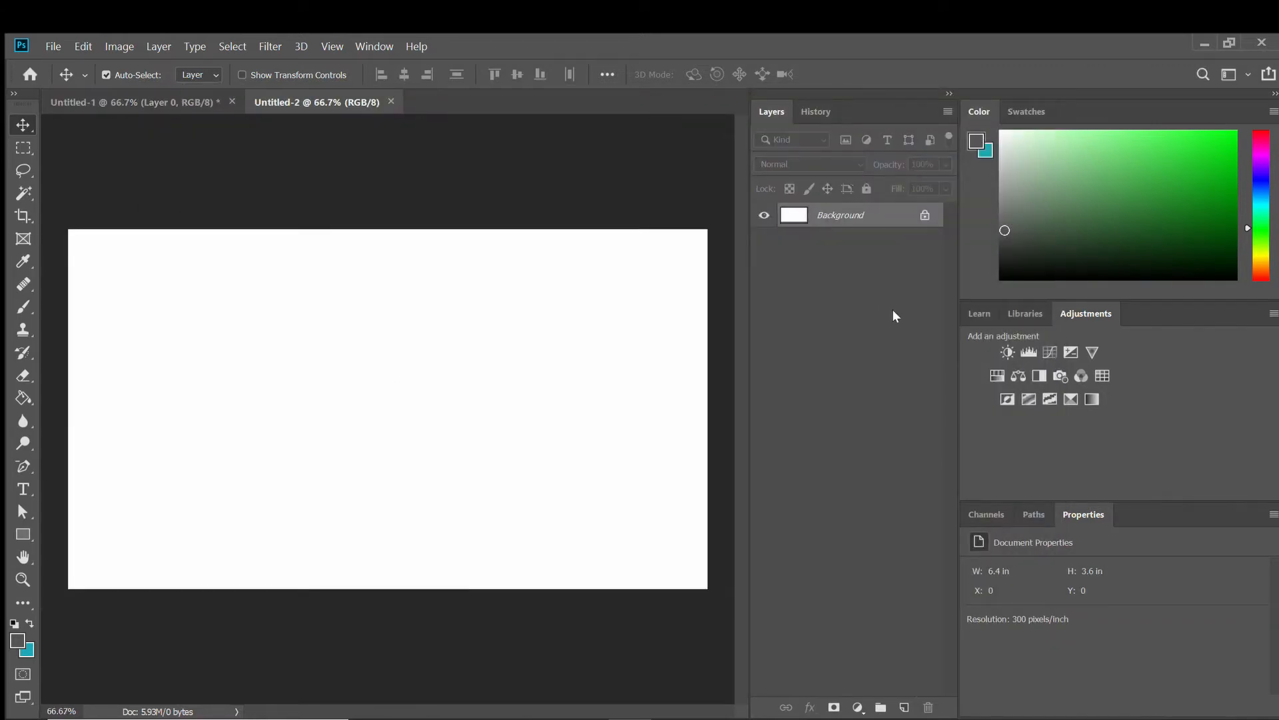
# Close the Untitled-1 document without saving it.
pyautogui.click(181, 106)
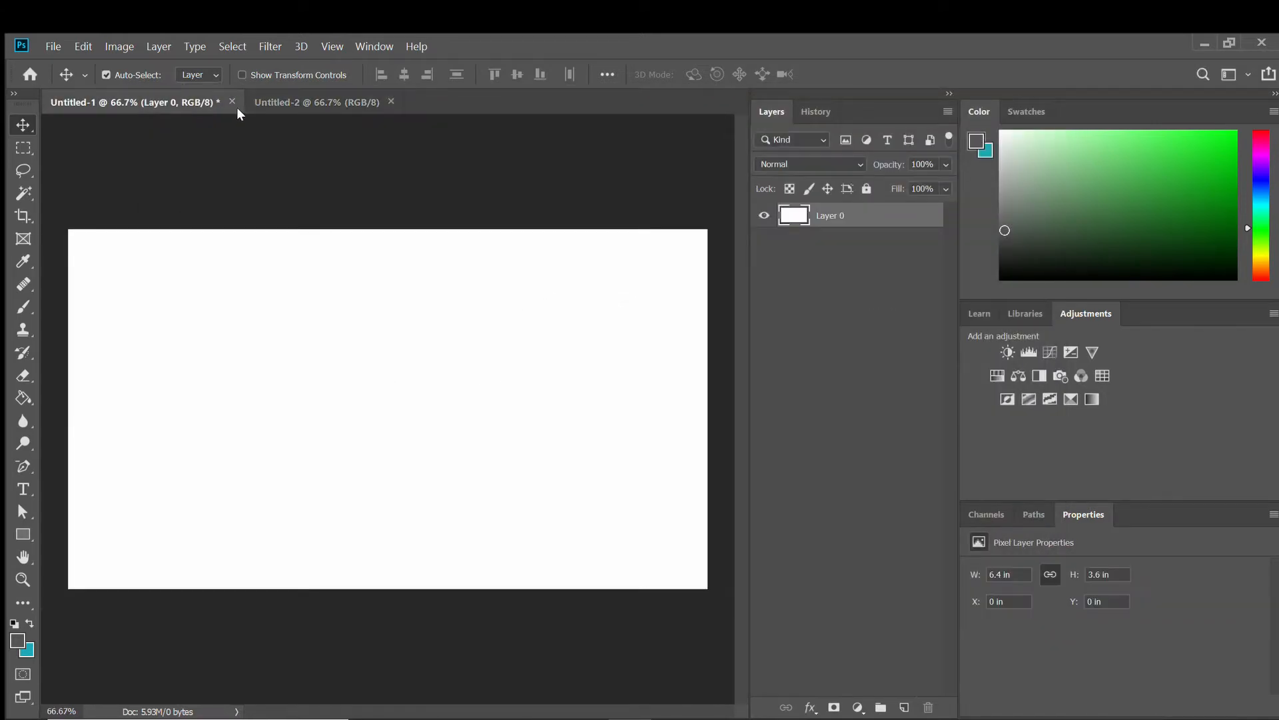
pyautogui.click(232, 102)
pyautogui.click(714, 323)
# Start File > Place Embedded and dismiss the desktop notification.
pyautogui.click(54, 46)
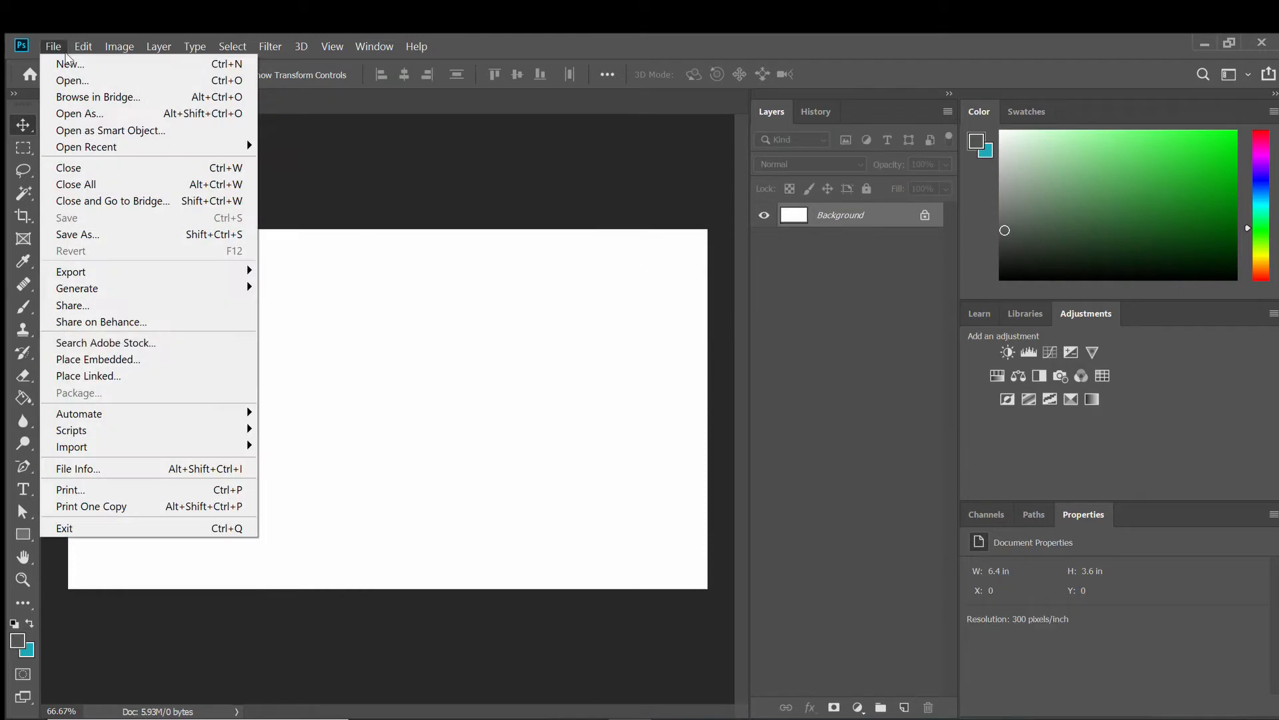
pyautogui.click(148, 358)
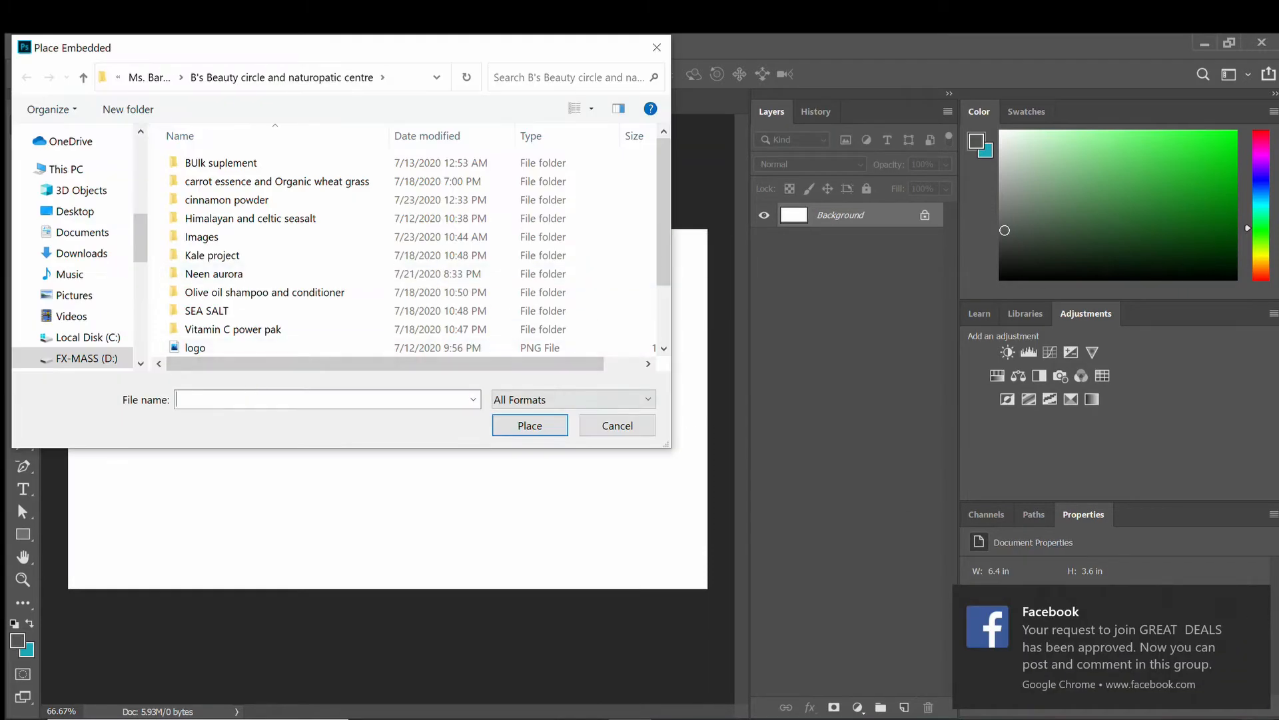
pyautogui.click(1263, 708)
pyautogui.click(334, 47)
pyautogui.scroll(-3, 184, 244)
pyautogui.scroll(3, 184, 244)
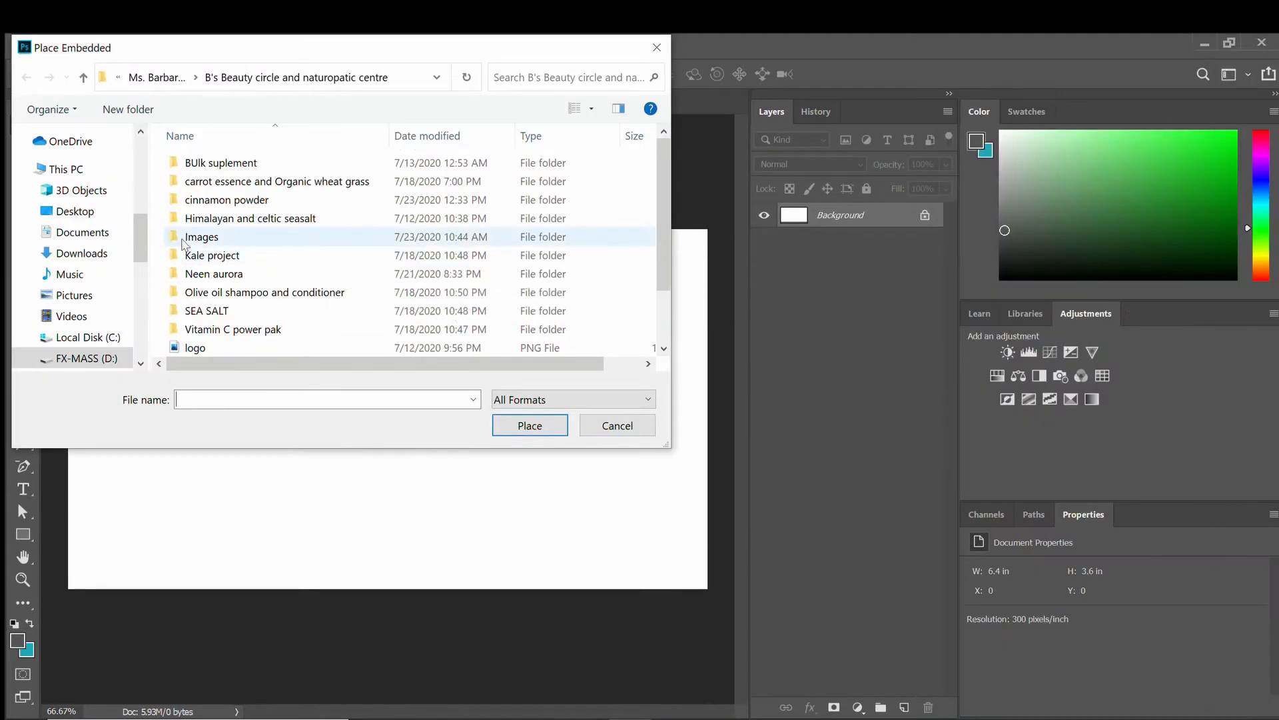
pyautogui.scroll(5, 73, 240)
# Browse to soldiers in lost city > Concept art2 and place the scene34 image.
pyautogui.click(80, 238)
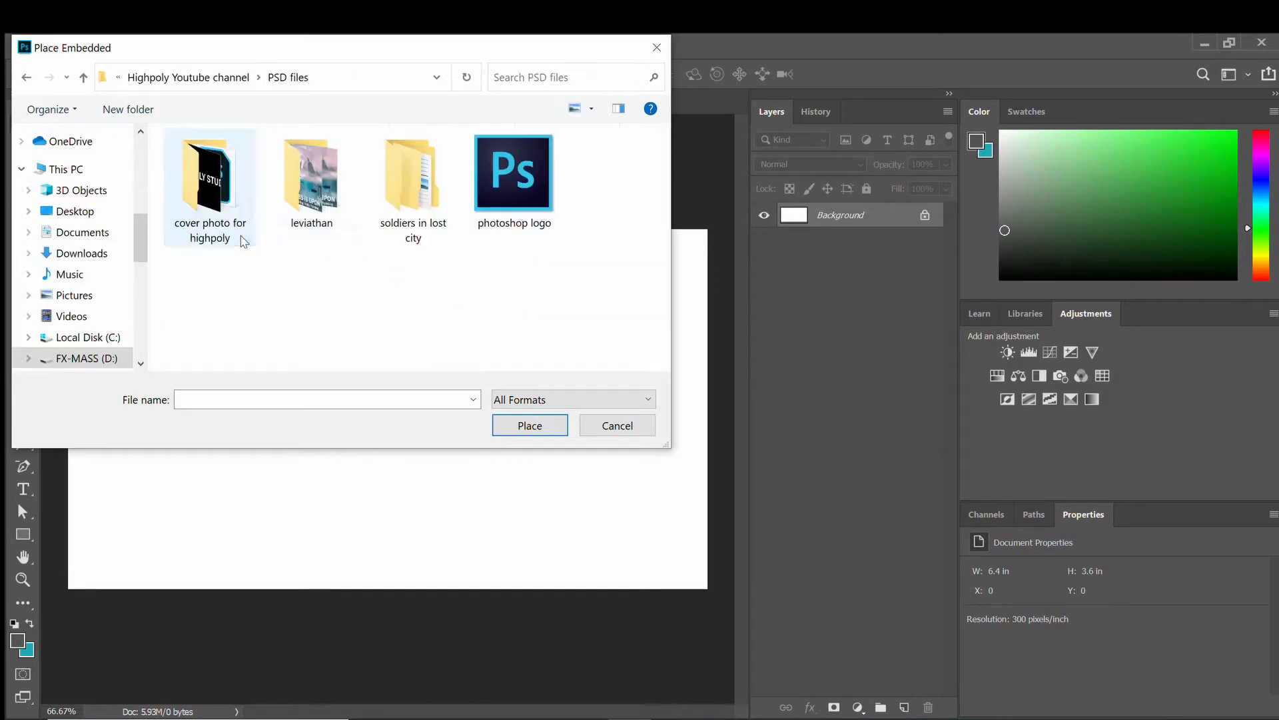
pyautogui.doubleClick(416, 169)
pyautogui.doubleClick(291, 166)
pyautogui.scroll(-3, 426, 277)
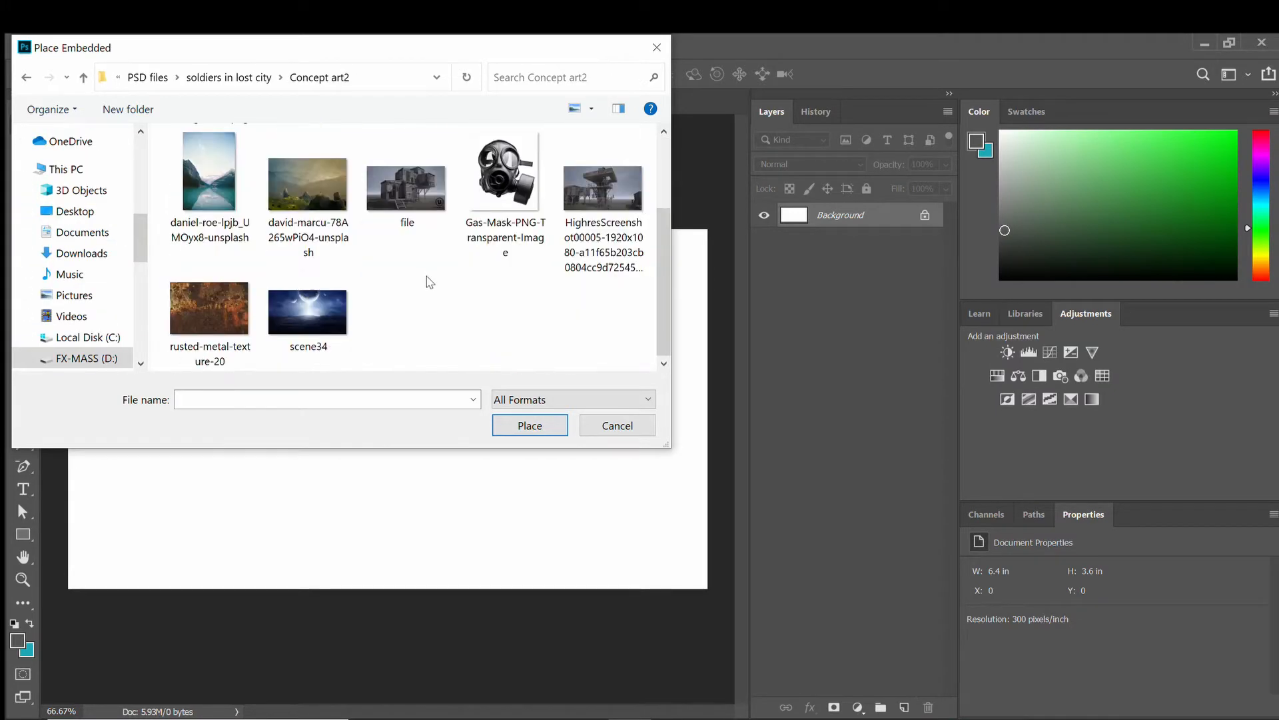
pyautogui.scroll(3, 426, 287)
pyautogui.scroll(-2, 409, 294)
pyautogui.scroll(2, 409, 294)
pyautogui.scroll(2, 101, 224)
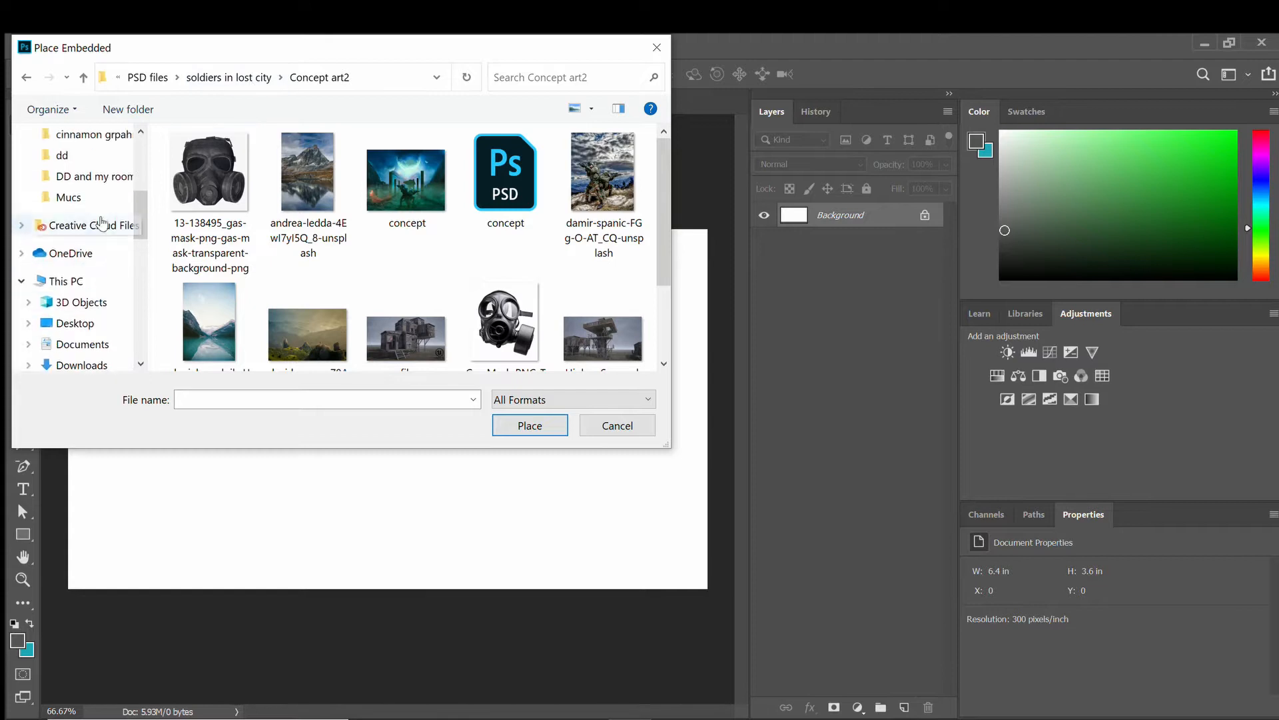
pyautogui.scroll(2, 102, 223)
pyautogui.scroll(-2, 538, 295)
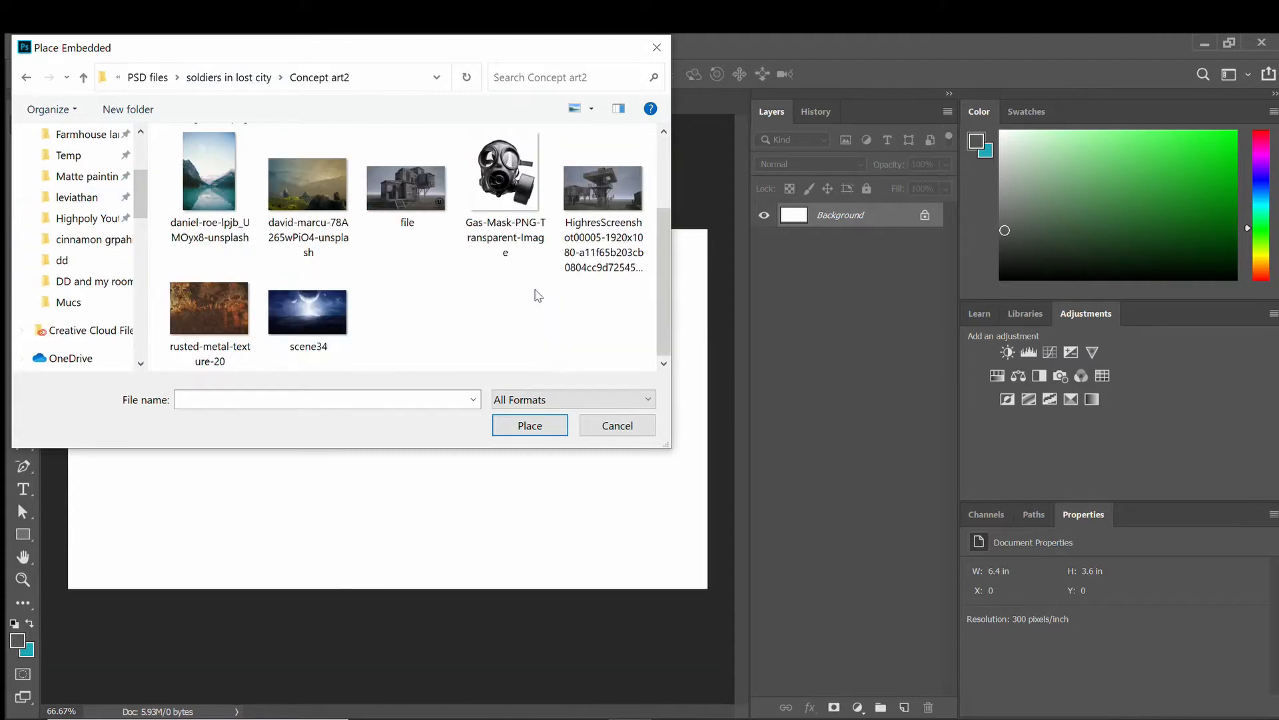
pyautogui.doubleClick(327, 307)
# Scale and align the scene34 planet image to cover the canvas edges, then commit.
pyautogui.moveTo(486, 347); pyautogui.dragTo(708, 209)
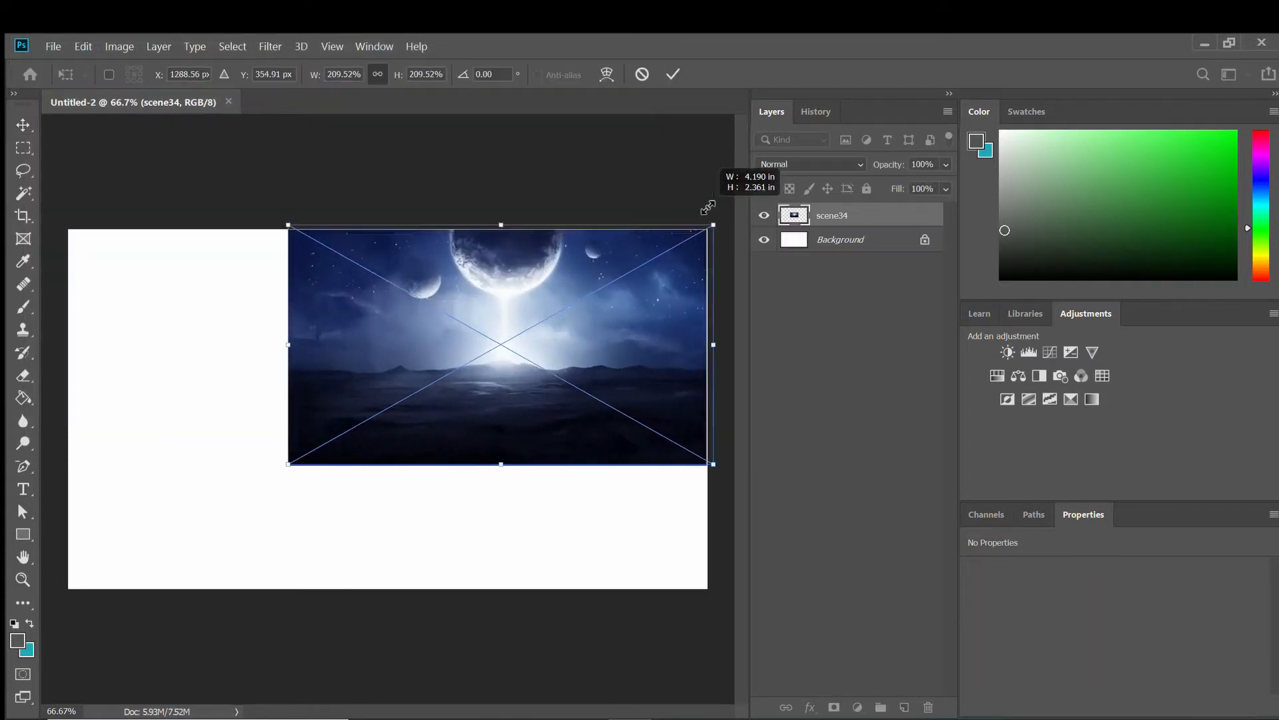
pyautogui.moveTo(287, 222); pyautogui.dragTo(44, 234)
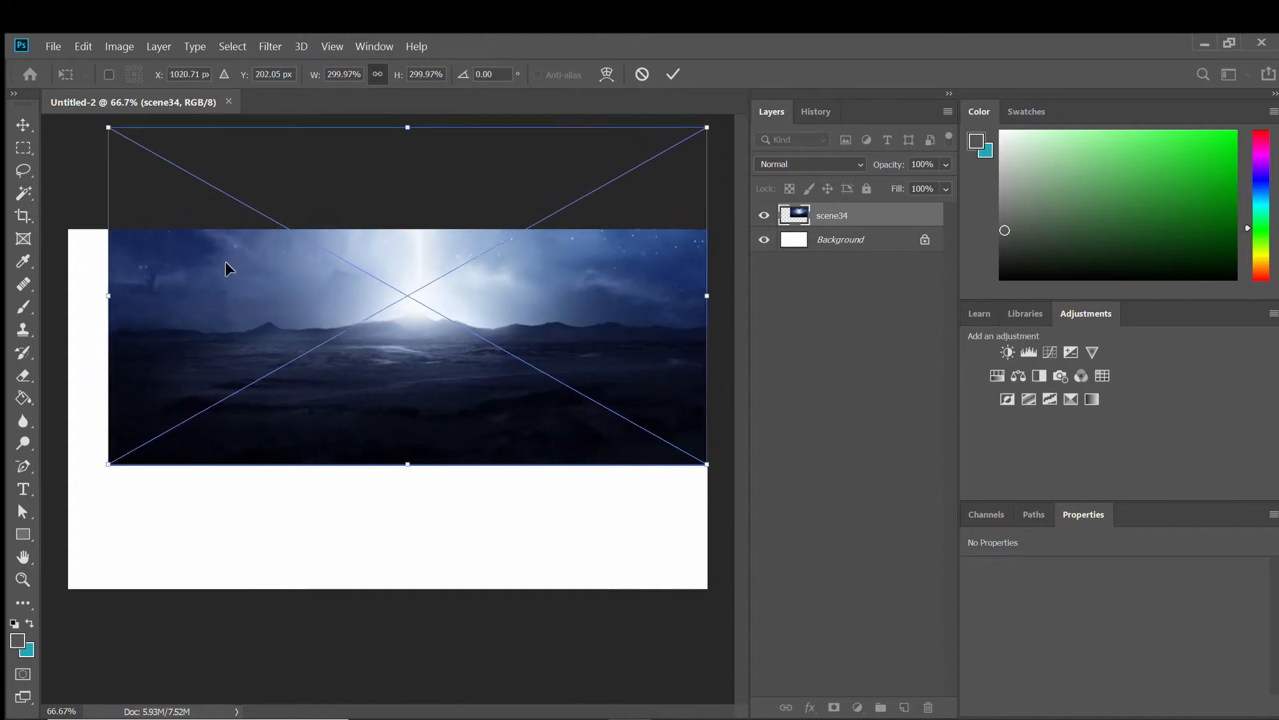
pyautogui.moveTo(420, 275); pyautogui.dragTo(379, 377)
pyautogui.moveTo(663, 398); pyautogui.dragTo(708, 398)
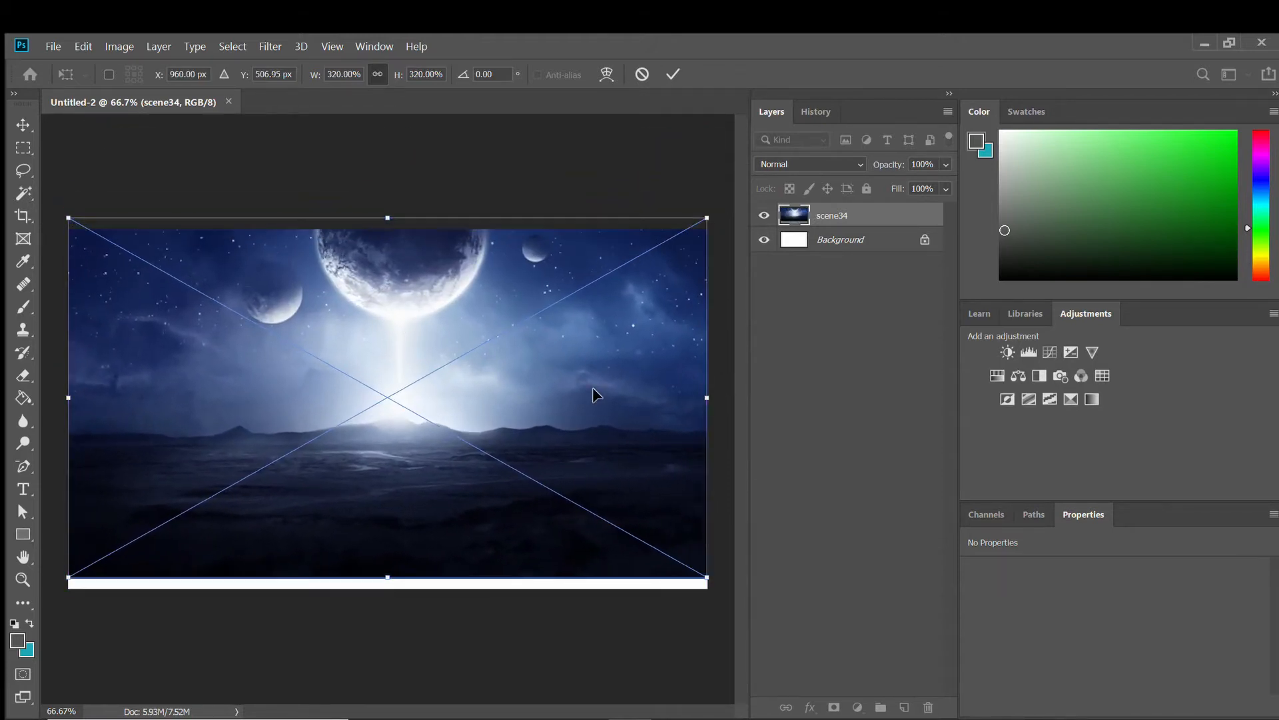
pyautogui.moveTo(593, 394); pyautogui.dragTo(586, 406)
pyautogui.press('Return')
pyautogui.scroll(2, 546, 418)
pyautogui.scroll(-1, 545, 419)
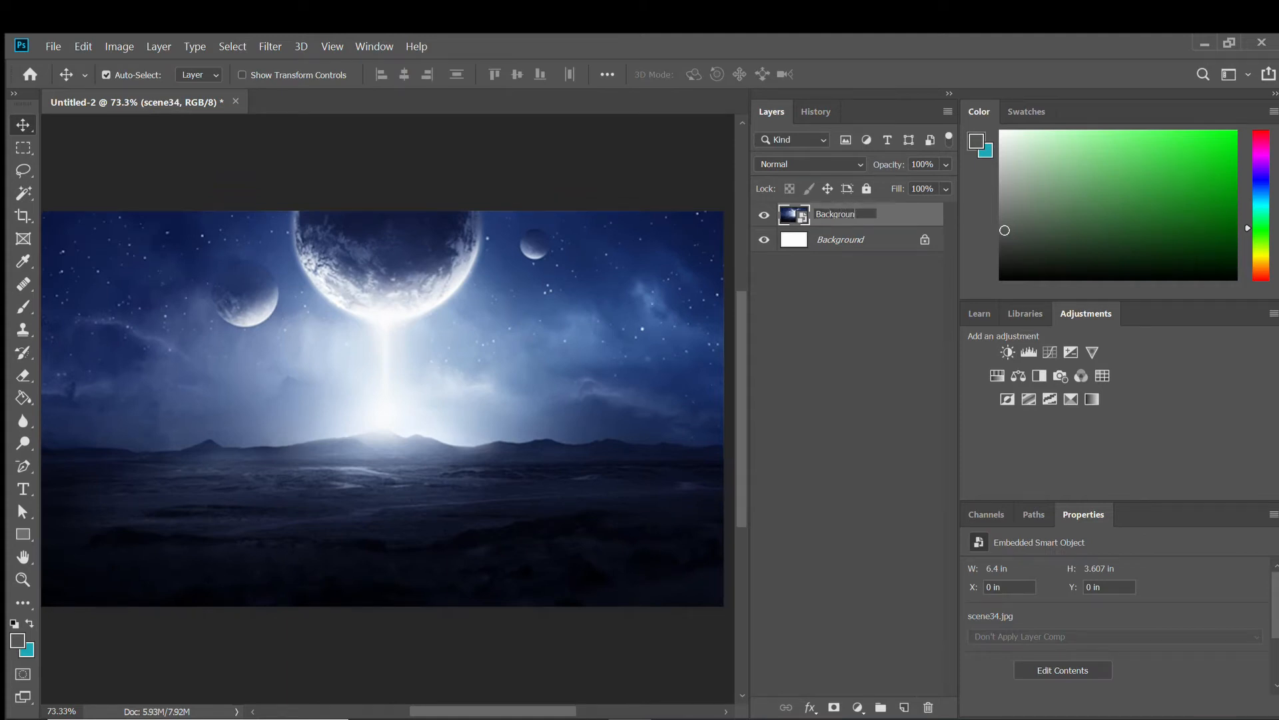
pyautogui.scroll(-1, 547, 392)
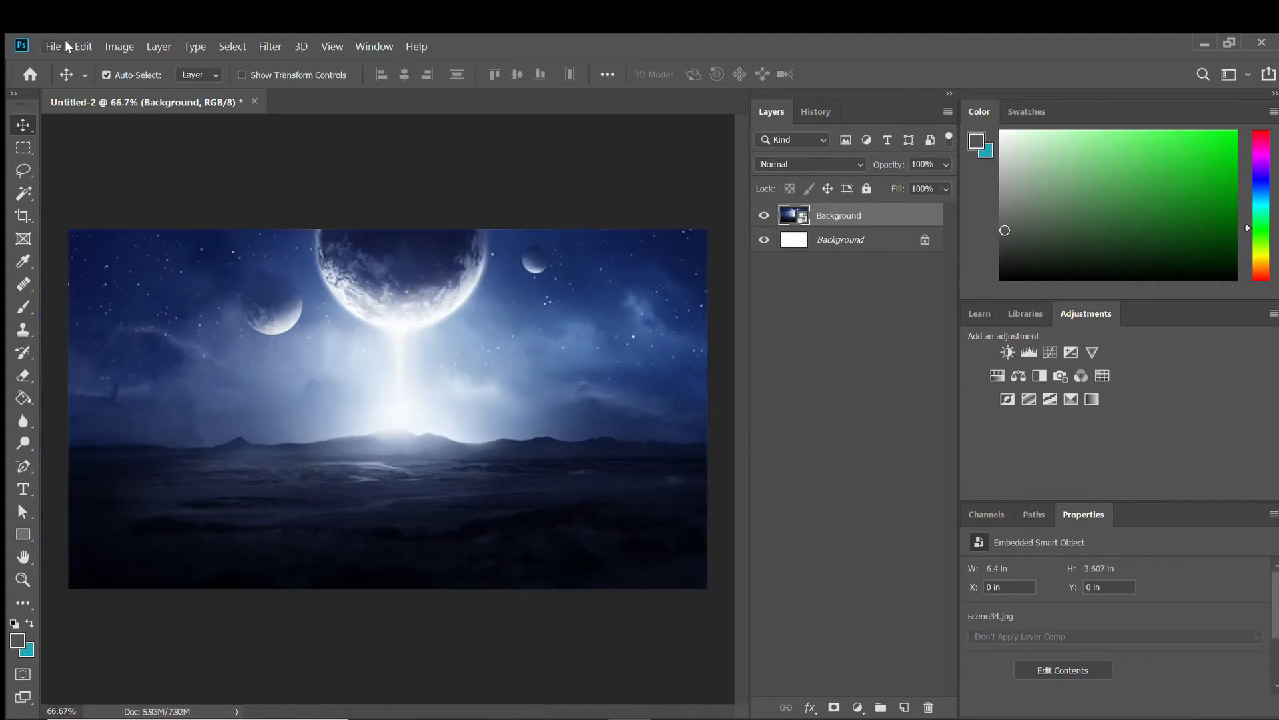
# Place the rocky desert photo from the Matte painting folder as an embedded image.
pyautogui.click(65, 45)
pyautogui.click(133, 352)
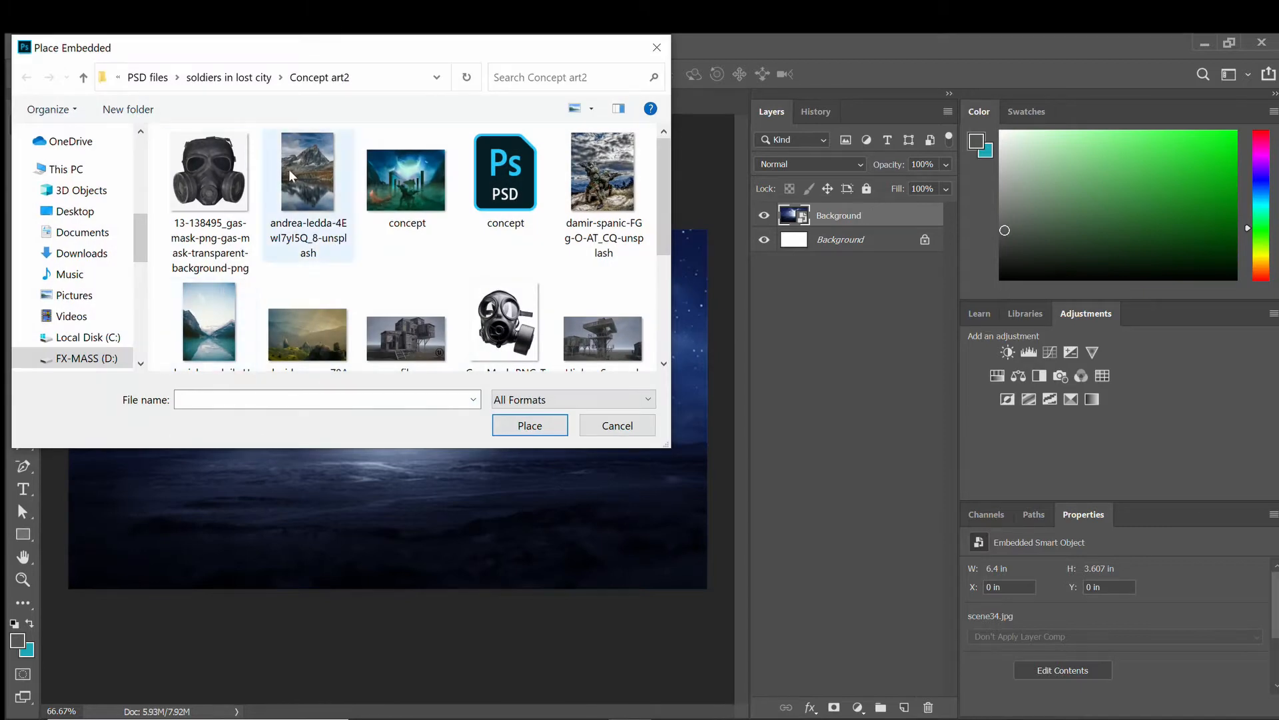
pyautogui.scroll(4, 73, 253)
pyautogui.click(87, 197)
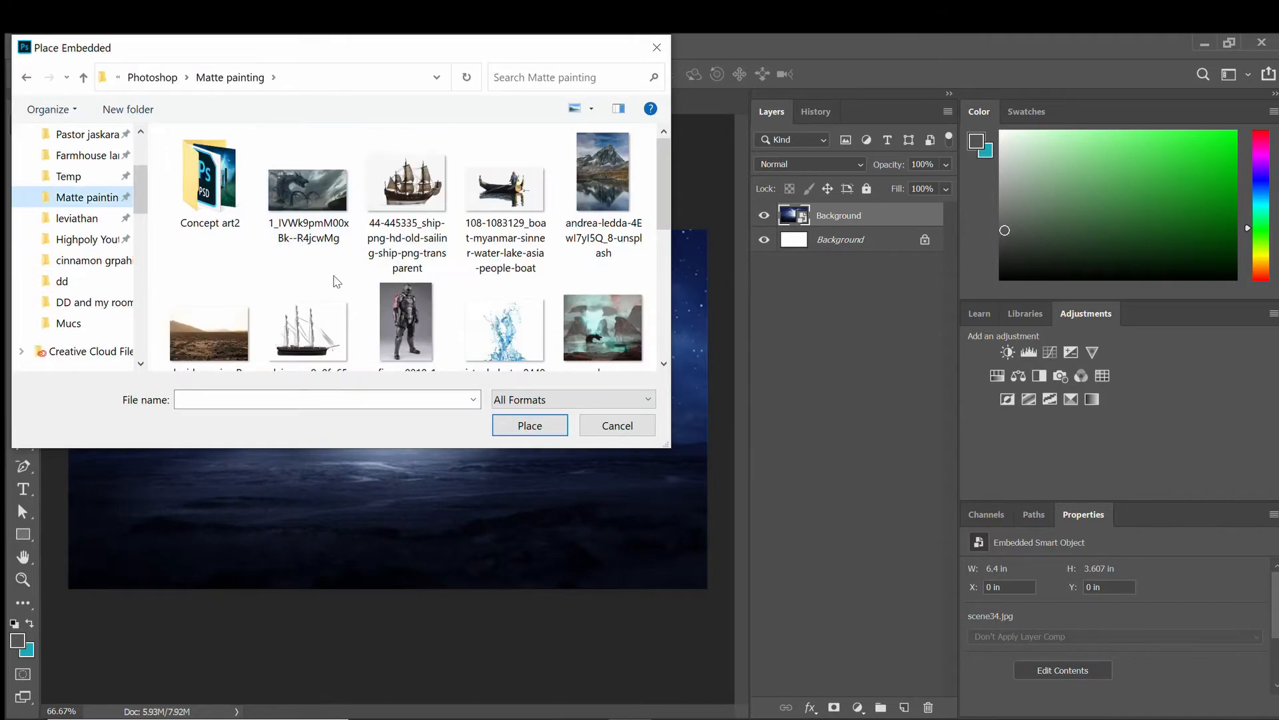
pyautogui.scroll(-1, 337, 281)
pyautogui.doubleClick(209, 293)
# Stretch the desert photo's left and right sides to cover the canvas and commit.
pyautogui.click(450, 470)
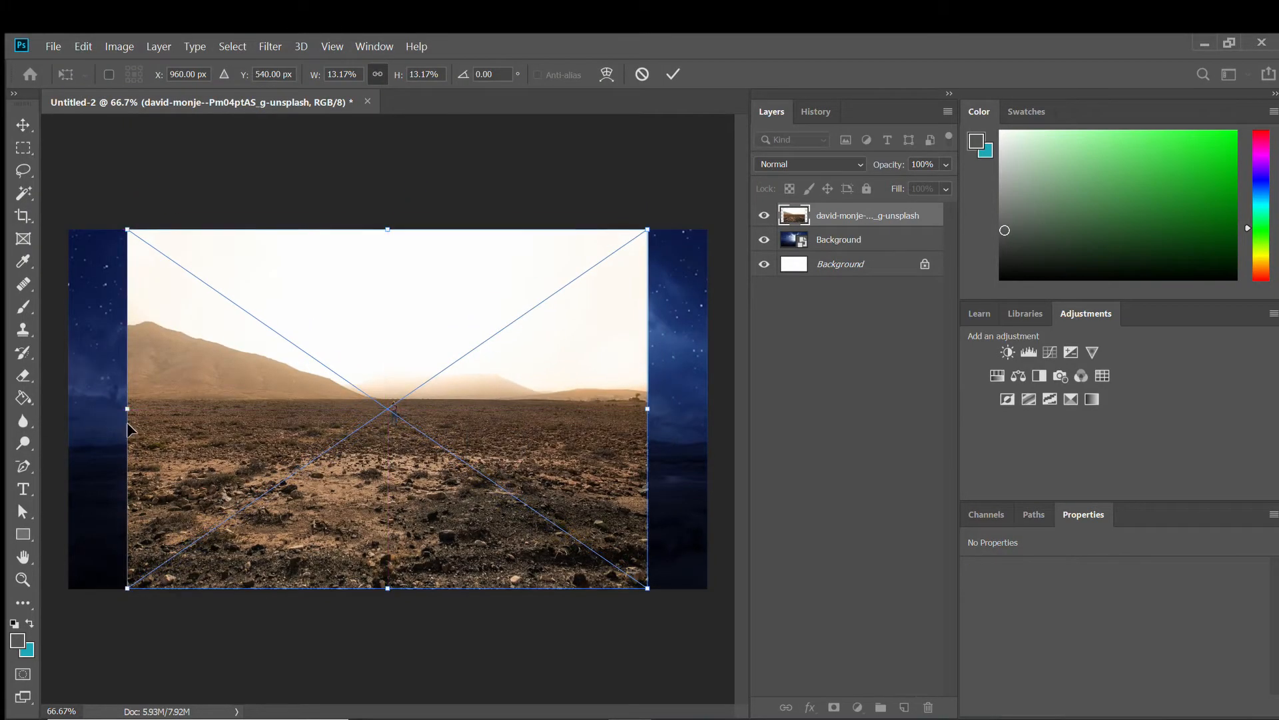
pyautogui.moveTo(127, 408); pyautogui.dragTo(63, 408)
pyautogui.moveTo(648, 408); pyautogui.dragTo(712, 400)
pyautogui.moveTo(516, 420); pyautogui.dragTo(505, 358)
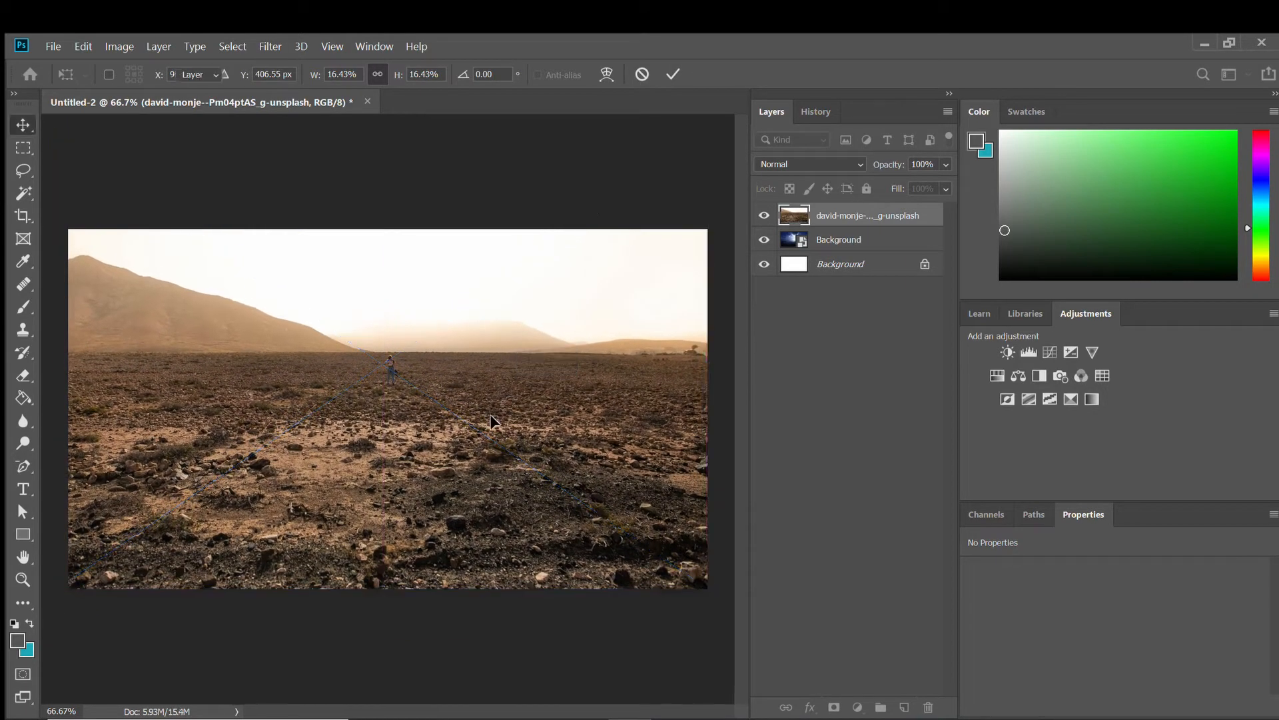
pyautogui.press('Return')
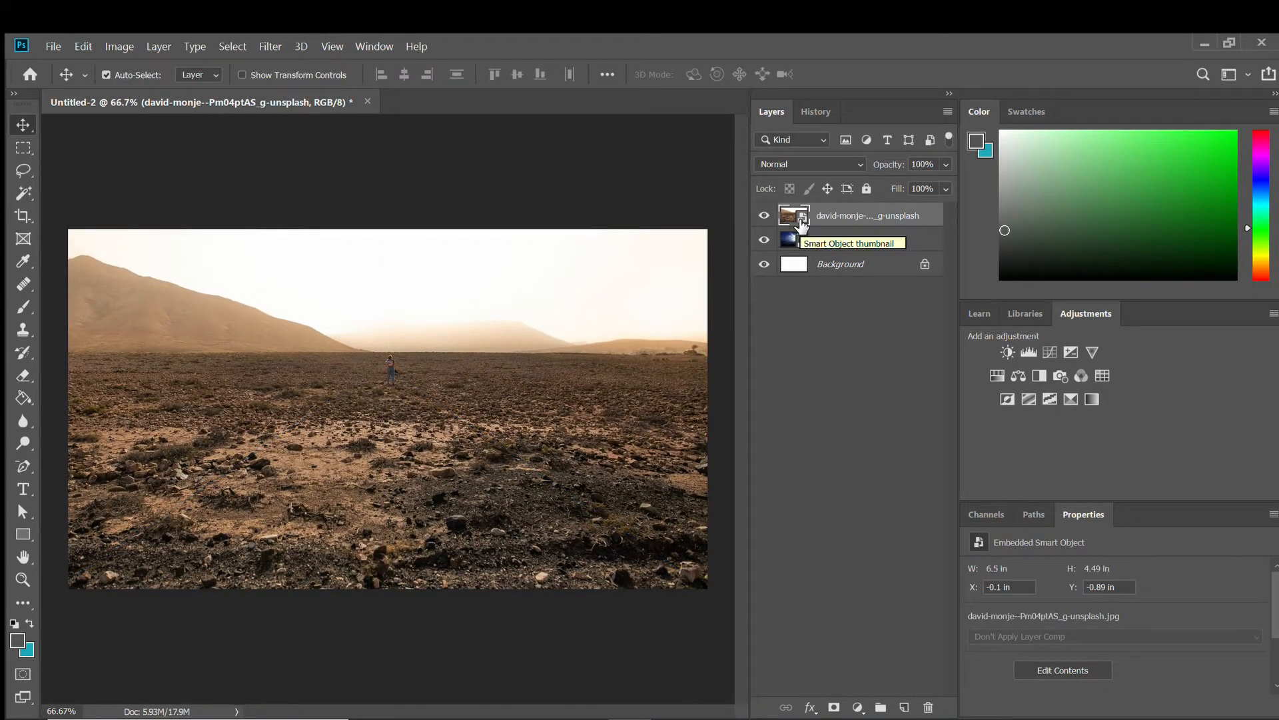
pyautogui.hotkey('ctrl', 't')
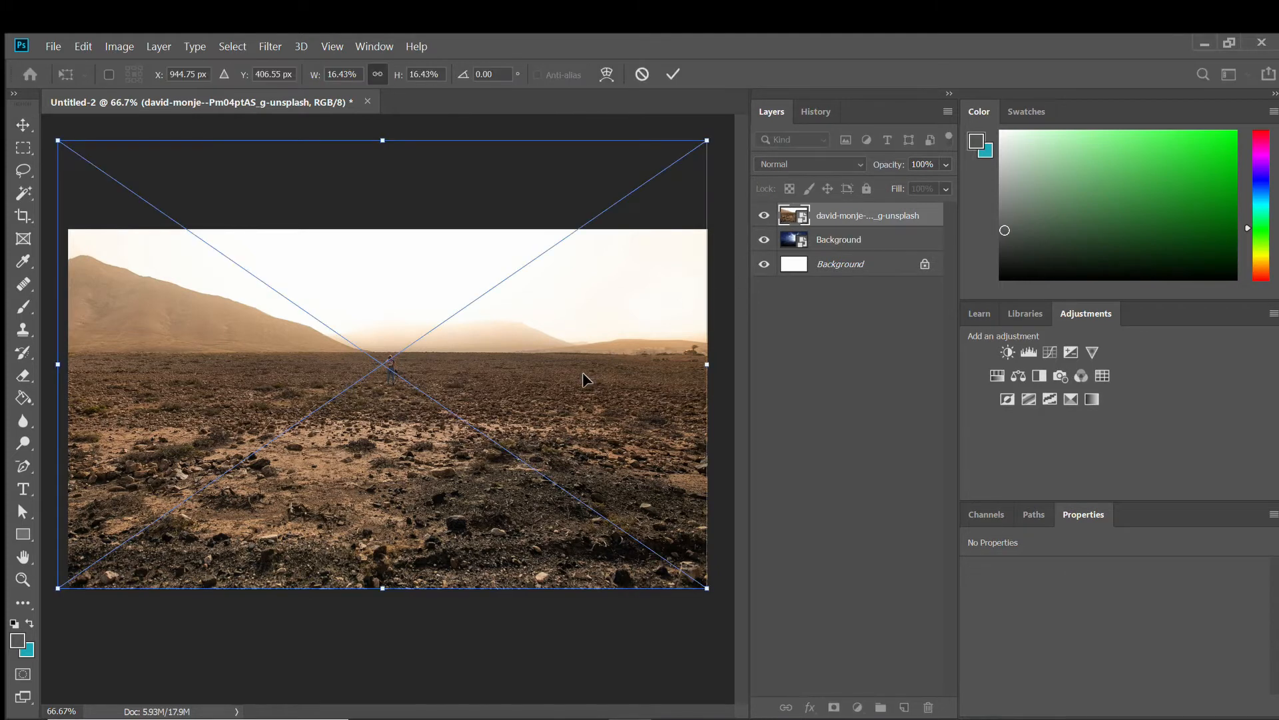
pyautogui.press('Return')
# Select the ground below the horizon with the Polygonal Lasso and add a layer mask.
pyautogui.click(23, 170)
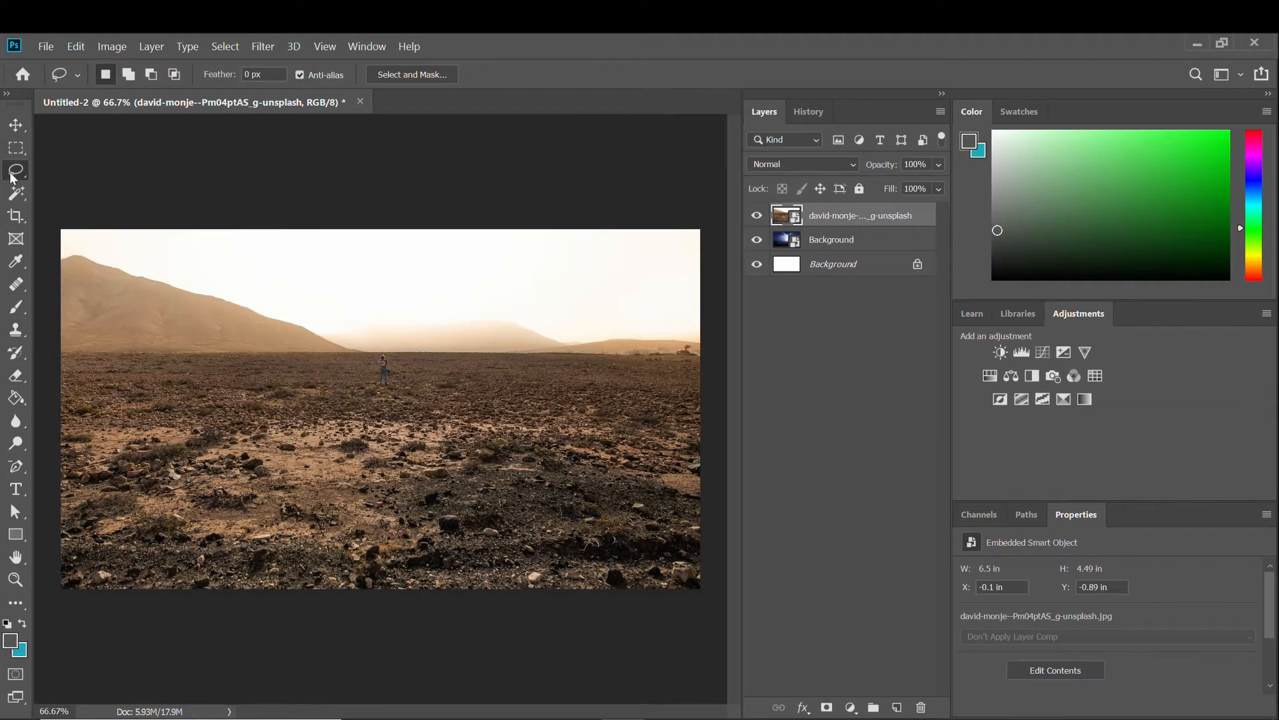
pyautogui.moveTo(11, 175); pyautogui.dragTo(73, 186)
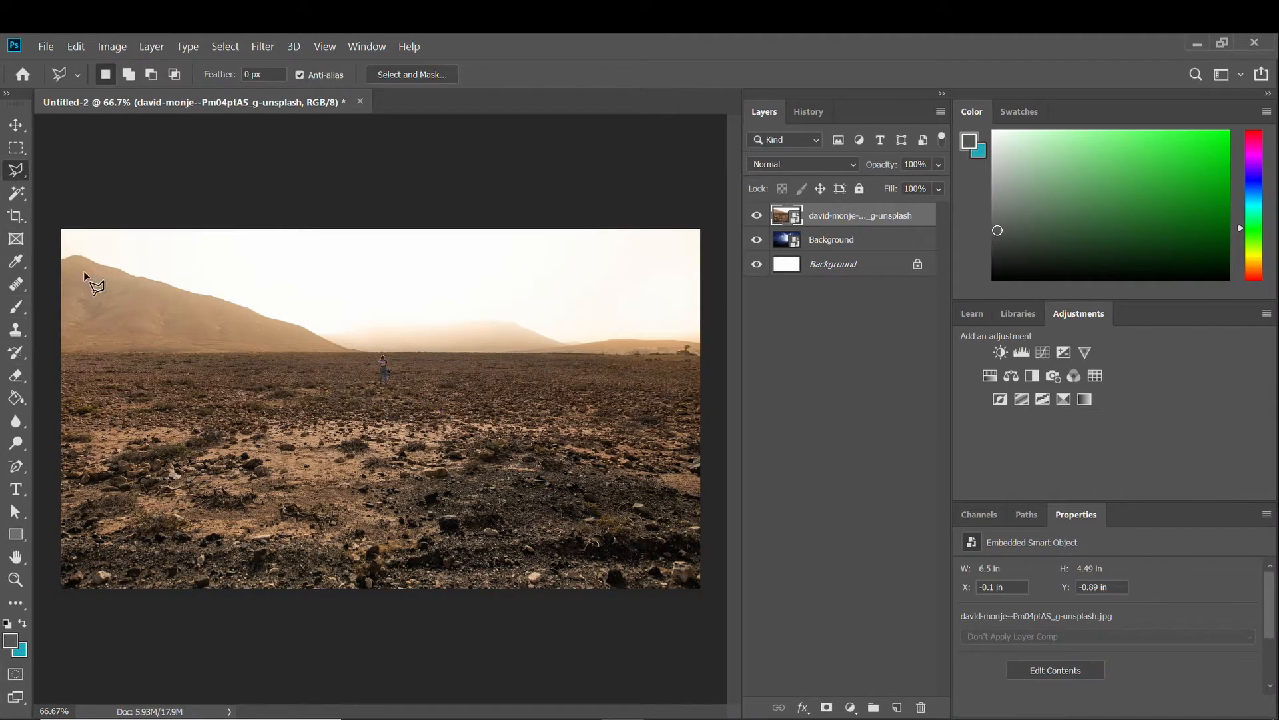
pyautogui.click(412, 351)
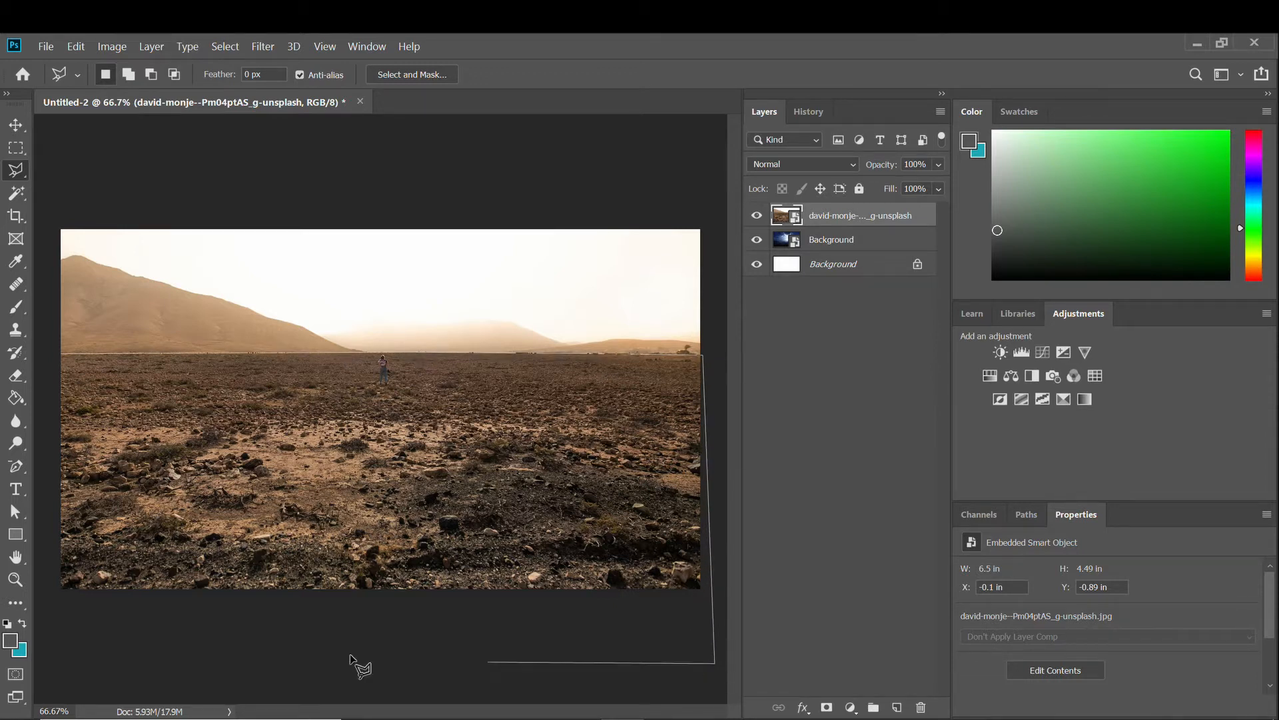
pyautogui.click(30, 612)
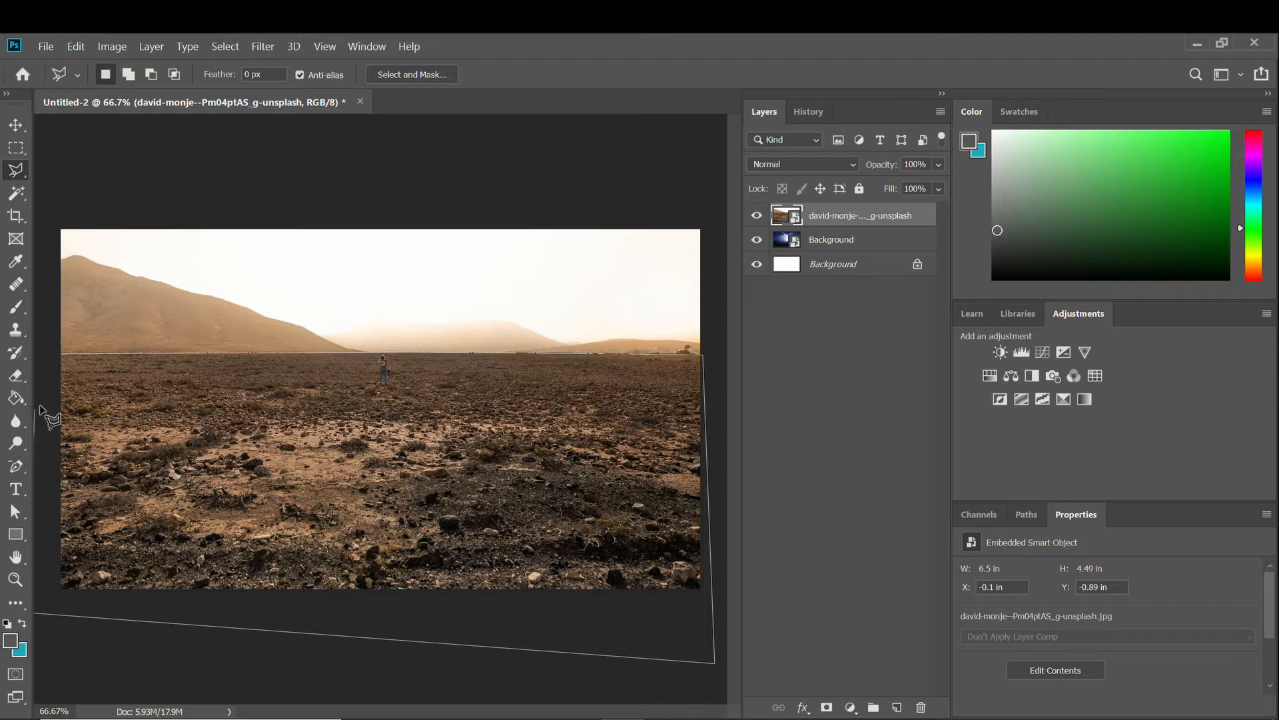
pyautogui.click(61, 358)
pyautogui.click(826, 707)
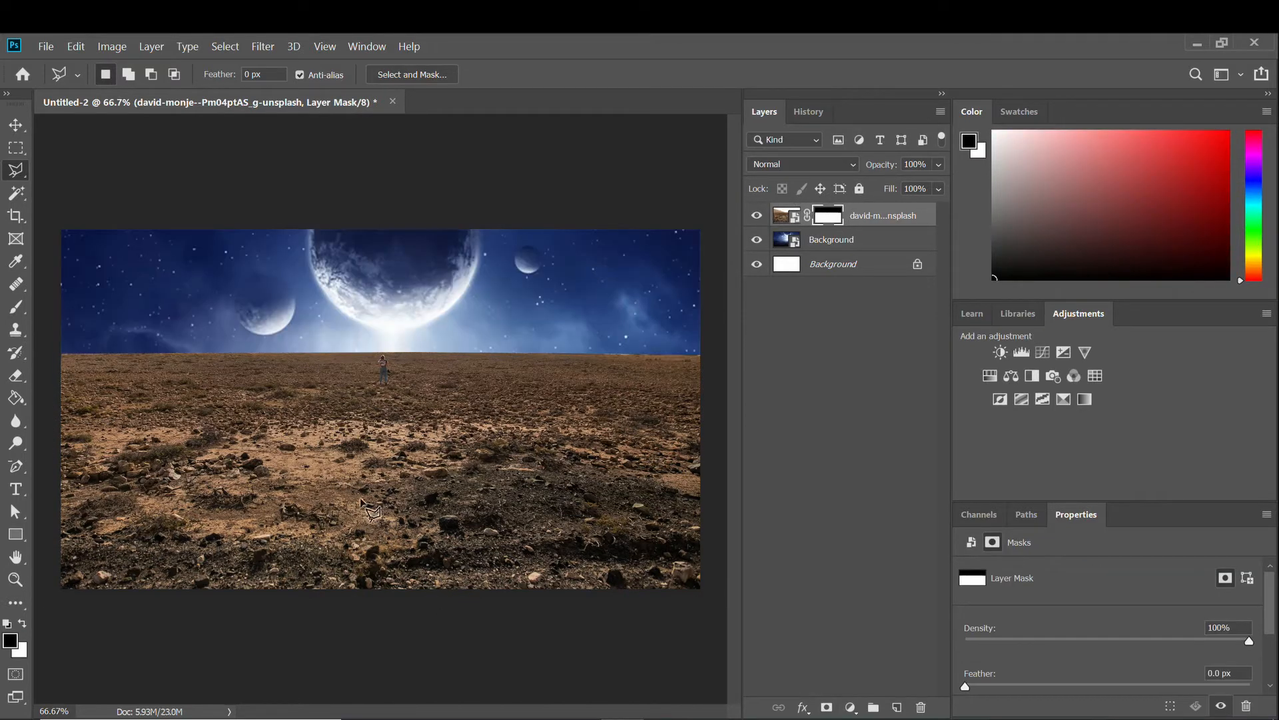
# Move the desert layer down to reveal the mountains above the horizon.
pyautogui.press('v')
pyautogui.moveTo(303, 413); pyautogui.dragTo(313, 522)
pyautogui.scroll(3, 458, 491)
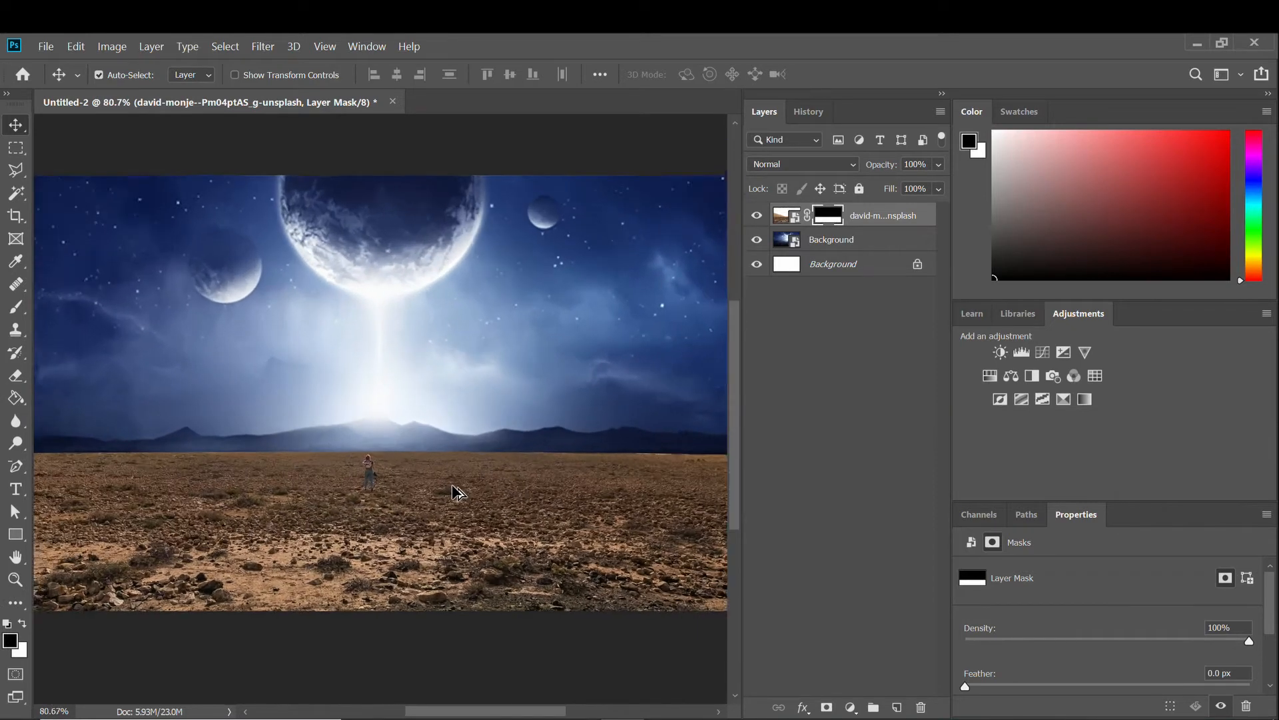
pyautogui.scroll(8, 457, 492)
# Rasterize the desert layer and clone-stamp ground over the standing figure, then fit on screen.
pyautogui.hotkey('ctrl', '2')
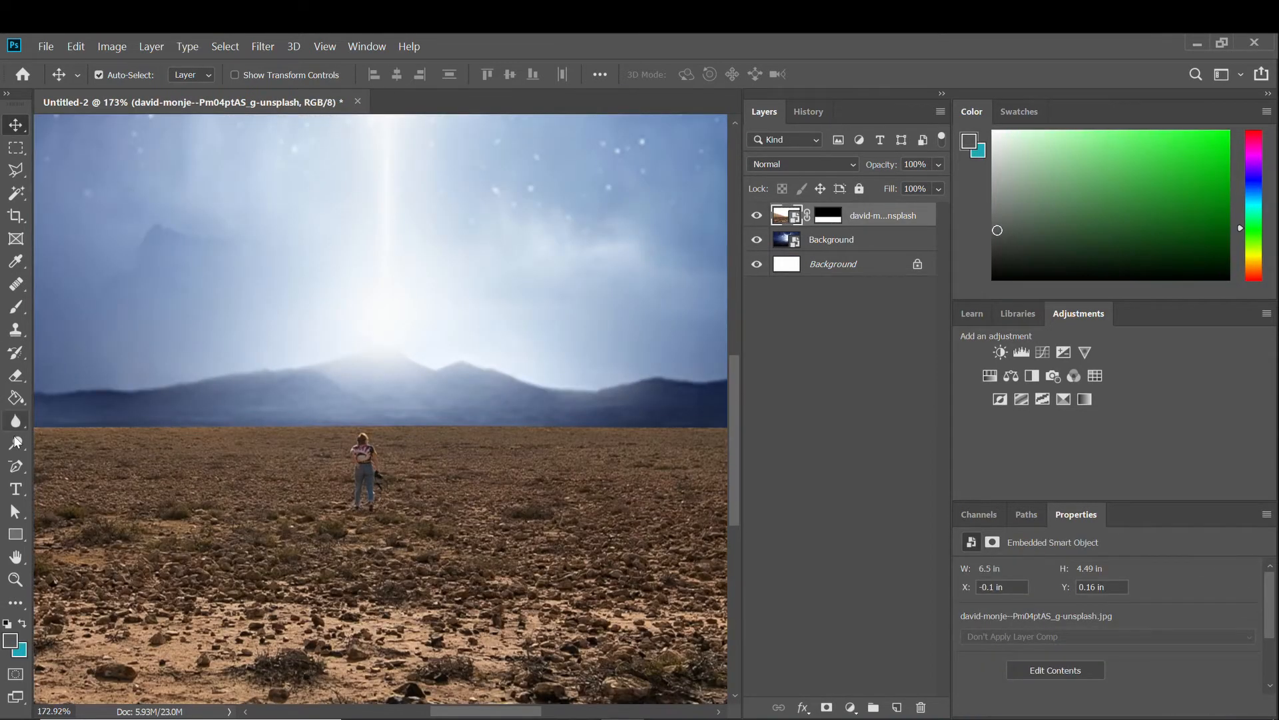
pyautogui.click(8, 336)
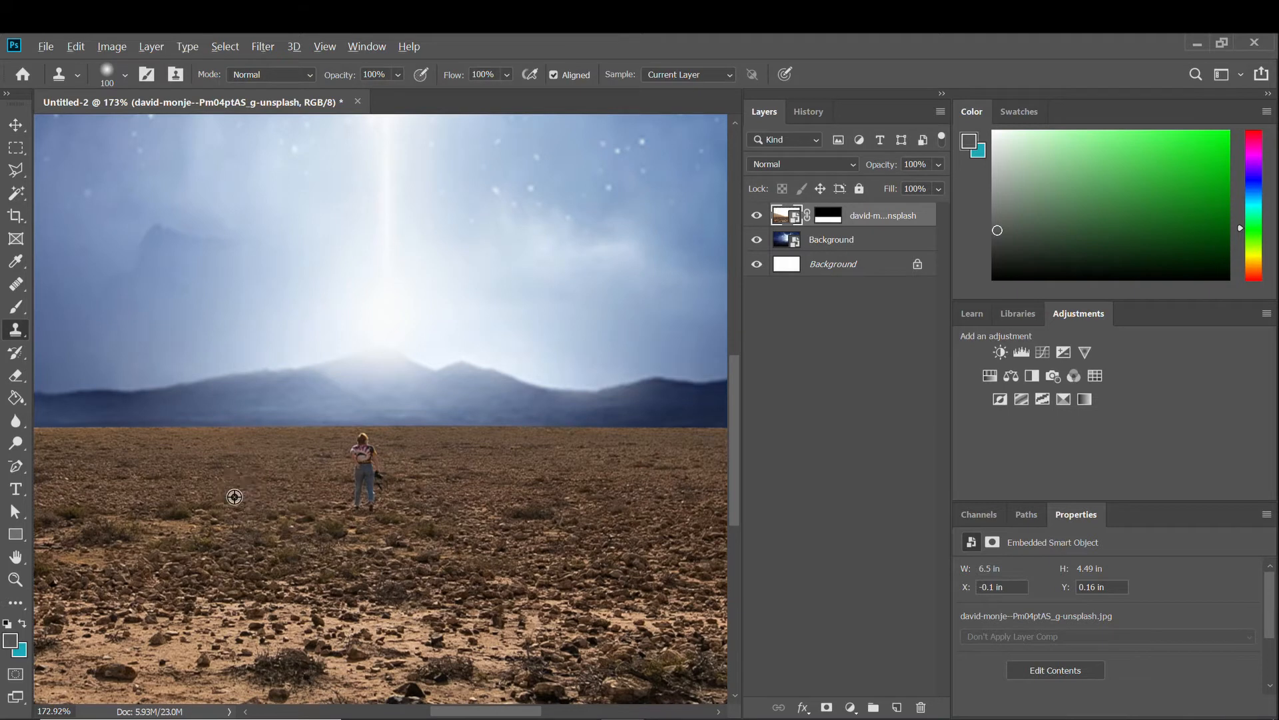
pyautogui.click(368, 471)
pyautogui.click(682, 332)
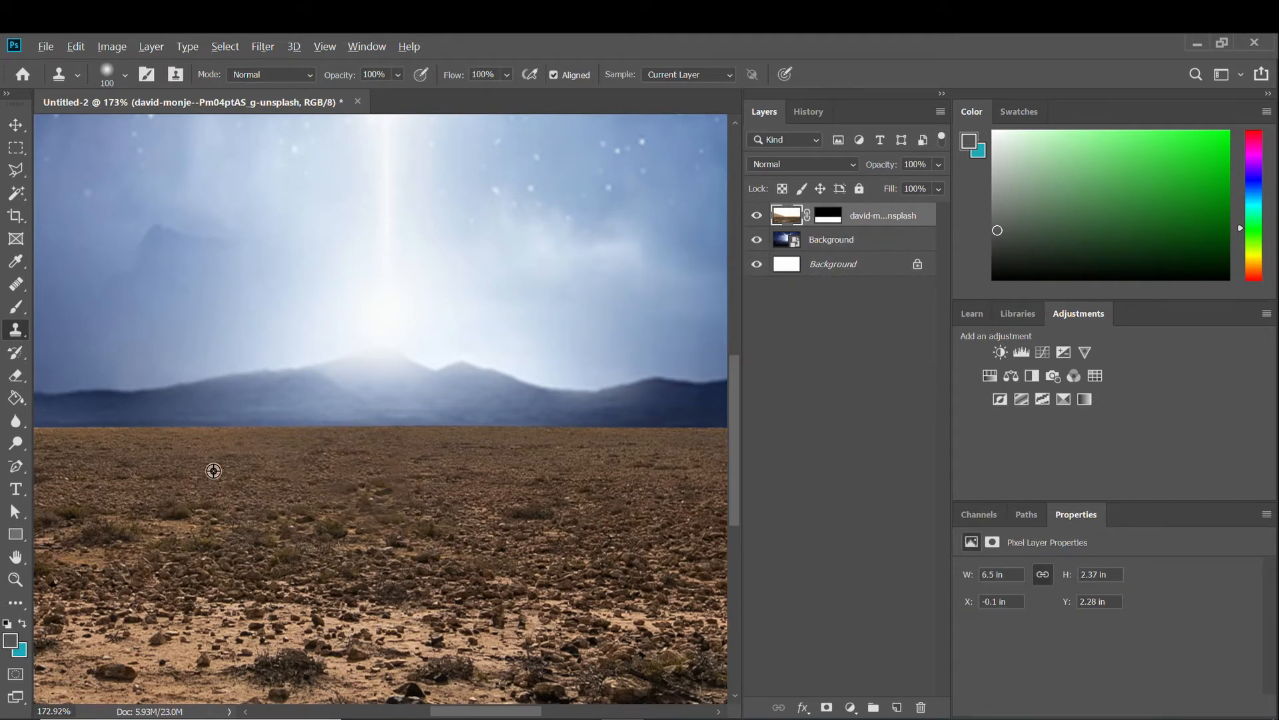
pyautogui.hotkey('ctrl', '0')
# Match Color the ground to Untitled-2's Background layer, adjusting Luminance before applying.
pyautogui.press('v')
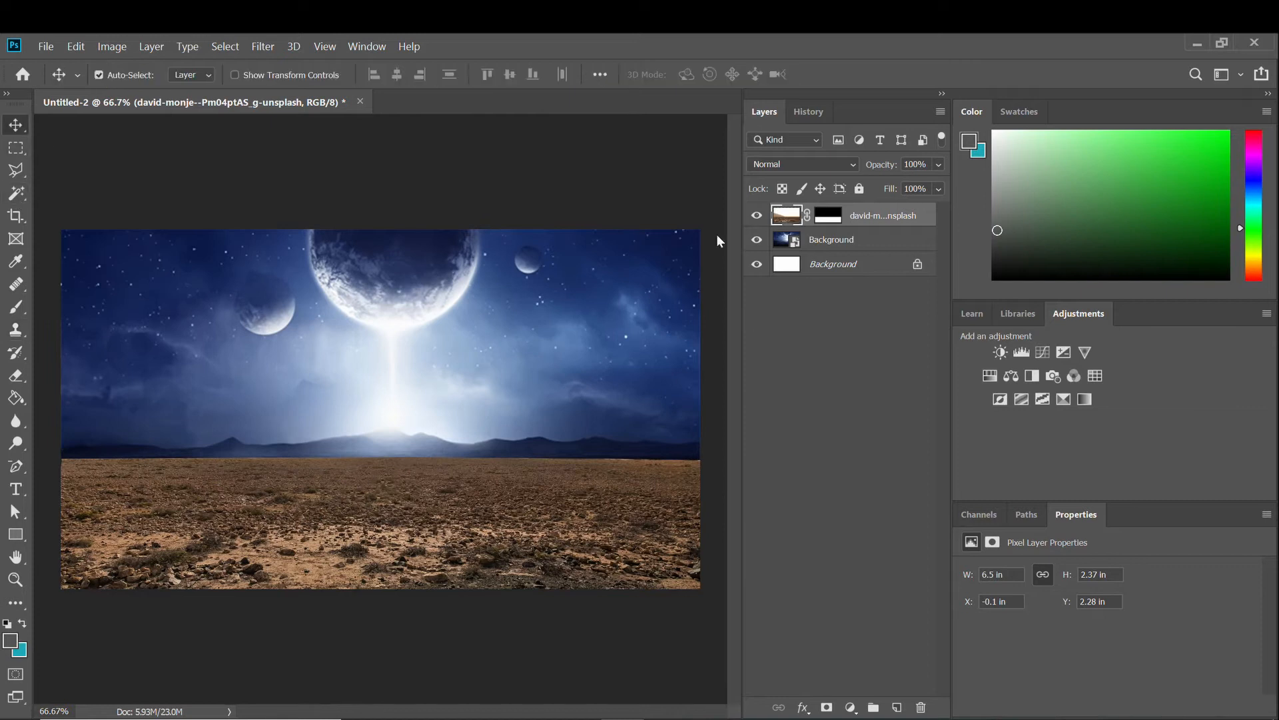
pyautogui.click(225, 46)
pyautogui.moveTo(167, 85)
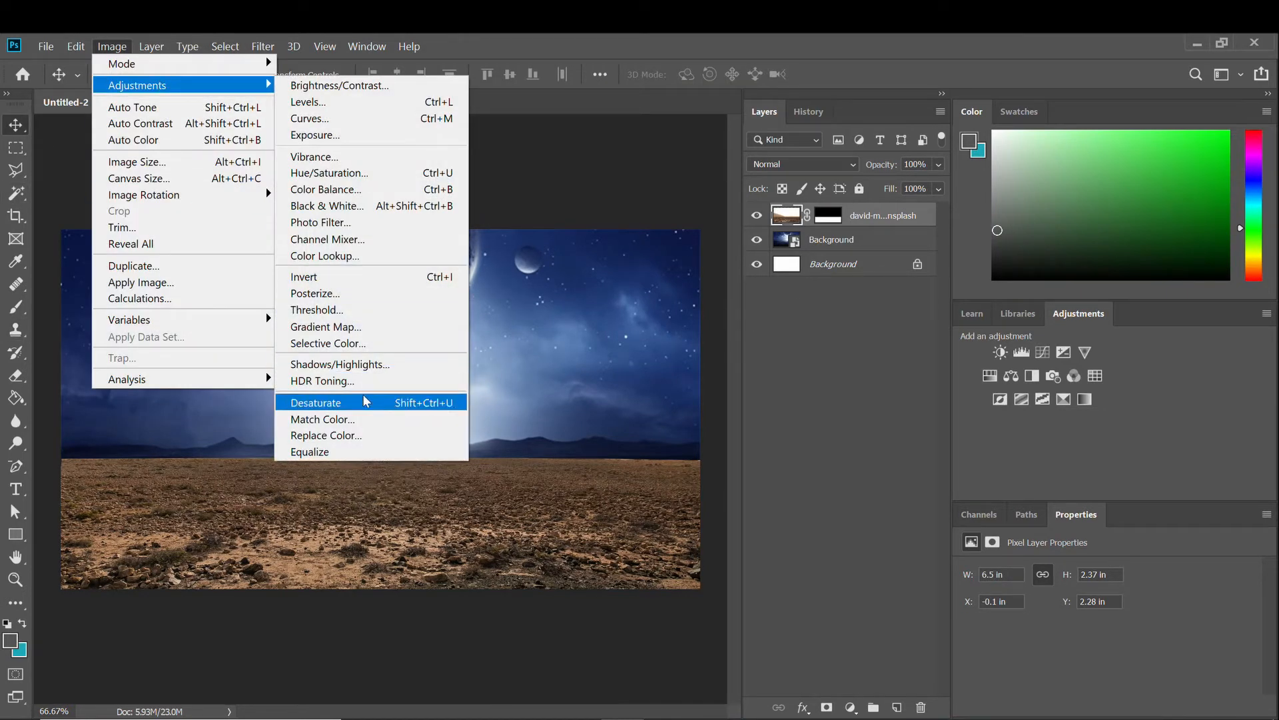
pyautogui.click(366, 418)
pyautogui.click(893, 548)
pyautogui.click(893, 576)
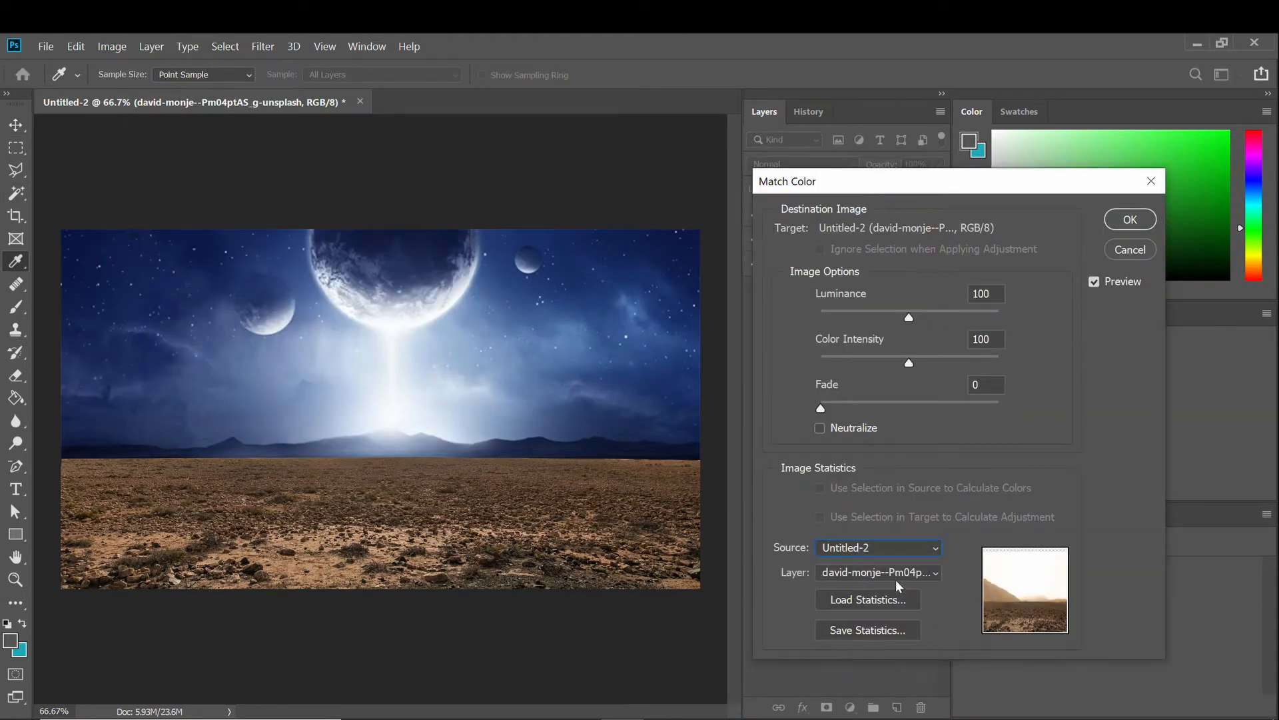
pyautogui.click(897, 574)
pyautogui.click(897, 574)
pyautogui.click(897, 575)
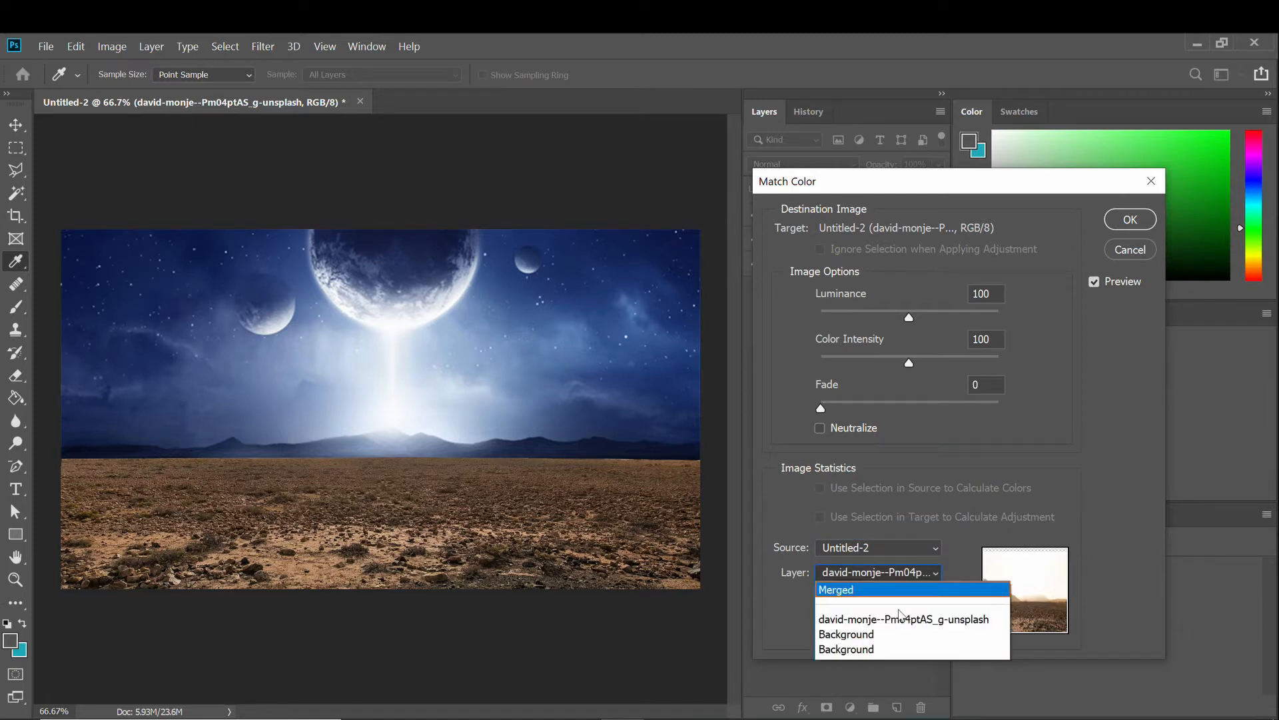
pyautogui.click(893, 633)
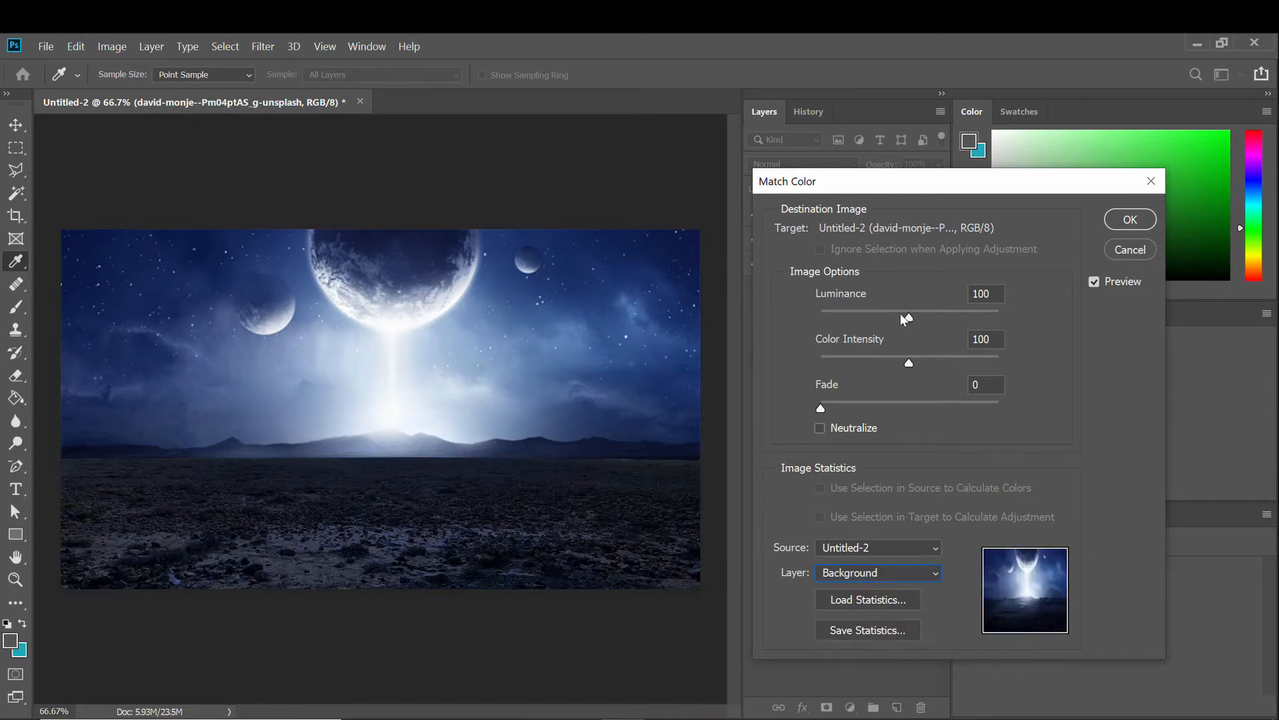
pyautogui.moveTo(944, 319); pyautogui.dragTo(906, 320)
pyautogui.click(1132, 221)
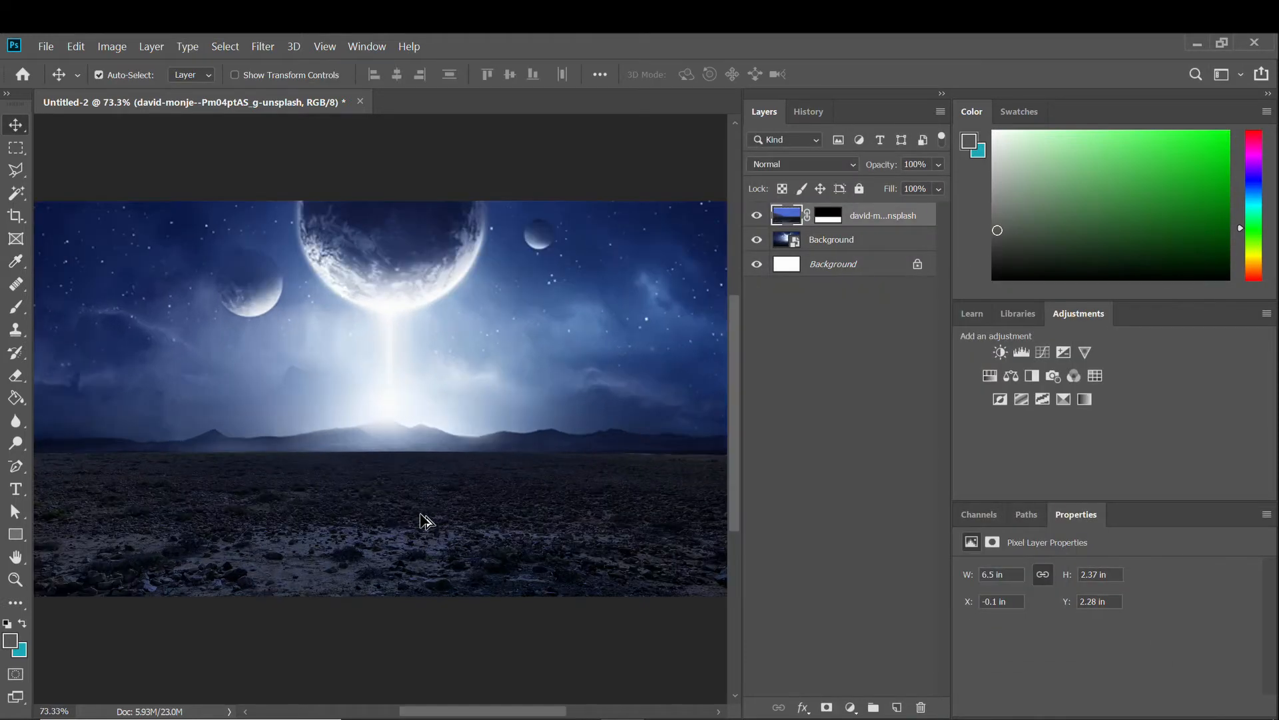
# Place the snowy mountain lake photo from PSD files > soldiers in lost city > Concept art2.
pyautogui.click(45, 46)
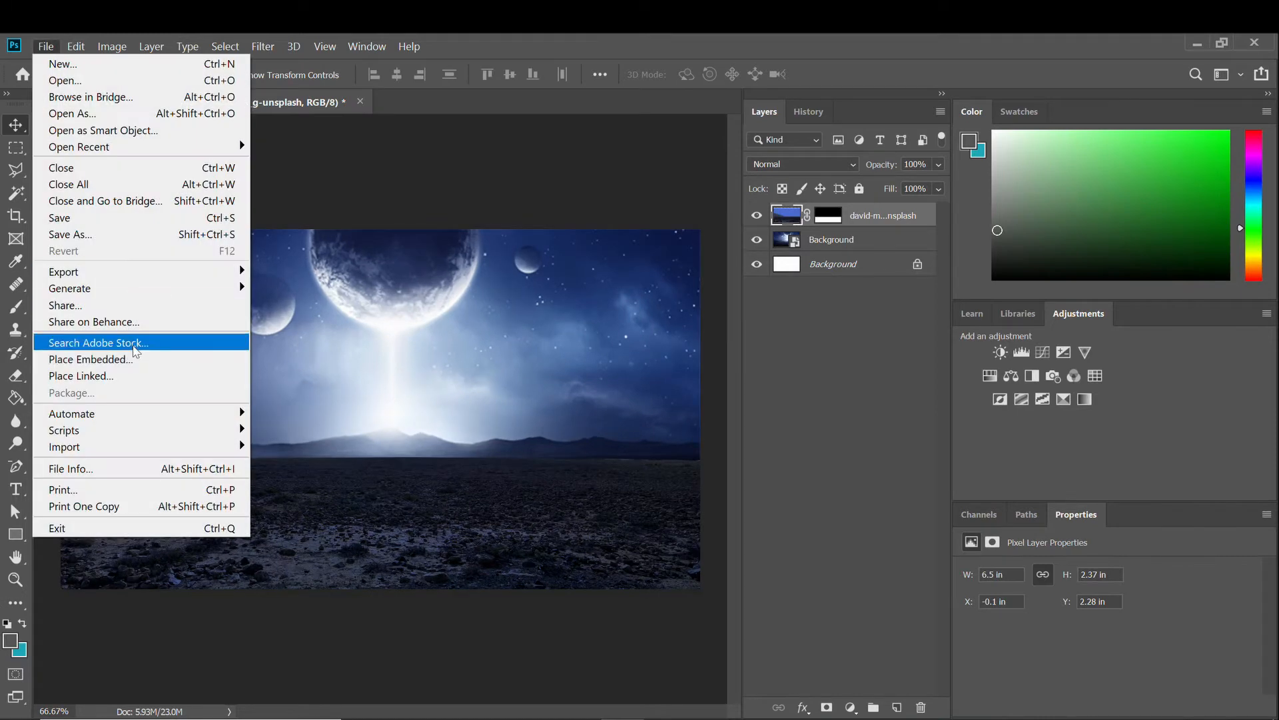
pyautogui.click(66, 351)
pyautogui.scroll(3, 288, 287)
pyautogui.scroll(-2, 67, 267)
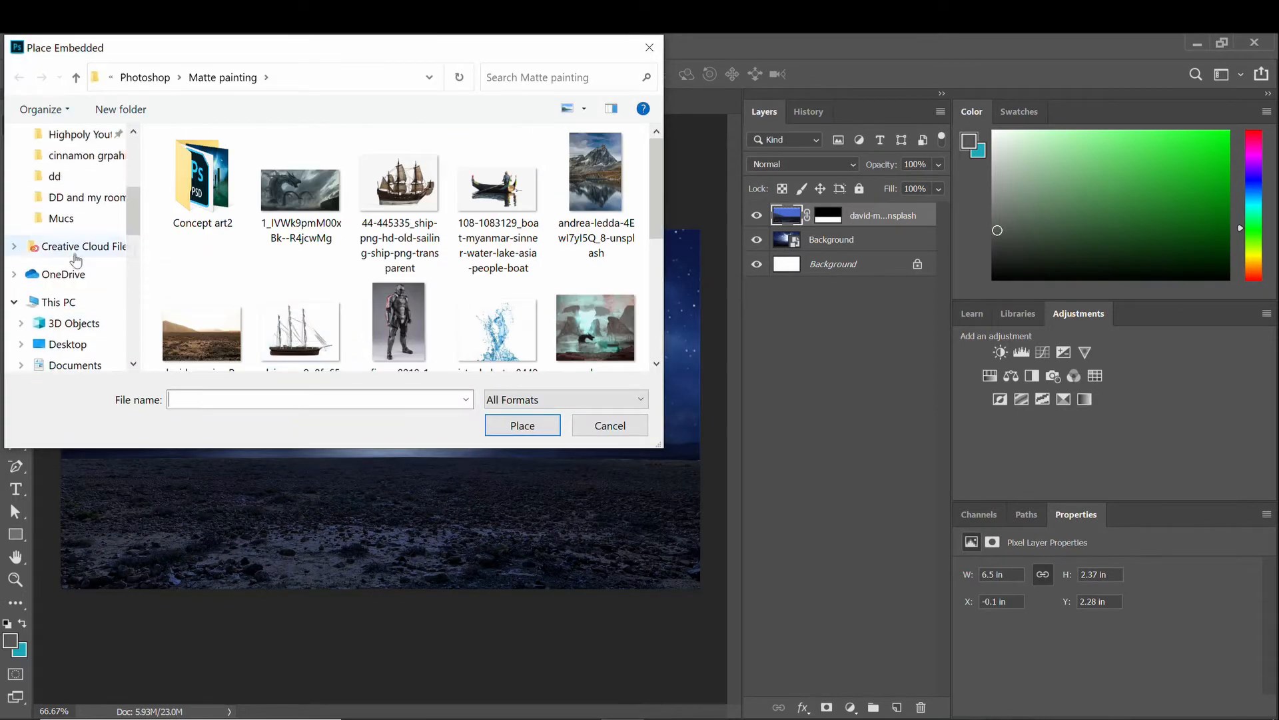
pyautogui.click(80, 214)
pyautogui.doubleClick(220, 206)
pyautogui.doubleClick(406, 180)
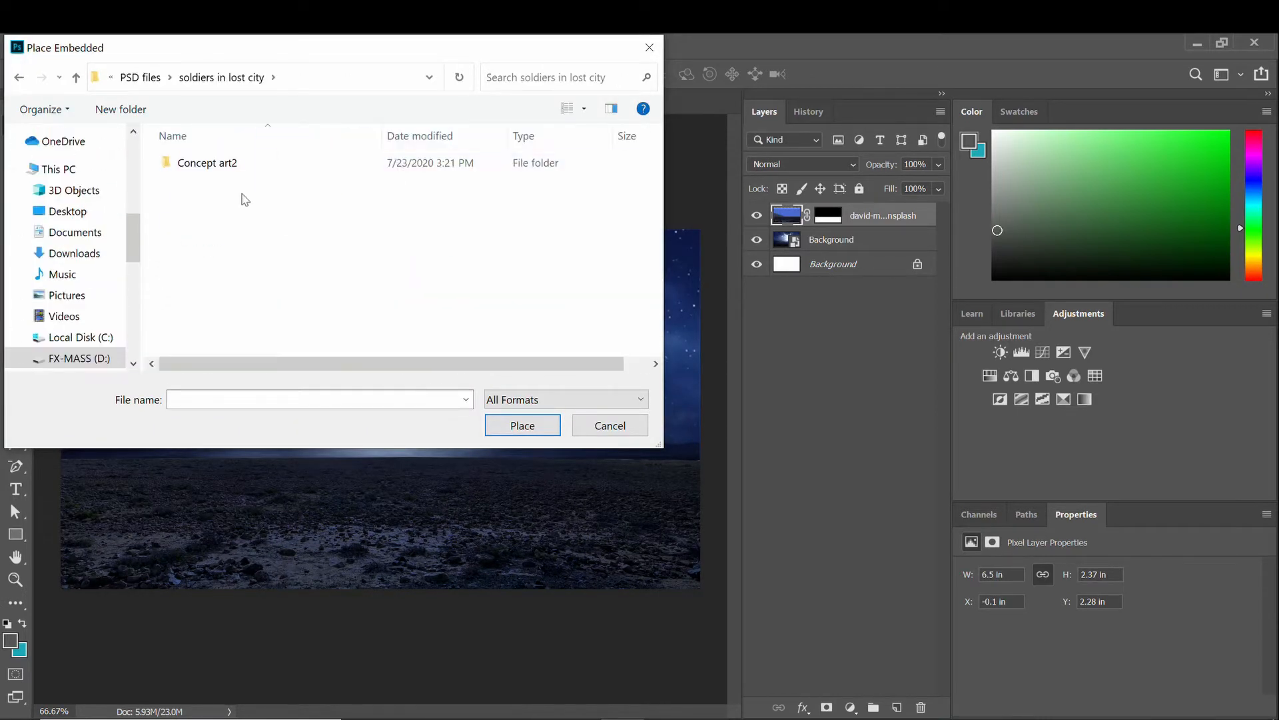
pyautogui.doubleClick(193, 162)
pyautogui.doubleClick(298, 178)
# Shift the mountain photo left and down and commit its placement.
pyautogui.moveTo(411, 453); pyautogui.dragTo(241, 475)
pyautogui.scroll(2, 226, 460)
pyautogui.press('Return')
pyautogui.scroll(2, 224, 453)
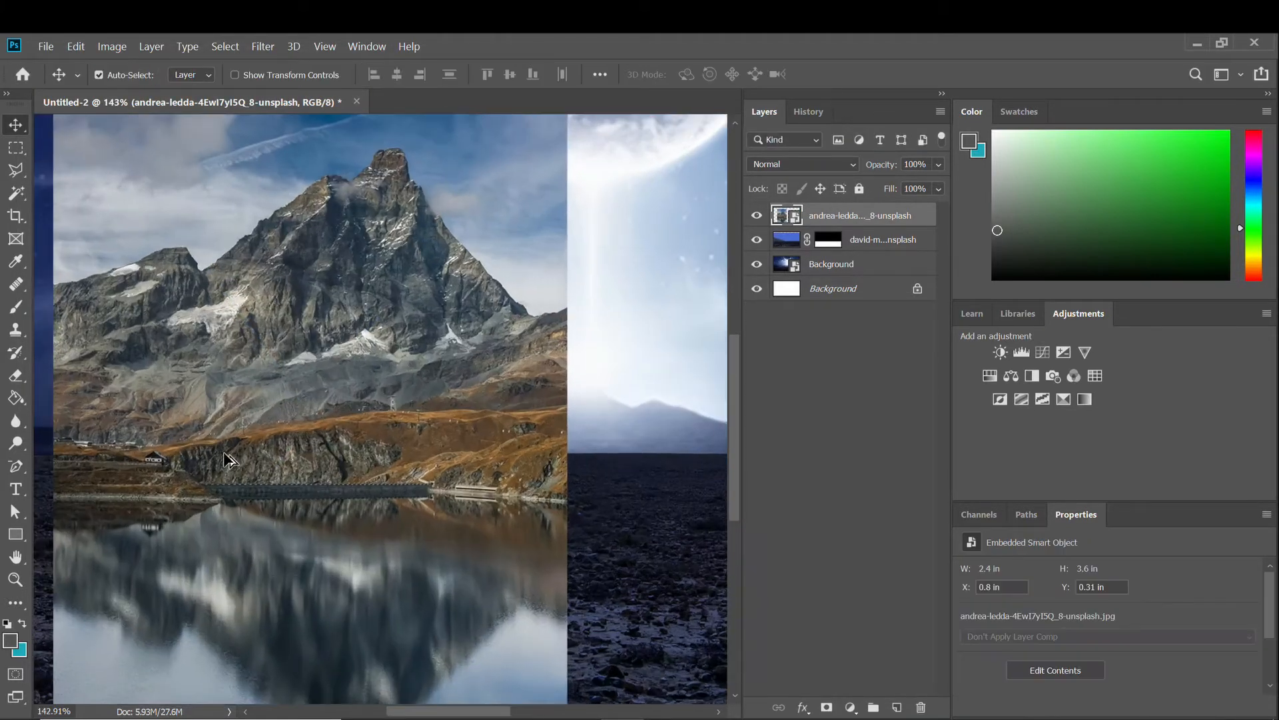
pyautogui.press('l')
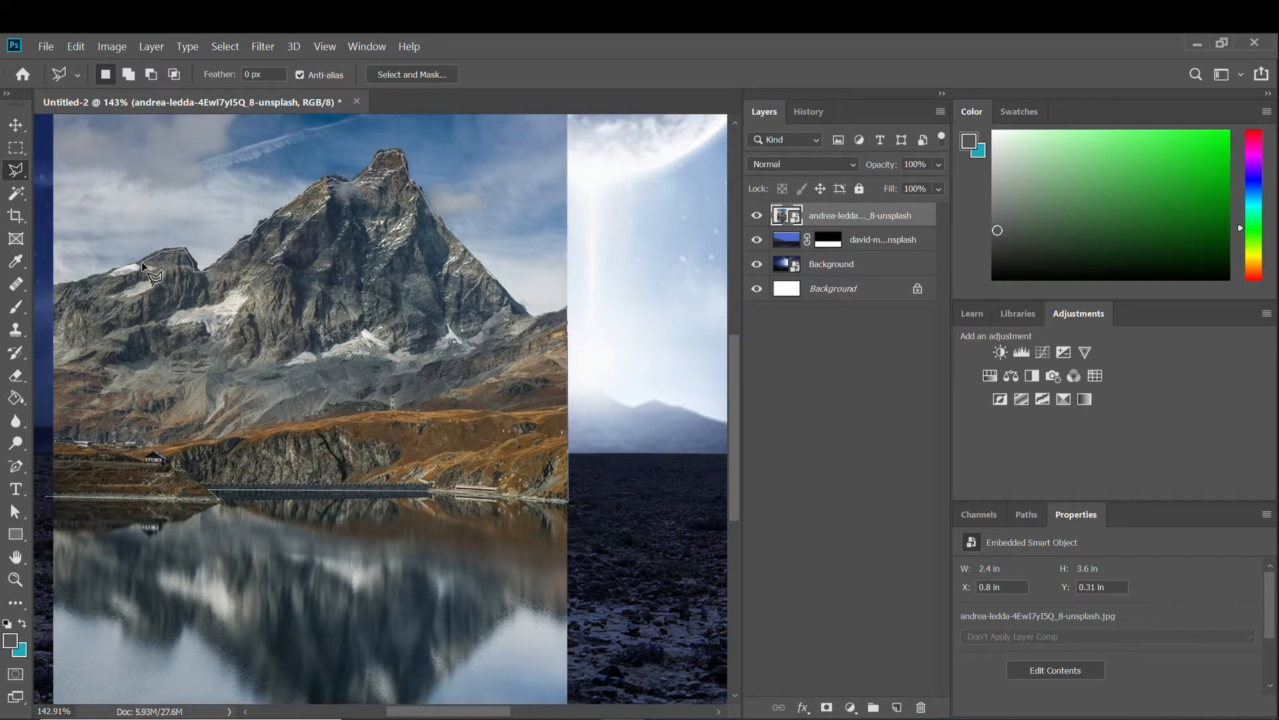
# Lasso the mountain peak and mask the photo down to that selection.
pyautogui.click(50, 291)
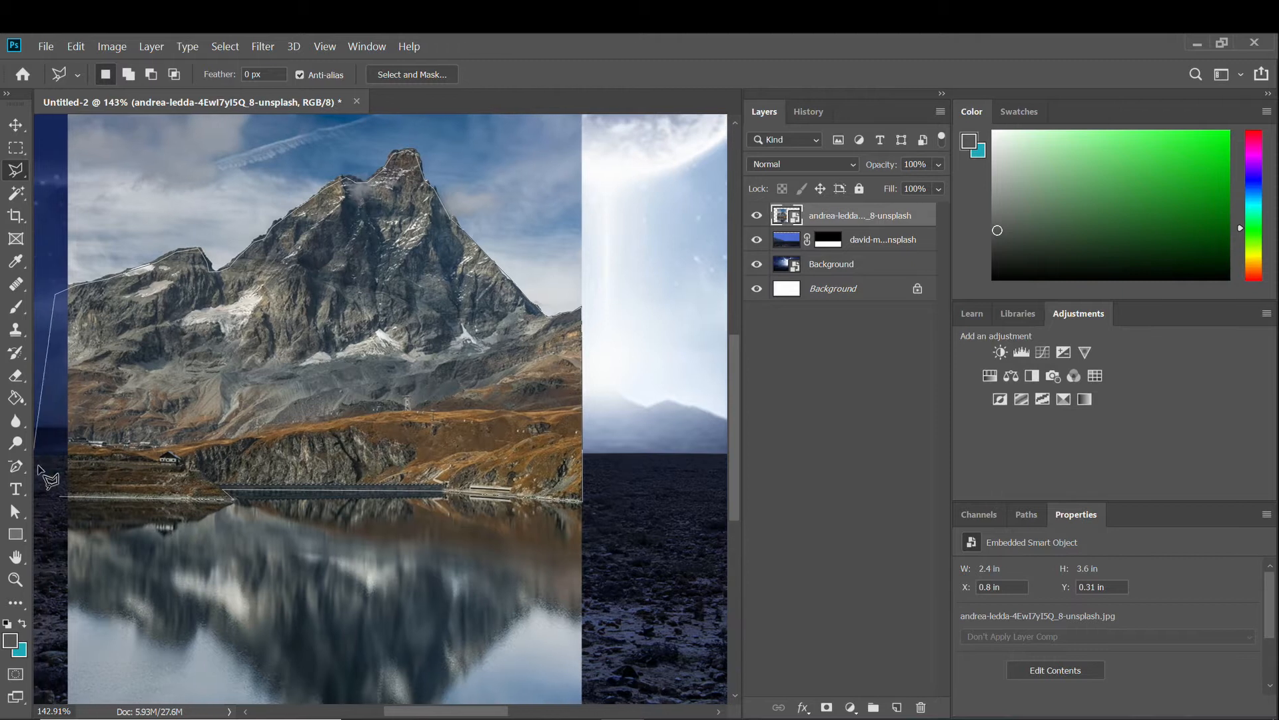
pyautogui.click(61, 499)
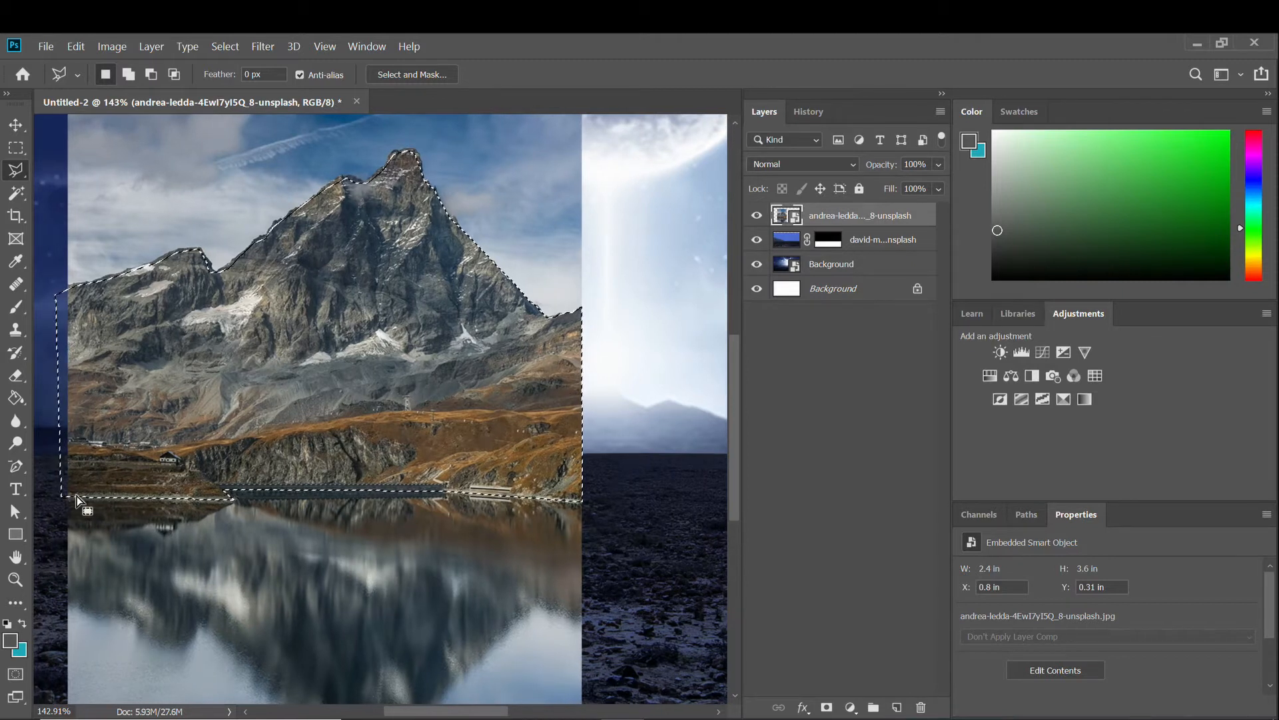
pyautogui.click(826, 707)
pyautogui.hotkey('ctrl', '0')
# Move the mountain left, below the rocky ground layer, and set it onto the horizon.
pyautogui.press('v')
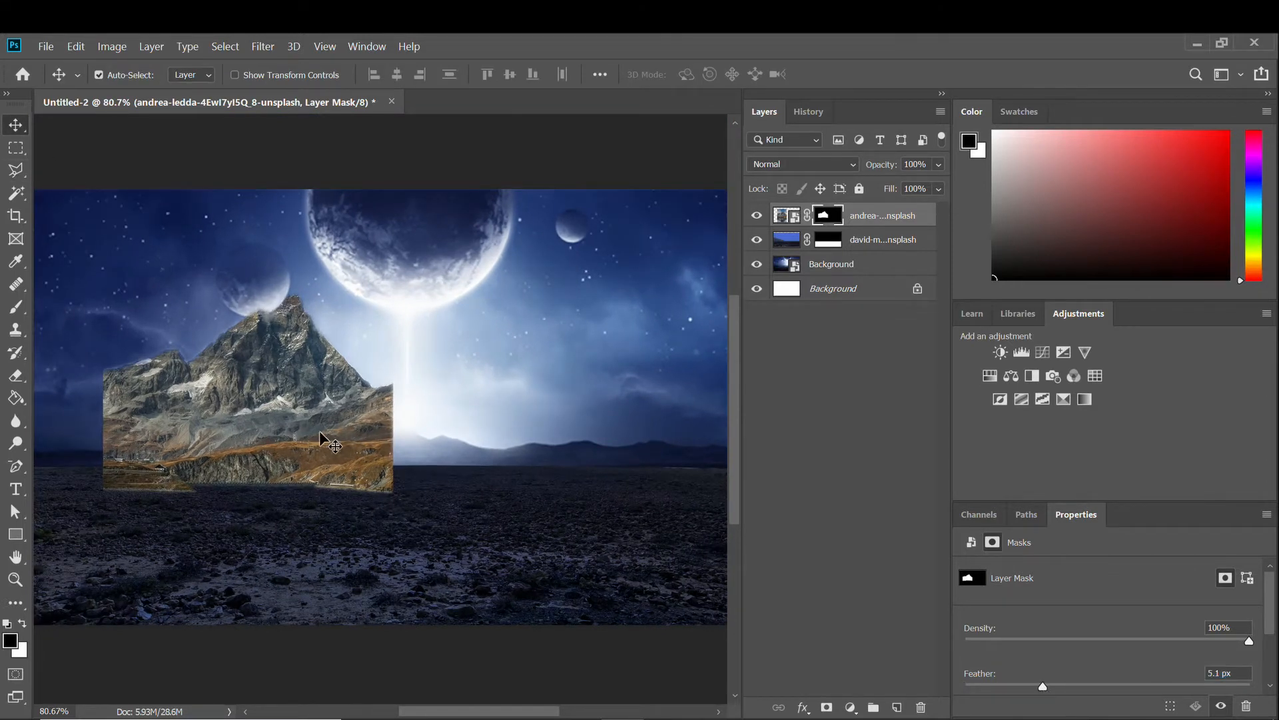
pyautogui.moveTo(322, 440); pyautogui.dragTo(256, 440)
pyautogui.moveTo(783, 216); pyautogui.dragTo(781, 252)
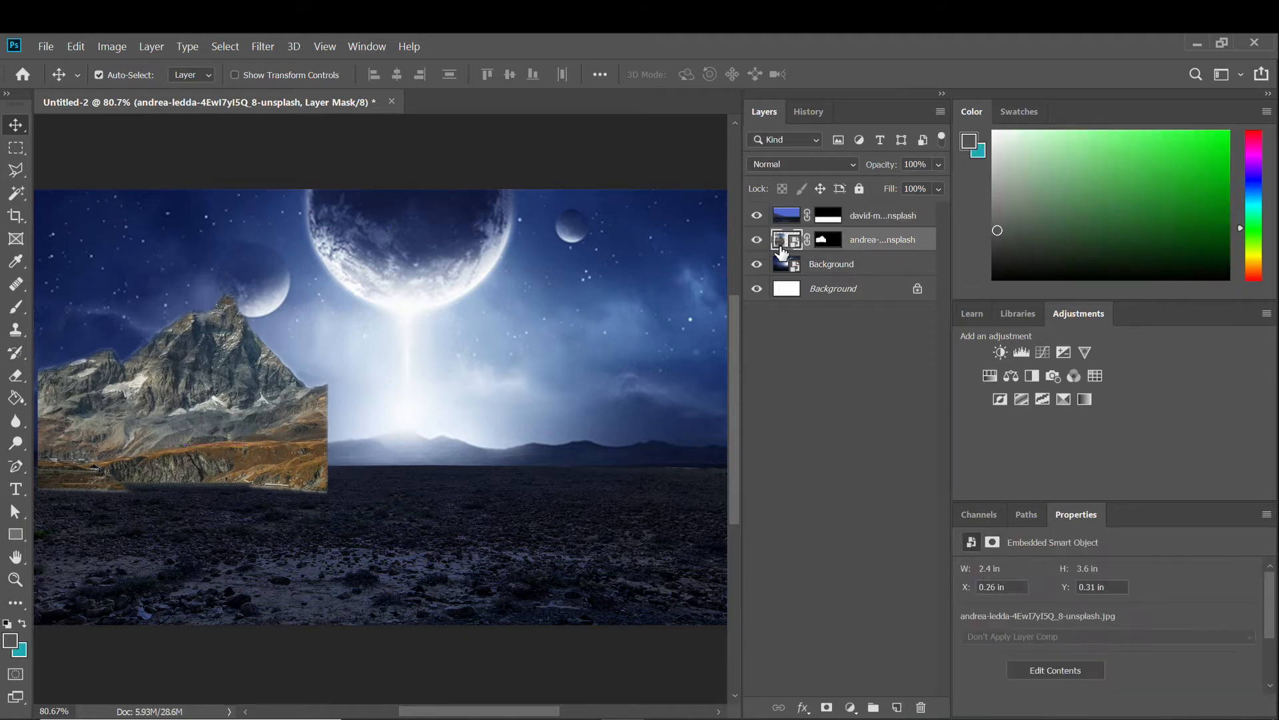
pyautogui.scroll(1, 233, 441)
pyautogui.hotkey('ctrl', 't')
pyautogui.moveTo(227, 436)
pyautogui.mouseDown()
pyautogui.moveTo(237, 387)
pyautogui.moveTo(283, 398)
pyautogui.moveTo(239, 411)
pyautogui.moveTo(236, 400)
pyautogui.moveTo(234, 451)
pyautogui.mouseUp()
pyautogui.press('Return')
pyautogui.scroll(-1, 239, 409)
pyautogui.scroll(-1, 234, 451)
# Duplicate the mountain layer and slide the copy to the right.
pyautogui.hotkey('ctrl', 'j')
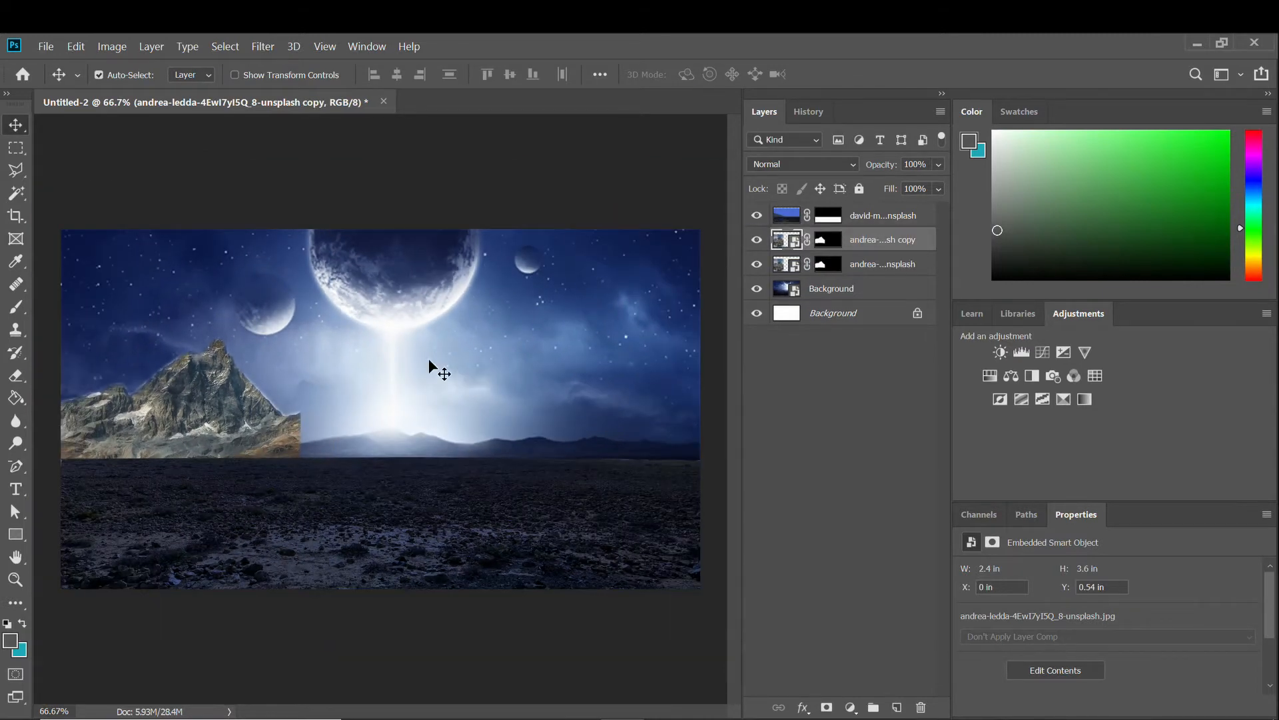
pyautogui.hotkey('ctrl', 't')
pyautogui.moveTo(237, 404); pyautogui.dragTo(449, 391)
# Flip the mountain copy horizontally and place it to the right of the original.
pyautogui.rightClick(449, 391)
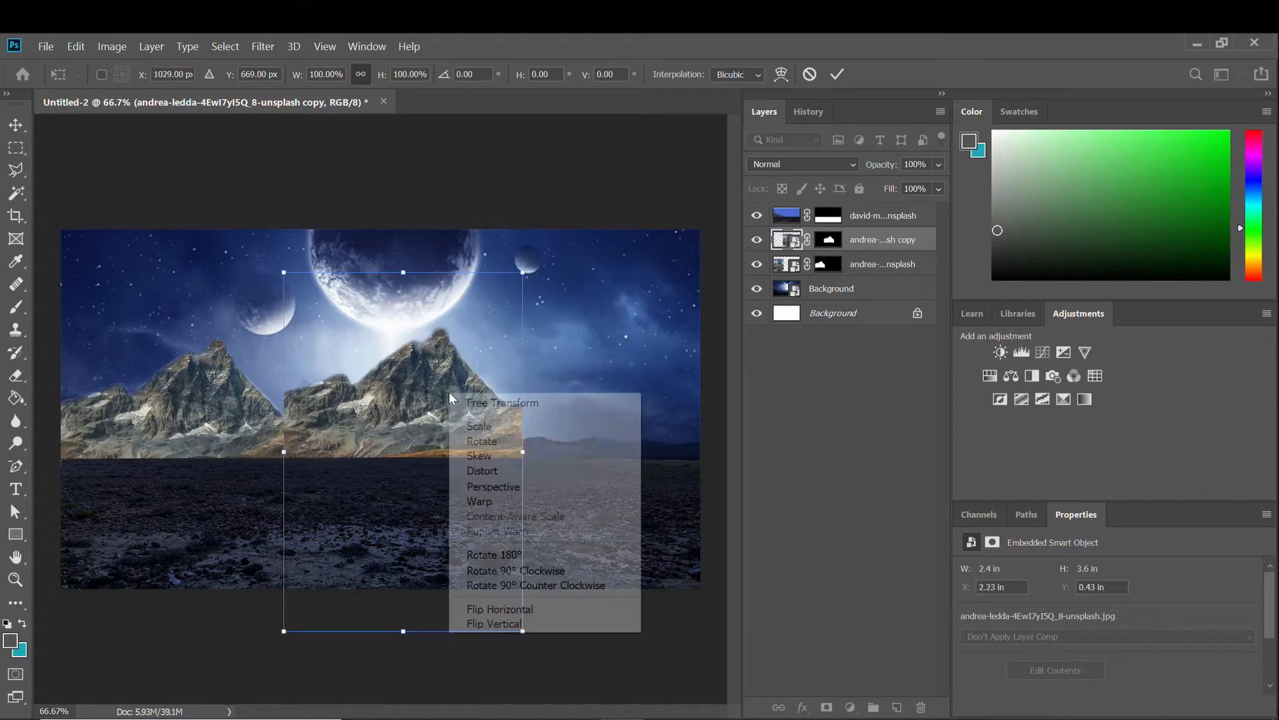
pyautogui.click(544, 609)
pyautogui.moveTo(410, 428); pyautogui.dragTo(420, 466)
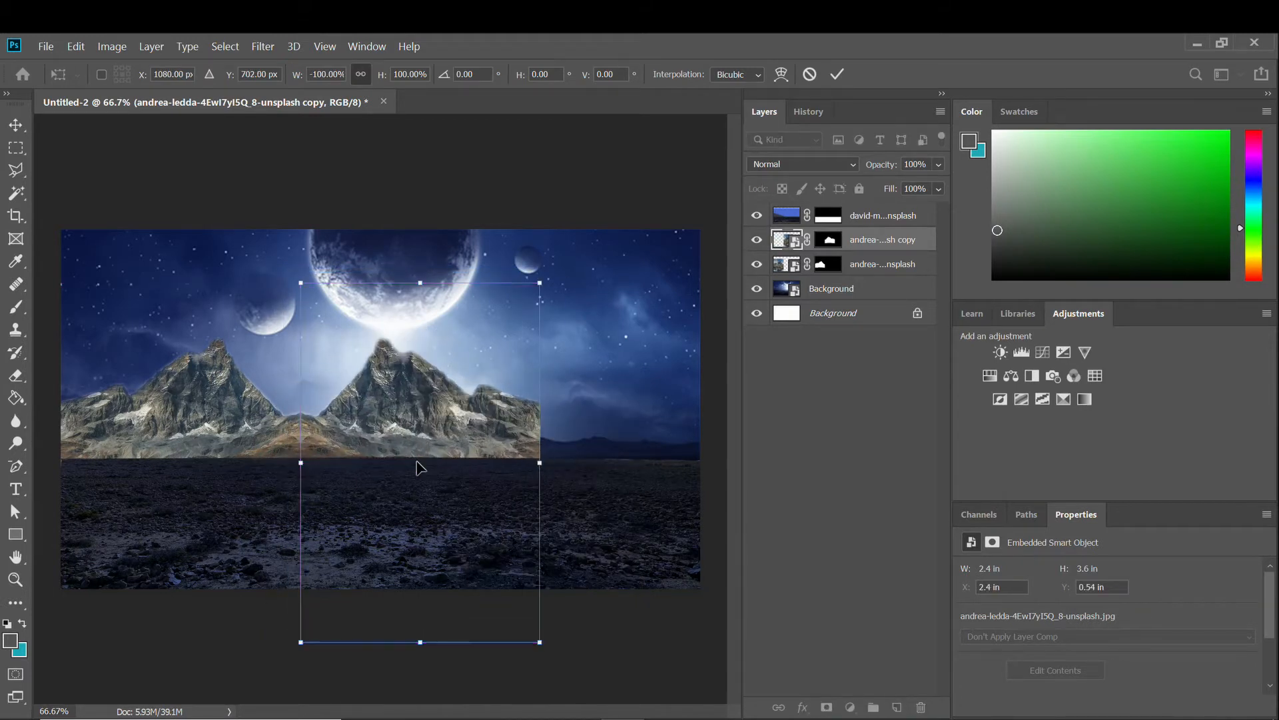
pyautogui.press('Return')
pyautogui.scroll(1, 358, 439)
pyautogui.scroll(-1, 358, 440)
pyautogui.scroll(1, 394, 422)
pyautogui.scroll(-1, 394, 422)
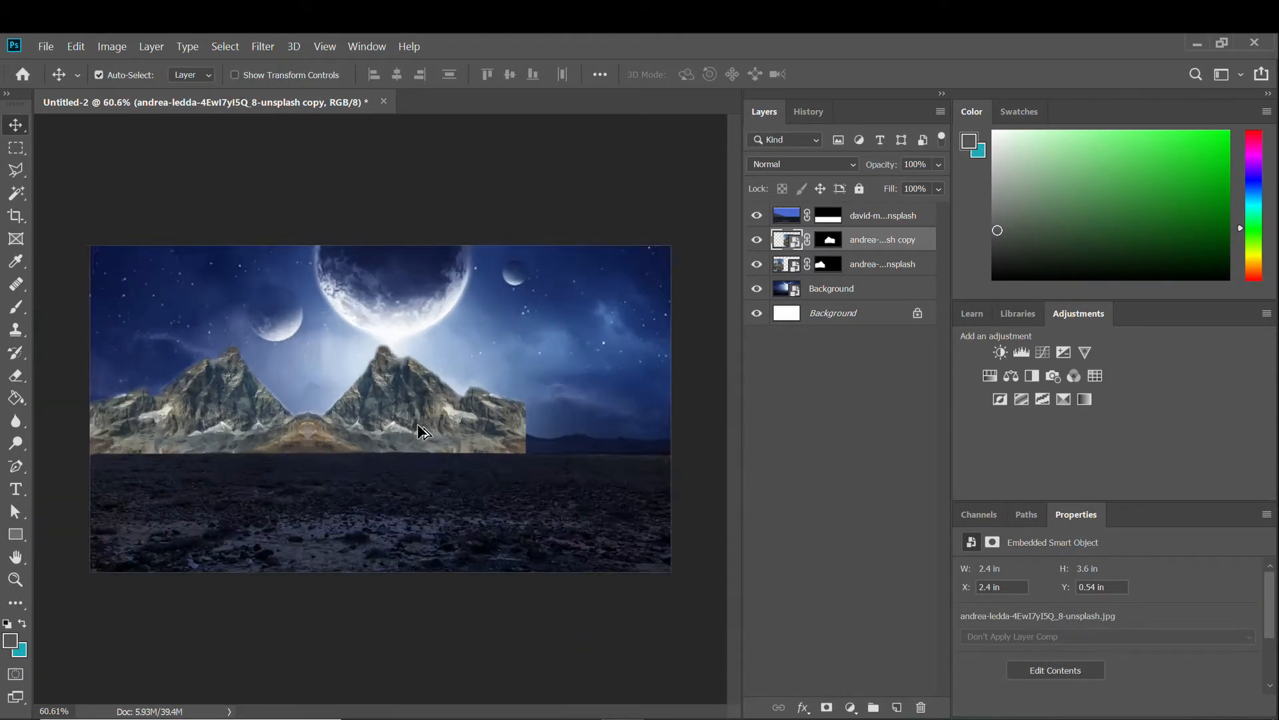
pyautogui.scroll(1, 408, 400)
pyautogui.scroll(-2, 408, 400)
pyautogui.moveTo(366, 406); pyautogui.dragTo(466, 406)
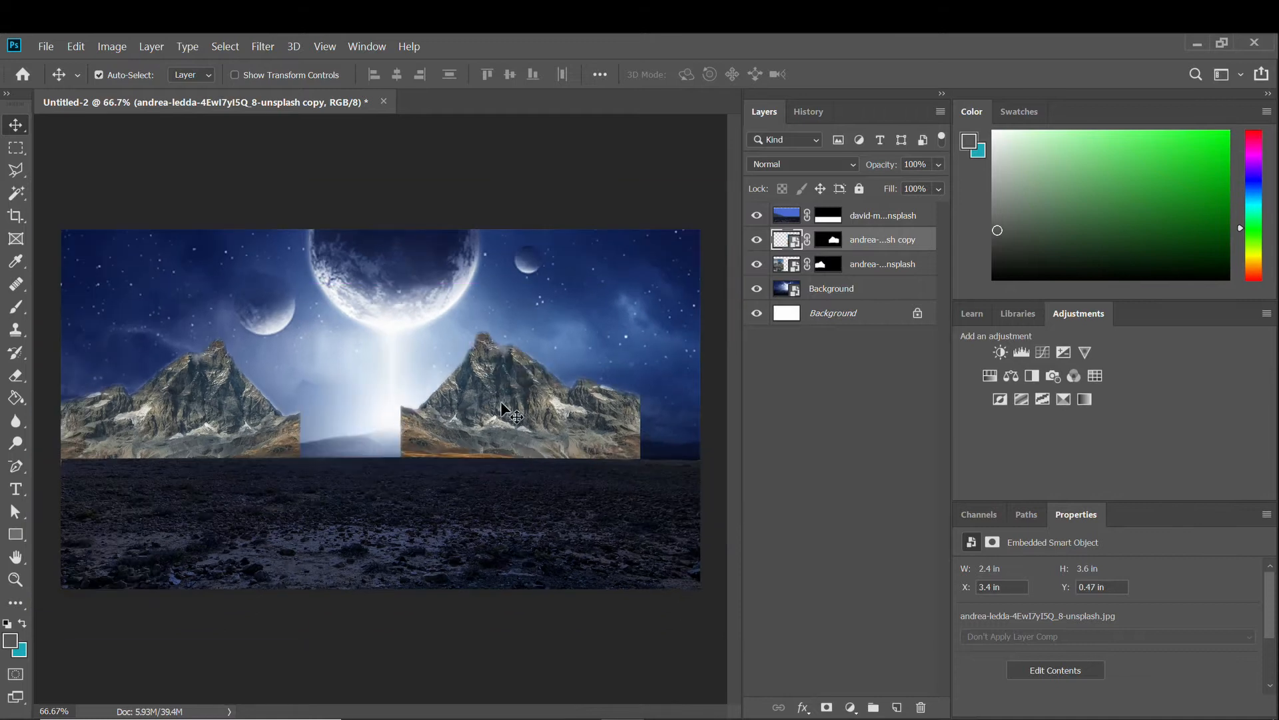
# Enlarge the flipped mountain copy and push it toward the right edge.
pyautogui.hotkey('ctrl', 't')
pyautogui.moveTo(640, 276); pyautogui.dragTo(673, 230)
pyautogui.moveTo(555, 330); pyautogui.dragTo(589, 348)
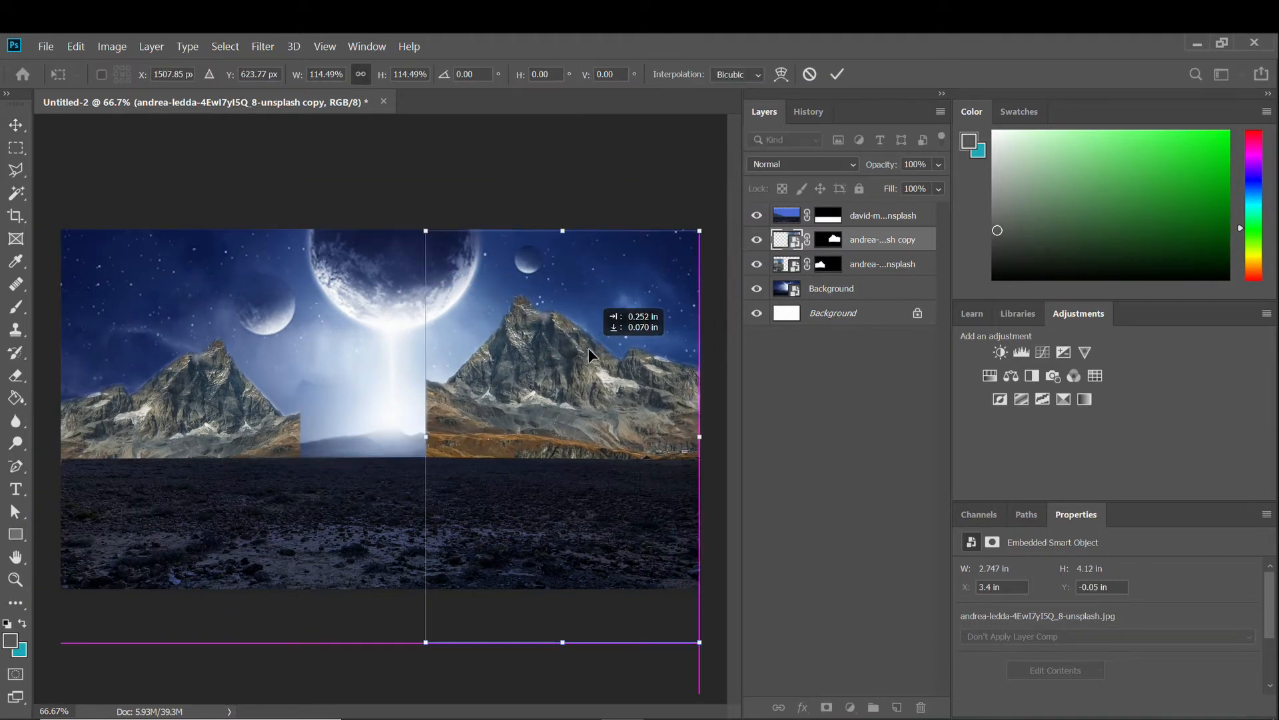
pyautogui.press('Return')
# Move the original mountain right and enlarge it.
pyautogui.moveTo(325, 409); pyautogui.dragTo(390, 376)
pyautogui.hotkey('ctrl', 't')
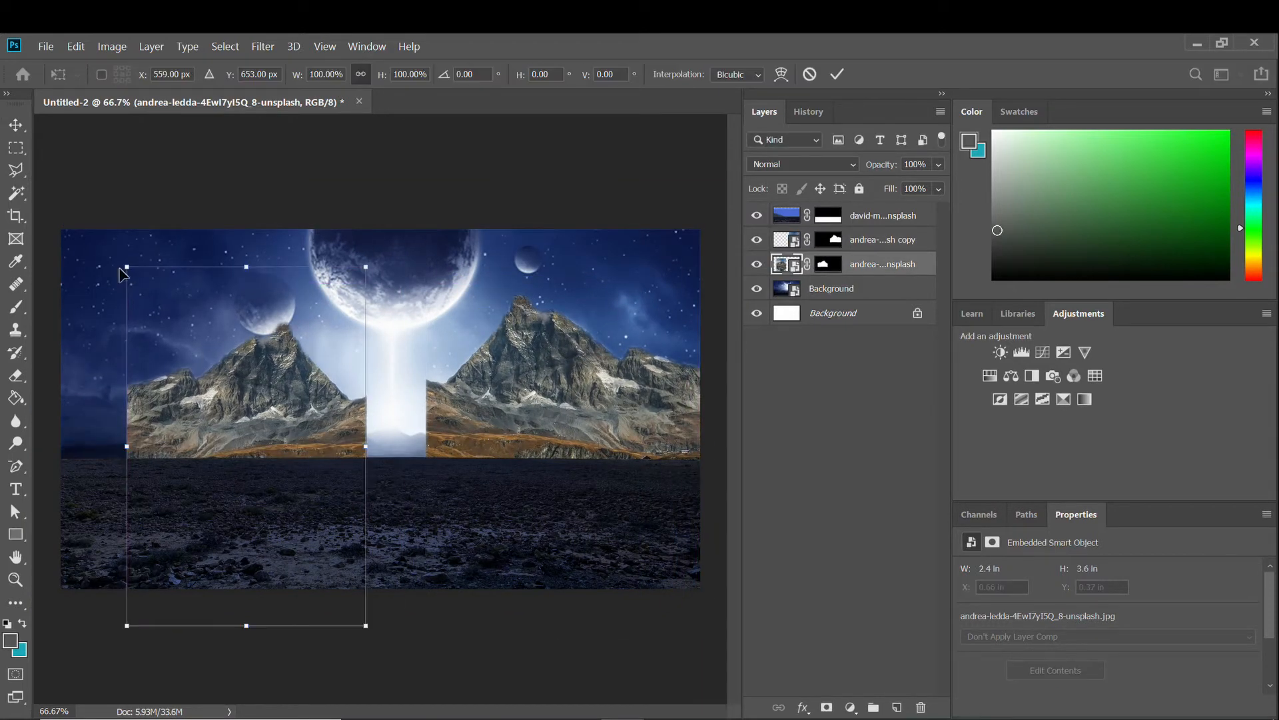
pyautogui.moveTo(126, 263); pyautogui.dragTo(38, 211)
pyautogui.moveTo(195, 312); pyautogui.dragTo(223, 348)
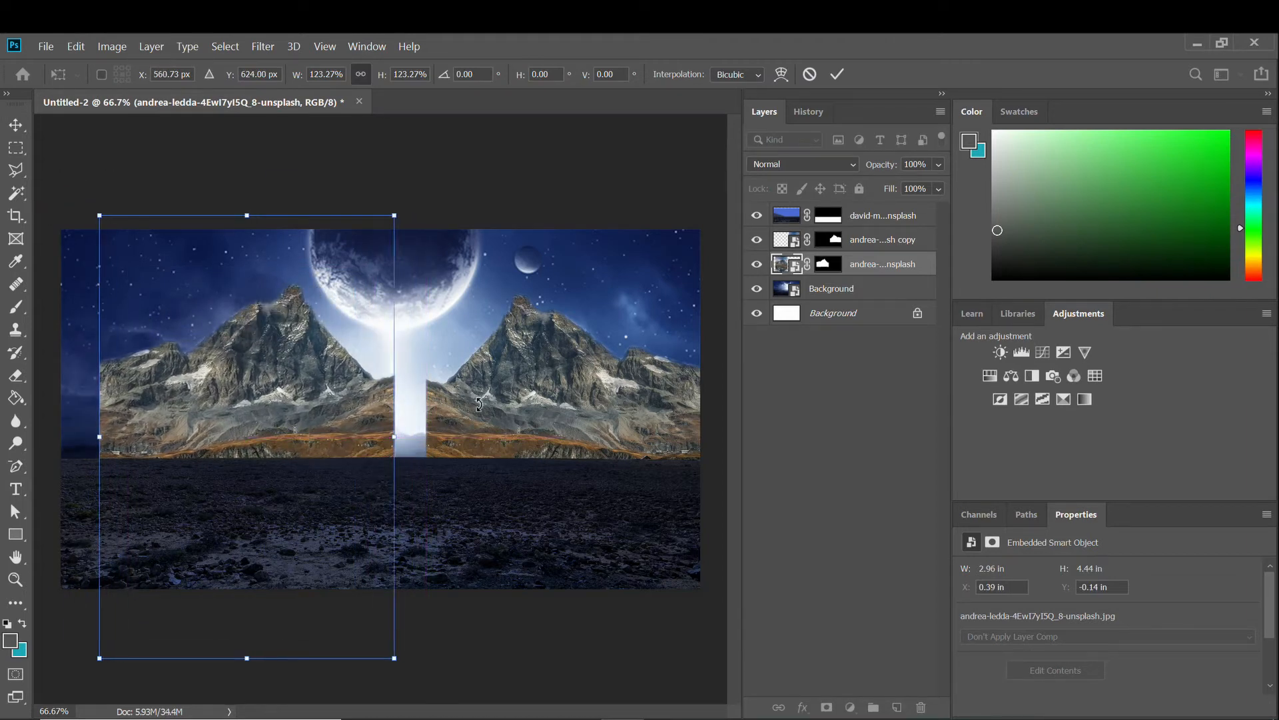
pyautogui.press('Return')
# Widen the flipped copy until its slope meets the left peak at centre.
pyautogui.click(500, 402)
pyautogui.hotkey('ctrl', 't')
pyautogui.moveTo(427, 433)
pyautogui.mouseDown()
pyautogui.moveTo(396, 434)
pyautogui.moveTo(441, 421)
pyautogui.mouseUp()
pyautogui.press('Return')
pyautogui.scroll(2, 426, 429)
pyautogui.scroll(-4, 441, 421)
pyautogui.scroll(3, 391, 445)
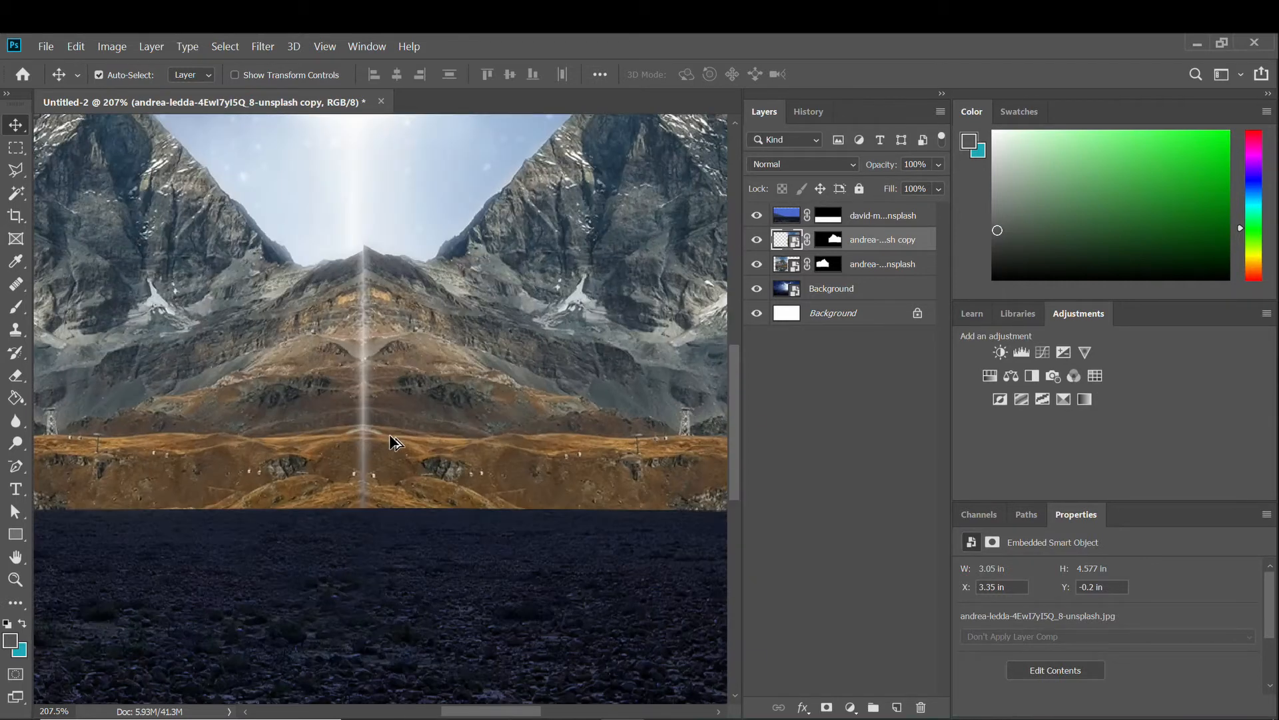
pyautogui.scroll(-3, 400, 445)
pyautogui.scroll(1, 383, 446)
# Alt-drag the original mountain left to create a third copy filling the left side.
pyautogui.click(266, 411)
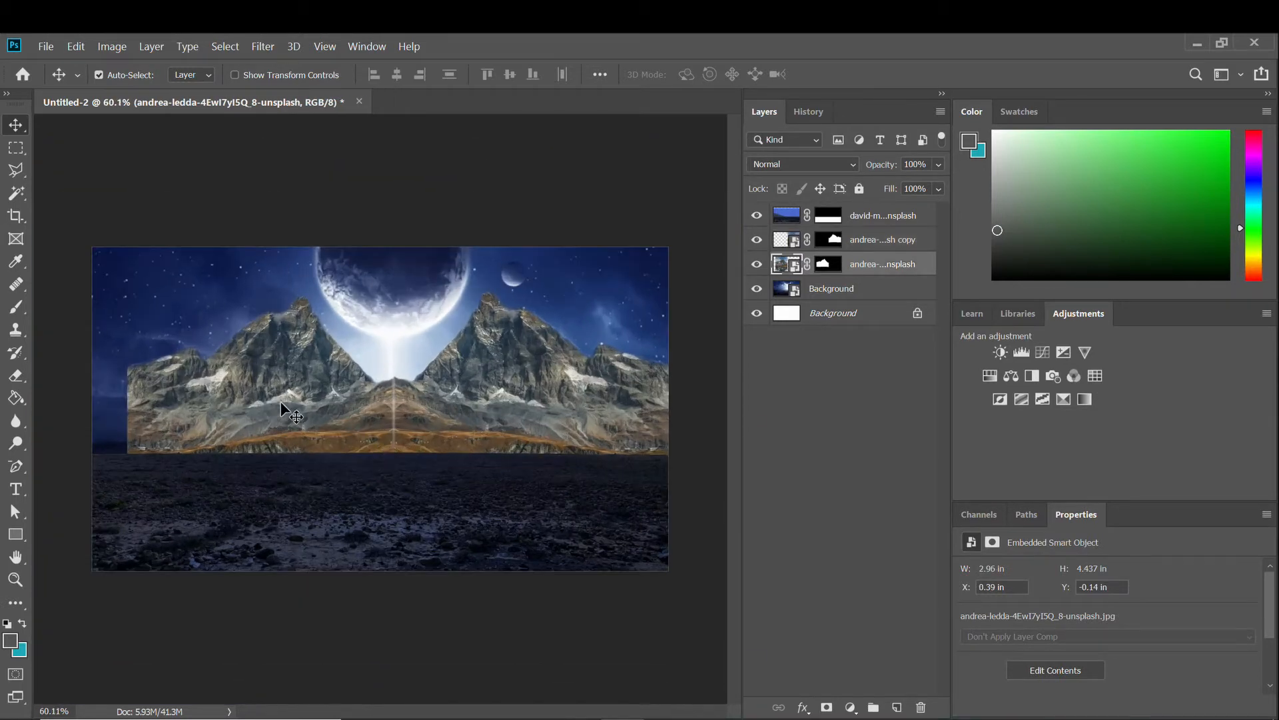
pyautogui.moveTo(293, 397); pyautogui.dragTo(105, 433)
pyautogui.scroll(3, 218, 413)
pyautogui.scroll(-3, 220, 414)
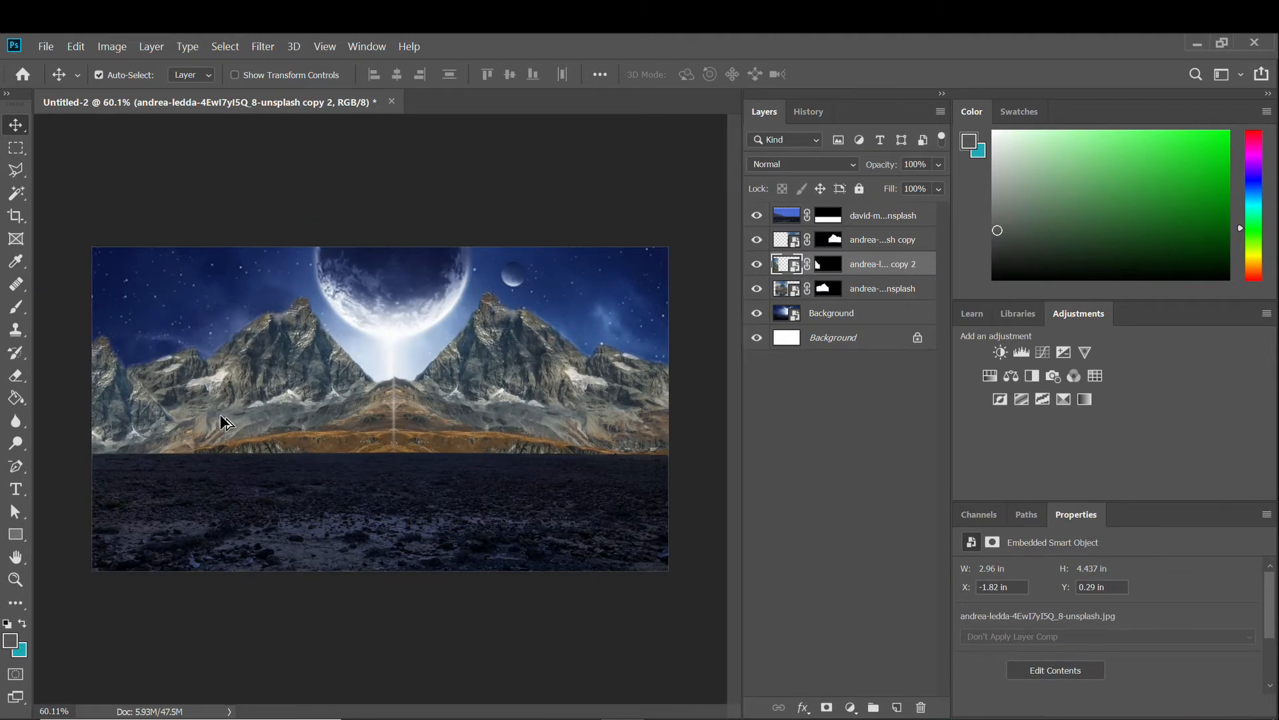
pyautogui.scroll(1, 220, 414)
# Select the three mountain layers and group them into a group named mountains.
pyautogui.keyDown('ctrl'); pyautogui.click(866, 288); pyautogui.keyUp('ctrl')
pyautogui.click(756, 239)
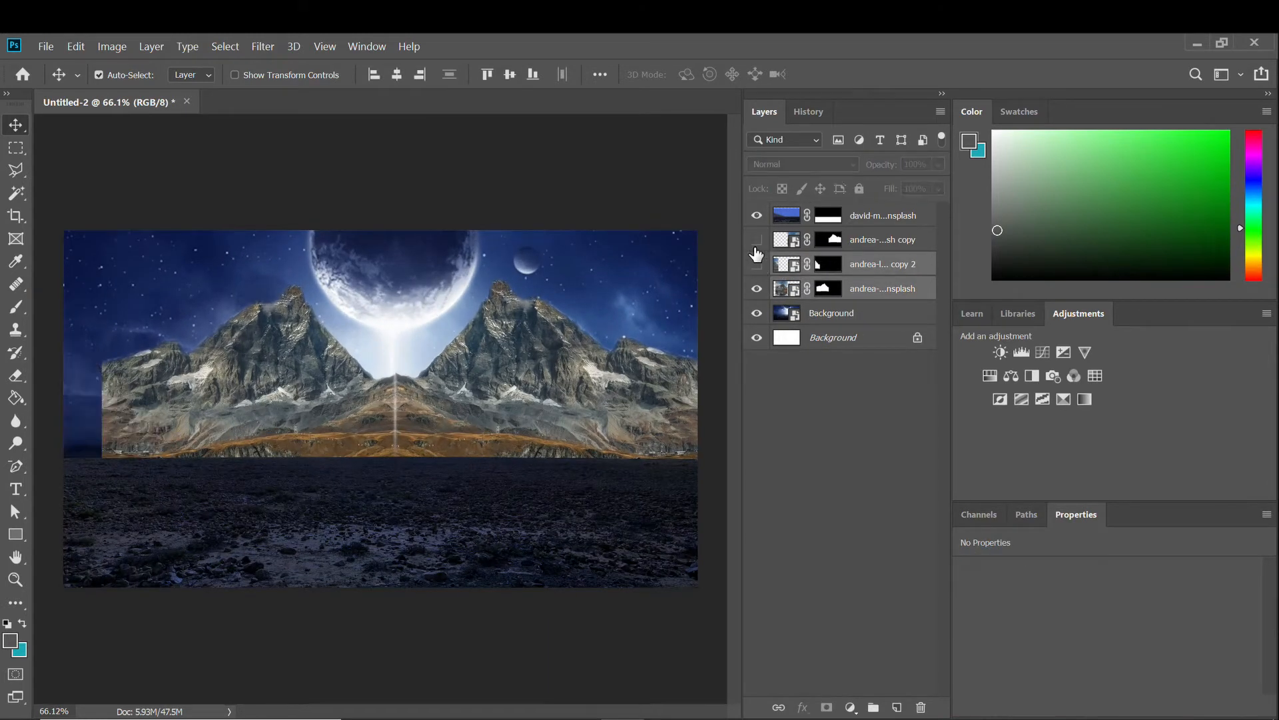
pyautogui.click(756, 239)
pyautogui.keyDown('shift'); pyautogui.click(793, 241); pyautogui.keyUp('shift')
pyautogui.hotkey('ctrl', 'g')
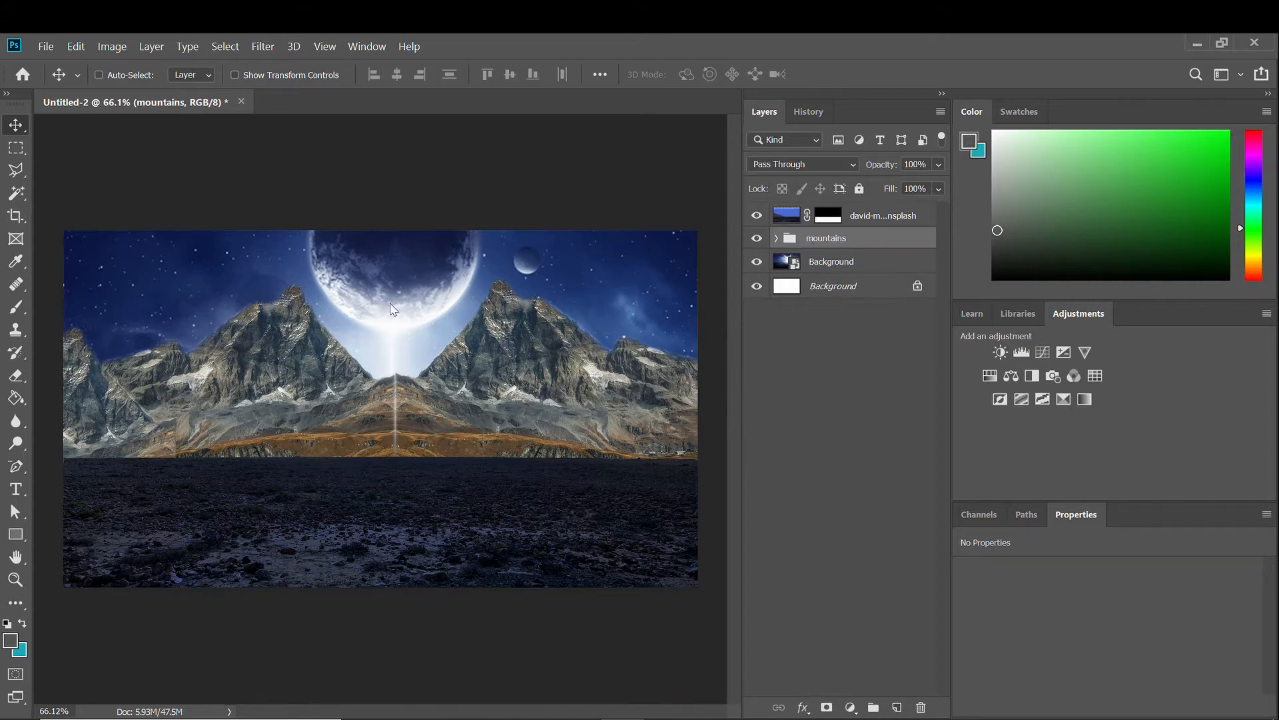
# Save the document as lost city.psd in the soldiers in lost city folder.
pyautogui.hotkey('ctrl', 's')
pyautogui.click(221, 77)
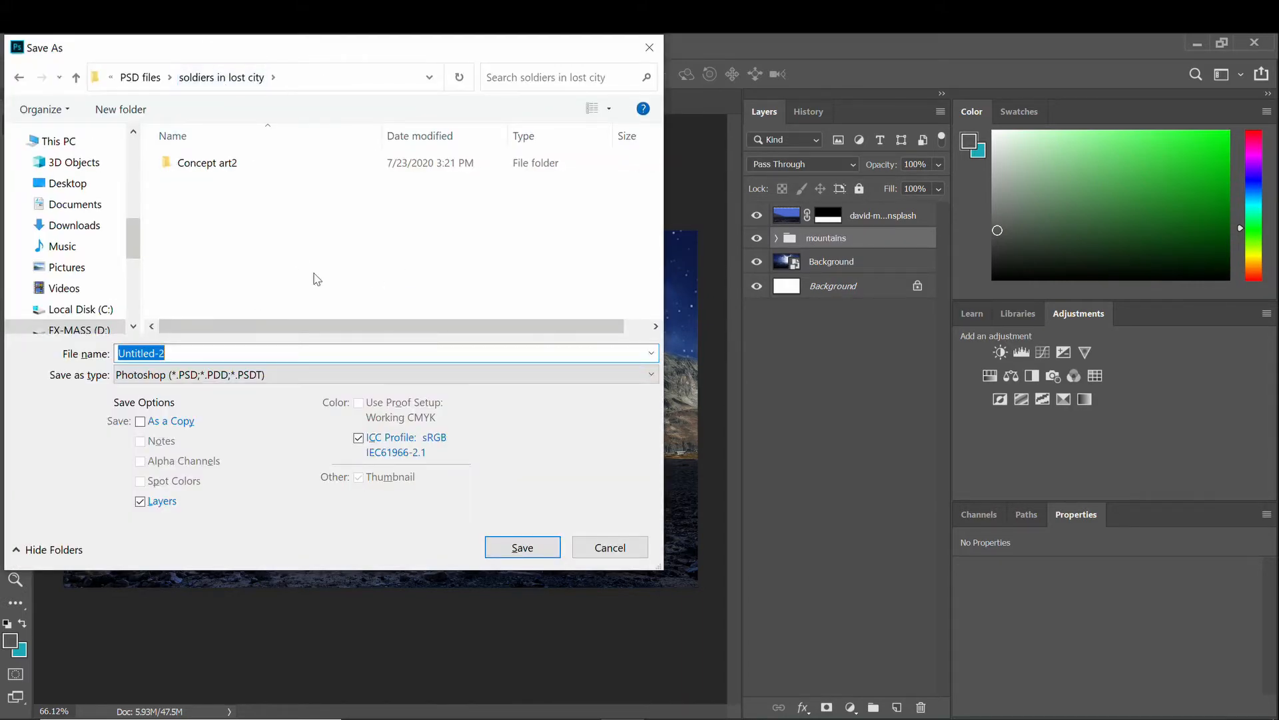
pyautogui.press('Return')
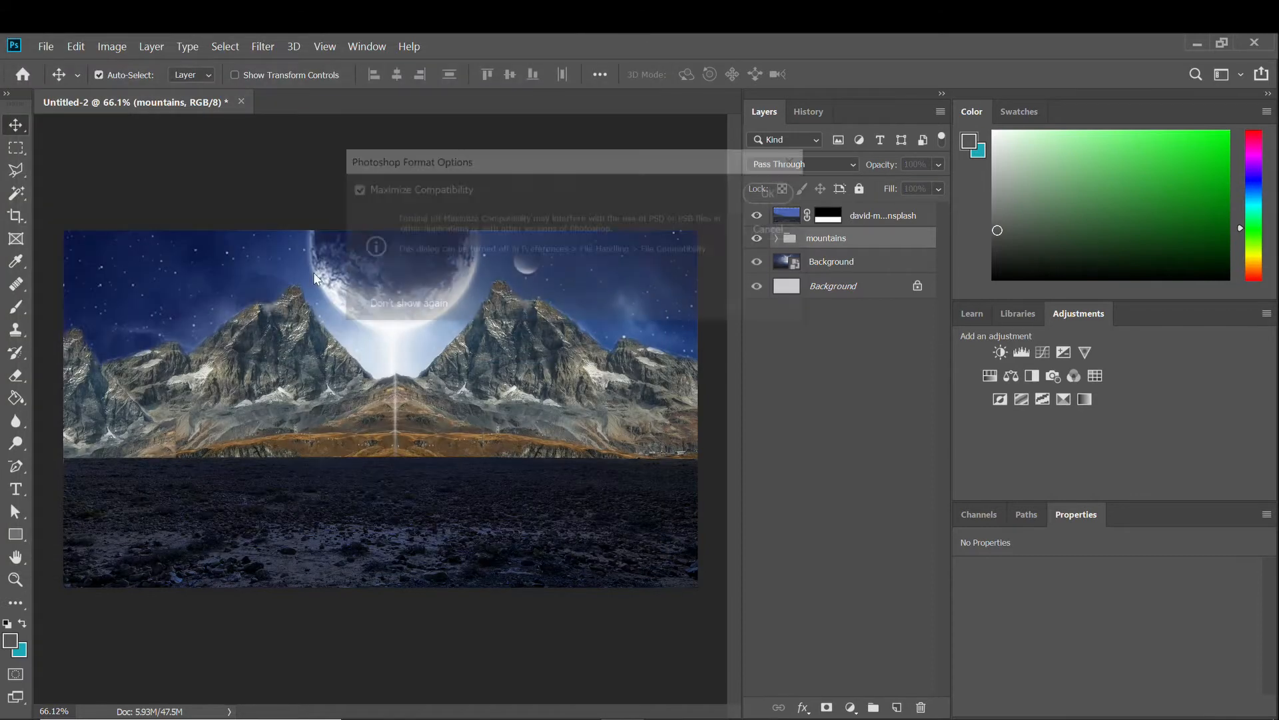
pyautogui.press('Return')
pyautogui.moveTo(348, 419); pyautogui.dragTo(349, 419)
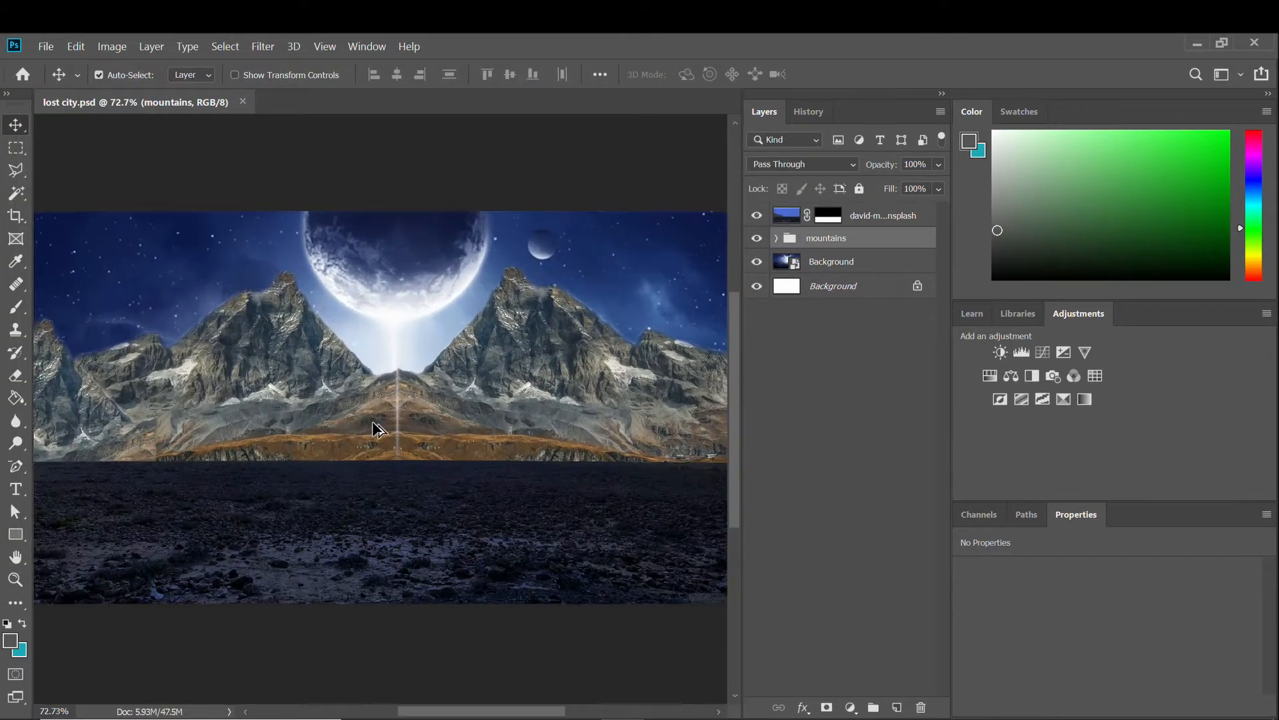
# Rasterize the top, middle and bottom mountain layers inside the mountains group.
pyautogui.click(776, 238)
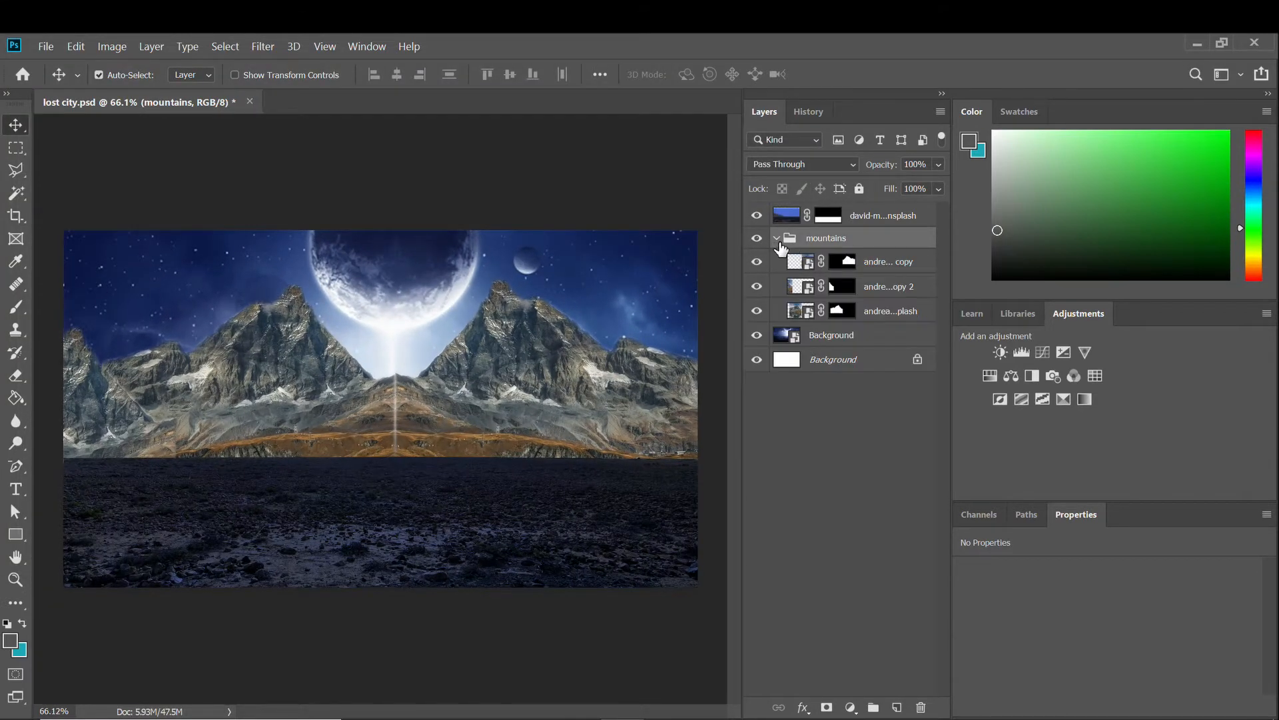
pyautogui.click(777, 239)
pyautogui.click(777, 239)
pyautogui.click(809, 262)
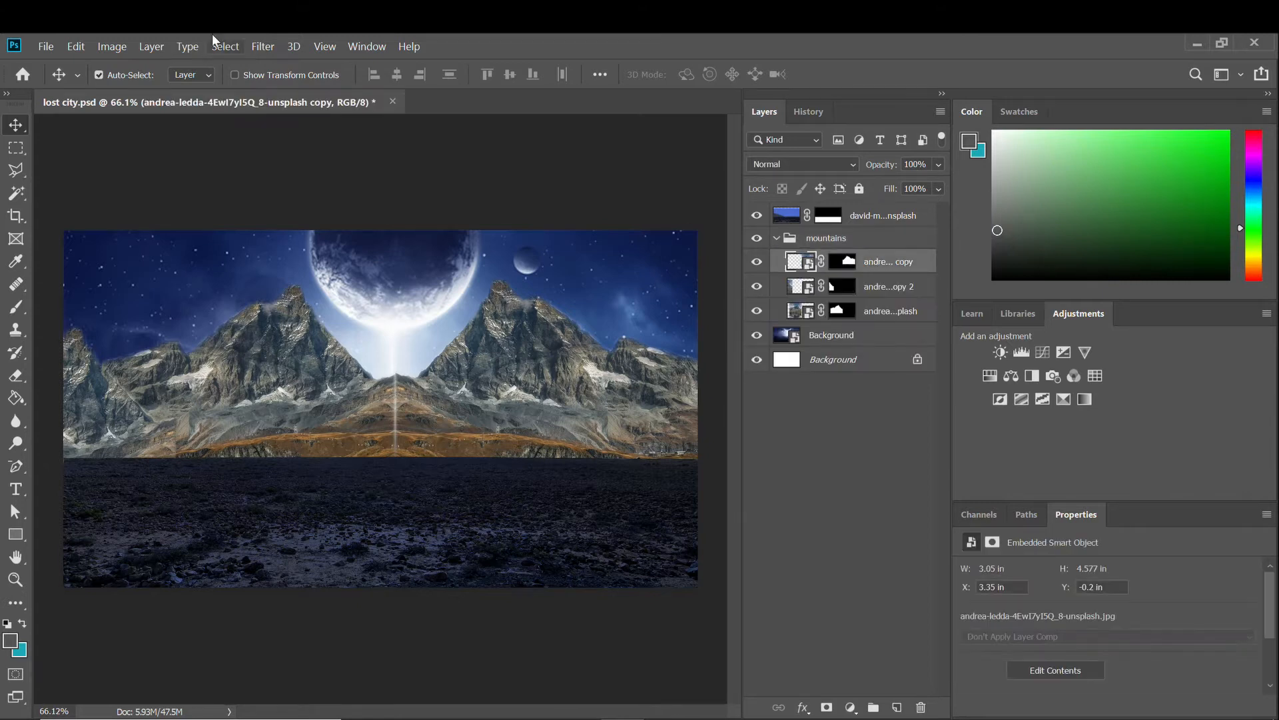
pyautogui.click(112, 46)
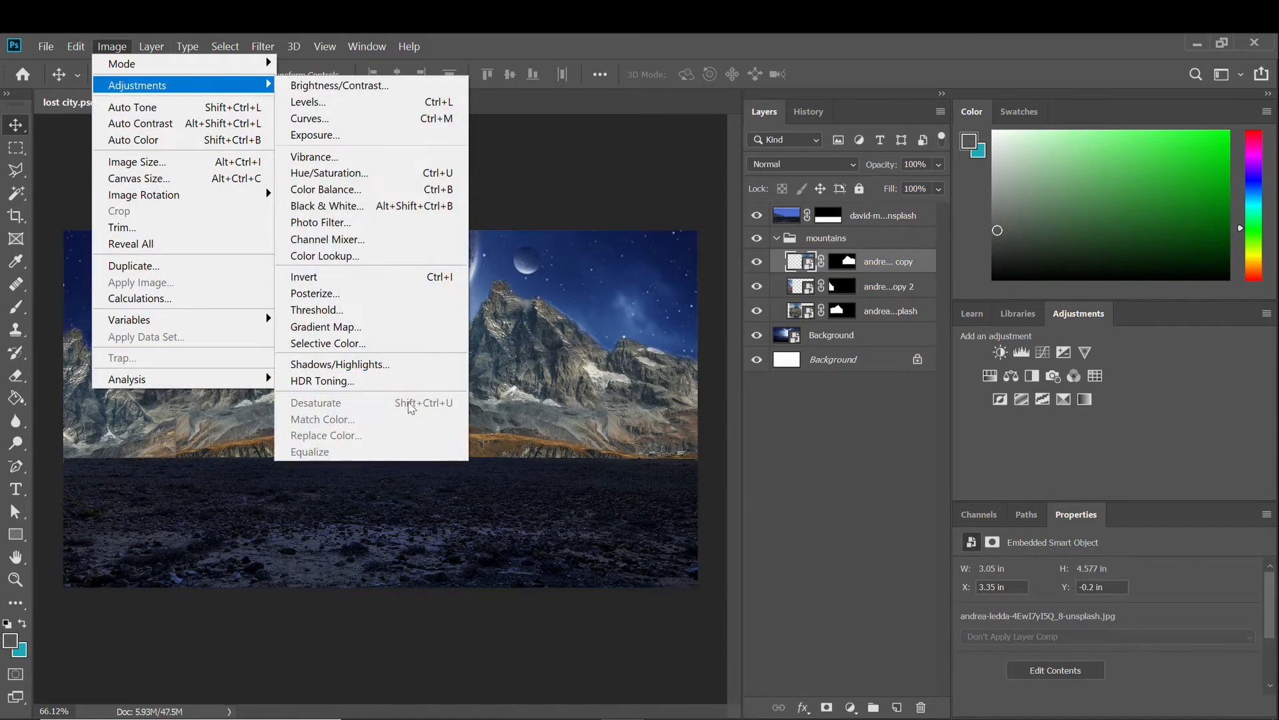
pyautogui.rightClick(795, 265)
pyautogui.click(877, 256)
pyautogui.rightClick(903, 261)
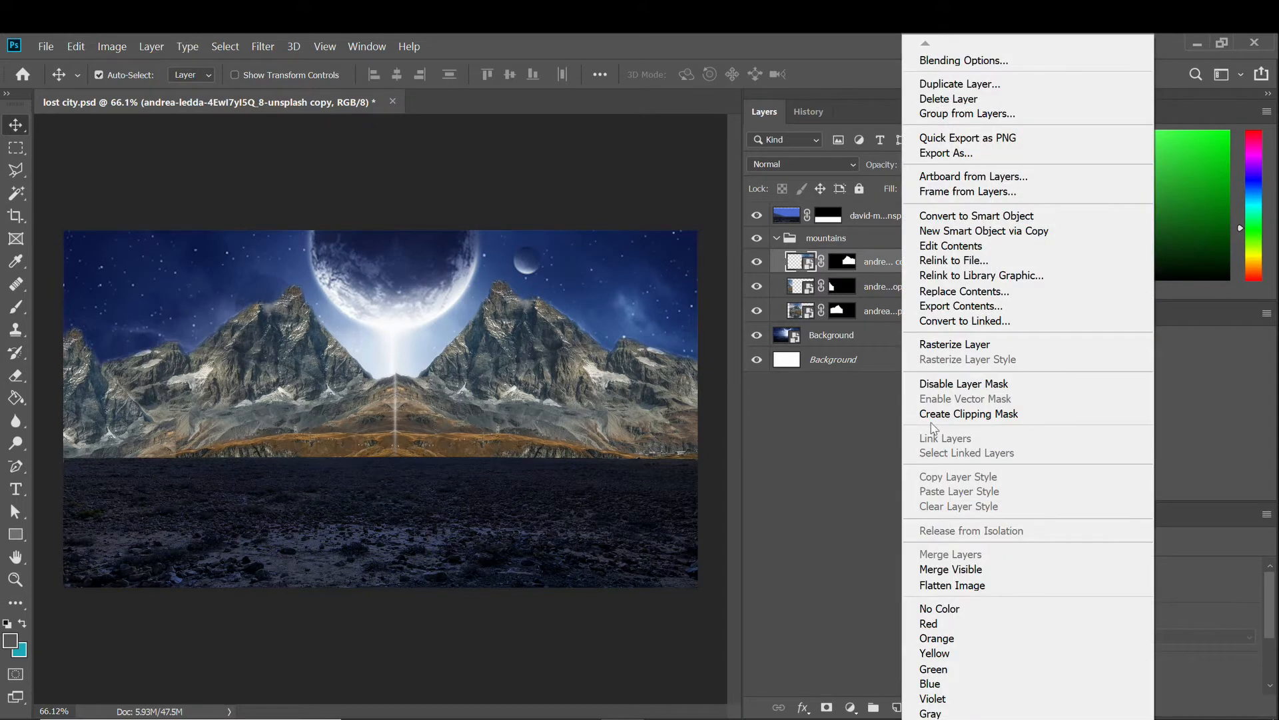
pyautogui.click(937, 342)
pyautogui.rightClick(892, 291)
pyautogui.click(910, 343)
pyautogui.rightClick(885, 314)
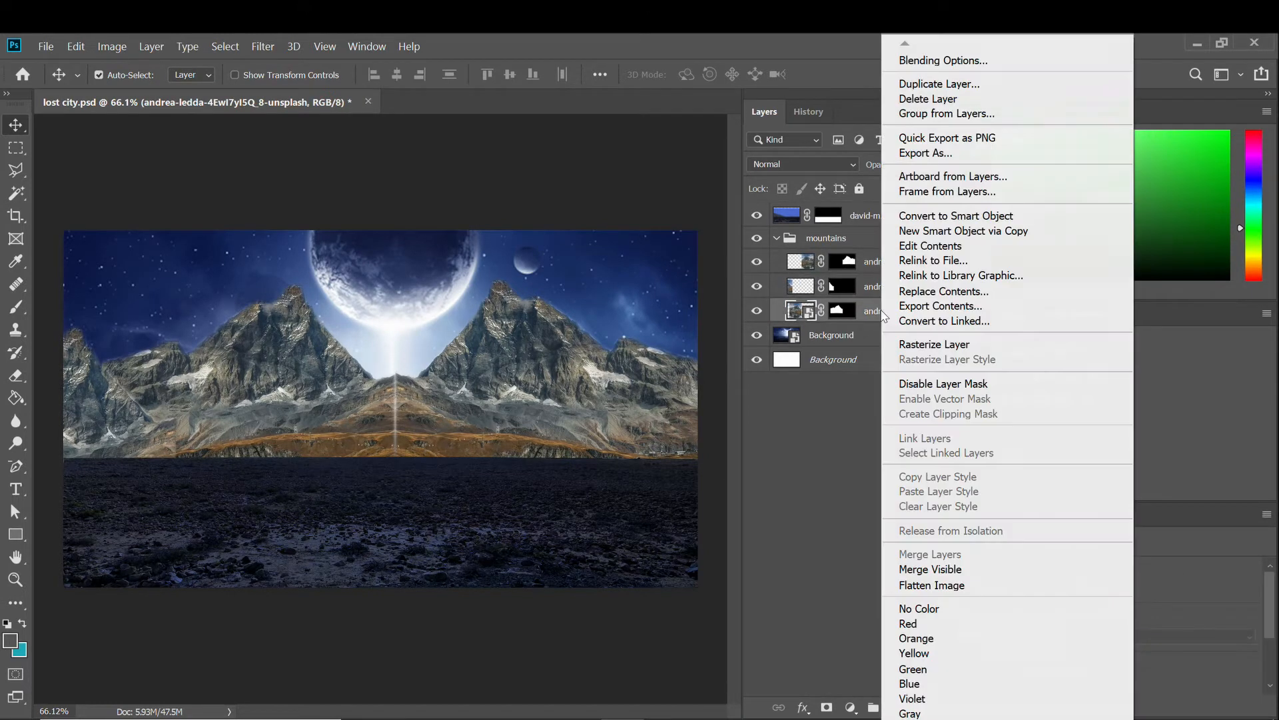
pyautogui.click(911, 347)
# Match Color the top mountain layer to the Background layer of lost city.psd.
pyautogui.click(793, 270)
pyautogui.click(126, 46)
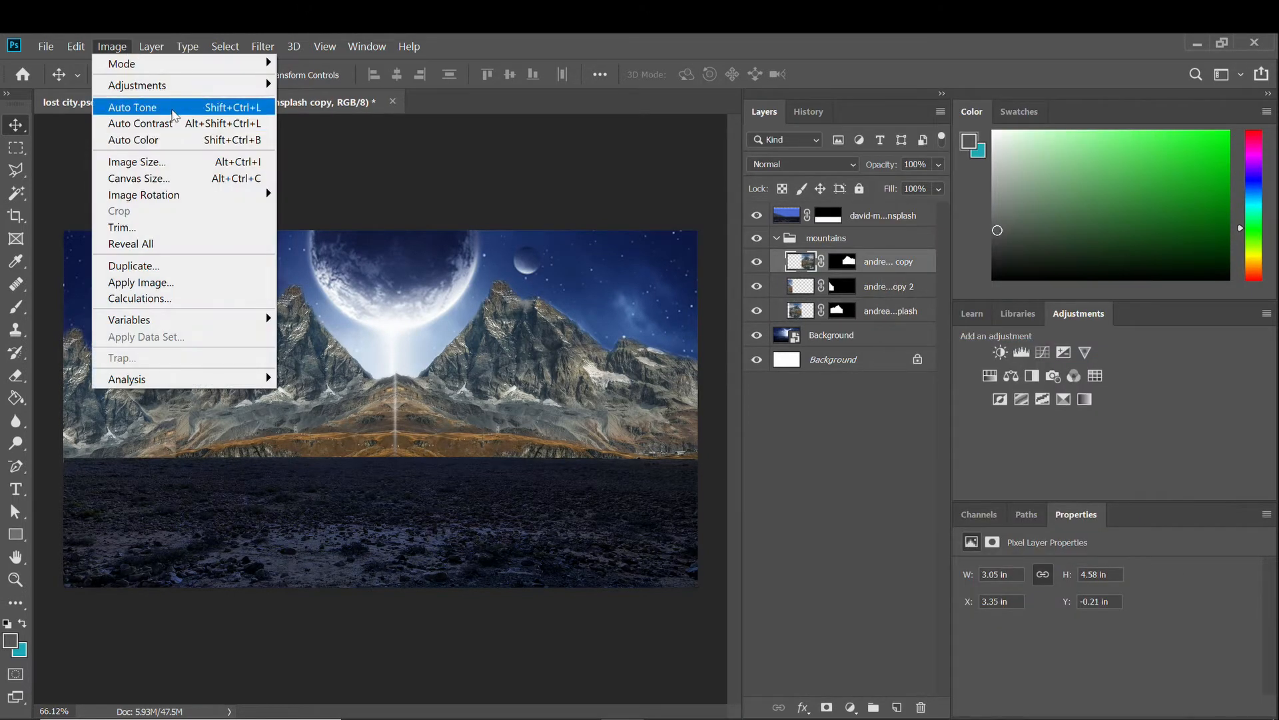
pyautogui.moveTo(143, 83)
pyautogui.click(327, 417)
pyautogui.click(878, 547)
pyautogui.click(866, 578)
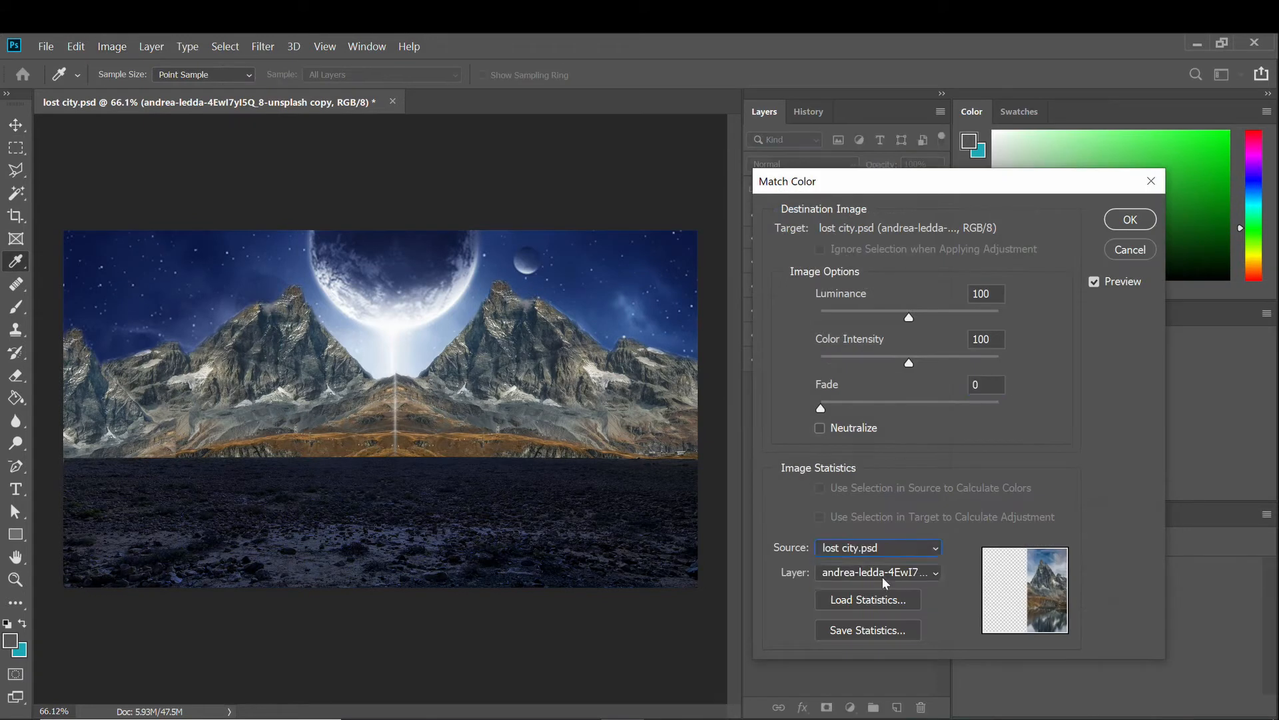
pyautogui.click(878, 573)
pyautogui.click(884, 680)
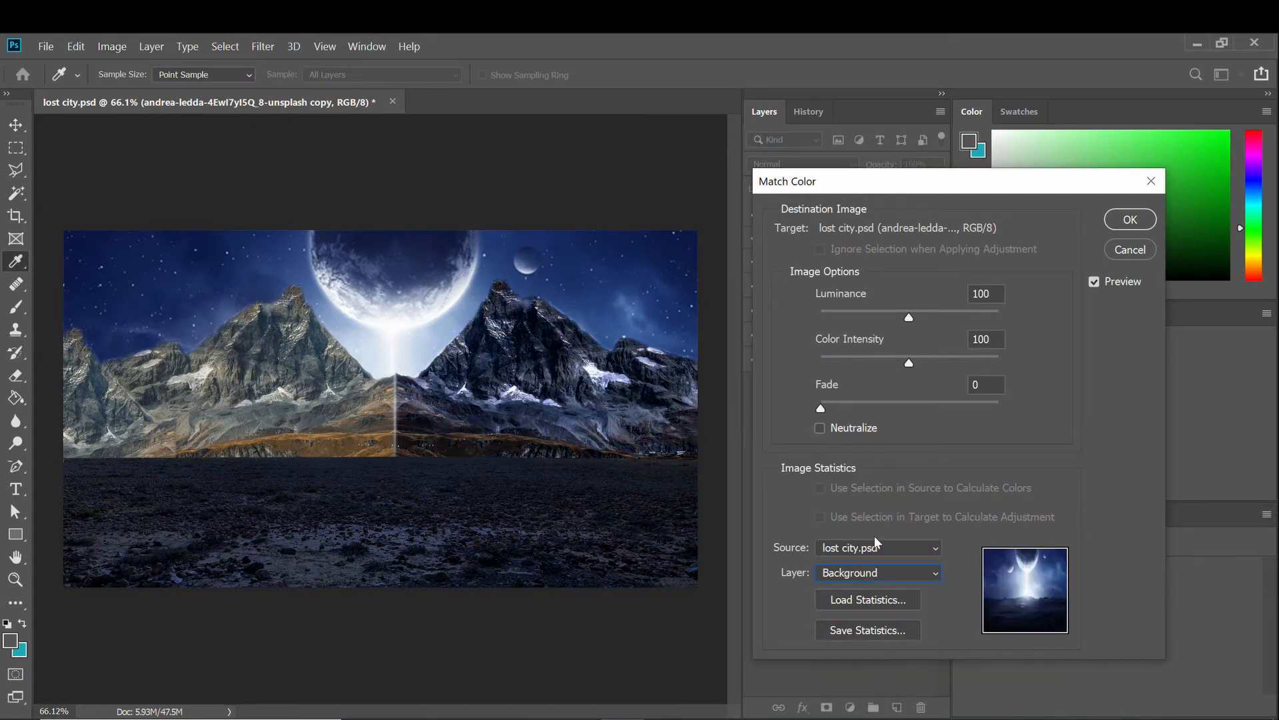
pyautogui.click(1121, 225)
# Match Color the middle mountain layer to the same Background layer source.
pyautogui.click(803, 288)
pyautogui.click(114, 47)
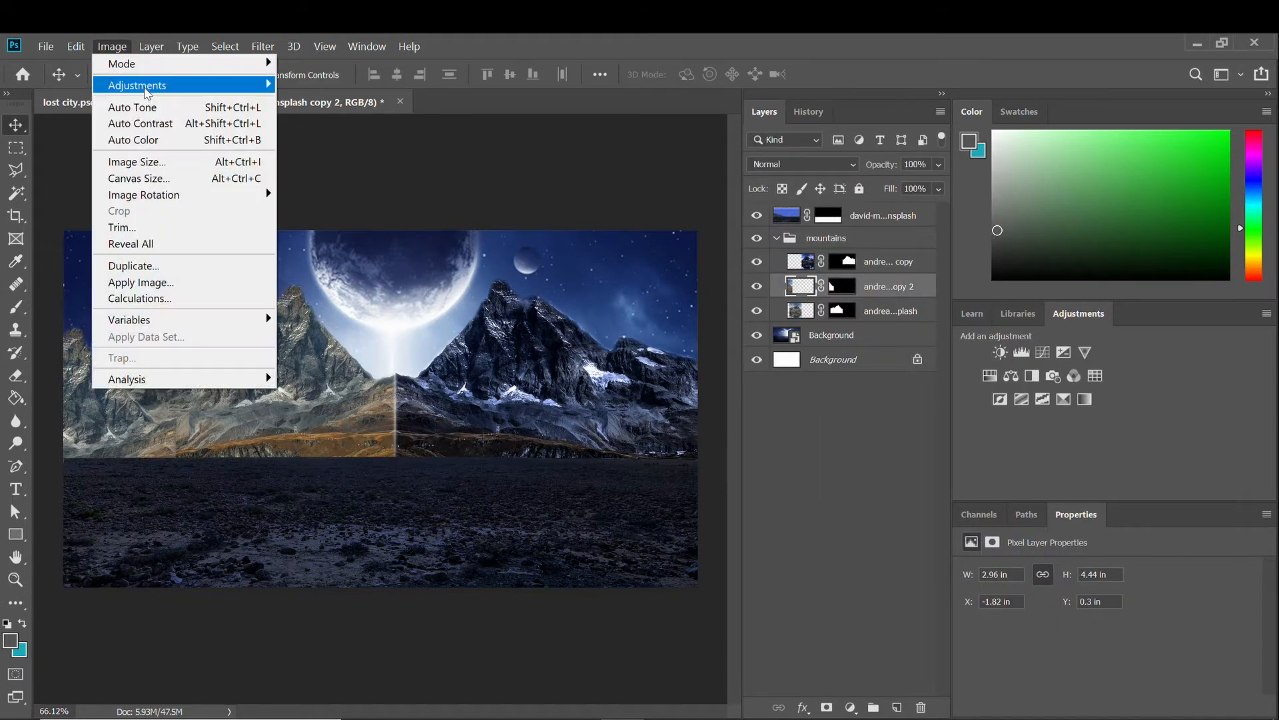
pyautogui.moveTo(120, 82)
pyautogui.click(313, 420)
pyautogui.click(878, 547)
pyautogui.click(857, 579)
pyautogui.click(878, 572)
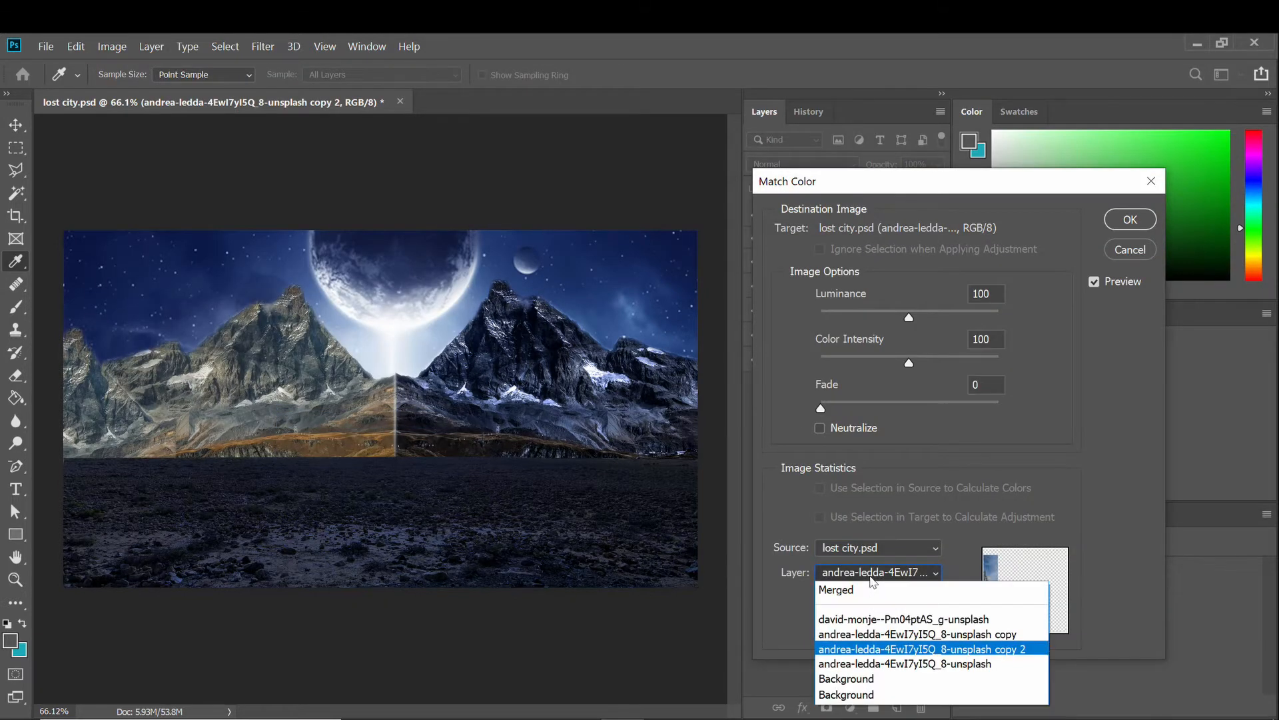
pyautogui.click(860, 679)
pyautogui.click(1130, 219)
pyautogui.press('v')
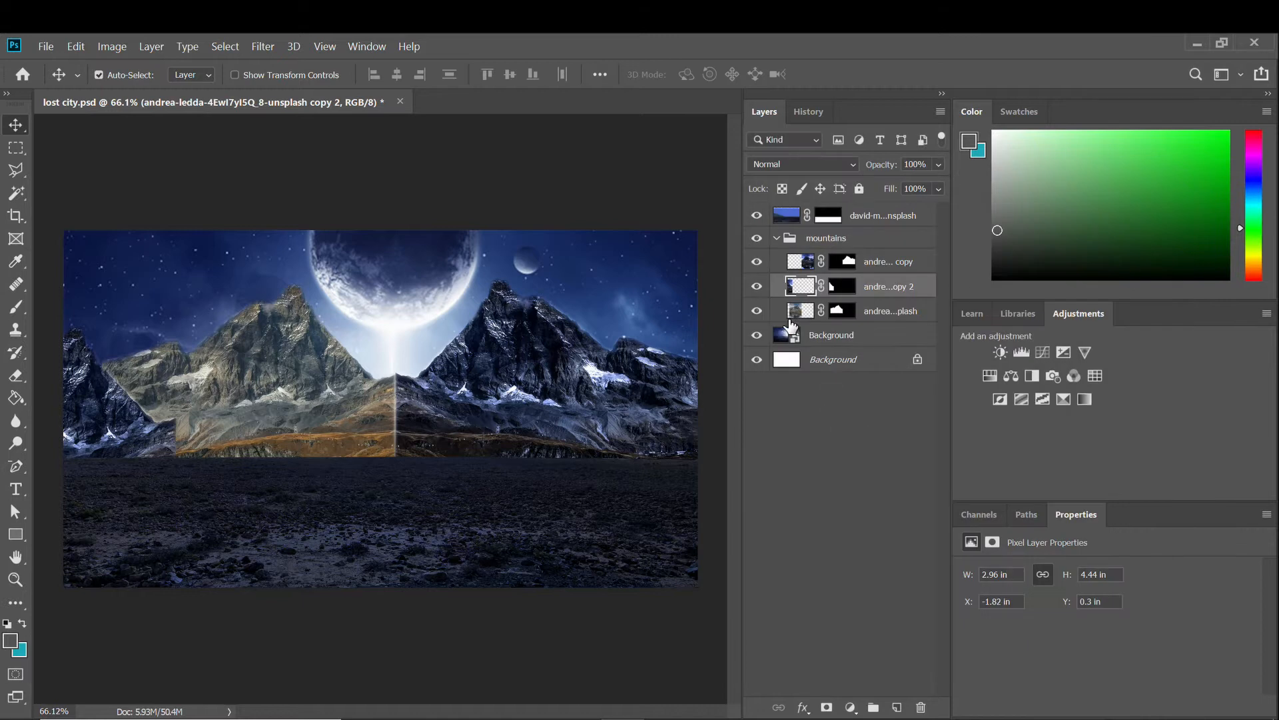
# Colour-match the bottom mountain layer to the lost city.psd Background layer.
pyautogui.click(866, 310)
pyautogui.click(112, 46)
pyautogui.click(399, 418)
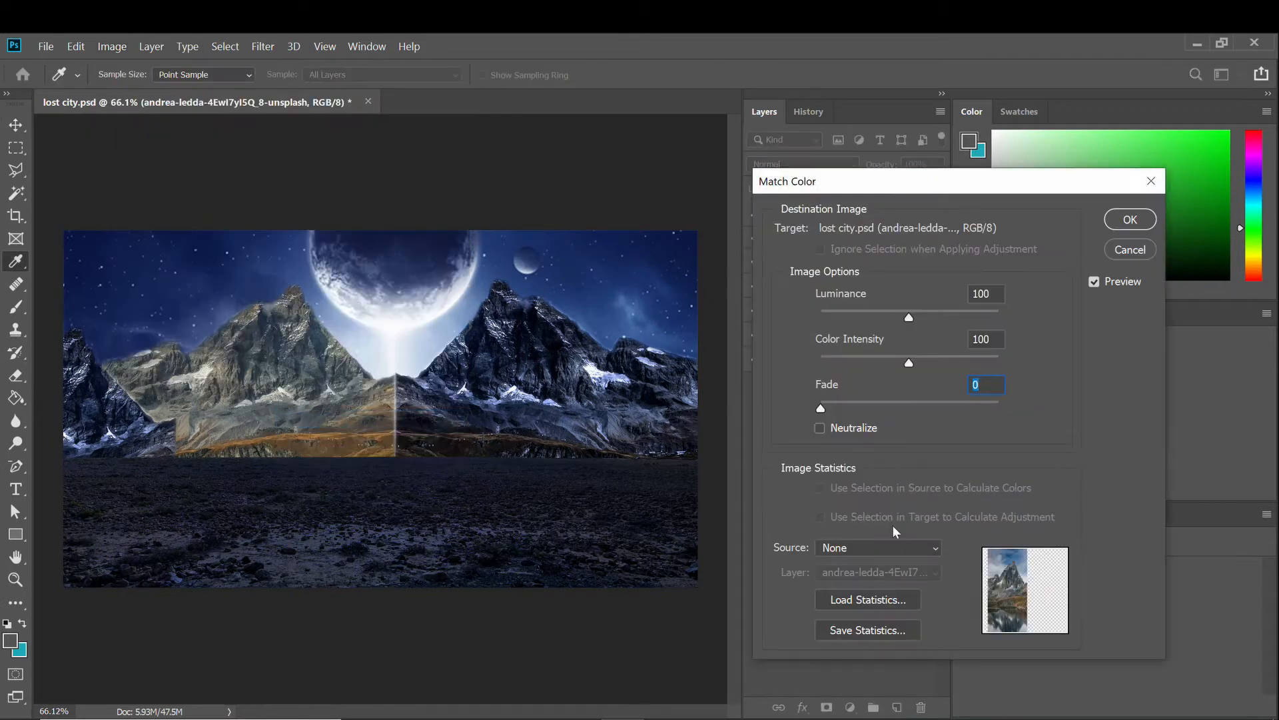
pyautogui.click(878, 547)
pyautogui.click(860, 579)
pyautogui.click(879, 572)
pyautogui.click(858, 678)
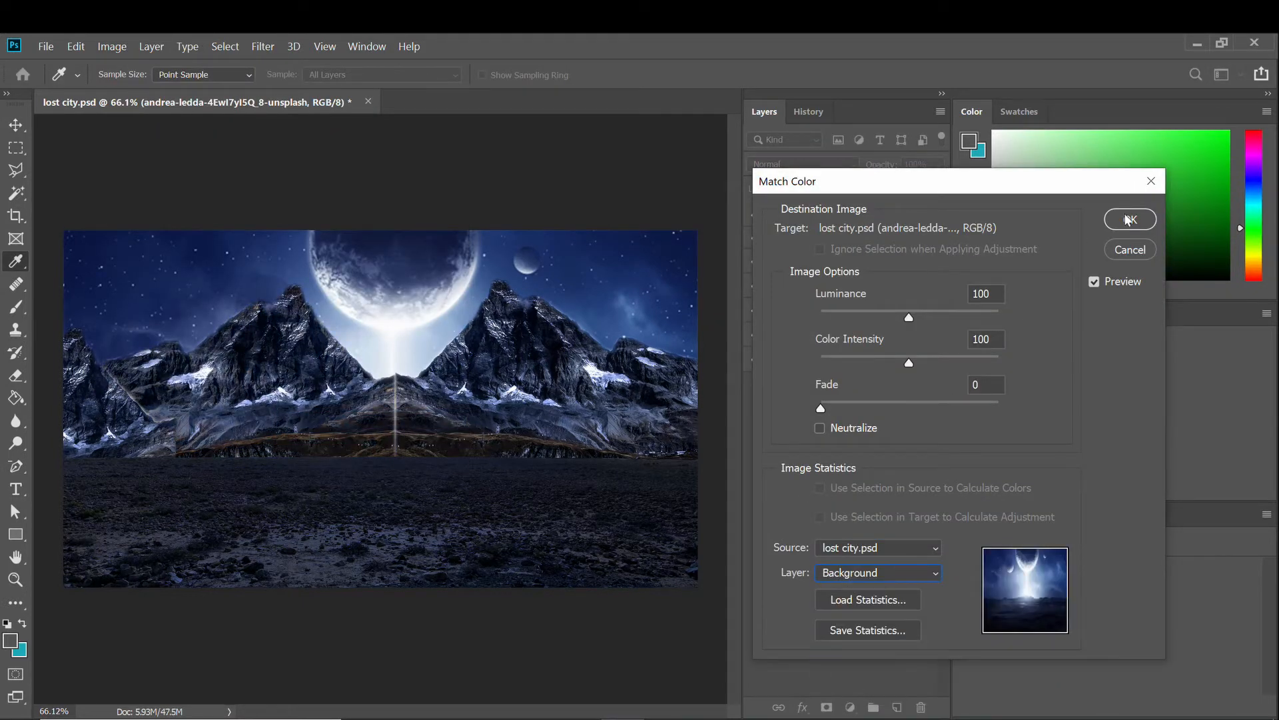
pyautogui.click(1126, 219)
pyautogui.scroll(4, 337, 431)
pyautogui.scroll(-6, 371, 414)
pyautogui.scroll(2, 366, 418)
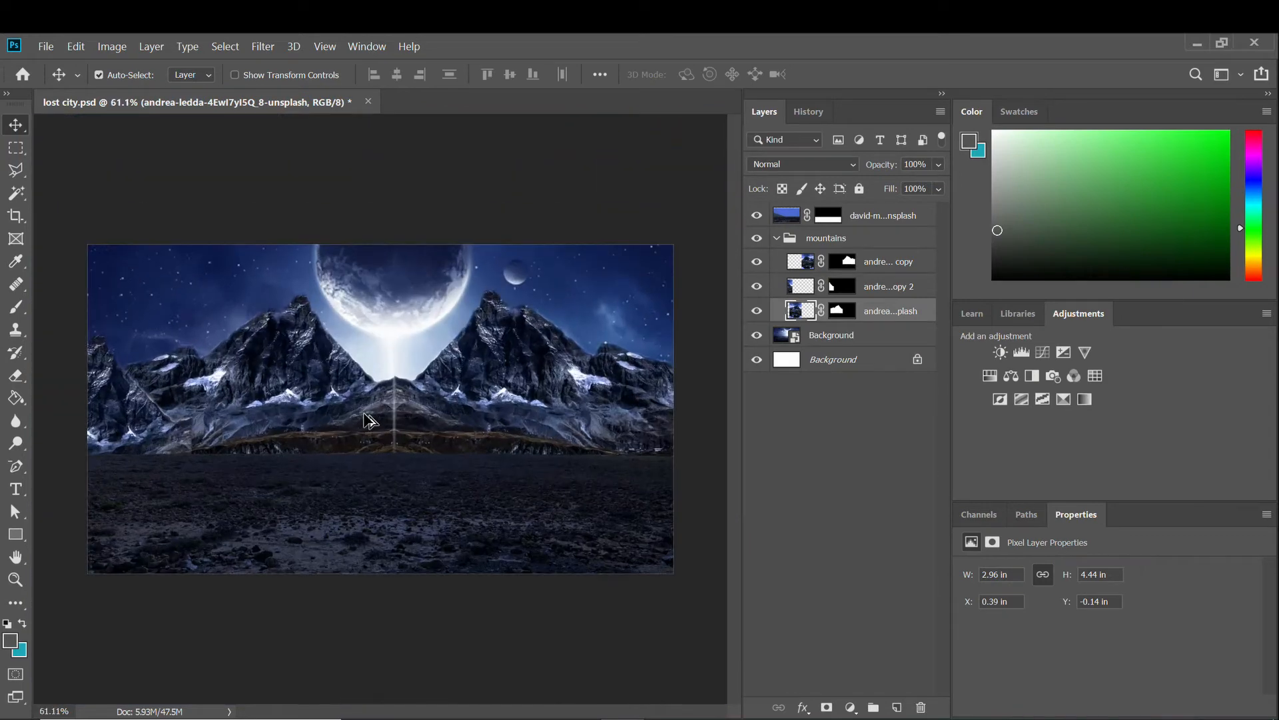
pyautogui.scroll(3, 366, 419)
# With the Clone Stamp, sample rock and paint it over the central snow patches.
pyautogui.scroll(2, 337, 403)
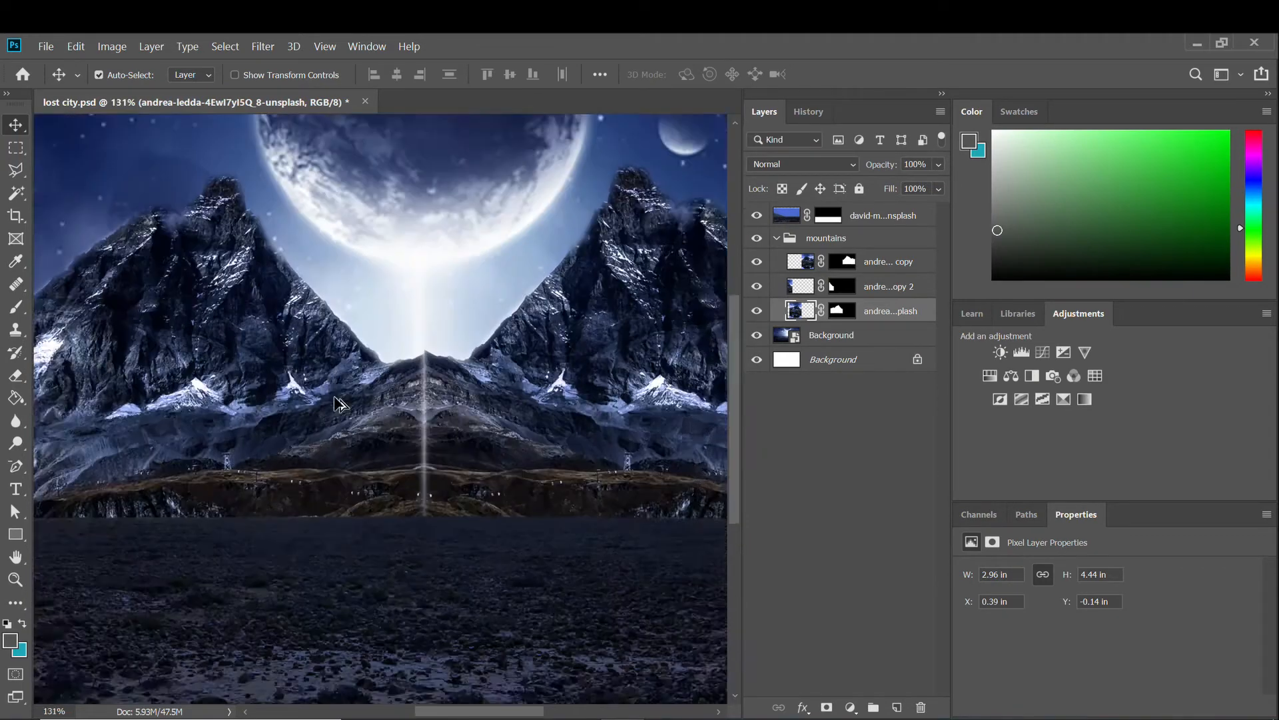
pyautogui.scroll(4, 337, 403)
pyautogui.click(15, 329)
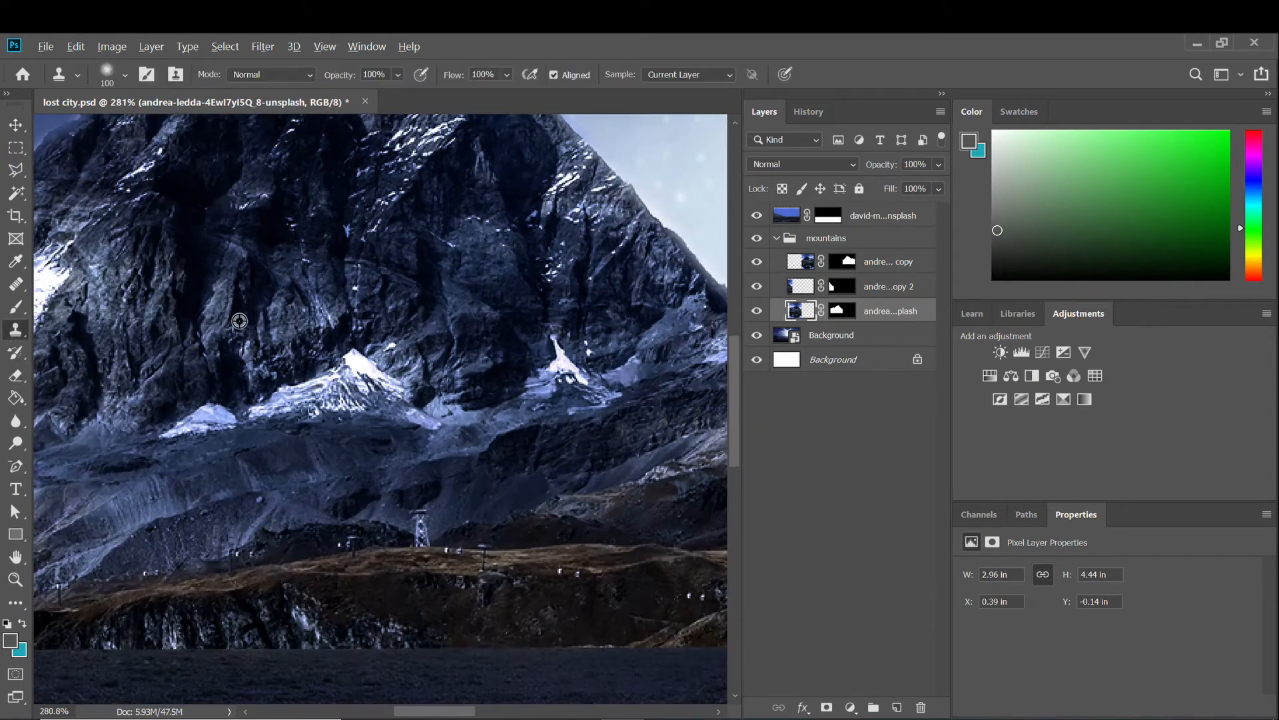
pyautogui.keyDown('alt'); pyautogui.click(240, 322); pyautogui.keyUp('alt')
pyautogui.moveTo(276, 367); pyautogui.dragTo(313, 402)
pyautogui.moveTo(193, 420); pyautogui.dragTo(232, 408)
pyautogui.moveTo(360, 348); pyautogui.dragTo(408, 398)
pyautogui.keyDown('alt'); pyautogui.click(484, 260); pyautogui.keyUp('alt')
pyautogui.moveTo(580, 337)
pyautogui.mouseDown()
pyautogui.moveTo(489, 325)
pyautogui.moveTo(510, 360)
pyautogui.moveTo(376, 391)
pyautogui.moveTo(392, 429)
pyautogui.mouseUp()
# Clone more rock texture over the remaining snow patches, including the left one.
pyautogui.scroll(-5, 214, 386)
pyautogui.scroll(1, 214, 386)
pyautogui.hscroll(-2, 105, 389)
pyautogui.hscroll(-1, 104, 388)
pyautogui.keyDown('alt'); pyautogui.click(180, 408); pyautogui.keyUp('alt')
pyautogui.moveTo(306, 370)
pyautogui.mouseDown()
pyautogui.moveTo(245, 311)
pyautogui.moveTo(181, 337)
pyautogui.mouseUp()
pyautogui.keyDown('alt'); pyautogui.click(226, 358); pyautogui.keyUp('alt')
pyautogui.moveTo(289, 300); pyautogui.dragTo(244, 298)
pyautogui.click(312, 321)
pyautogui.moveTo(115, 298)
pyautogui.mouseDown()
pyautogui.moveTo(143, 287)
pyautogui.moveTo(110, 273)
pyautogui.mouseUp()
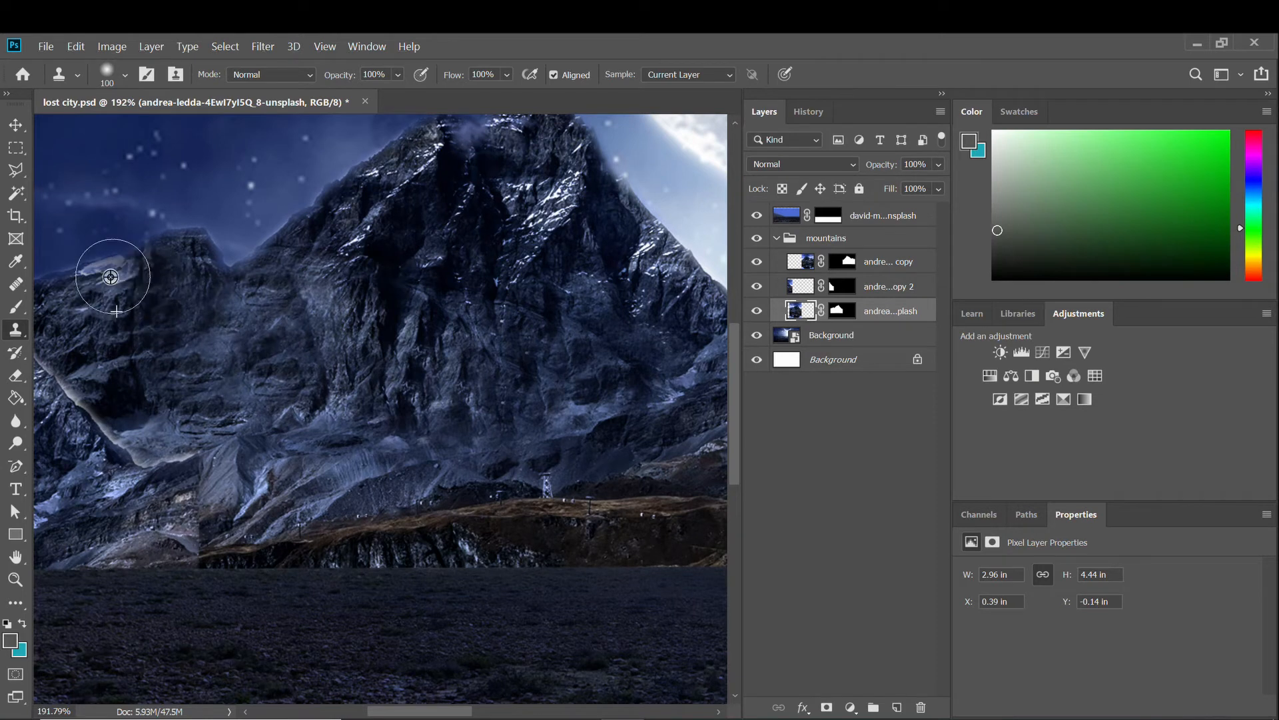
pyautogui.scroll(-3, 372, 329)
pyautogui.scroll(3, 183, 400)
# On the middle mountain layer, clone rock over the left mountainside.
pyautogui.click(796, 264)
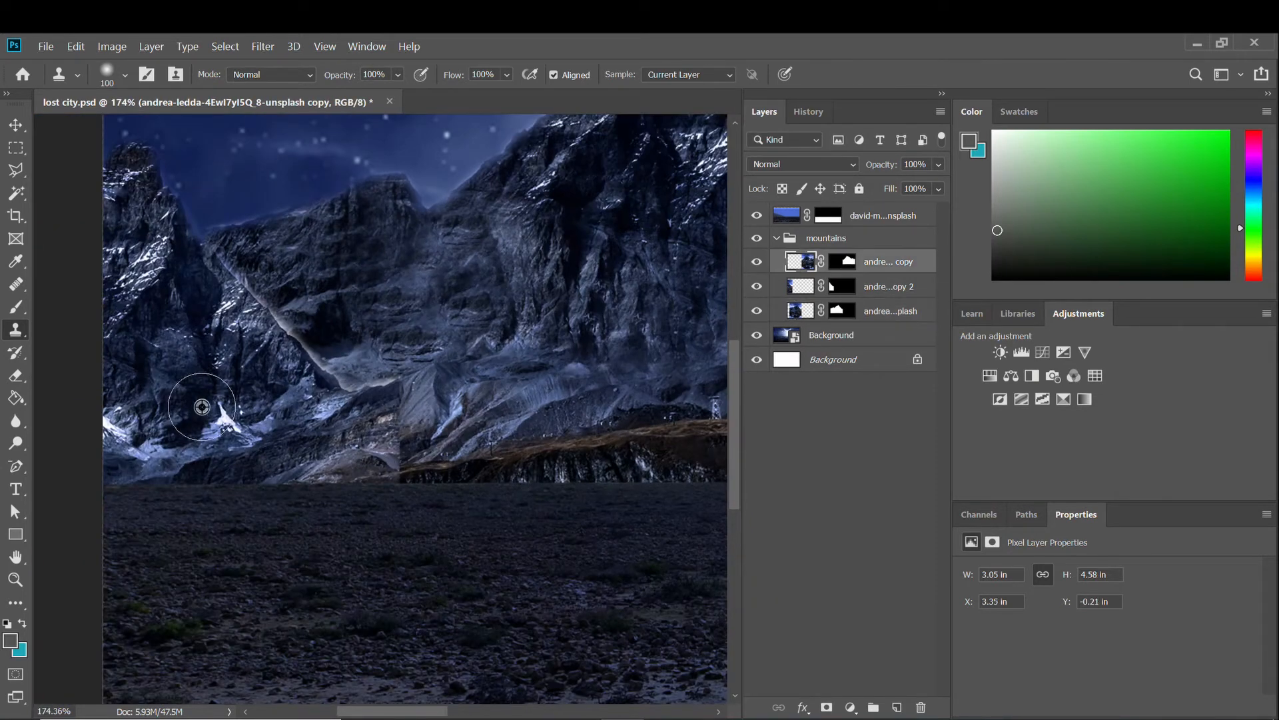
pyautogui.click(802, 292)
pyautogui.click(757, 287)
pyautogui.click(756, 287)
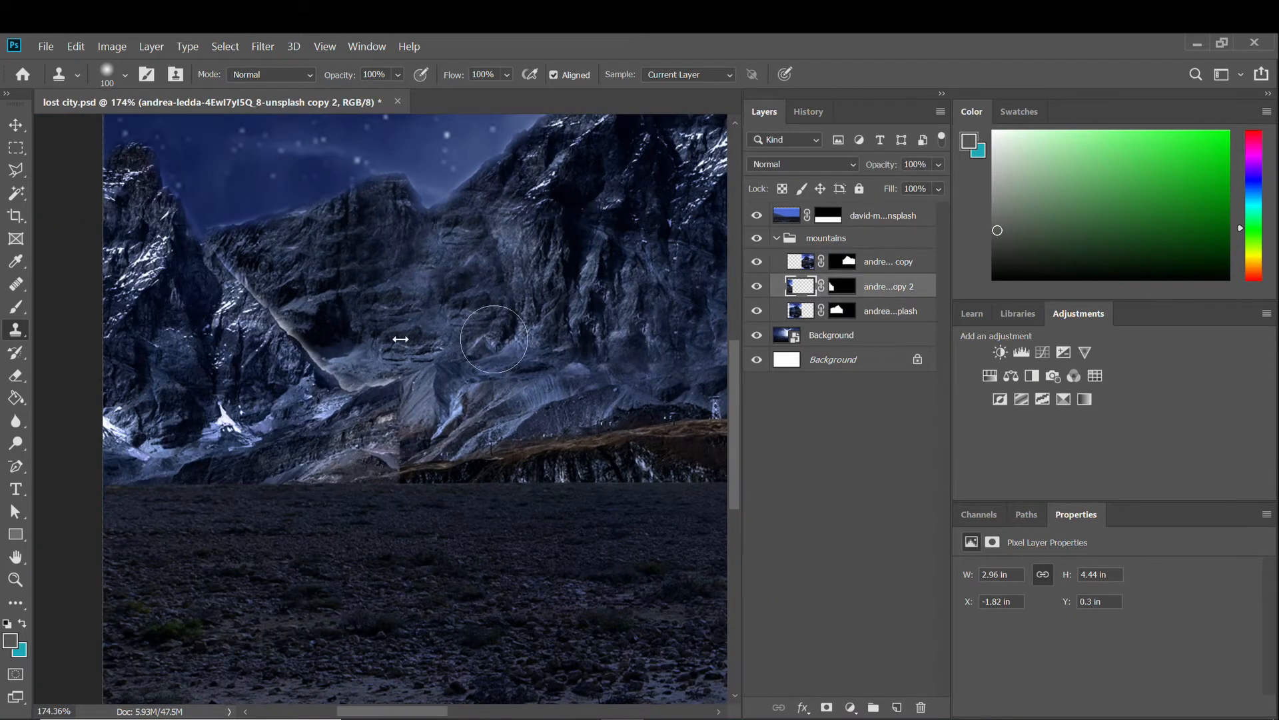
pyautogui.keyDown('alt'); pyautogui.click(163, 364); pyautogui.keyUp('alt')
pyautogui.moveTo(145, 453); pyautogui.dragTo(115, 419)
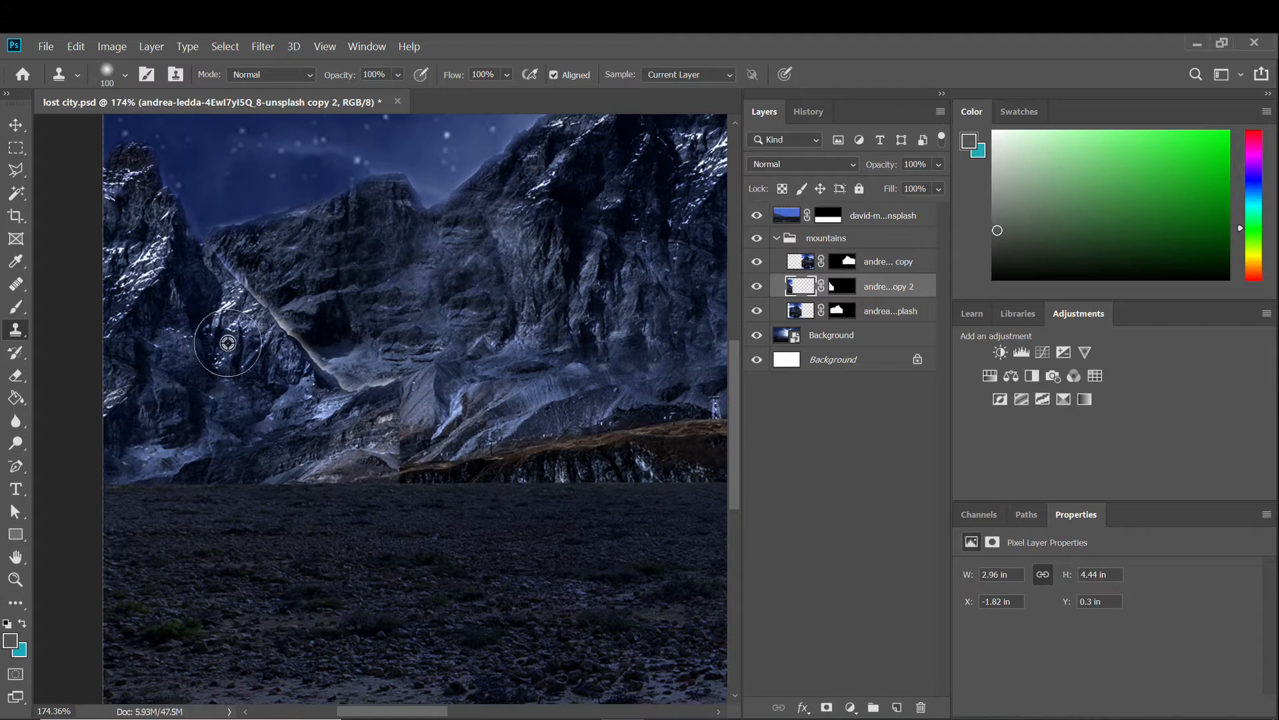
pyautogui.scroll(-5, 397, 448)
pyautogui.scroll(5, 398, 409)
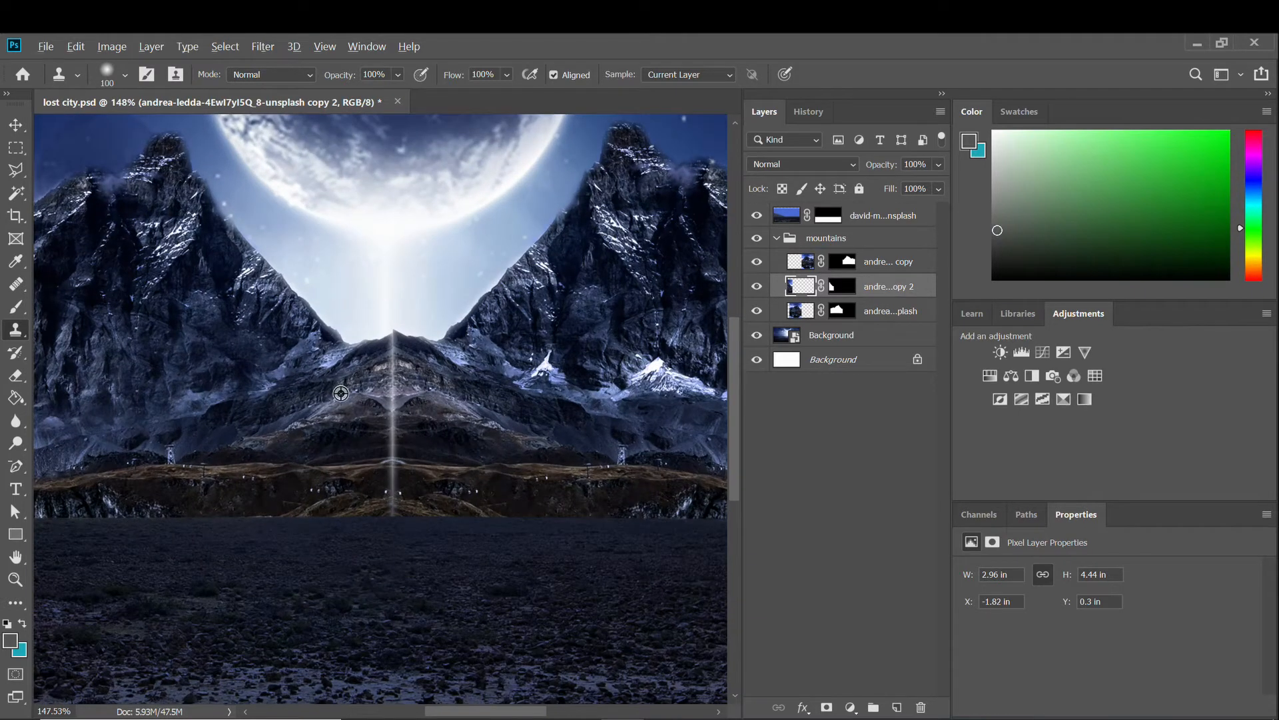
# On the bottom mountain layer, clone texture over the central seam below the peak.
pyautogui.click(804, 267)
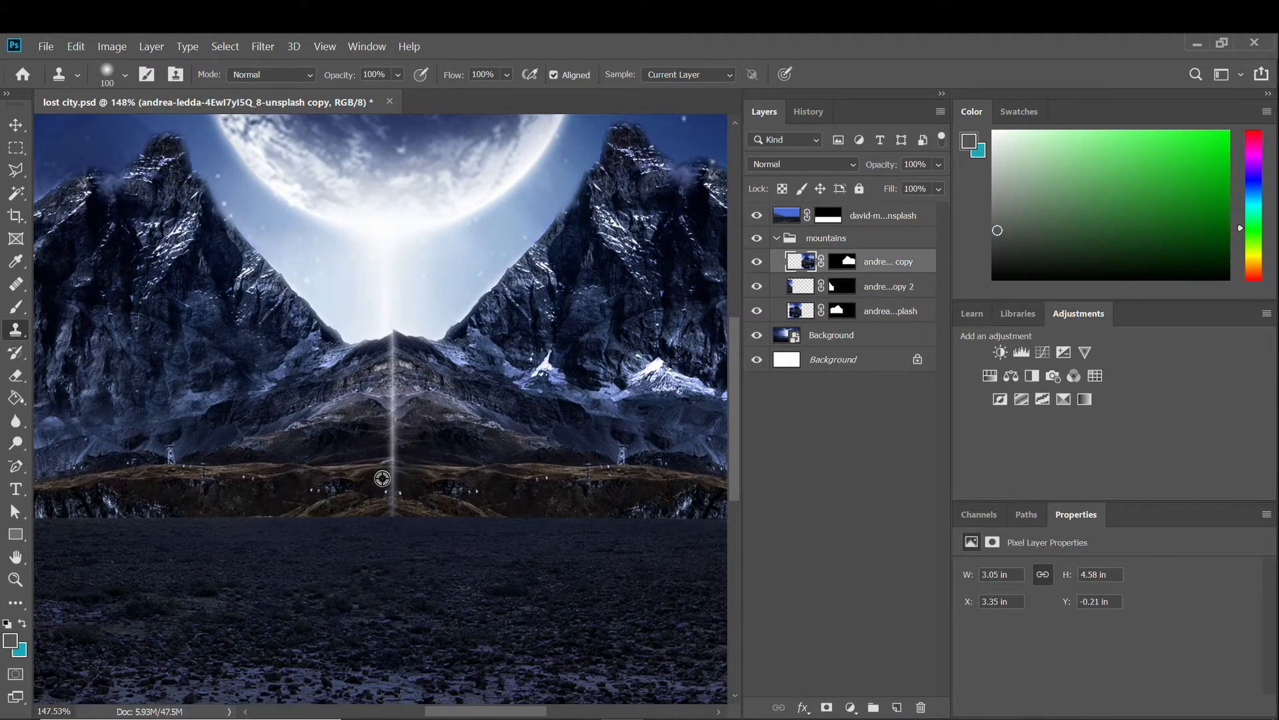
pyautogui.click(799, 311)
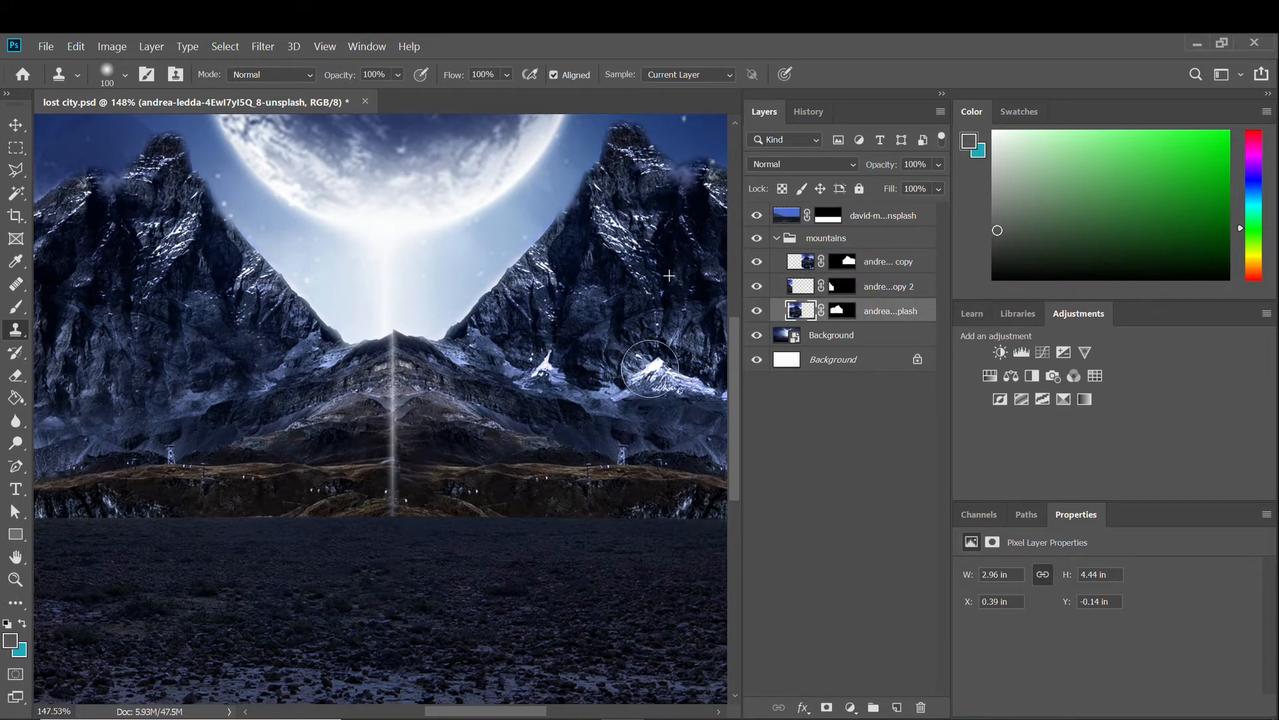
pyautogui.click(757, 310)
pyautogui.click(757, 310)
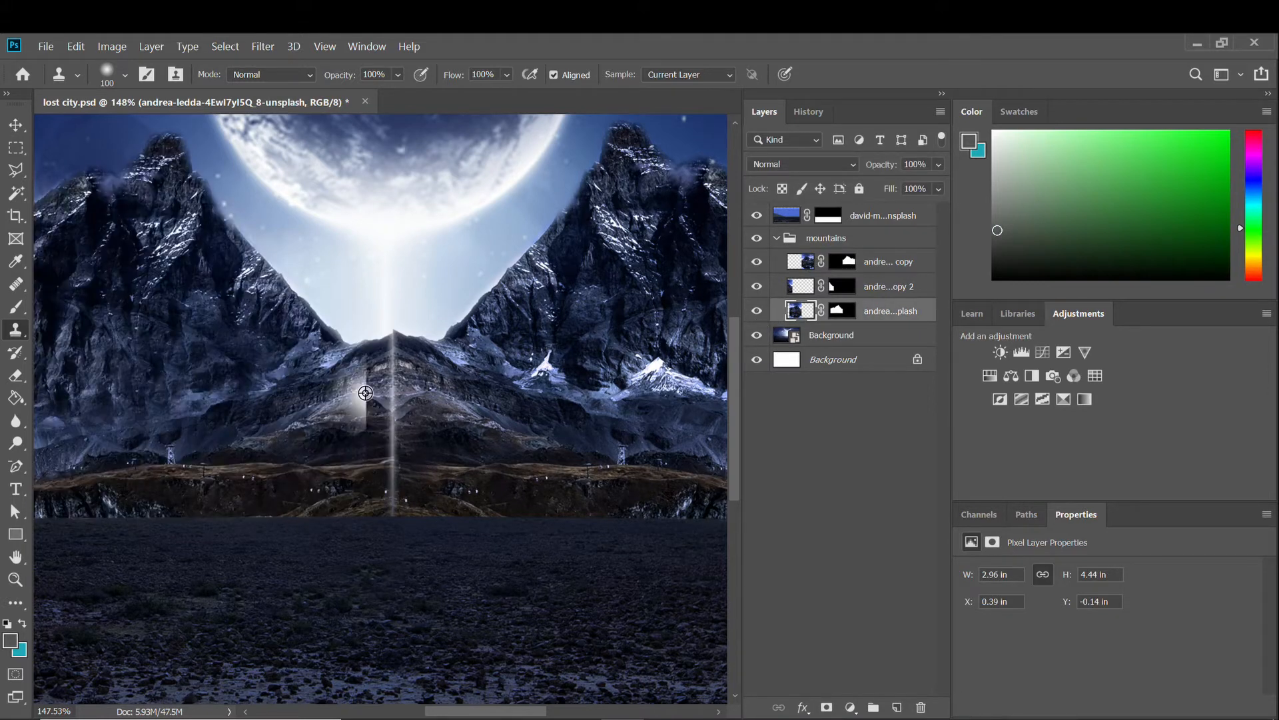
pyautogui.keyDown('alt'); pyautogui.click(353, 426); pyautogui.keyUp('alt')
pyautogui.click(392, 355)
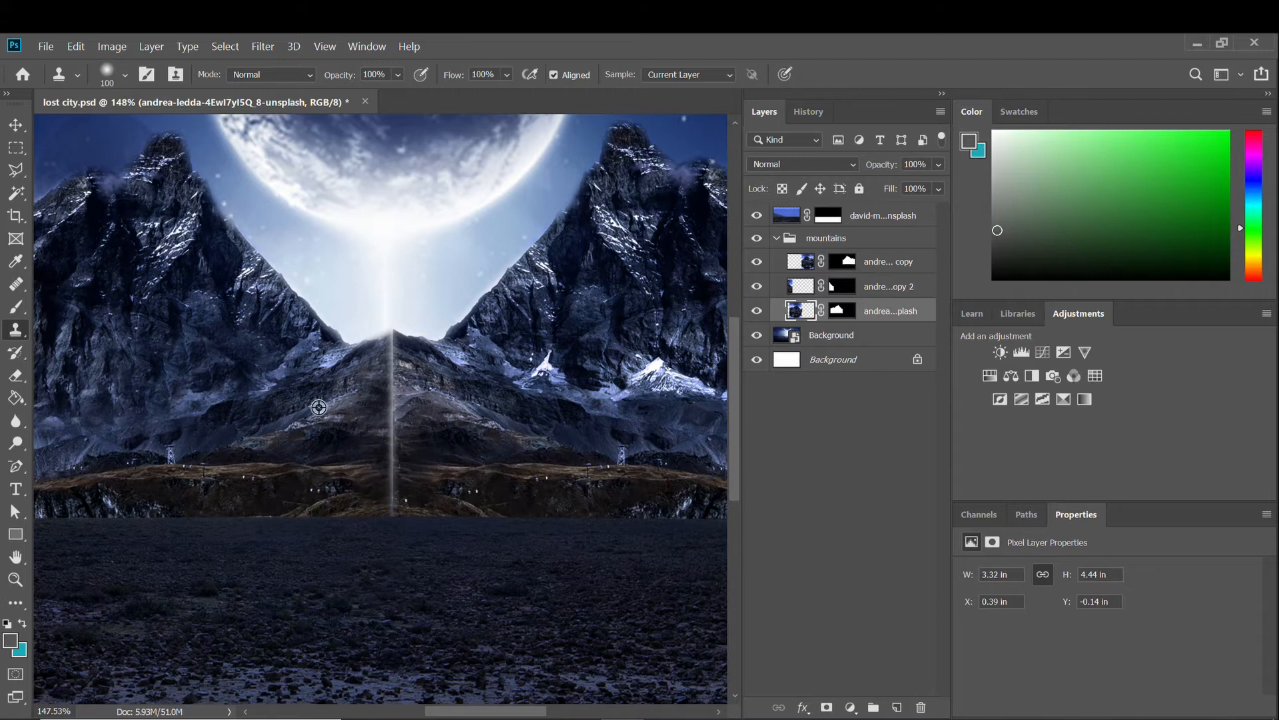
pyautogui.keyDown('alt'); pyautogui.click(319, 407); pyautogui.keyUp('alt')
pyautogui.moveTo(339, 398); pyautogui.dragTo(390, 351)
# Blend the central seam on the top mountain layer from a new clone source.
pyautogui.click(800, 287)
pyautogui.click(757, 287)
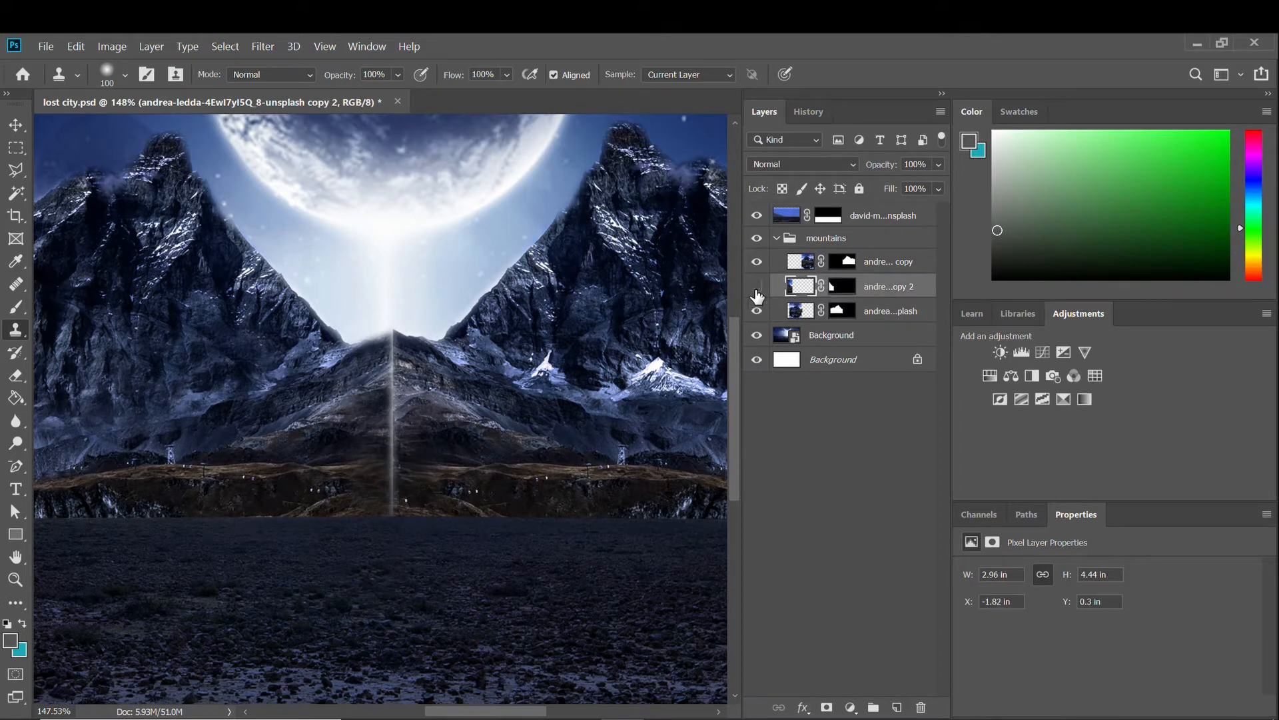
pyautogui.click(757, 261)
pyautogui.click(757, 261)
pyautogui.click(799, 261)
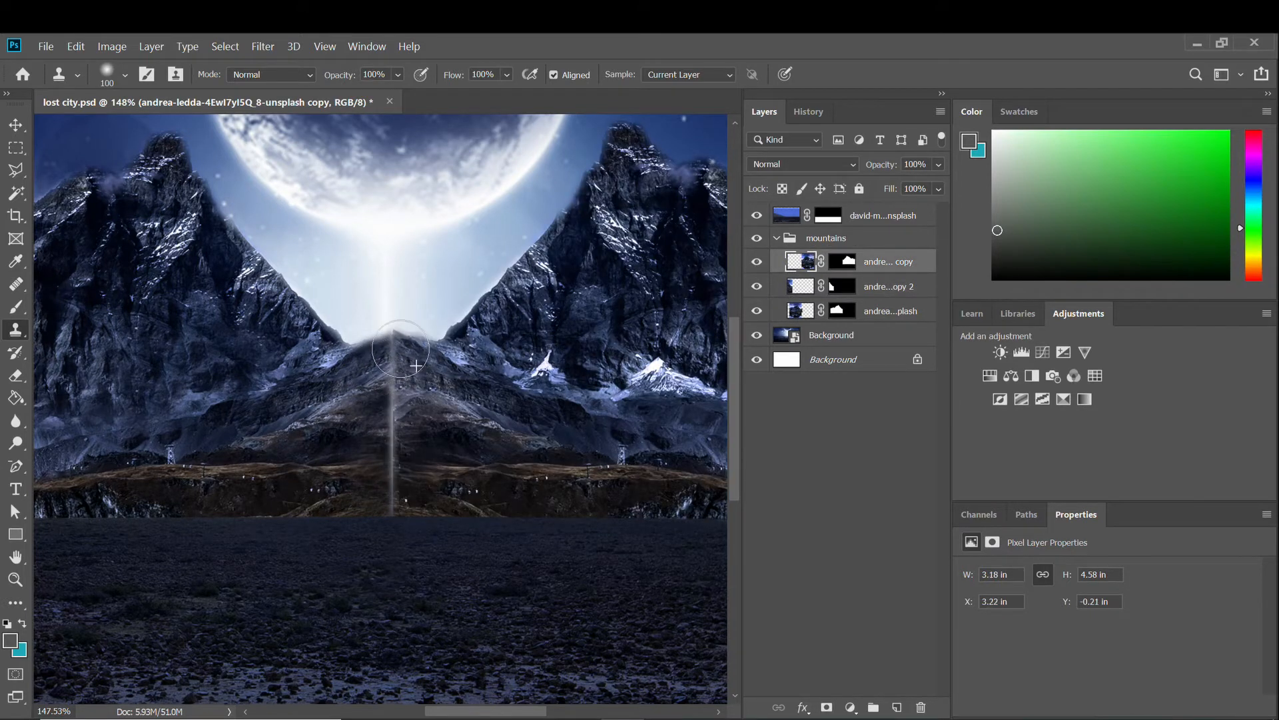
pyautogui.keyDown('alt'); pyautogui.click(355, 466); pyautogui.keyUp('alt')
pyautogui.moveTo(359, 460); pyautogui.dragTo(375, 448)
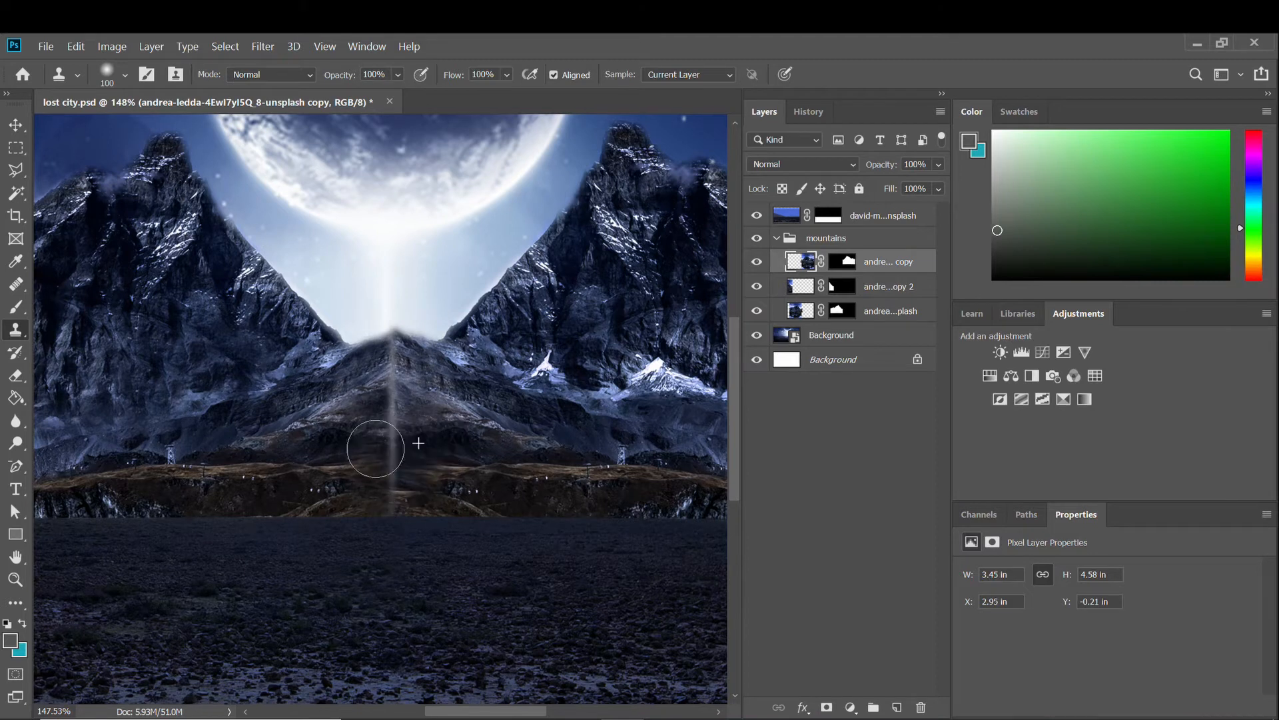
# Switch to the Move tool and collapse the mountains group.
pyautogui.scroll(-4, 599, 373)
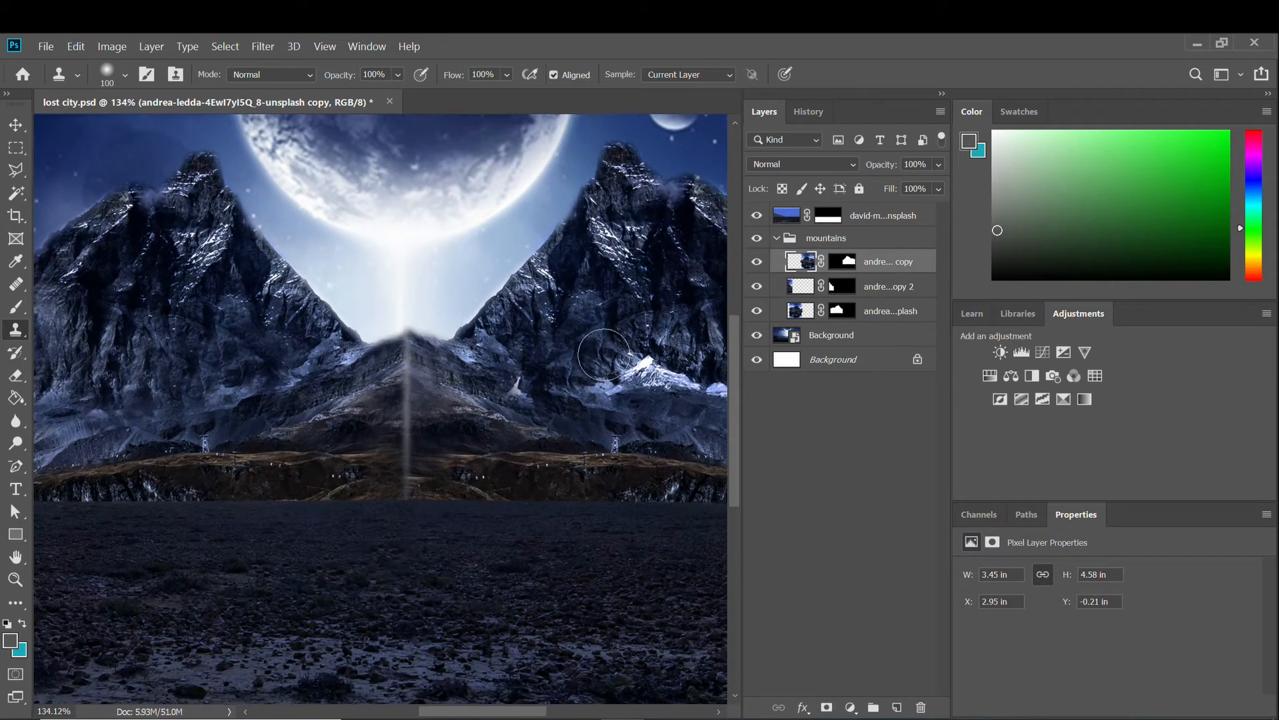
pyautogui.scroll(3, 627, 397)
pyautogui.scroll(2, 627, 397)
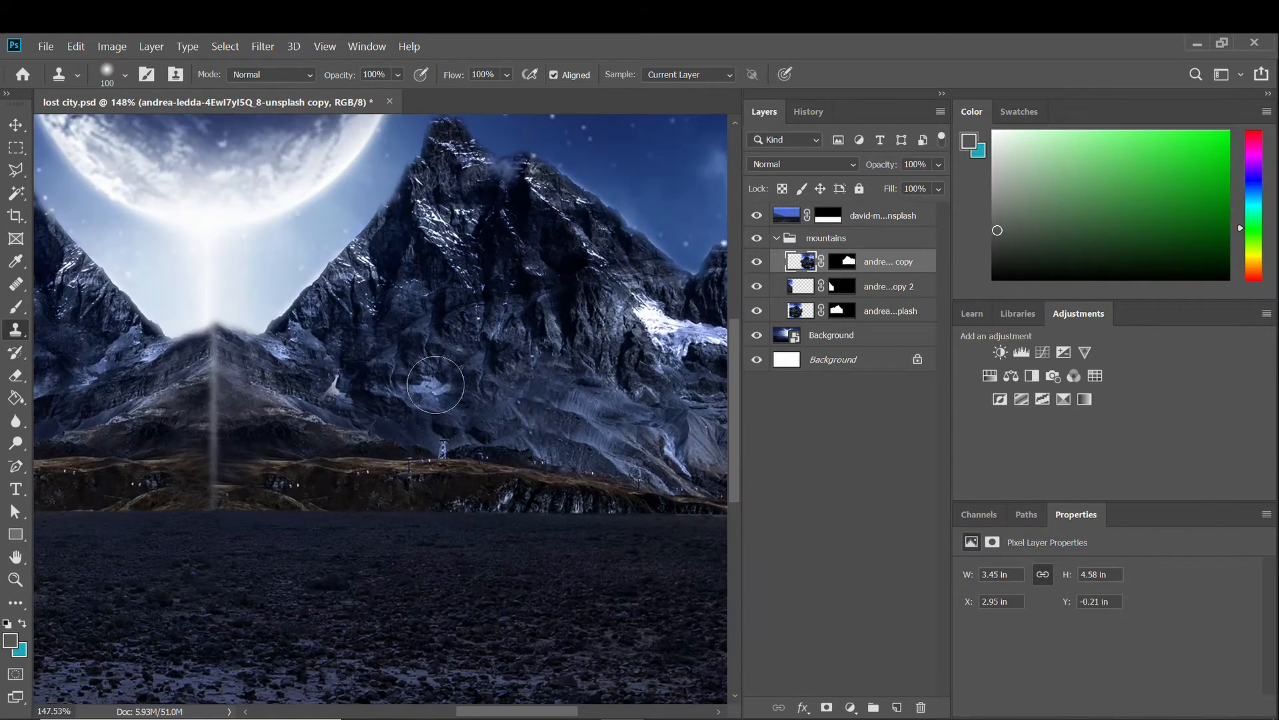
pyautogui.scroll(-3, 429, 430)
pyautogui.scroll(4, 552, 364)
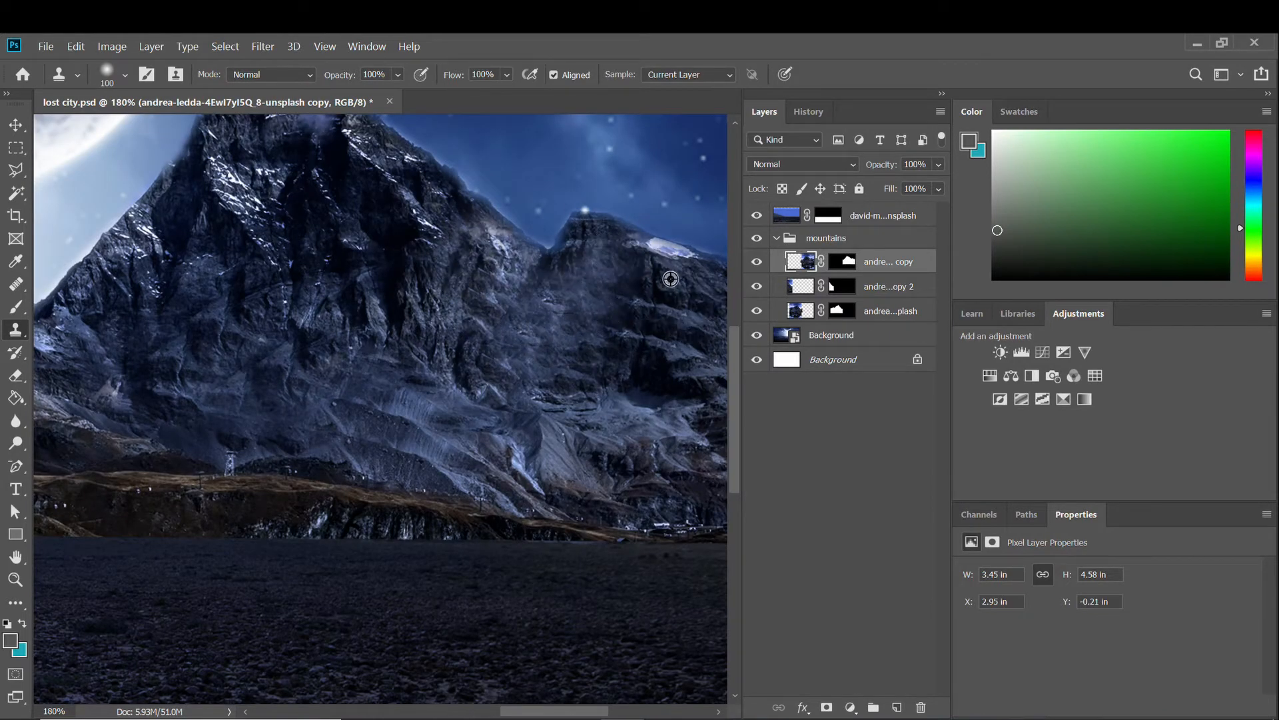
pyautogui.scroll(-5, 572, 356)
pyautogui.scroll(-4, 443, 391)
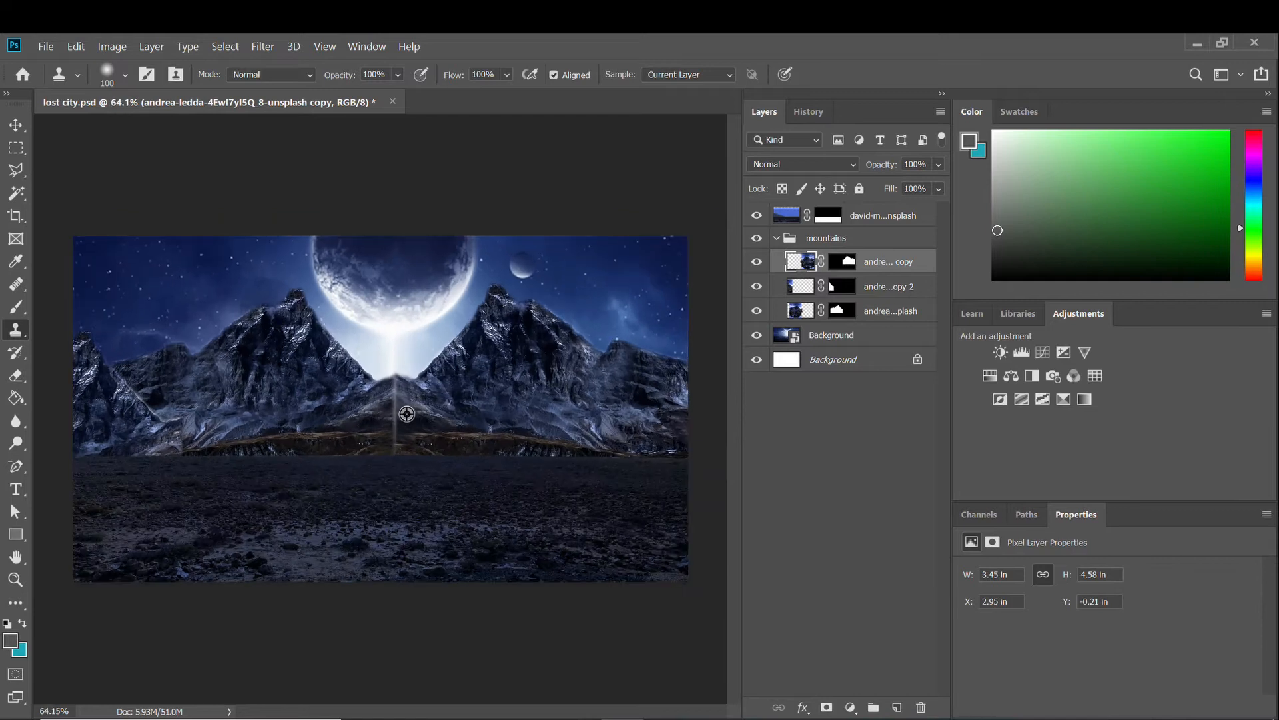
pyautogui.click(16, 125)
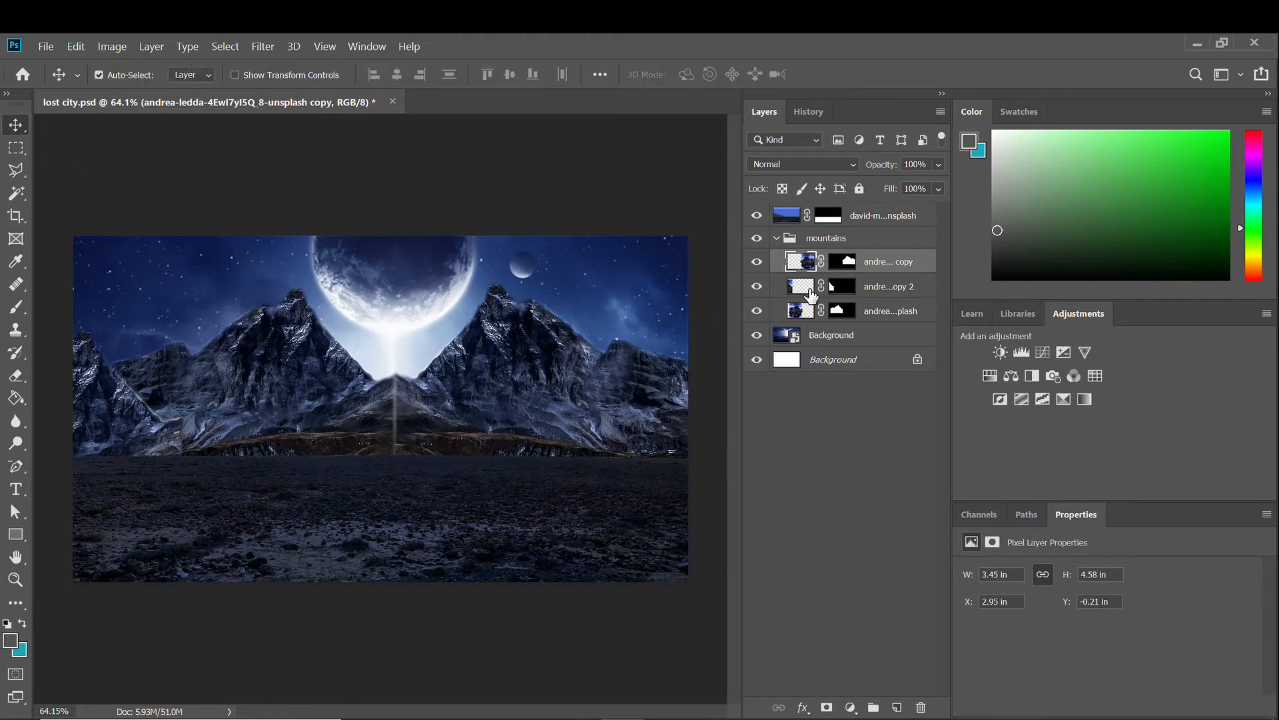
pyautogui.click(776, 238)
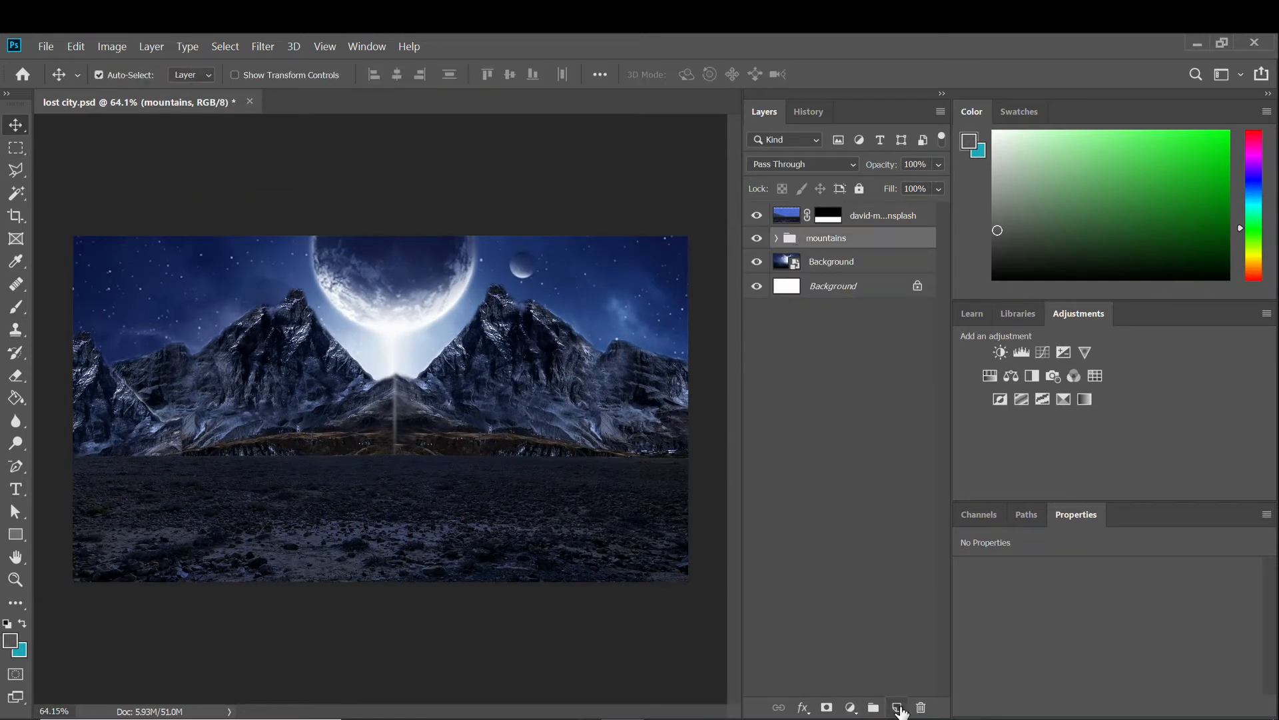
# Add a Curves adjustment clipped to the mountains group, lifting its black point.
pyautogui.click(897, 707)
pyautogui.hotkey('ctrl', 'z')
pyautogui.click(850, 707)
pyautogui.click(867, 486)
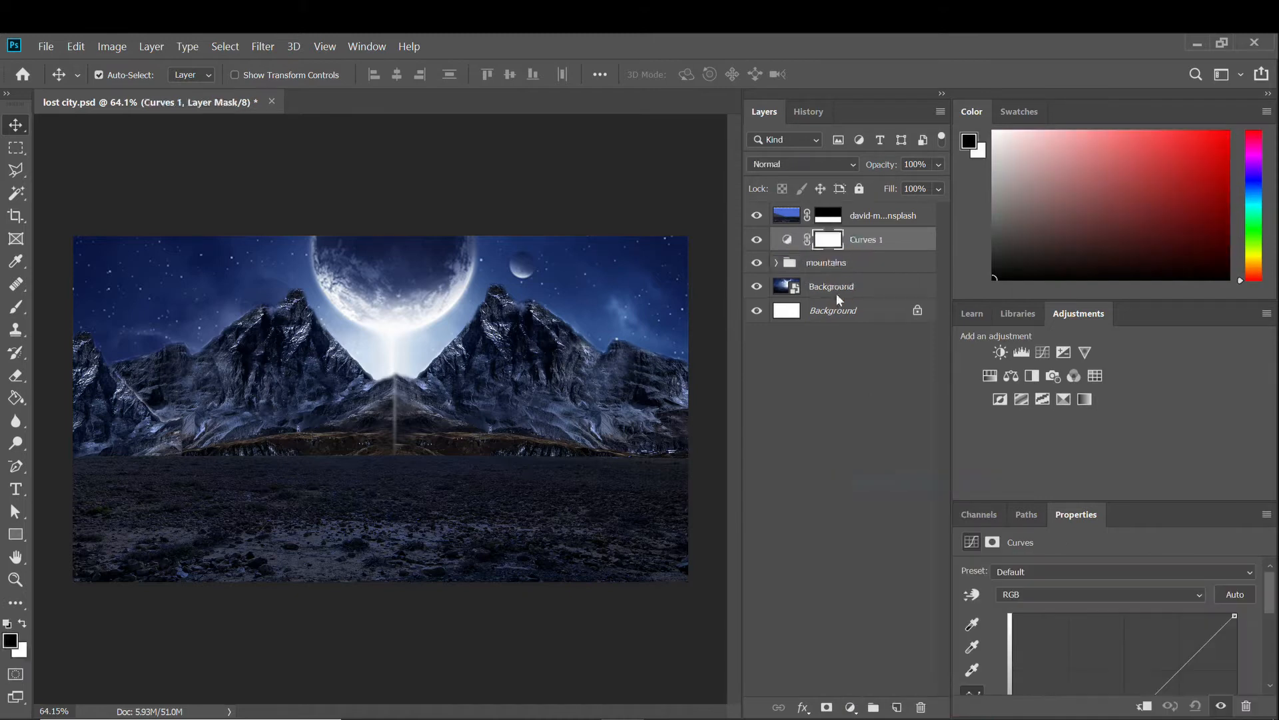
pyautogui.scroll(-5, 1121, 649)
pyautogui.moveTo(1014, 631); pyautogui.dragTo(1000, 608)
pyautogui.click(1144, 706)
# Pull the Curves white point down and set the shadow output to 19 to darken the mountains.
pyautogui.scroll(5, 1066, 609)
pyautogui.moveTo(1236, 622); pyautogui.dragTo(1262, 697)
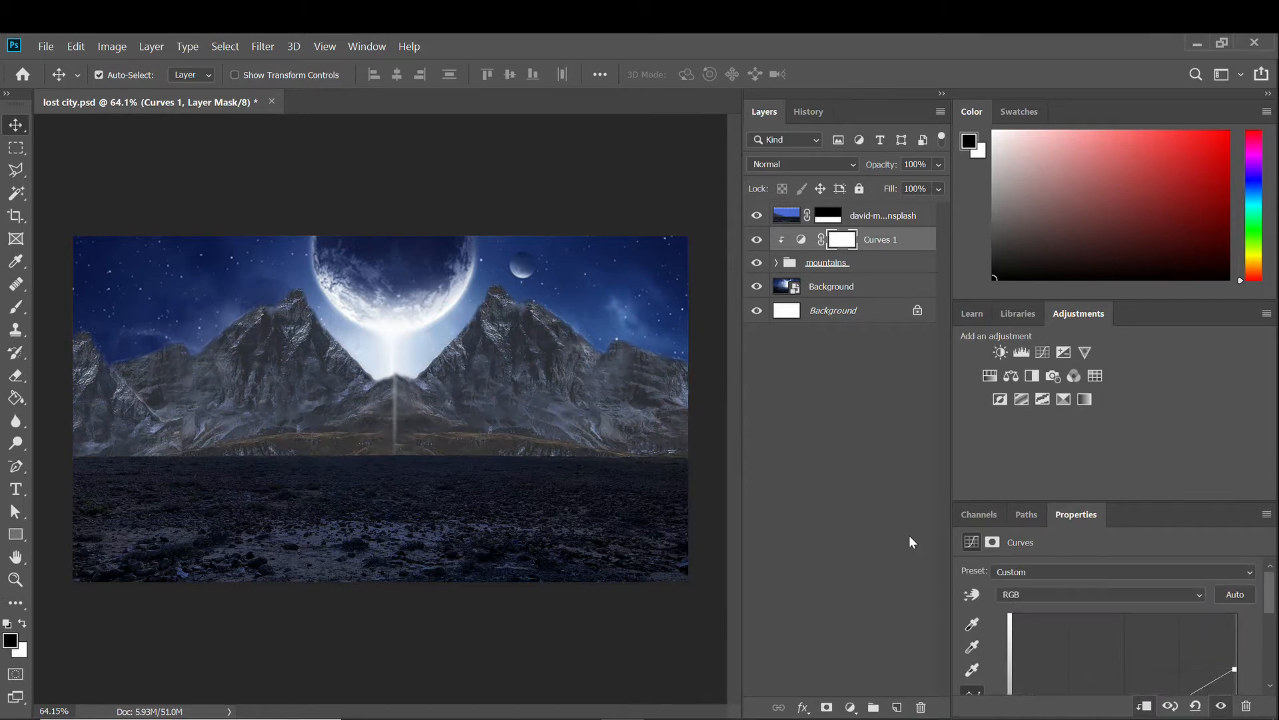
pyautogui.scroll(-5, 1009, 623)
pyautogui.moveTo(1014, 602); pyautogui.dragTo(990, 623)
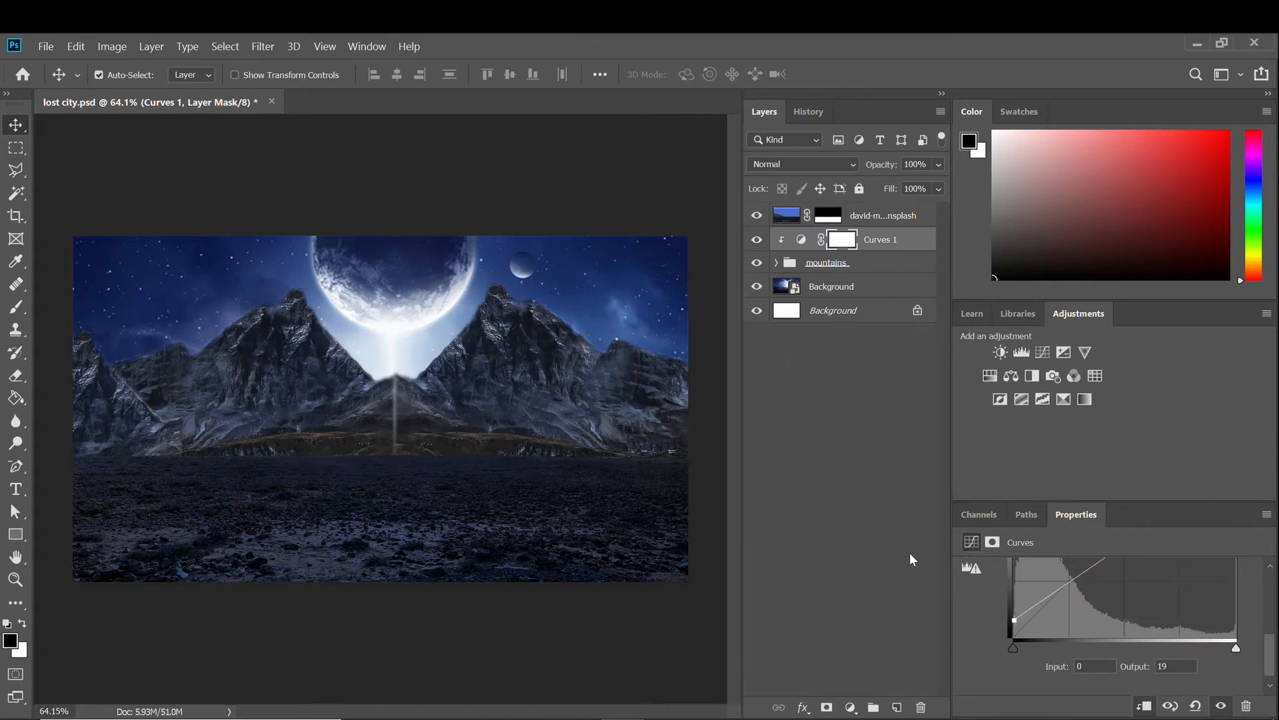
pyautogui.click(757, 242)
# Save the document and add a new empty layer above Curves 1.
pyautogui.hotkey('ctrl', 's')
pyautogui.click(851, 707)
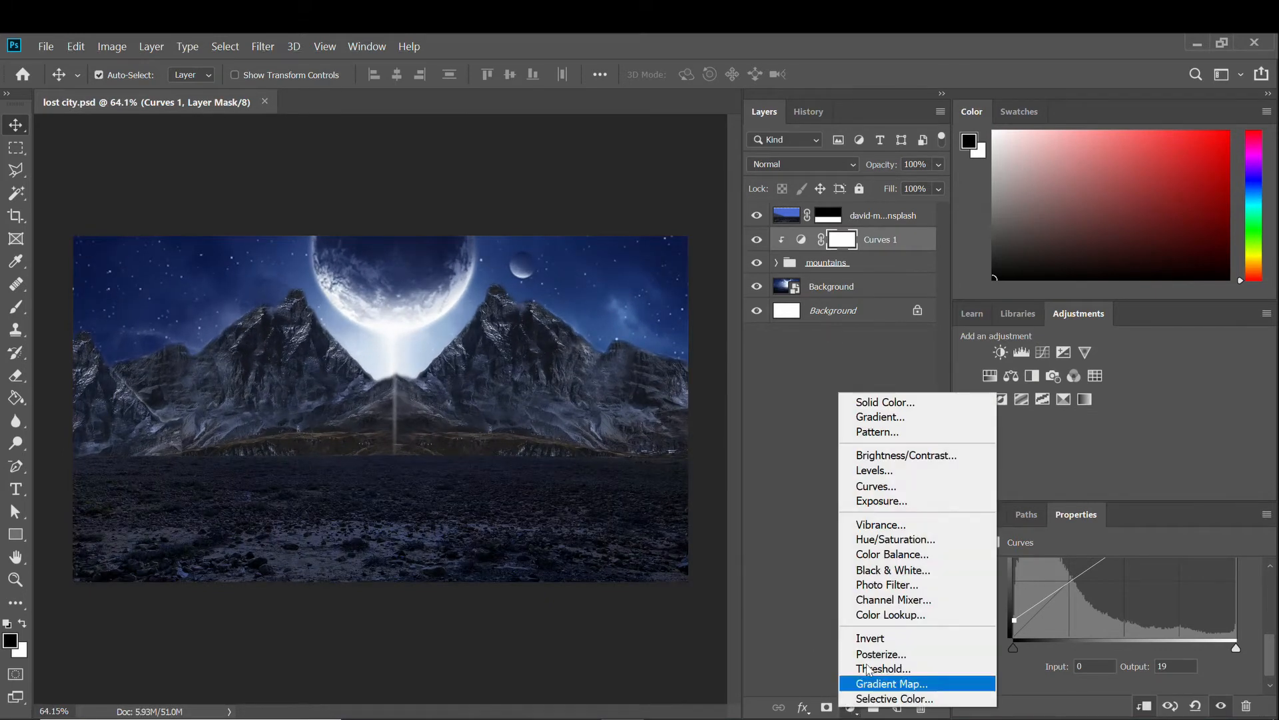
pyautogui.press('Escape')
pyautogui.click(897, 708)
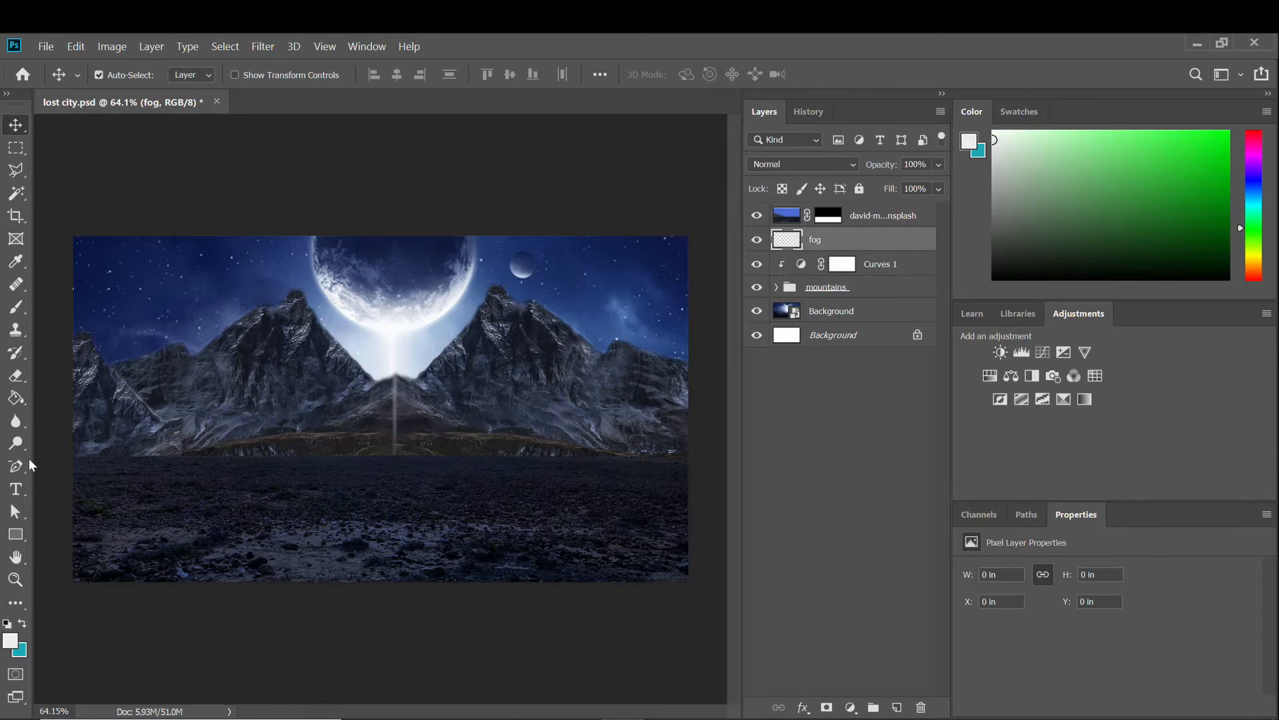
# Paint white fog at 18% brush opacity along the mountain base and move the fog layer to the top.
pyautogui.click(16, 310)
pyautogui.moveTo(75, 457); pyautogui.dragTo(215, 448)
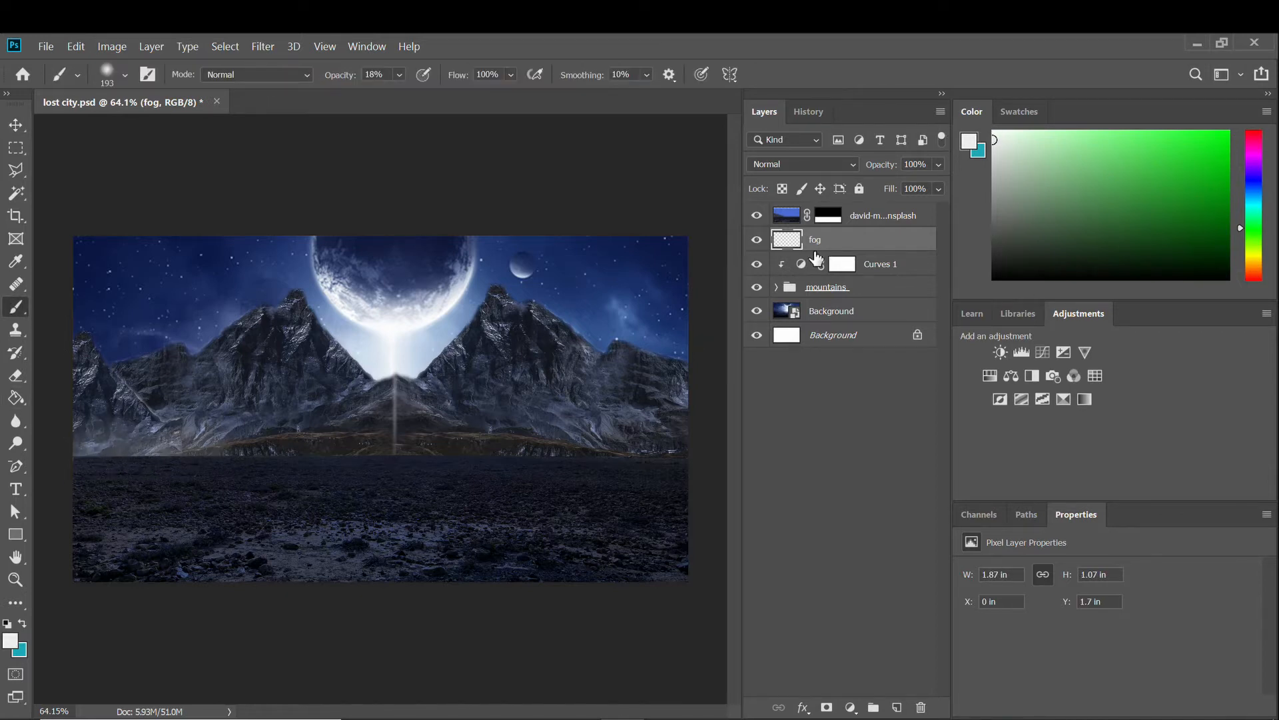
pyautogui.moveTo(817, 257); pyautogui.dragTo(815, 212)
pyautogui.moveTo(186, 443)
pyautogui.mouseDown()
pyautogui.moveTo(675, 441)
pyautogui.moveTo(557, 413)
pyautogui.moveTo(396, 402)
pyautogui.moveTo(308, 436)
pyautogui.moveTo(125, 444)
pyautogui.moveTo(380, 428)
pyautogui.moveTo(670, 434)
pyautogui.mouseUp()
pyautogui.moveTo(120, 431)
pyautogui.mouseDown()
pyautogui.moveTo(373, 449)
pyautogui.moveTo(695, 439)
pyautogui.mouseUp()
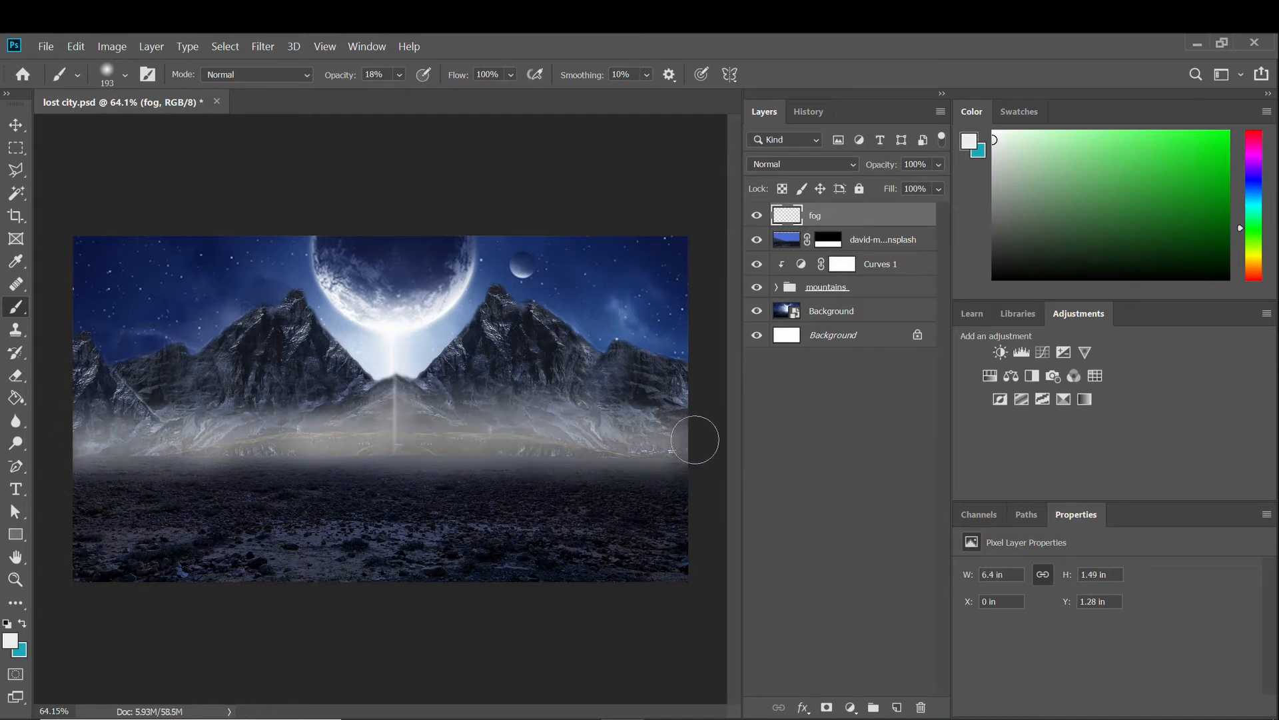
# Thin parts of the fog with a low-opacity Eraser, then deselect the fog layer.
pyautogui.click(20, 376)
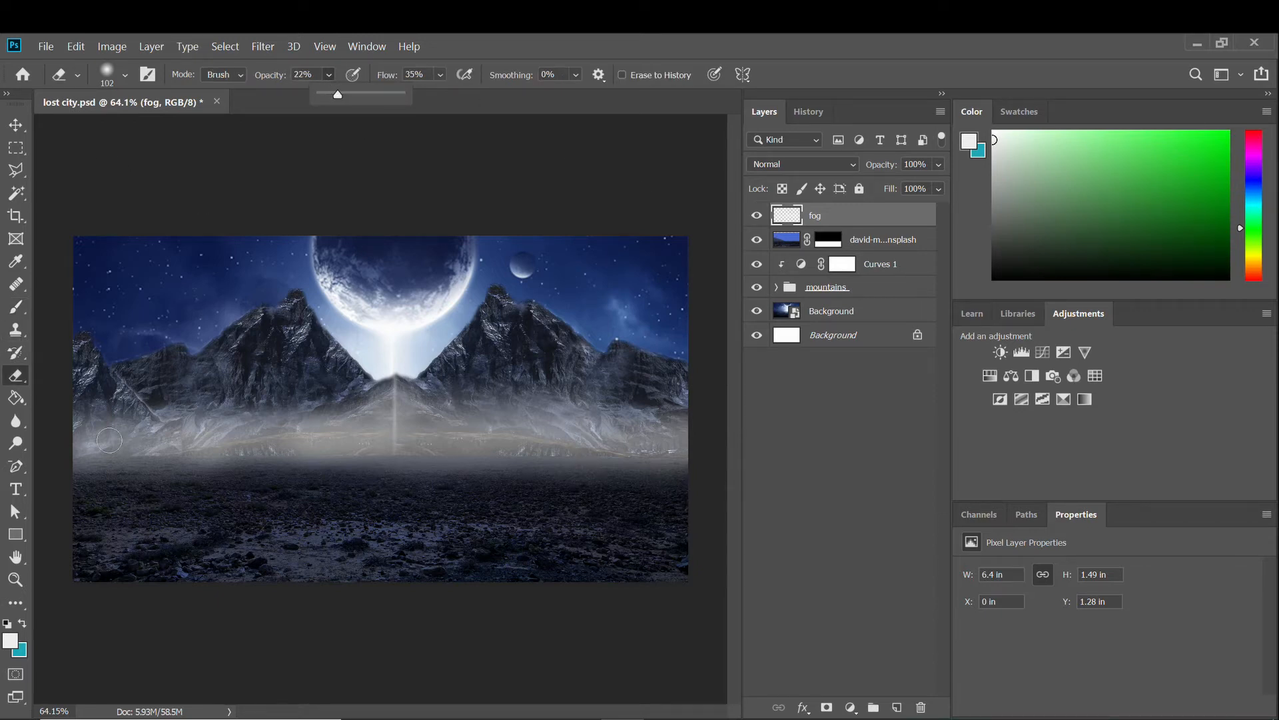
pyautogui.click(147, 451)
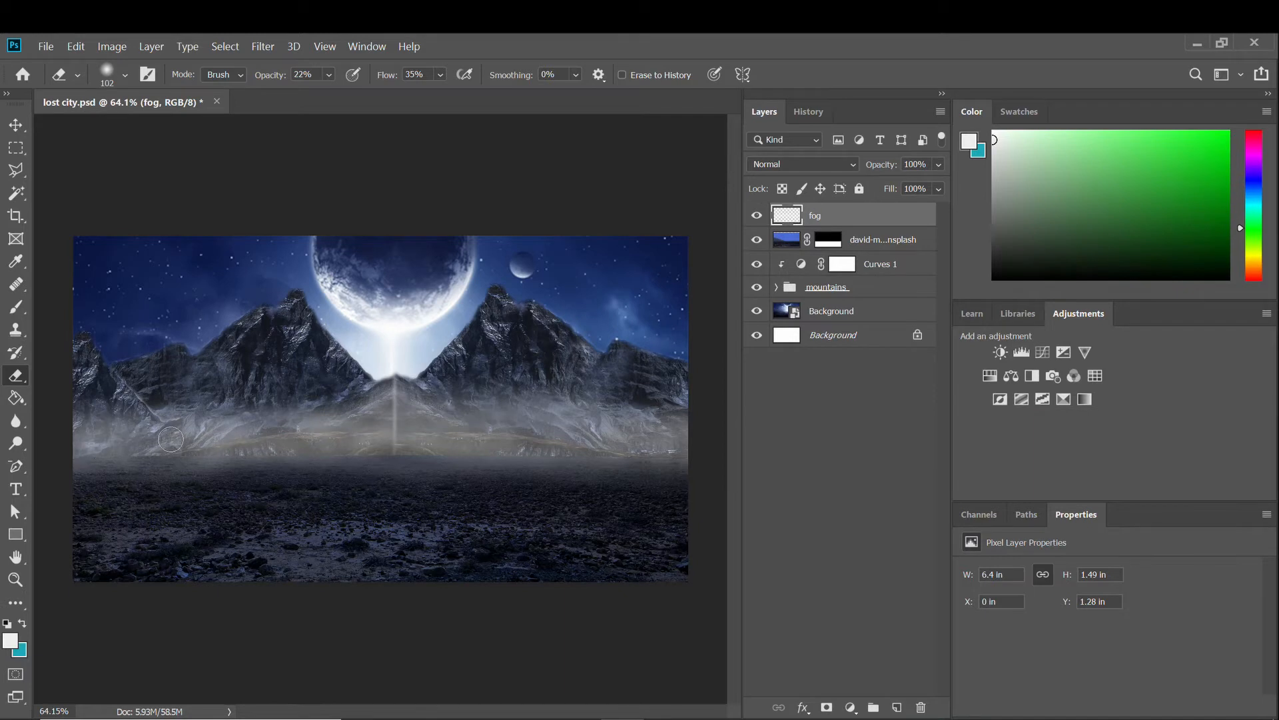
pyautogui.scroll(-1, 420, 458)
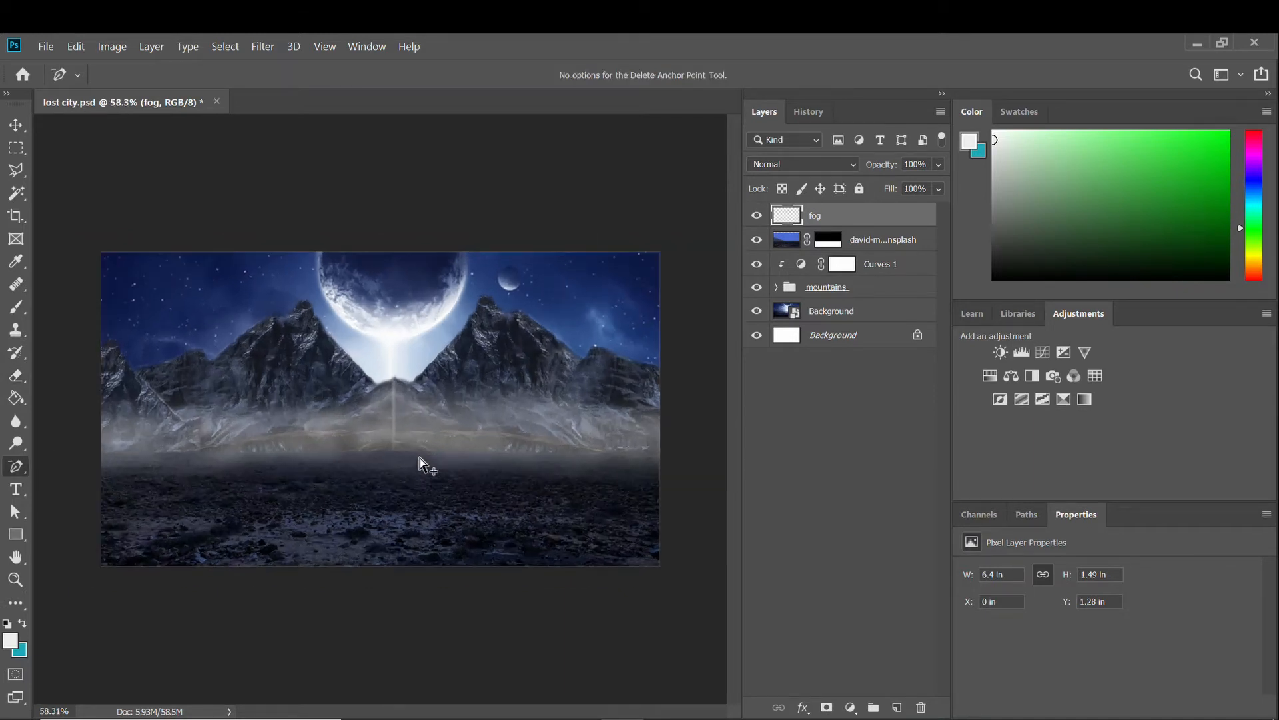
pyautogui.press('v')
pyautogui.scroll(2, 363, 464)
pyautogui.scroll(-1, 48, 389)
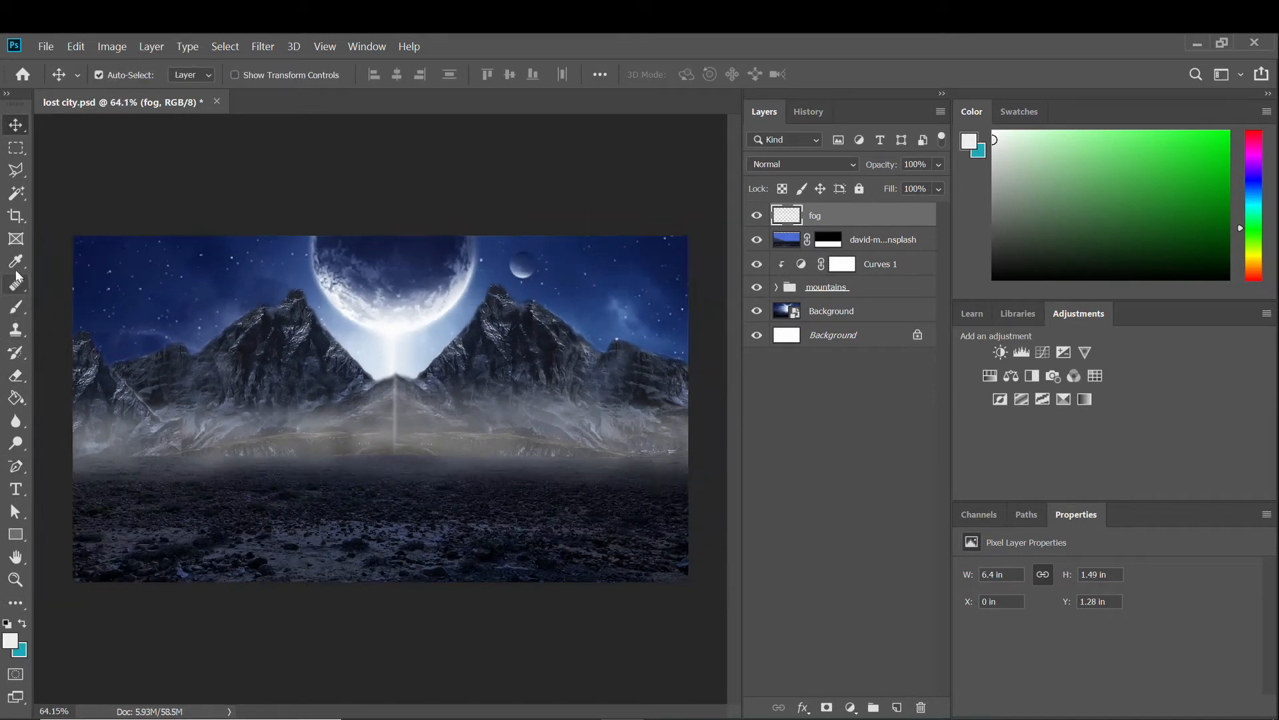
pyautogui.scroll(2, 248, 477)
pyautogui.scroll(-4, 270, 525)
pyautogui.scroll(2, 357, 547)
pyautogui.click(811, 437)
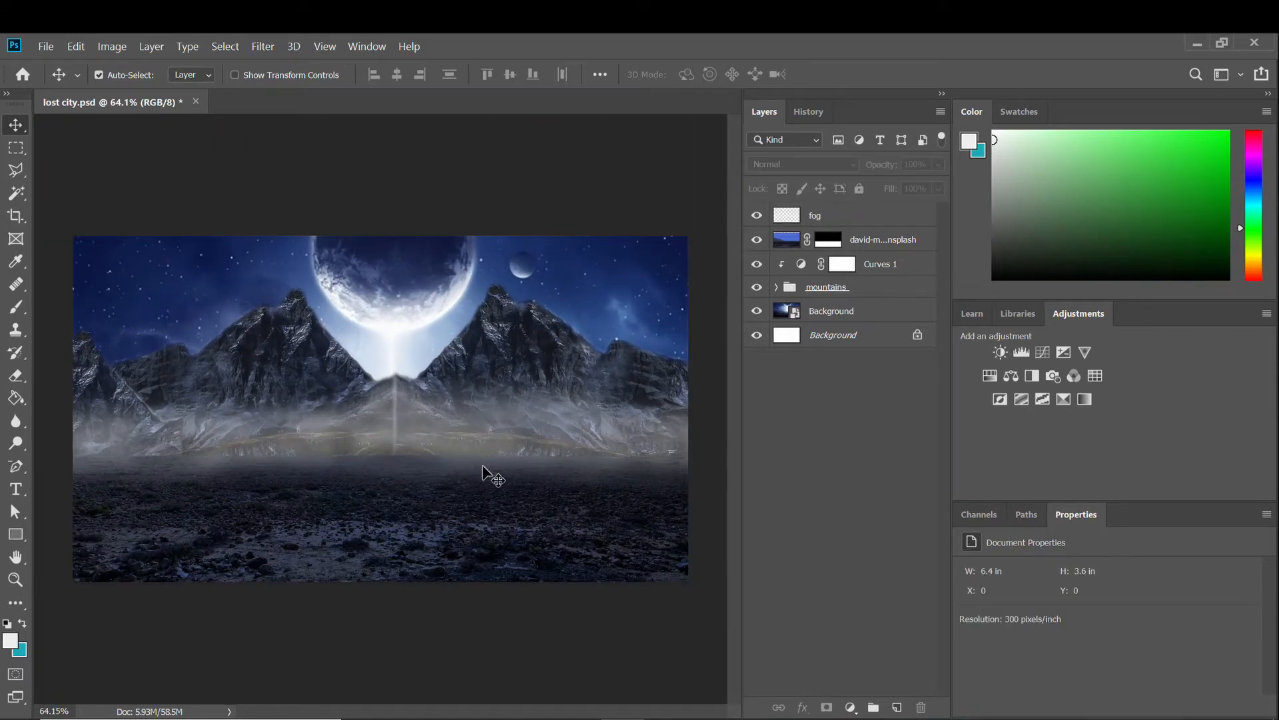
# Place the soldiers image from Concept art2 as an embedded layer, scaled down onto the rocky plain.
pyautogui.click(44, 46)
pyautogui.click(133, 361)
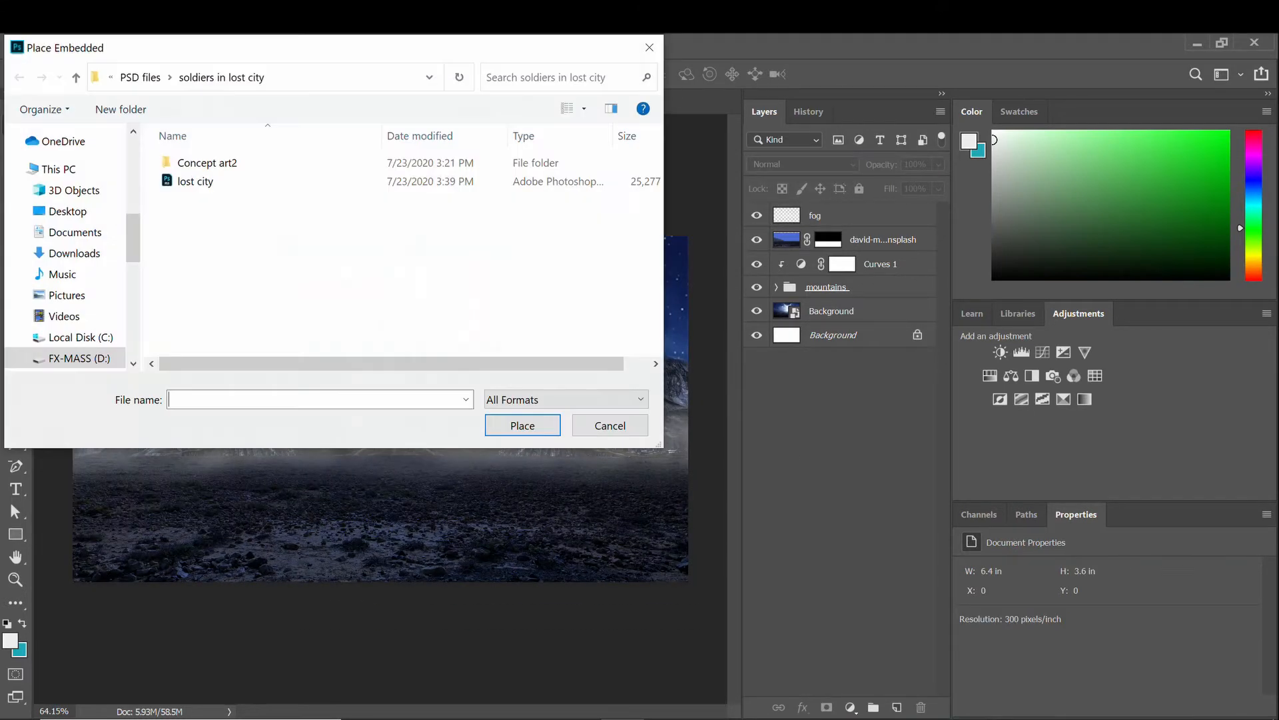
pyautogui.doubleClick(215, 171)
pyautogui.doubleClick(594, 170)
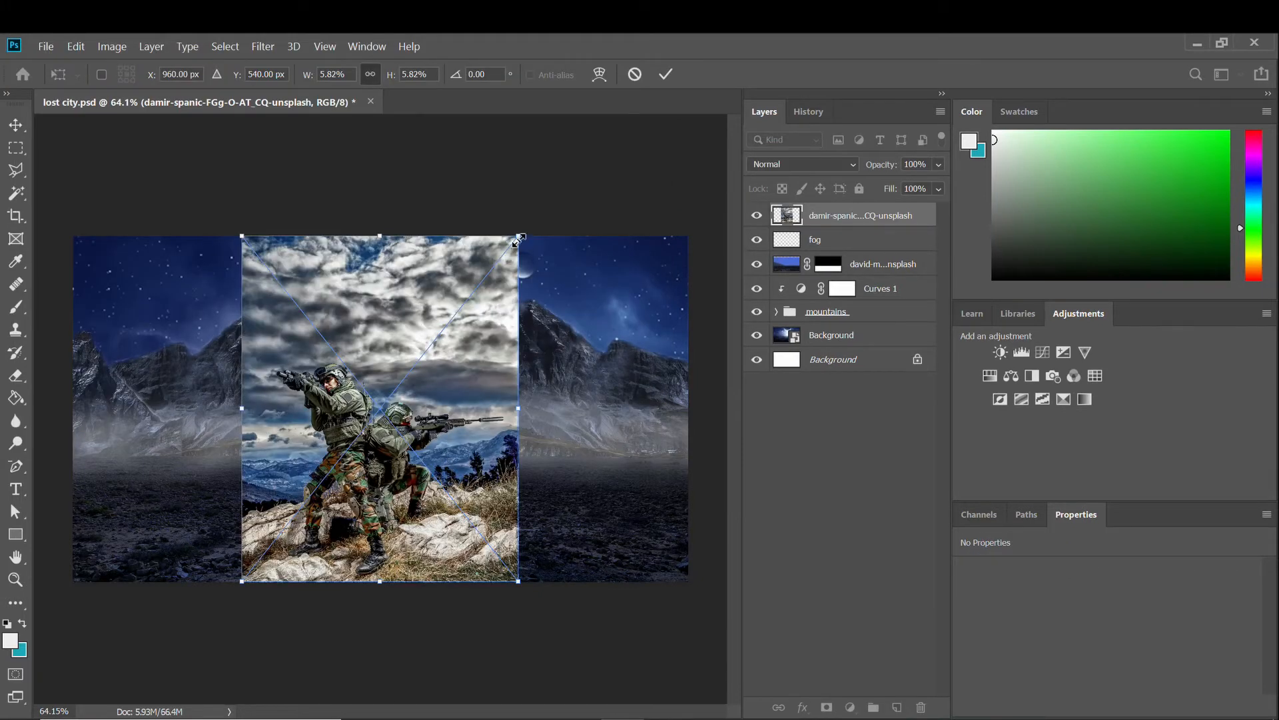
pyautogui.moveTo(519, 238); pyautogui.dragTo(405, 378)
pyautogui.moveTo(305, 565); pyautogui.dragTo(356, 570)
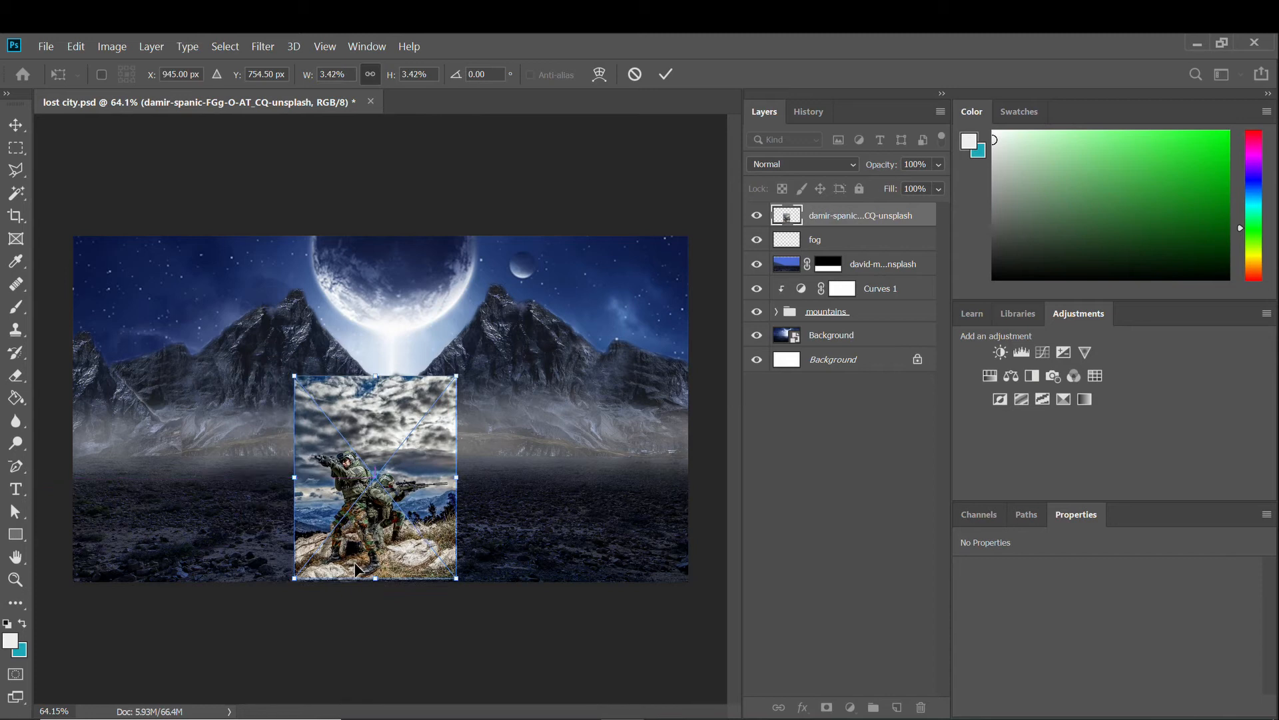
pyautogui.press('Return')
# Zoom in on the soldiers and pick a colour-based selection tool.
pyautogui.scroll(3, 357, 570)
pyautogui.scroll(2, 358, 567)
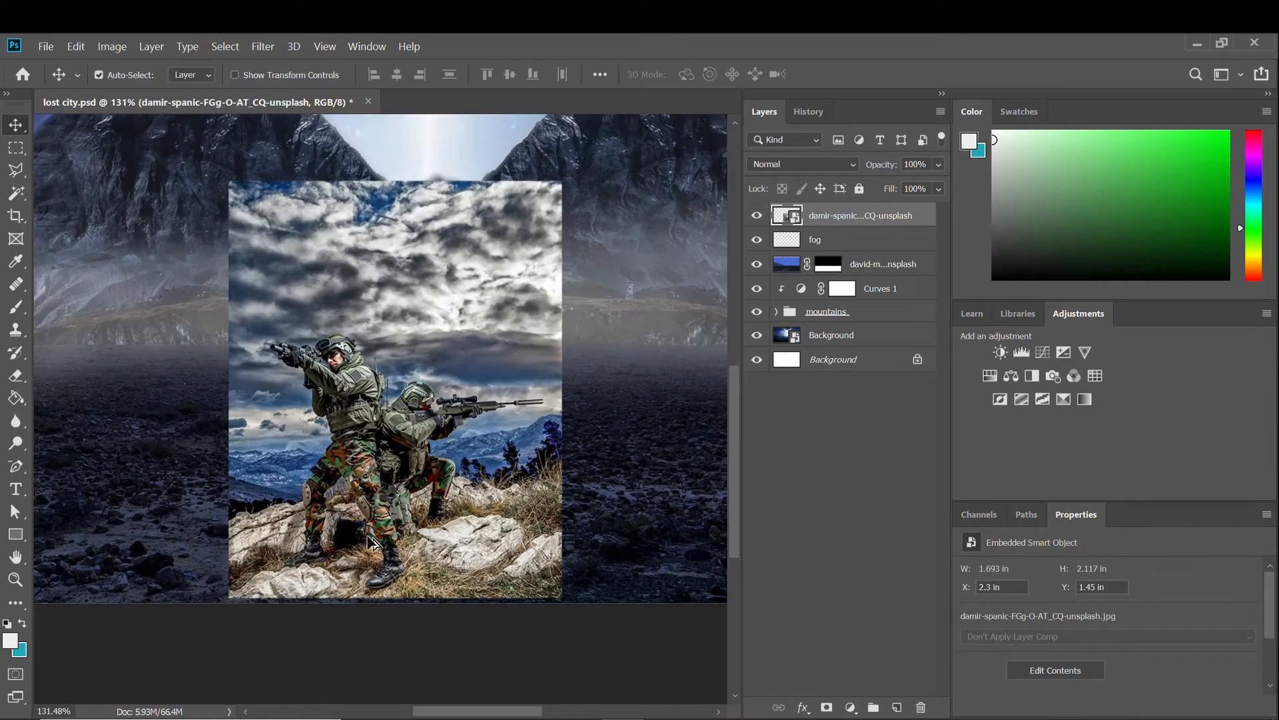
pyautogui.scroll(1, 377, 547)
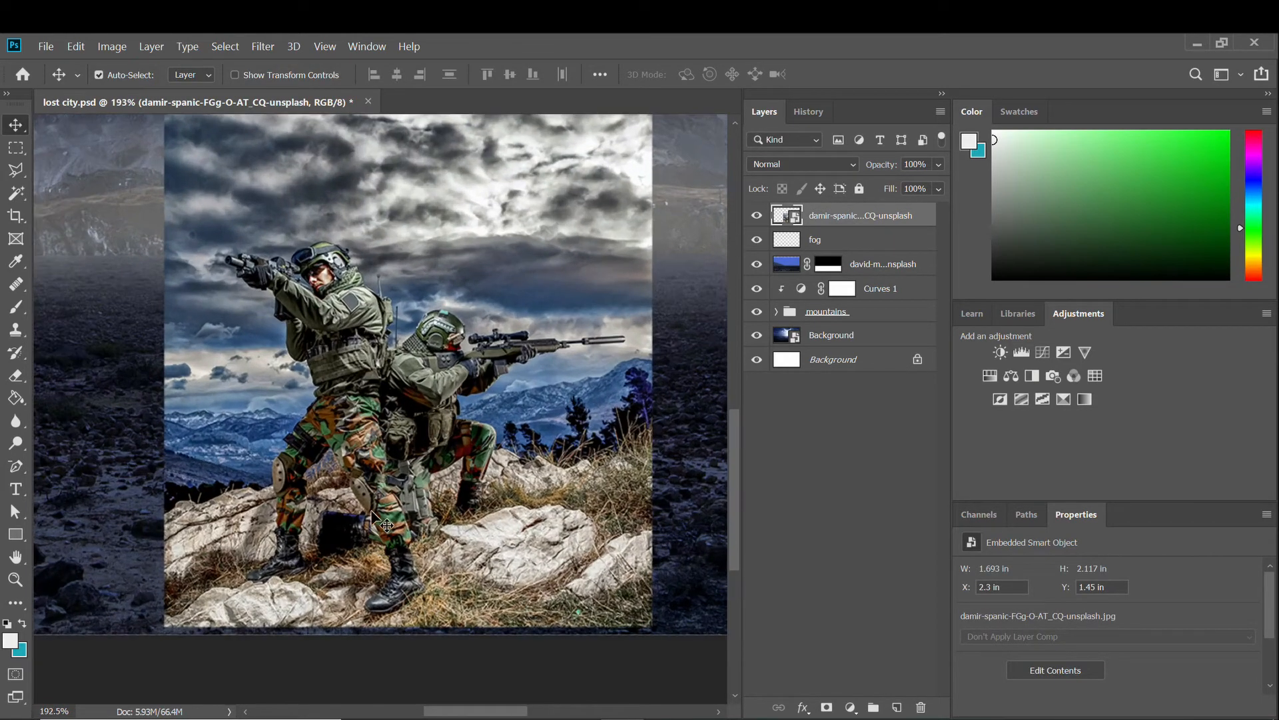
pyautogui.click(16, 193)
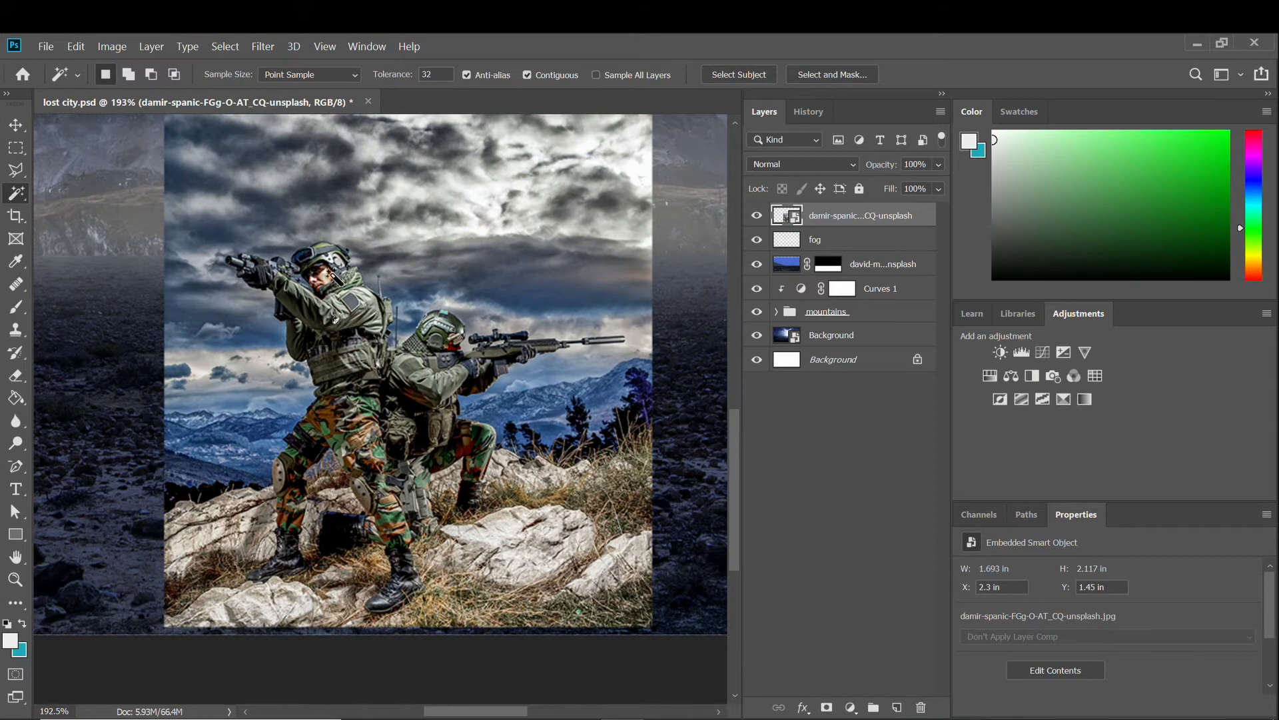
# Make a first Quick Selection attempt on the soldiers, then clear it and check the brush settings.
pyautogui.rightClick(23, 204)
pyautogui.click(67, 201)
pyautogui.moveTo(278, 266); pyautogui.dragTo(334, 380)
pyautogui.rightClick(354, 344)
pyautogui.press('Escape')
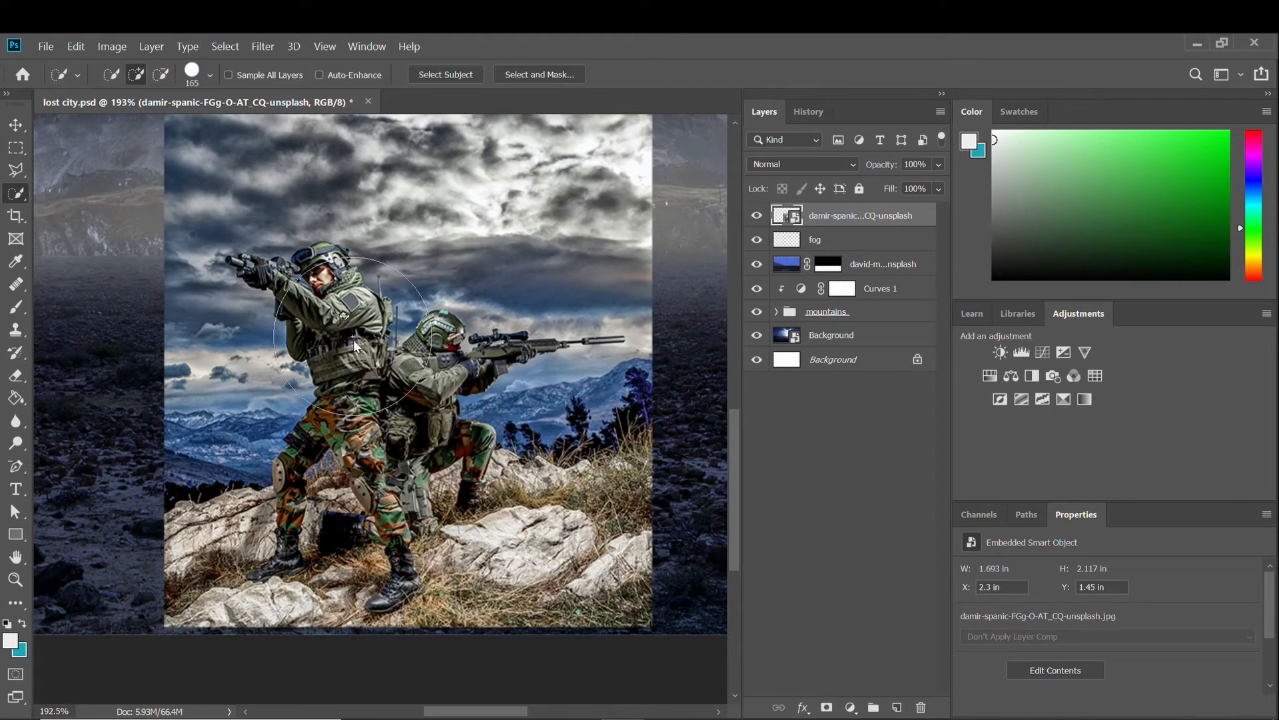
pyautogui.moveTo(347, 314)
pyautogui.mouseDown()
pyautogui.moveTo(333, 338)
pyautogui.moveTo(326, 385)
pyautogui.mouseUp()
pyautogui.hotkey('ctrl', 'd')
pyautogui.click(77, 75)
pyautogui.click(78, 76)
pyautogui.click(192, 72)
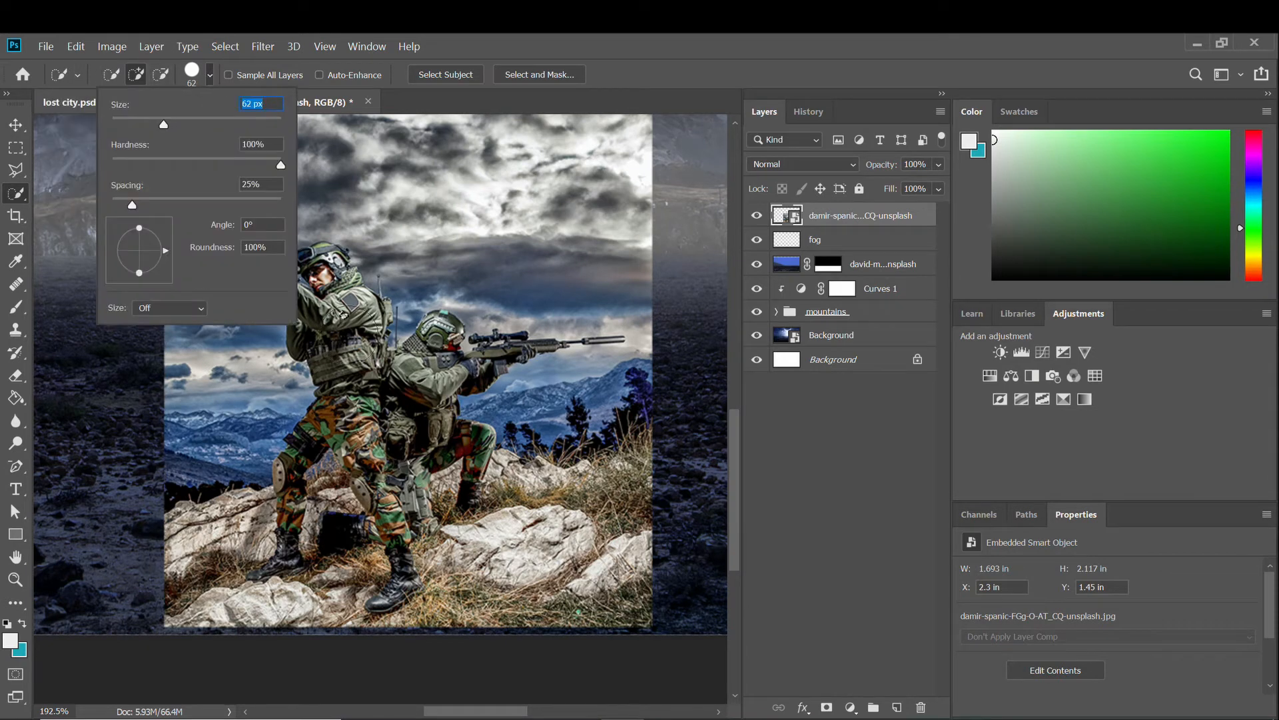
# Select both soldiers and their legs, then add the left soldier's gun and hands with a 28 px brush.
pyautogui.moveTo(344, 338); pyautogui.dragTo(323, 280)
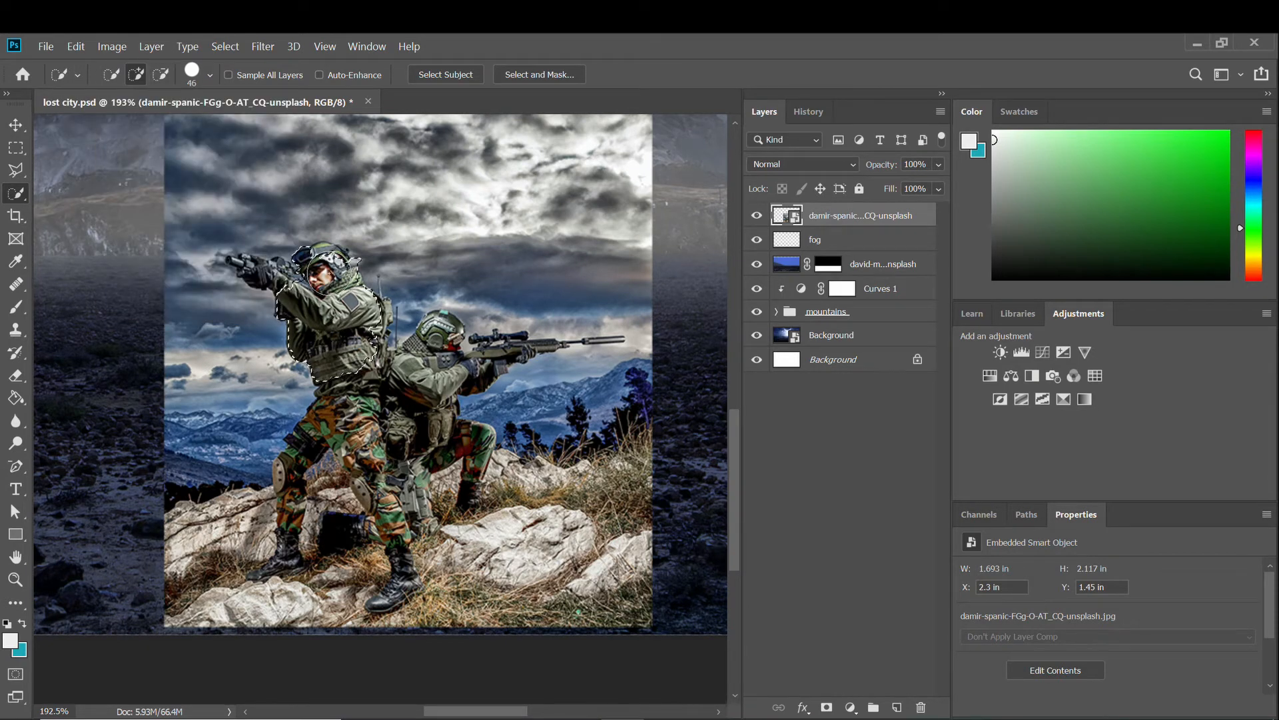
pyautogui.moveTo(367, 407)
pyautogui.mouseDown()
pyautogui.moveTo(448, 360)
pyautogui.moveTo(382, 481)
pyautogui.moveTo(397, 563)
pyautogui.mouseUp()
pyautogui.scroll(4, 436, 379)
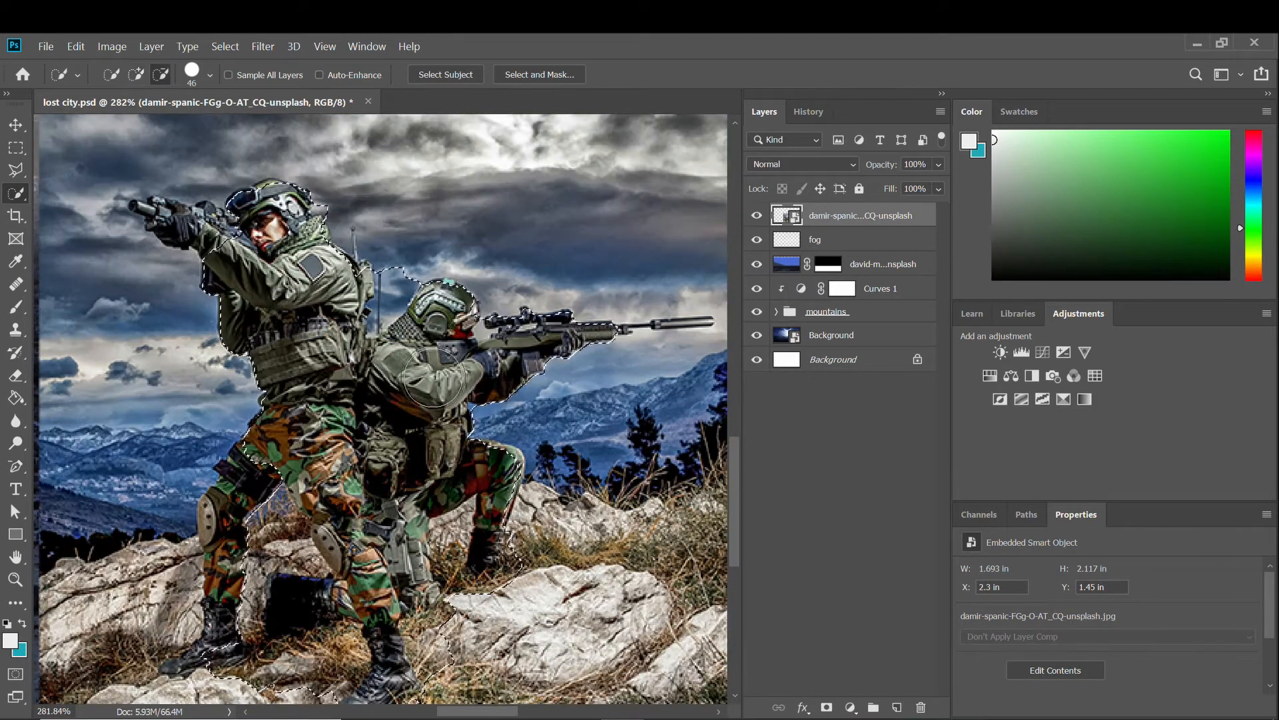
pyautogui.rightClick(234, 190)
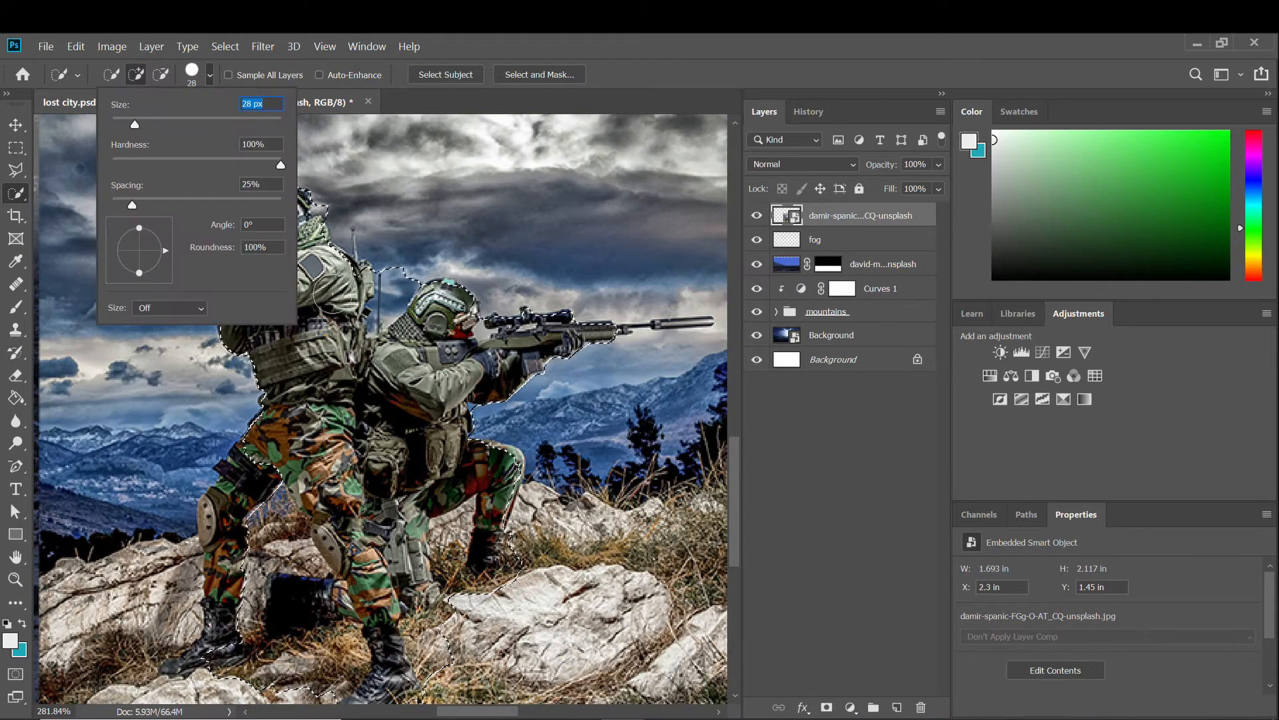
pyautogui.press('Return')
pyautogui.moveTo(245, 208)
pyautogui.mouseDown()
pyautogui.moveTo(173, 227)
pyautogui.moveTo(143, 203)
pyautogui.moveTo(194, 200)
pyautogui.mouseUp()
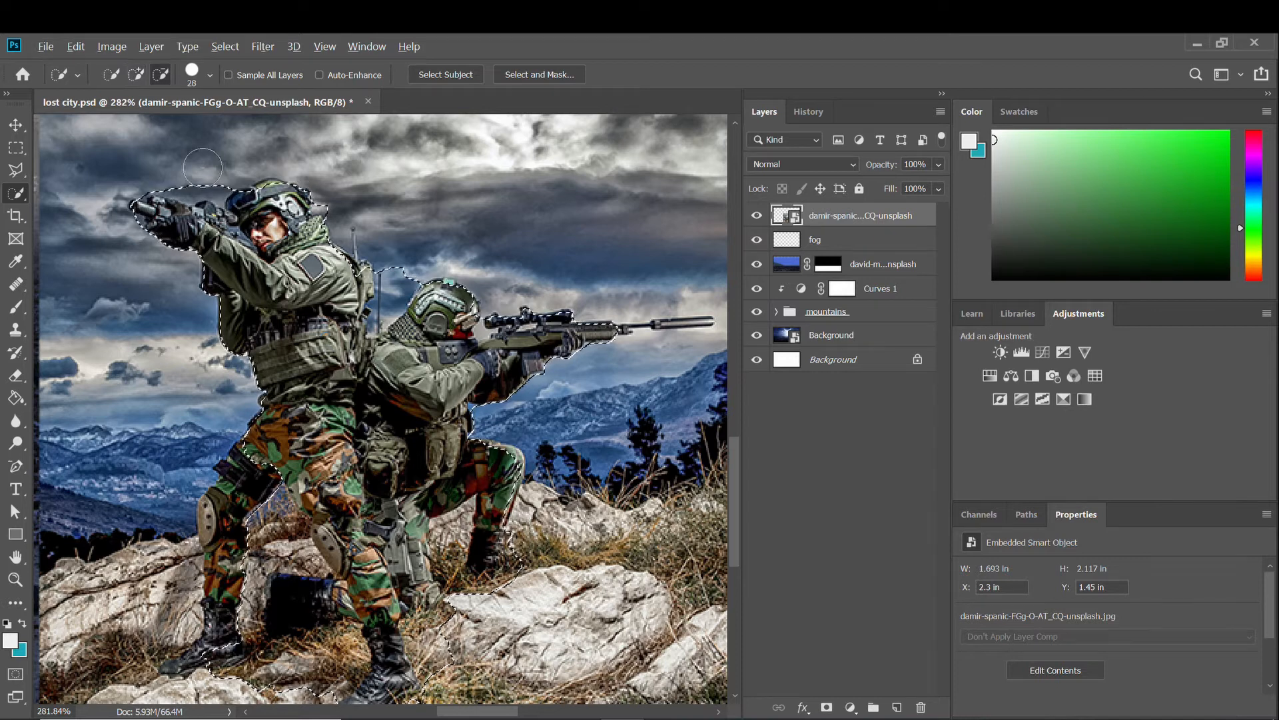
# Subtract the sky between the soldiers and the backpack mesh from the selection.
pyautogui.press('alt')
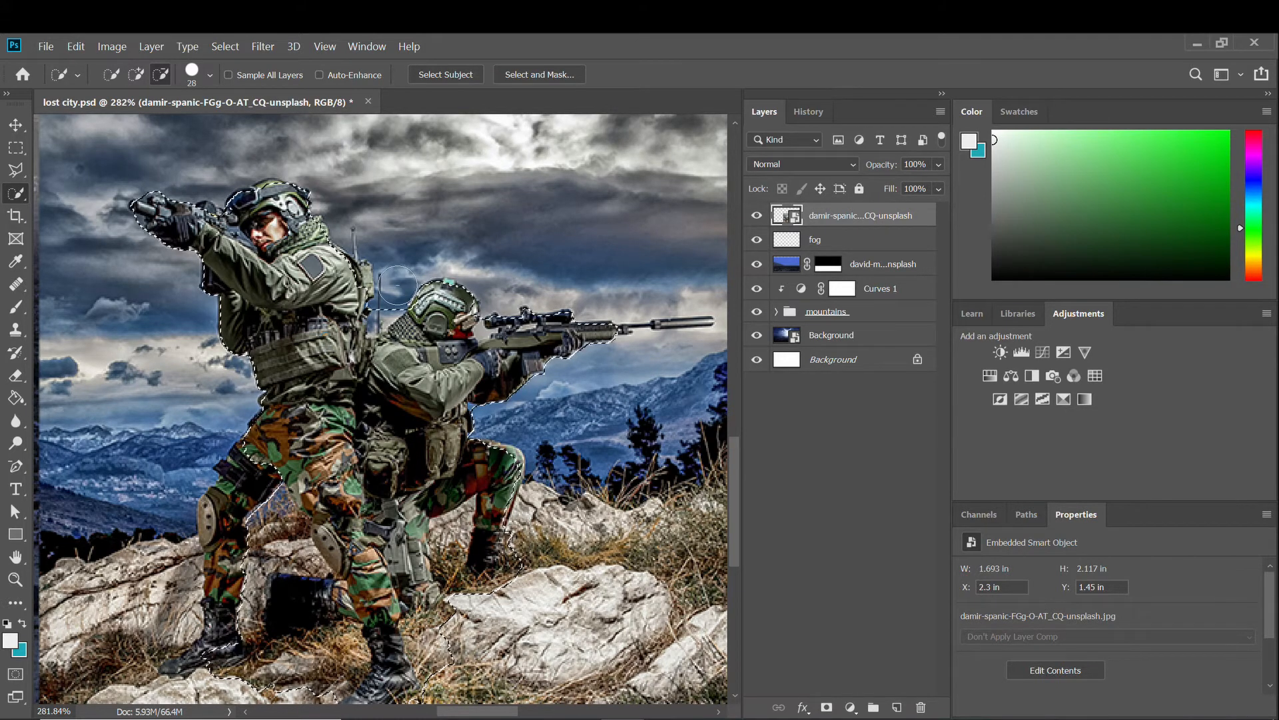
pyautogui.moveTo(396, 273)
pyautogui.mouseDown()
pyautogui.moveTo(382, 310)
pyautogui.moveTo(346, 310)
pyautogui.moveTo(357, 216)
pyautogui.mouseUp()
pyautogui.scroll(2, 369, 305)
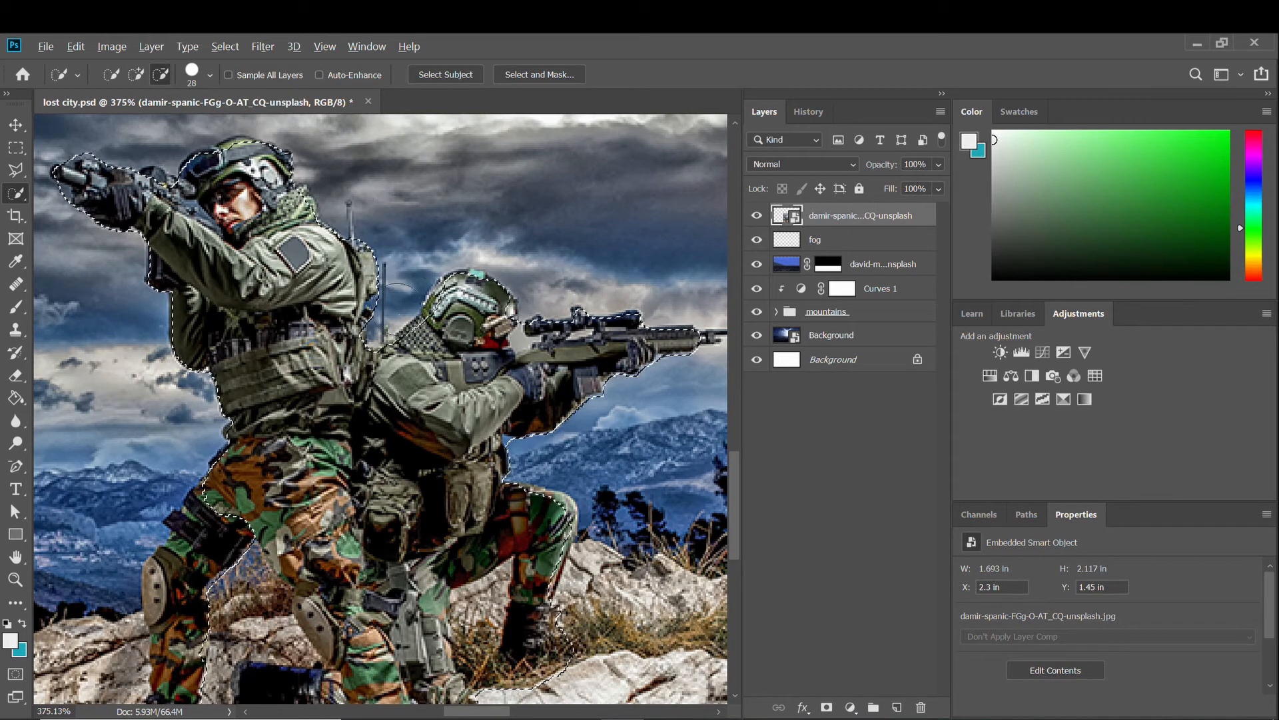
pyautogui.moveTo(406, 337); pyautogui.dragTo(430, 326)
pyautogui.scroll(-1, 199, 467)
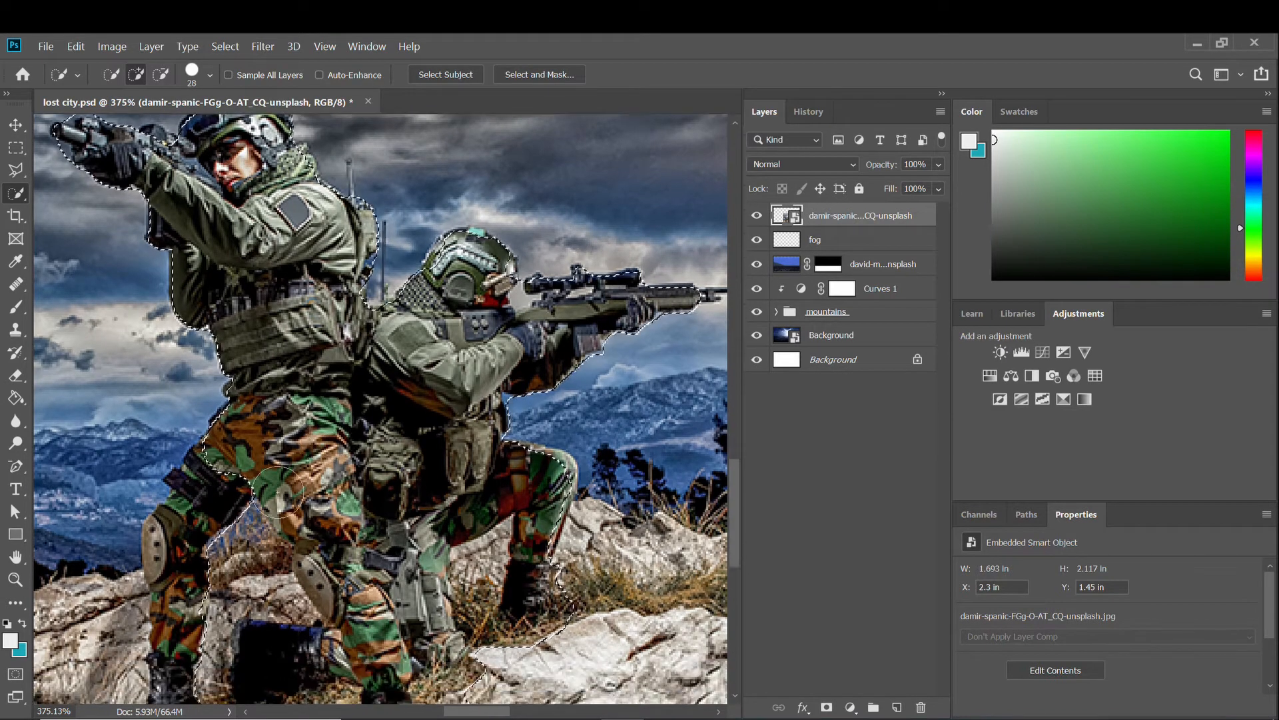
pyautogui.press('alt')
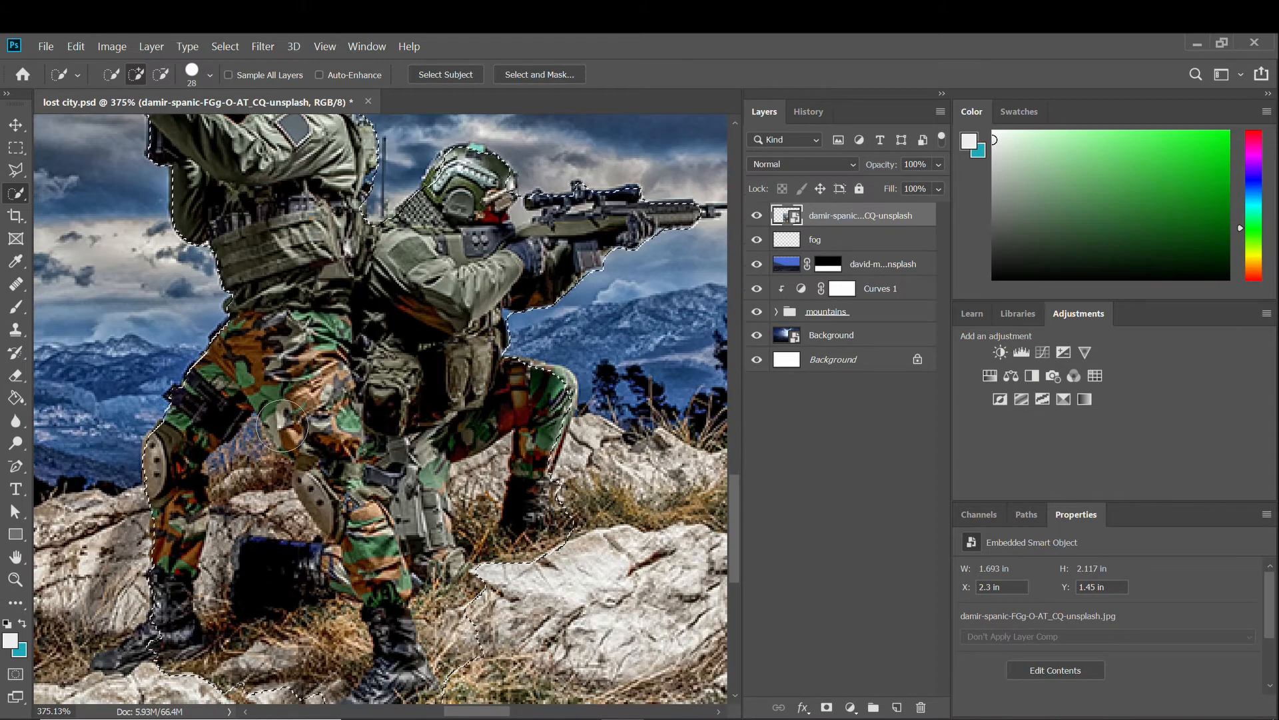
pyautogui.scroll(-2, 346, 459)
# Subtract the gap between the soldiers' legs and trim the edge along the left leg.
pyautogui.press('h')
pyautogui.moveTo(347, 458); pyautogui.dragTo(291, 501)
pyautogui.press('h')
pyautogui.press('alt')
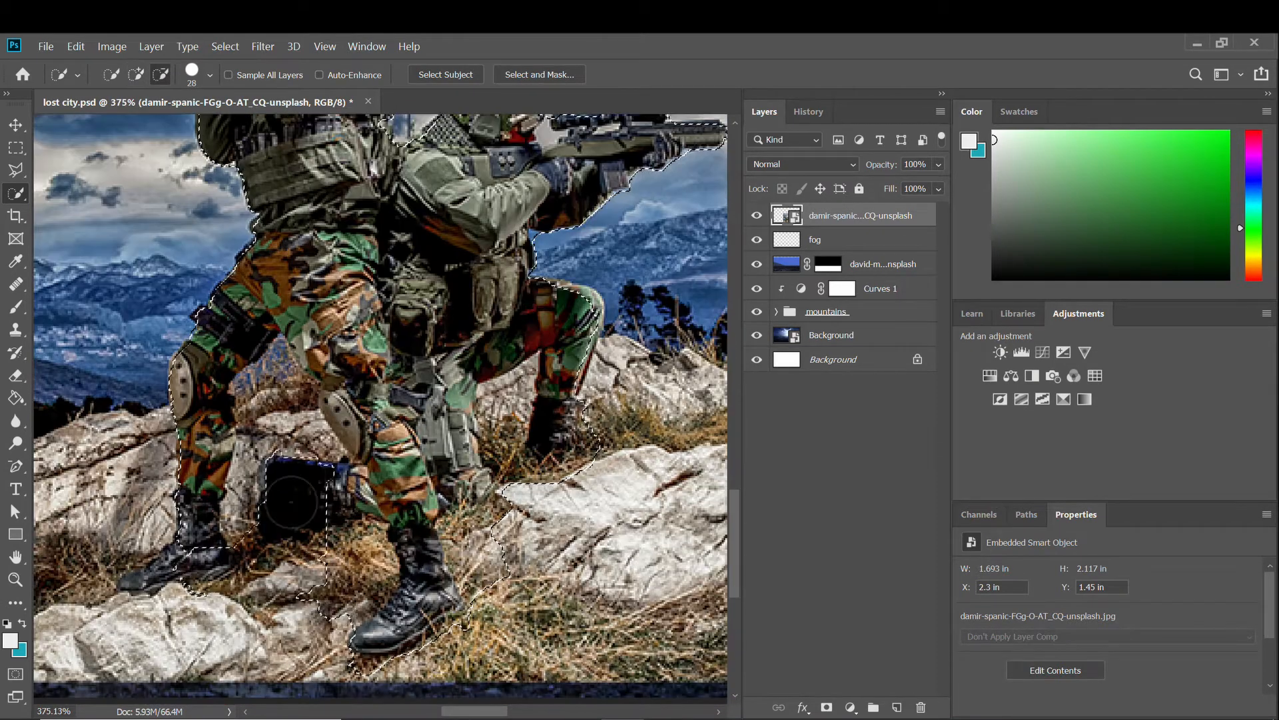
pyautogui.moveTo(273, 408)
pyautogui.mouseDown()
pyautogui.moveTo(328, 484)
pyautogui.moveTo(343, 562)
pyautogui.moveTo(368, 575)
pyautogui.mouseUp()
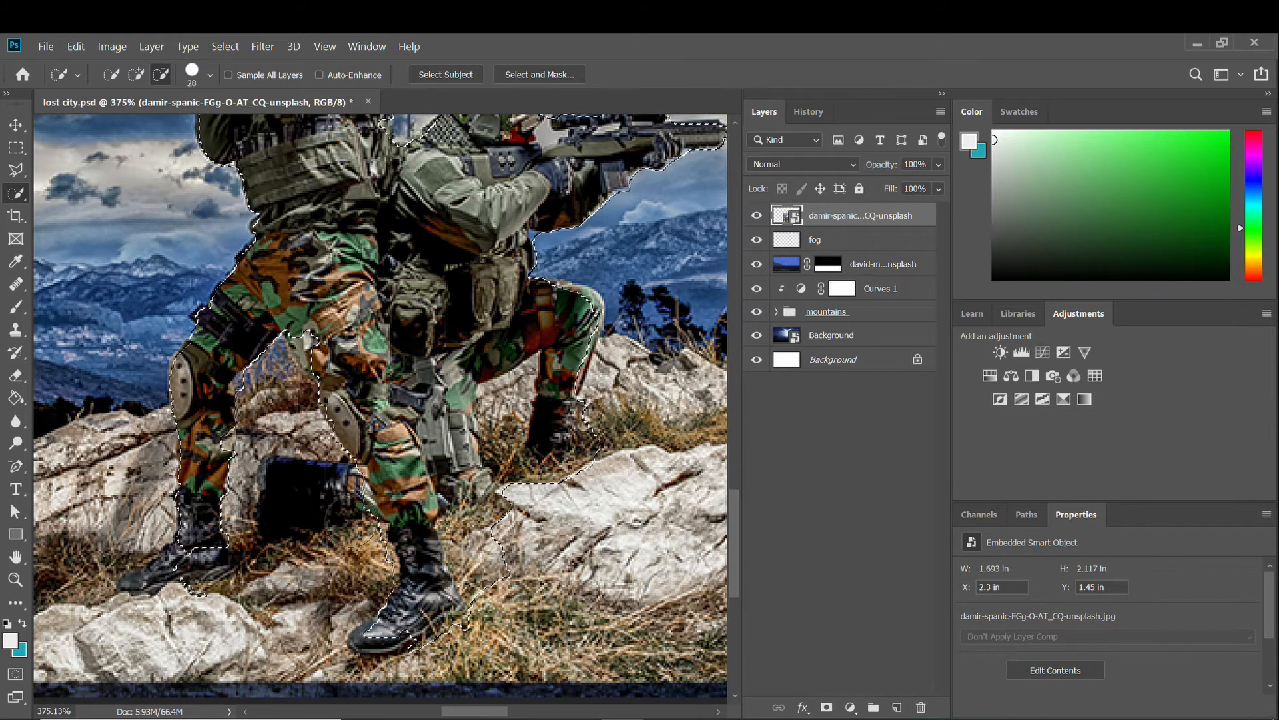
pyautogui.moveTo(351, 526)
pyautogui.mouseDown()
pyautogui.moveTo(320, 371)
pyautogui.moveTo(325, 327)
pyautogui.moveTo(325, 341)
pyautogui.moveTo(306, 300)
pyautogui.moveTo(245, 369)
pyautogui.moveTo(267, 403)
pyautogui.mouseUp()
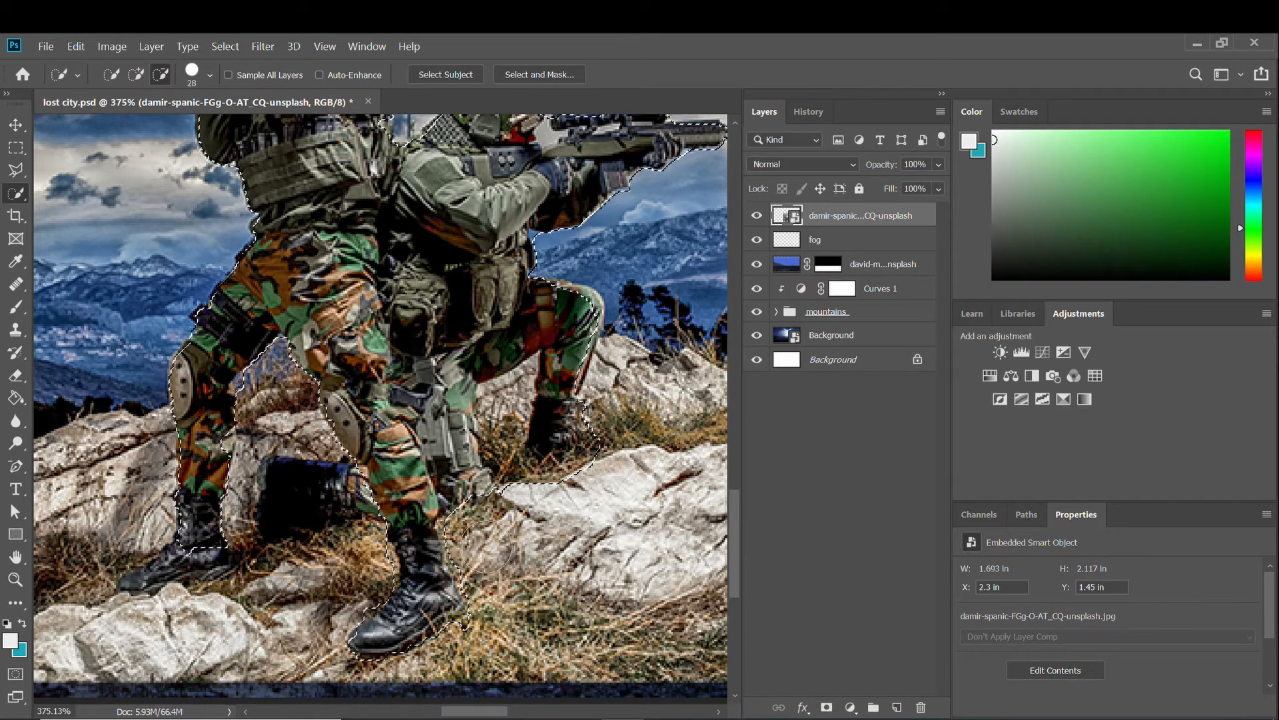
# With an 18 px brush, subtract the rocks around the soldiers' legs from the selection.
pyautogui.scroll(2, 520, 472)
pyautogui.rightClick(493, 457)
pyautogui.press('Escape')
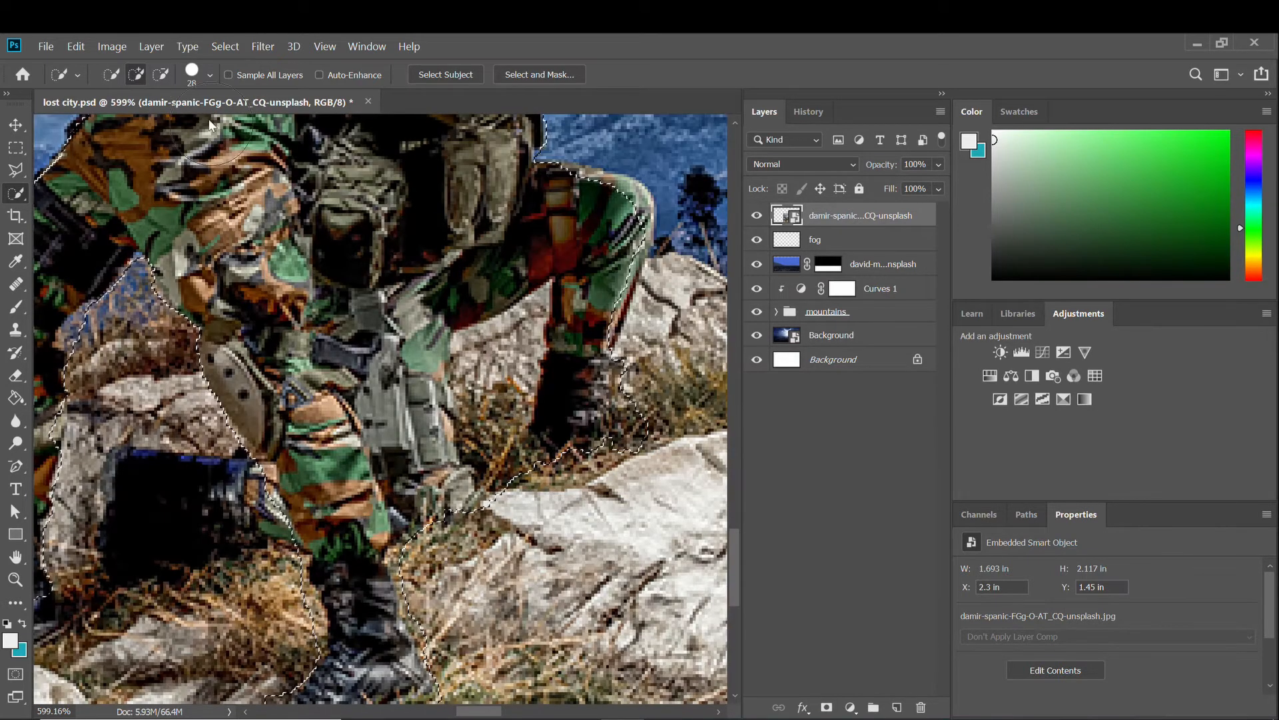
pyautogui.click(211, 76)
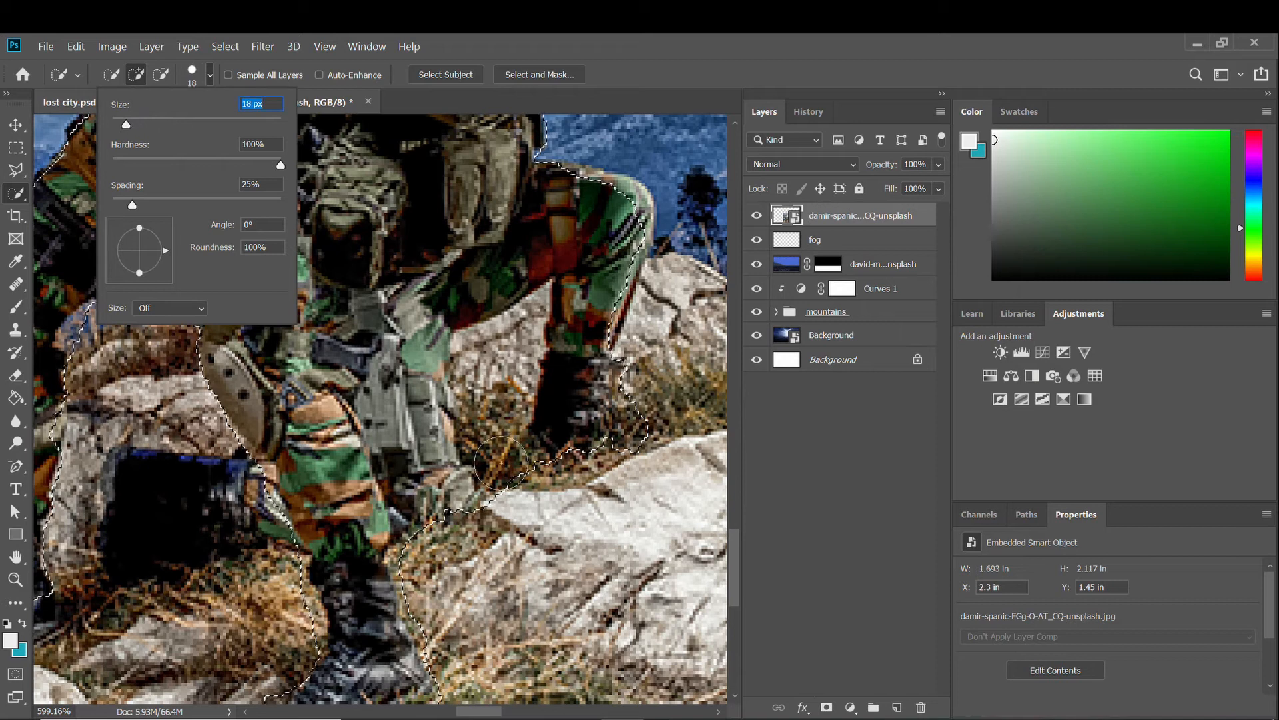
pyautogui.press('Return')
pyautogui.moveTo(501, 463)
pyautogui.mouseDown()
pyautogui.moveTo(509, 331)
pyautogui.moveTo(500, 478)
pyautogui.moveTo(479, 358)
pyautogui.moveTo(518, 333)
pyautogui.moveTo(507, 473)
pyautogui.moveTo(660, 427)
pyautogui.moveTo(642, 424)
pyautogui.moveTo(651, 461)
pyautogui.moveTo(508, 398)
pyautogui.mouseUp()
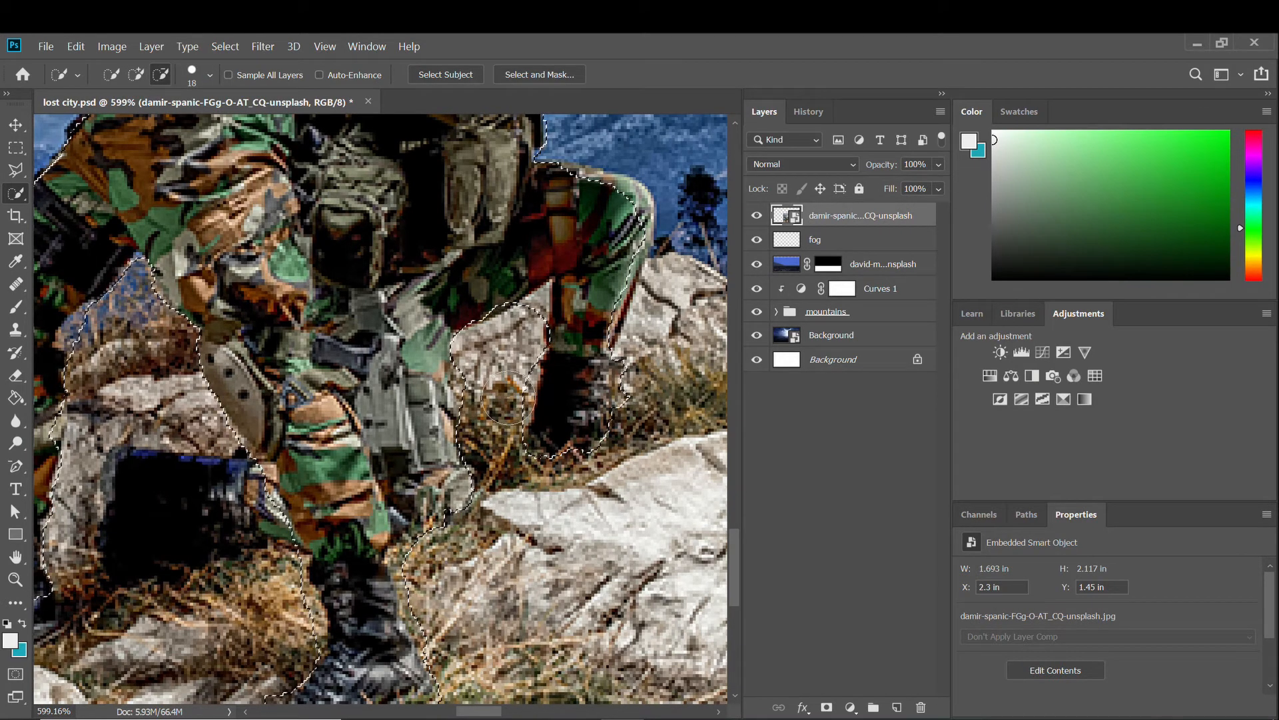
# Extend the selection along the rifle and remove the sky above, below and at the barrel tip.
pyautogui.keyDown('alt'); pyautogui.scroll(-3, 608, 327); pyautogui.keyUp('alt')
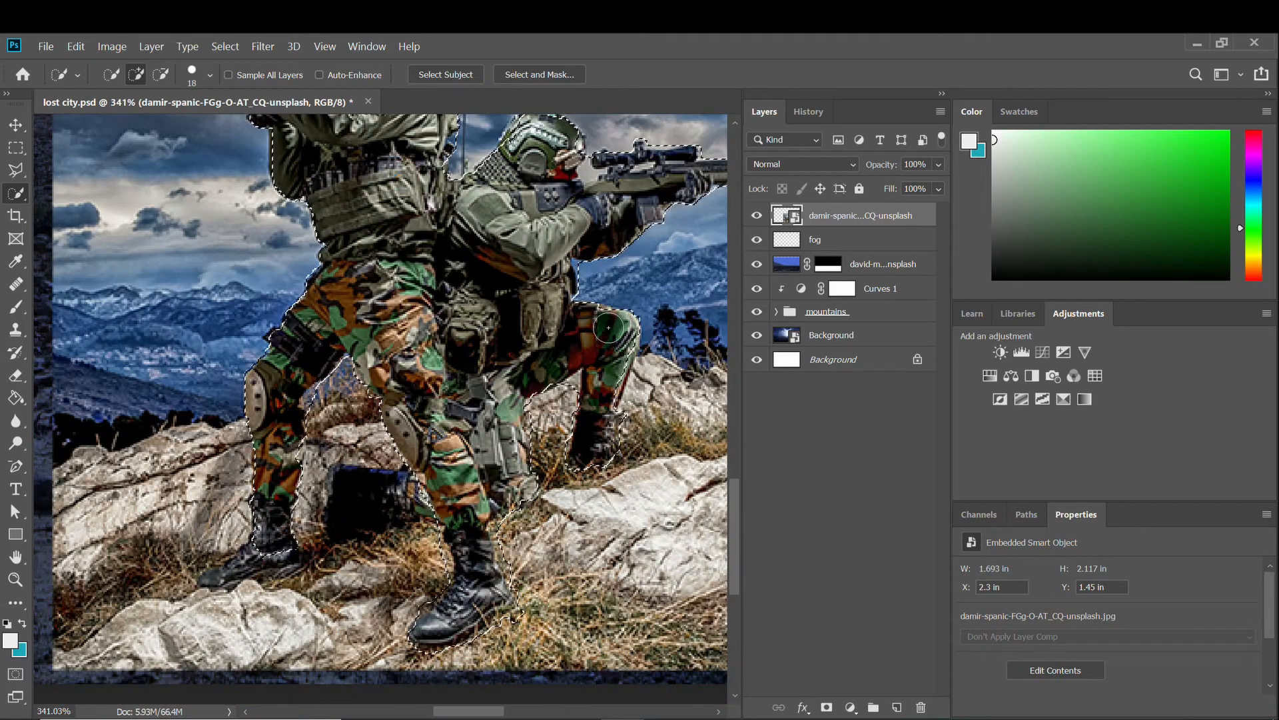
pyautogui.keyDown('alt'); pyautogui.scroll(4, 608, 327); pyautogui.keyUp('alt')
pyautogui.hscroll(5, 520, 240)
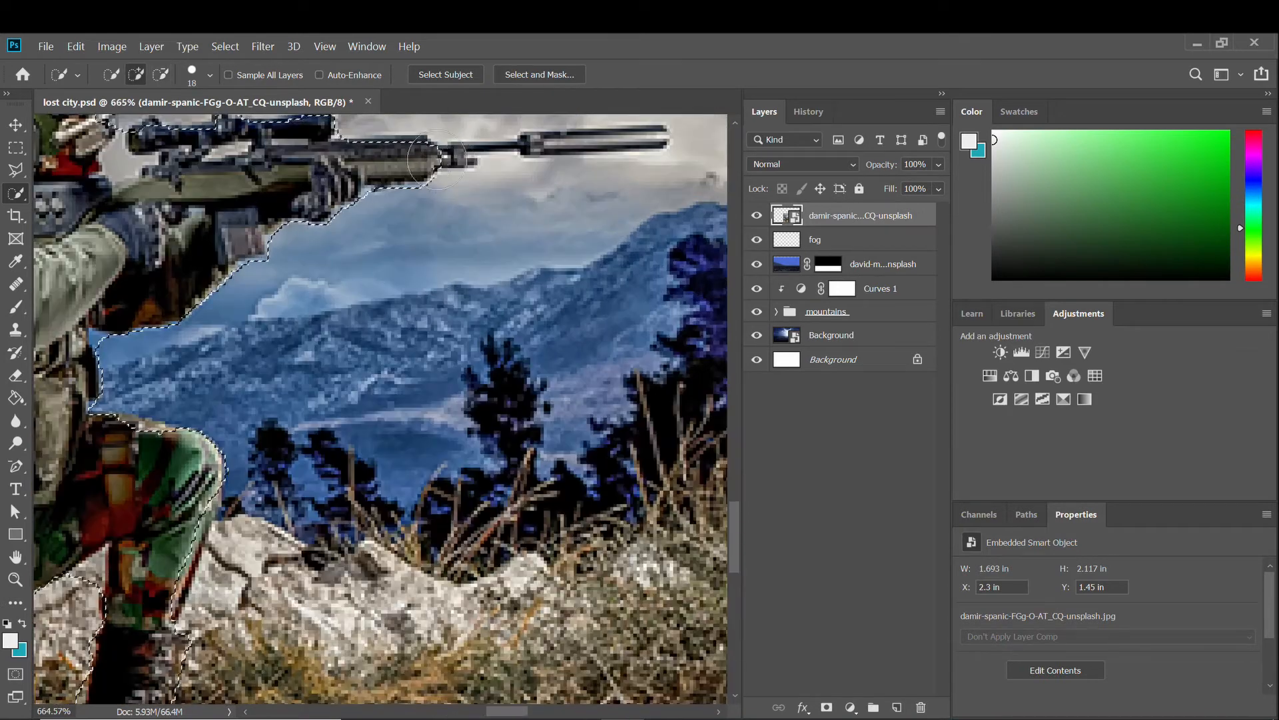
pyautogui.click(438, 160)
pyautogui.keyDown('alt'); pyautogui.scroll(-3, 438, 160); pyautogui.keyUp('alt')
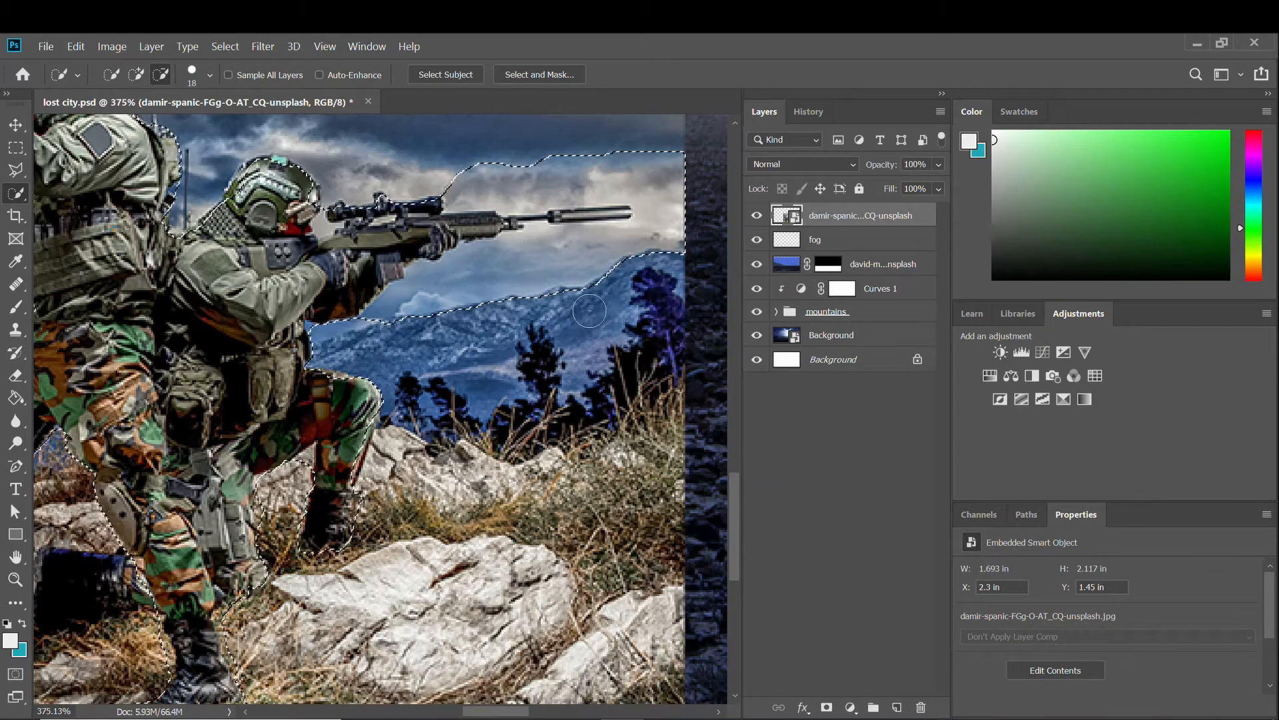
pyautogui.keyDown('alt'); pyautogui.click(540, 170); pyautogui.keyUp('alt')
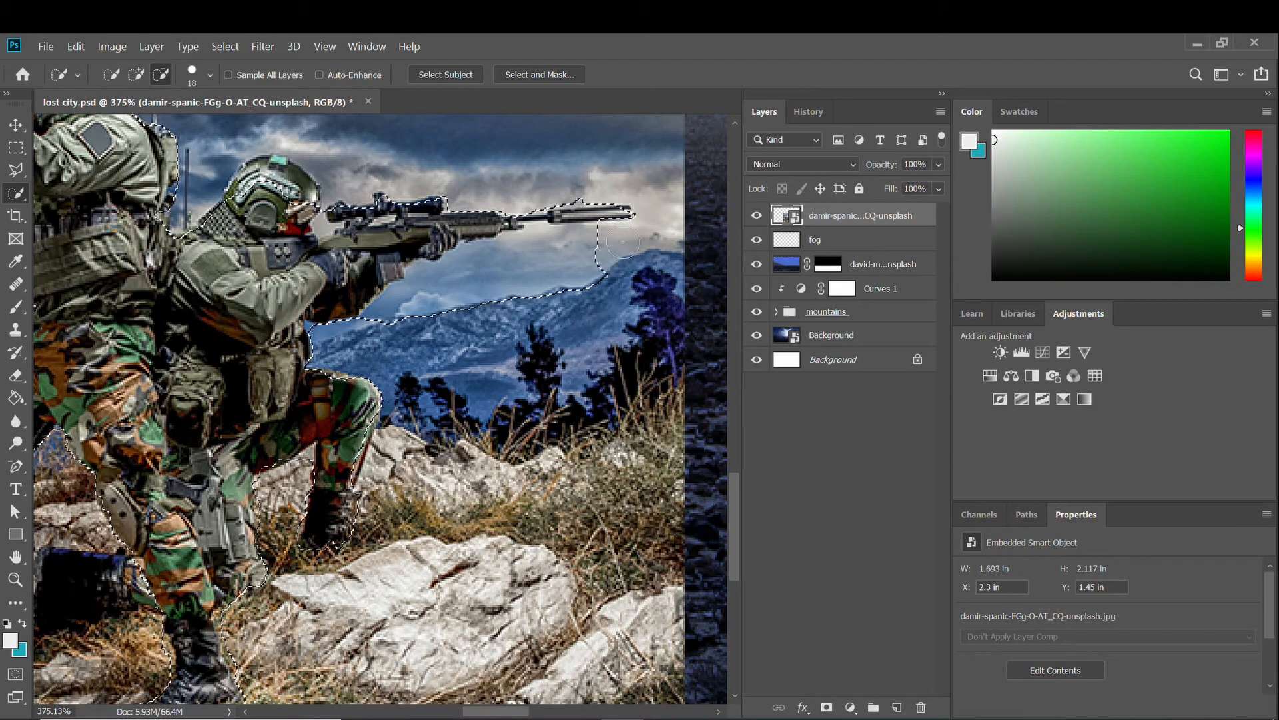
pyautogui.keyDown('alt'); pyautogui.scroll(3, 555, 240); pyautogui.keyUp('alt')
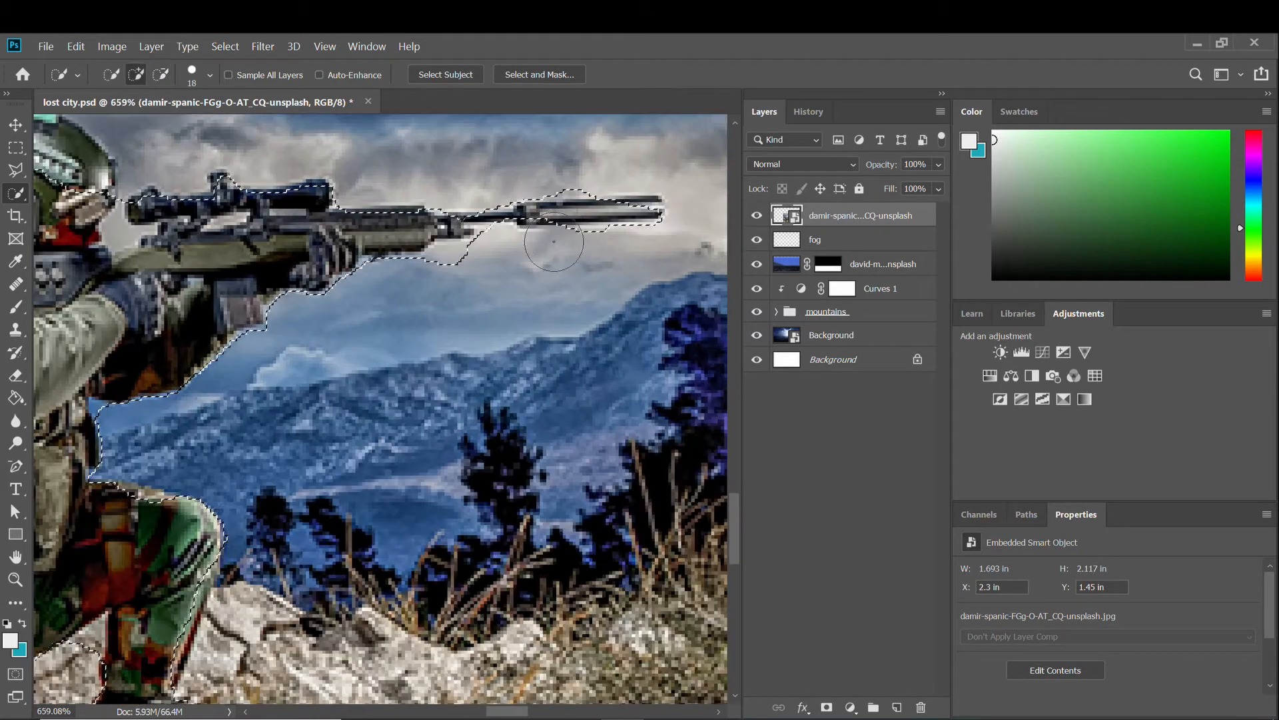
pyautogui.keyDown('alt'); pyautogui.moveTo(557, 231); pyautogui.dragTo(472, 282); pyautogui.keyUp('alt')
pyautogui.moveTo(601, 265)
pyautogui.keyDown('alt'); pyautogui.mouseDown()
pyautogui.moveTo(640, 215)
pyautogui.moveTo(655, 254)
pyautogui.mouseUp(); pyautogui.keyUp('alt')
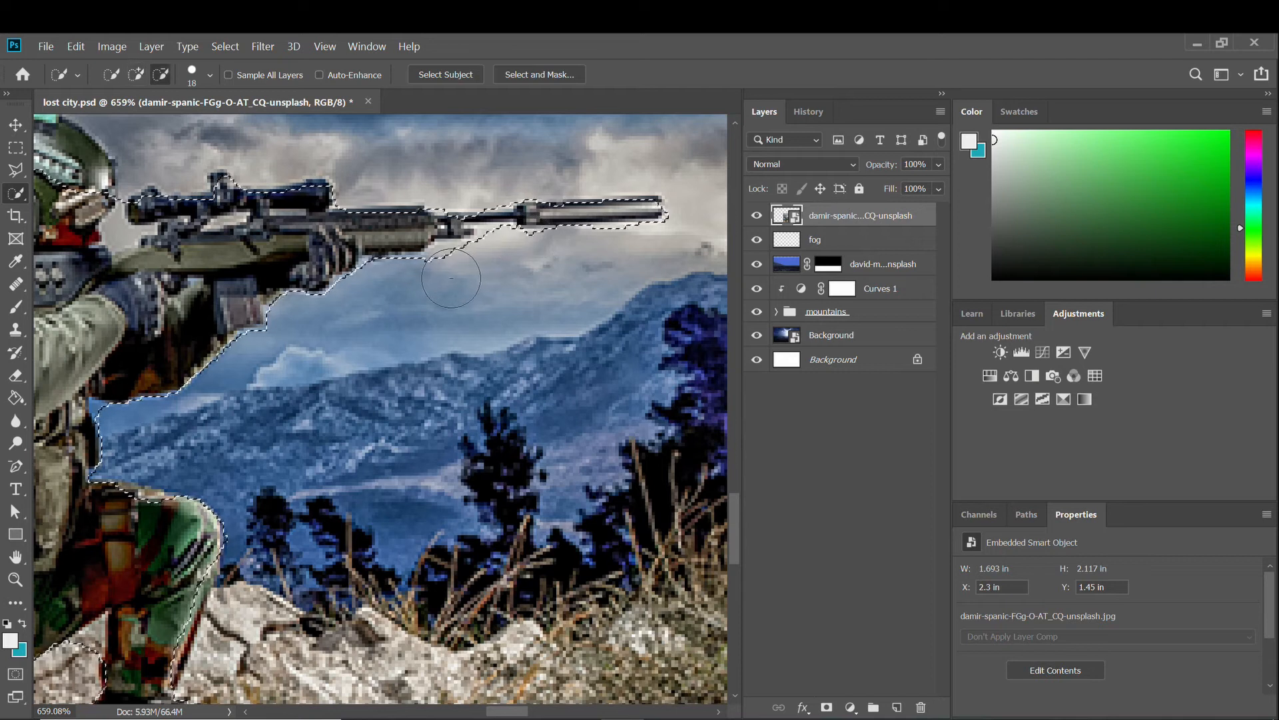
pyautogui.scroll(-2, 505, 289)
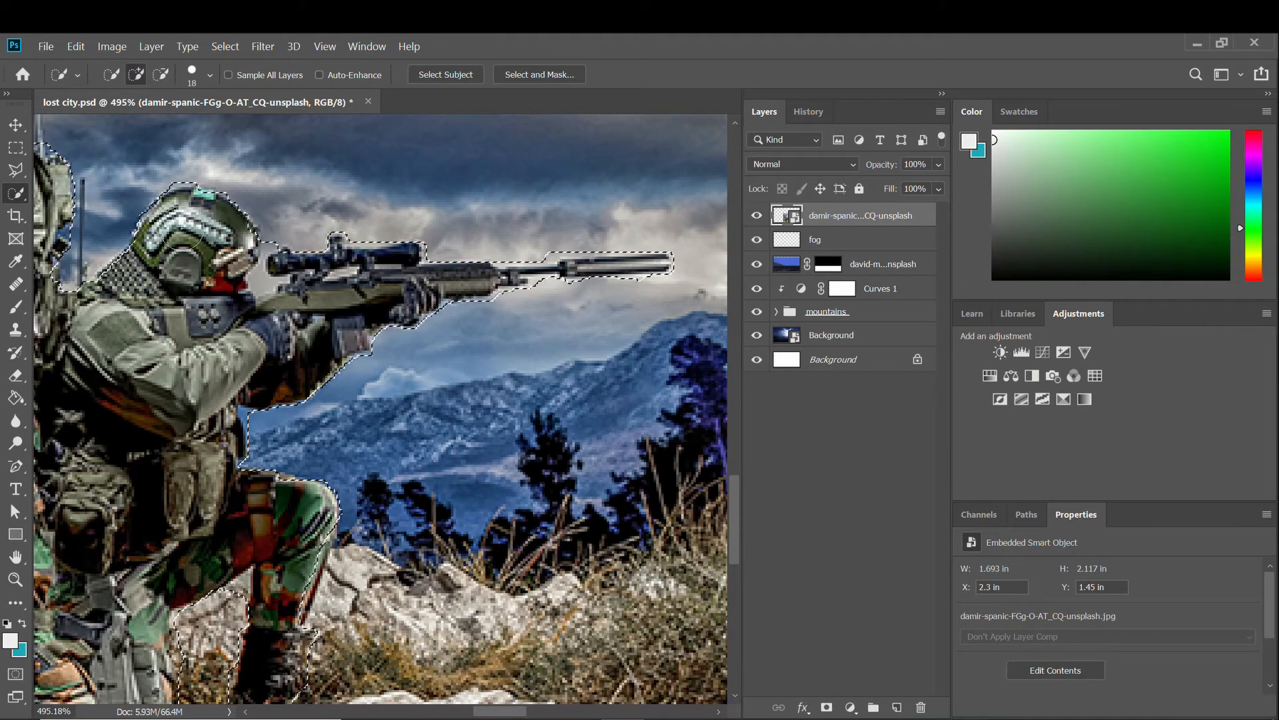
pyautogui.scroll(-5, 183, 240)
# Turn the selection into a layer mask on the soldiers layer, fit the view, and target the image thumbnail.
pyautogui.scroll(4, 254, 284)
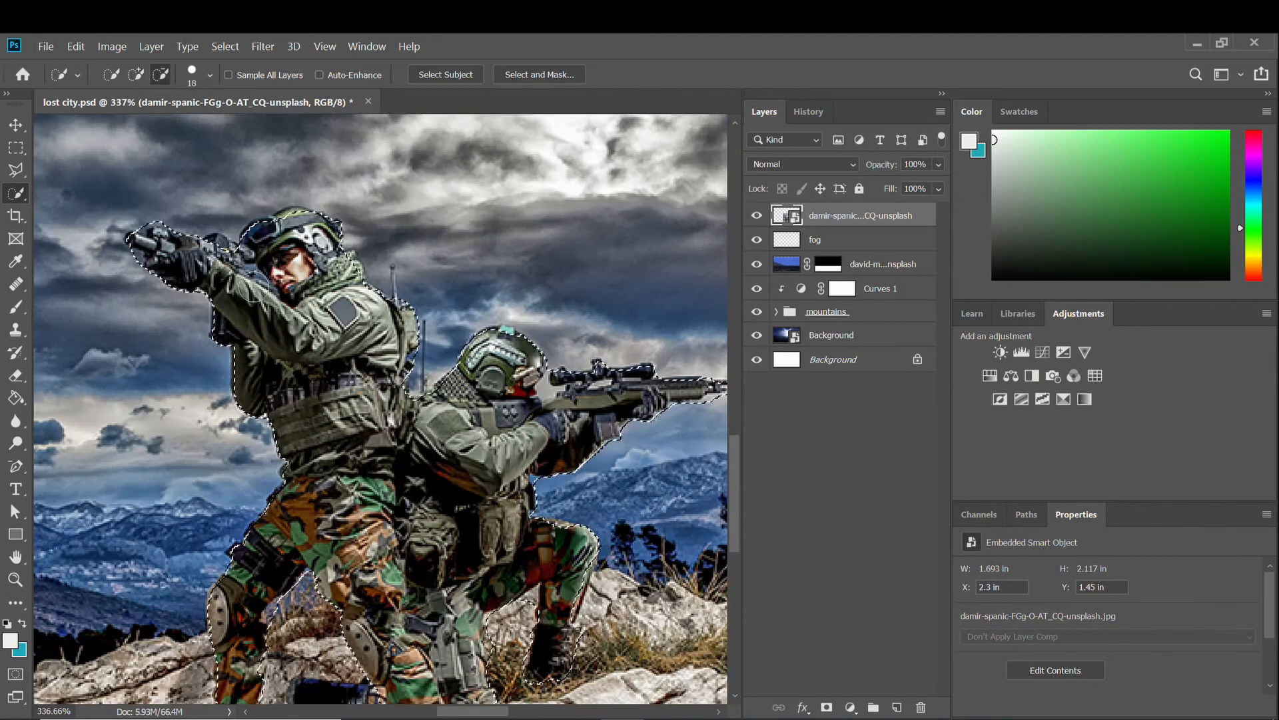
pyautogui.scroll(-3, 256, 279)
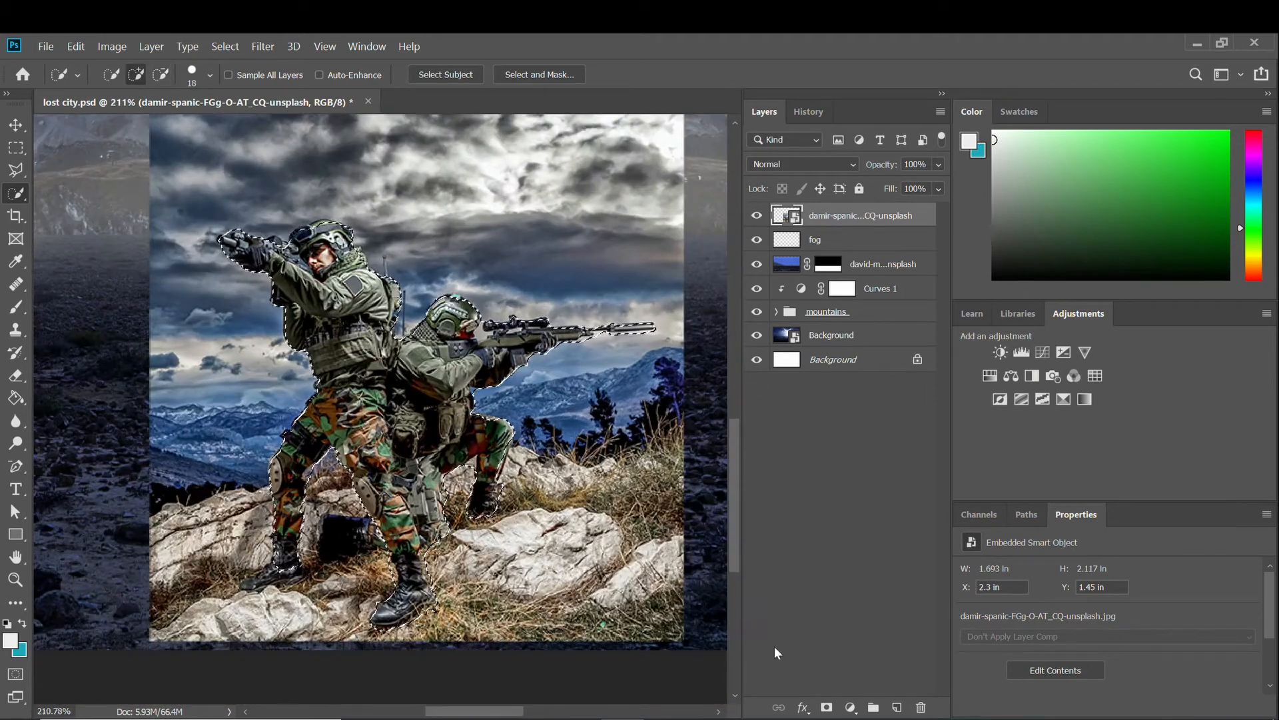
pyautogui.click(826, 707)
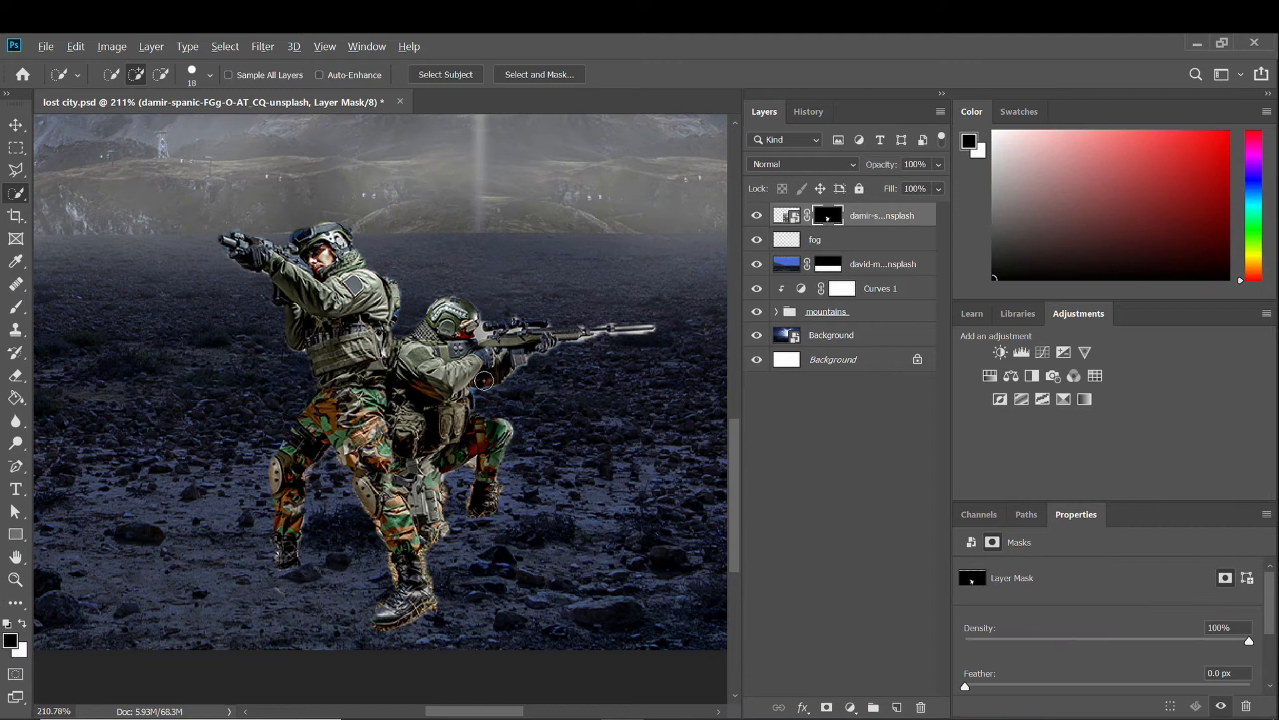
pyautogui.hotkey('ctrl', '0')
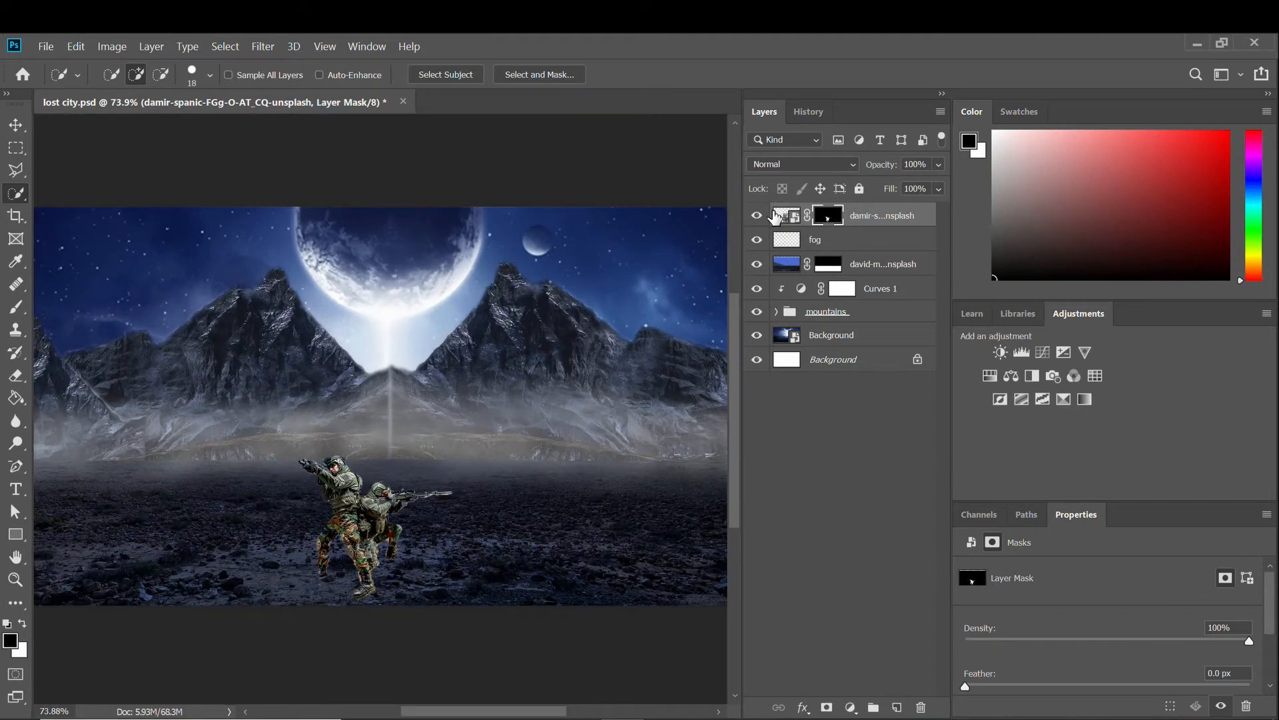
pyautogui.click(776, 215)
# Rasterize the soldiers layer and apply Match Color using lost city.psd's Background layer as source.
pyautogui.rightClick(892, 217)
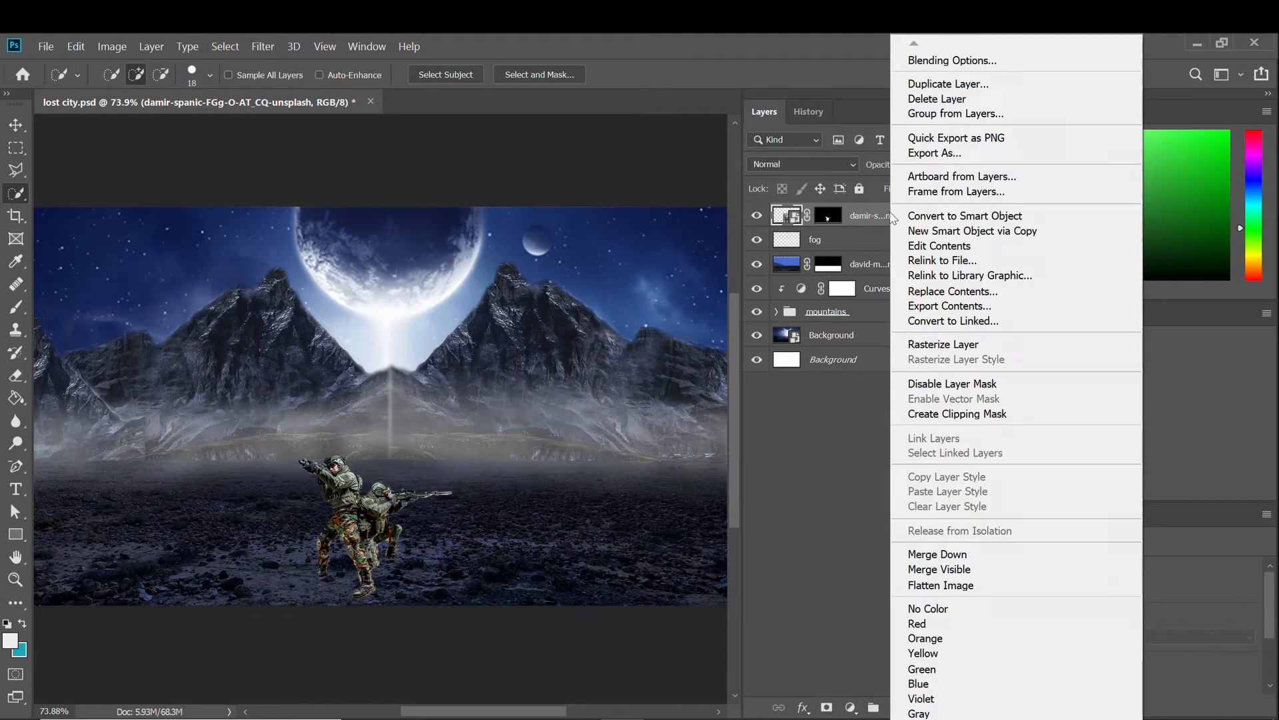
pyautogui.click(953, 346)
pyautogui.click(112, 46)
pyautogui.moveTo(184, 85)
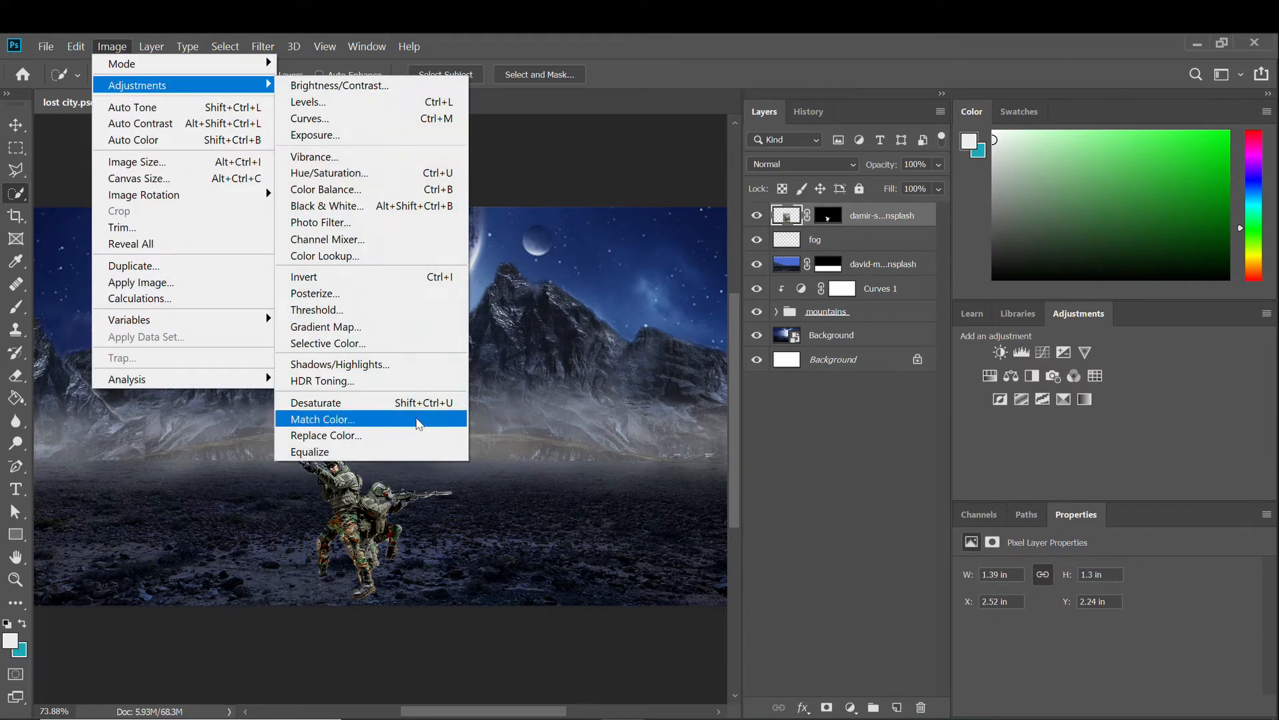
pyautogui.click(417, 419)
pyautogui.click(879, 547)
pyautogui.click(859, 578)
pyautogui.click(878, 573)
pyautogui.click(870, 681)
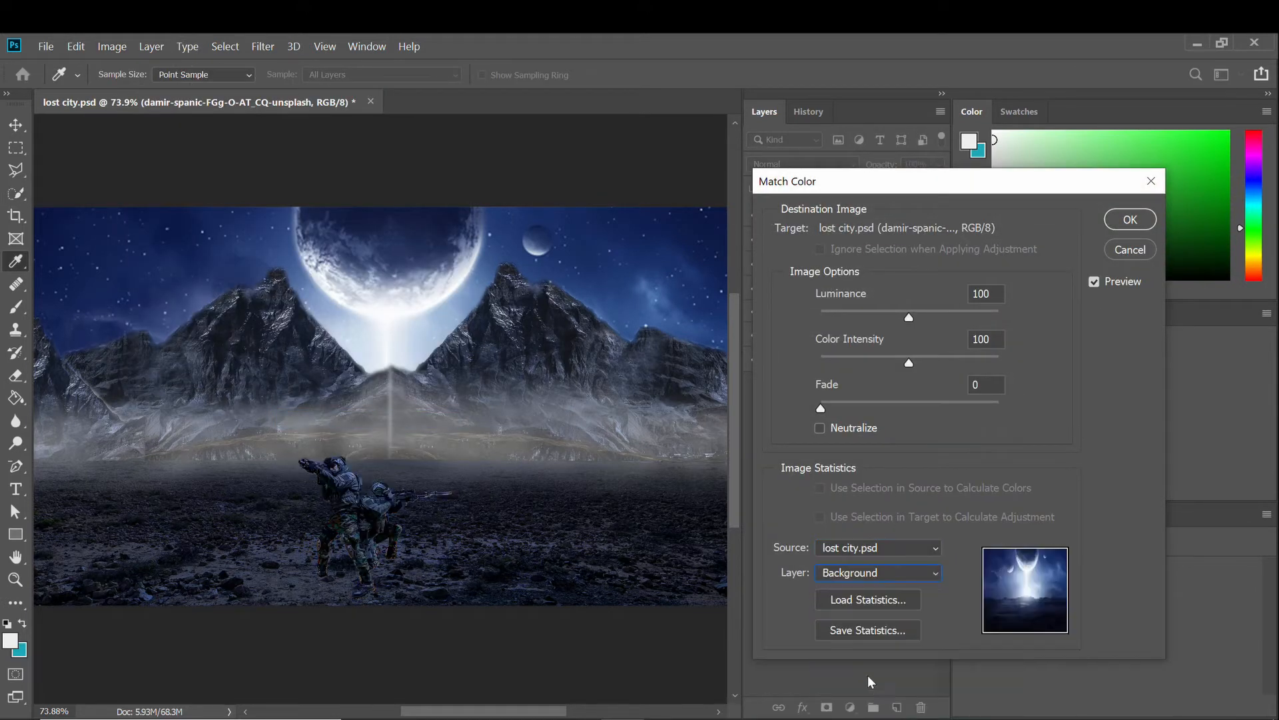
pyautogui.click(1131, 219)
# Inspect the tinted soldiers, switch to the Move tool, and deselect the soldiers layer.
pyautogui.press('w')
pyautogui.scroll(6, 333, 480)
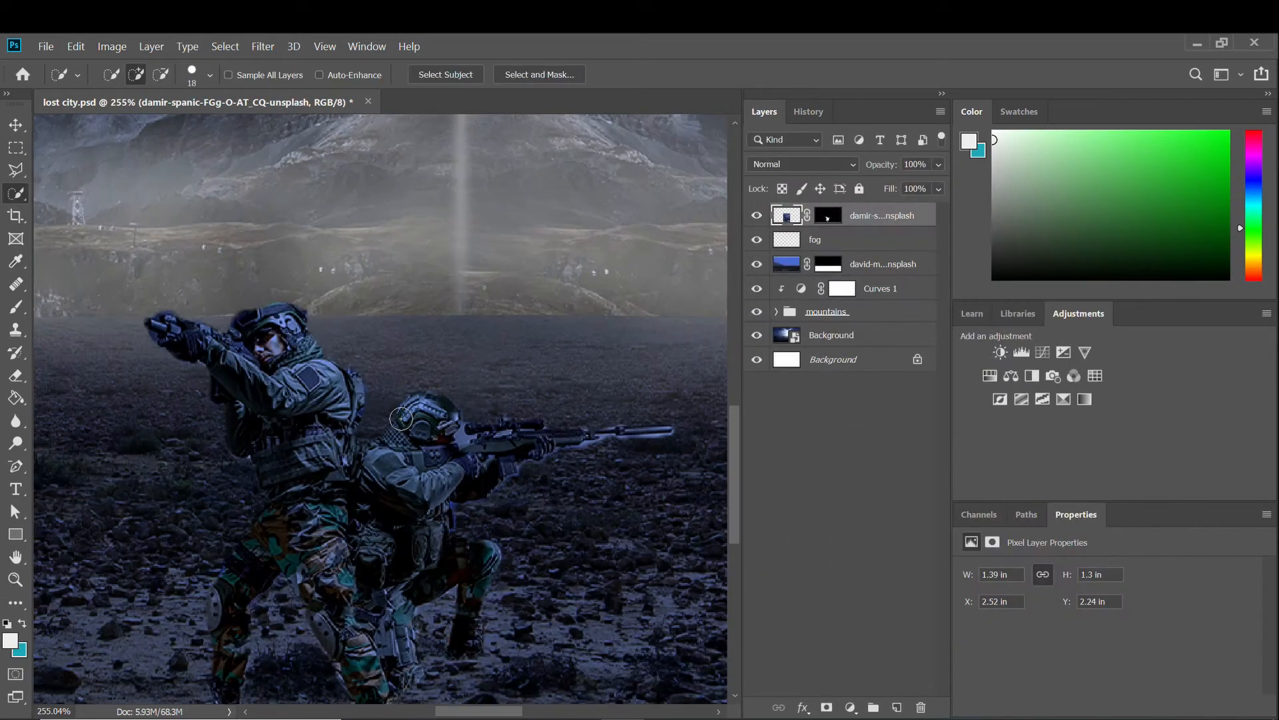
pyautogui.scroll(2, 357, 416)
pyautogui.scroll(-8, 340, 433)
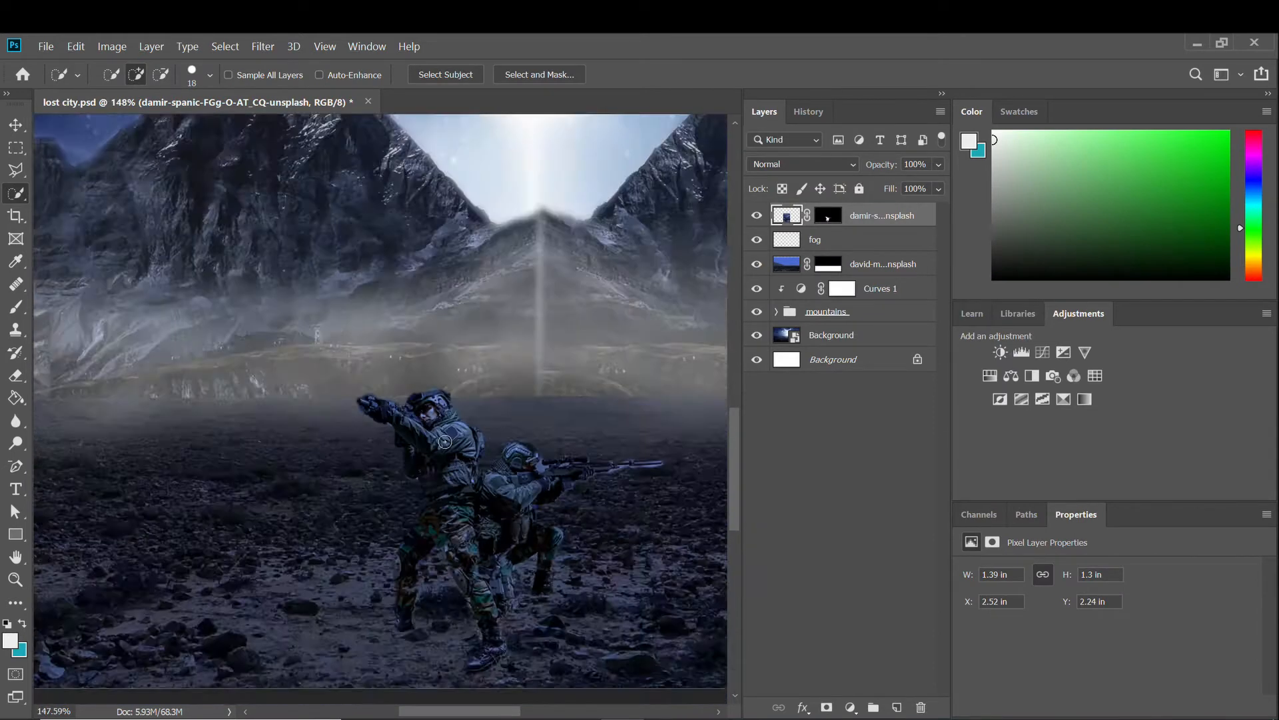
pyautogui.scroll(9, 315, 464)
pyautogui.scroll(-8, 316, 464)
pyautogui.scroll(1, 334, 495)
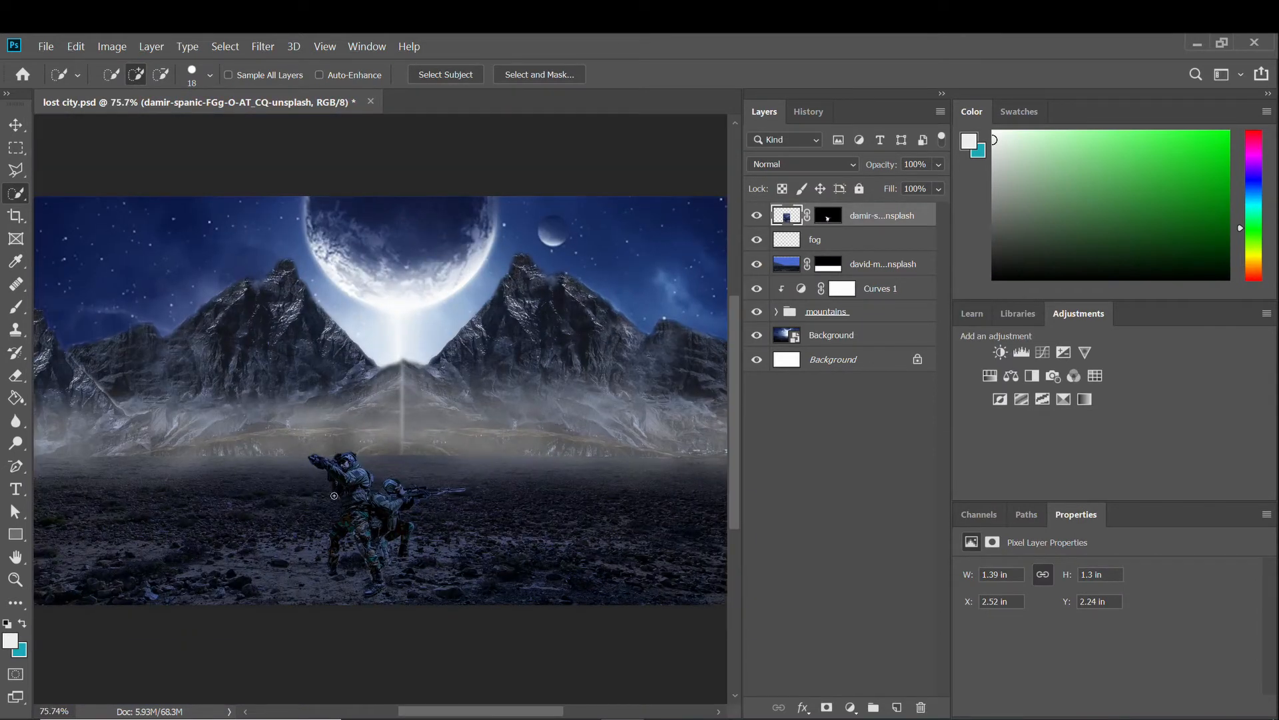
pyautogui.click(15, 125)
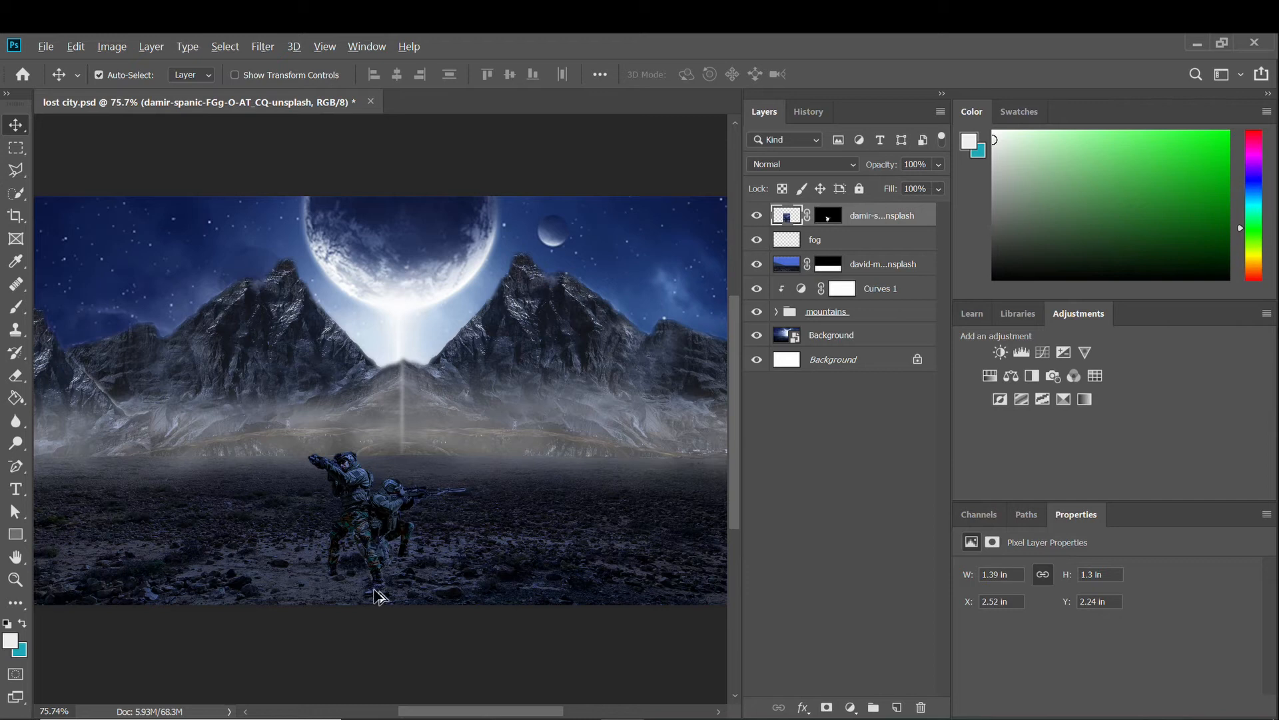
pyautogui.scroll(4, 377, 595)
pyautogui.scroll(-6, 367, 514)
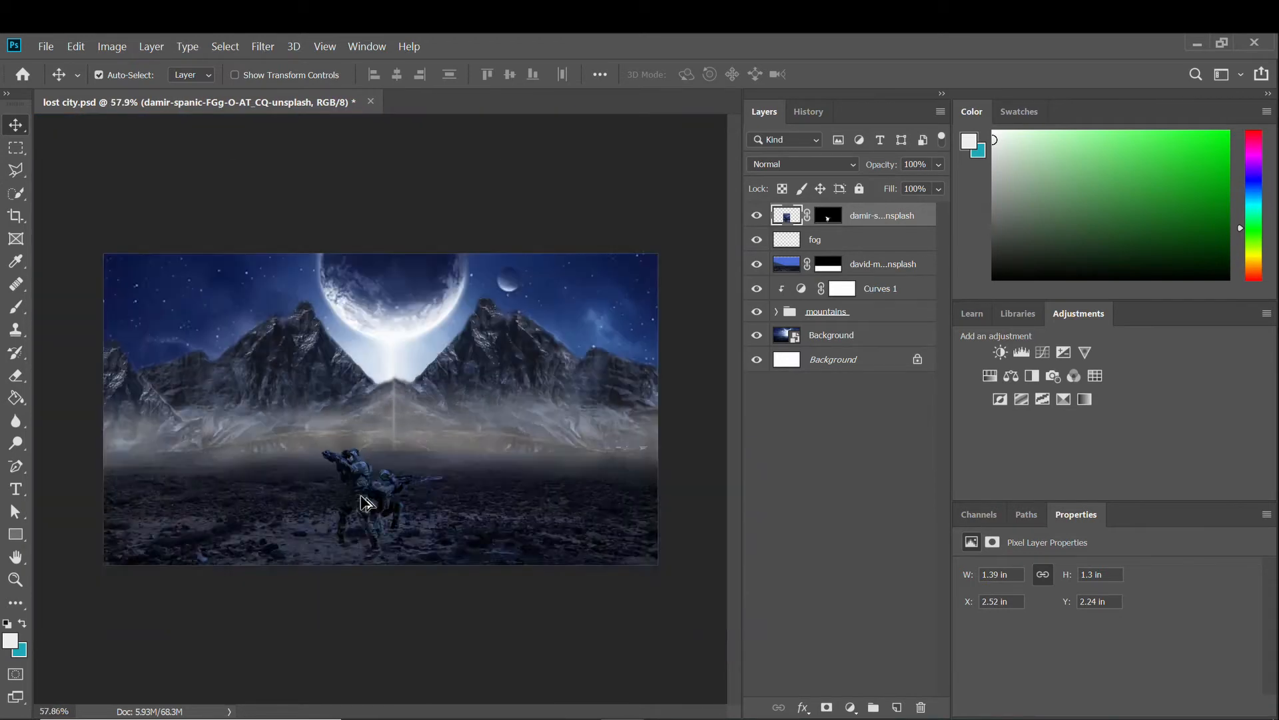
pyautogui.scroll(2, 366, 503)
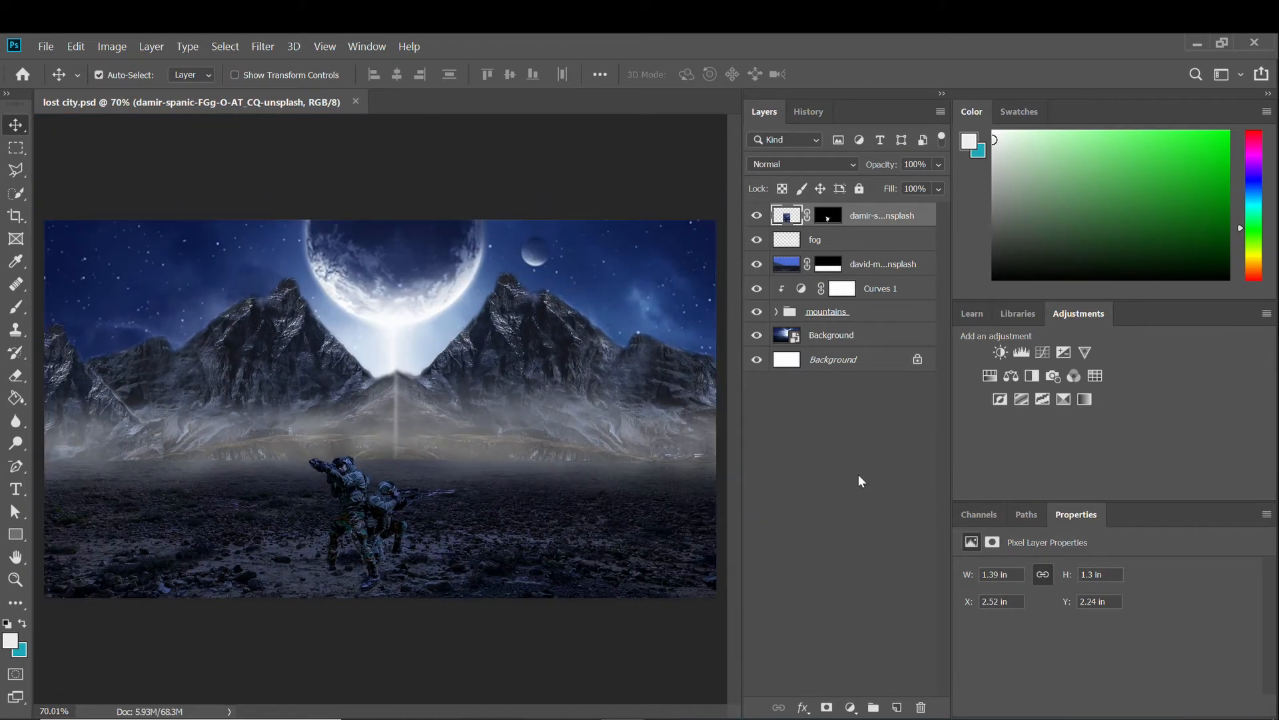
pyautogui.click(859, 481)
# Add a new layer named 'light' just above Background and fill it with black.
pyautogui.click(896, 707)
pyautogui.moveTo(821, 216); pyautogui.dragTo(833, 352)
pyautogui.doubleClick(818, 336)
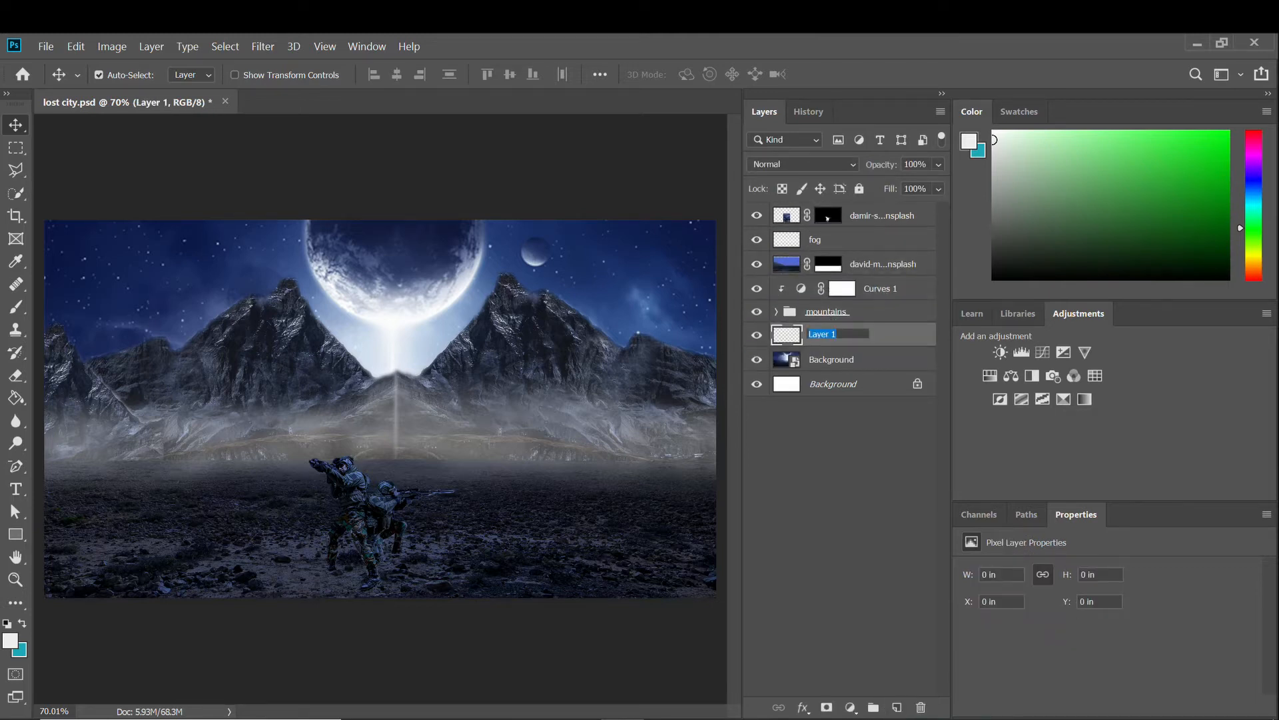
pyautogui.write('light')
pyautogui.press('Return')
pyautogui.click(993, 278)
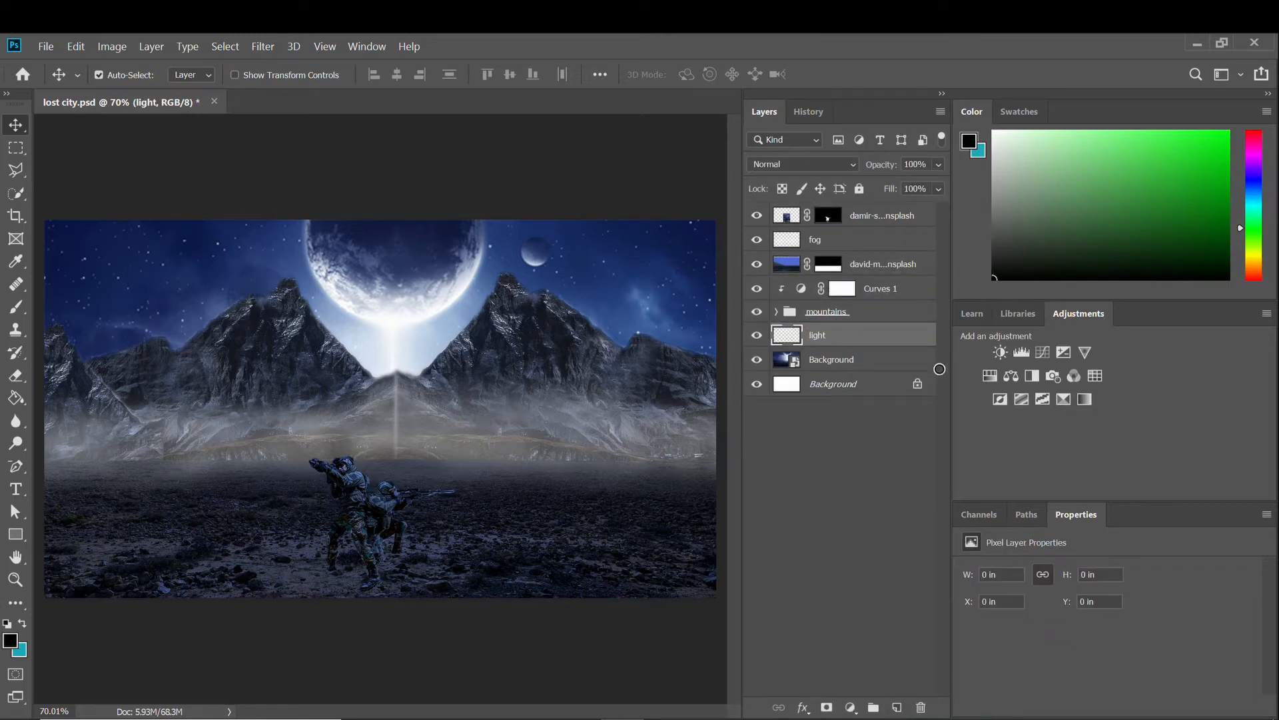
pyautogui.click(15, 398)
pyautogui.click(543, 395)
# Render a centred 105mm Prime lens flare on the light layer and blend it as Color Dodge.
pyautogui.click(262, 46)
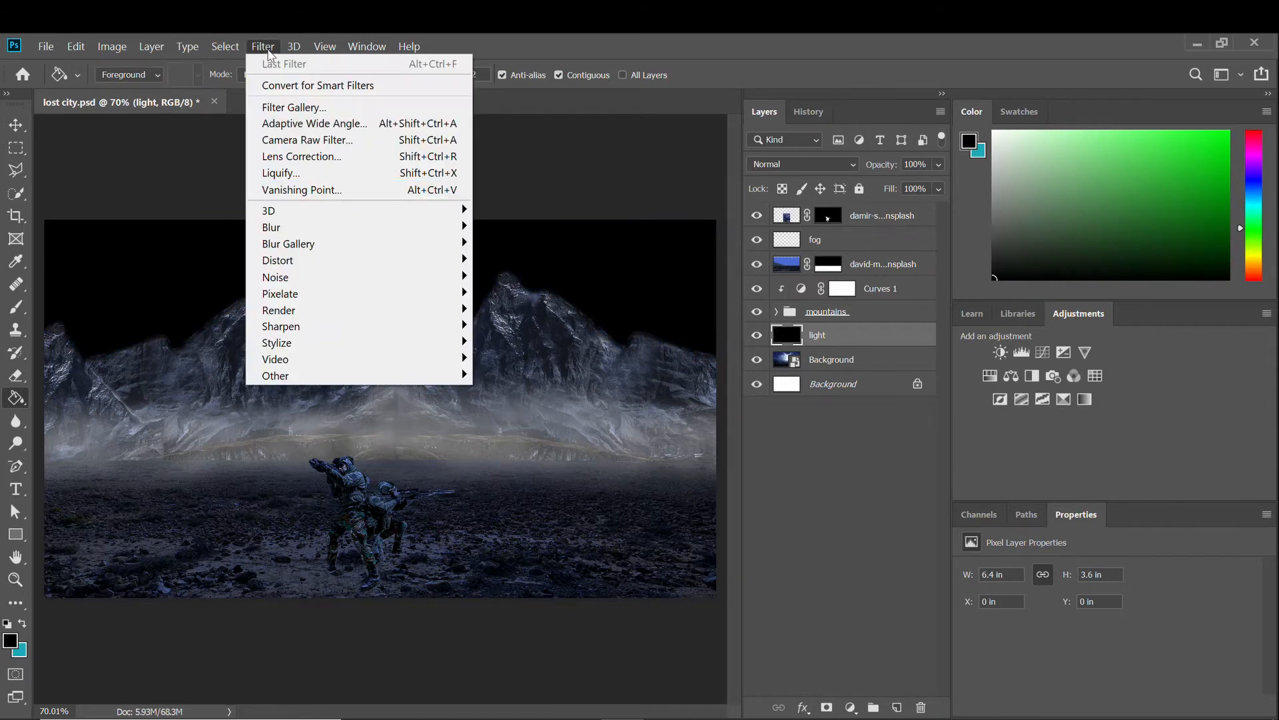
pyautogui.moveTo(346, 309)
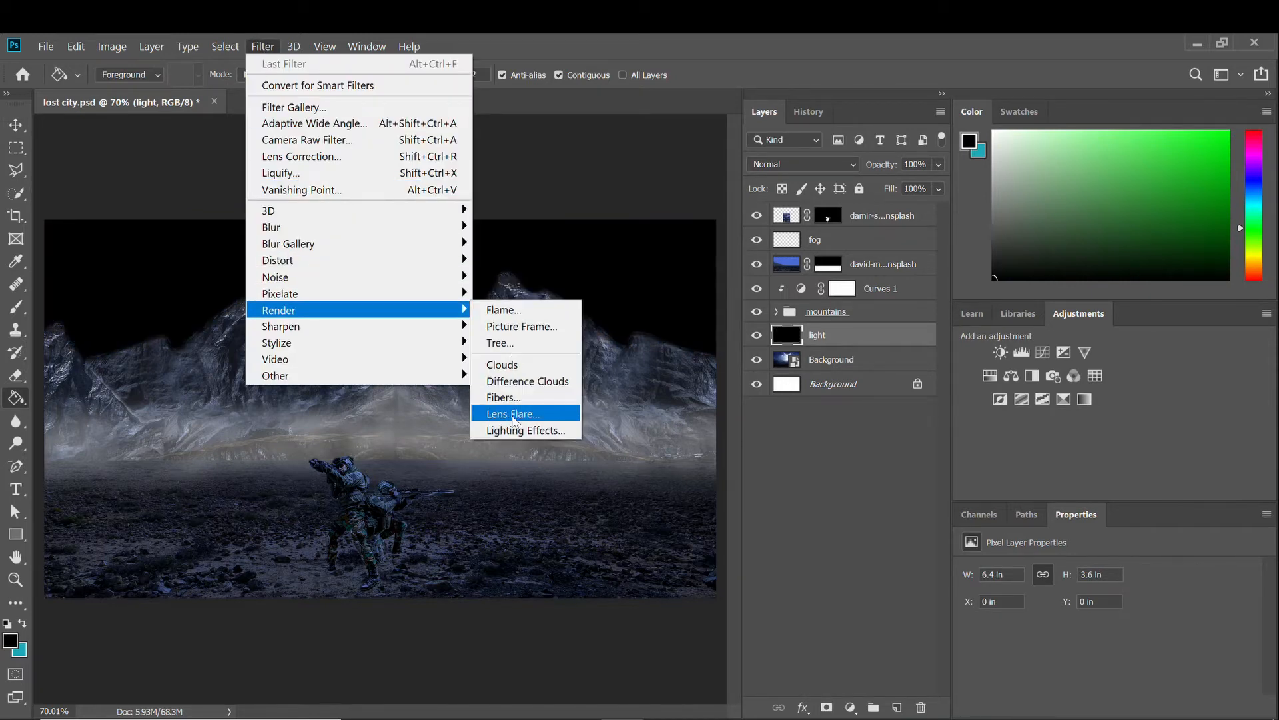
pyautogui.click(513, 414)
pyautogui.click(441, 458)
pyautogui.click(447, 473)
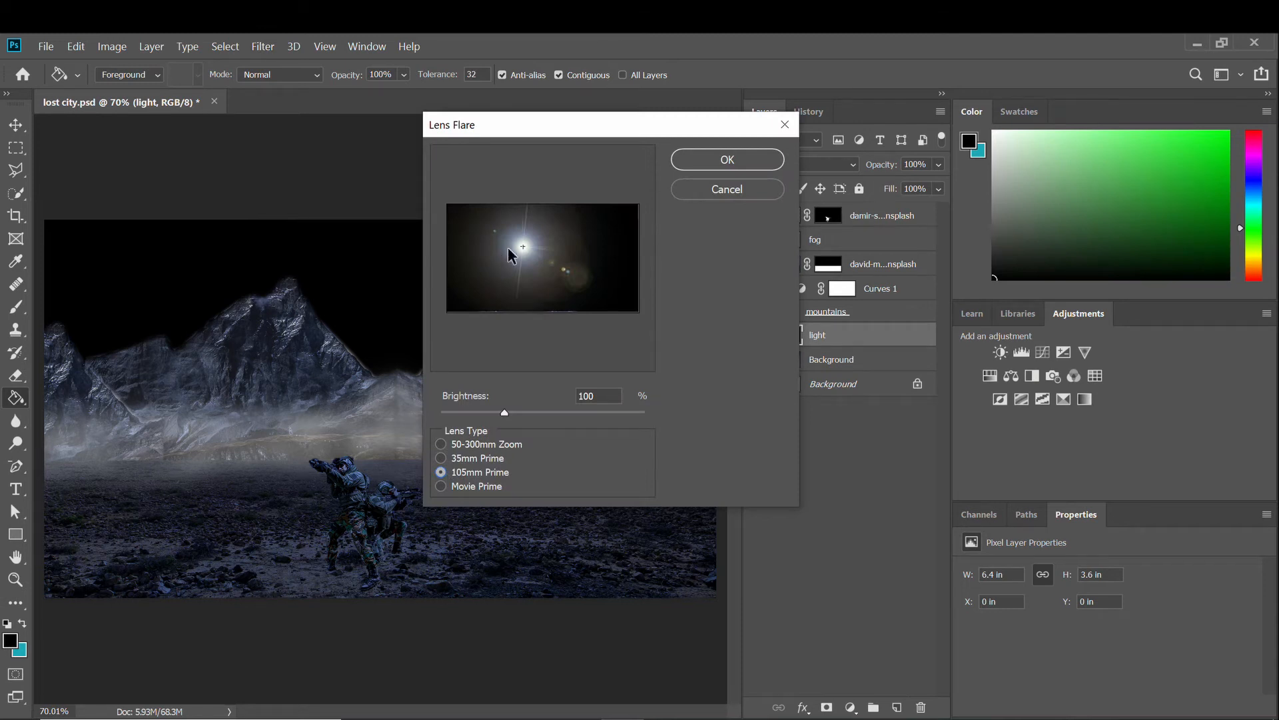
pyautogui.moveTo(508, 247); pyautogui.dragTo(542, 259)
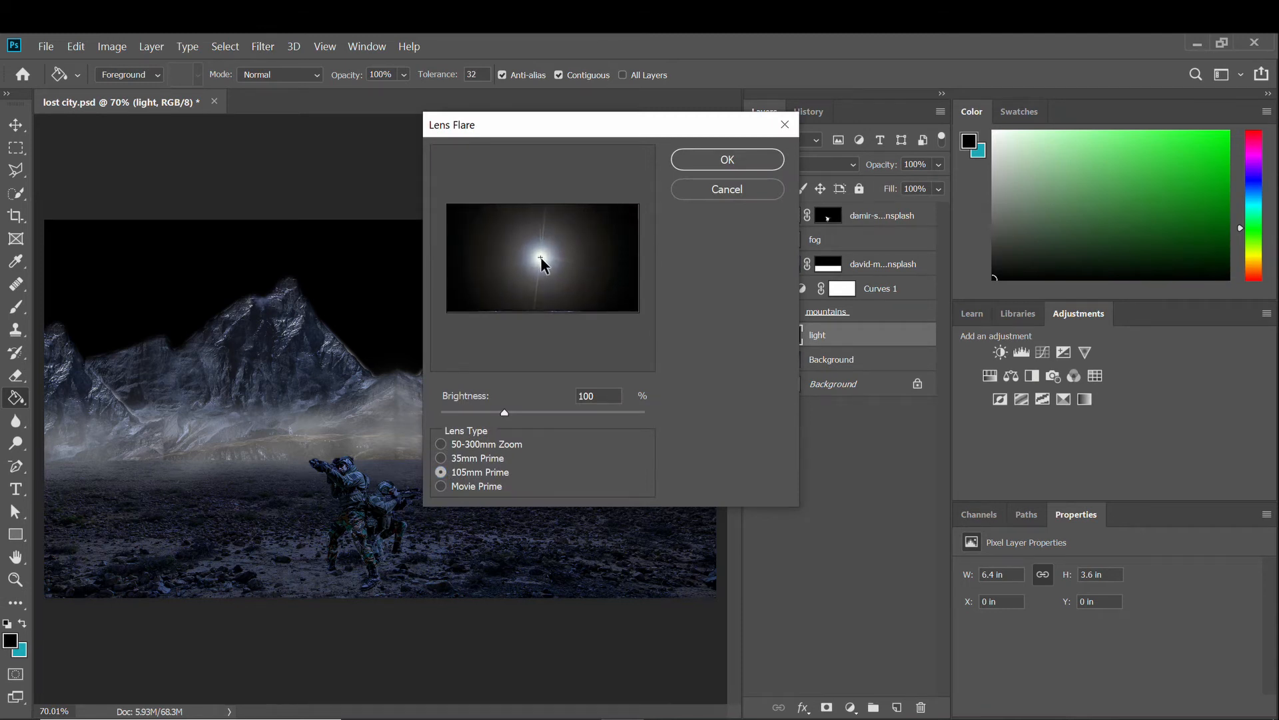
pyautogui.click(720, 162)
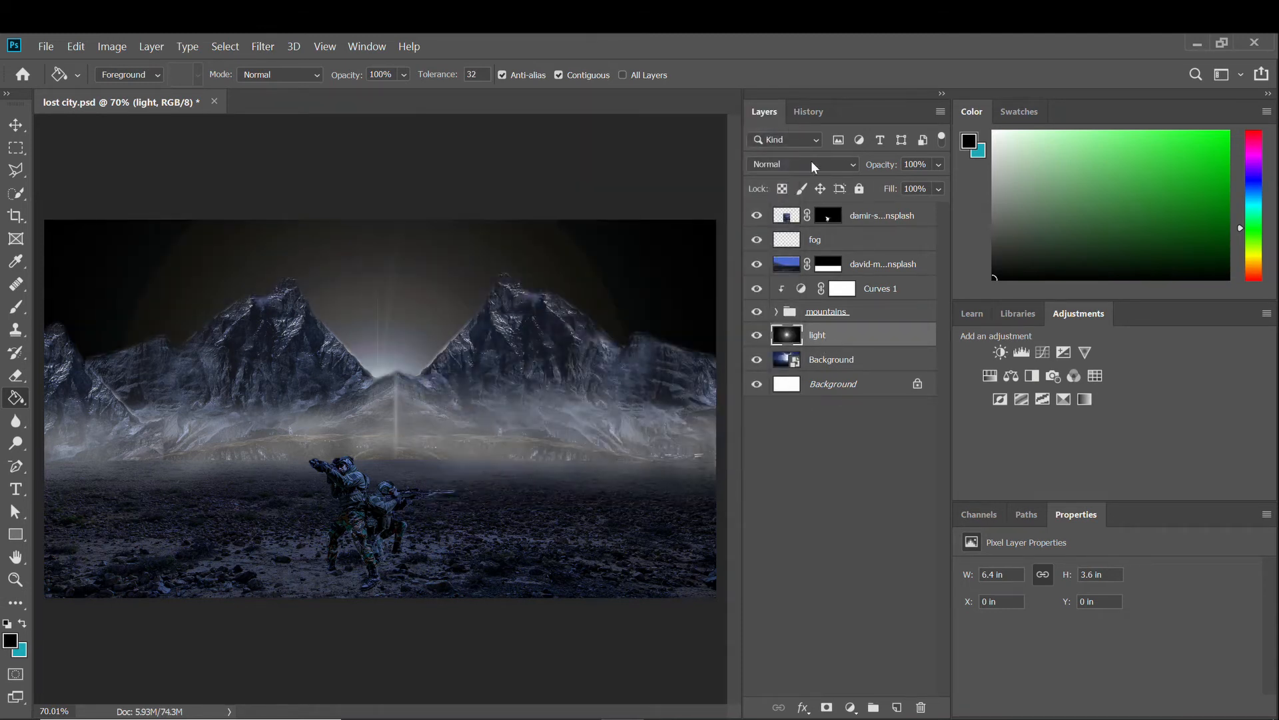
pyautogui.click(812, 166)
pyautogui.click(808, 343)
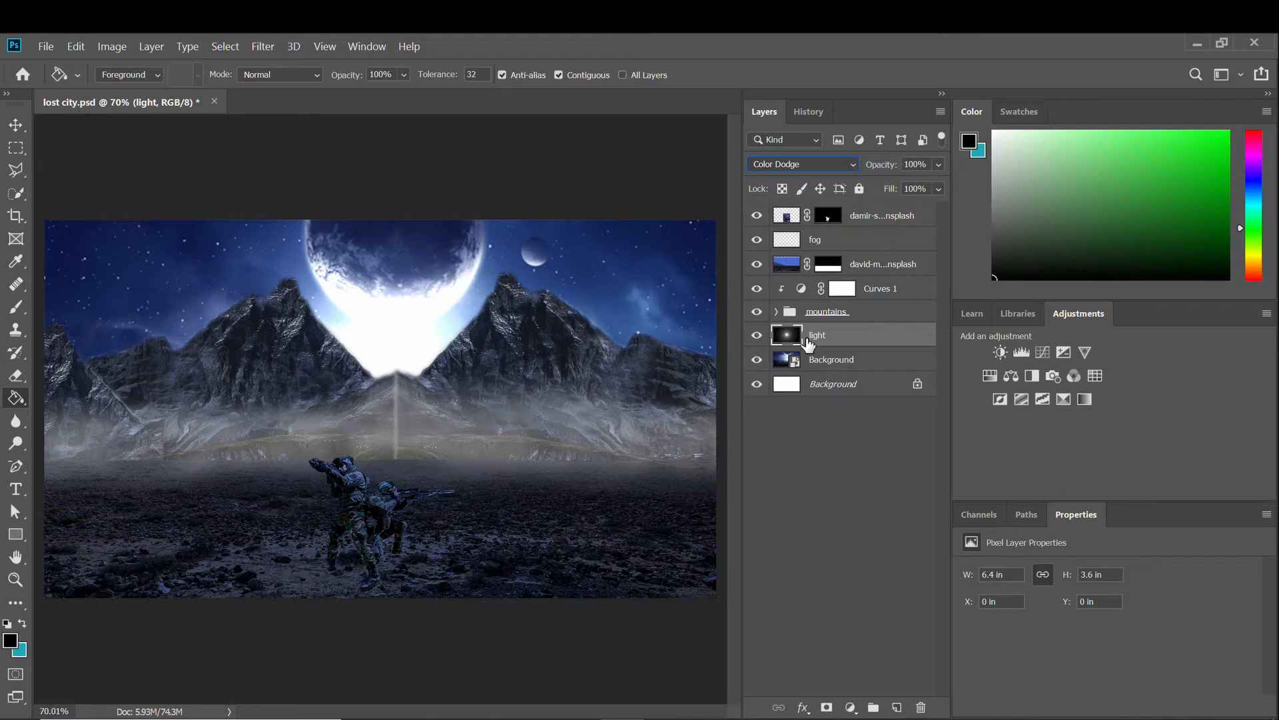
# Enlarge the flare to about 184% and position it behind the peaks.
pyautogui.click(17, 125)
pyautogui.moveTo(402, 403); pyautogui.dragTo(402, 339)
pyautogui.hotkey('ctrl', 'z')
pyautogui.click(803, 338)
pyautogui.hotkey('ctrl', 't')
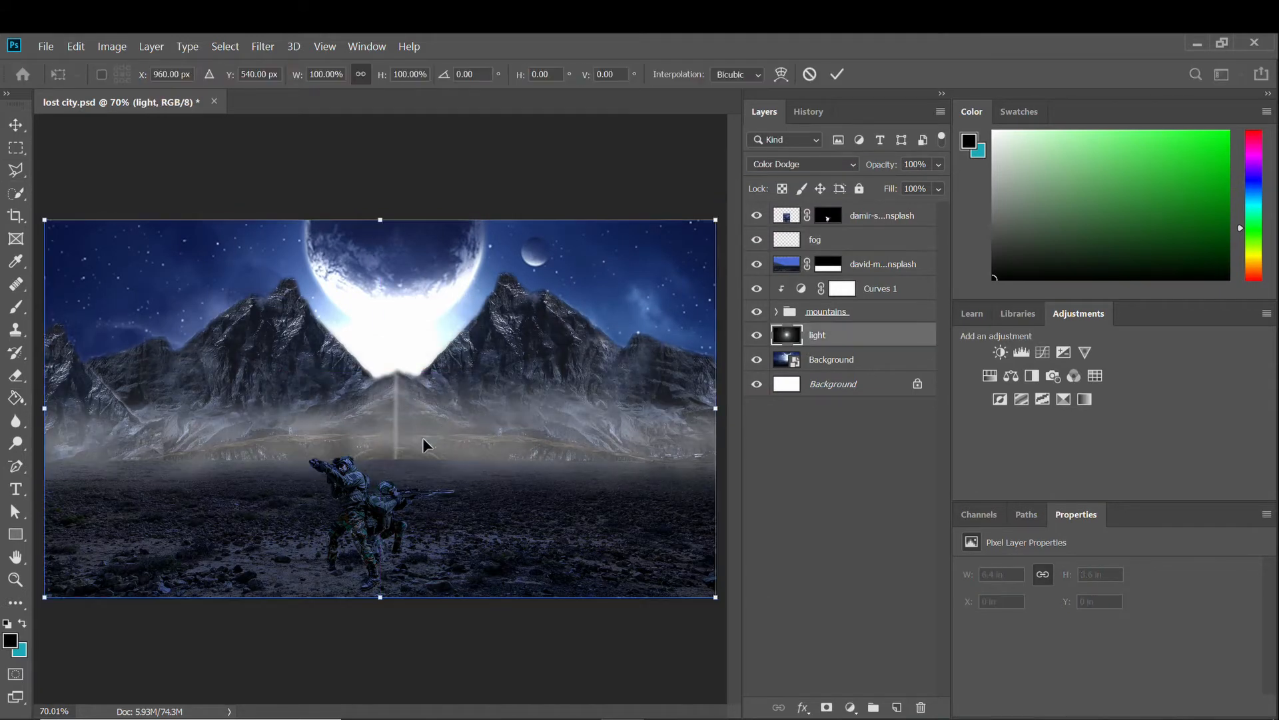
pyautogui.moveTo(394, 417); pyautogui.dragTo(400, 300)
pyautogui.hotkey('ctrl', '-')
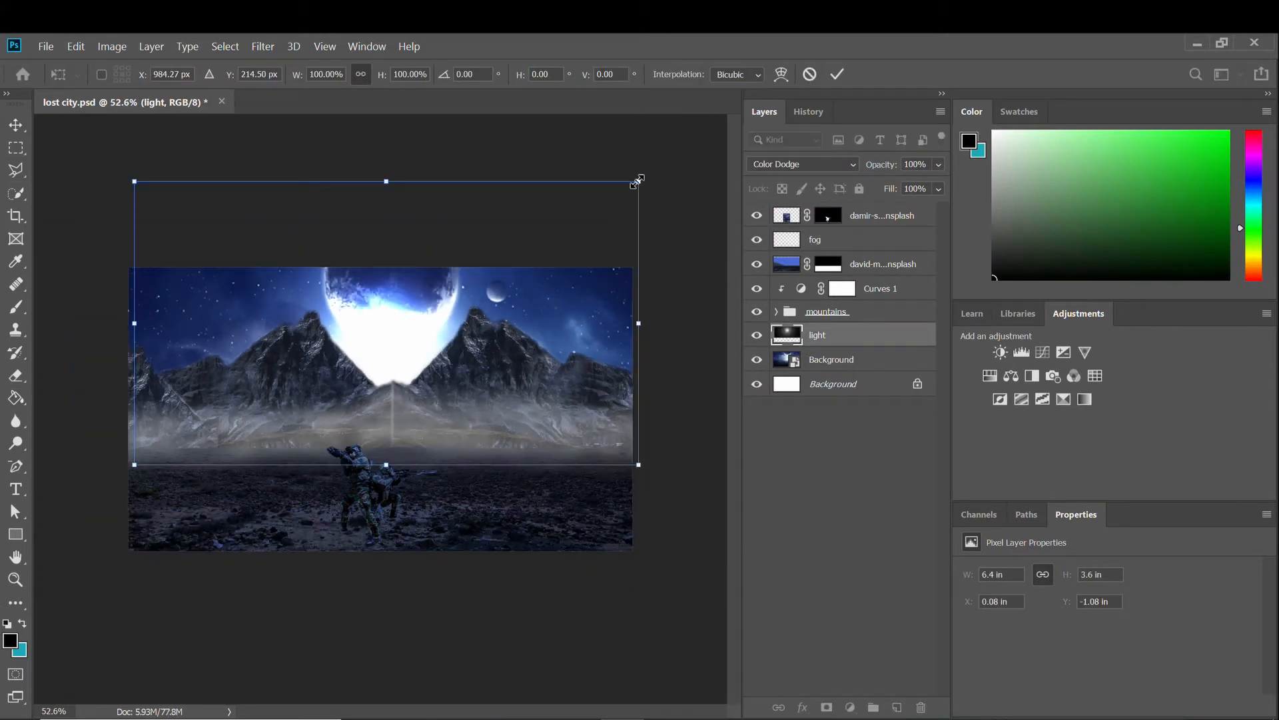
pyautogui.moveTo(637, 181); pyautogui.dragTo(1000, 83)
pyautogui.moveTo(481, 288); pyautogui.dragTo(278, 406)
pyautogui.scroll(2, 393, 350)
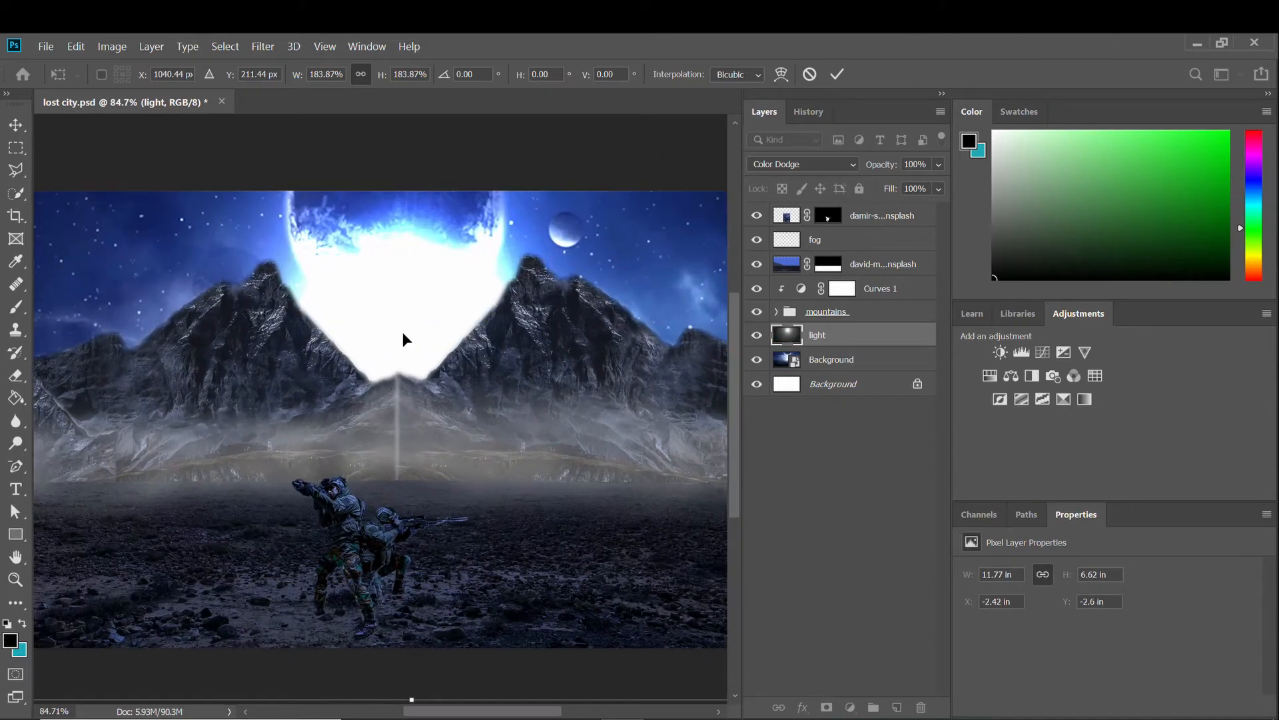
pyautogui.press('Return')
# Compare the glow on and off and set the light layer's opacity to 60%.
pyautogui.scroll(-2, 406, 340)
pyautogui.scroll(1, 400, 350)
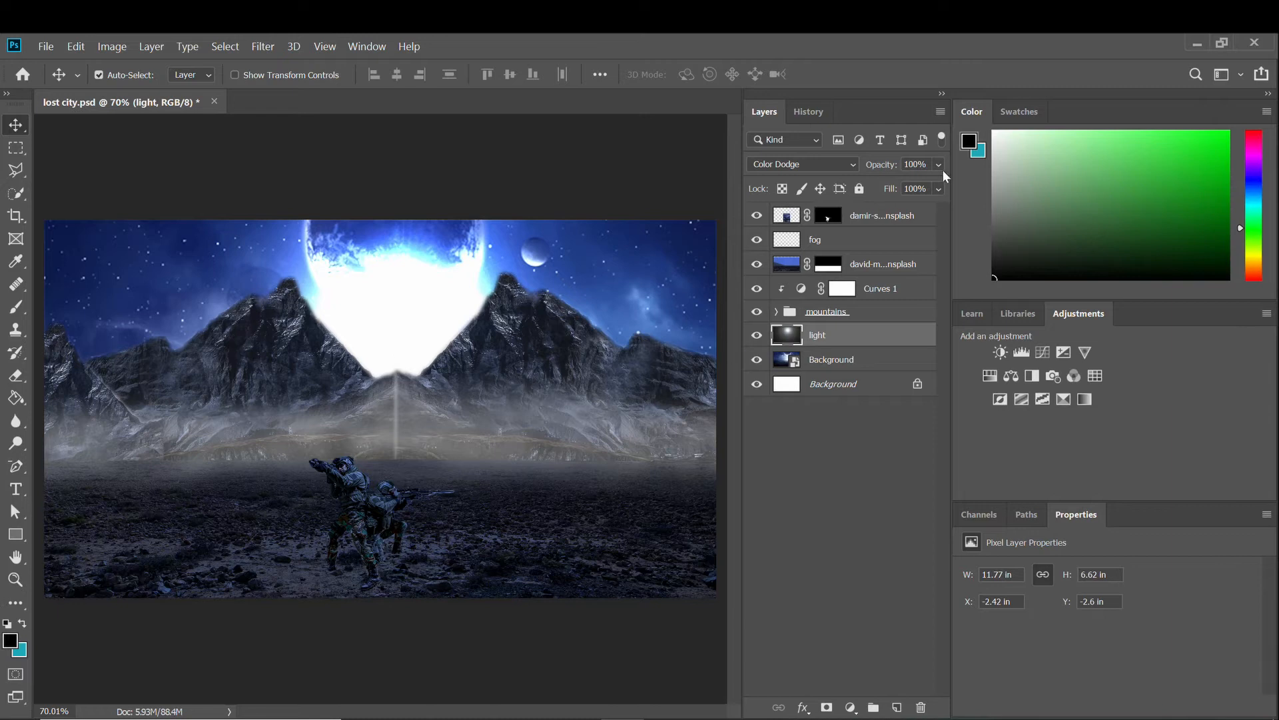
pyautogui.moveTo(944, 172); pyautogui.dragTo(890, 196)
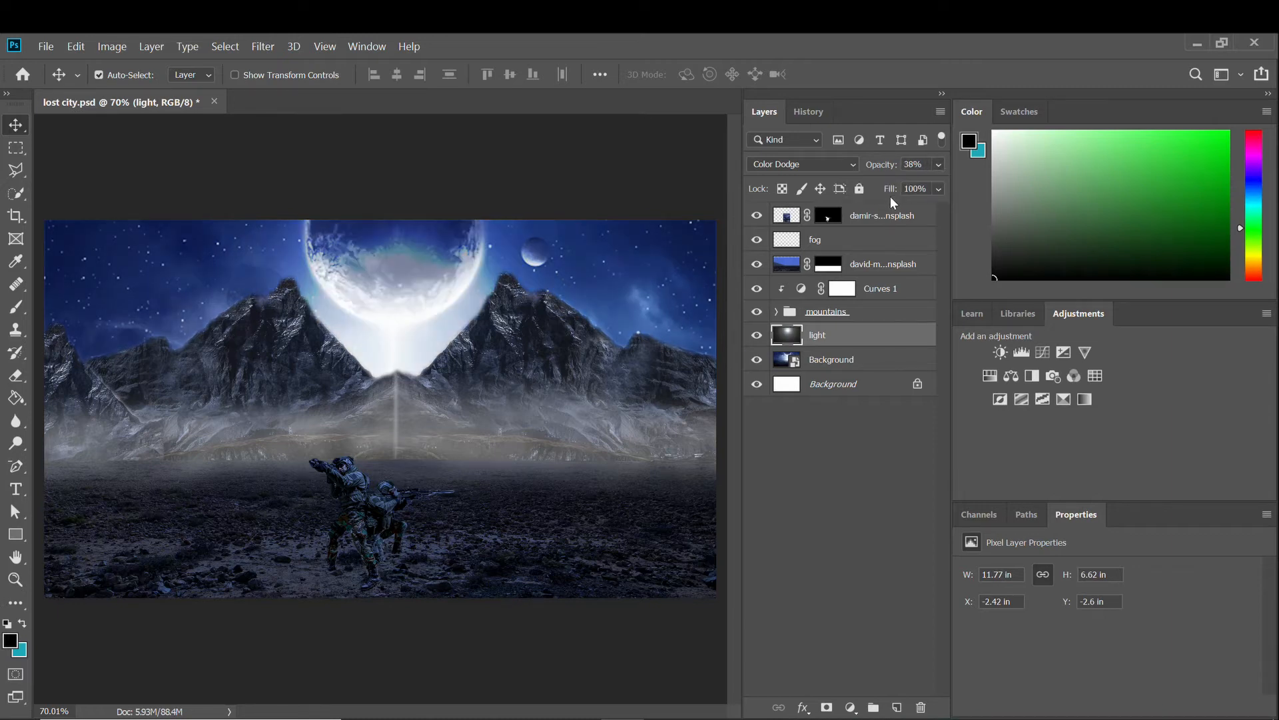
pyautogui.click(757, 336)
pyautogui.click(757, 336)
pyautogui.click(757, 336)
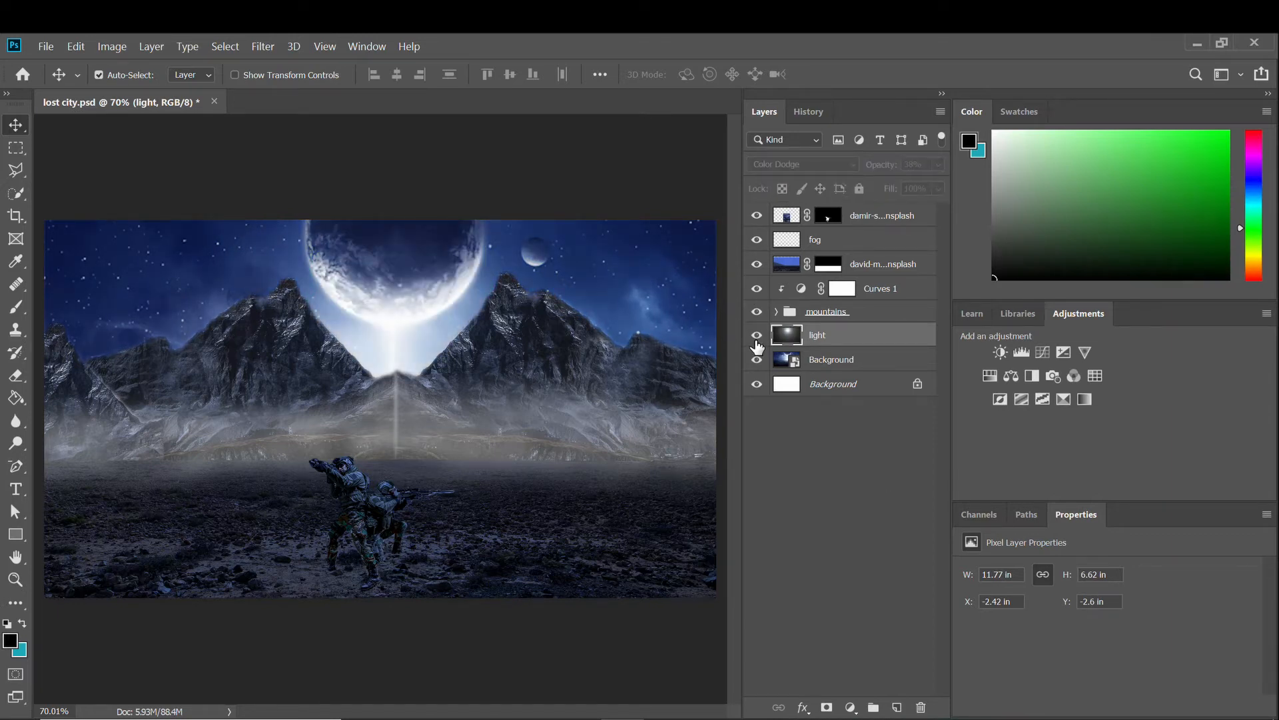
pyautogui.click(757, 336)
pyautogui.click(757, 336)
pyautogui.click(757, 336)
pyautogui.moveTo(915, 180); pyautogui.dragTo(922, 174)
pyautogui.click(757, 335)
pyautogui.click(757, 336)
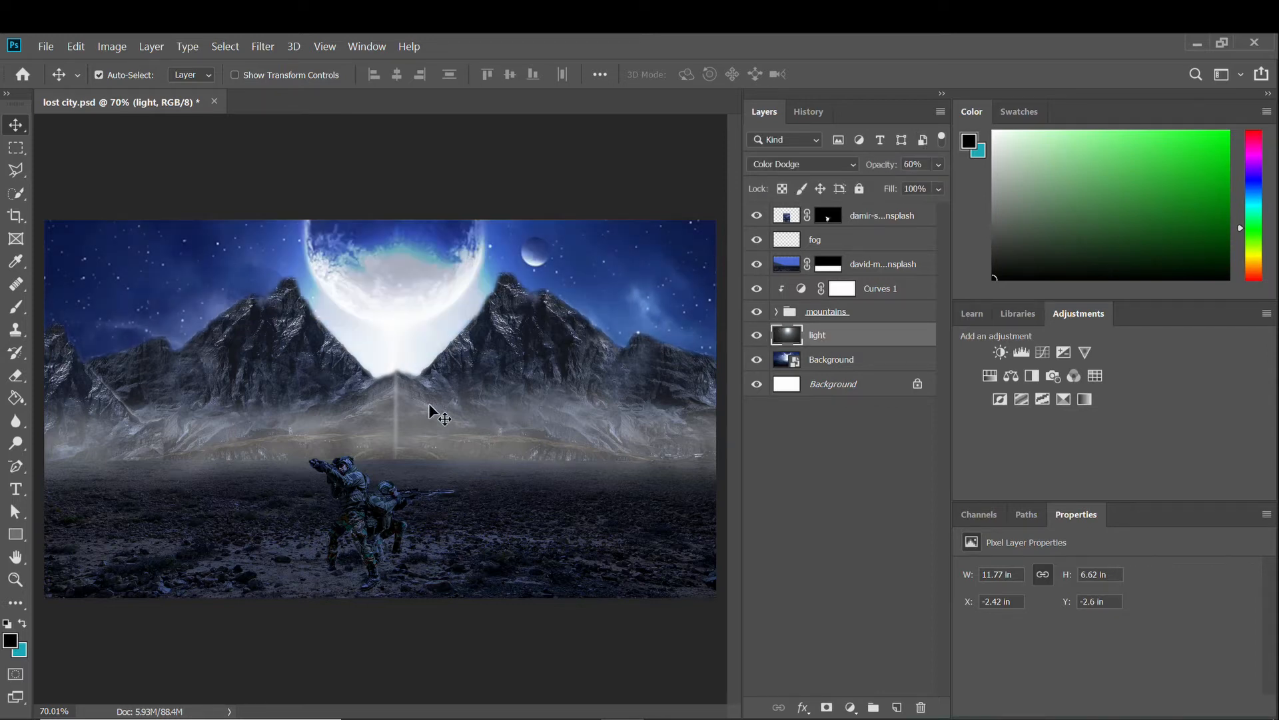
pyautogui.scroll(-1, 430, 414)
pyautogui.click(897, 707)
# Rename the new layer to 'light rays'.
pyautogui.doubleClick(821, 335)
pyautogui.write('light')
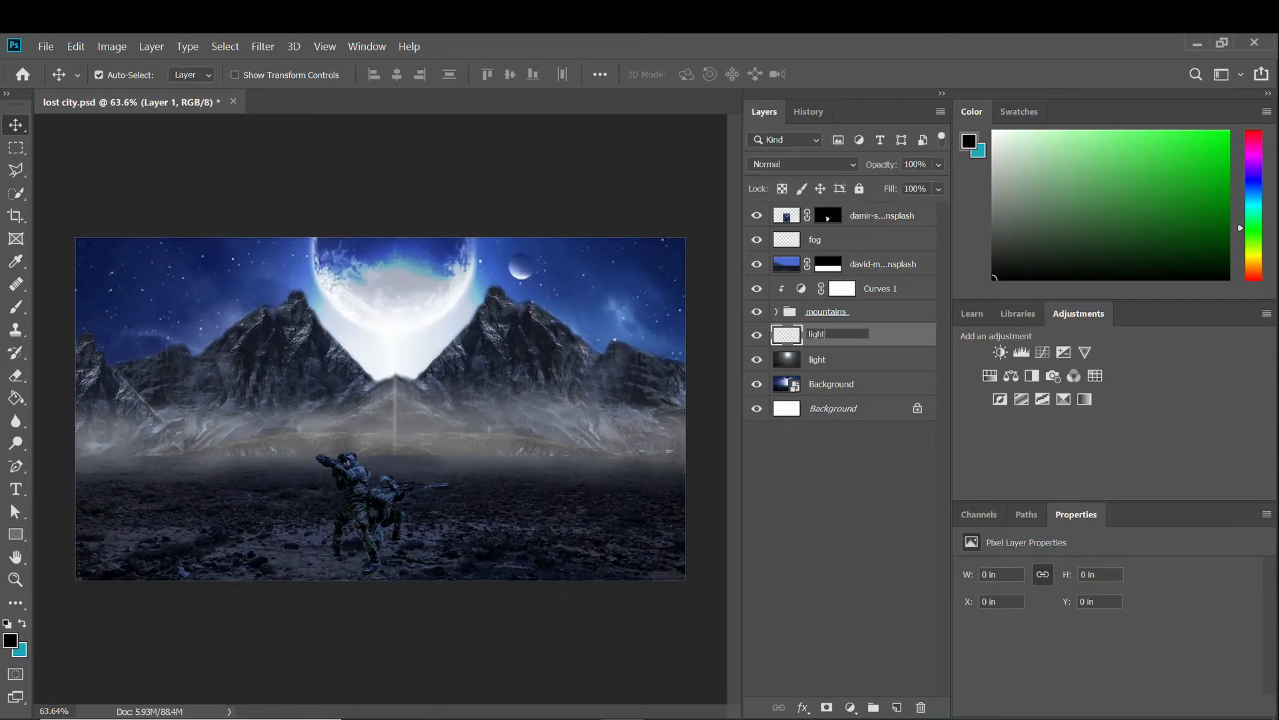
pyautogui.write(' rays')
pyautogui.press('Return')
pyautogui.scroll(1, 587, 433)
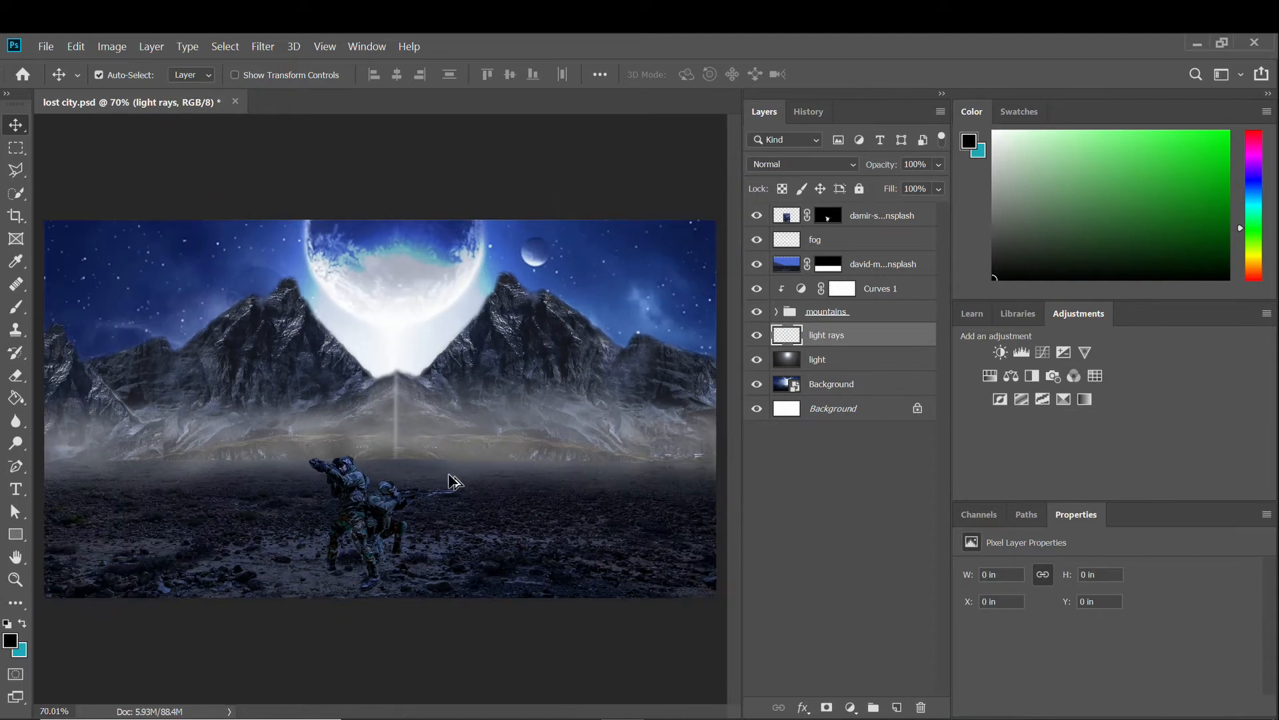
pyautogui.scroll(1, 473, 466)
# Paint teal glow at the beam base with a soft brush and move light rays to the top.
pyautogui.click(16, 307)
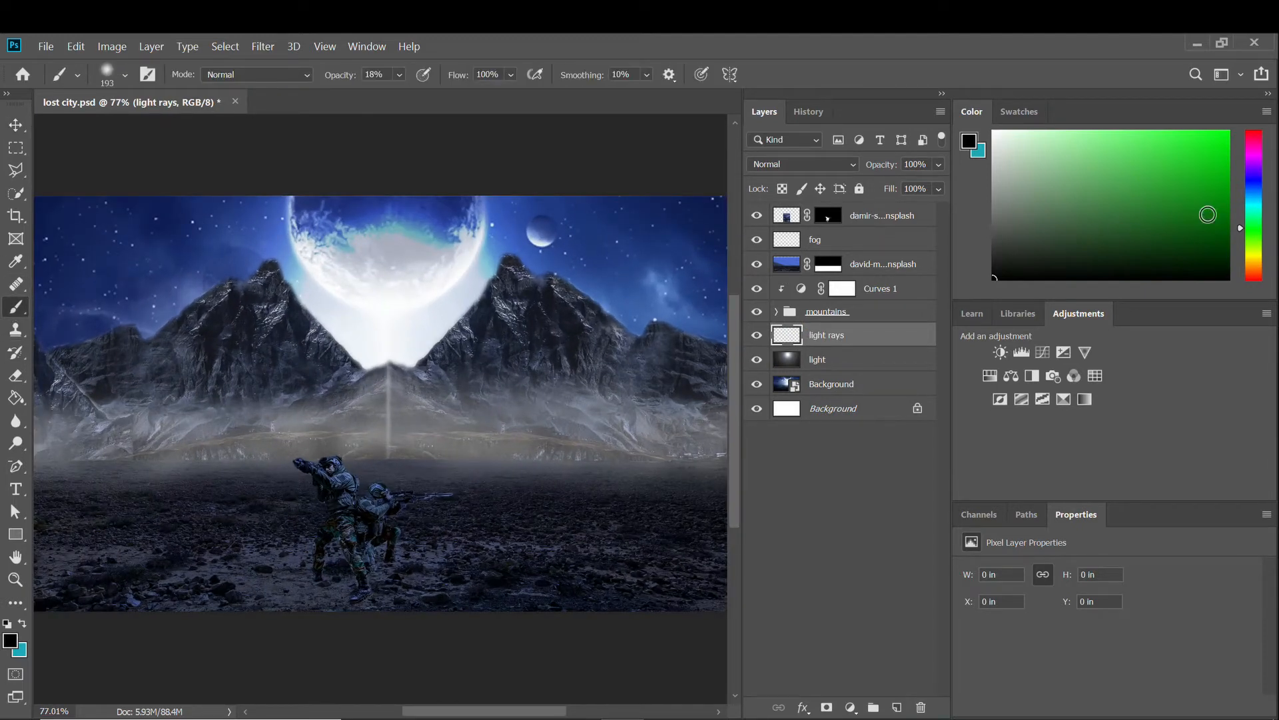
pyautogui.click(1208, 200)
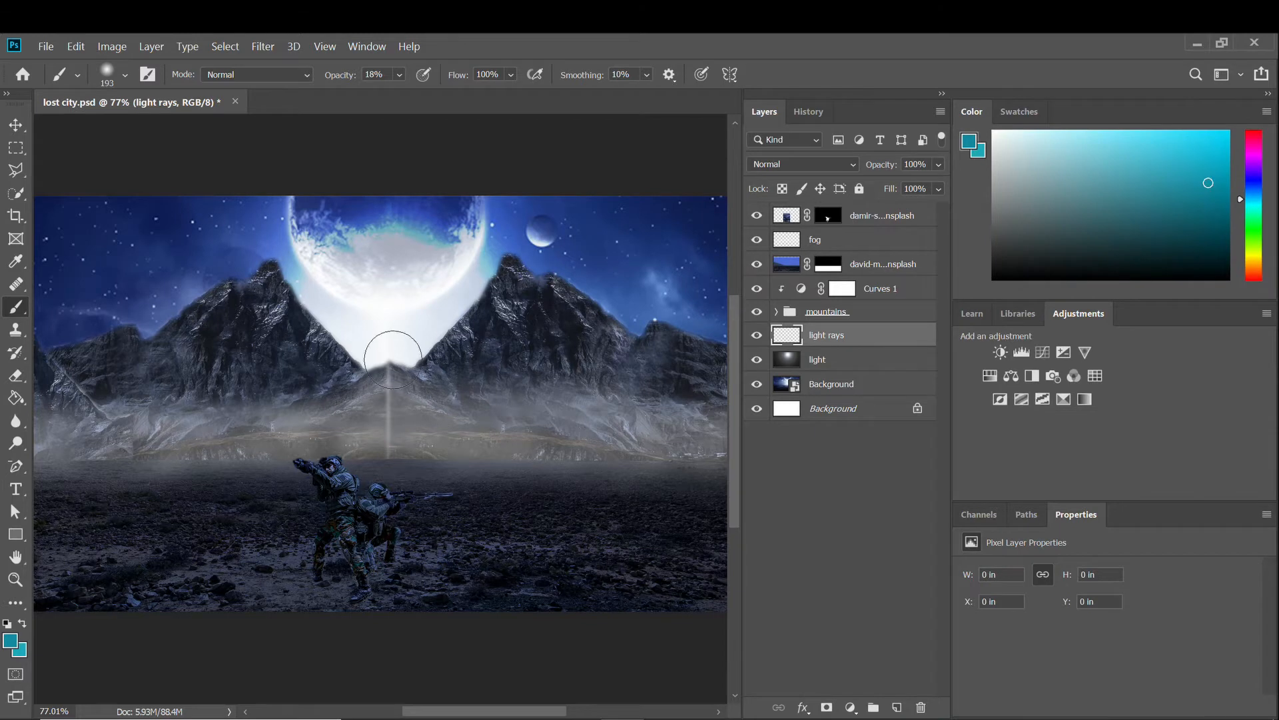
pyautogui.moveTo(393, 360)
pyautogui.mouseDown()
pyautogui.moveTo(371, 342)
pyautogui.moveTo(414, 337)
pyautogui.mouseUp()
pyautogui.moveTo(850, 337); pyautogui.dragTo(857, 214)
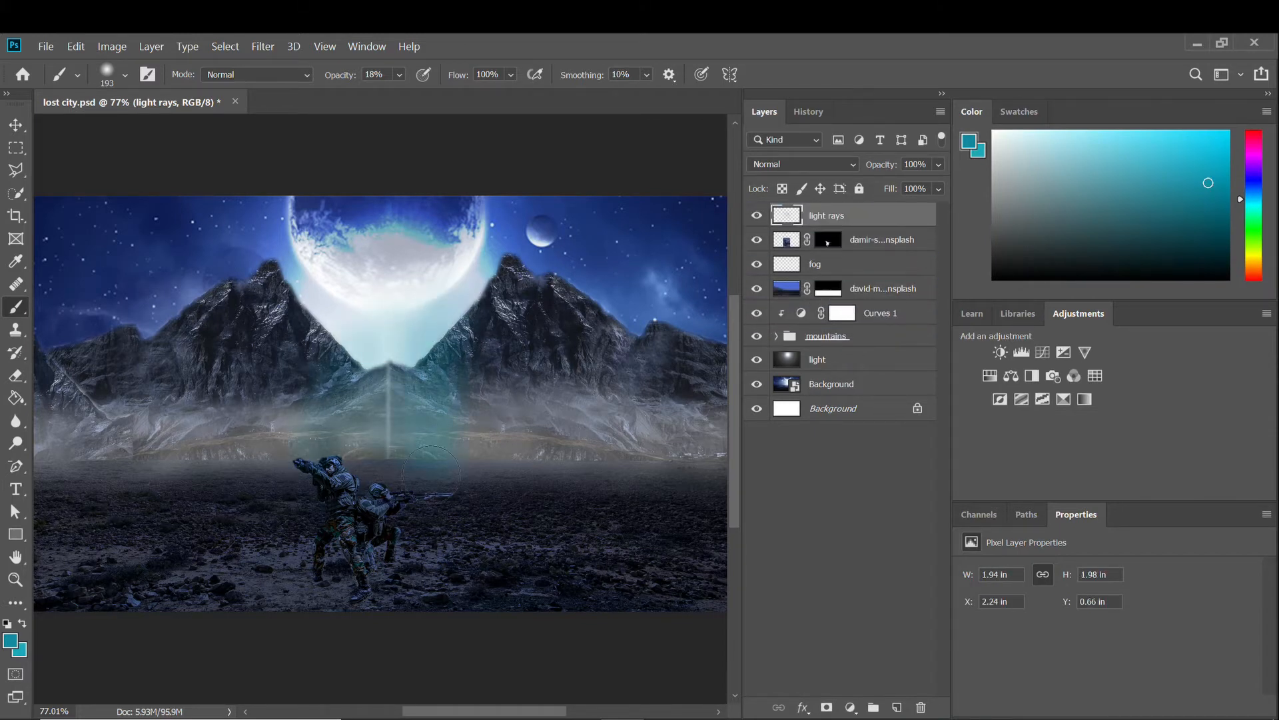
# Brush soft teal glow over the mountain slopes, the foreground fog and around the soldiers.
pyautogui.moveTo(360, 327); pyautogui.dragTo(293, 353)
pyautogui.moveTo(459, 293)
pyautogui.mouseDown()
pyautogui.moveTo(482, 492)
pyautogui.moveTo(495, 338)
pyautogui.mouseUp()
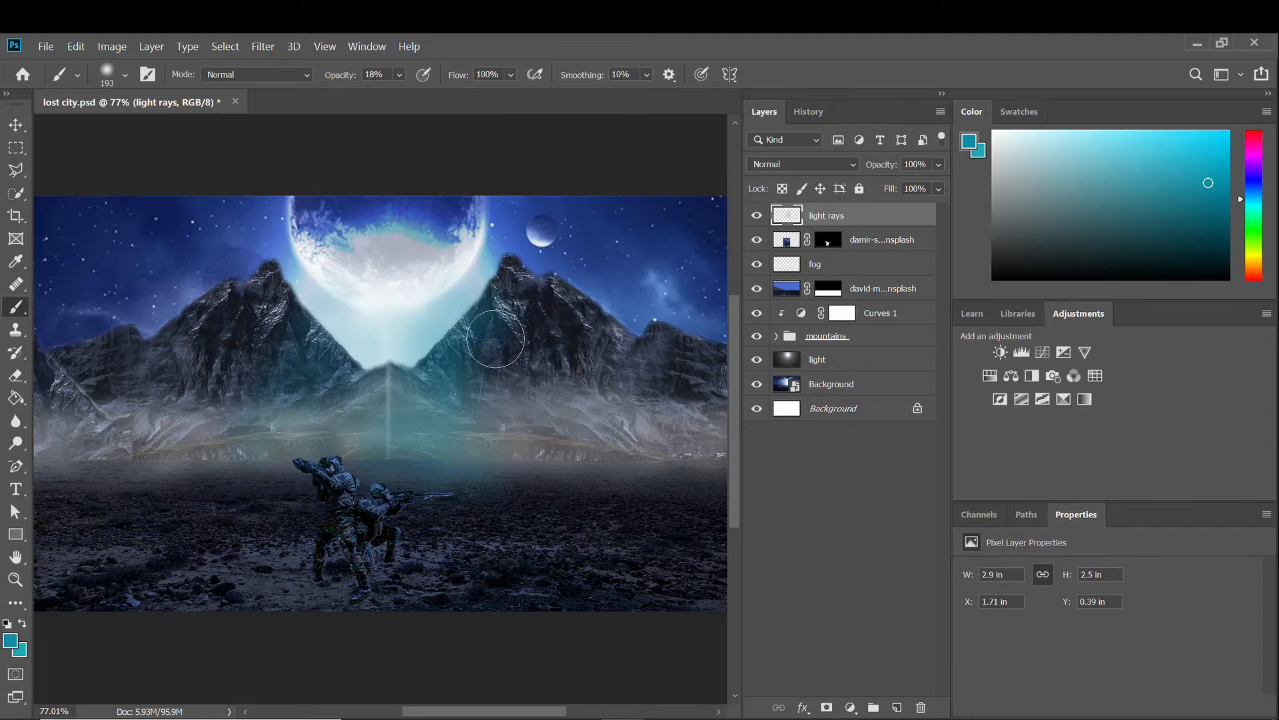
pyautogui.moveTo(170, 492)
pyautogui.mouseDown()
pyautogui.moveTo(242, 451)
pyautogui.moveTo(296, 443)
pyautogui.moveTo(487, 476)
pyautogui.mouseUp()
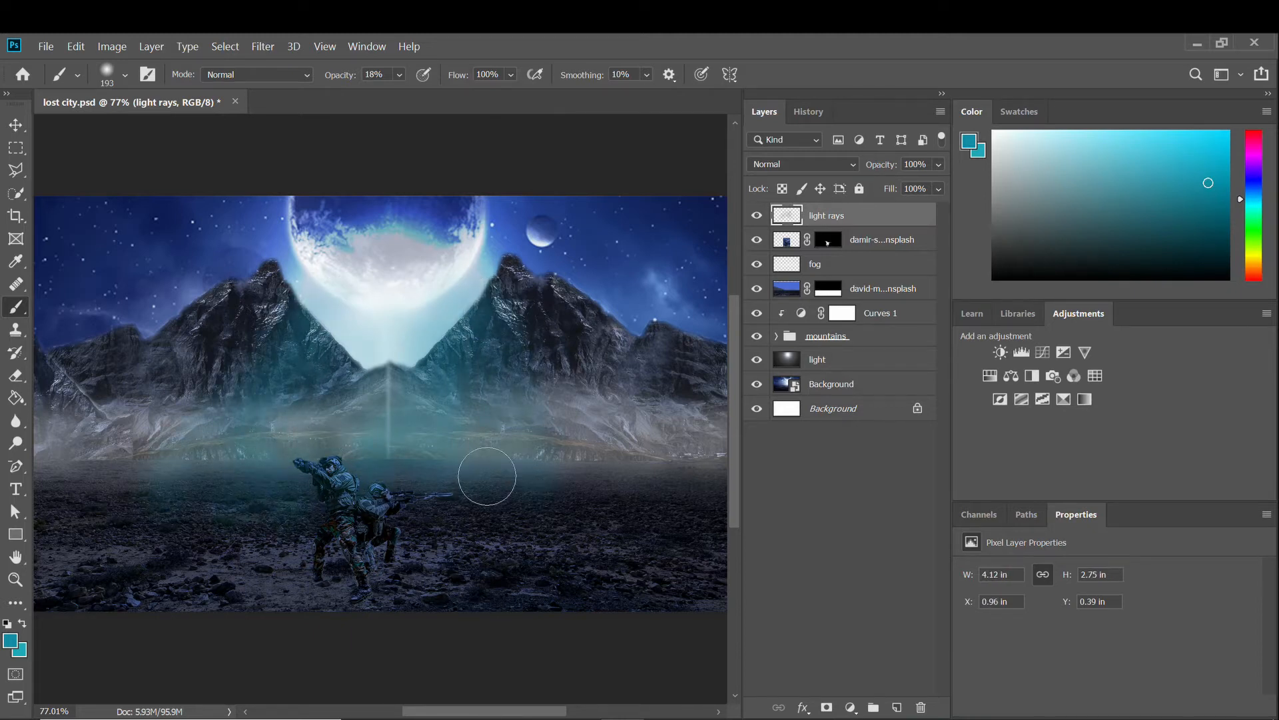
pyautogui.scroll(3, 487, 476)
pyautogui.scroll(-3, 398, 486)
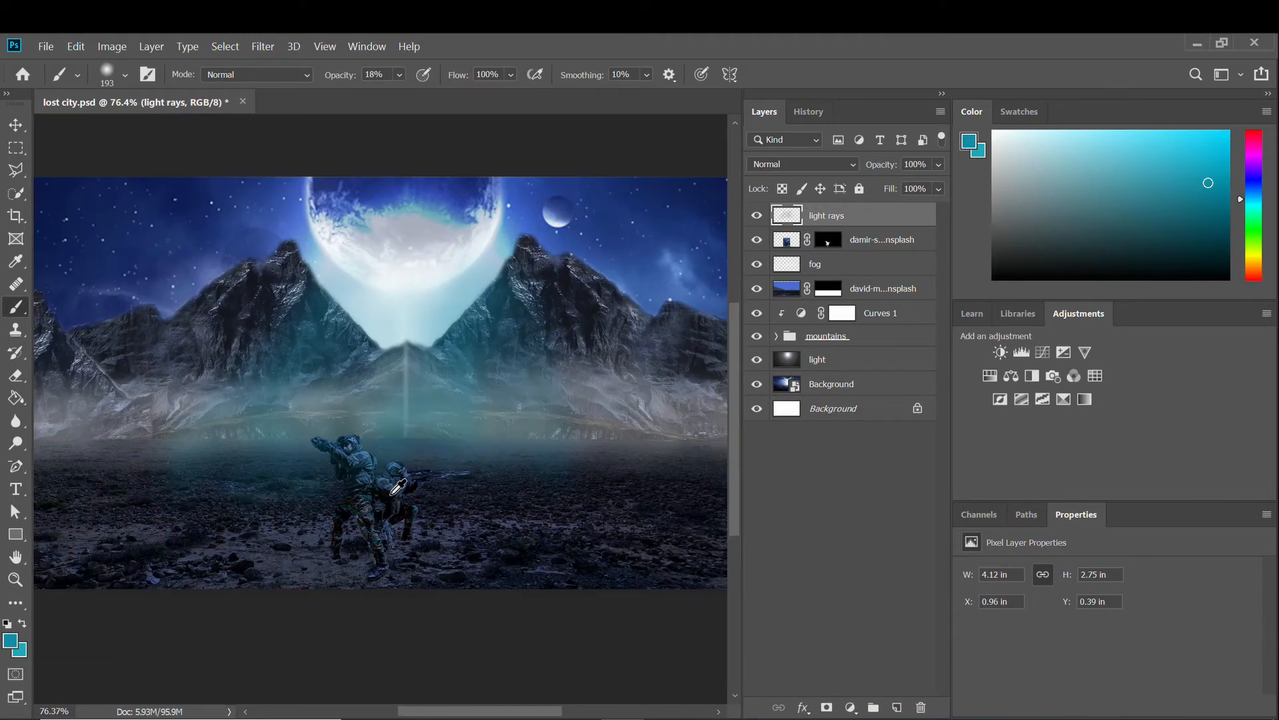
pyautogui.scroll(2, 398, 486)
pyautogui.moveTo(486, 471); pyautogui.dragTo(533, 494)
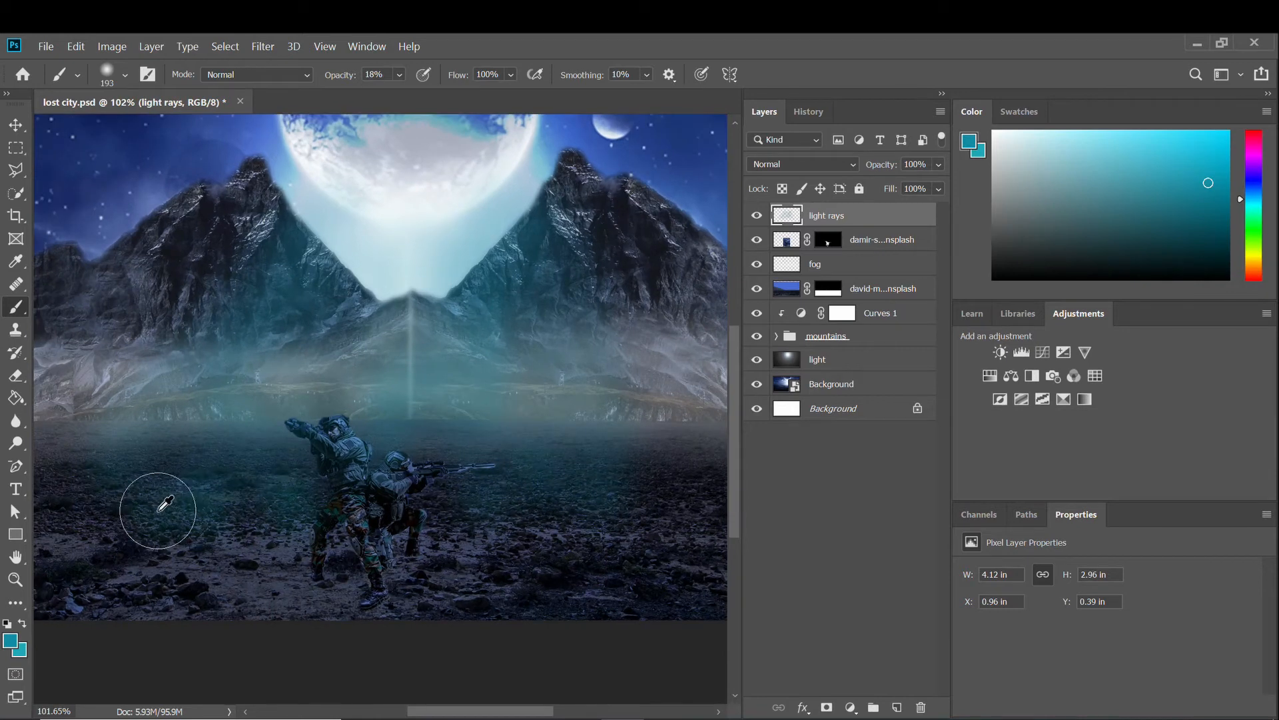
pyautogui.scroll(-1, 514, 505)
pyautogui.moveTo(280, 529); pyautogui.dragTo(548, 529)
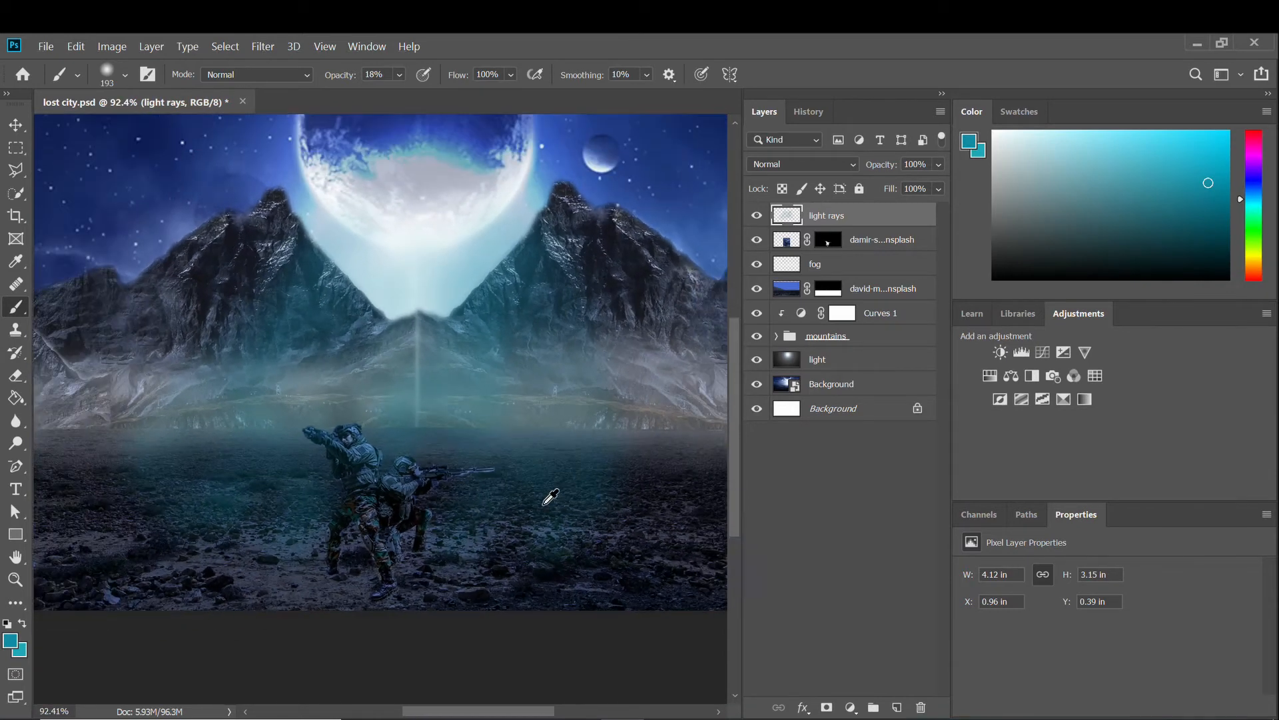
pyautogui.scroll(-2, 551, 497)
# Give the light rays layer a deep blue Outer Glow effect with adjusted opacity.
pyautogui.doubleClick(917, 214)
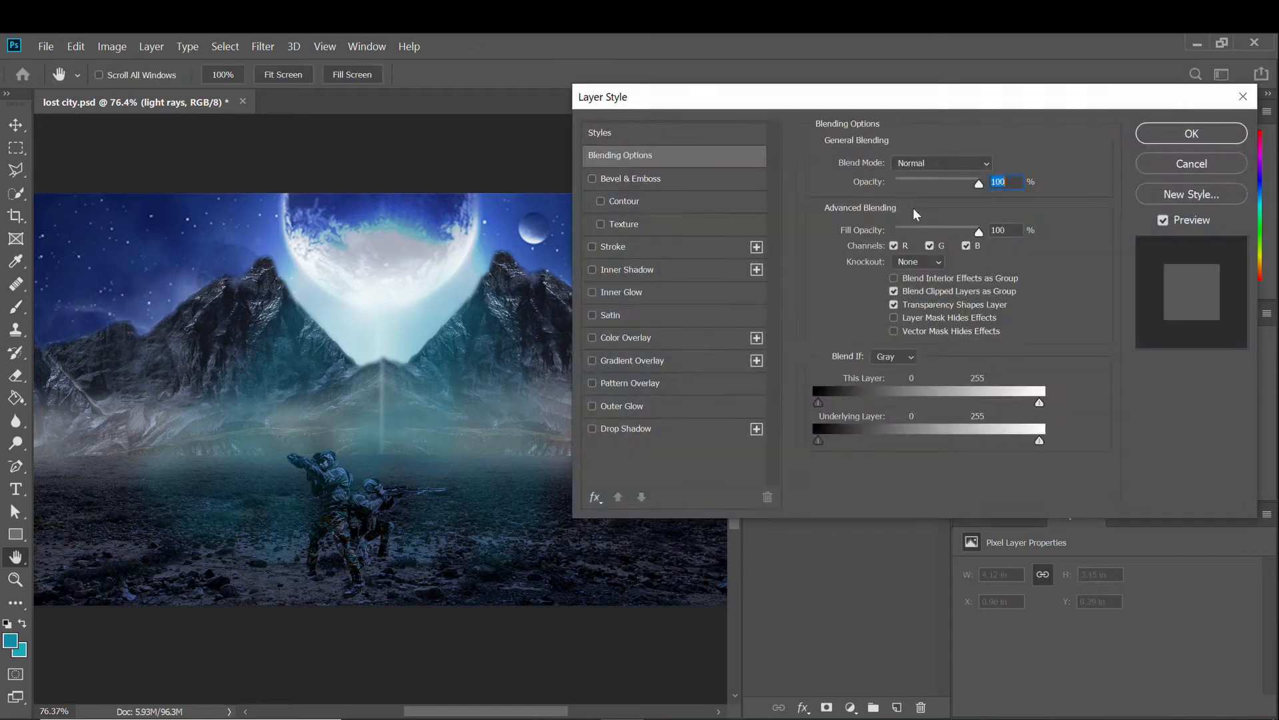
pyautogui.click(615, 407)
pyautogui.click(858, 230)
pyautogui.click(749, 350)
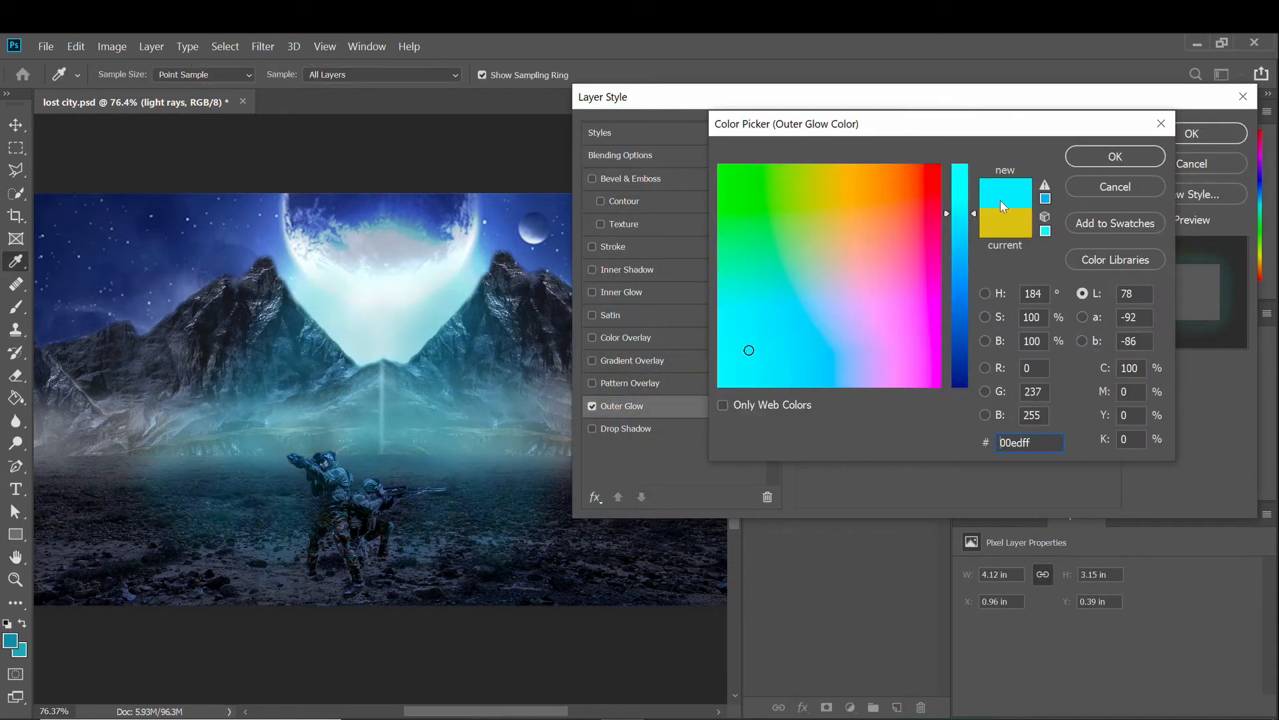
pyautogui.click(960, 283)
pyautogui.click(1115, 156)
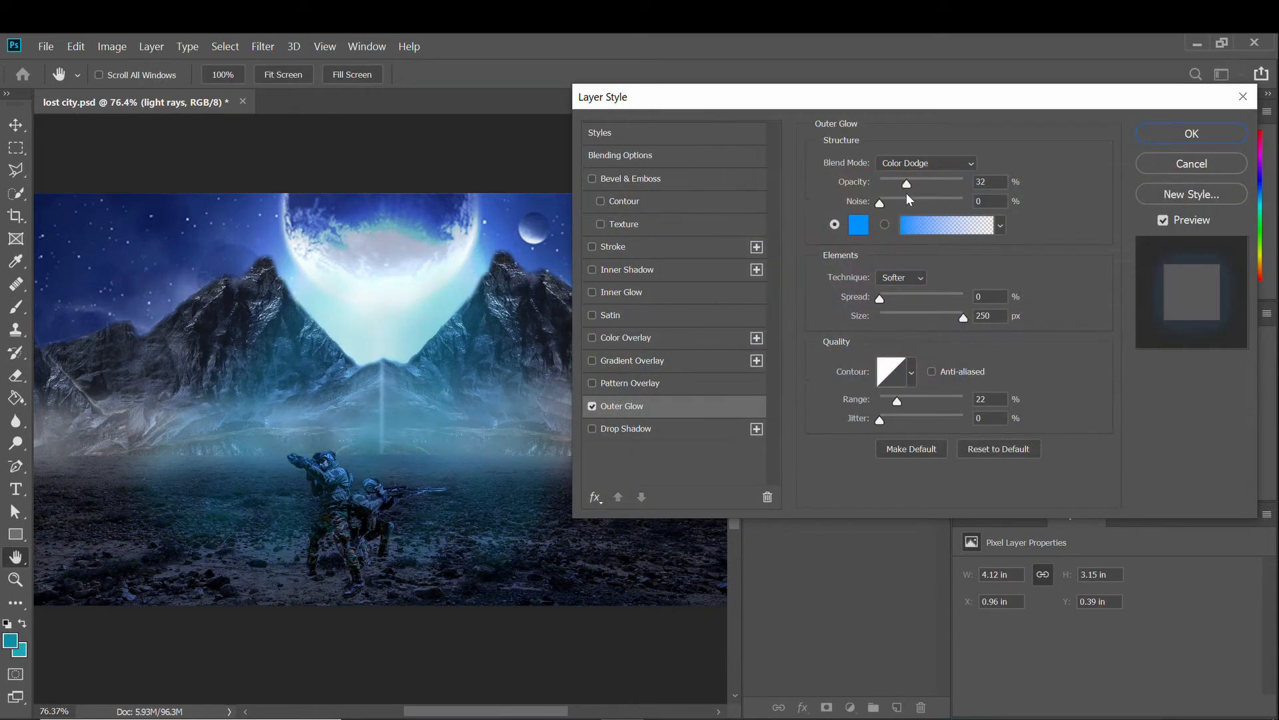
pyautogui.moveTo(906, 190)
pyautogui.mouseDown()
pyautogui.moveTo(948, 175)
pyautogui.moveTo(926, 179)
pyautogui.mouseUp()
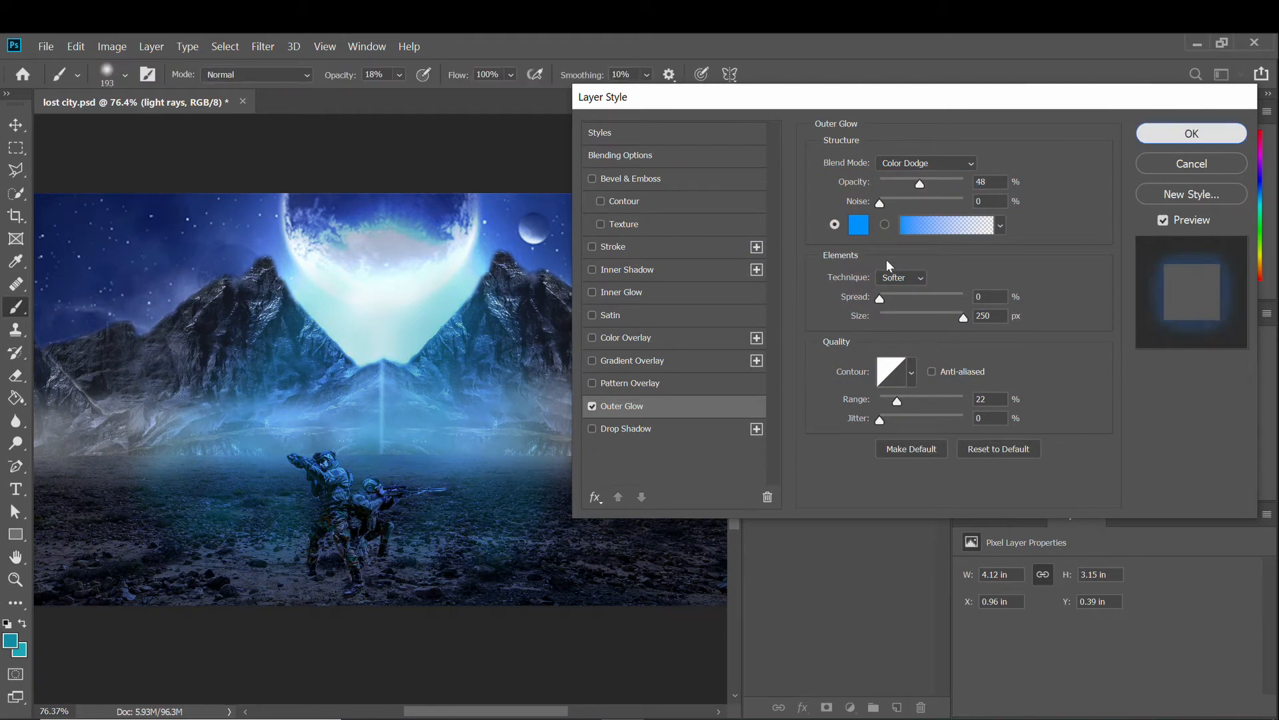
pyautogui.click(1192, 133)
# Paint more glow between the mountains and near the top of the moon.
pyautogui.moveTo(332, 274)
pyautogui.mouseDown()
pyautogui.moveTo(359, 289)
pyautogui.moveTo(349, 266)
pyautogui.moveTo(320, 266)
pyautogui.mouseUp()
pyautogui.scroll(-1, 467, 373)
pyautogui.scroll(3, 459, 406)
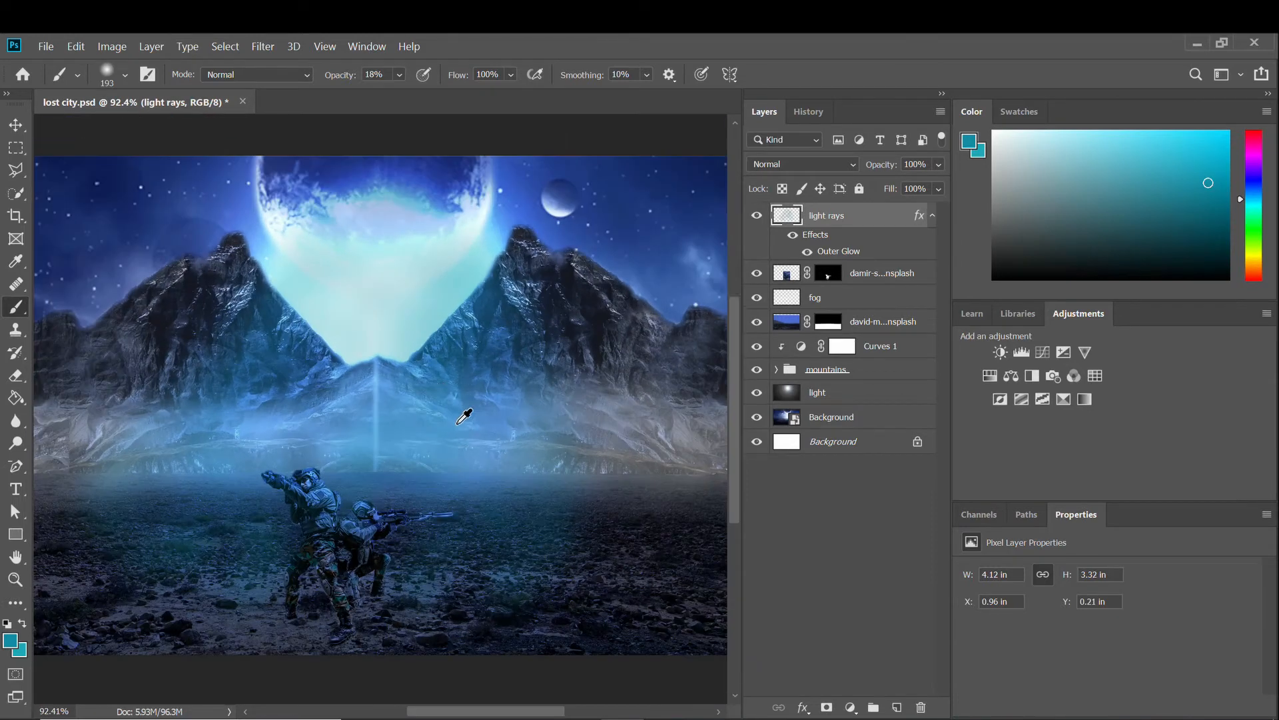
pyautogui.scroll(-4, 443, 419)
pyautogui.scroll(2, 444, 431)
pyautogui.moveTo(280, 200); pyautogui.dragTo(486, 191)
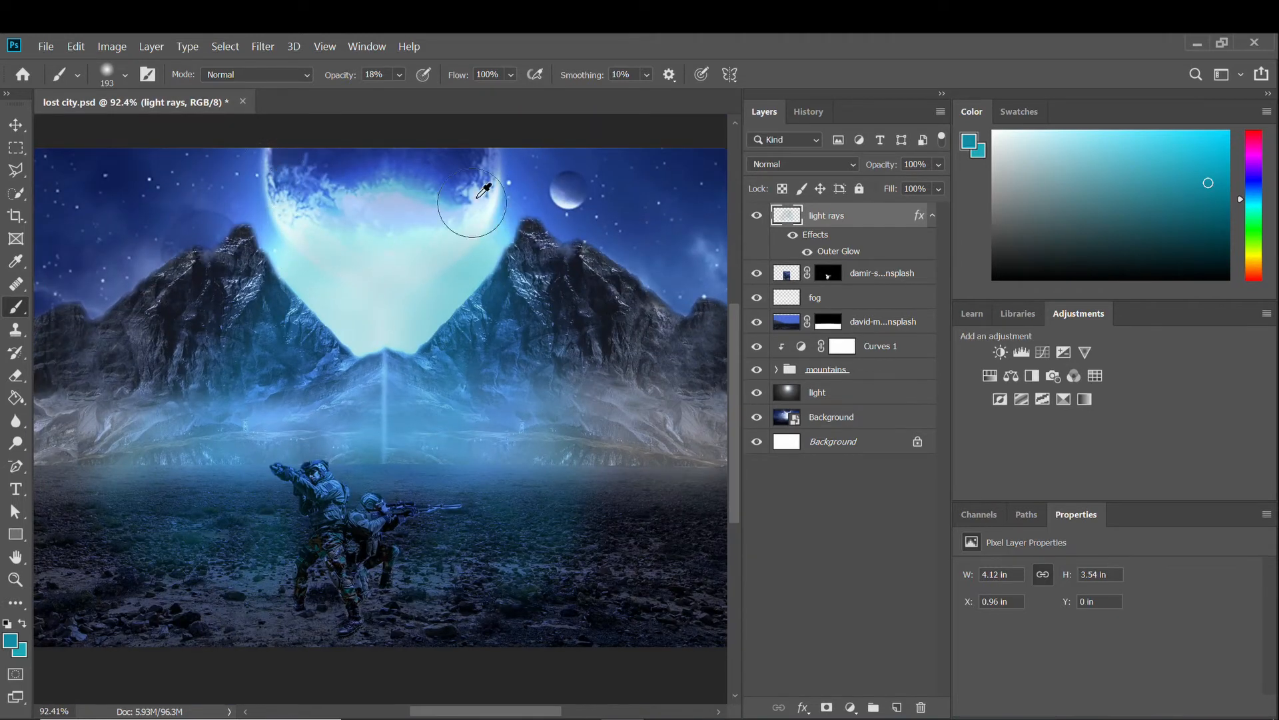
pyautogui.scroll(1, 466, 433)
pyautogui.moveTo(253, 378)
pyautogui.mouseDown()
pyautogui.moveTo(254, 464)
pyautogui.moveTo(253, 398)
pyautogui.mouseUp()
# Switch to the Eraser with a 202 px brush size.
pyautogui.press('e')
pyautogui.rightClick(253, 398)
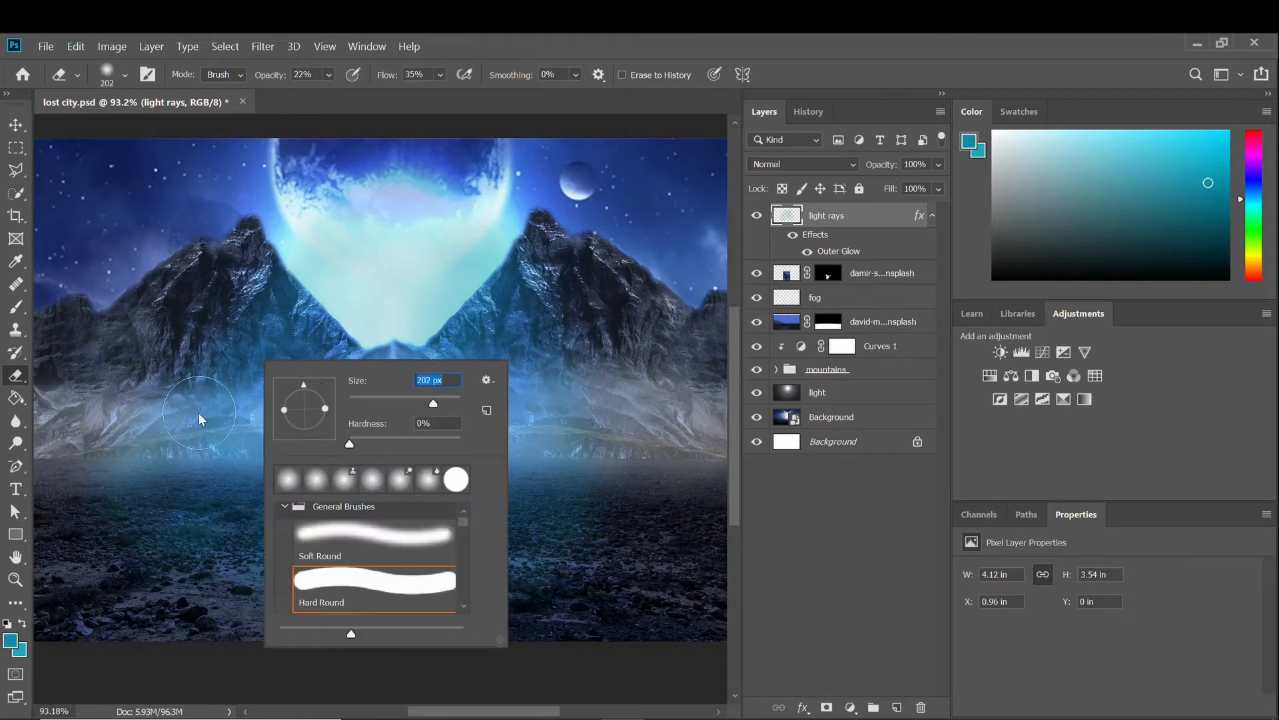
pyautogui.press('Return')
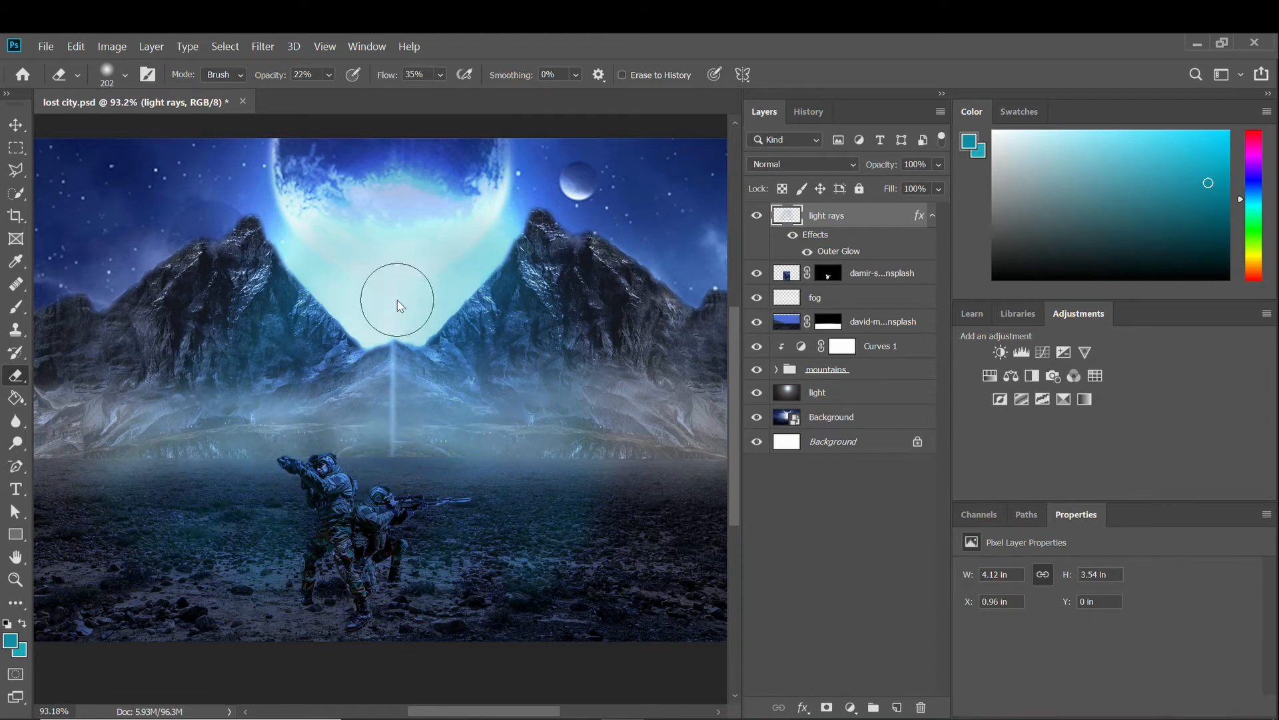
pyautogui.scroll(3, 392, 552)
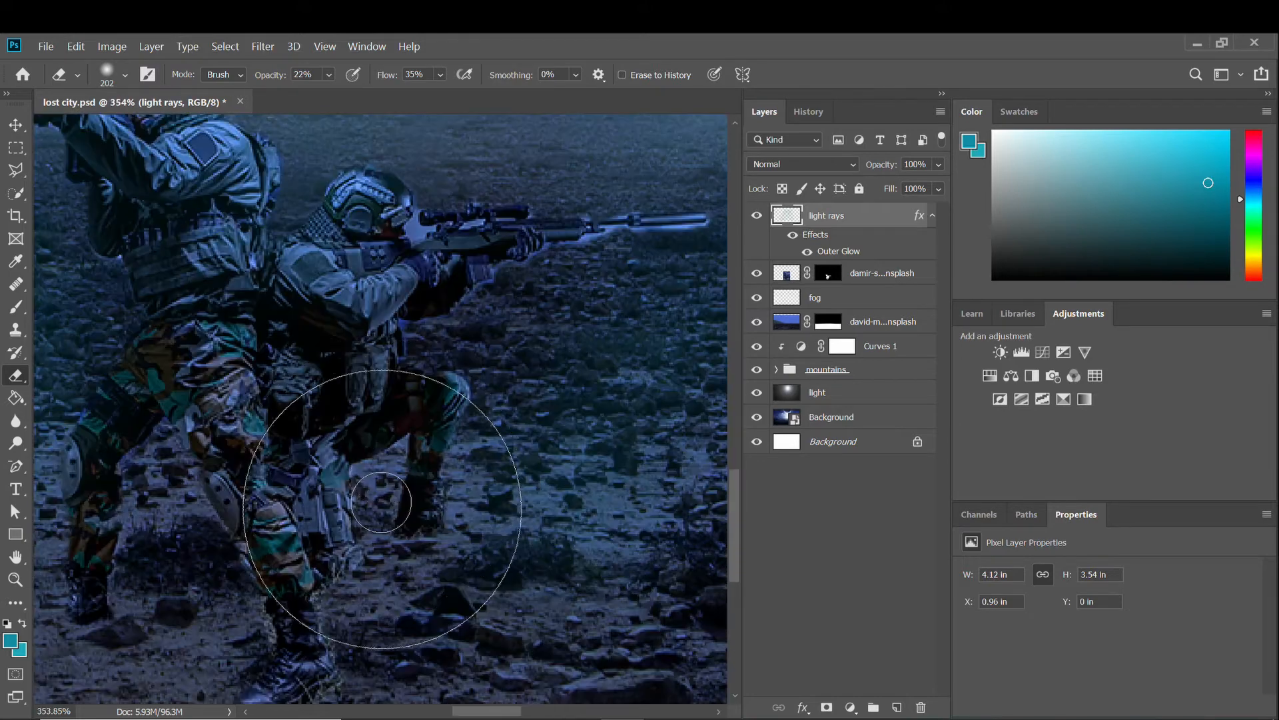
pyautogui.scroll(-2, 372, 529)
pyautogui.scroll(2, 374, 467)
pyautogui.scroll(-4, 374, 438)
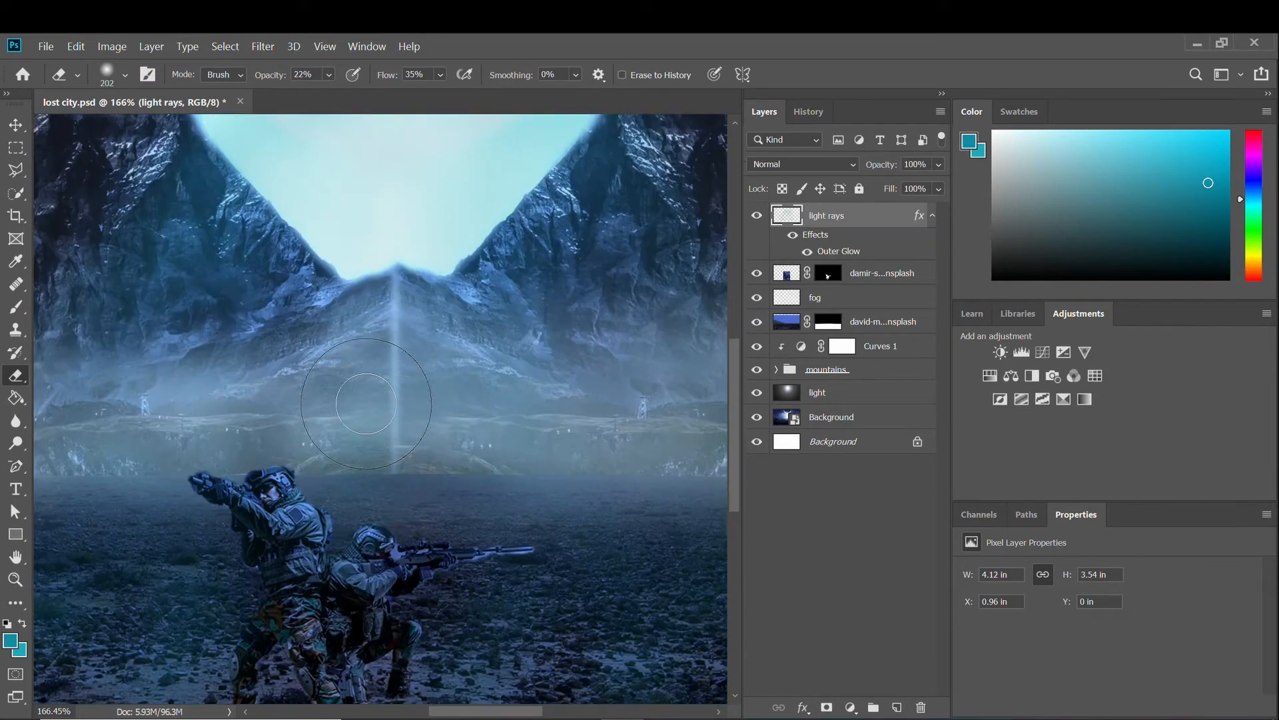
pyautogui.scroll(2, 323, 509)
pyautogui.scroll(-3, 330, 493)
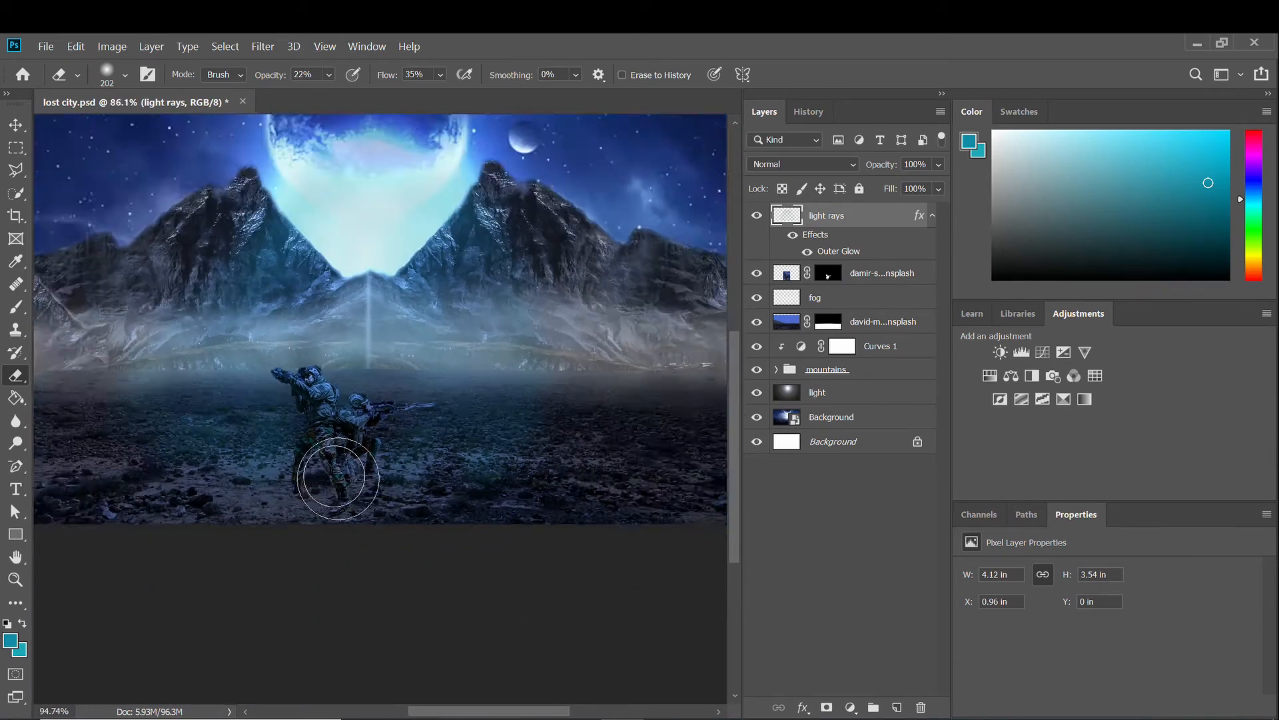
pyautogui.scroll(2, 333, 480)
# Hide and reshow the damir soldiers layer to compare, then make it the active layer.
pyautogui.click(757, 273)
pyautogui.click(757, 273)
pyautogui.click(787, 273)
pyautogui.scroll(3, 333, 300)
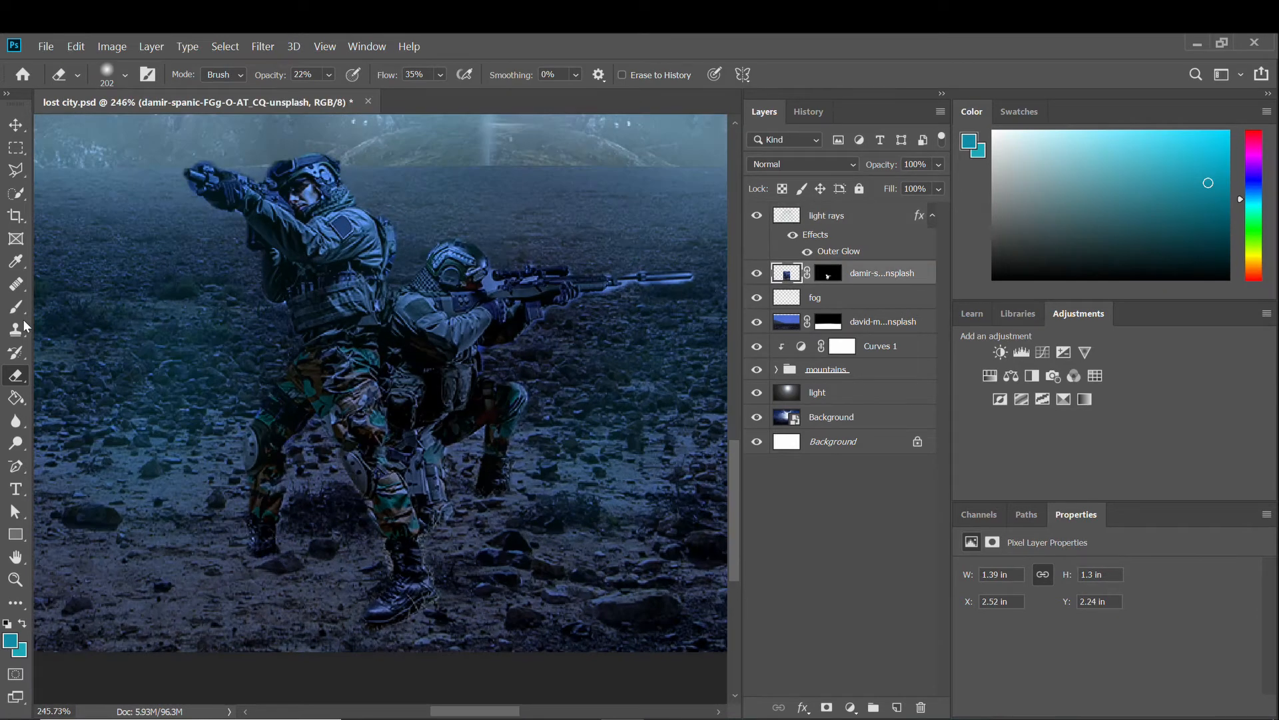
# Dodge highlights onto the soldier's face with a 7 px brush.
pyautogui.click(16, 443)
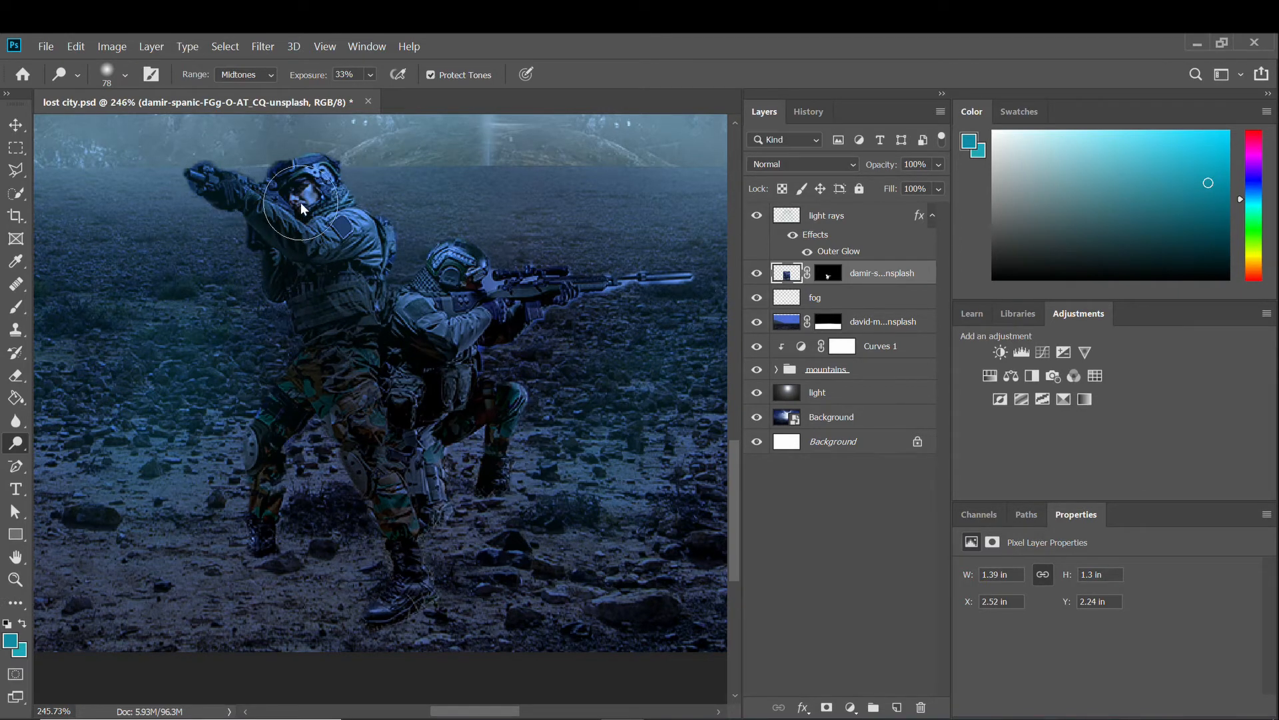
pyautogui.scroll(5, 308, 196)
pyautogui.rightClick(373, 277)
pyautogui.doubleClick(612, 289)
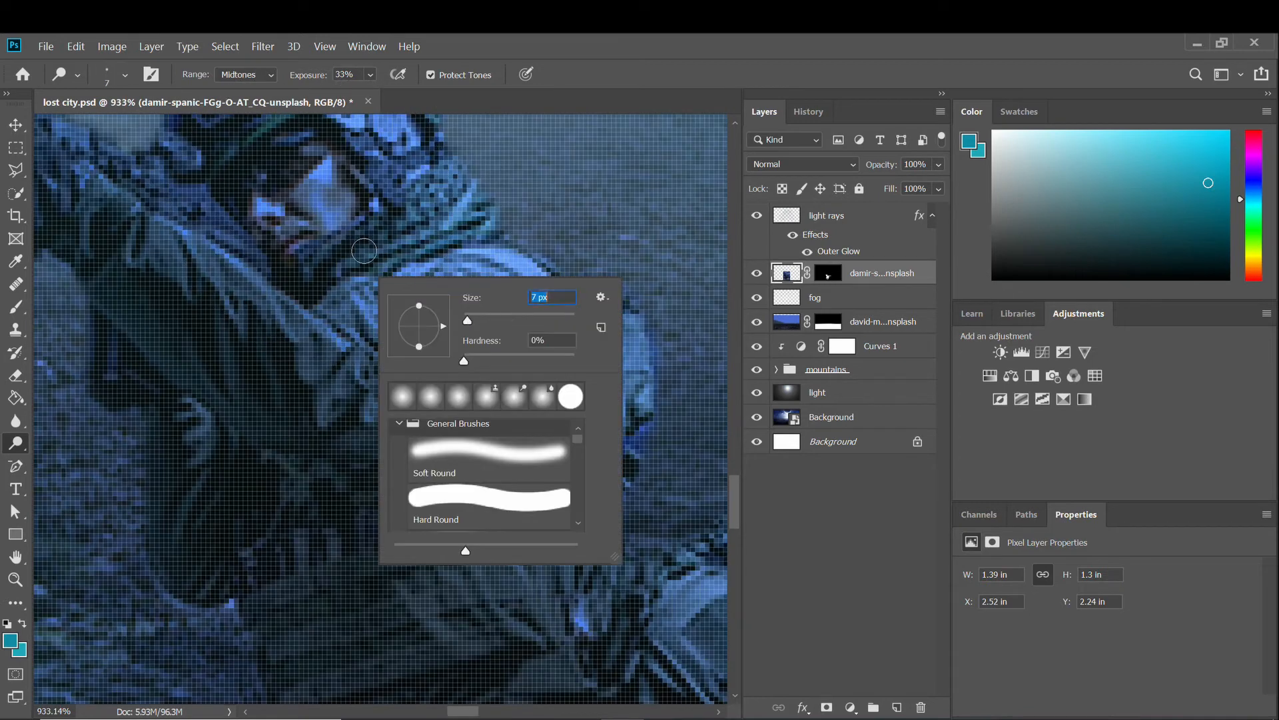
pyautogui.write('7')
pyautogui.press('Return')
pyautogui.moveTo(320, 204)
pyautogui.mouseDown()
pyautogui.moveTo(274, 188)
pyautogui.moveTo(264, 216)
pyautogui.moveTo(309, 222)
pyautogui.moveTo(335, 174)
pyautogui.moveTo(330, 214)
pyautogui.moveTo(290, 216)
pyautogui.mouseUp()
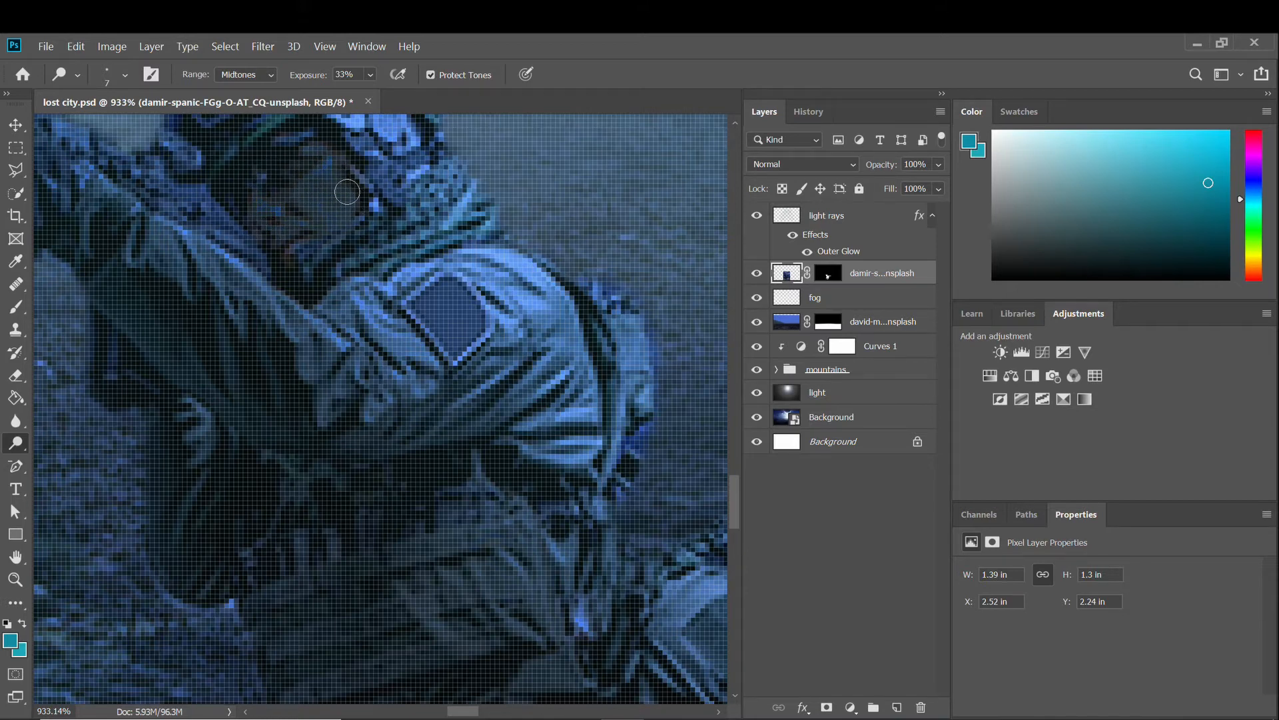
# Rework the tones on the kneeling soldier's legs and knee with a 100 px brush.
pyautogui.hotkey('ctrl', '0')
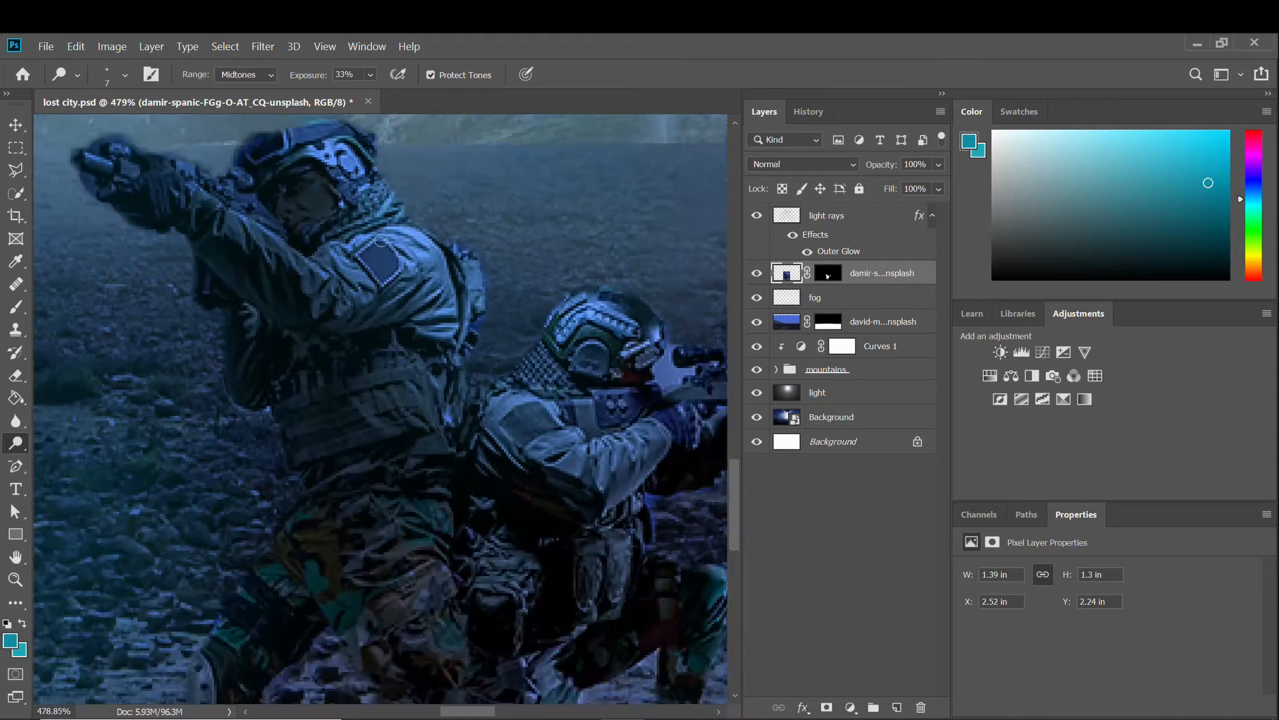
pyautogui.scroll(-3, 428, 293)
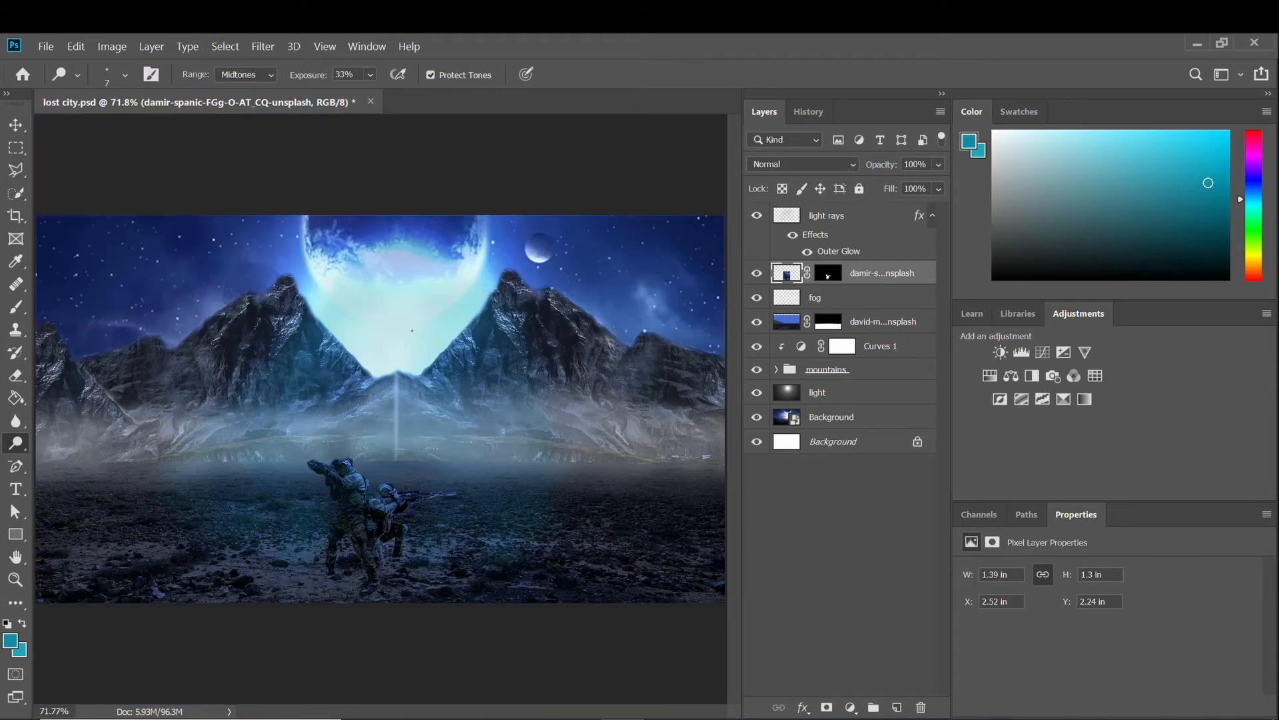
pyautogui.scroll(6, 414, 400)
pyautogui.scroll(-2, 403, 461)
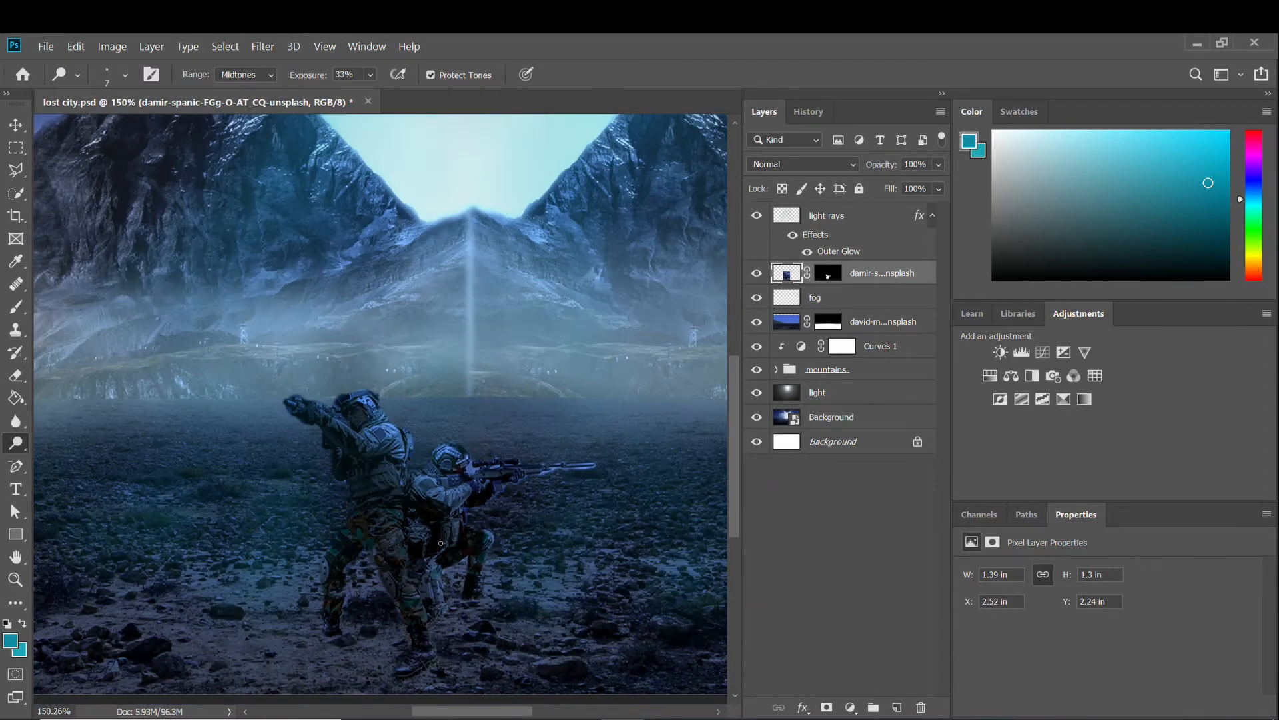
pyautogui.scroll(4, 404, 460)
pyautogui.rightClick(430, 430)
pyautogui.write('100')
pyautogui.press('Return')
pyautogui.moveTo(424, 508)
pyautogui.mouseDown()
pyautogui.moveTo(437, 475)
pyautogui.moveTo(391, 540)
pyautogui.moveTo(408, 504)
pyautogui.moveTo(504, 468)
pyautogui.moveTo(588, 406)
pyautogui.moveTo(547, 471)
pyautogui.moveTo(591, 528)
pyautogui.mouseUp()
pyautogui.scroll(-2, 590, 527)
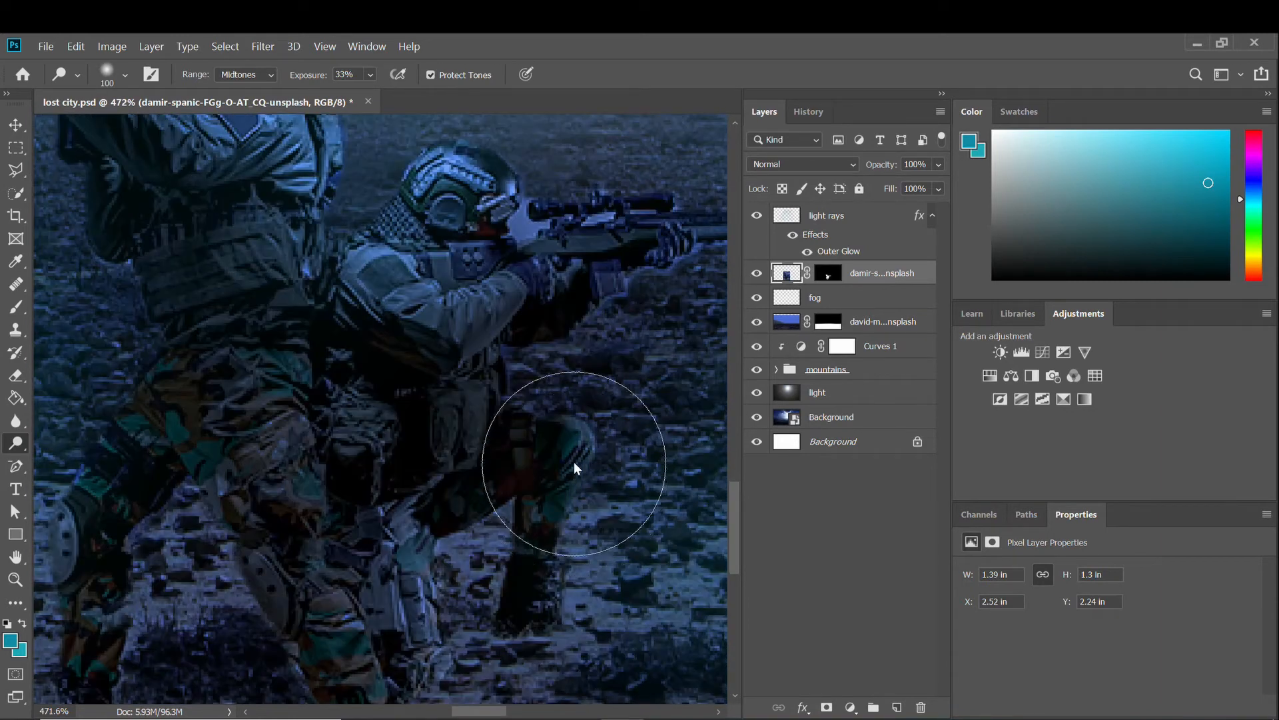
pyautogui.moveTo(498, 534)
pyautogui.mouseDown()
pyautogui.moveTo(474, 400)
pyautogui.moveTo(393, 480)
pyautogui.moveTo(507, 377)
pyautogui.moveTo(493, 311)
pyautogui.moveTo(497, 328)
pyautogui.moveTo(511, 306)
pyautogui.mouseUp()
# Set the brush to 14 px and raise the Dodge exposure to 77%.
pyautogui.scroll(-3, 495, 322)
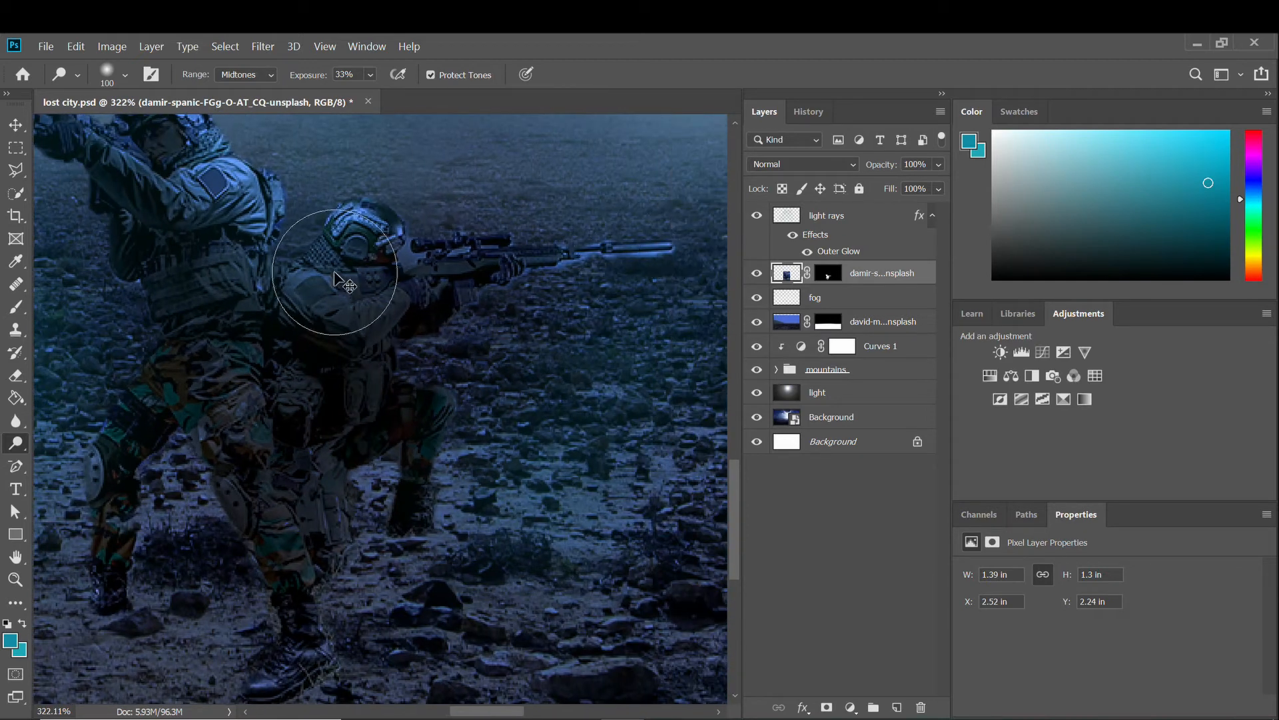
pyautogui.scroll(-10, 467, 494)
pyautogui.scroll(10, 493, 538)
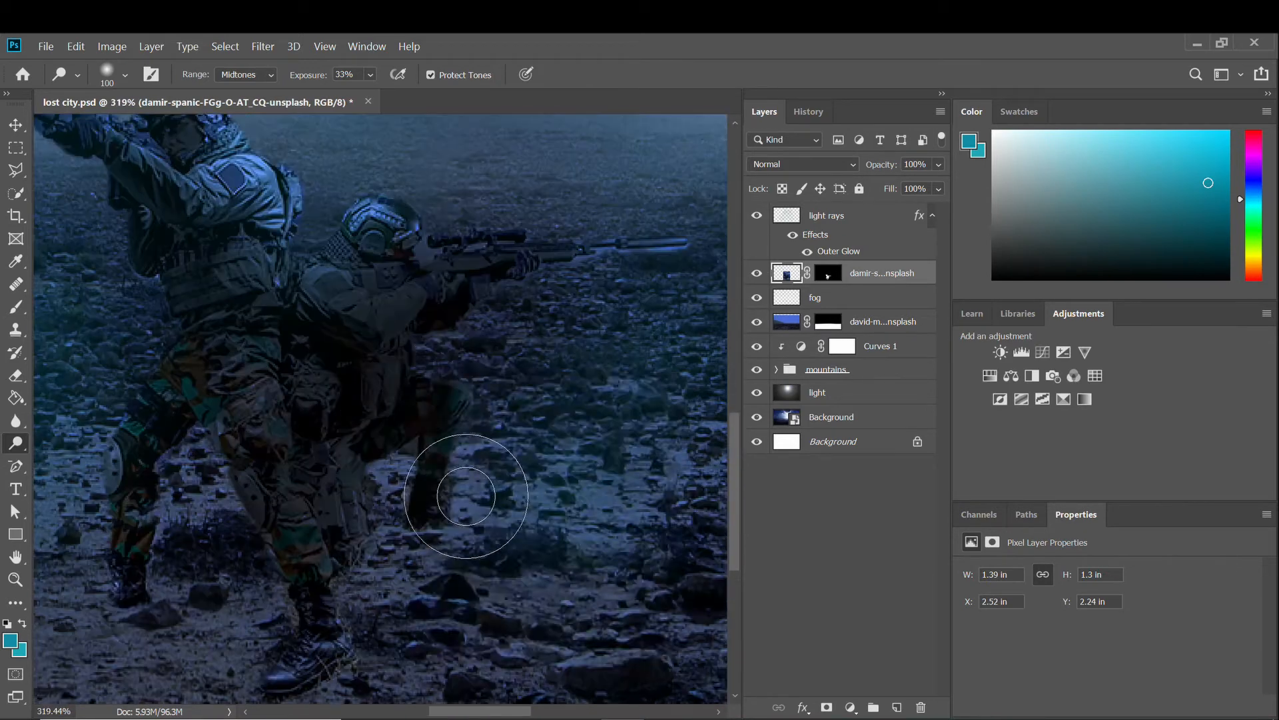
pyautogui.rightClick(565, 421)
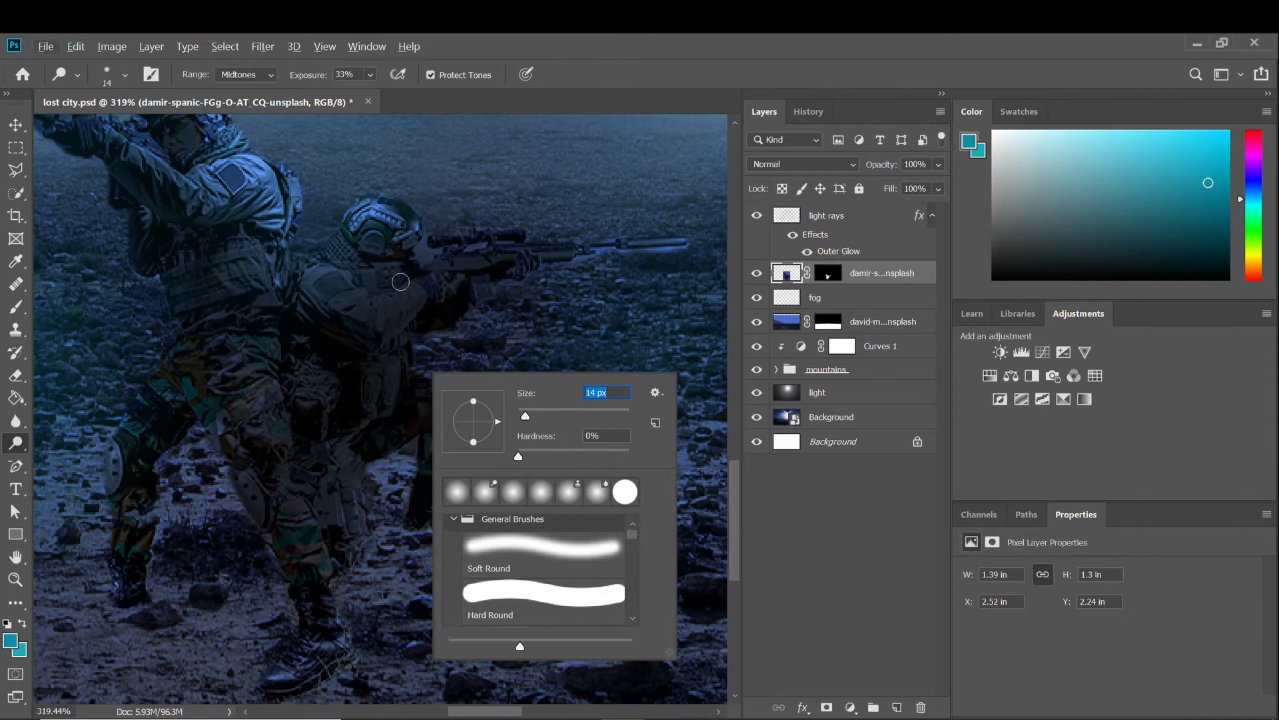
pyautogui.press('Escape')
pyautogui.scroll(2, 339, 212)
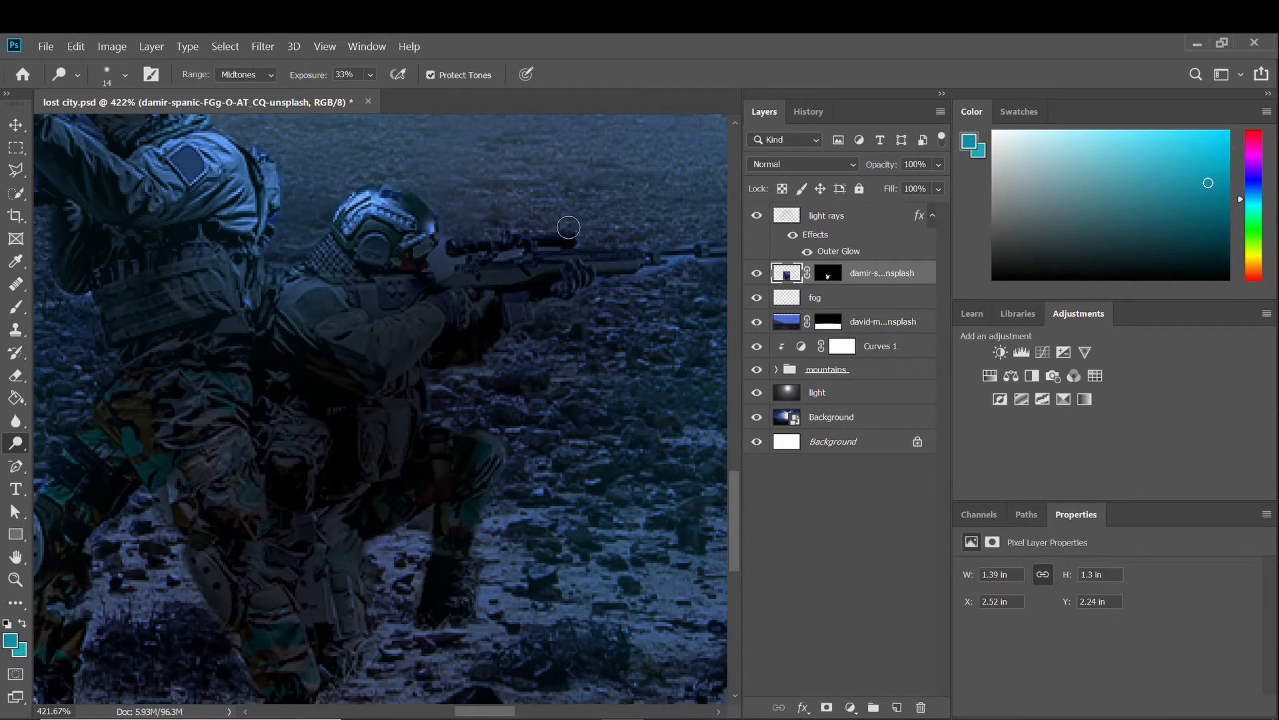
pyautogui.scroll(-8, 553, 250)
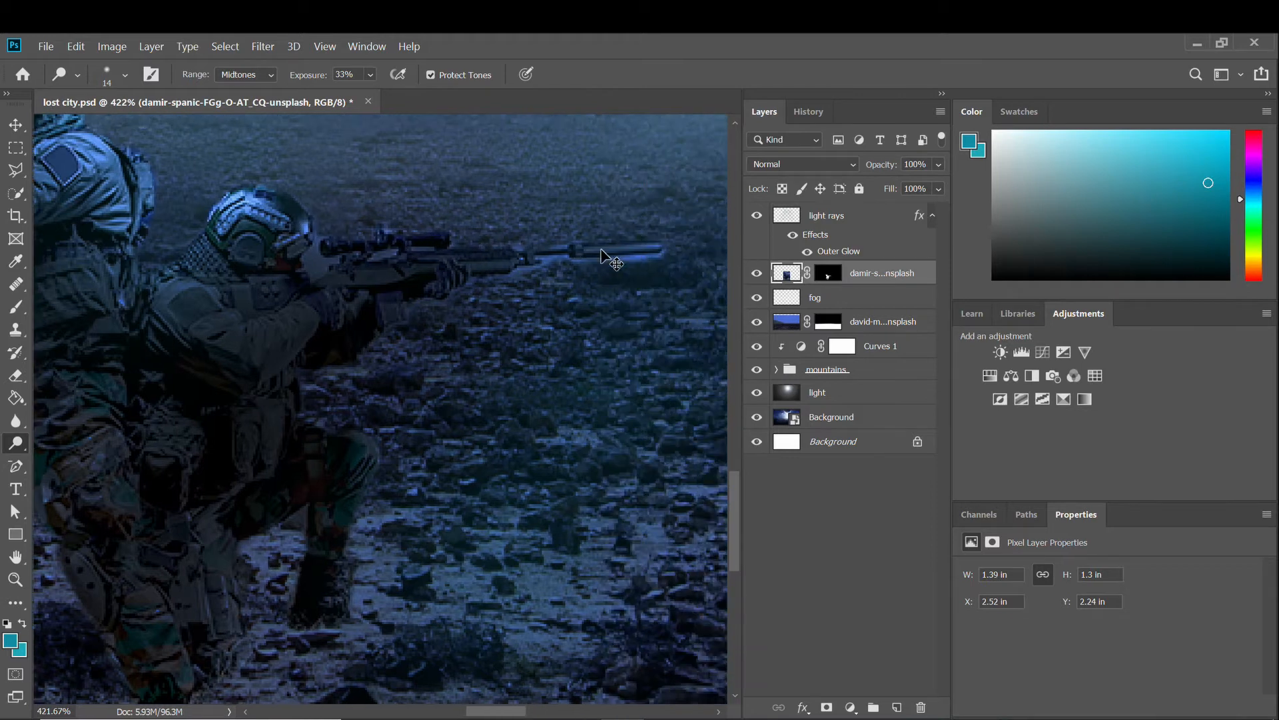
pyautogui.scroll(6, 213, 419)
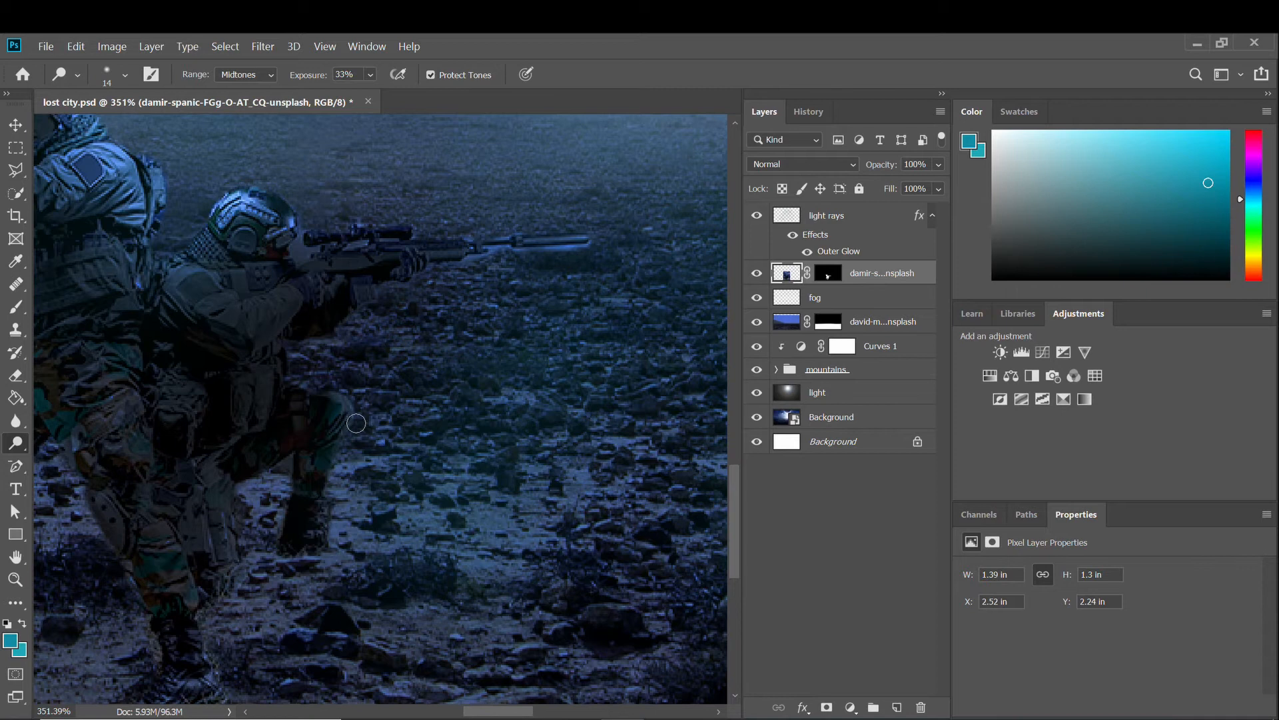
pyautogui.moveTo(368, 80); pyautogui.dragTo(428, 93)
pyautogui.scroll(3, 224, 504)
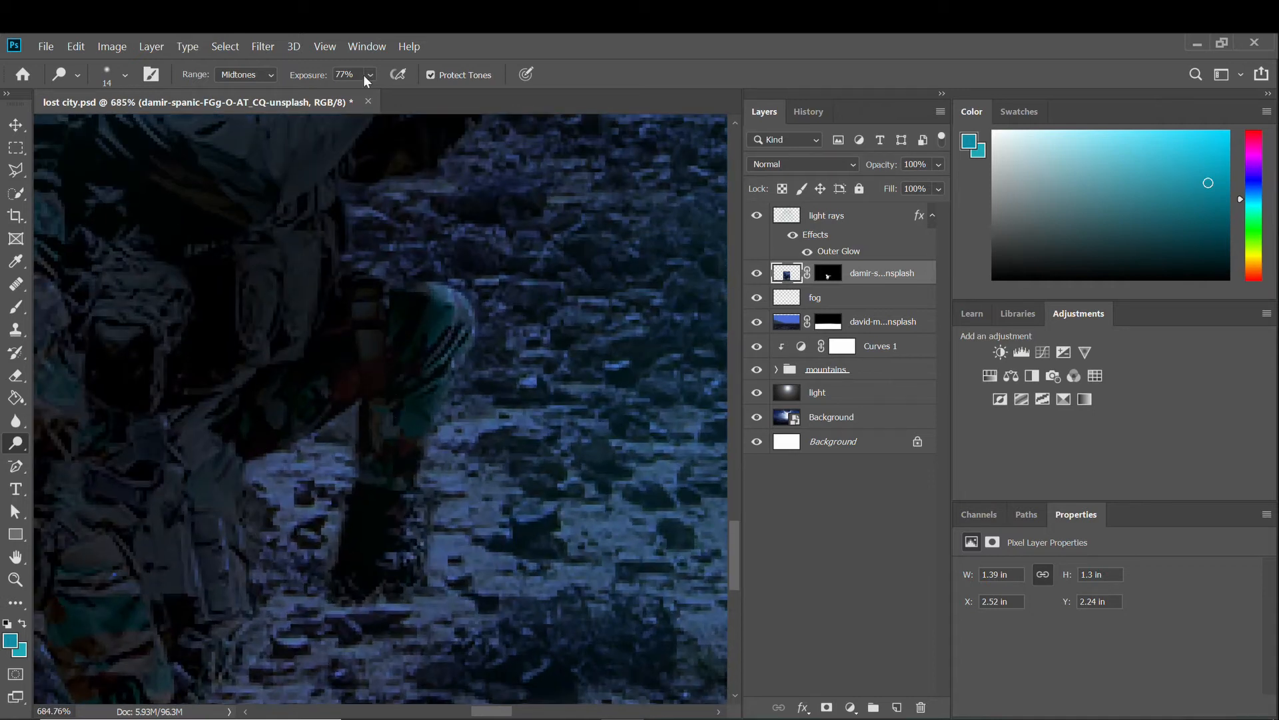
# Dodge the front soldier's back at 100% exposure.
pyautogui.press('0')
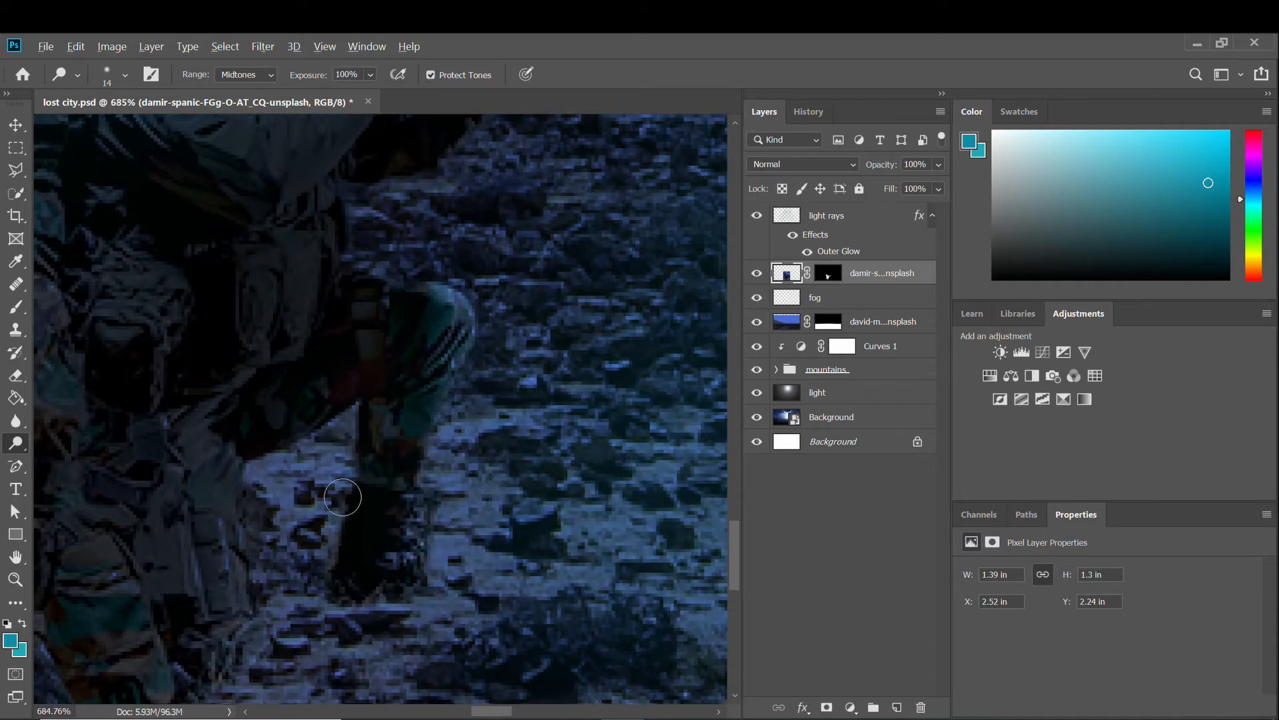
pyautogui.scroll(-2, 343, 498)
pyautogui.scroll(-2, 136, 335)
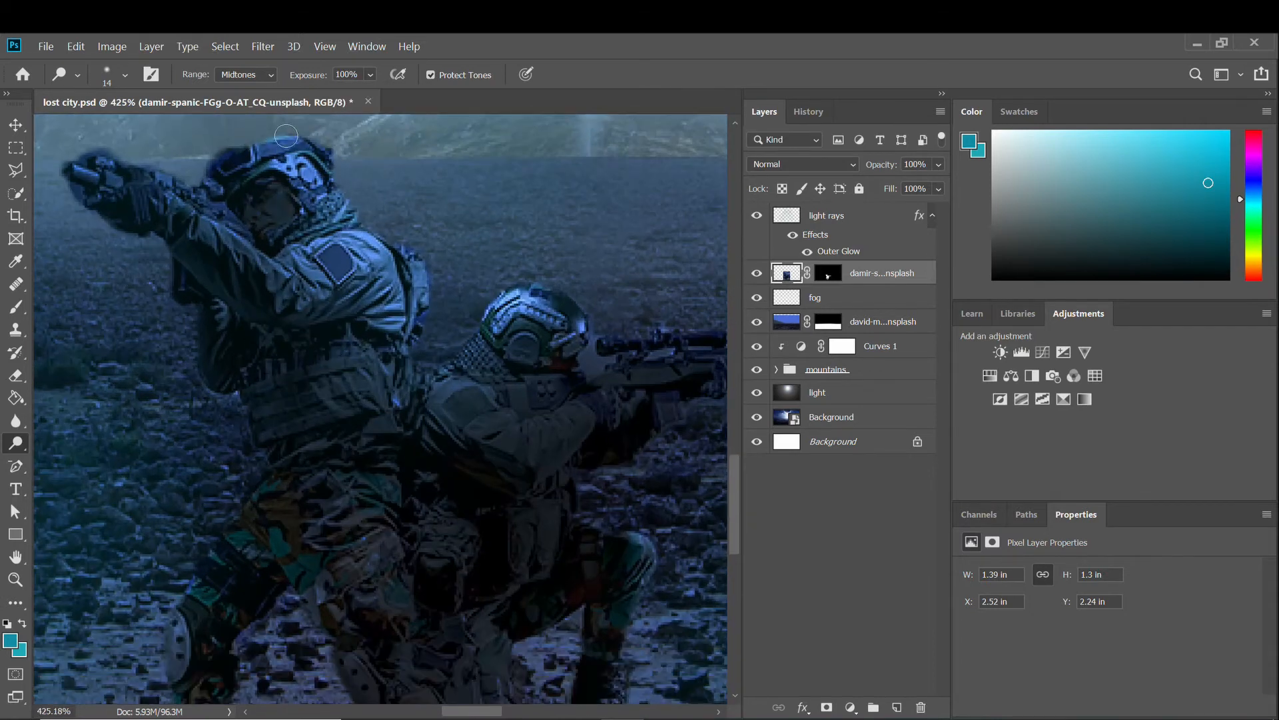
pyautogui.moveTo(338, 187)
pyautogui.mouseDown()
pyautogui.moveTo(416, 276)
pyautogui.moveTo(427, 337)
pyautogui.mouseUp()
pyautogui.scroll(-2, 429, 338)
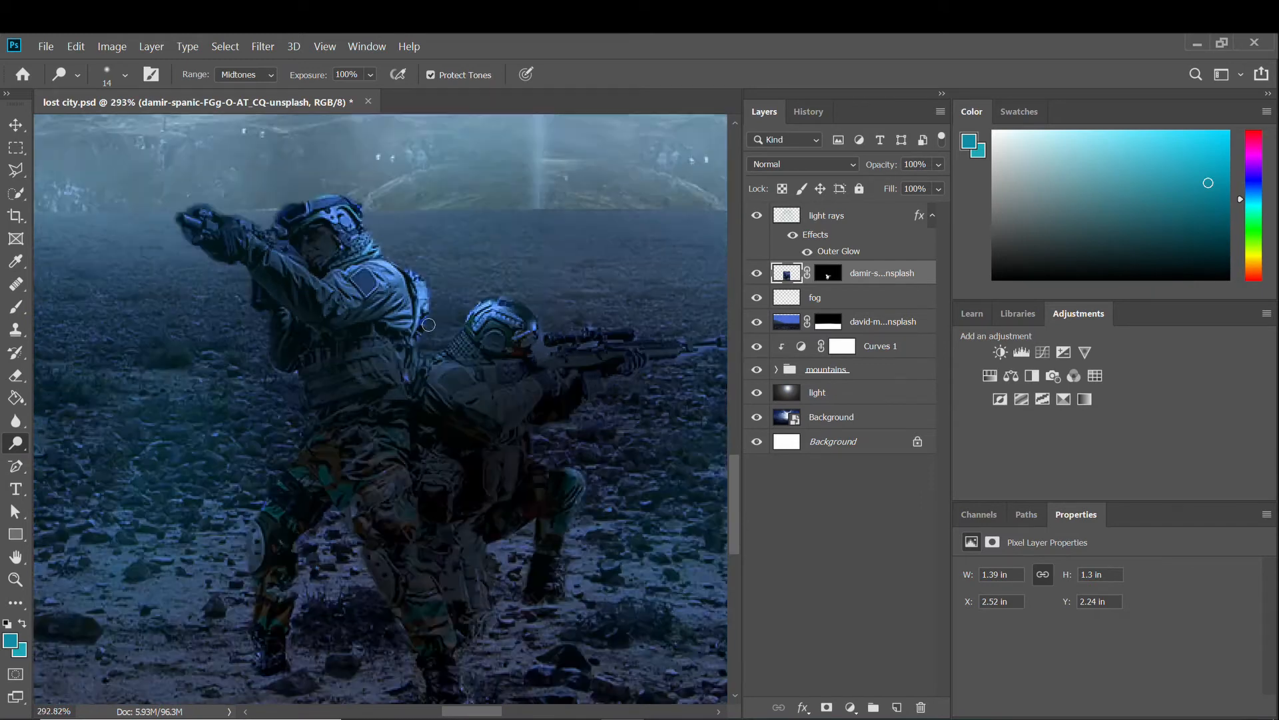
pyautogui.scroll(1, 439, 343)
pyautogui.scroll(-2, 506, 273)
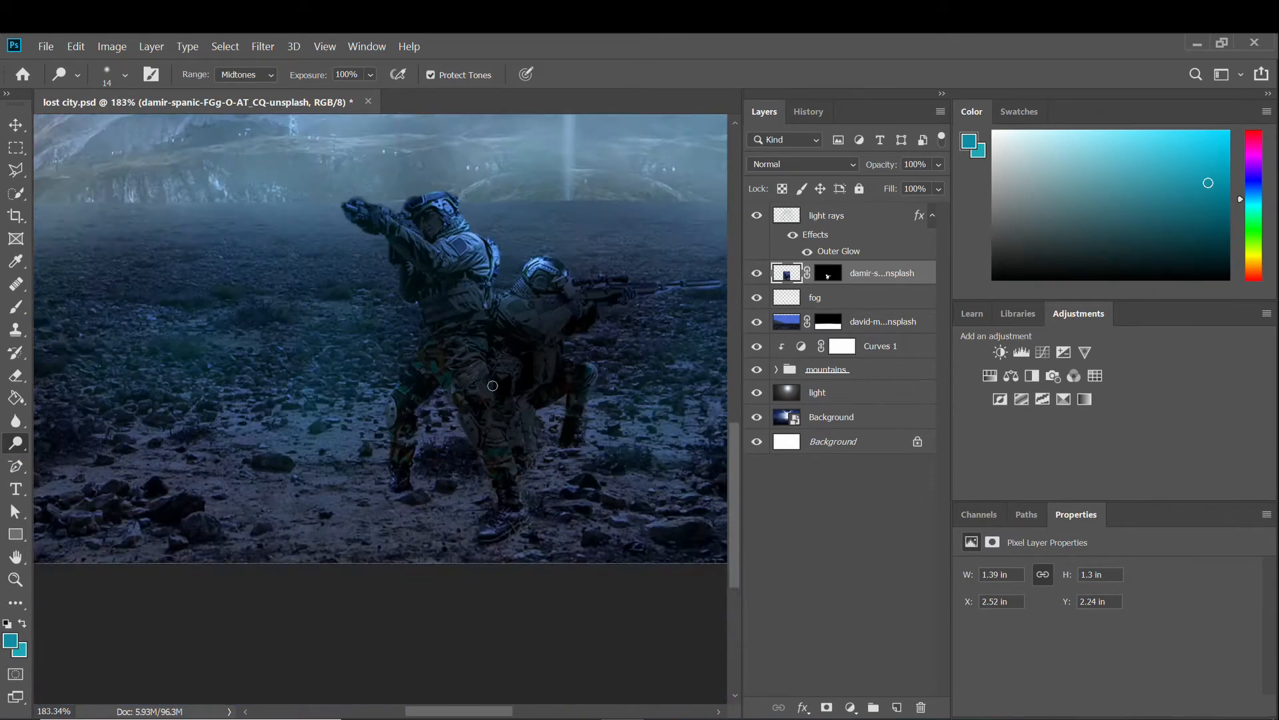
pyautogui.scroll(1, 508, 273)
pyautogui.scroll(1, 368, 210)
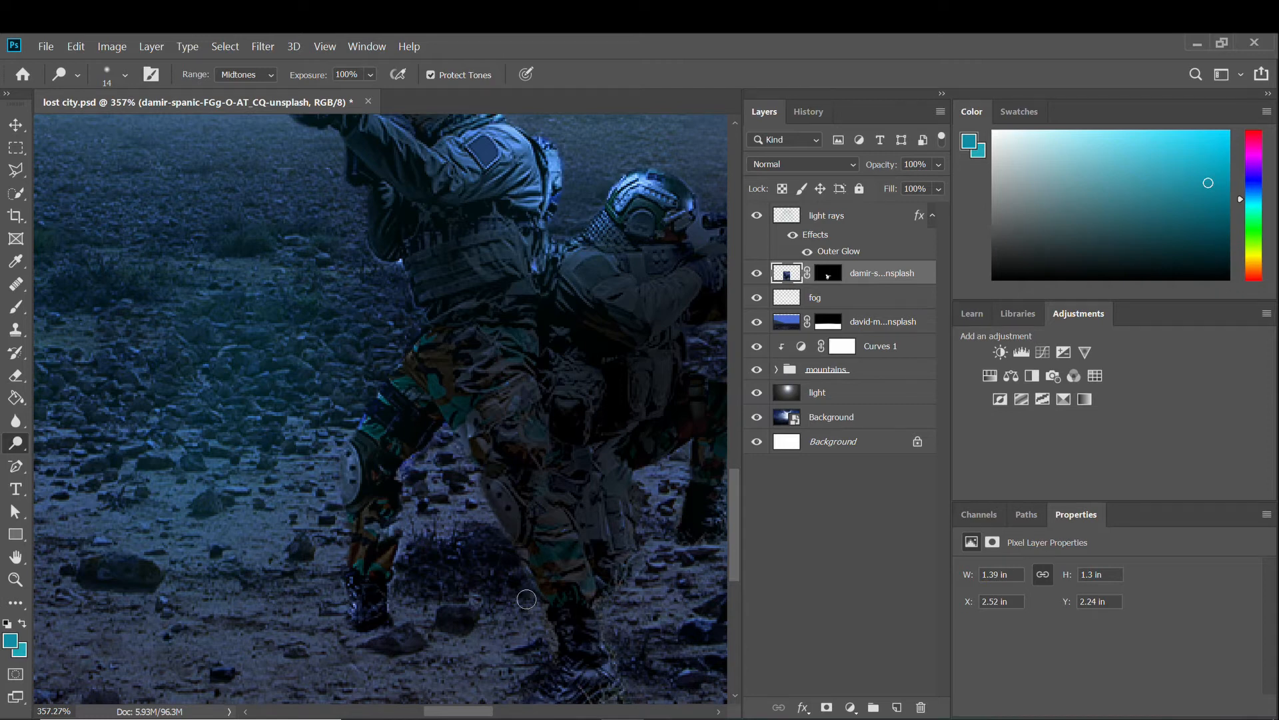
pyautogui.scroll(1, 442, 454)
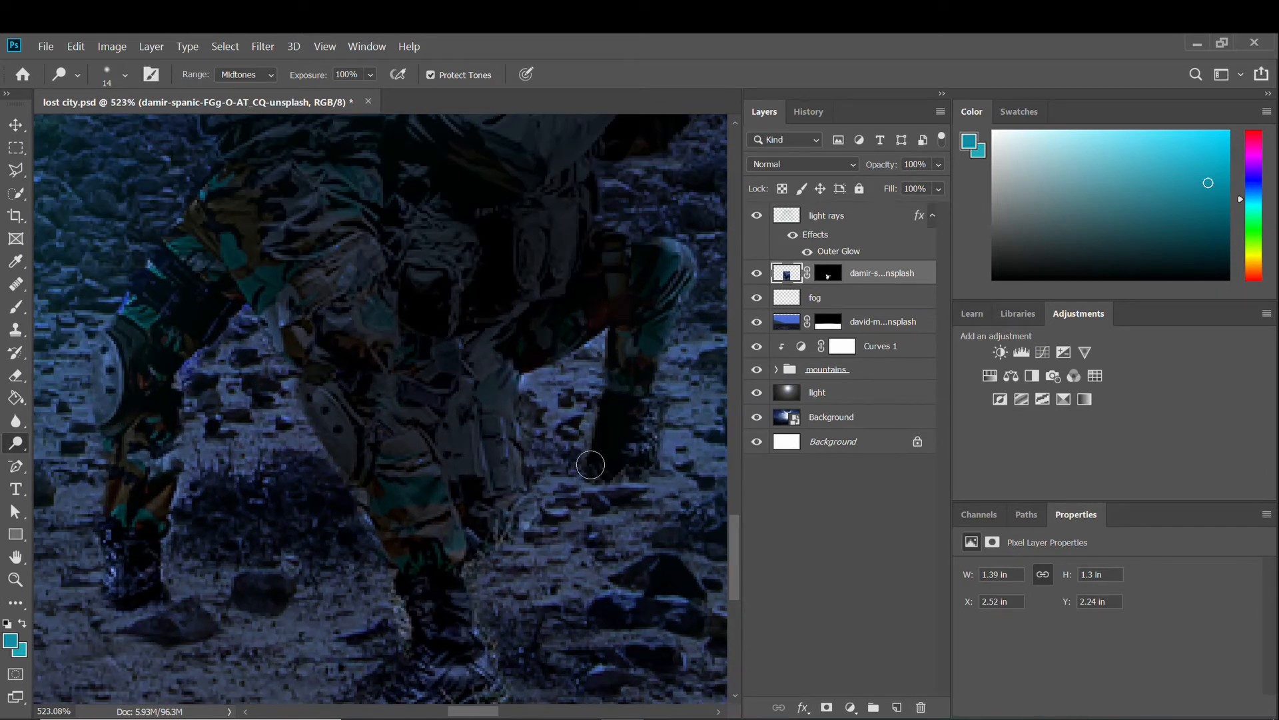
pyautogui.scroll(-4, 657, 323)
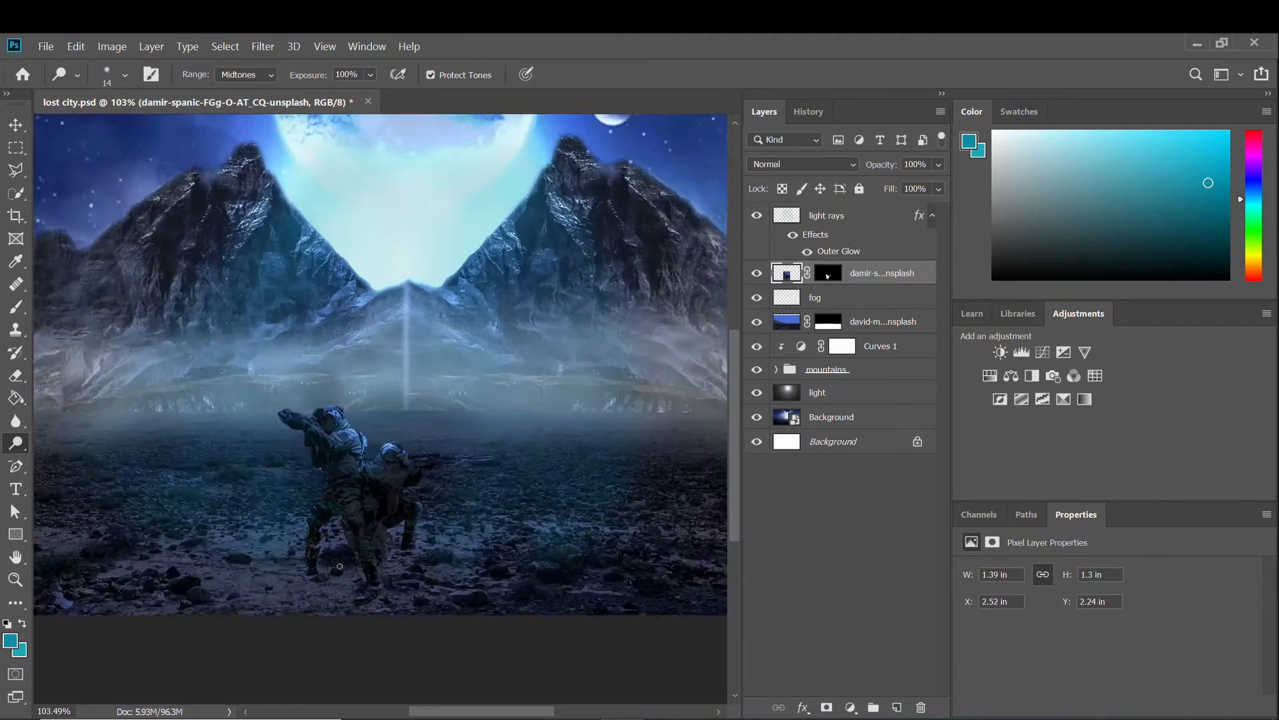
# Fit the whole image in the window and save lost city.psd.
pyautogui.press('v')
pyautogui.hotkey('ctrl', '0')
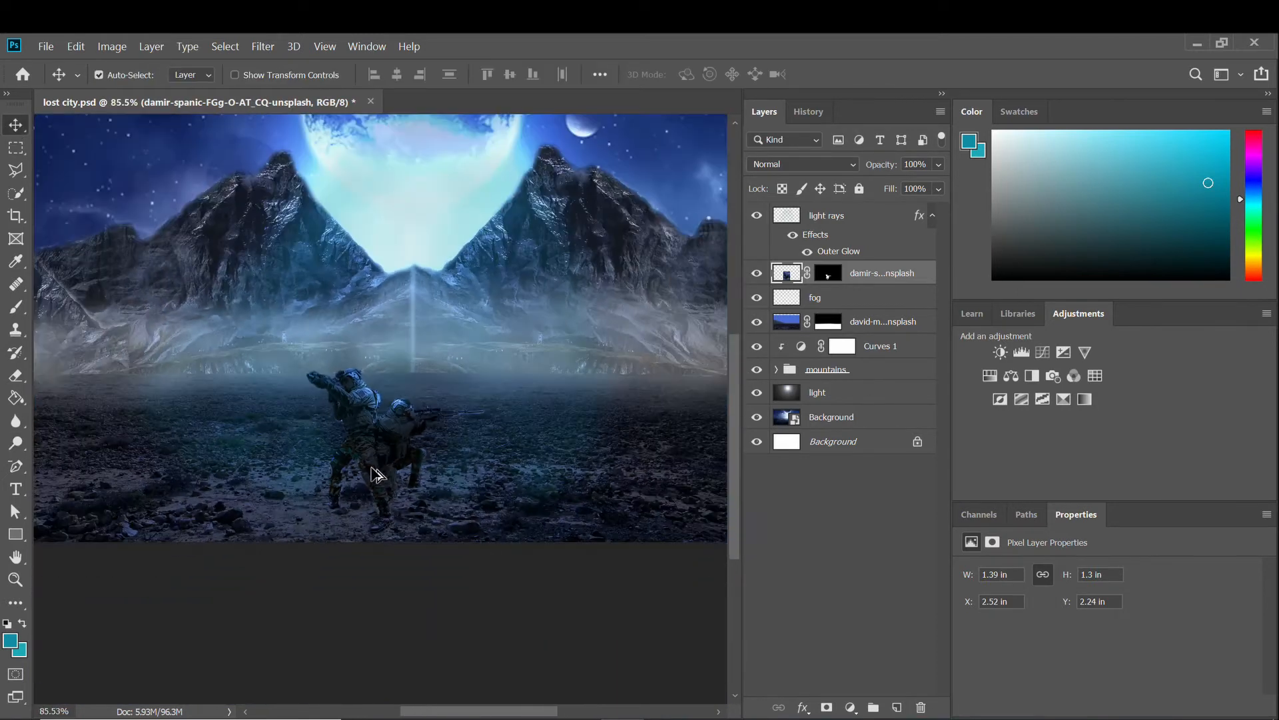
pyautogui.scroll(-1, 365, 479)
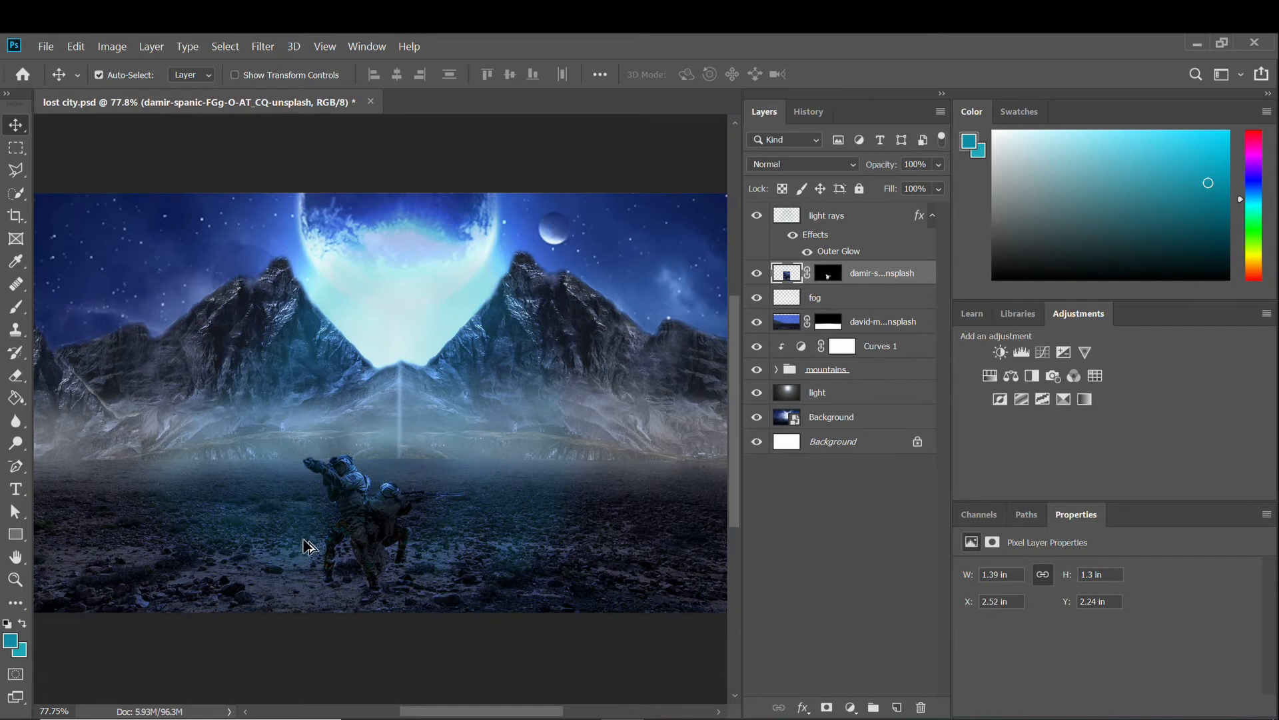
pyautogui.scroll(-1, 308, 546)
pyautogui.hotkey('ctrl', 's')
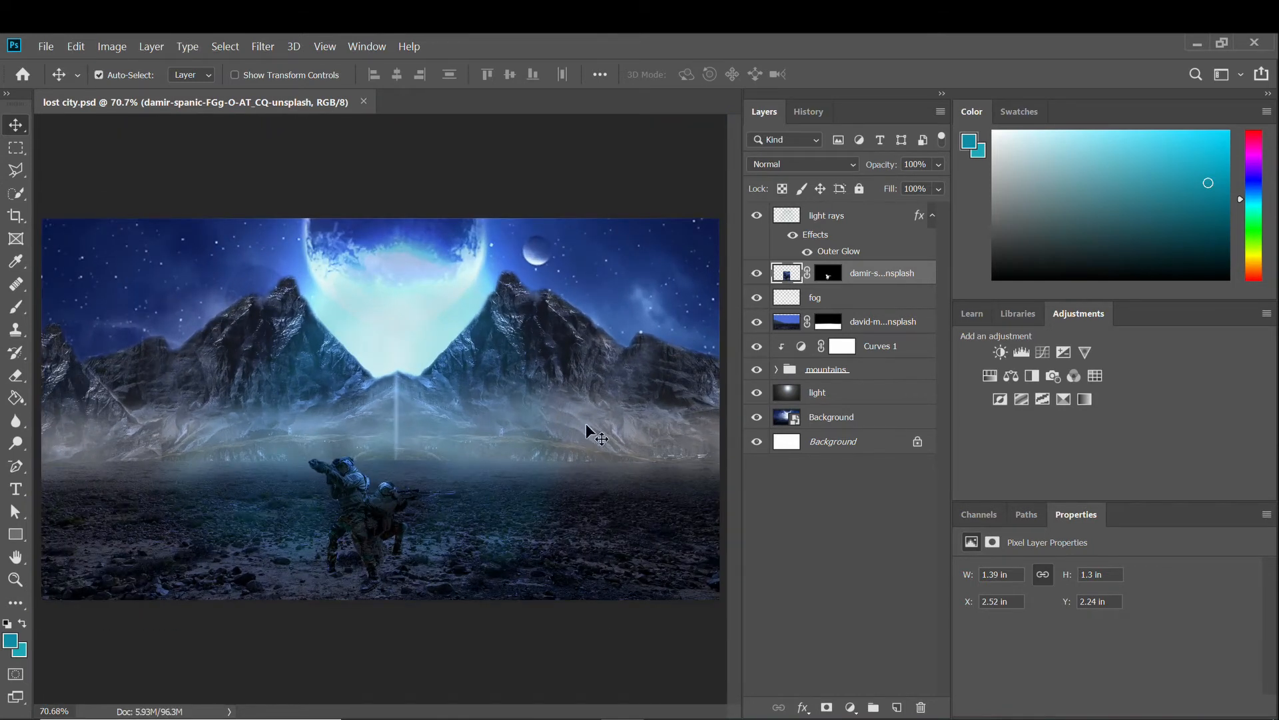
# Add a new layer named 'mountain' above the top mountain copy in the mountains group.
pyautogui.scroll(2, 593, 436)
pyautogui.click(809, 220)
pyautogui.click(808, 373)
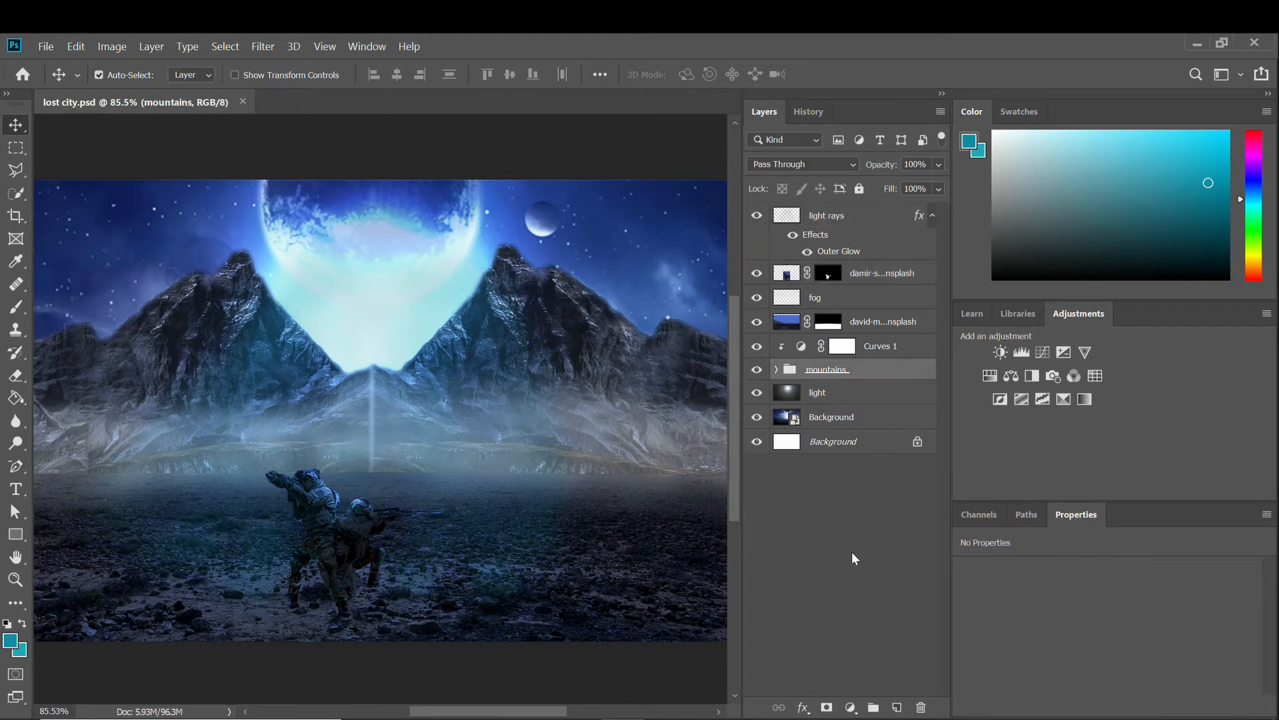
pyautogui.click(775, 369)
pyautogui.click(826, 393)
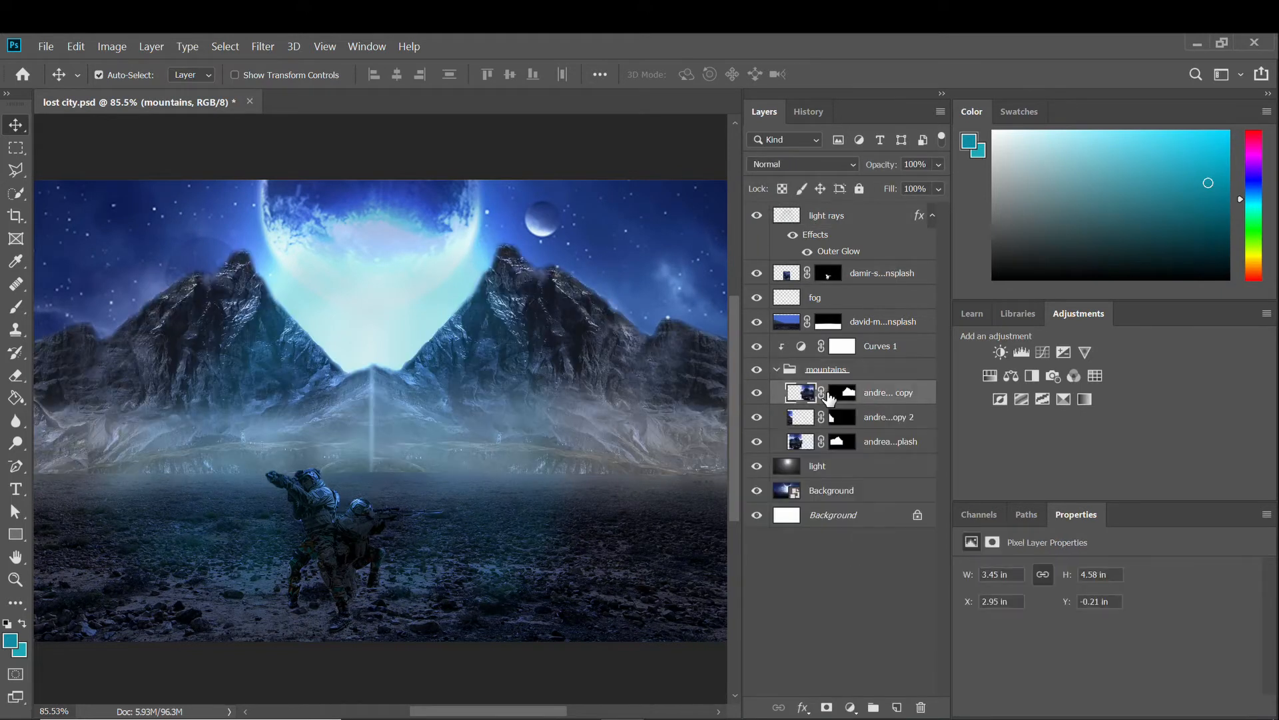
pyautogui.click(896, 707)
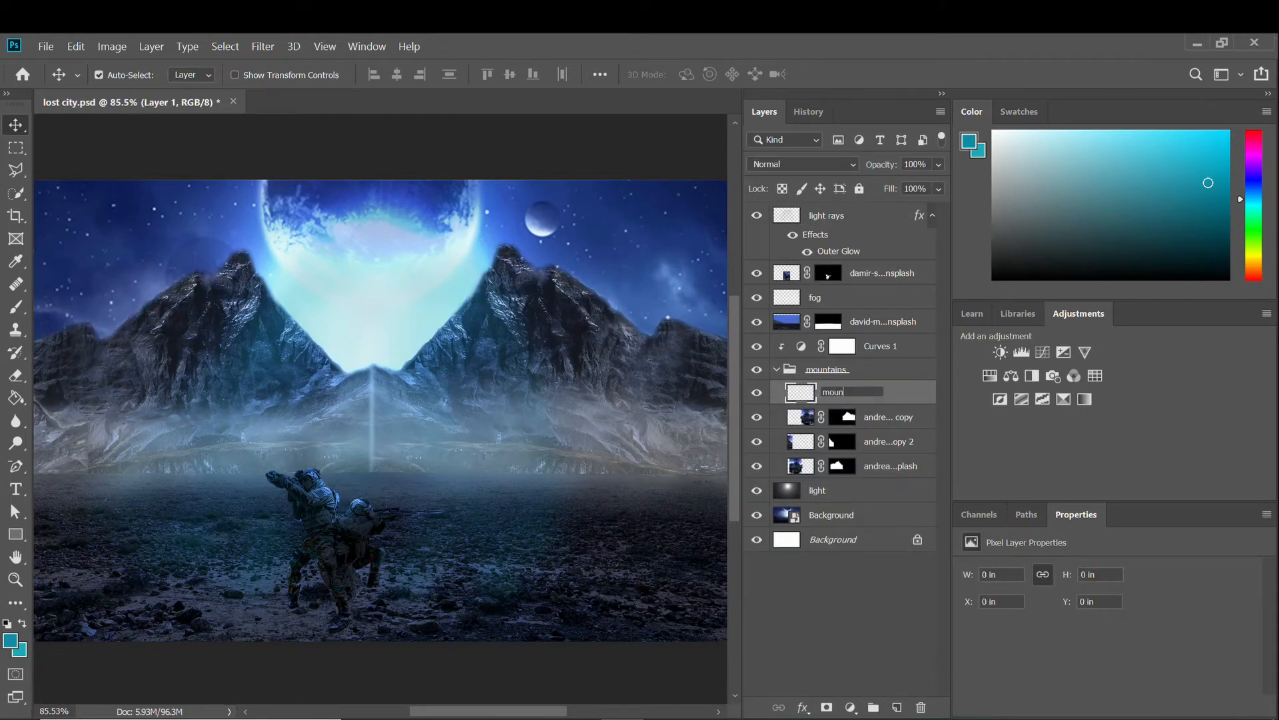
pyautogui.press('Return')
# Sample a Clone Stamp source from the mountain copy layer for the mountain layer.
pyautogui.scroll(8, 391, 433)
pyautogui.click(16, 329)
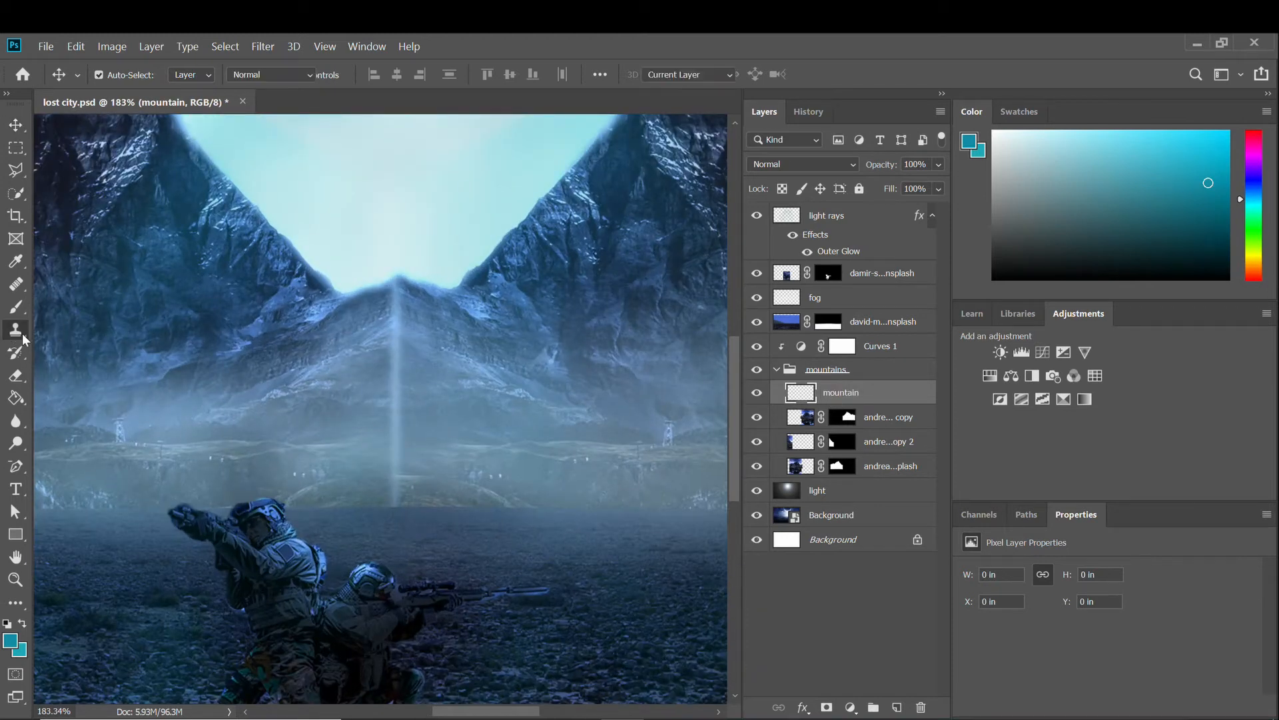
pyautogui.click(804, 422)
pyautogui.keyDown('alt'); pyautogui.click(412, 342); pyautogui.keyUp('alt')
pyautogui.click(822, 400)
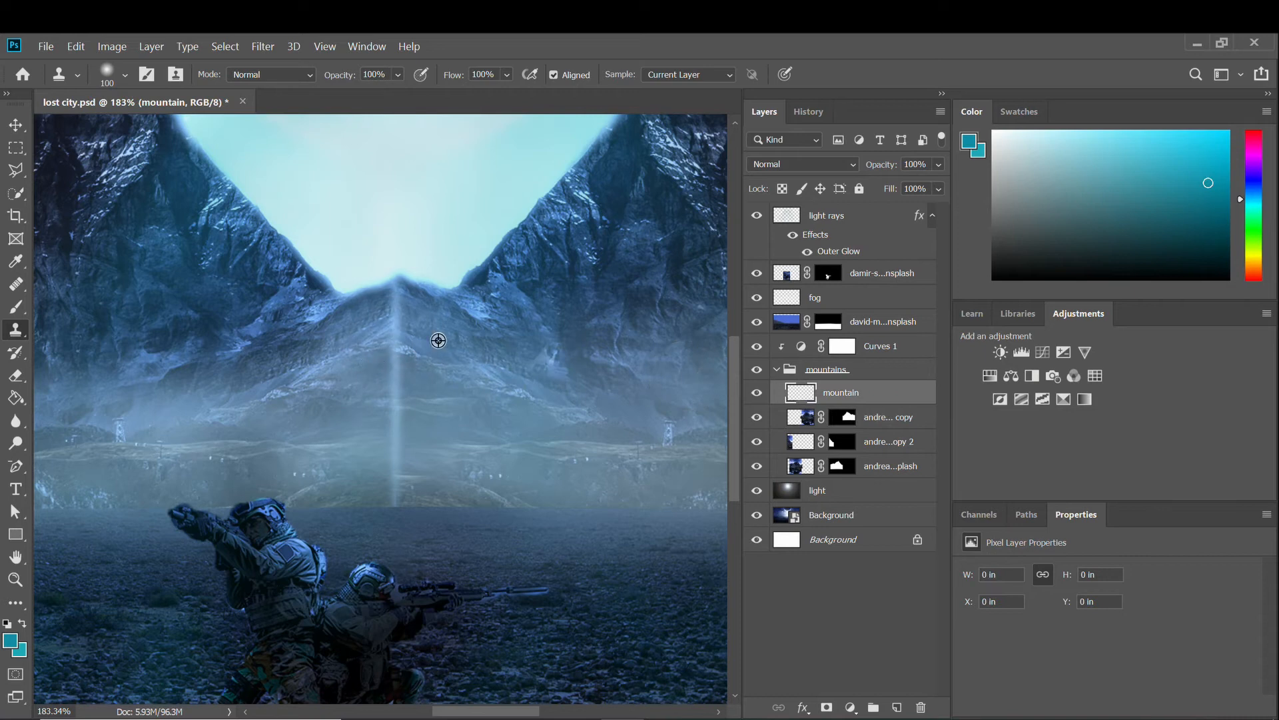
pyautogui.scroll(-6, 418, 403)
pyautogui.scroll(3, 417, 423)
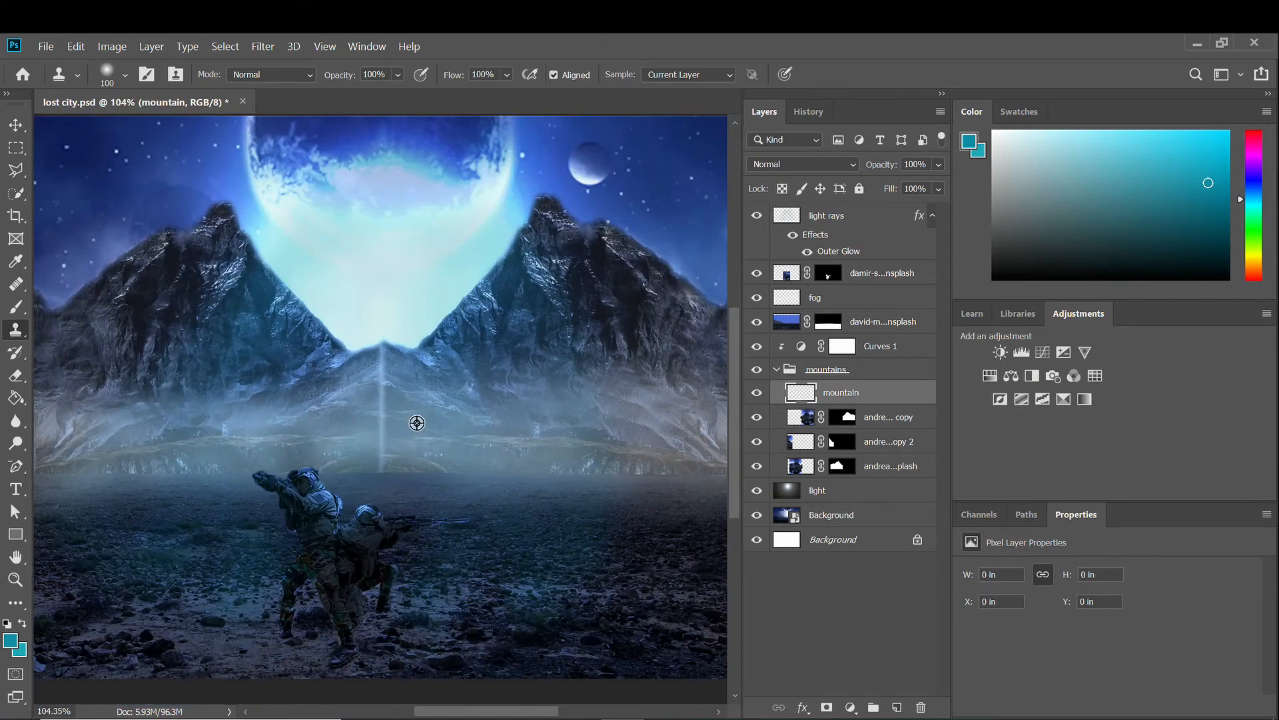
# Delete the empty mountain layer and save the document again.
pyautogui.click(921, 708)
pyautogui.click(625, 320)
pyautogui.scroll(-3, 448, 451)
pyautogui.scroll(7, 363, 482)
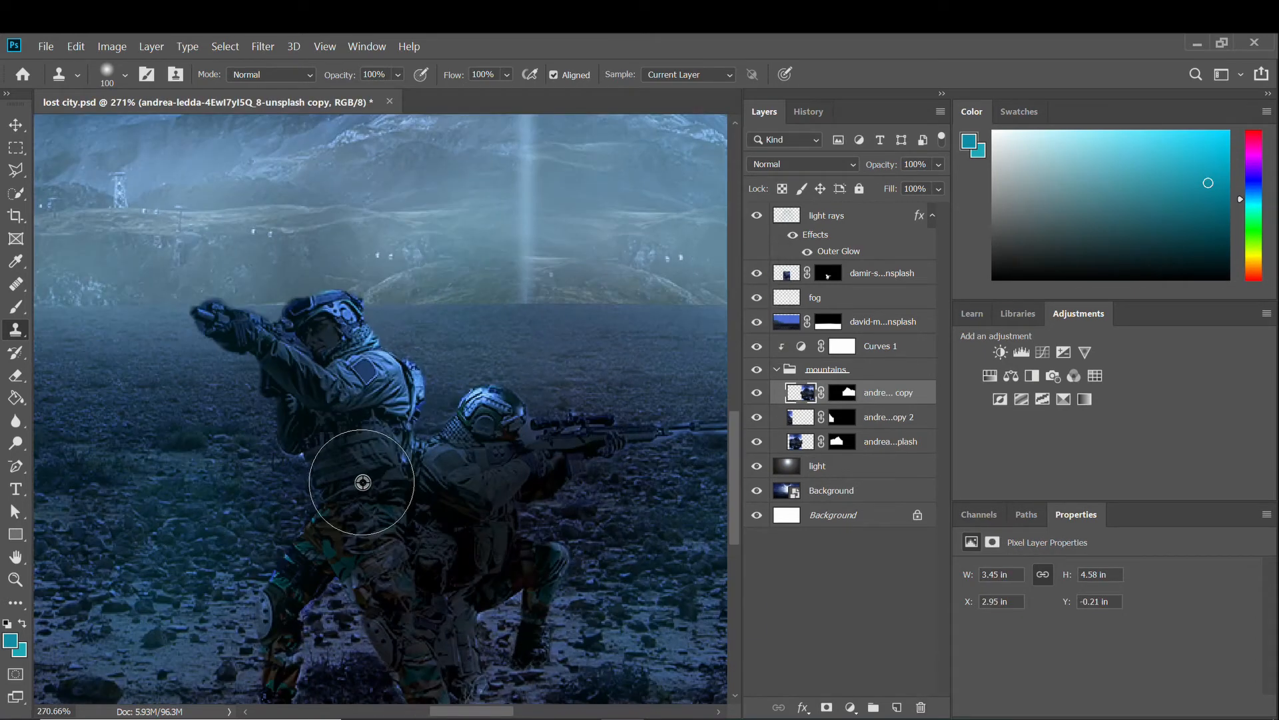
pyautogui.scroll(-5, 442, 551)
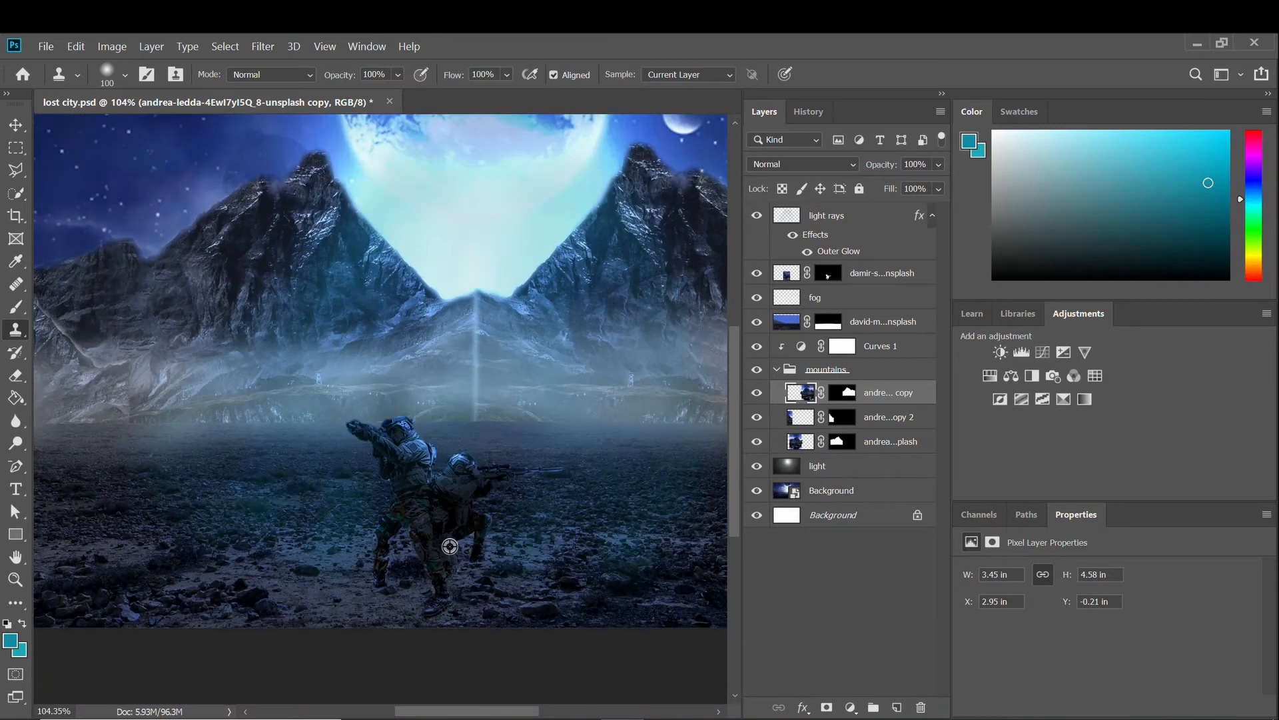
pyautogui.scroll(-2, 450, 546)
pyautogui.hotkey('ctrl', 's')
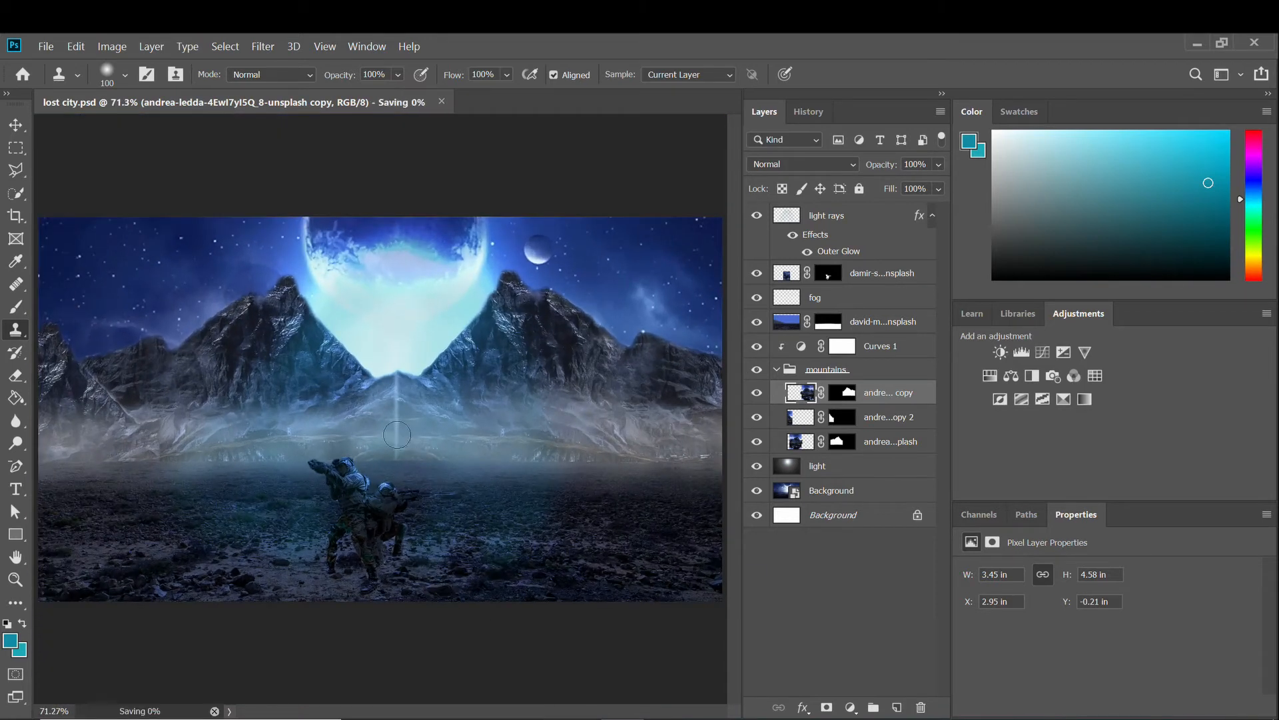
# Select the second mountain copy layer and start a free transform on it.
pyautogui.scroll(1, 397, 436)
pyautogui.hotkey('alt', '[')
pyautogui.hotkey('ctrl', 't')
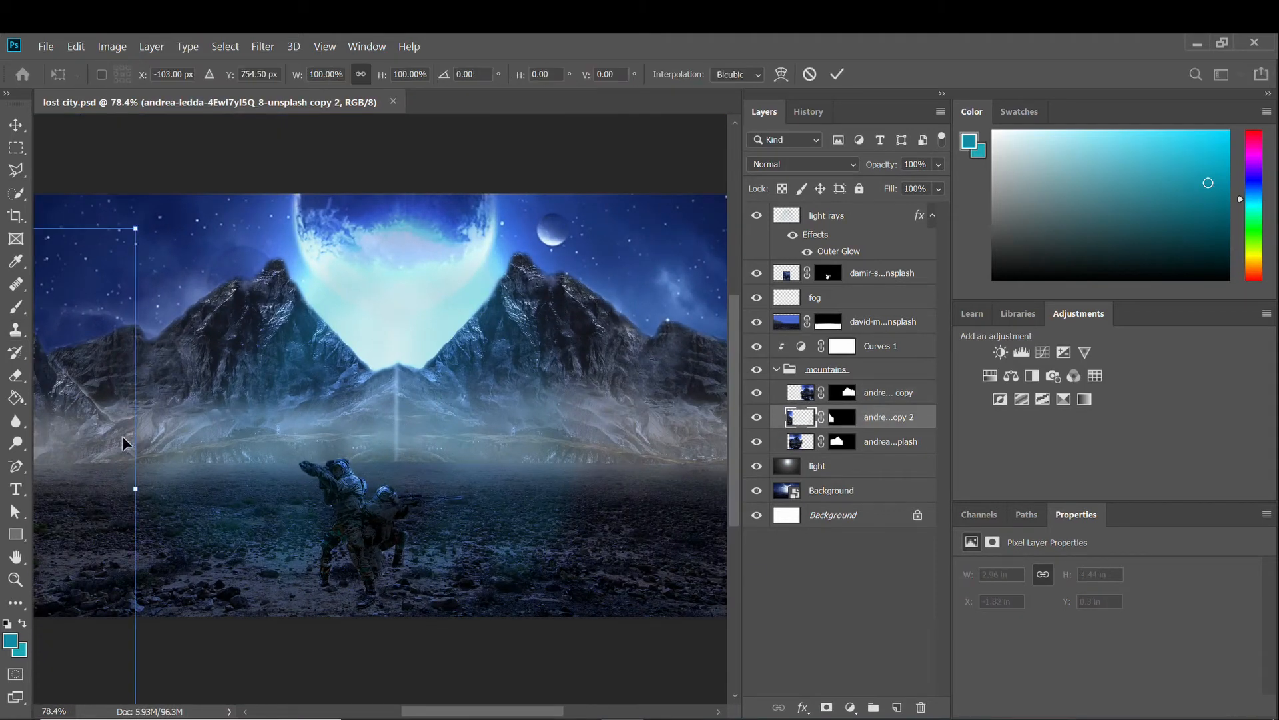
# Shift the second mountain copy to the right and commit the transform.
pyautogui.scroll(-4, 133, 379)
pyautogui.moveTo(111, 418); pyautogui.dragTo(185, 423)
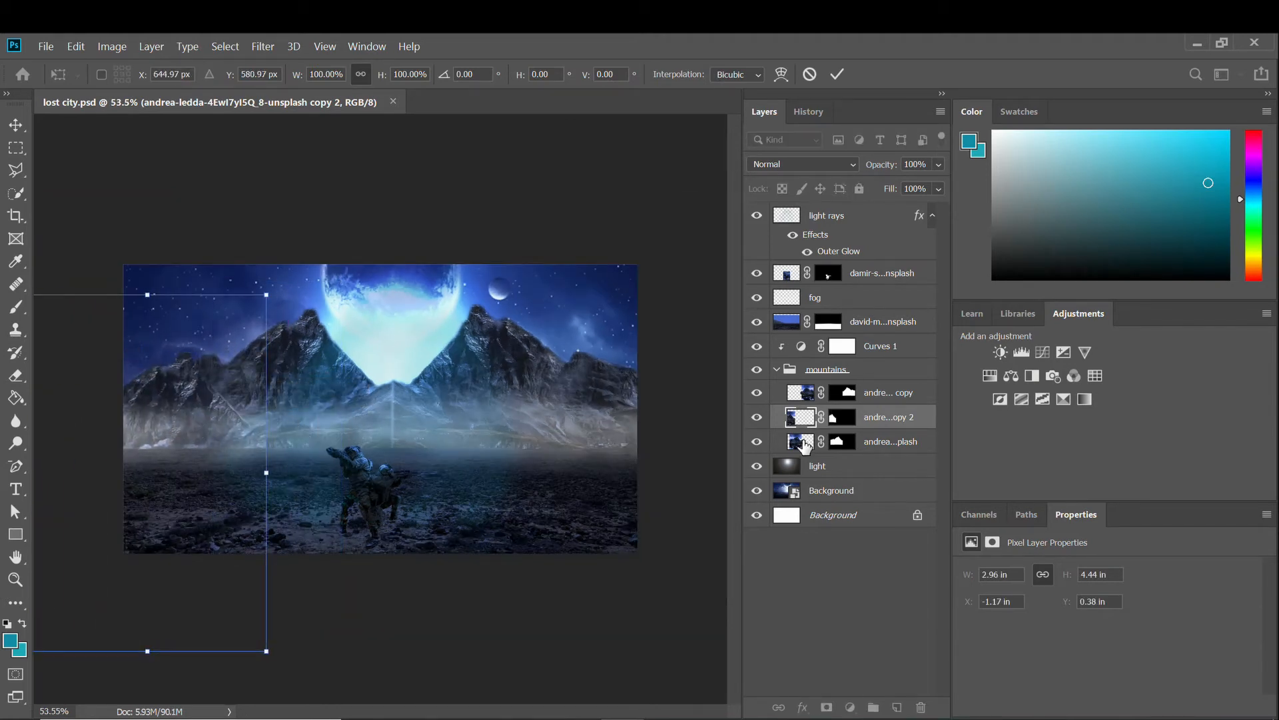
pyautogui.press('Return')
# Duplicate the mountain layer and move the third copy further right.
pyautogui.hotkey('ctrl', 'j')
pyautogui.hotkey('ctrl', 't')
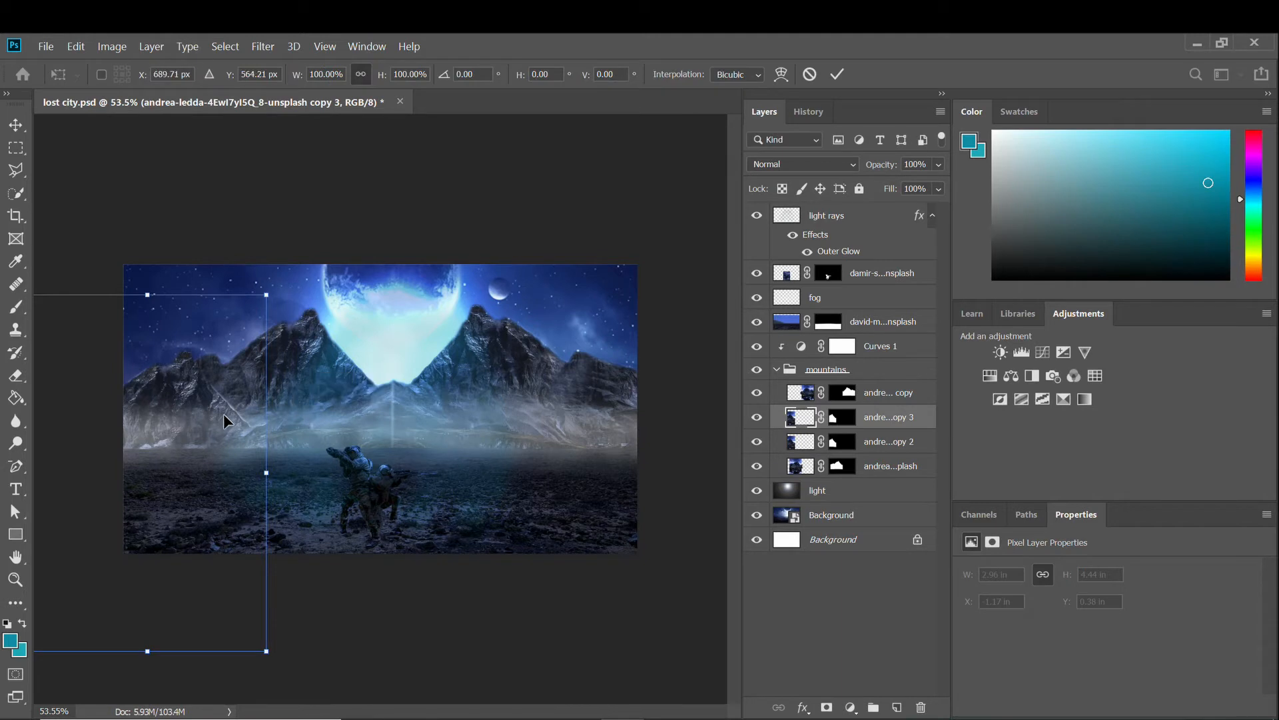
pyautogui.moveTo(223, 413)
pyautogui.mouseDown()
pyautogui.moveTo(392, 422)
pyautogui.moveTo(403, 438)
pyautogui.moveTo(393, 431)
pyautogui.moveTo(411, 397)
pyautogui.moveTo(388, 408)
pyautogui.moveTo(405, 441)
pyautogui.moveTo(398, 427)
pyautogui.mouseUp()
pyautogui.scroll(7, 402, 439)
pyautogui.press('Return')
# Clone out the bright snow patches near the soldiers.
pyautogui.press('s')
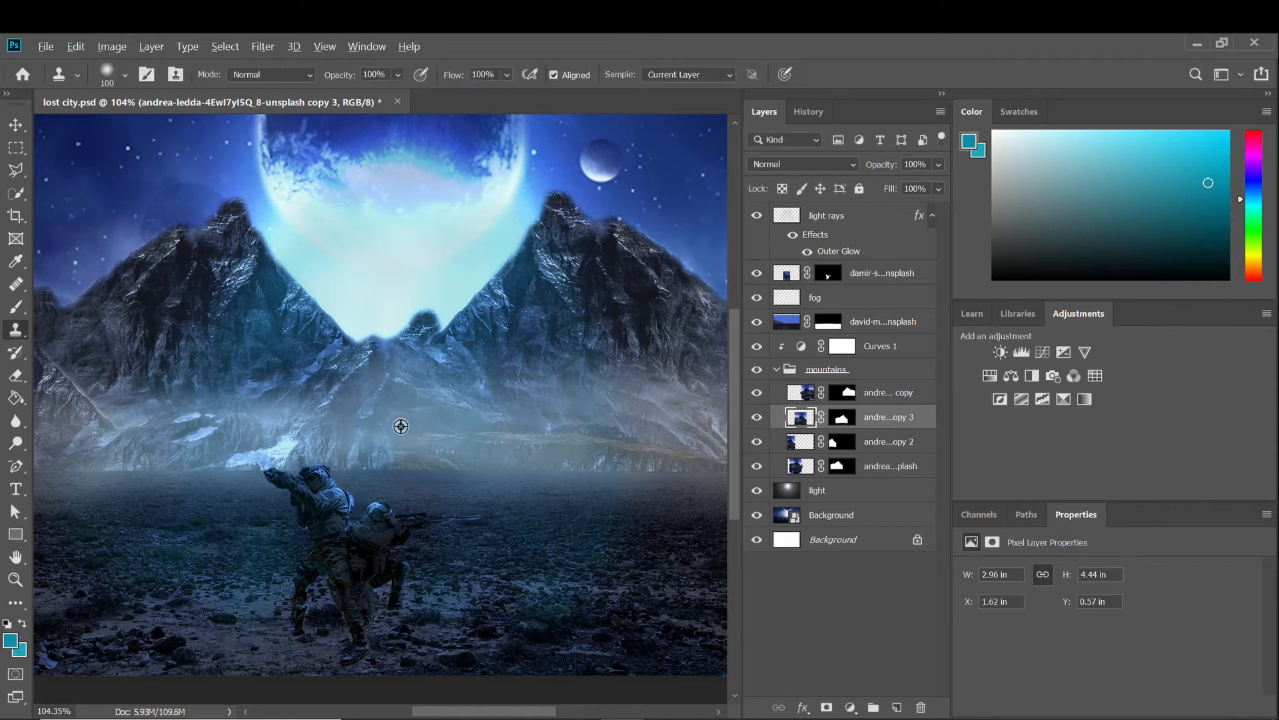
pyautogui.scroll(-5, 401, 426)
pyautogui.scroll(7, 338, 491)
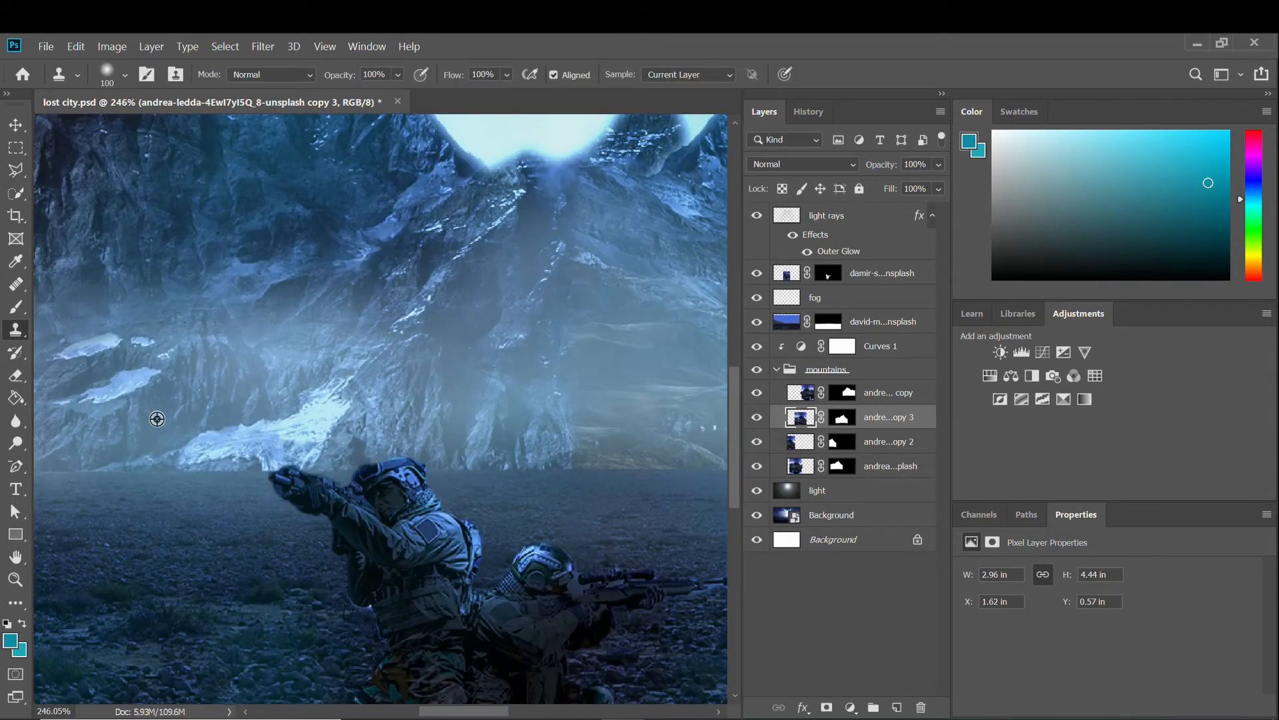
pyautogui.moveTo(307, 416)
pyautogui.mouseDown()
pyautogui.moveTo(224, 428)
pyautogui.moveTo(108, 365)
pyautogui.moveTo(296, 355)
pyautogui.moveTo(185, 444)
pyautogui.moveTo(270, 349)
pyautogui.moveTo(97, 348)
pyautogui.moveTo(214, 261)
pyautogui.moveTo(223, 337)
pyautogui.moveTo(314, 294)
pyautogui.mouseUp()
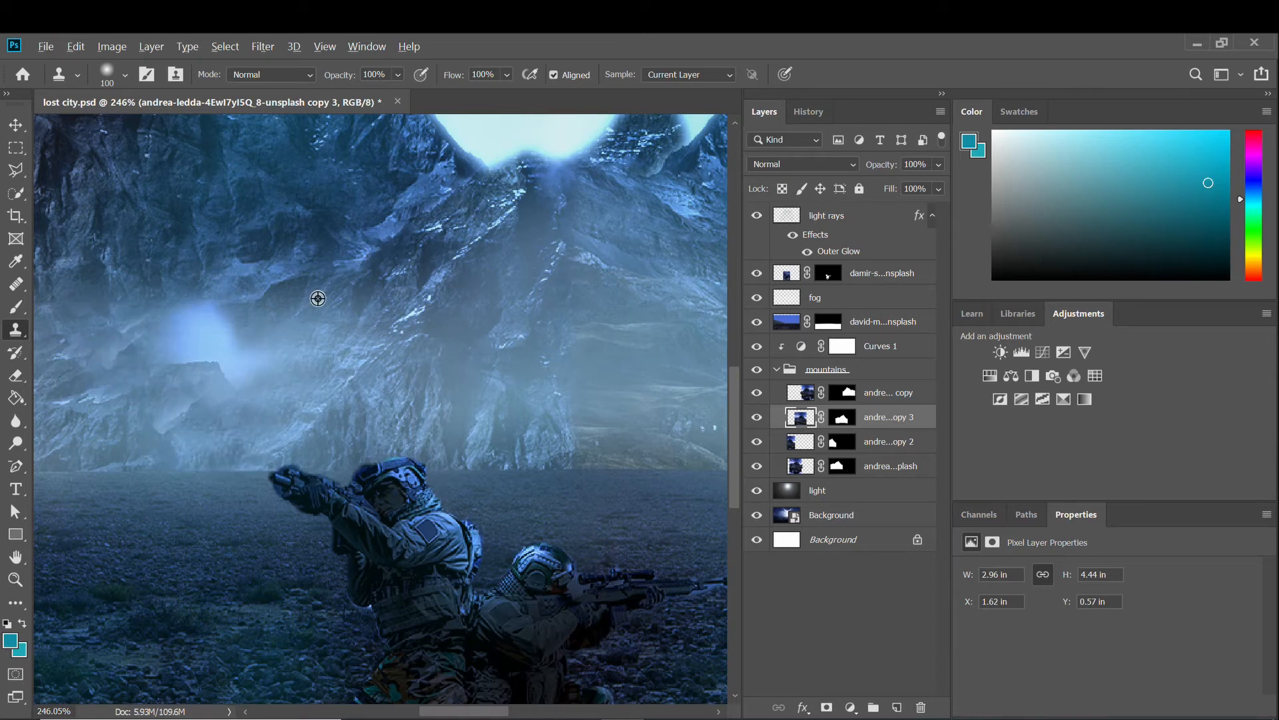
pyautogui.scroll(-6, 399, 317)
pyautogui.scroll(-2, 399, 317)
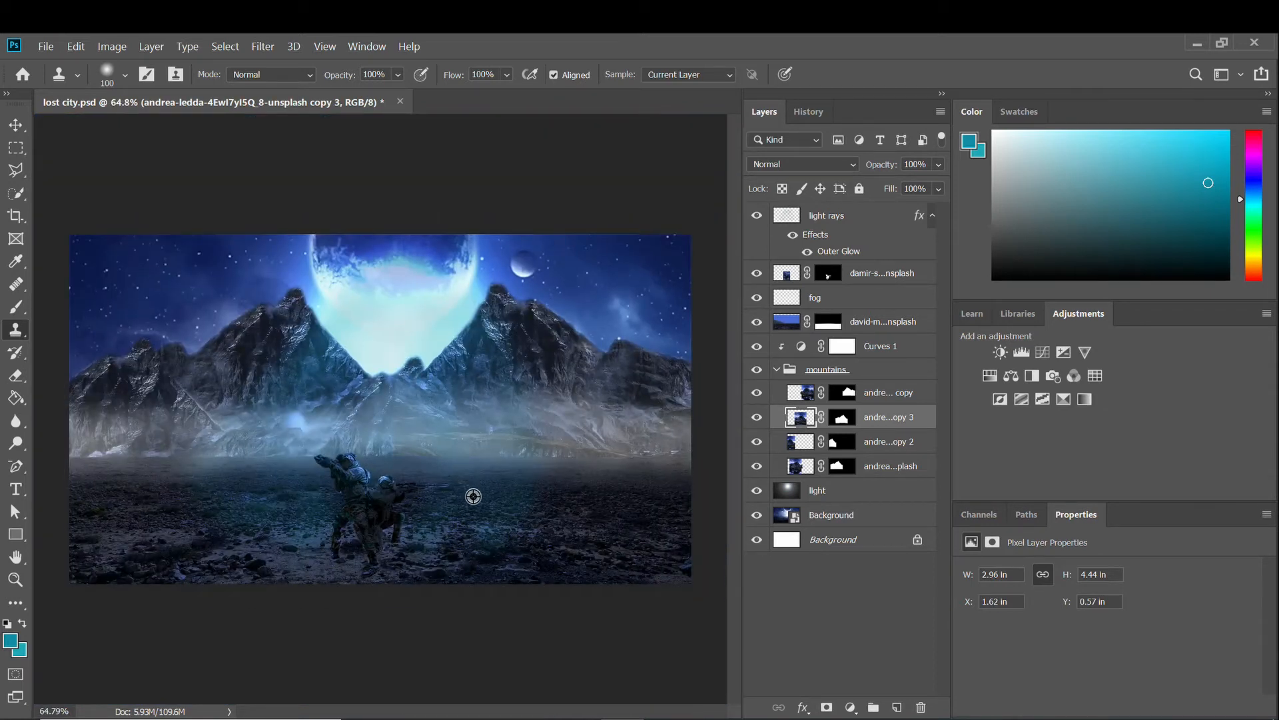
# Return to the Move tool and save lost city.psd.
pyautogui.click(15, 125)
pyautogui.scroll(3, 405, 510)
pyautogui.hotkey('ctrl', 's')
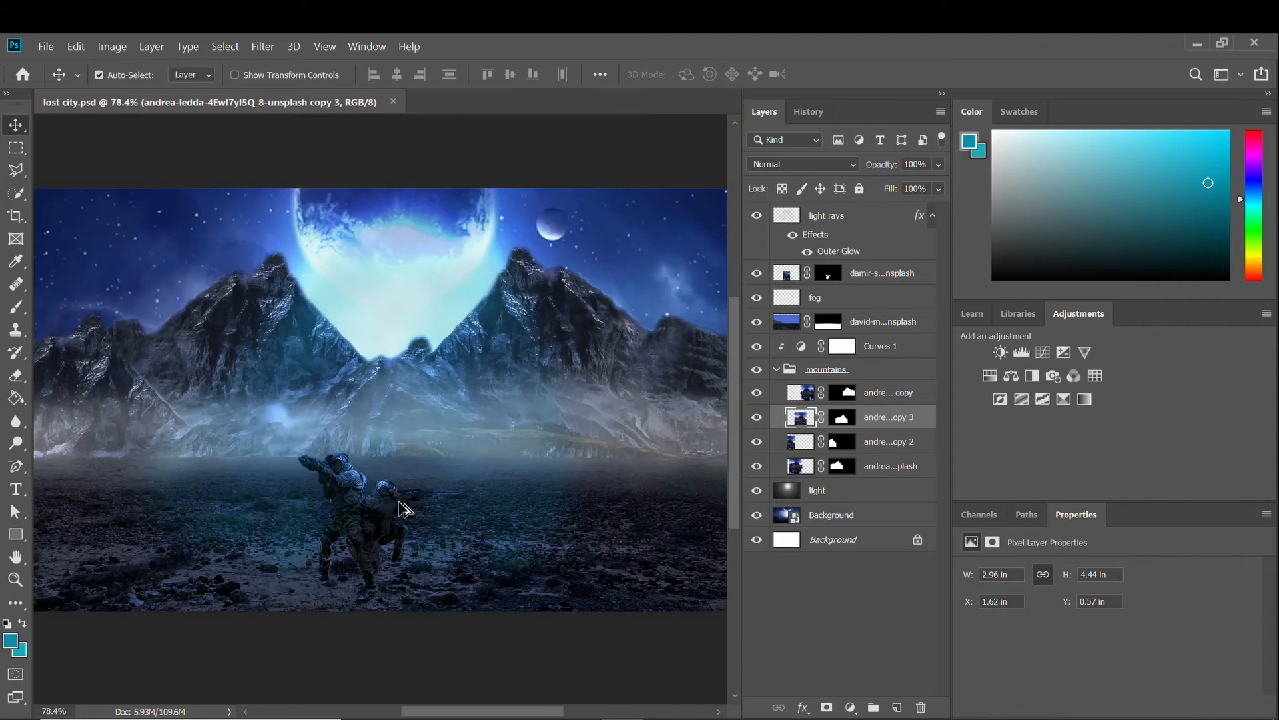
# Start placing an embedded image file into the document.
pyautogui.scroll(6, 400, 505)
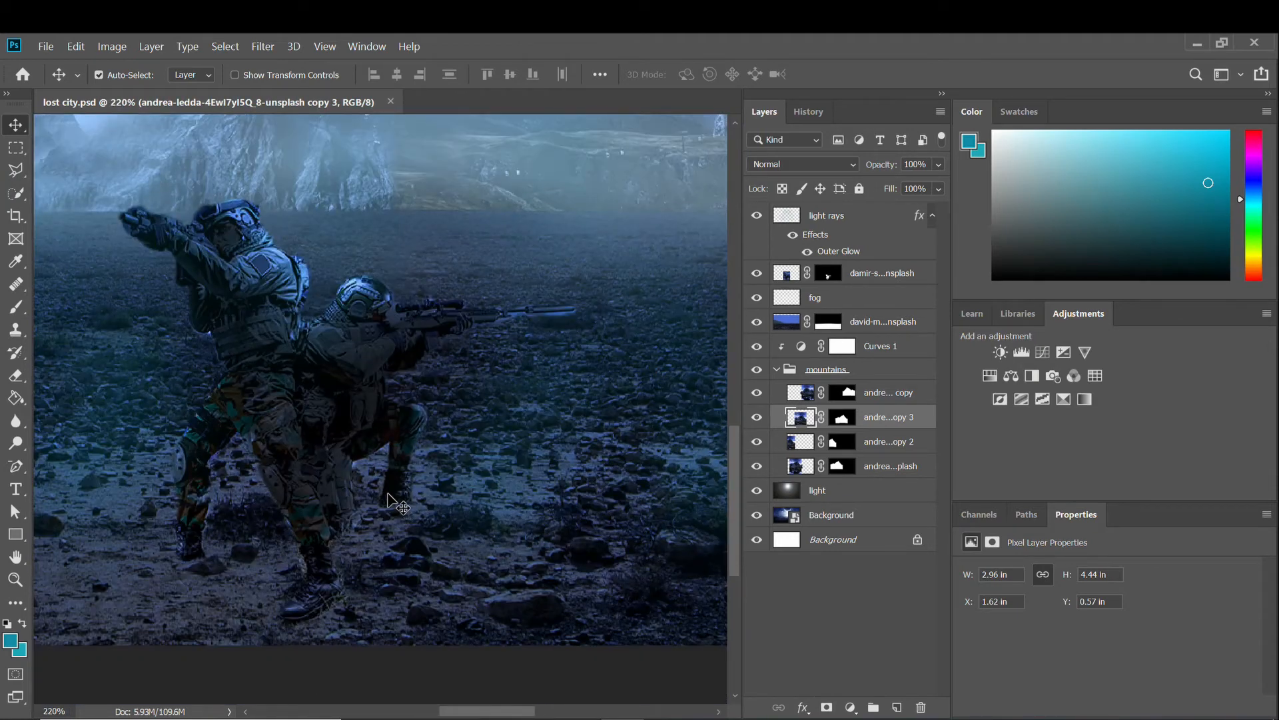
pyautogui.scroll(-6, 400, 505)
pyautogui.scroll(-1, 399, 507)
pyautogui.scroll(1, 398, 507)
pyautogui.scroll(-1, 397, 507)
pyautogui.scroll(1, 395, 508)
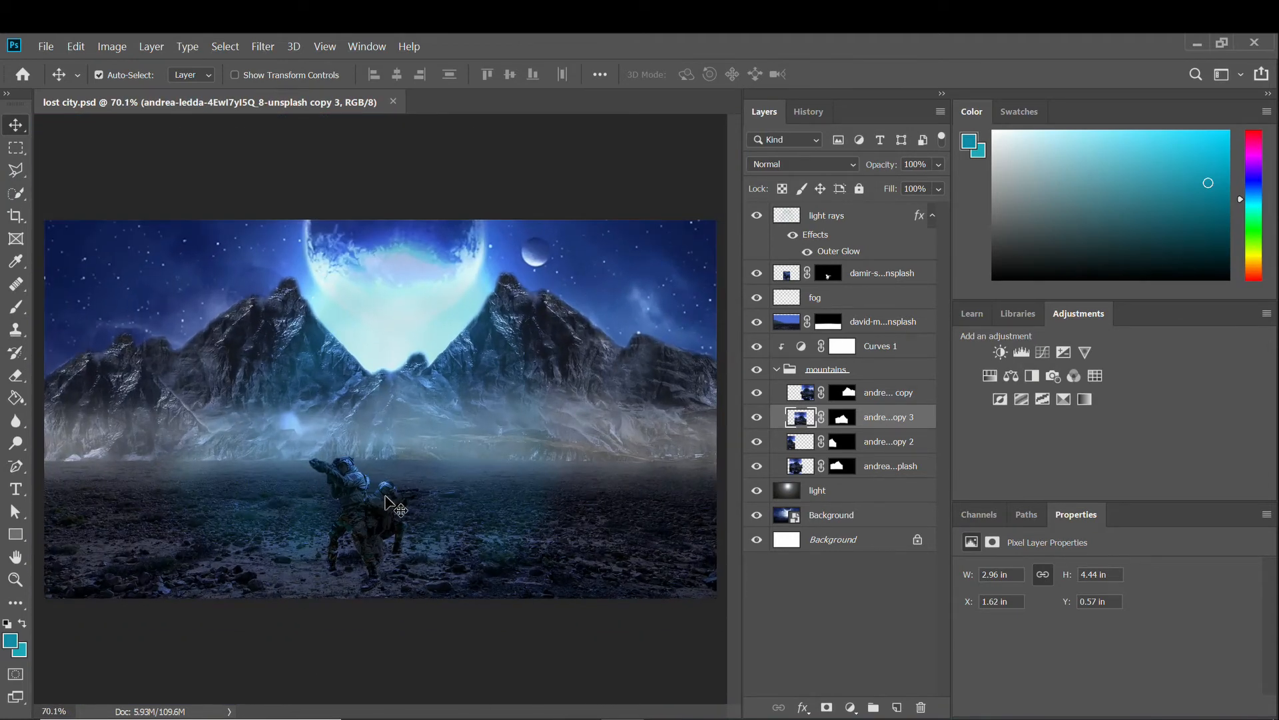
pyautogui.click(45, 46)
pyautogui.click(240, 359)
pyautogui.scroll(-1, 415, 335)
# Place the wooden shack image and put its layer just under light rays.
pyautogui.doubleClick(398, 279)
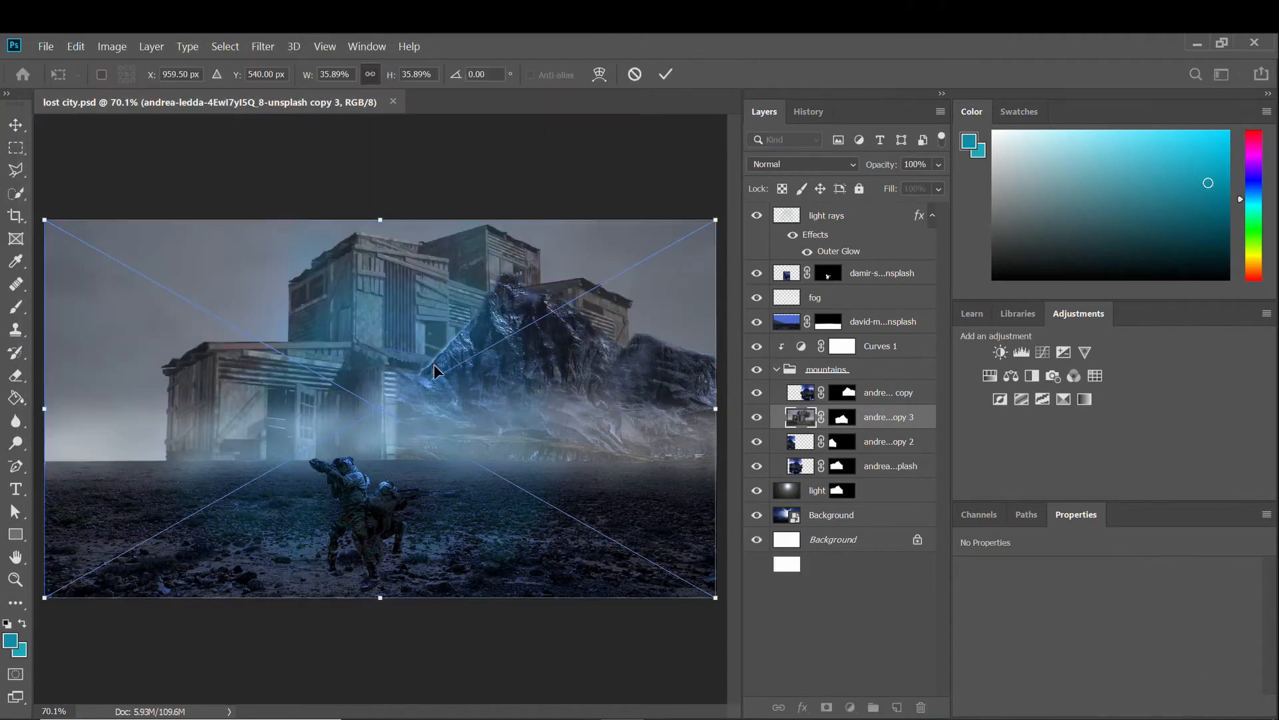
pyautogui.moveTo(434, 363); pyautogui.dragTo(351, 377)
pyautogui.moveTo(829, 417); pyautogui.dragTo(826, 265)
pyautogui.moveTo(460, 447); pyautogui.dragTo(448, 422)
pyautogui.hotkey('ctrl', 'z')
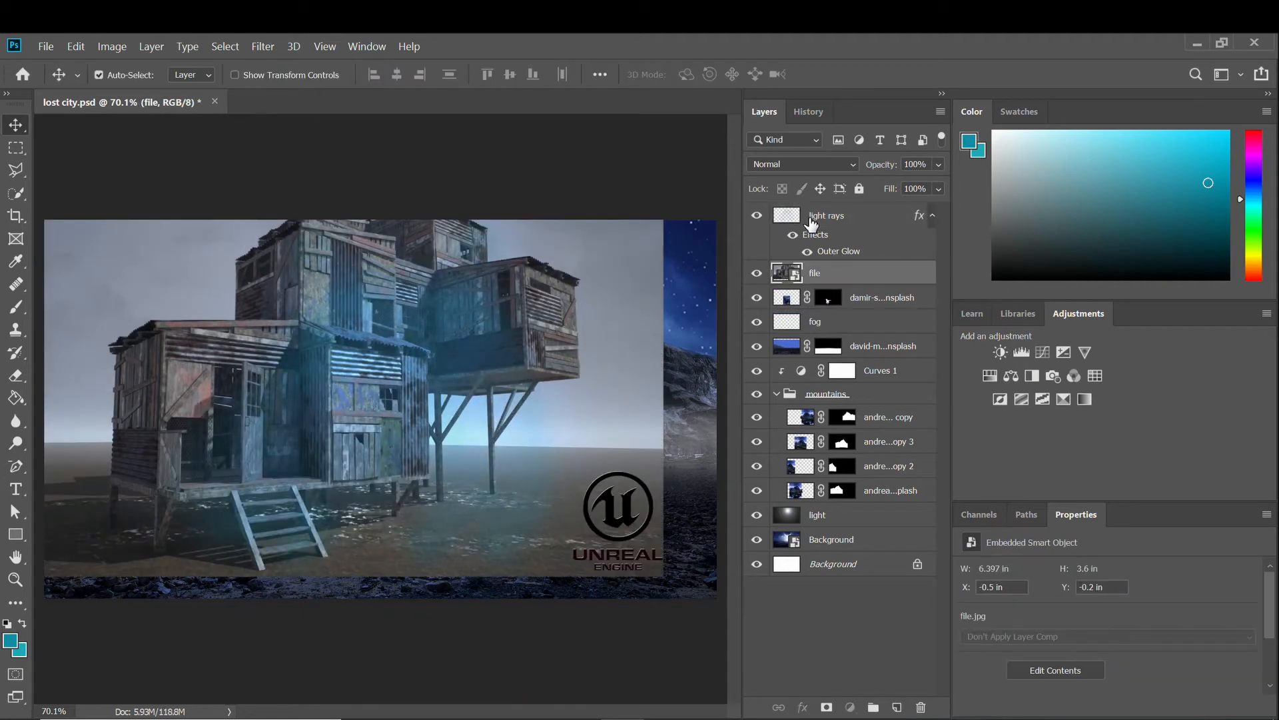
pyautogui.click(811, 220)
pyautogui.click(787, 274)
pyautogui.click(757, 273)
pyautogui.click(756, 273)
# Quick-select both shacks with a 73 px brush and mask out the background.
pyautogui.click(18, 194)
pyautogui.moveTo(164, 421); pyautogui.dragTo(170, 467)
pyautogui.rightClick(168, 460)
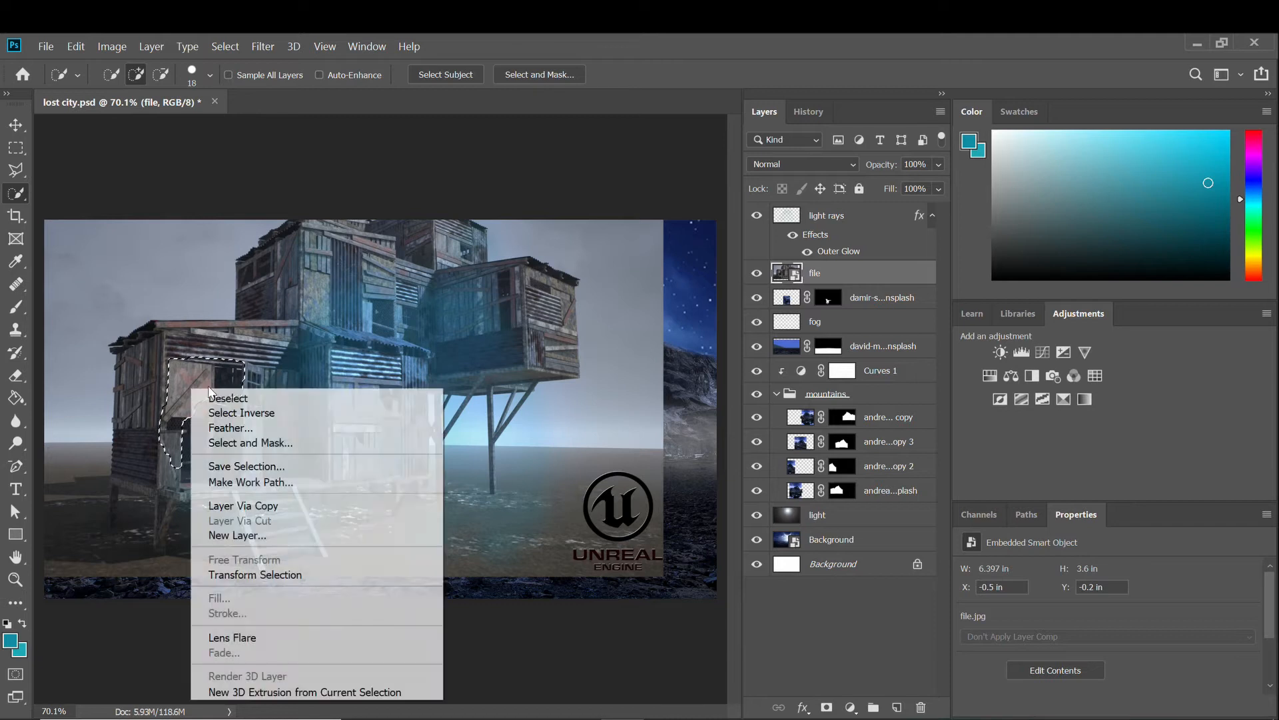
pyautogui.press('Escape')
pyautogui.click(210, 75)
pyautogui.moveTo(137, 124); pyautogui.dragTo(156, 124)
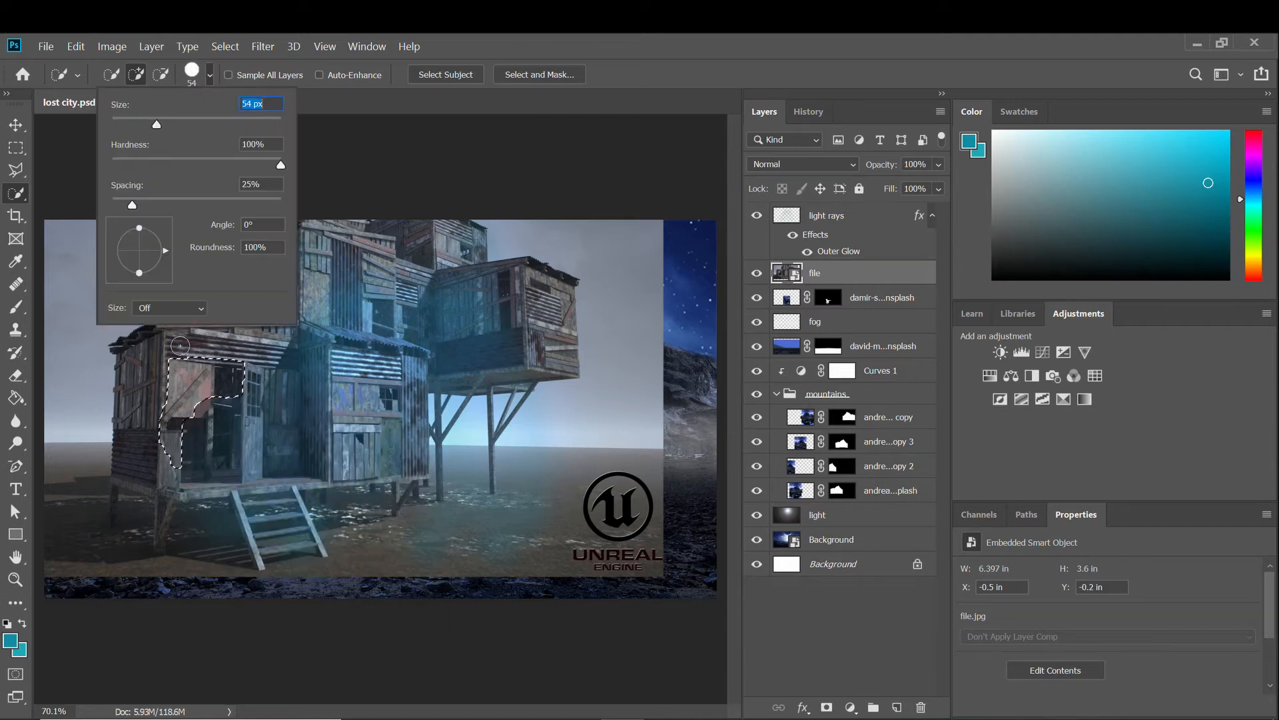
pyautogui.click(173, 125)
pyautogui.moveTo(166, 400)
pyautogui.mouseDown()
pyautogui.moveTo(163, 503)
pyautogui.moveTo(265, 511)
pyautogui.moveTo(306, 544)
pyautogui.moveTo(290, 472)
pyautogui.moveTo(389, 407)
pyautogui.moveTo(284, 284)
pyautogui.moveTo(342, 234)
pyautogui.moveTo(458, 260)
pyautogui.moveTo(509, 317)
pyautogui.moveTo(491, 392)
pyautogui.moveTo(434, 477)
pyautogui.mouseUp()
pyautogui.moveTo(48, 466)
pyautogui.mouseDown()
pyautogui.moveTo(56, 521)
pyautogui.moveTo(120, 599)
pyautogui.moveTo(126, 572)
pyautogui.moveTo(257, 584)
pyautogui.moveTo(406, 549)
pyautogui.moveTo(620, 526)
pyautogui.moveTo(586, 509)
pyautogui.moveTo(485, 511)
pyautogui.mouseUp()
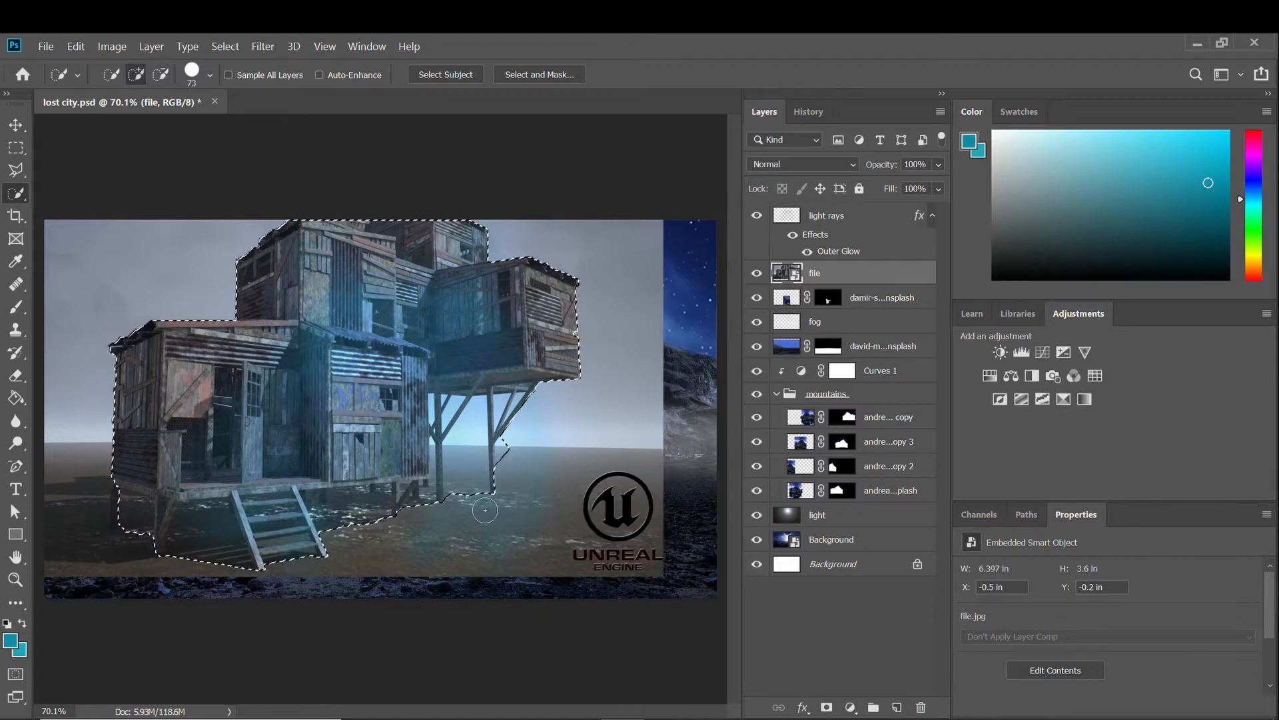
pyautogui.click(826, 707)
# Set the Eraser to Opacity 71%, Flow 35% on the shack layer's pixels.
pyautogui.scroll(3, 477, 458)
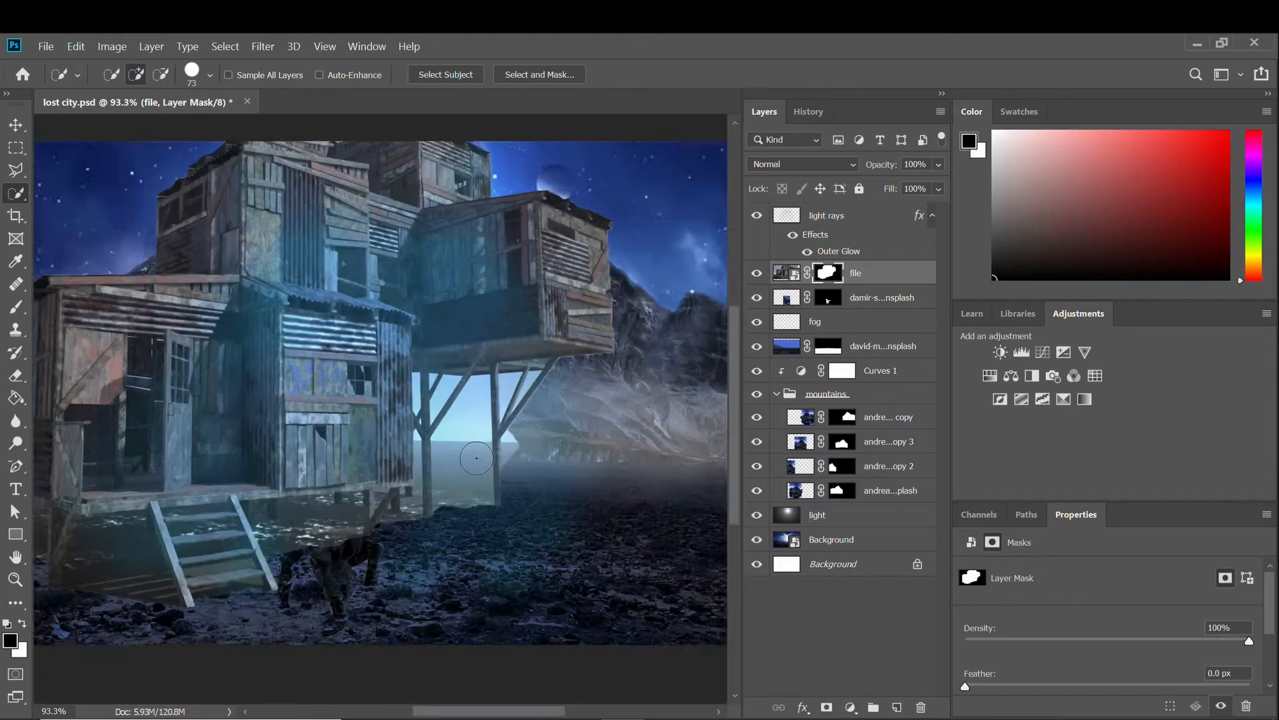
pyautogui.scroll(2, 476, 458)
pyautogui.click(15, 377)
pyautogui.scroll(2, 489, 527)
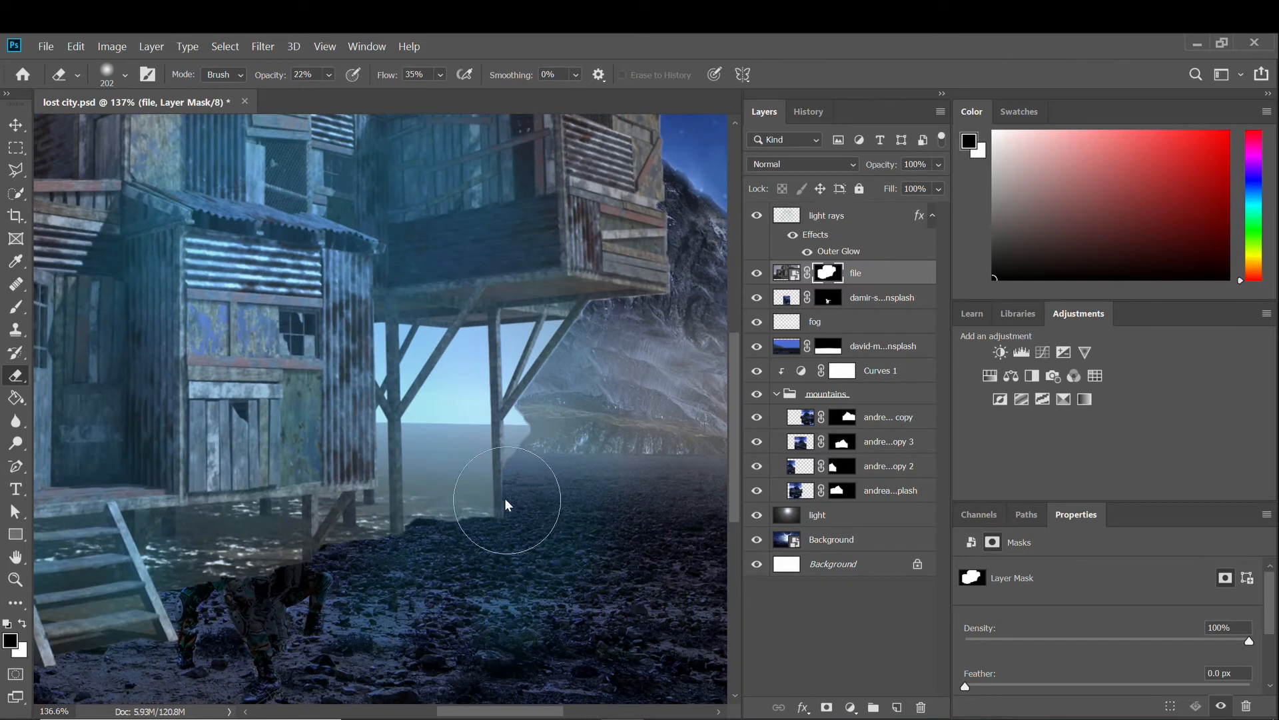
pyautogui.rightClick(505, 504)
pyautogui.click(448, 465)
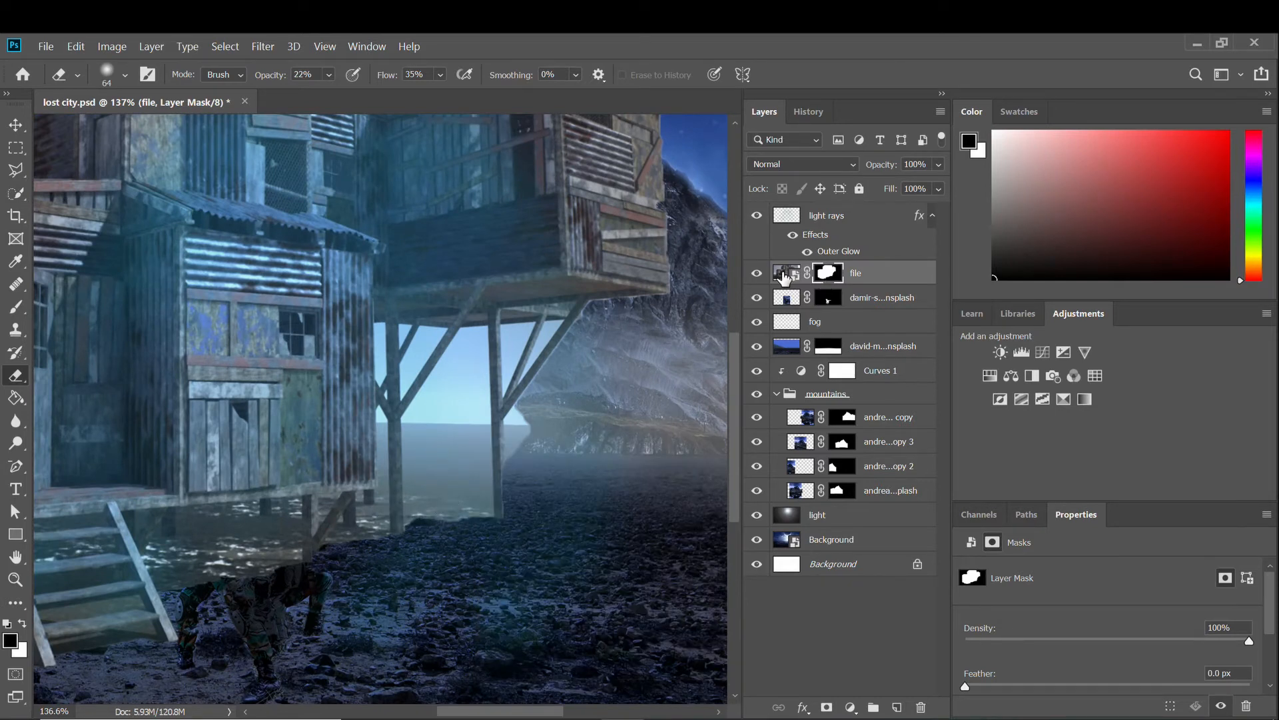
pyautogui.click(784, 277)
pyautogui.click(446, 499)
pyautogui.press('Return')
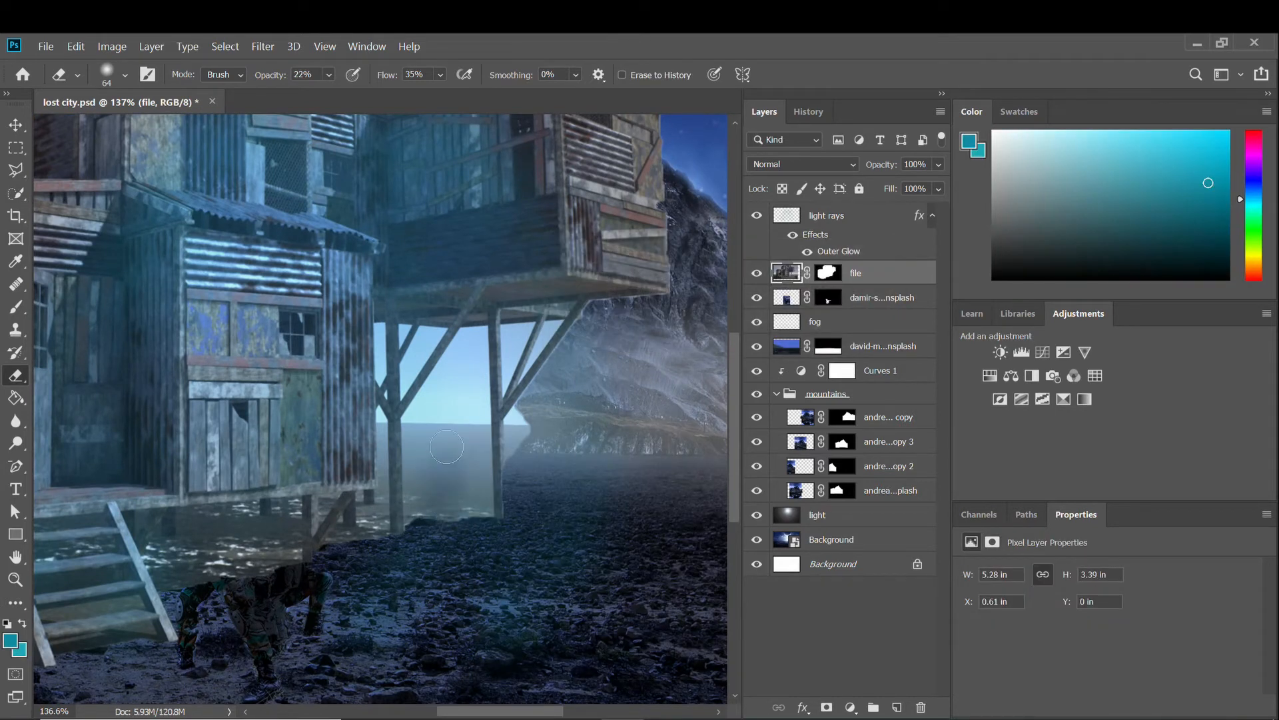
pyautogui.click(329, 75)
# Erase the shack between the posts, around the left strut and near the soldier.
pyautogui.moveTo(408, 369)
pyautogui.mouseDown()
pyautogui.moveTo(435, 481)
pyautogui.moveTo(474, 523)
pyautogui.moveTo(459, 524)
pyautogui.moveTo(475, 443)
pyautogui.moveTo(441, 473)
pyautogui.moveTo(444, 449)
pyautogui.moveTo(418, 499)
pyautogui.moveTo(459, 372)
pyautogui.moveTo(412, 496)
pyautogui.mouseUp()
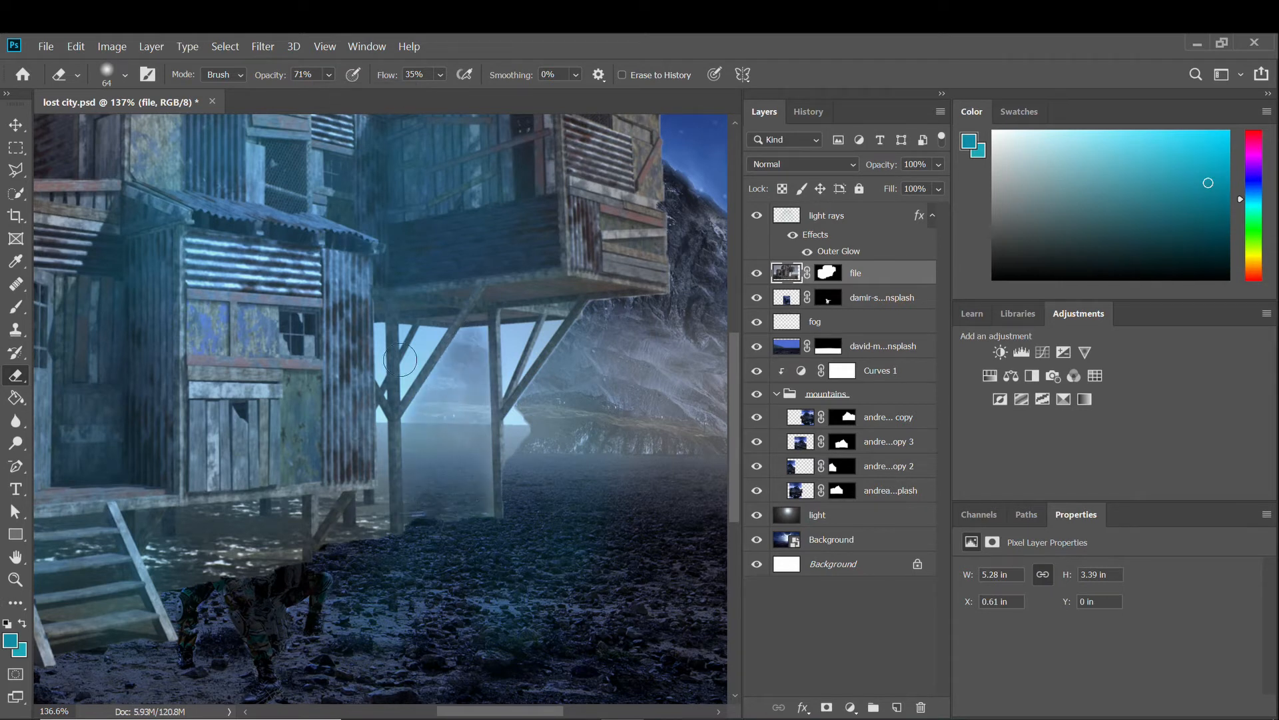
pyautogui.moveTo(400, 360)
pyautogui.mouseDown()
pyautogui.moveTo(419, 341)
pyautogui.moveTo(552, 338)
pyautogui.moveTo(511, 383)
pyautogui.moveTo(394, 346)
pyautogui.mouseUp()
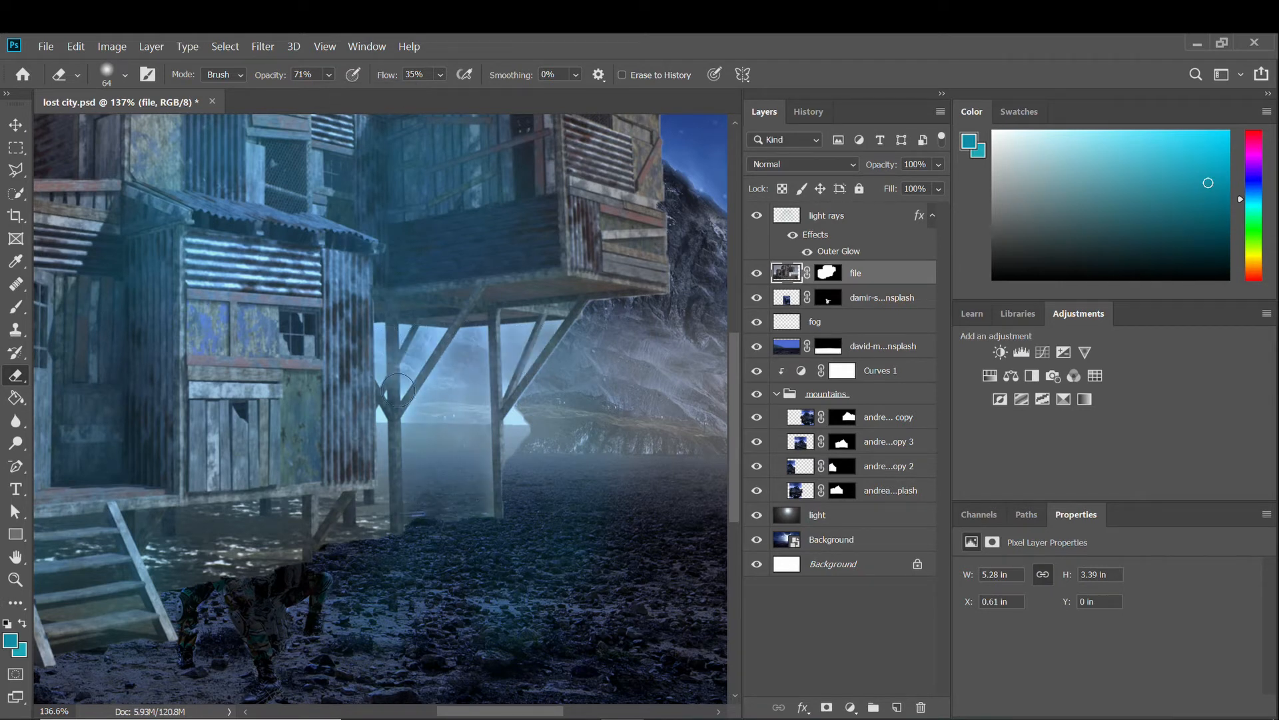
pyautogui.scroll(-5, 482, 497)
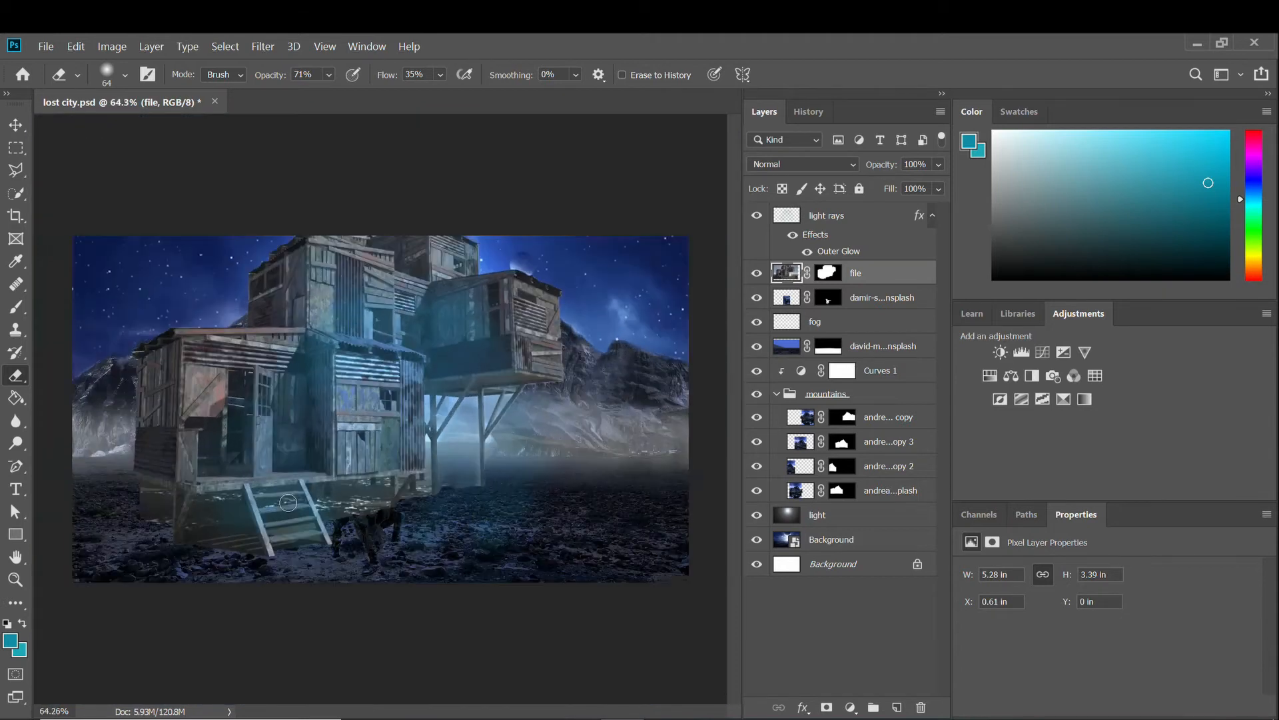
pyautogui.scroll(3, 178, 569)
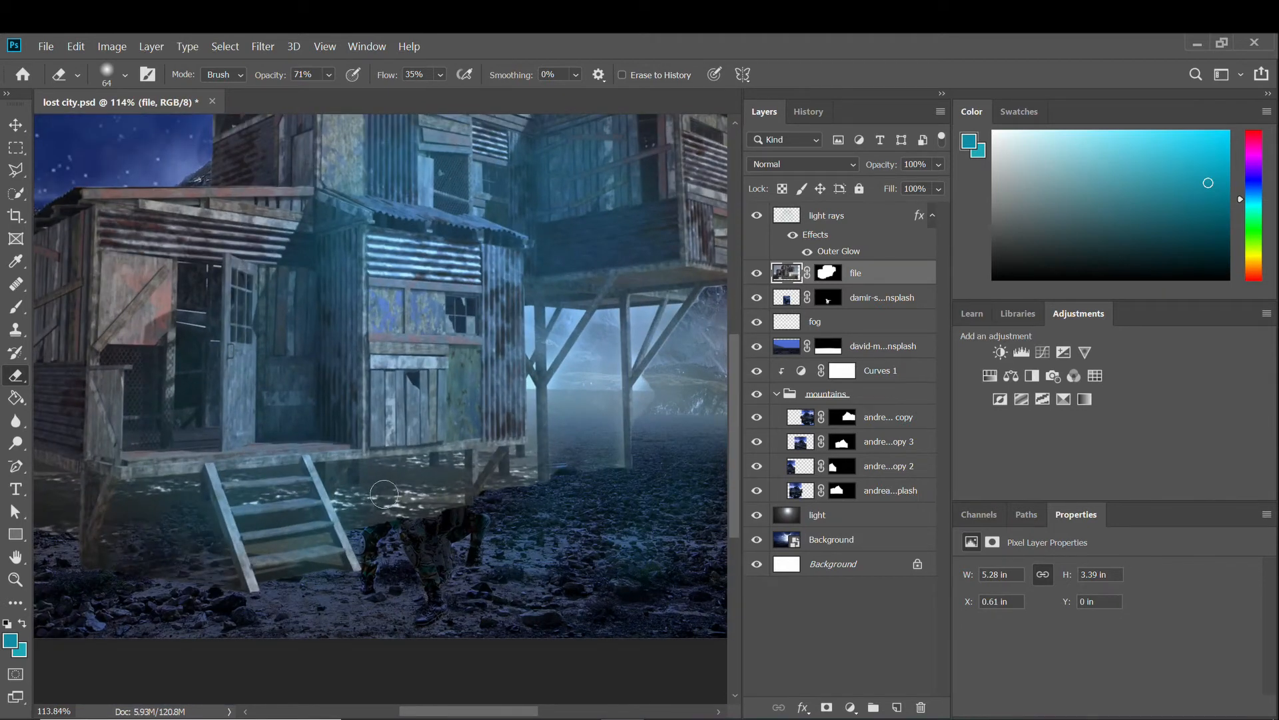
pyautogui.moveTo(384, 494); pyautogui.dragTo(378, 499)
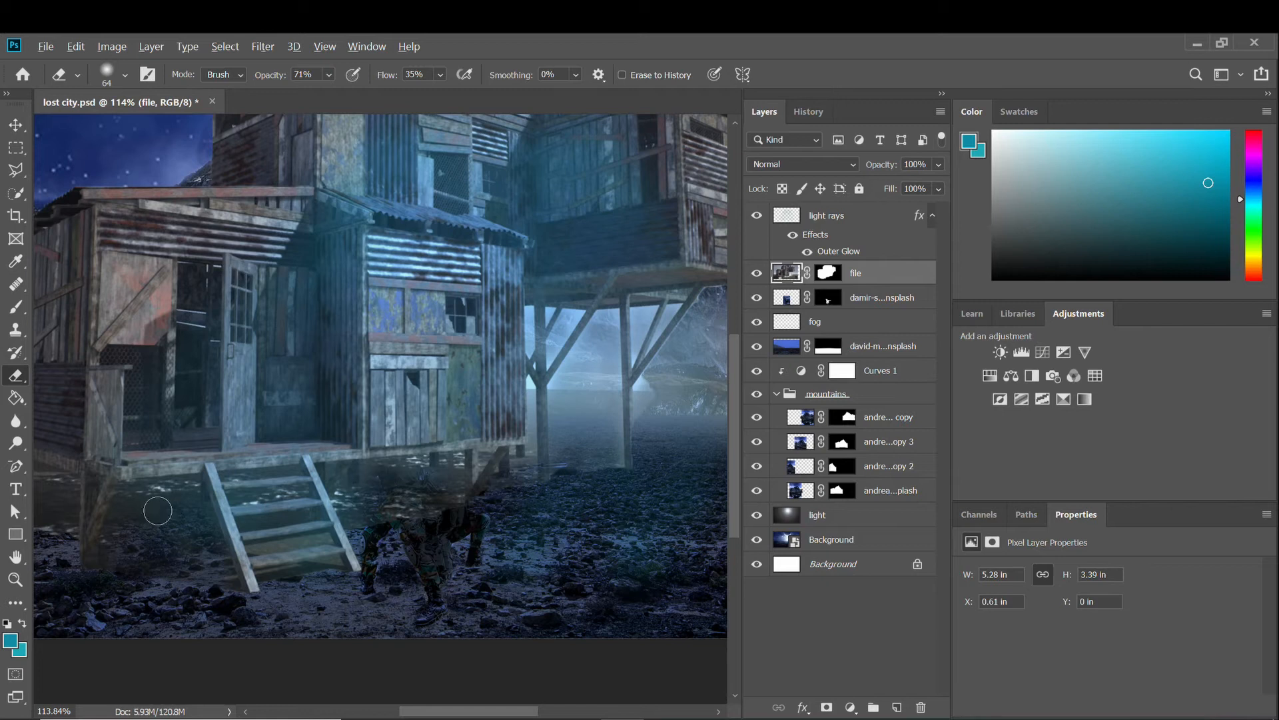
pyautogui.scroll(-2, 157, 510)
pyautogui.scroll(-3, 192, 521)
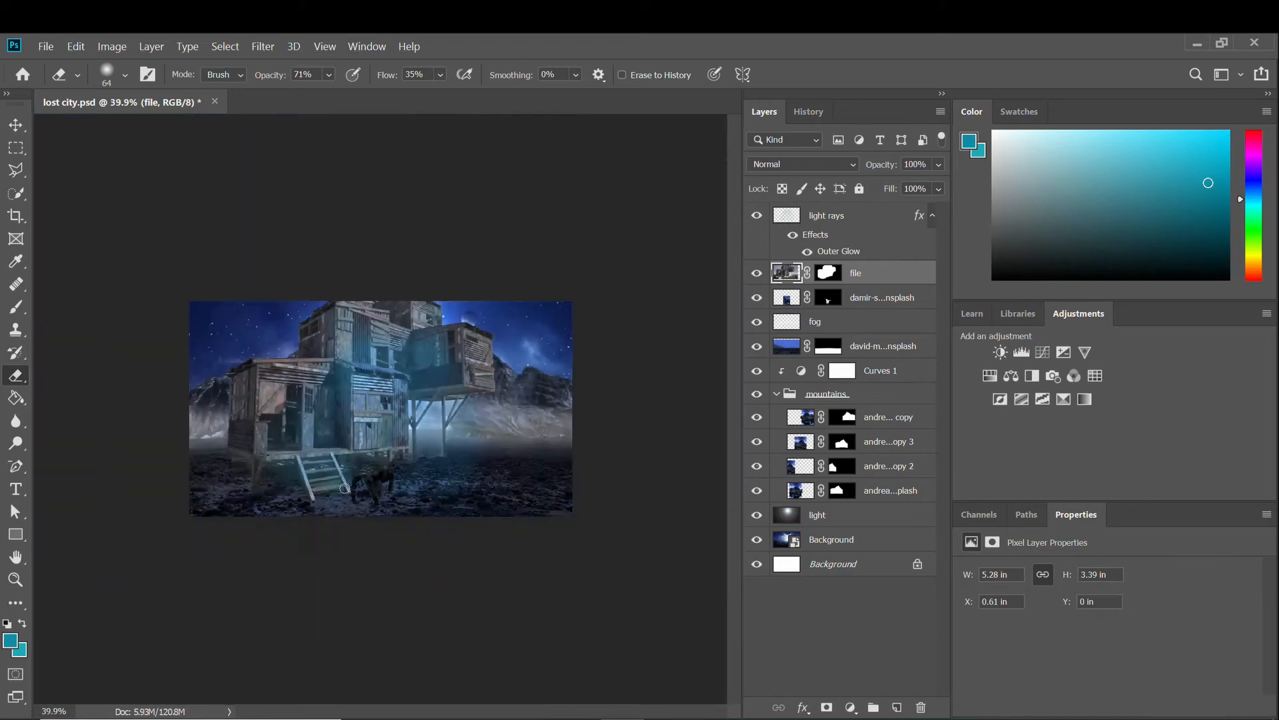
pyautogui.scroll(1, 333, 400)
# Scale the shack to about 79% and move it down and left.
pyautogui.press('v')
pyautogui.hotkey('ctrl', 't')
pyautogui.moveTo(576, 264); pyautogui.dragTo(471, 314)
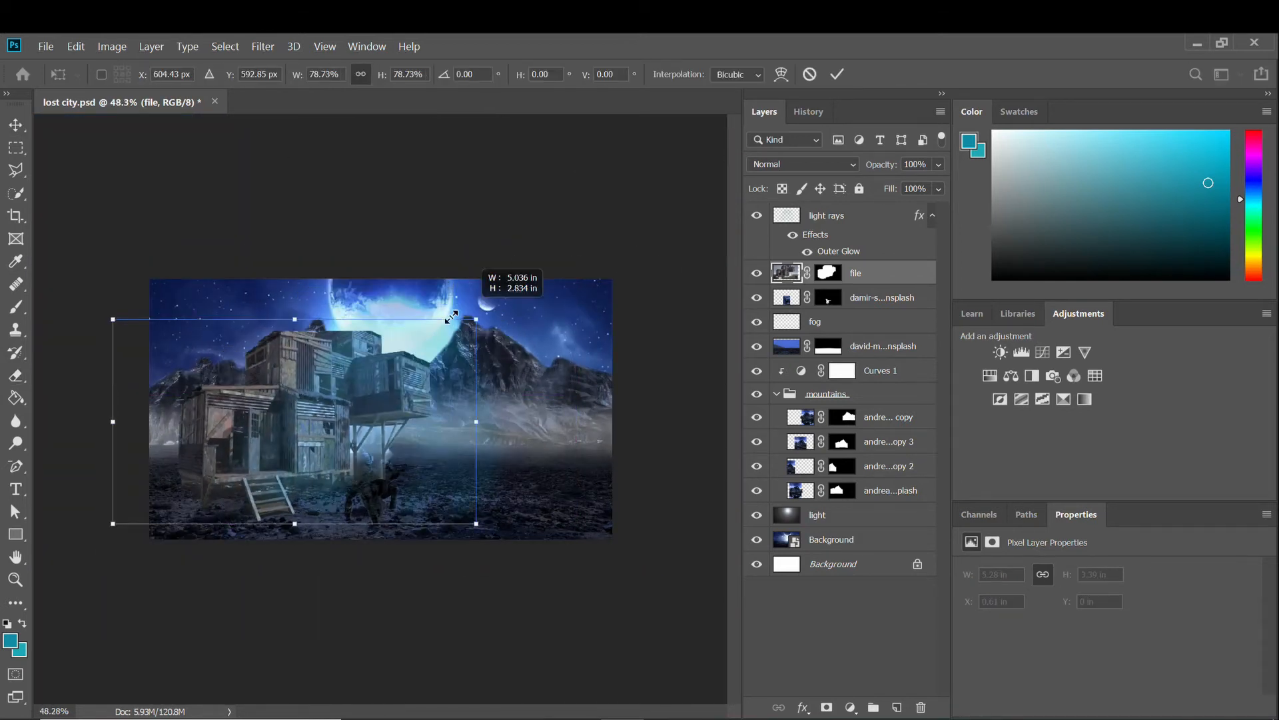
pyautogui.moveTo(346, 400); pyautogui.dragTo(322, 414)
# Move the shack layer down one place and shift the shack up and right.
pyautogui.moveTo(865, 283); pyautogui.dragTo(863, 308)
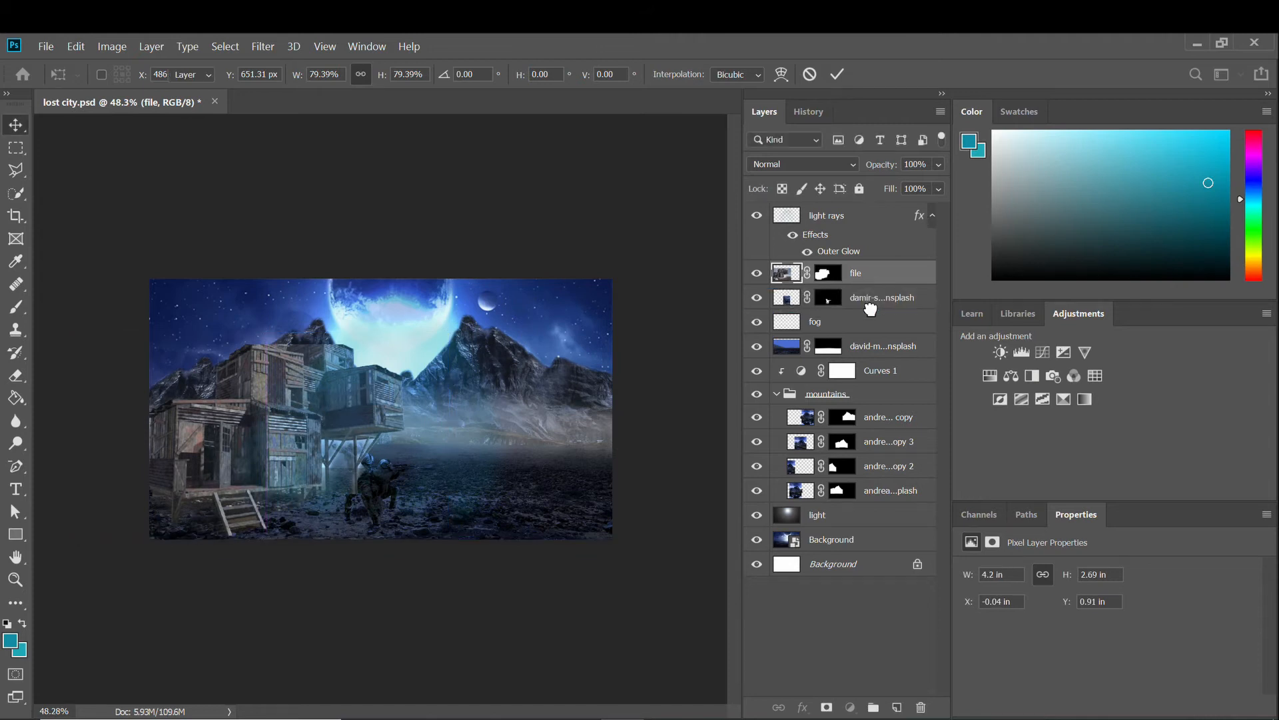
pyautogui.scroll(2, 273, 481)
pyautogui.scroll(-1, 273, 481)
pyautogui.scroll(2, 273, 482)
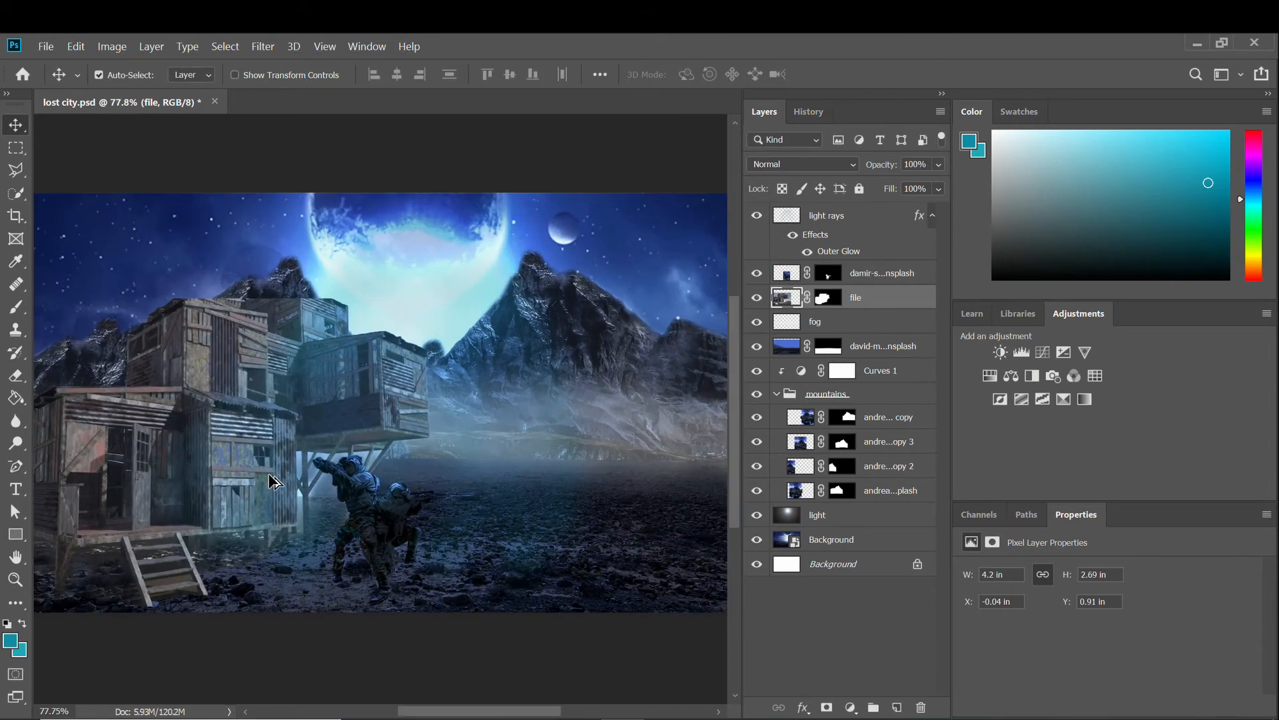
pyautogui.scroll(-1, 273, 481)
pyautogui.moveTo(273, 481); pyautogui.dragTo(281, 437)
# Rescale the shack to about 3.05 × 1.95 in on the plain and commit.
pyautogui.hotkey('ctrl', 't')
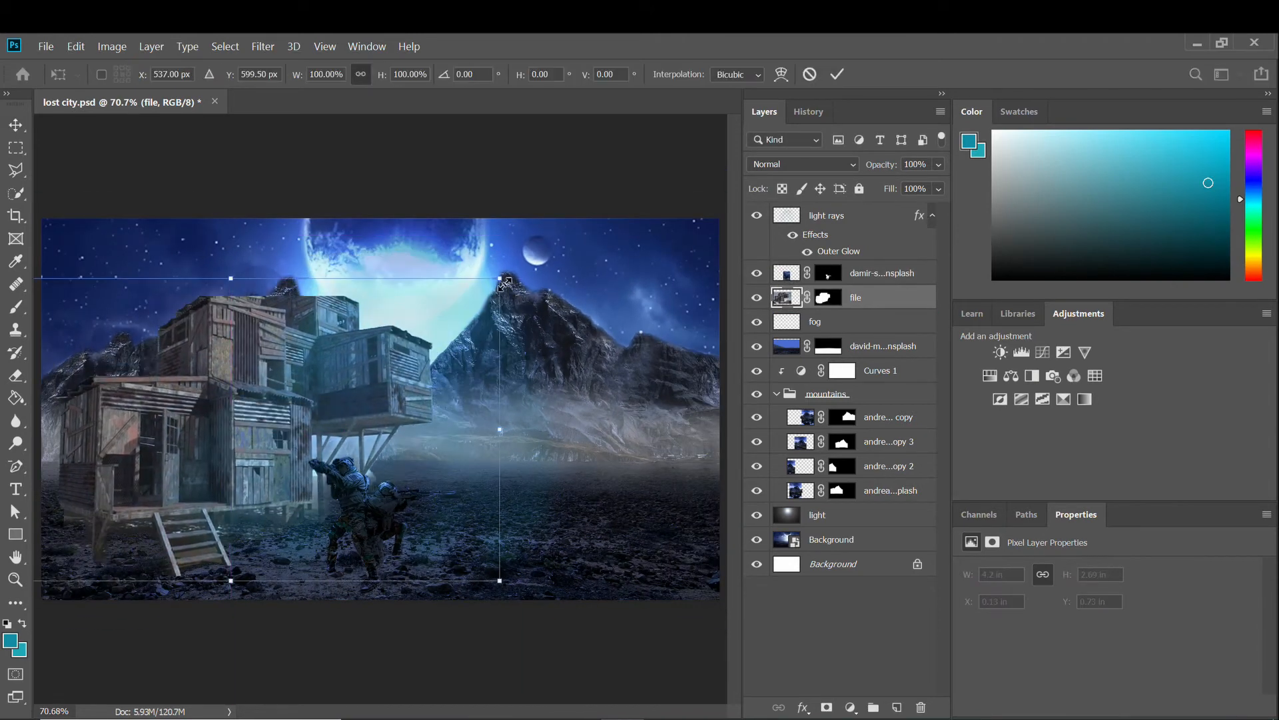
pyautogui.moveTo(498, 279); pyautogui.dragTo(237, 426)
pyautogui.moveTo(138, 491); pyautogui.dragTo(192, 449)
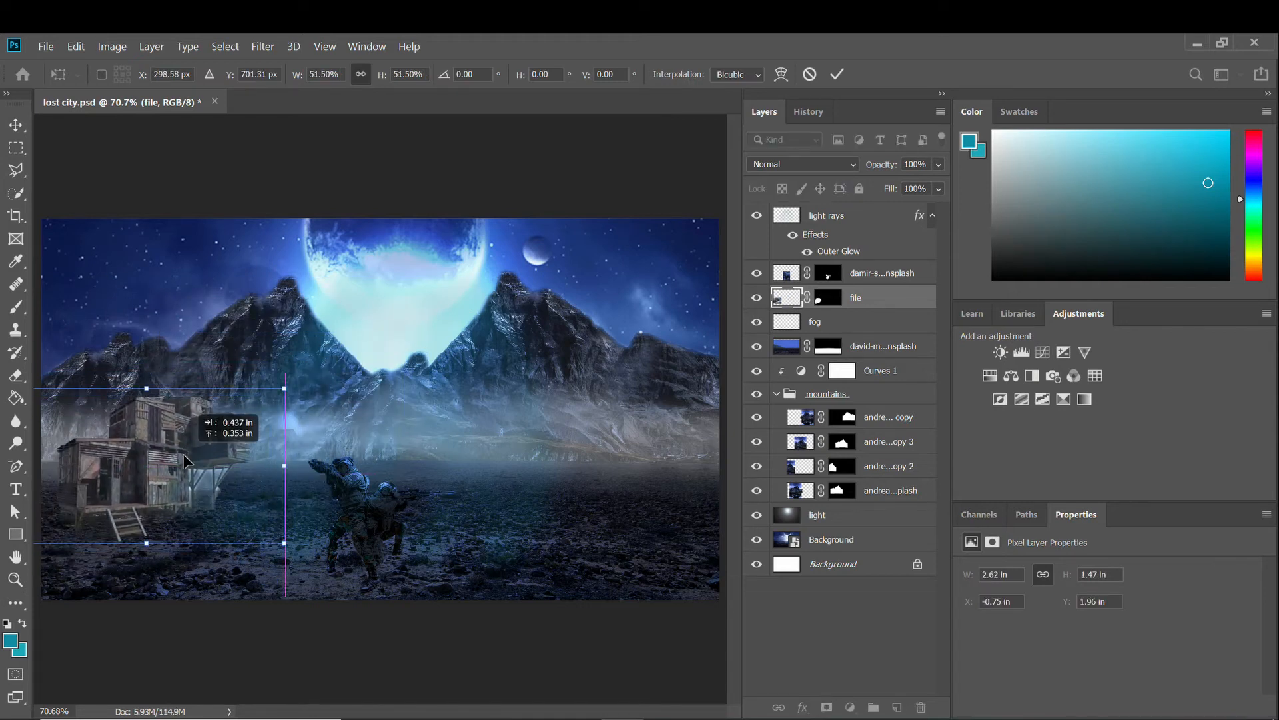
pyautogui.scroll(2, 160, 502)
pyautogui.scroll(-3, 158, 503)
pyautogui.scroll(3, 166, 502)
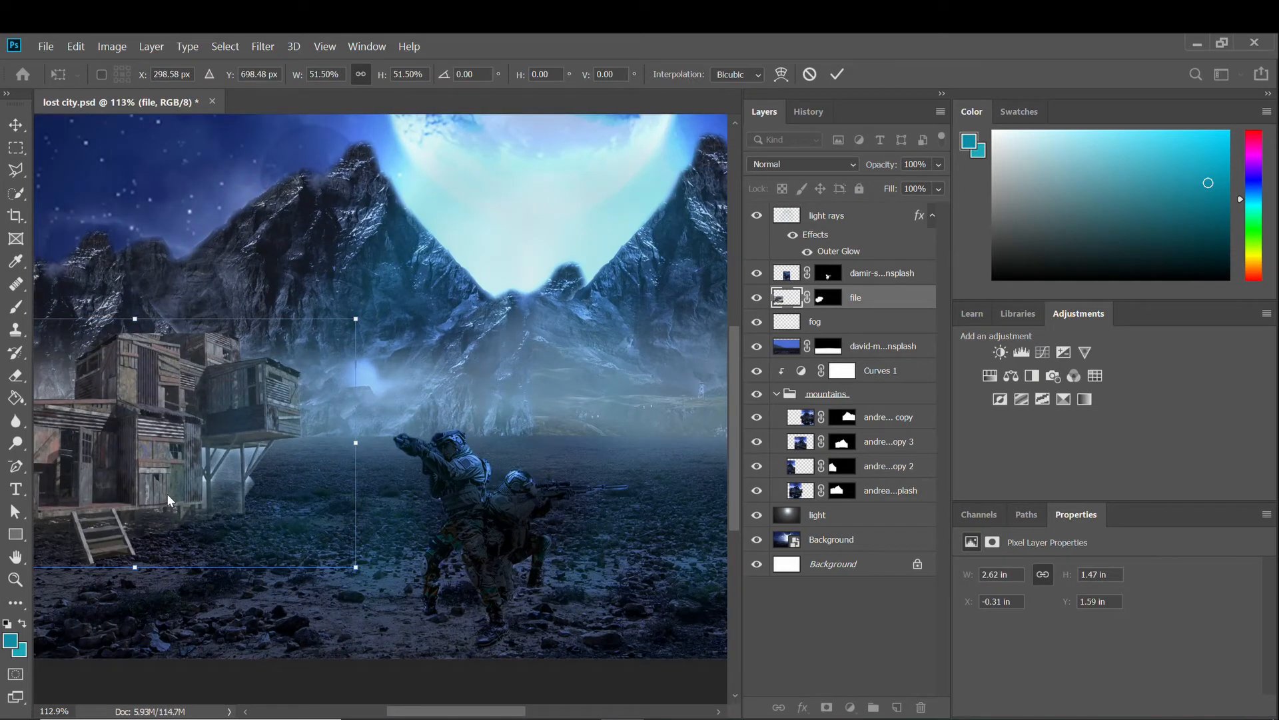
pyautogui.moveTo(355, 319); pyautogui.dragTo(393, 294)
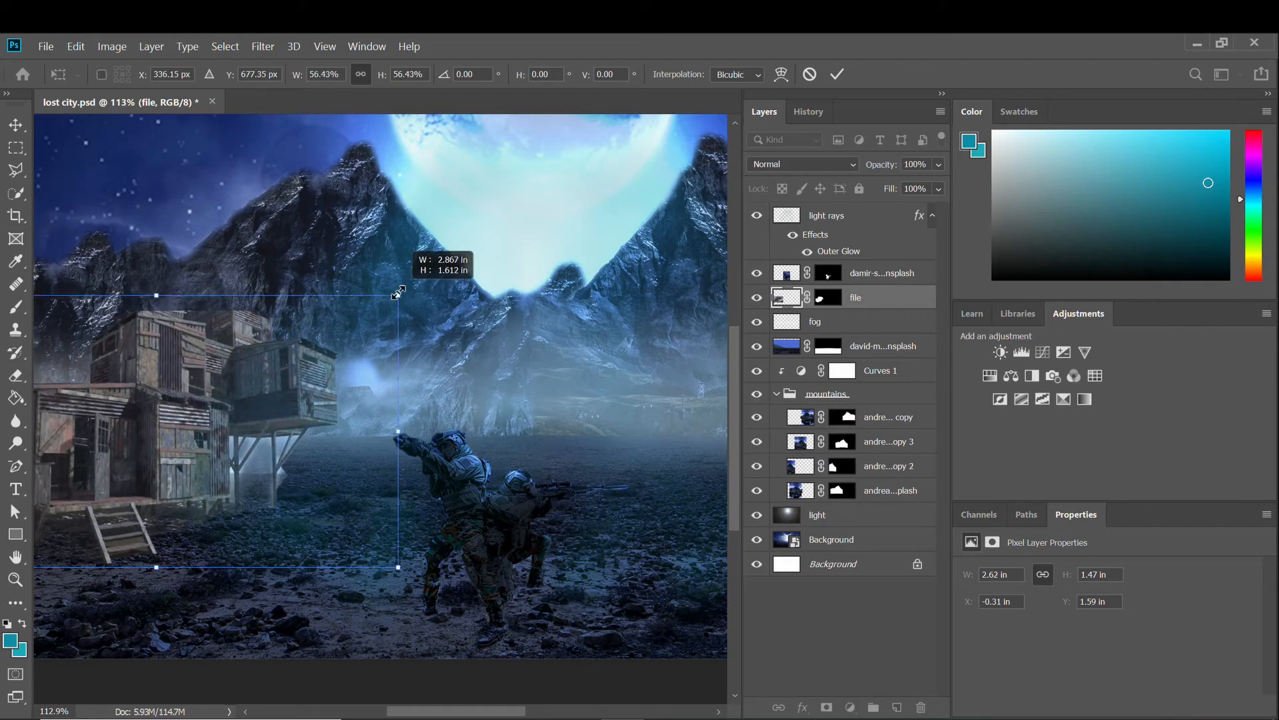
pyautogui.scroll(-2, 293, 432)
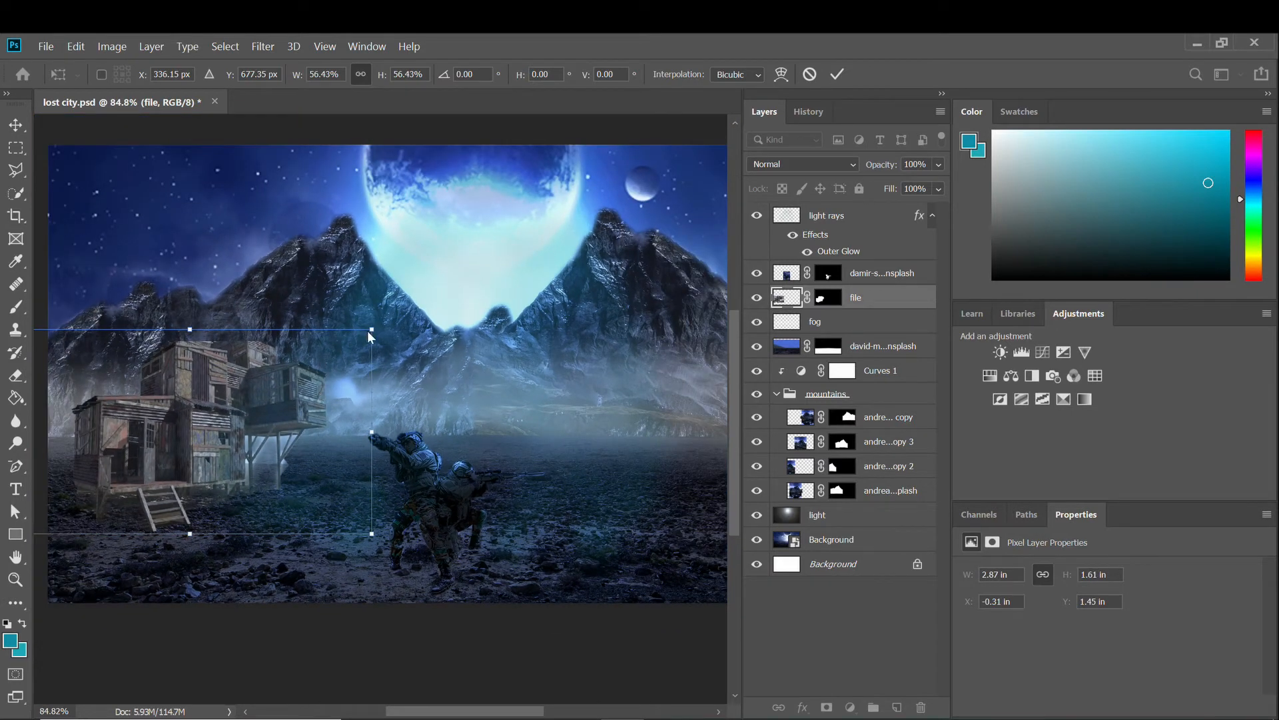
pyautogui.moveTo(373, 328); pyautogui.dragTo(466, 254)
pyautogui.press('Return')
pyautogui.scroll(4, 323, 526)
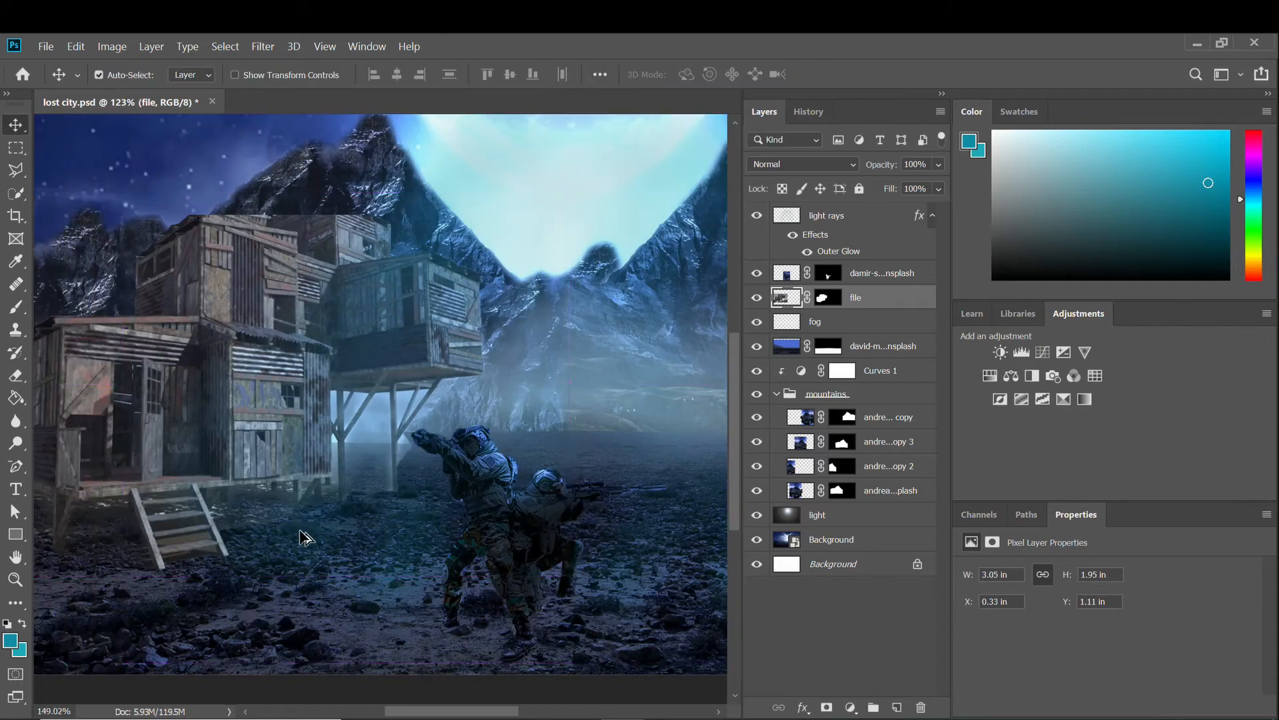
pyautogui.scroll(-5, 303, 530)
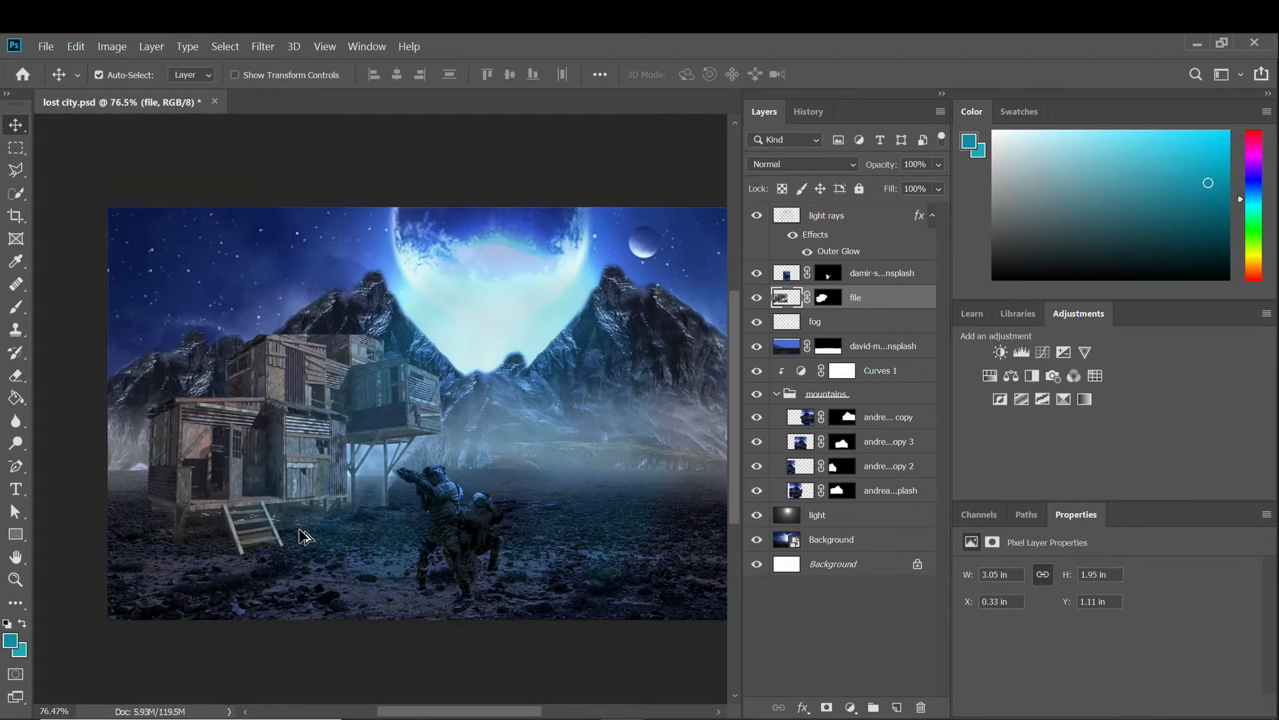
pyautogui.scroll(1, 310, 544)
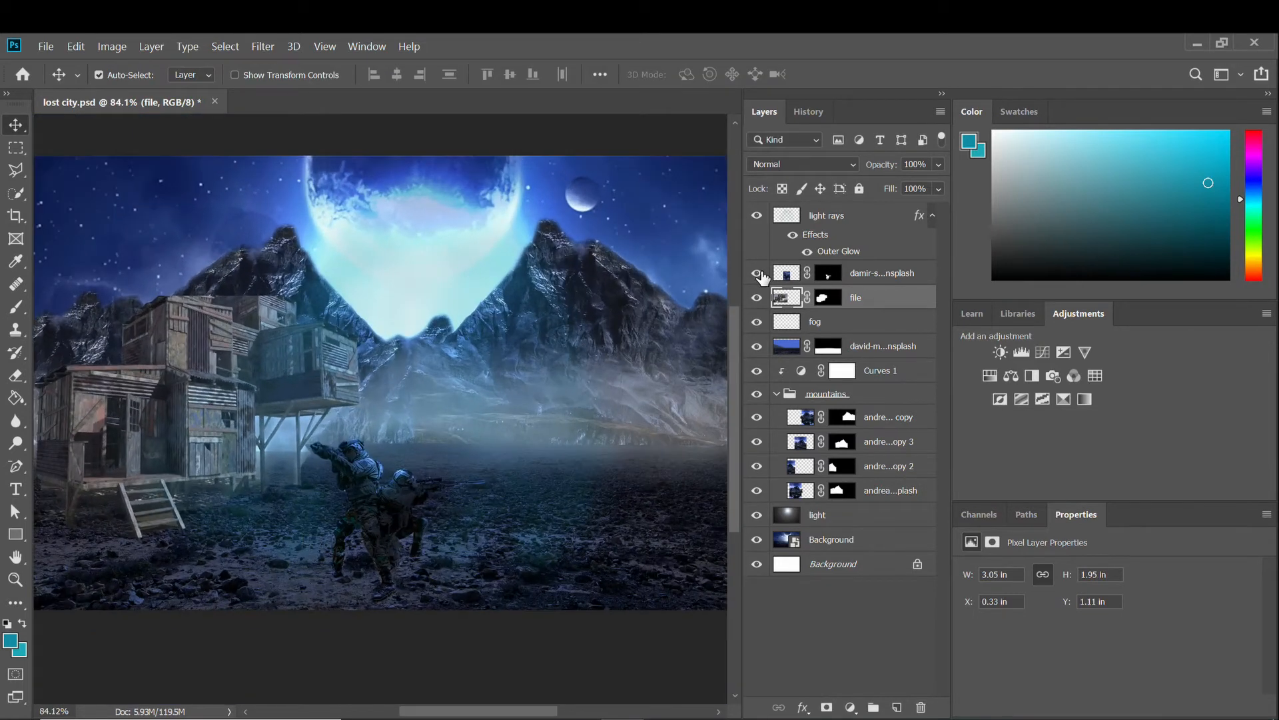
# Apply Match Color with source lost city.psd, layer Background, to the shack.
pyautogui.click(112, 46)
pyautogui.moveTo(153, 84)
pyautogui.click(393, 403)
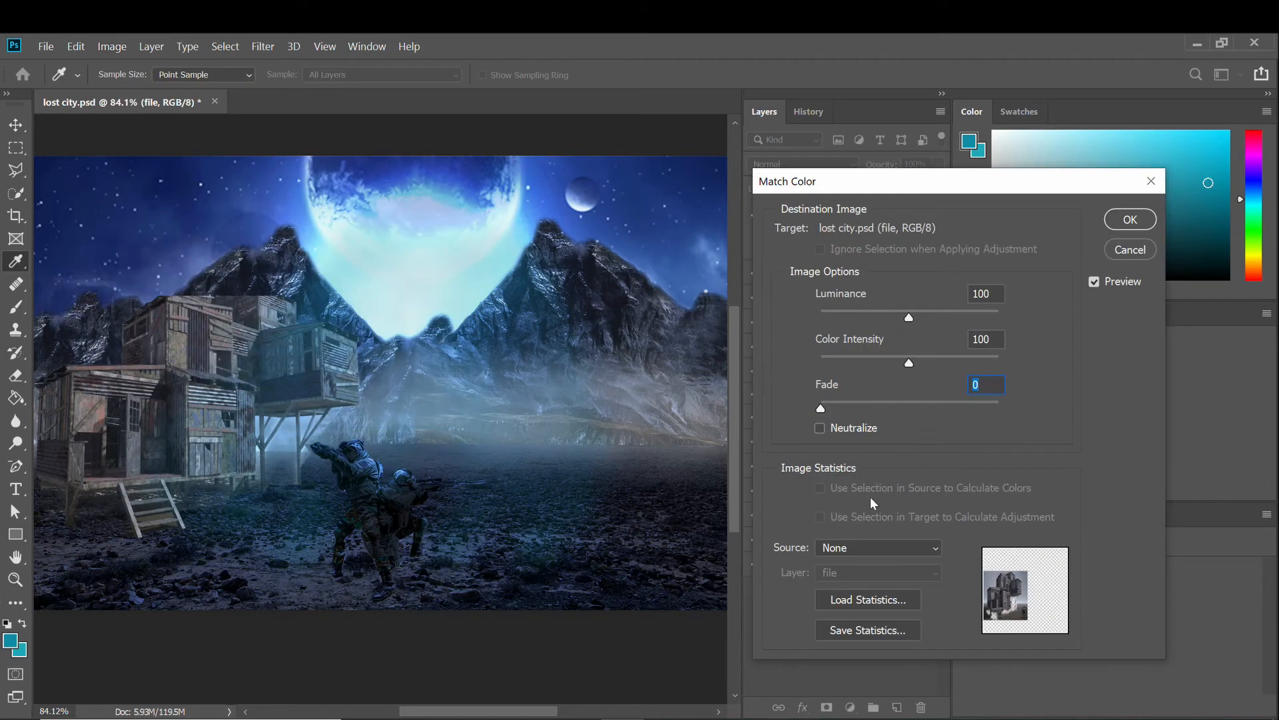
pyautogui.click(878, 547)
pyautogui.click(866, 577)
pyautogui.click(878, 572)
pyautogui.click(853, 682)
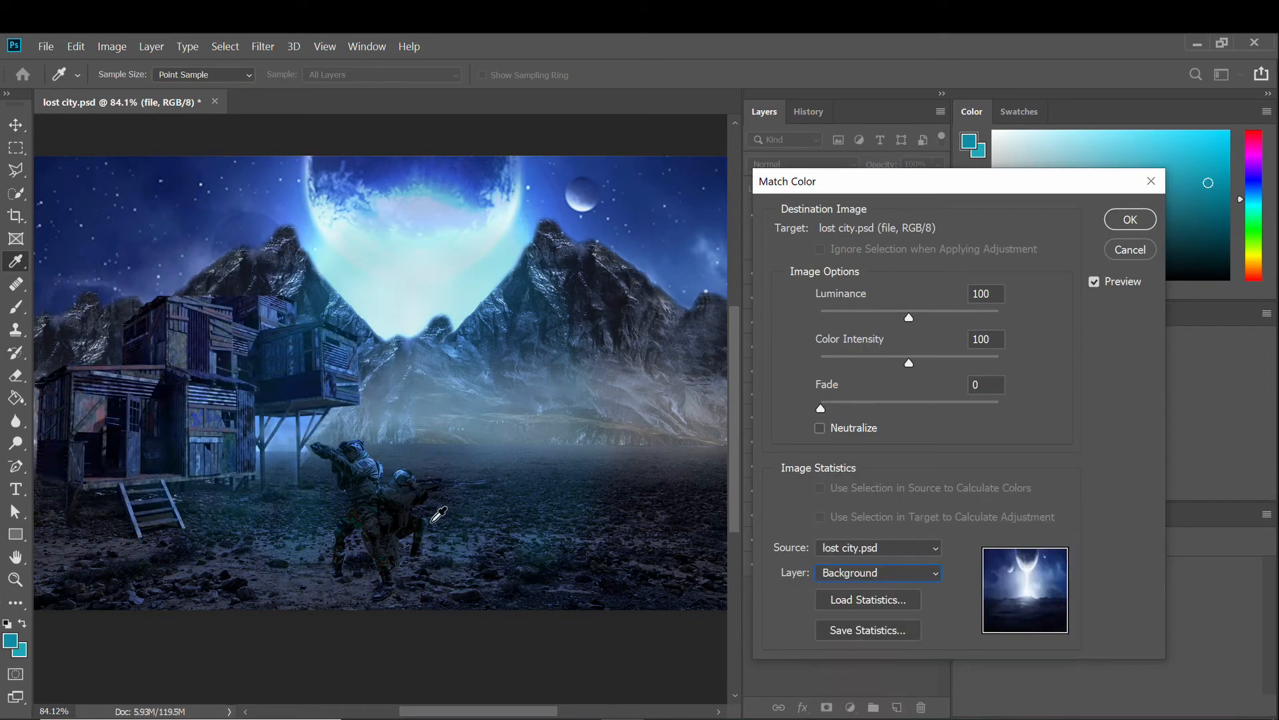
pyautogui.click(1118, 220)
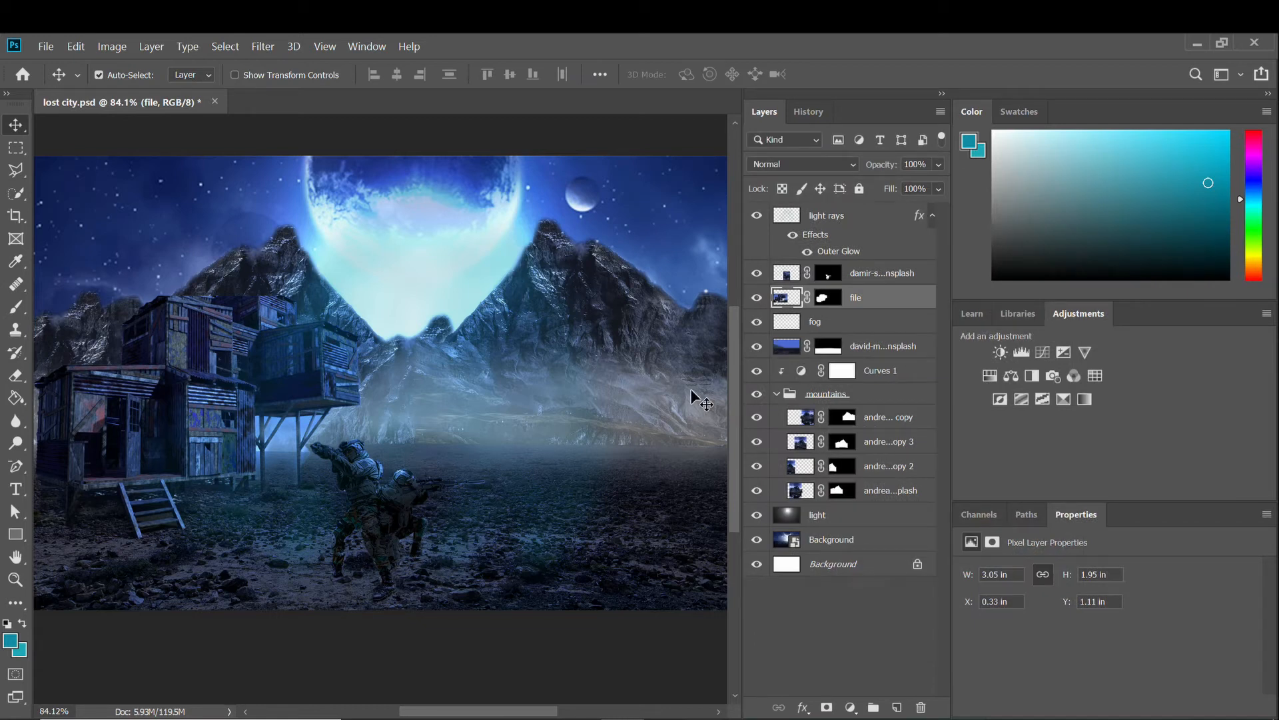
# Add an empty Layer 1 directly above the blue-tinted shack layer.
pyautogui.scroll(2, 166, 572)
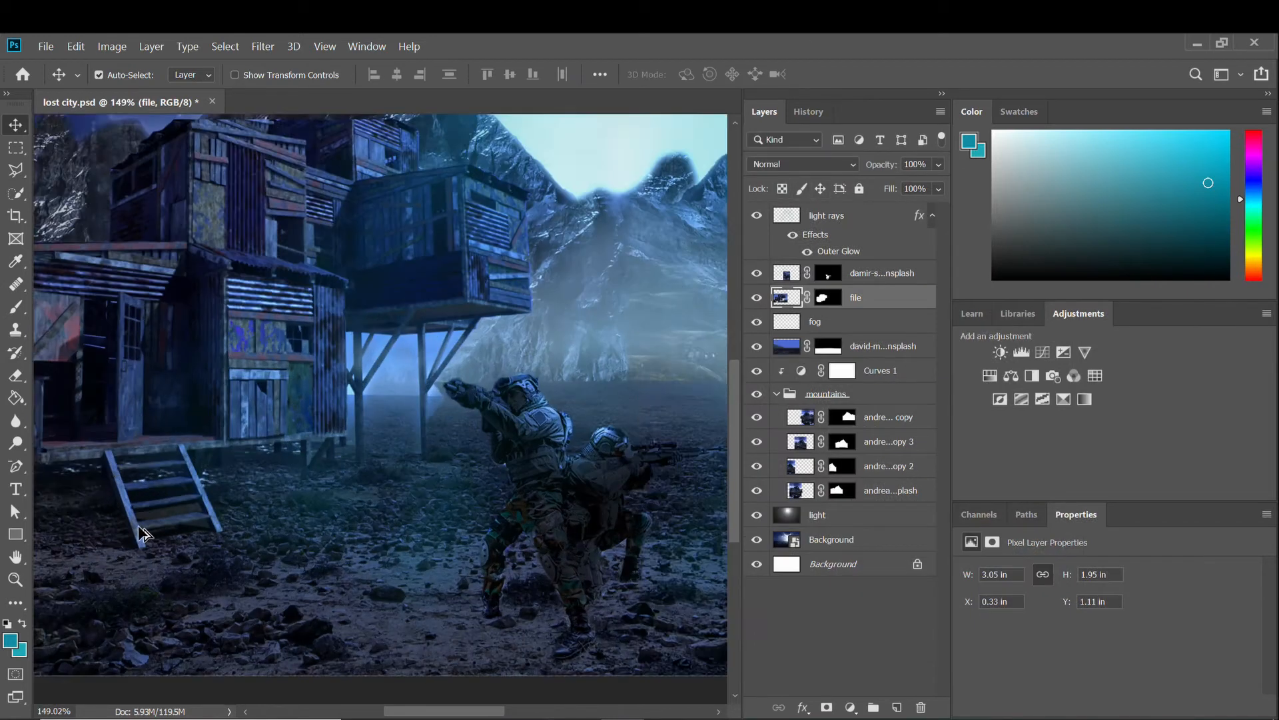
pyautogui.scroll(-4, 207, 500)
pyautogui.scroll(-2, 333, 523)
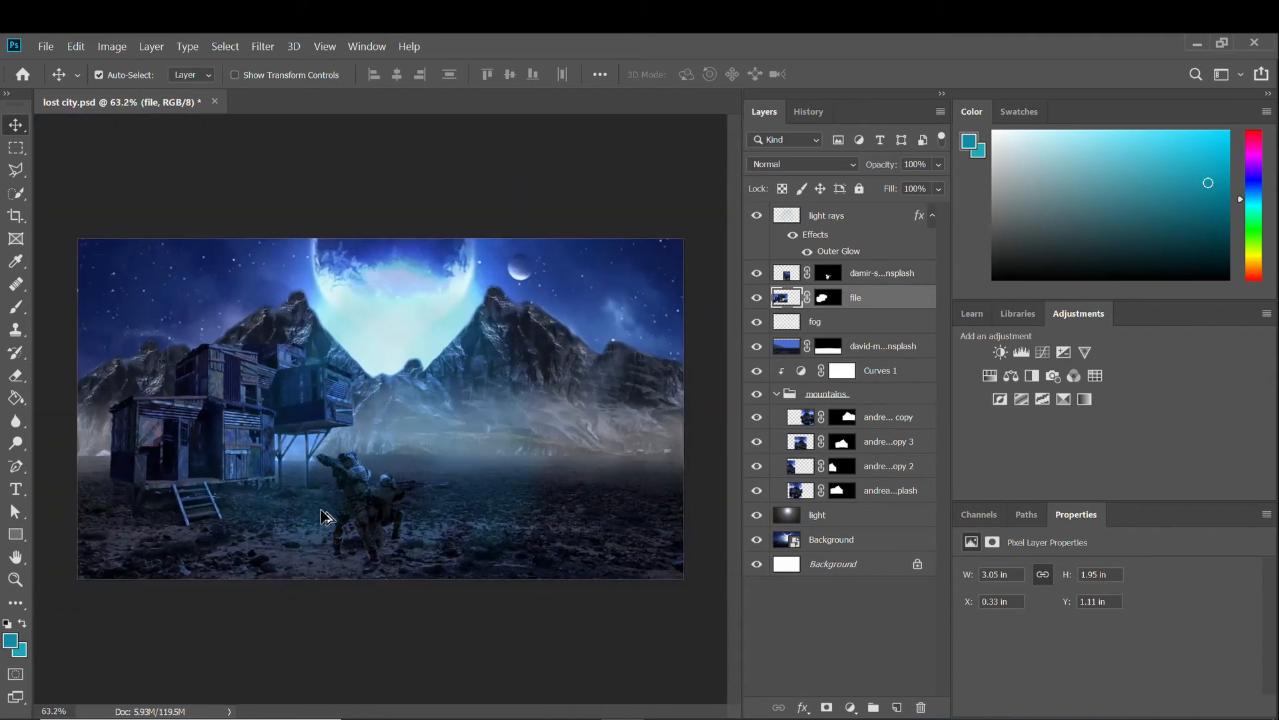
pyautogui.scroll(2, 326, 520)
pyautogui.scroll(-2, 323, 517)
pyautogui.scroll(2, 325, 517)
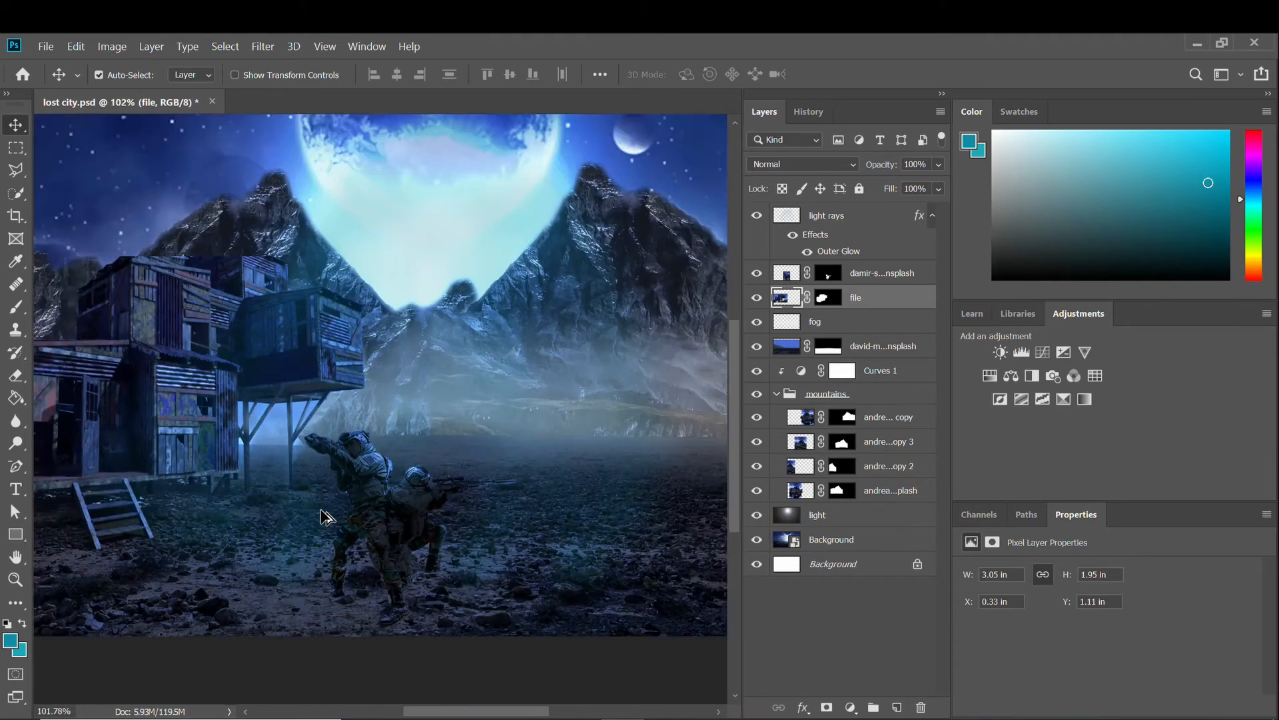
pyautogui.scroll(-1, 325, 517)
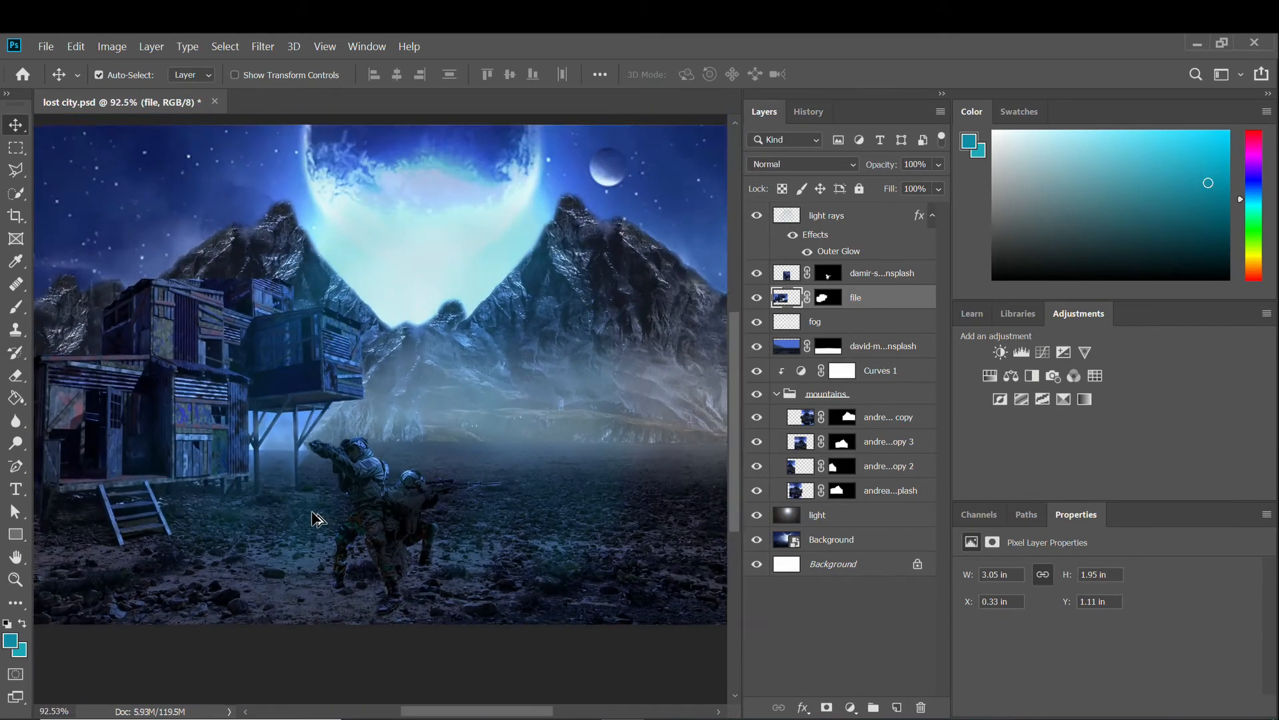
pyautogui.scroll(5, 324, 517)
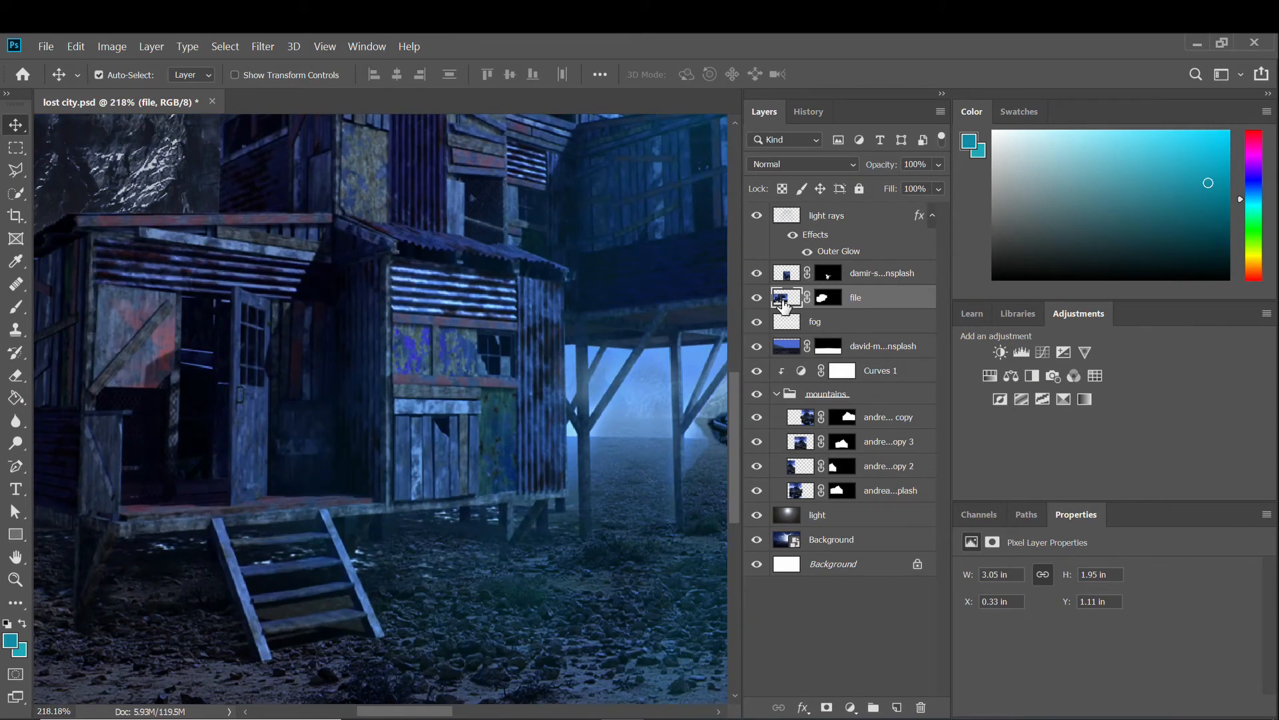
pyautogui.click(897, 707)
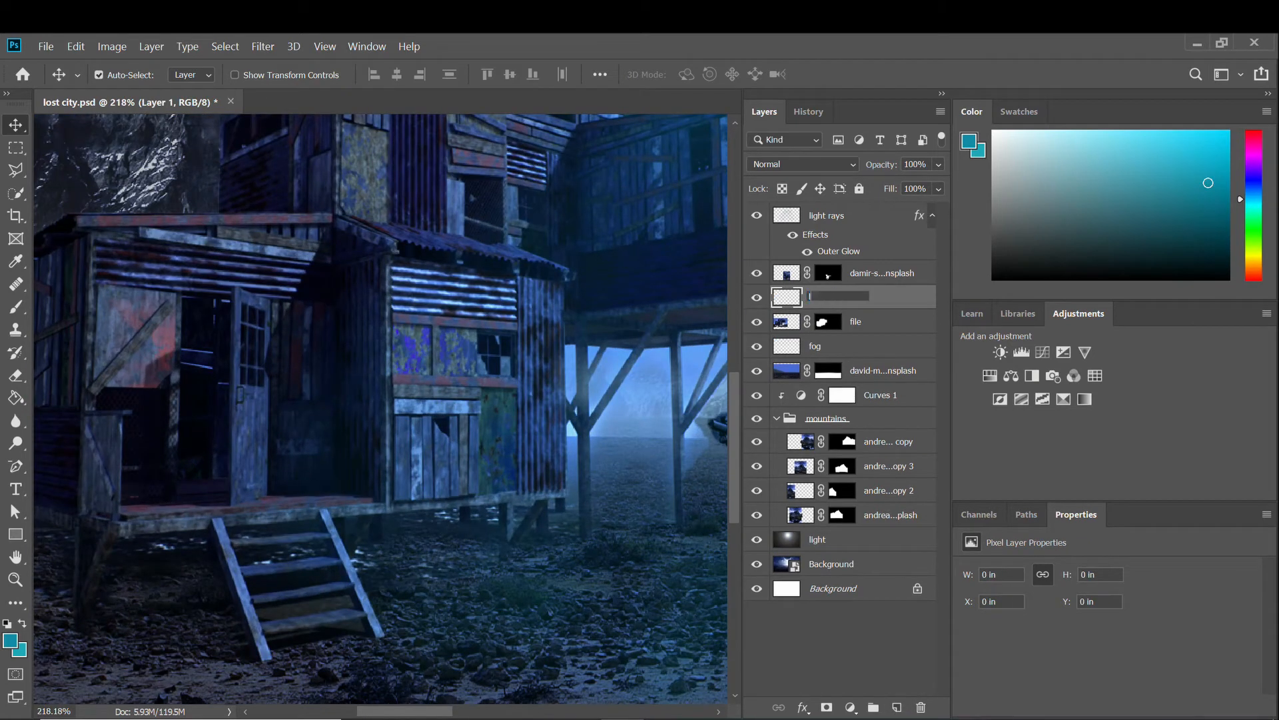
# Name the new layer 'light' and switch to the Polygonal Lasso.
pyautogui.press('Return')
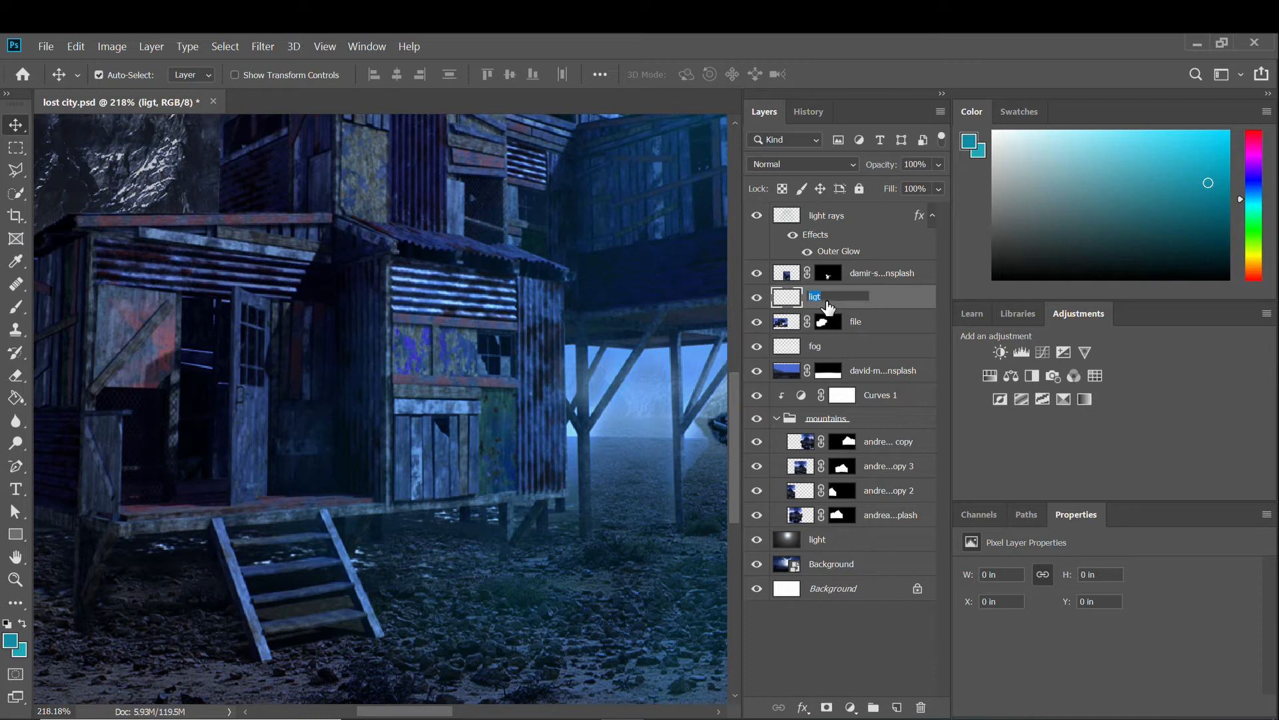
pyautogui.scroll(4, 143, 400)
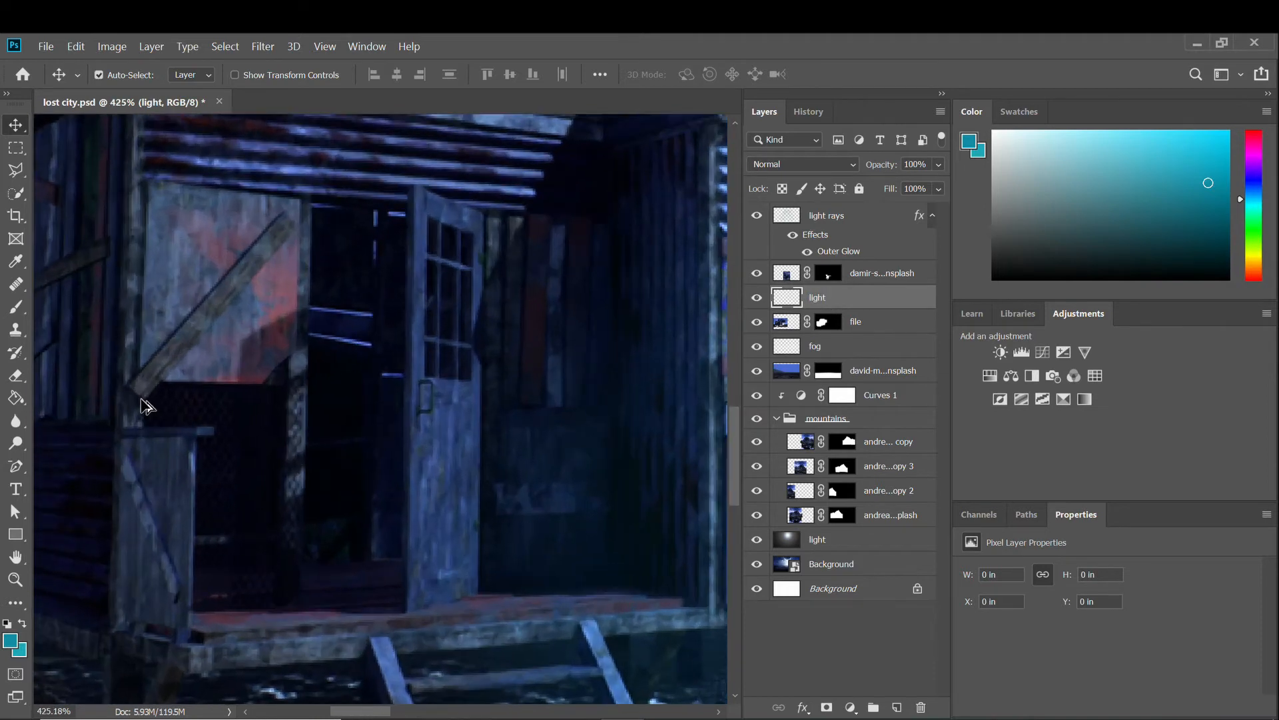
pyautogui.press('l')
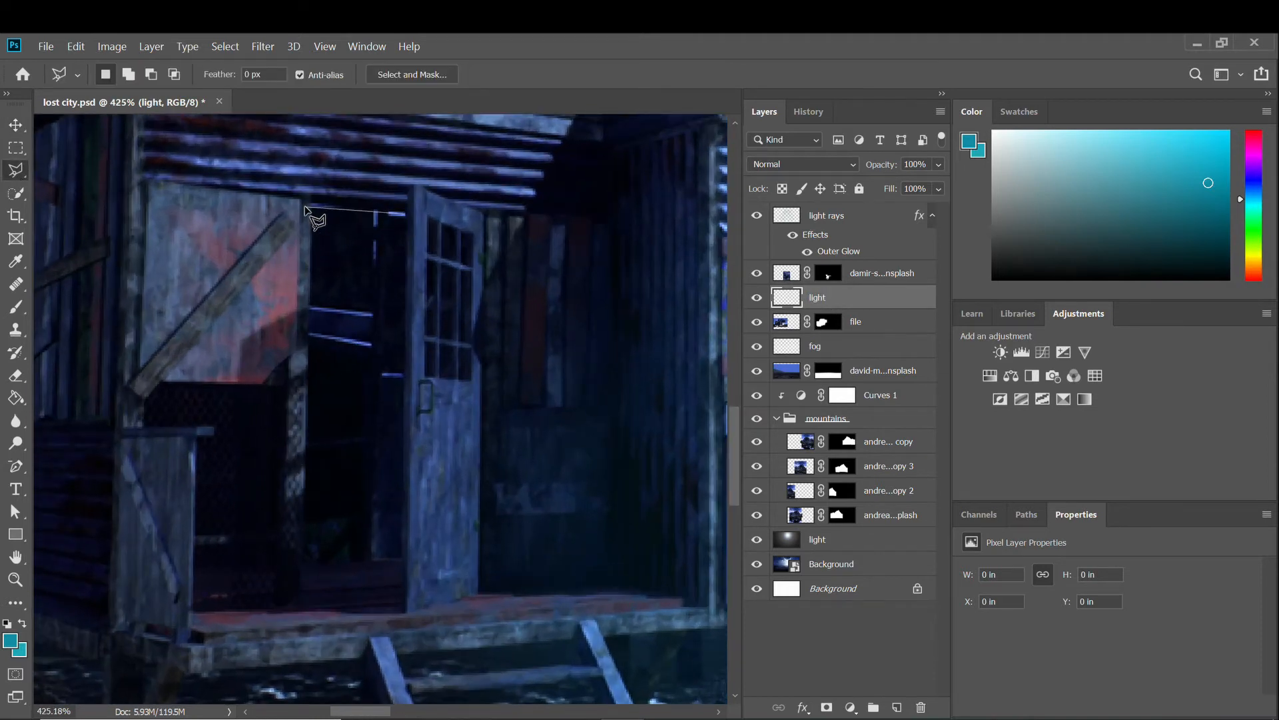
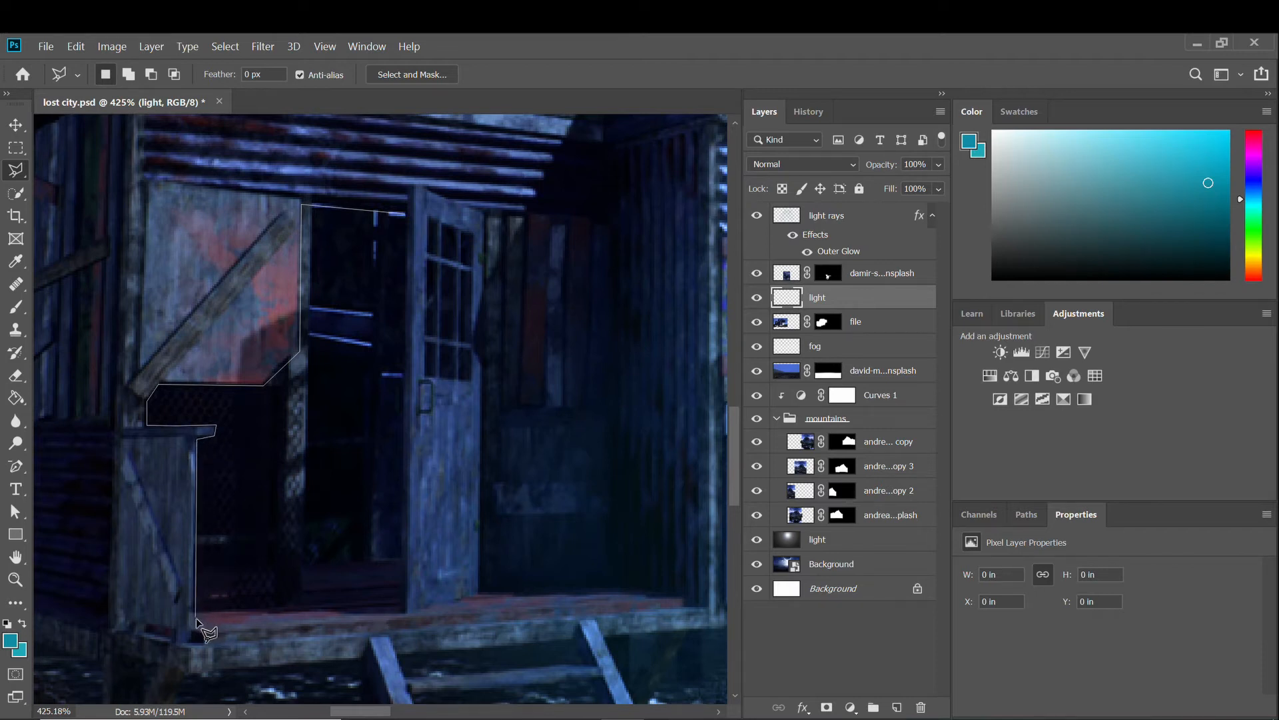
# Trace the shack's doorway with the Polygonal Lasso, fill it solid black, then deselect and zoom out.
pyautogui.click(401, 613)
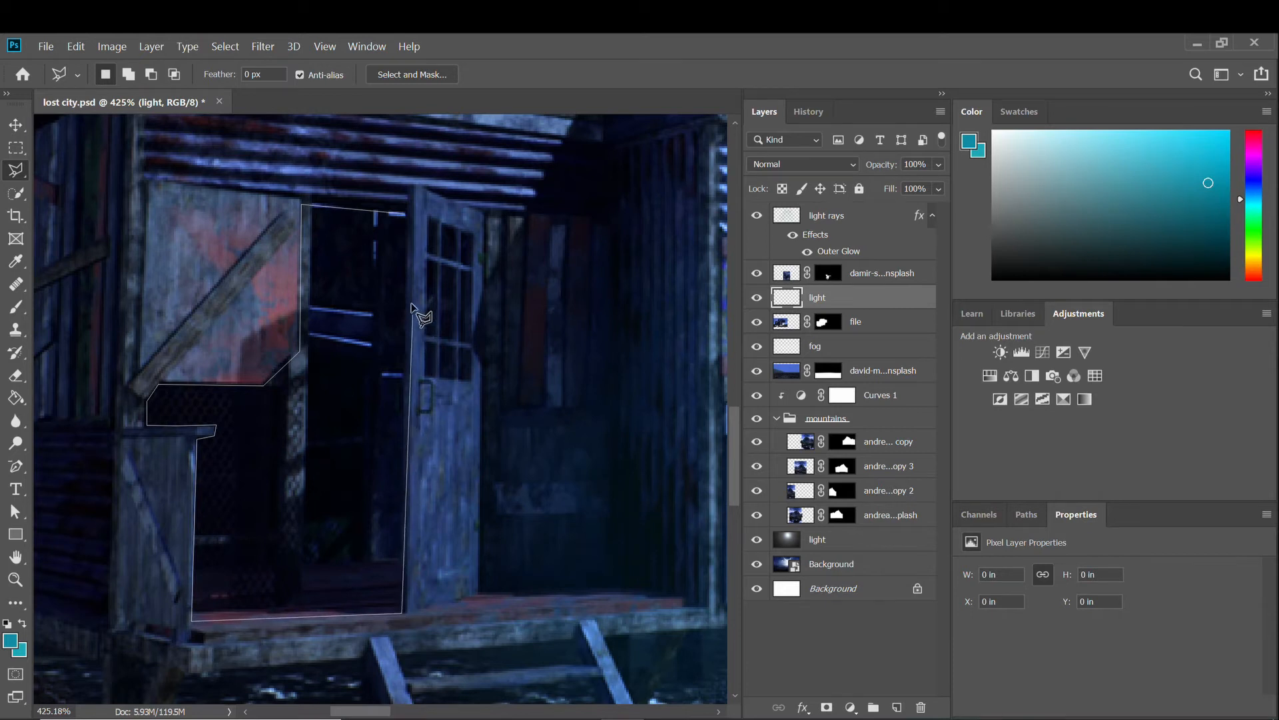
pyautogui.click(404, 213)
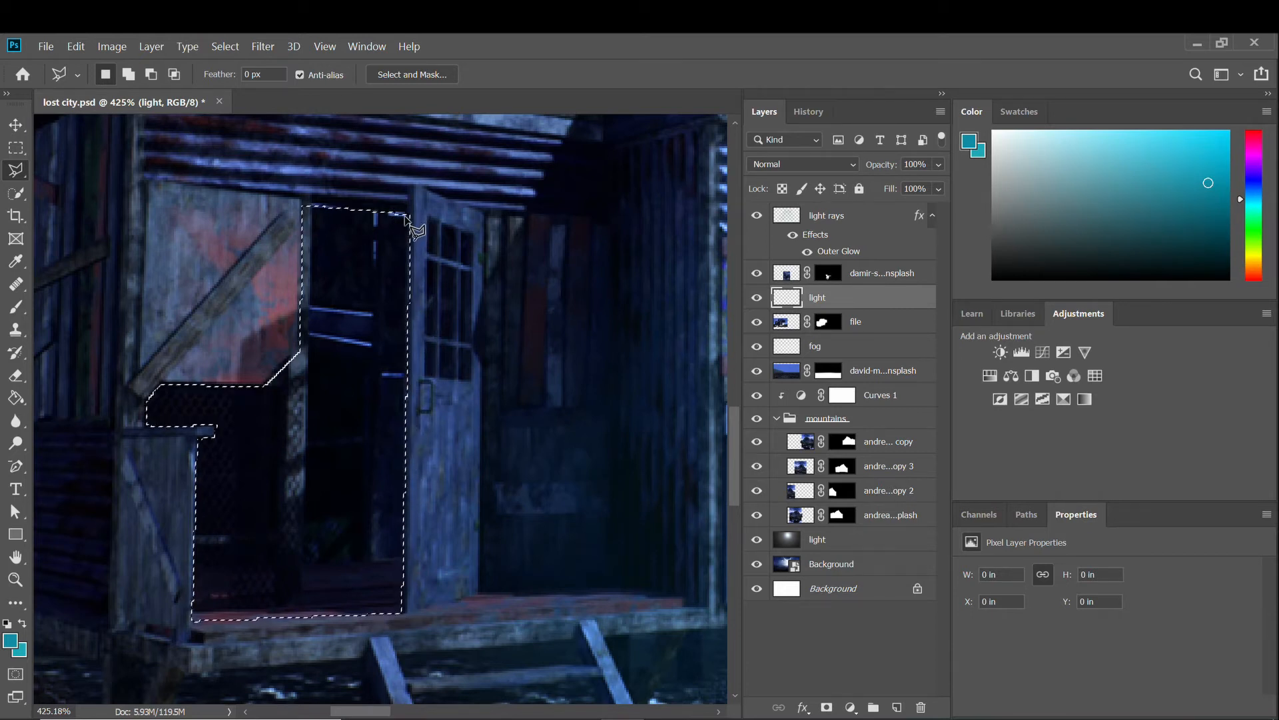
pyautogui.press('g')
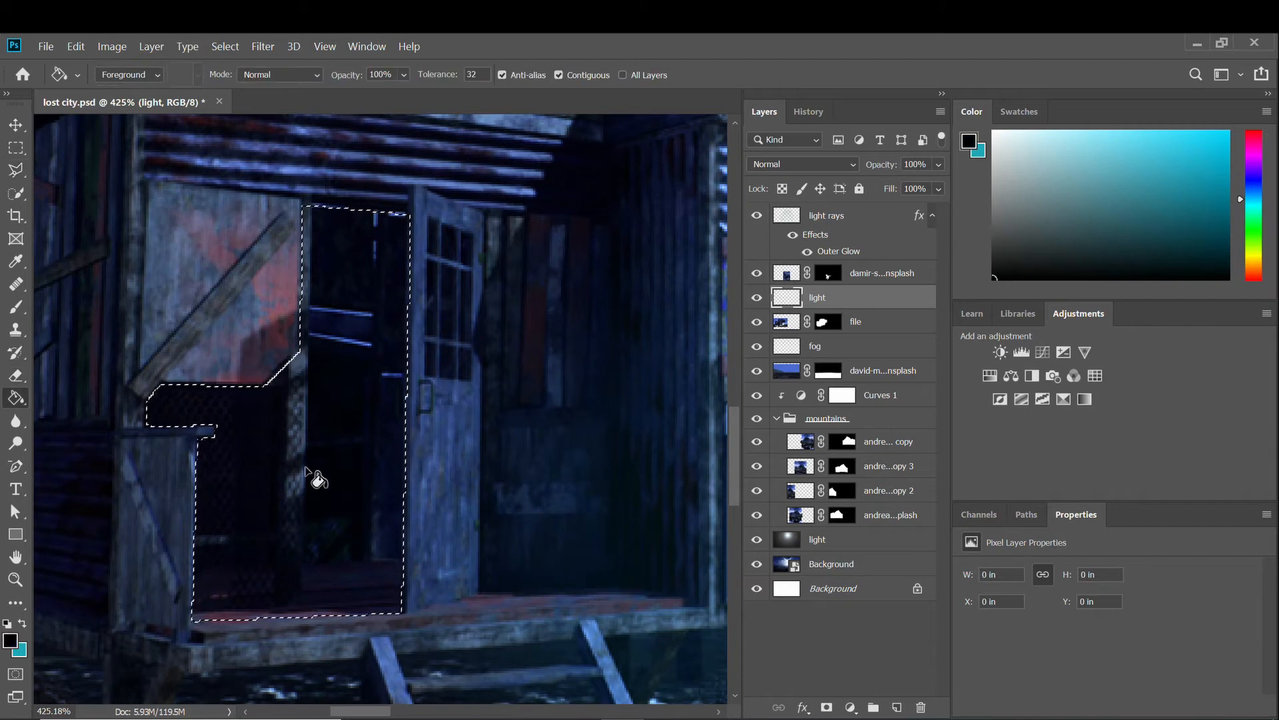
pyautogui.click(314, 480)
pyautogui.press('v')
pyautogui.hotkey('ctrl', 'd')
pyautogui.hotkey('ctrl', '0')
pyautogui.scroll(-3, 451, 488)
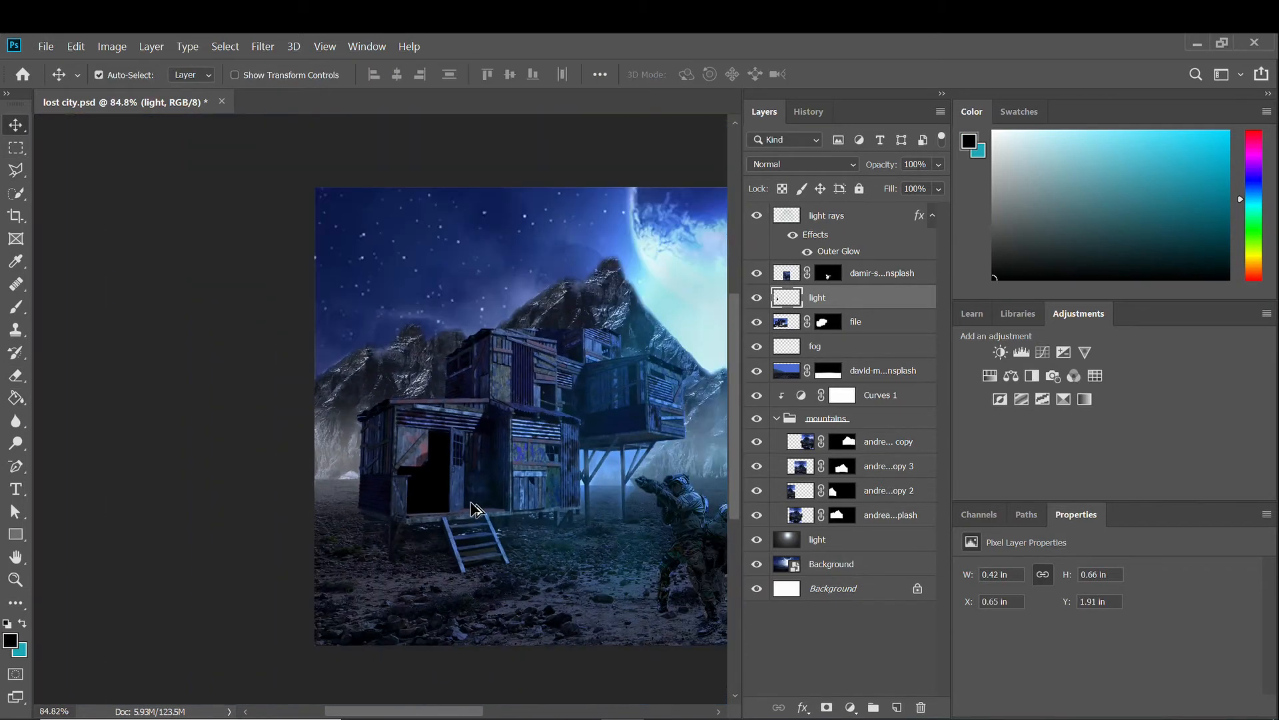
pyautogui.scroll(3, 544, 319)
# Preview the Lens Flare filter, then cancel it without applying anything.
pyautogui.click(262, 46)
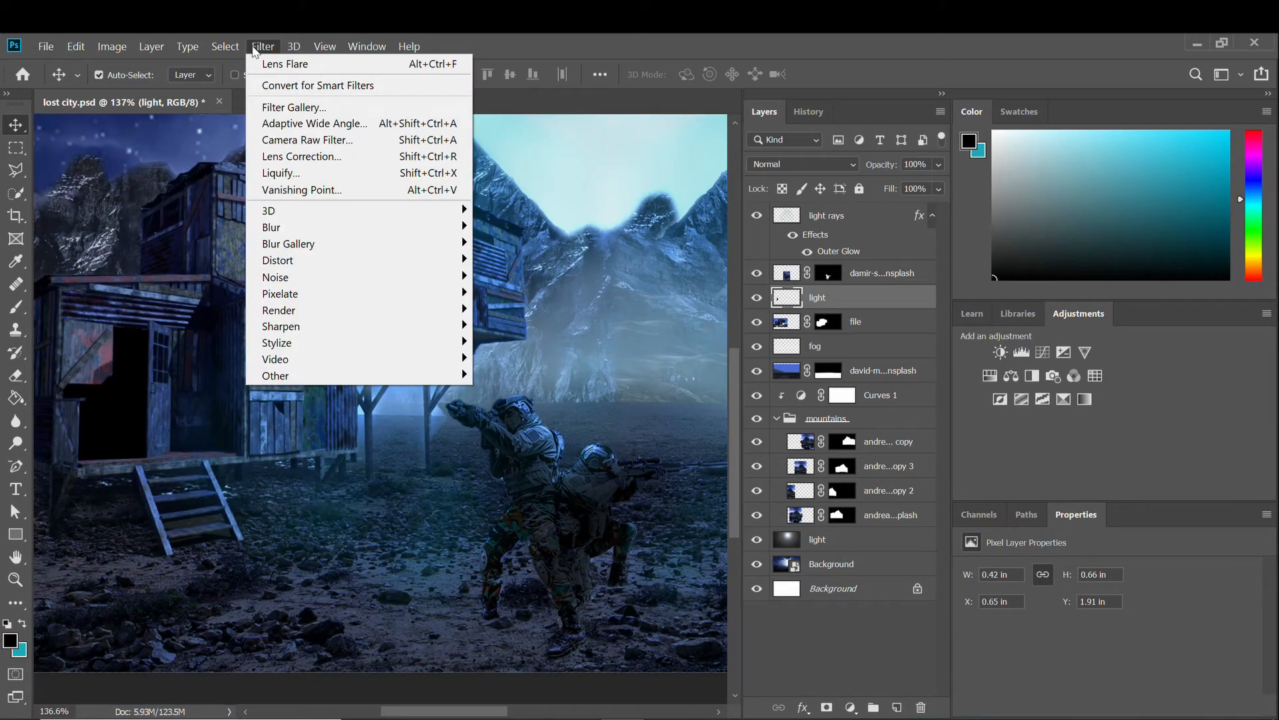
pyautogui.moveTo(365, 310)
pyautogui.click(527, 414)
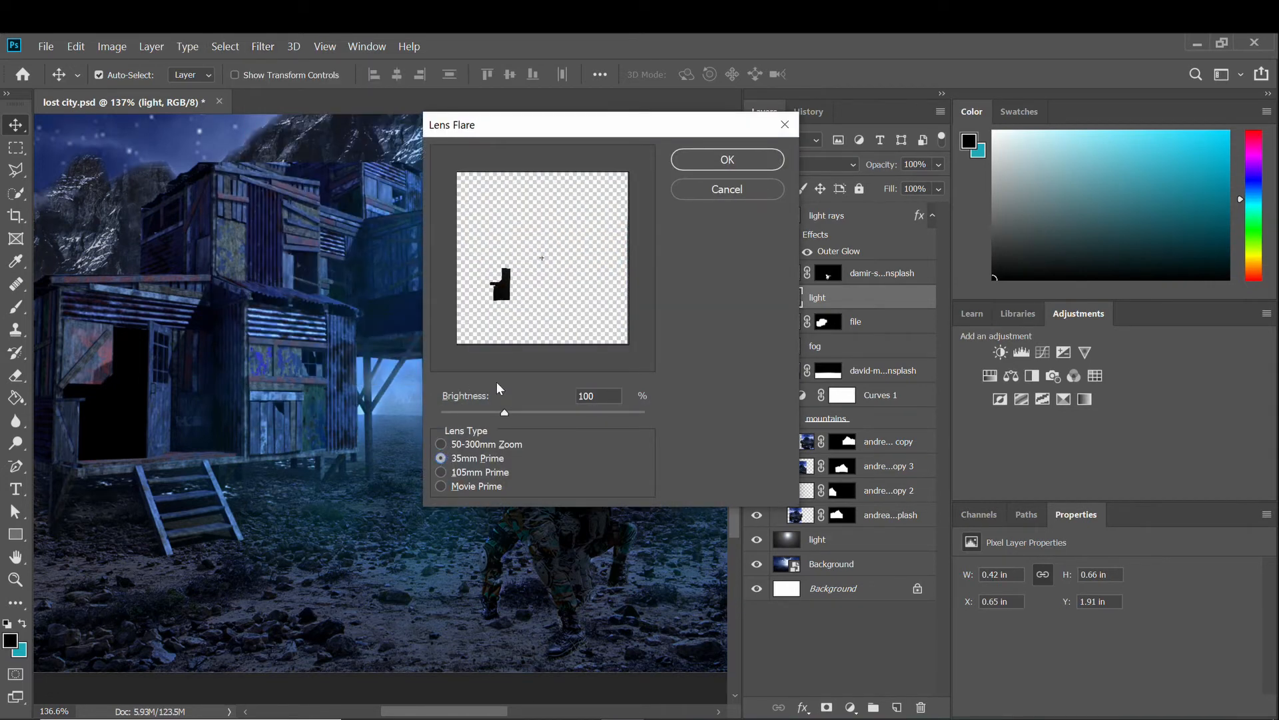
pyautogui.click(698, 190)
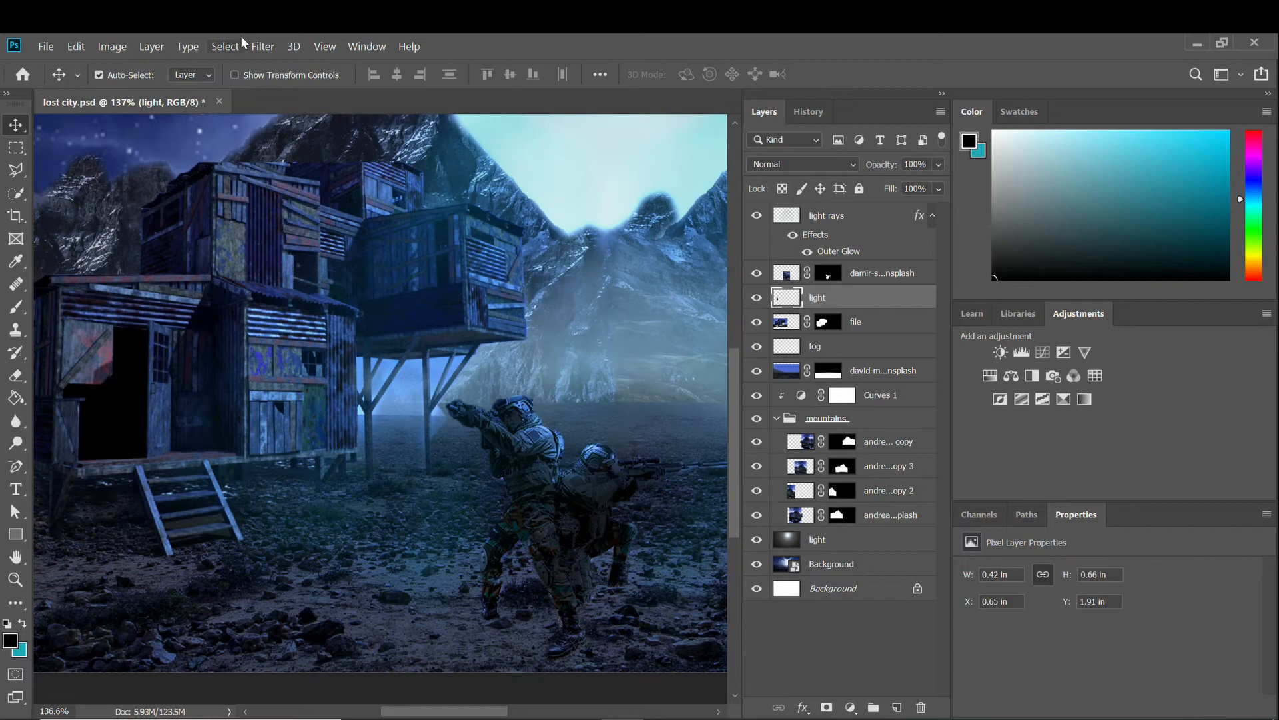
pyautogui.click(263, 47)
pyautogui.click(518, 50)
# Add a new layer named 'door lights' and fill it with black.
pyautogui.click(897, 709)
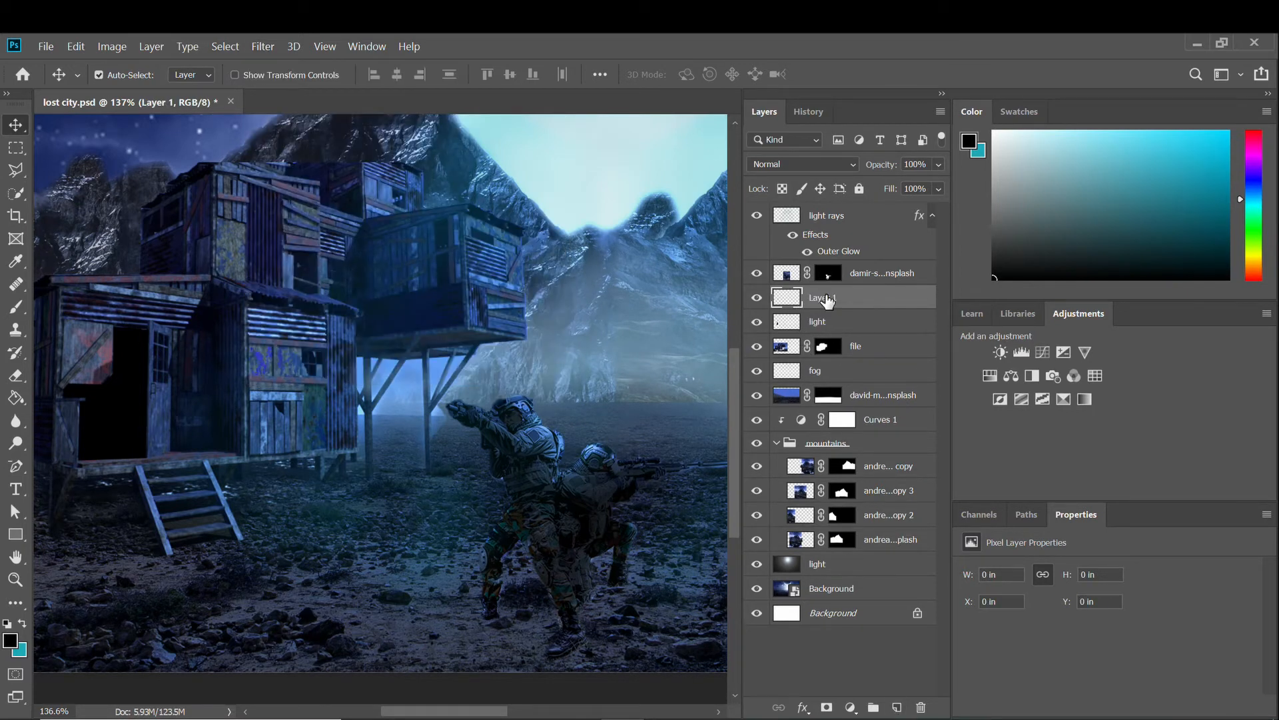
pyautogui.click(830, 310)
pyautogui.write('door lights')
pyautogui.press('Return')
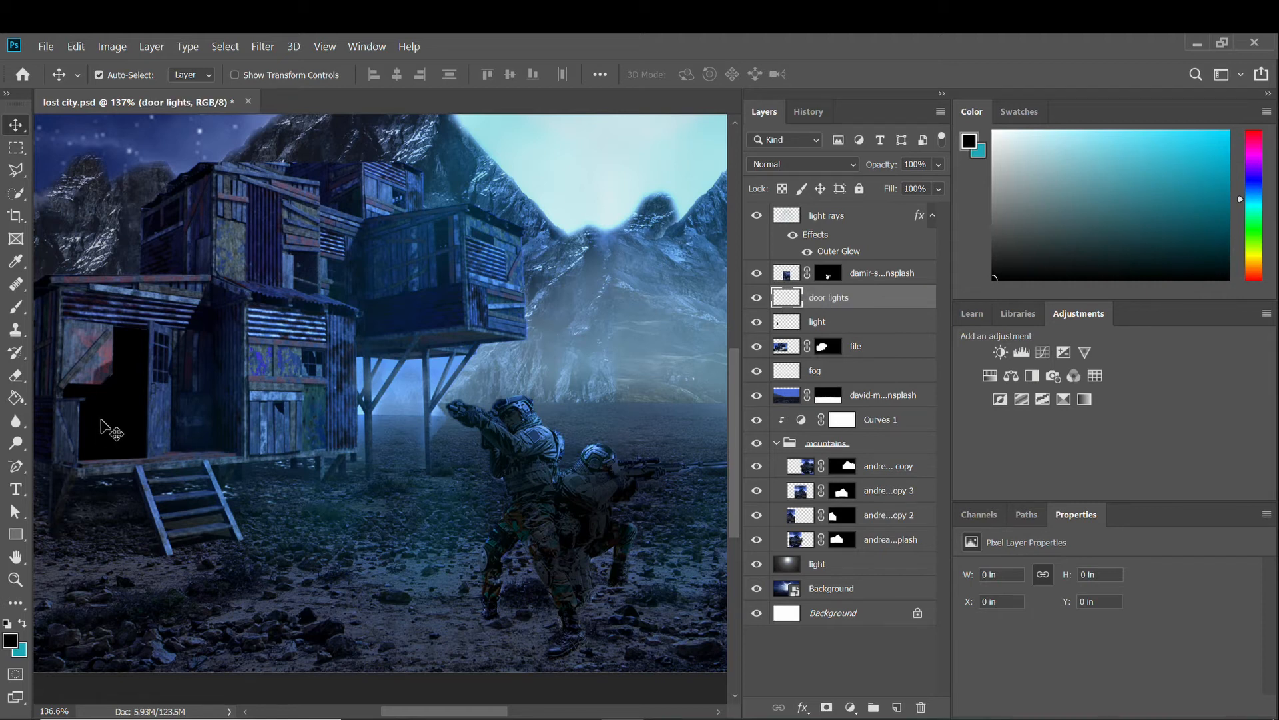
pyautogui.press('g')
pyautogui.click(499, 331)
pyautogui.hotkey('ctrl', '0')
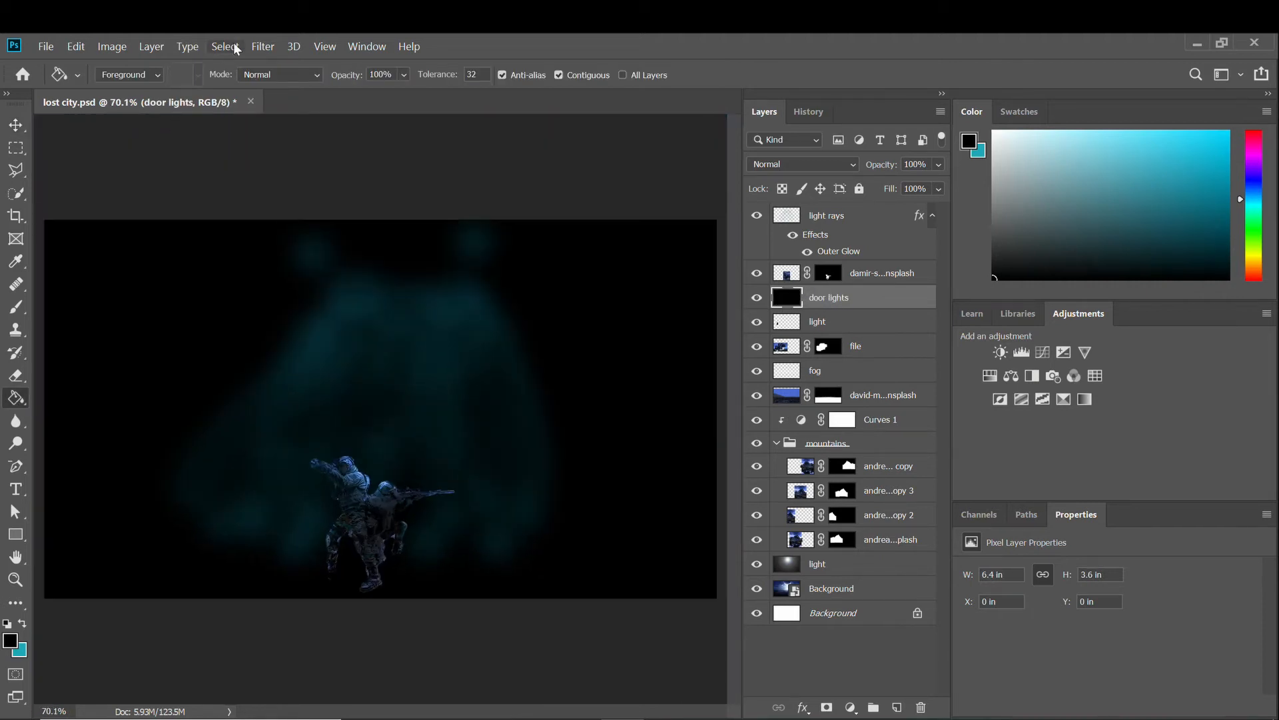
# Render a 50-300mm Zoom lens flare at 116% brightness and blend the layer as Color Dodge.
pyautogui.click(264, 46)
pyautogui.moveTo(337, 294)
pyautogui.click(537, 414)
pyautogui.click(442, 458)
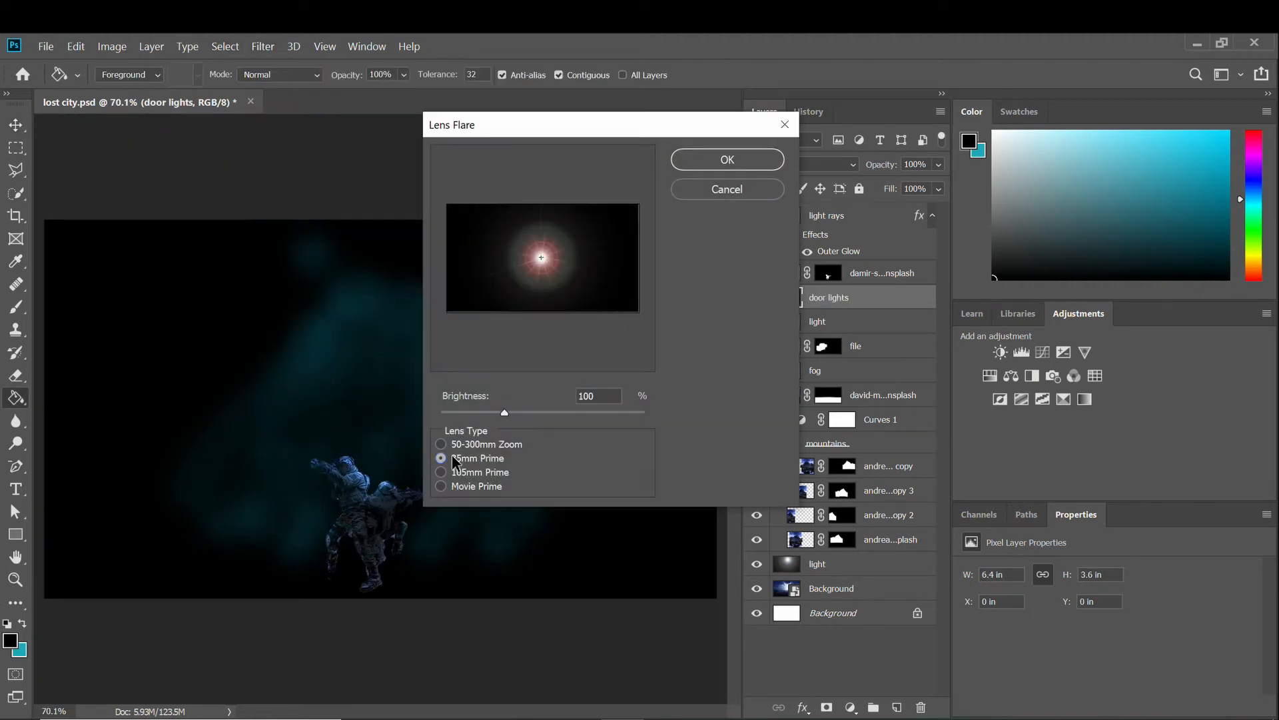
pyautogui.click(453, 444)
pyautogui.moveTo(504, 413)
pyautogui.mouseDown()
pyautogui.moveTo(532, 415)
pyautogui.moveTo(518, 417)
pyautogui.mouseUp()
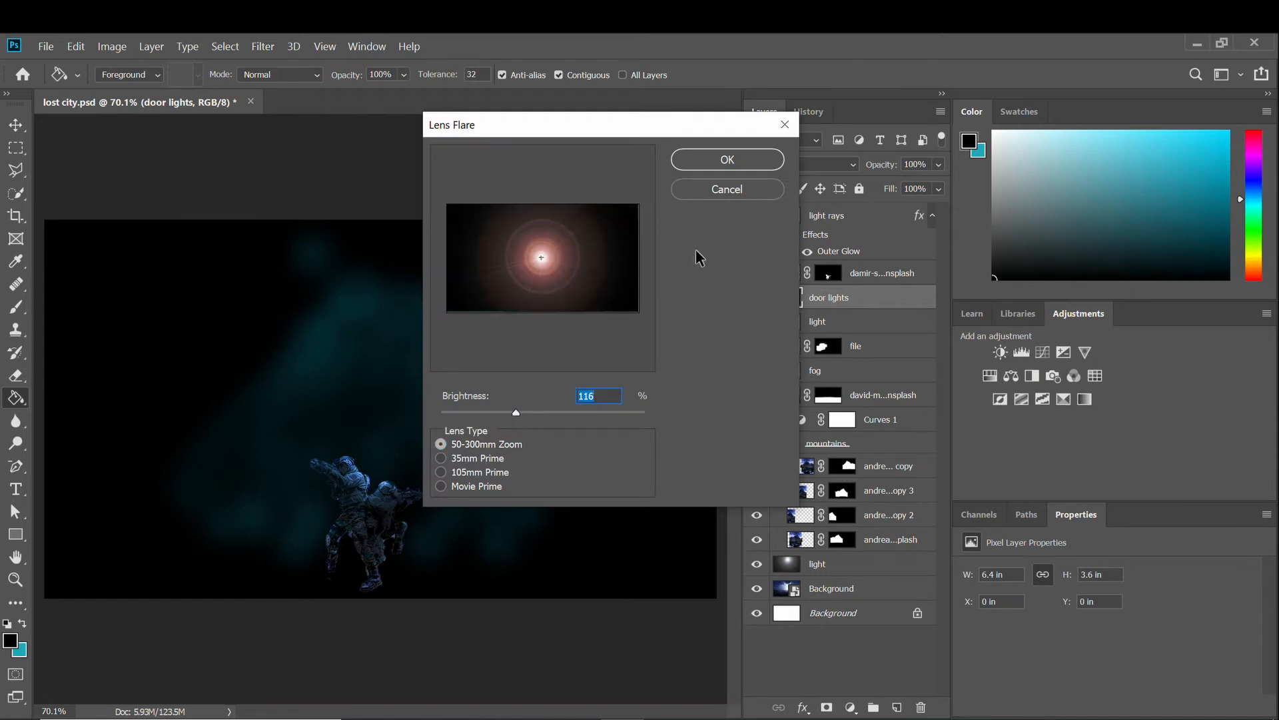
pyautogui.click(727, 159)
pyautogui.click(800, 164)
pyautogui.click(777, 323)
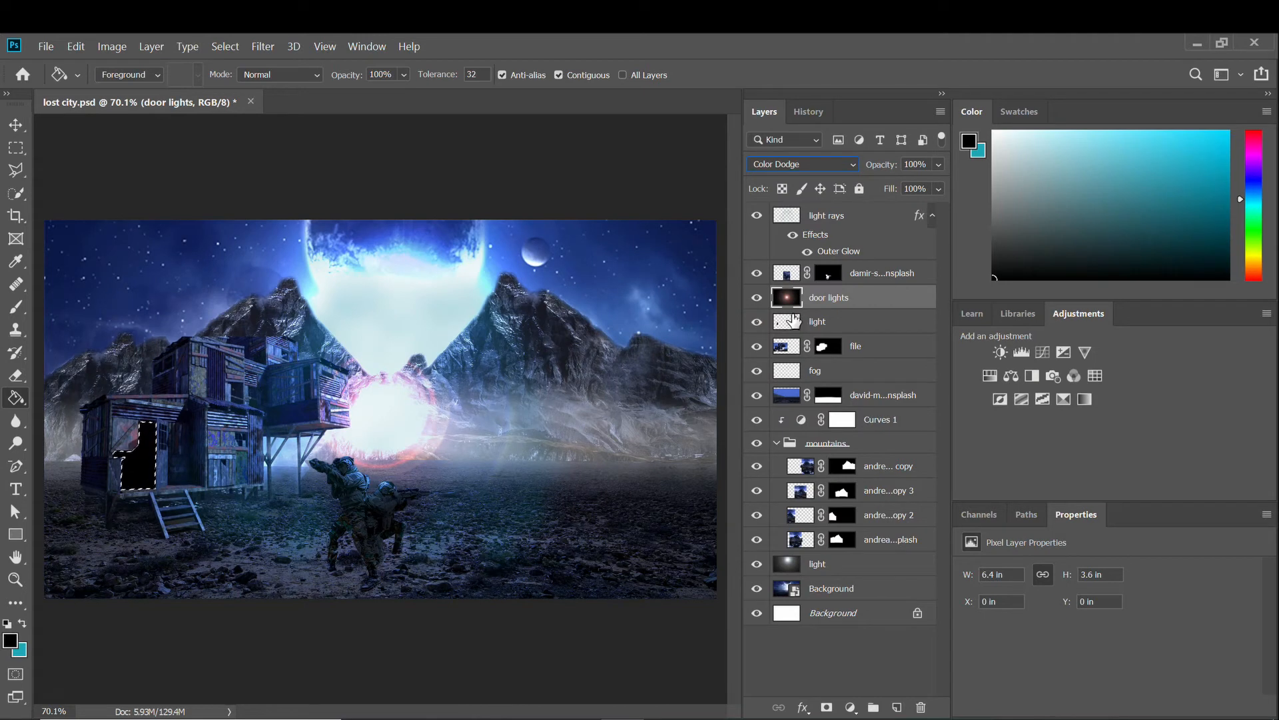
# Clear the doorway selection and save the document.
pyautogui.click(16, 125)
pyautogui.hotkey('ctrl', 't')
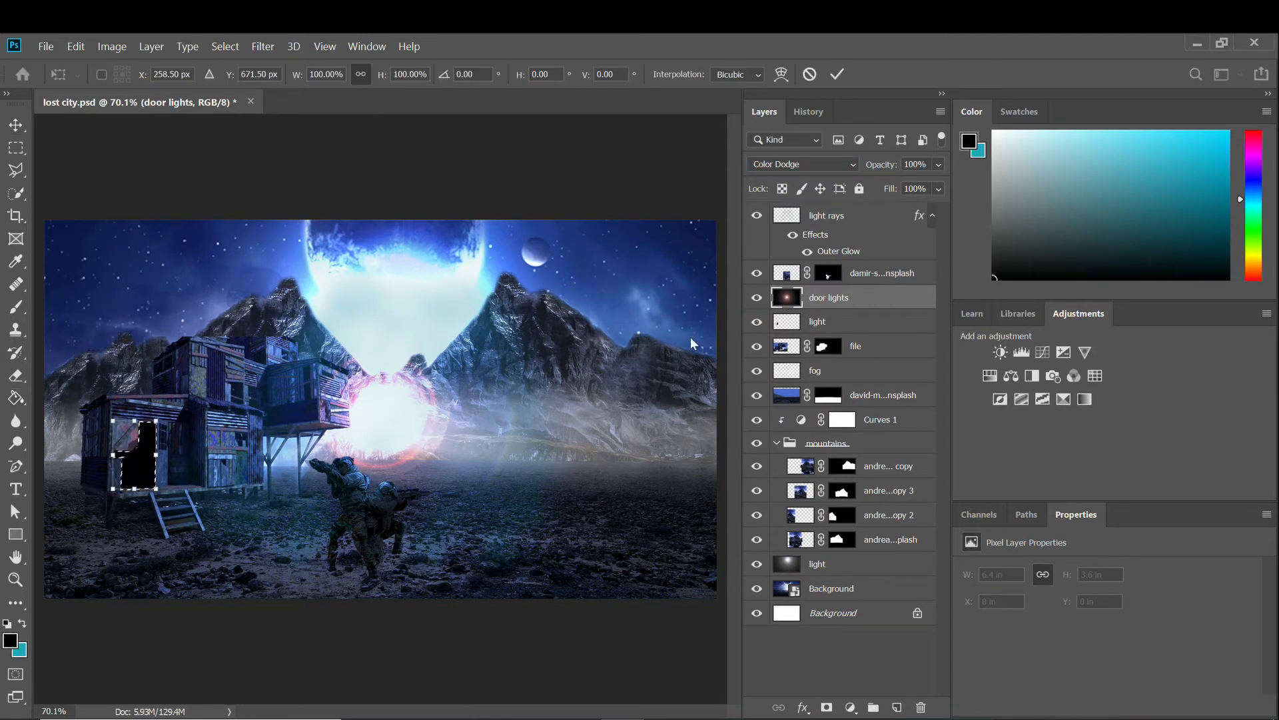
pyautogui.press('Return')
pyautogui.press('ctrl')
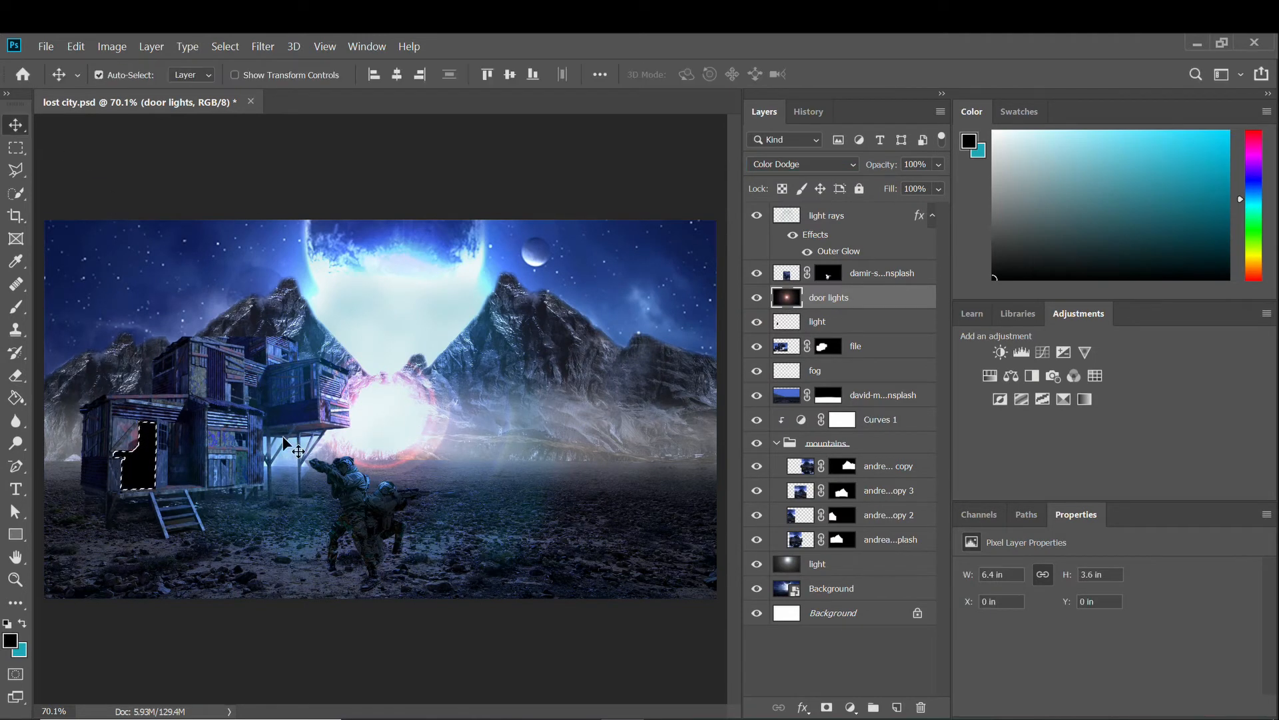
pyautogui.hotkey('ctrl', 'd')
pyautogui.hotkey('ctrl', 's')
# Move the door lights glow left onto the shack's door.
pyautogui.click(385, 440)
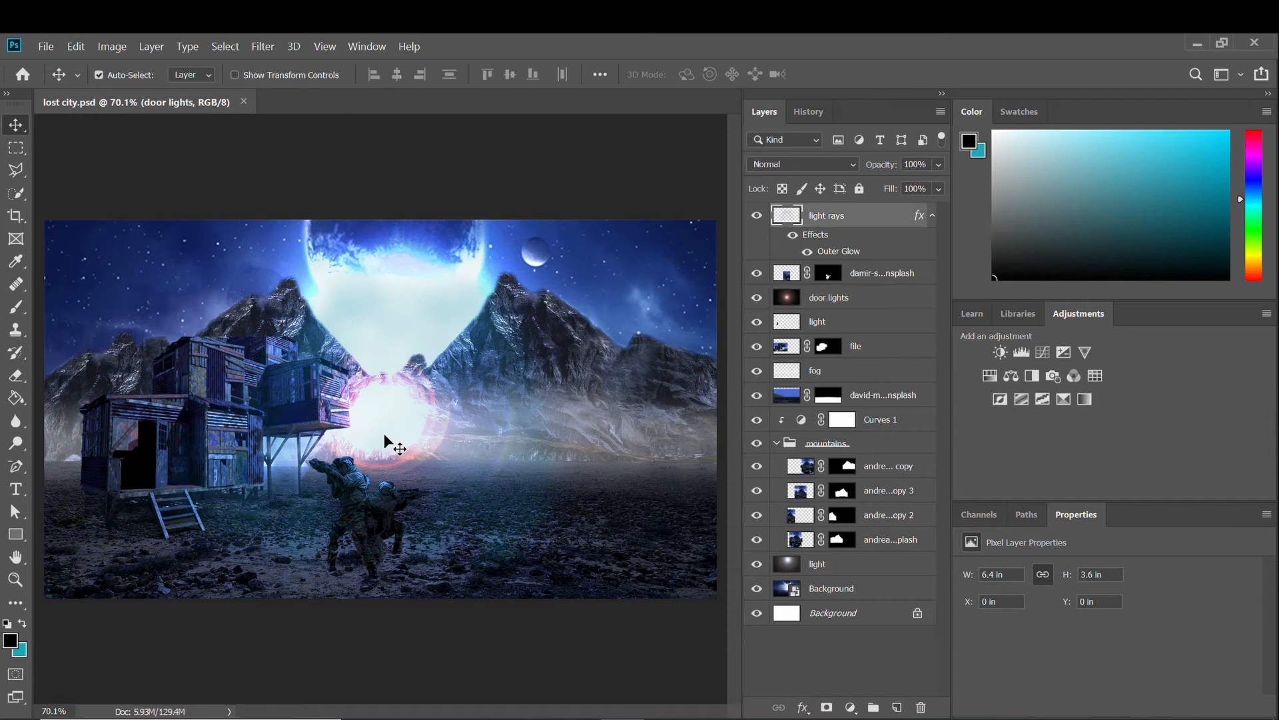
pyautogui.click(830, 300)
pyautogui.hotkey('ctrl', 't')
pyautogui.moveTo(420, 409)
pyautogui.mouseDown()
pyautogui.moveTo(167, 433)
pyautogui.moveTo(177, 474)
pyautogui.mouseUp()
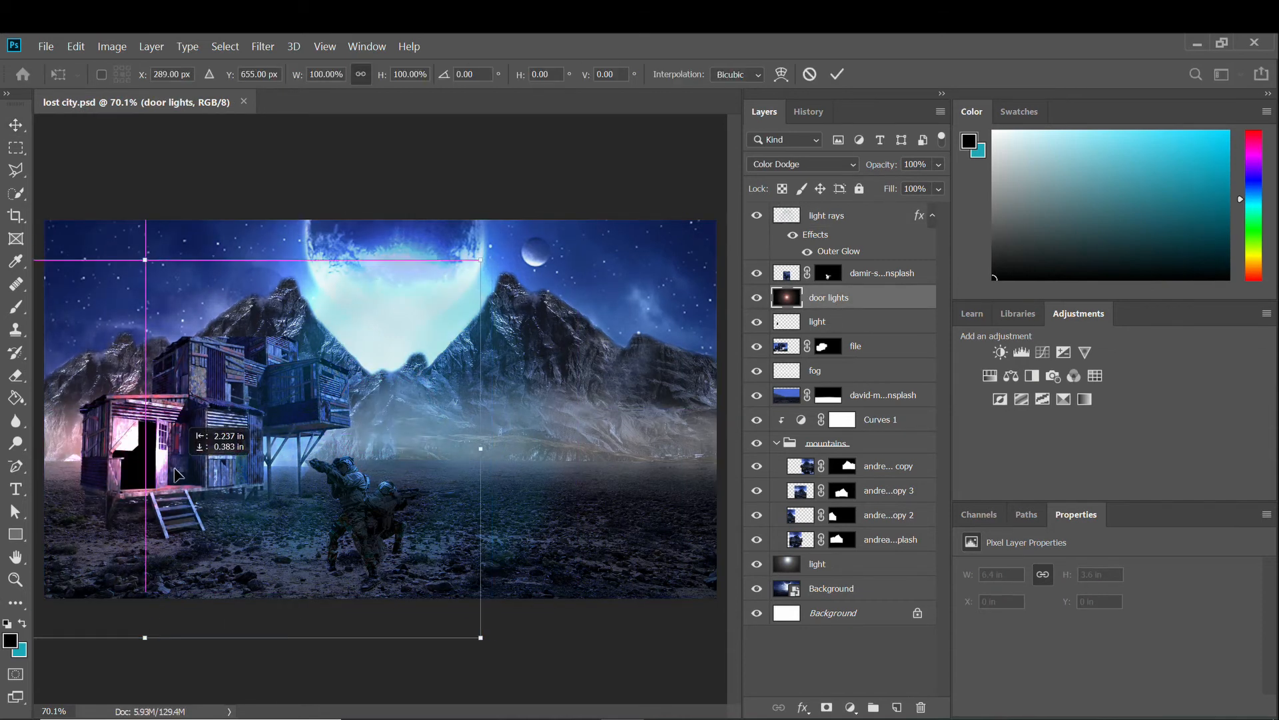
pyautogui.scroll(5, 176, 474)
pyautogui.press('Return')
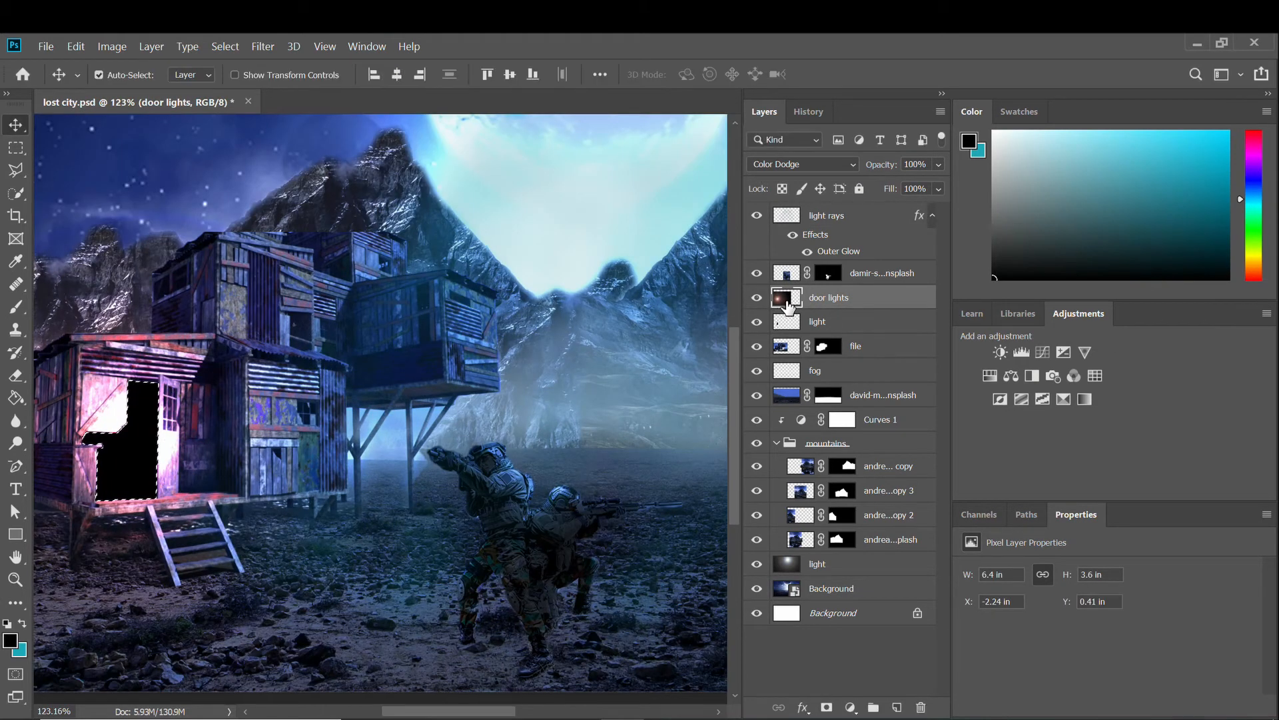
# Add a layer mask to door lights and disable it to show the full glow.
pyautogui.click(827, 707)
pyautogui.scroll(-2, 150, 437)
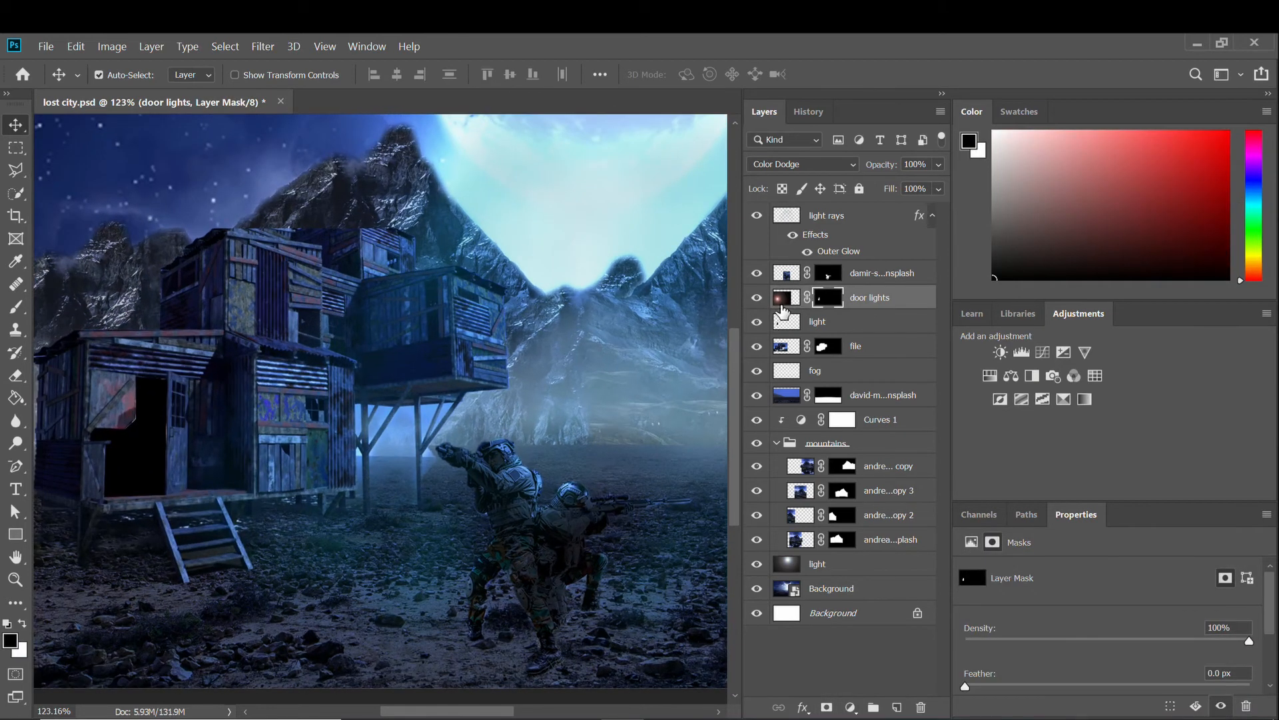
pyautogui.scroll(2, 150, 437)
pyautogui.keyDown('shift'); pyautogui.click(829, 297); pyautogui.keyUp('shift')
pyautogui.scroll(3, 220, 430)
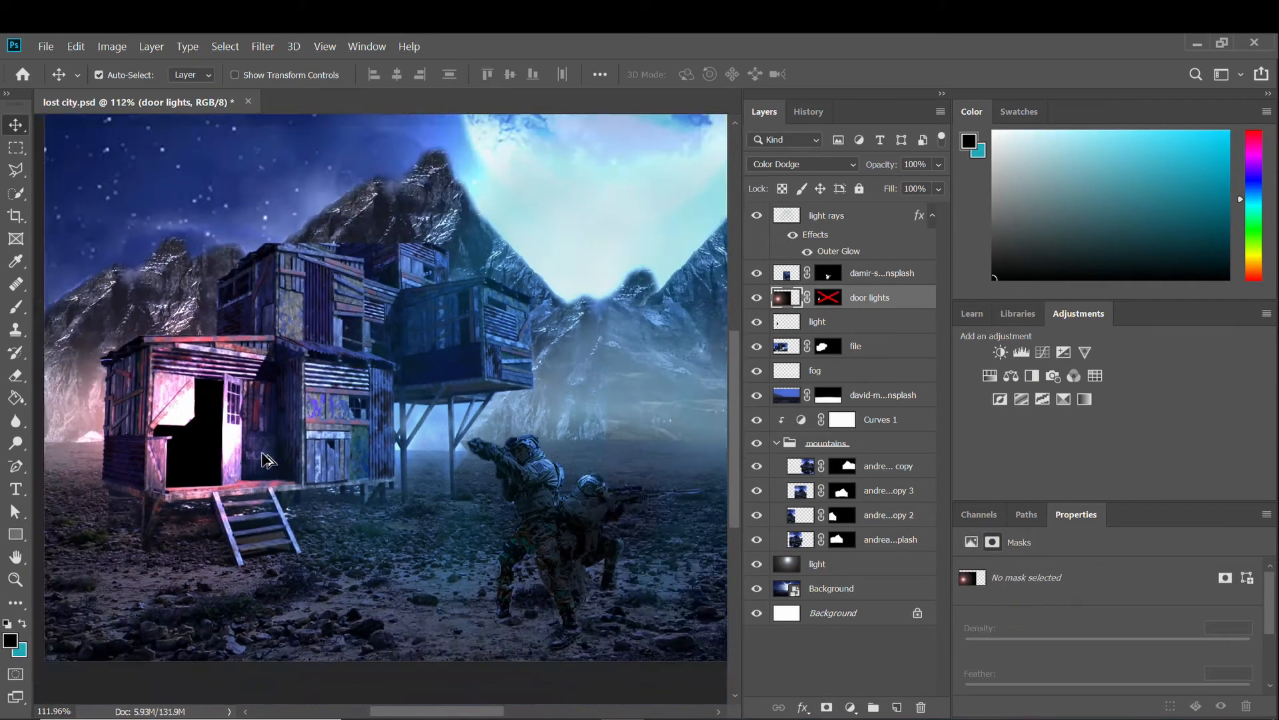
# Scale the glow down to about 39% and move it up over the doorway.
pyautogui.hotkey('ctrl', 't')
pyautogui.scroll(-2, 265, 399)
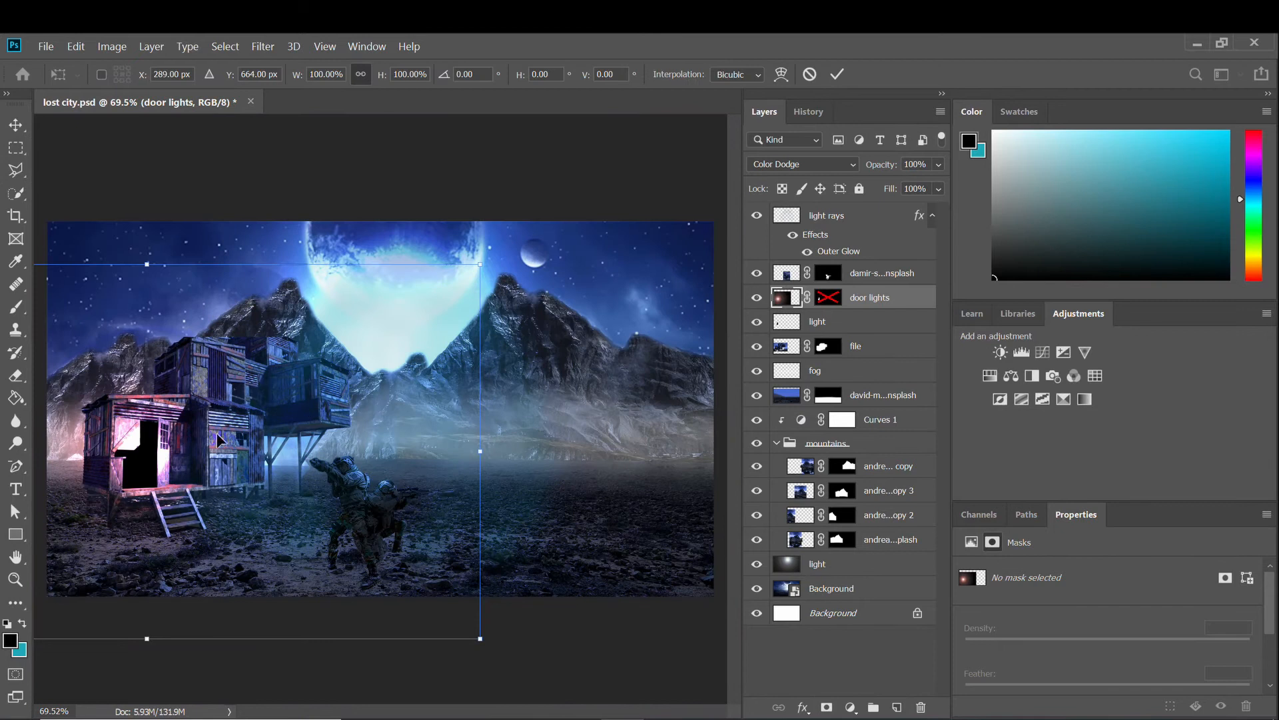
pyautogui.scroll(-2, 300, 393)
pyautogui.moveTo(460, 289); pyautogui.dragTo(126, 478)
pyautogui.moveTo(69, 521); pyautogui.dragTo(289, 411)
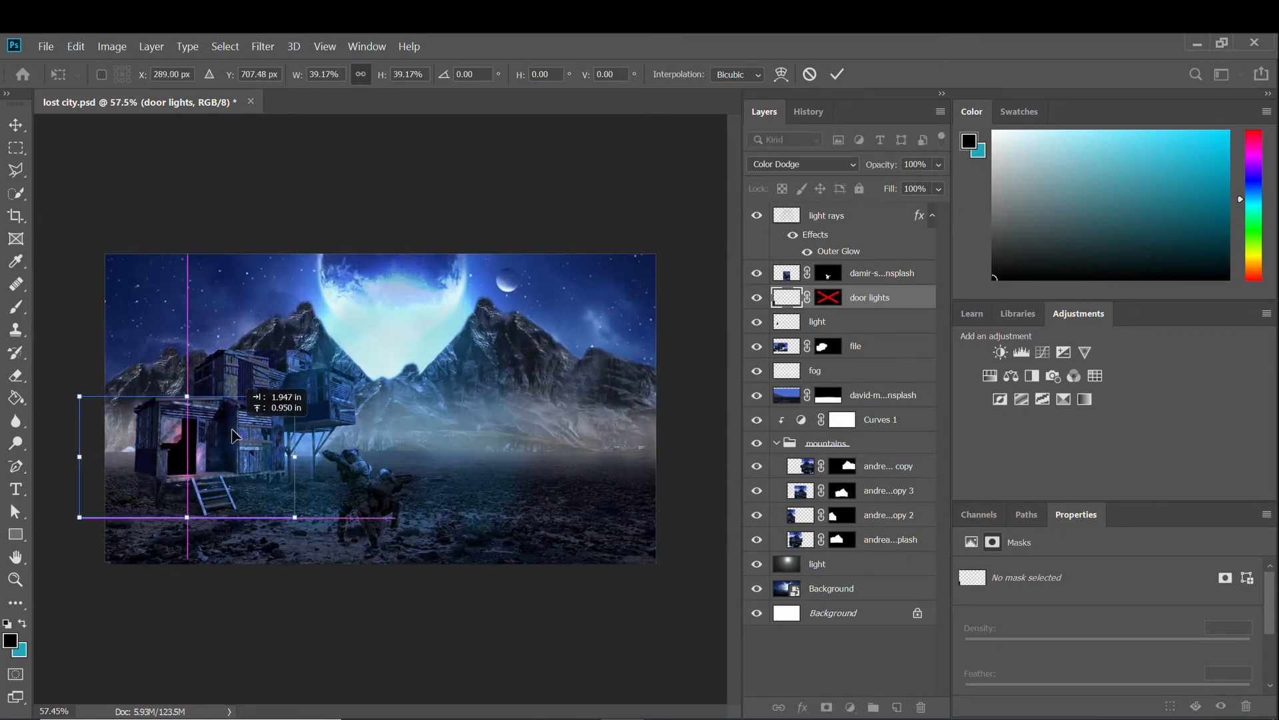
pyautogui.scroll(5, 207, 460)
pyautogui.press('Return')
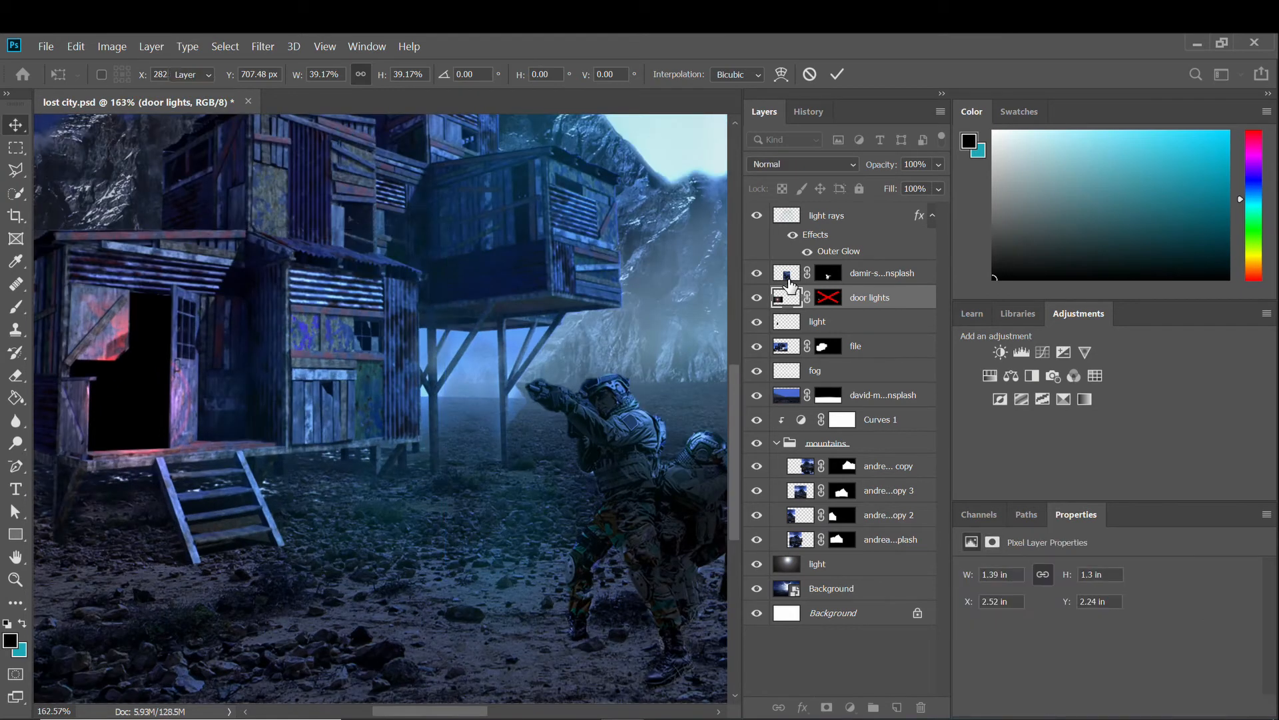
# Shift a layer in the stack and reposition the glow around the doorway.
pyautogui.click(790, 275)
pyautogui.moveTo(778, 324); pyautogui.dragTo(779, 264)
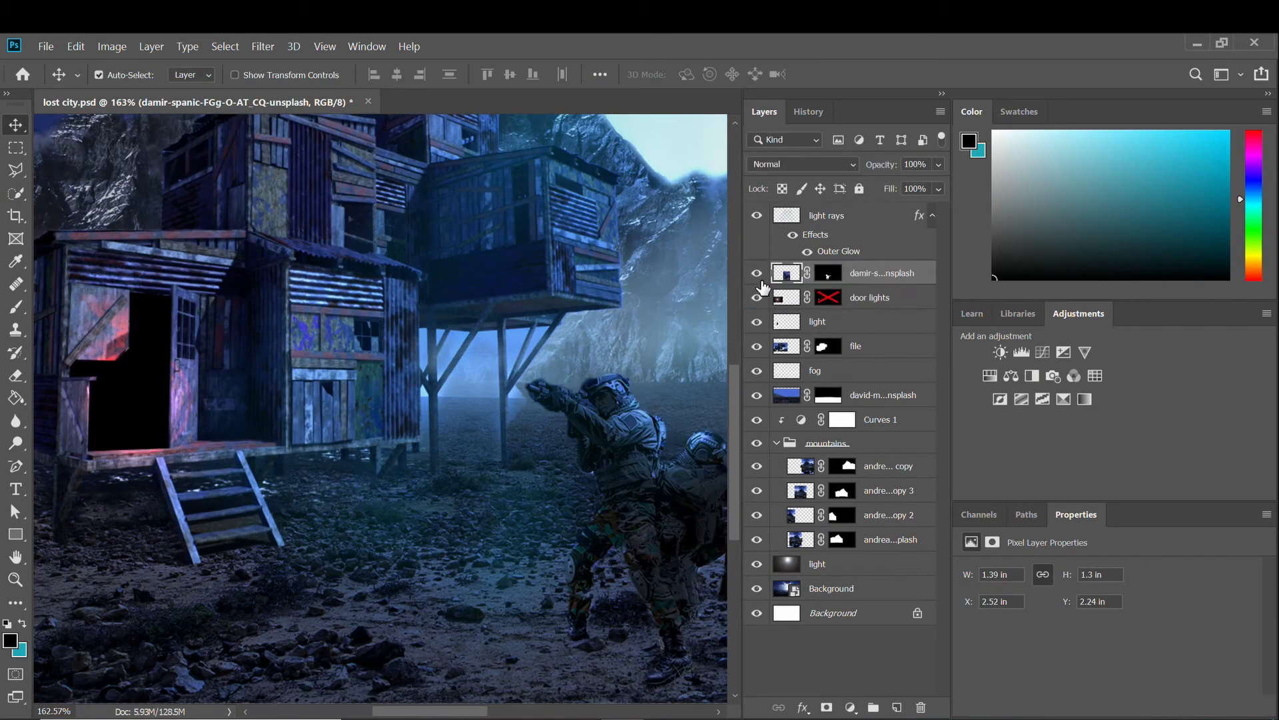
pyautogui.scroll(3, 204, 386)
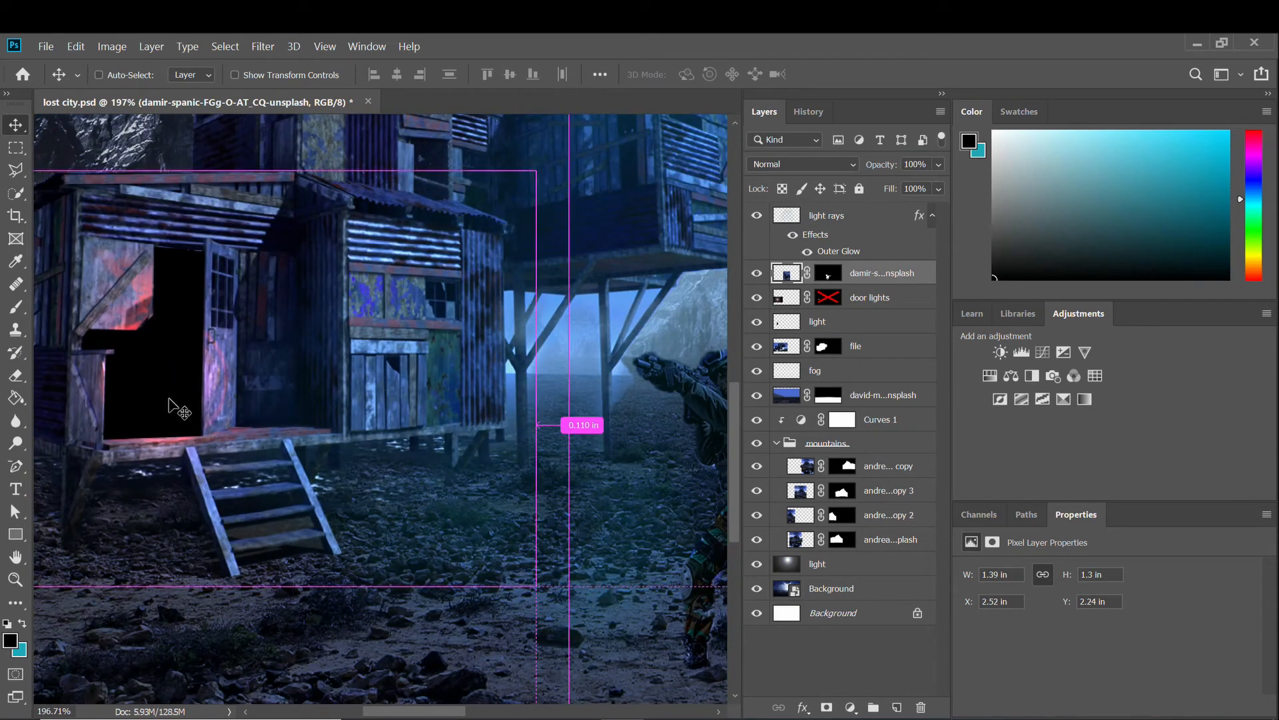
pyautogui.moveTo(299, 385); pyautogui.dragTo(173, 371)
# Re-enable the door lights mask and toggle the glow and light layers to compare.
pyautogui.keyDown('shift'); pyautogui.click(824, 301); pyautogui.keyUp('shift')
pyautogui.scroll(-3, 373, 326)
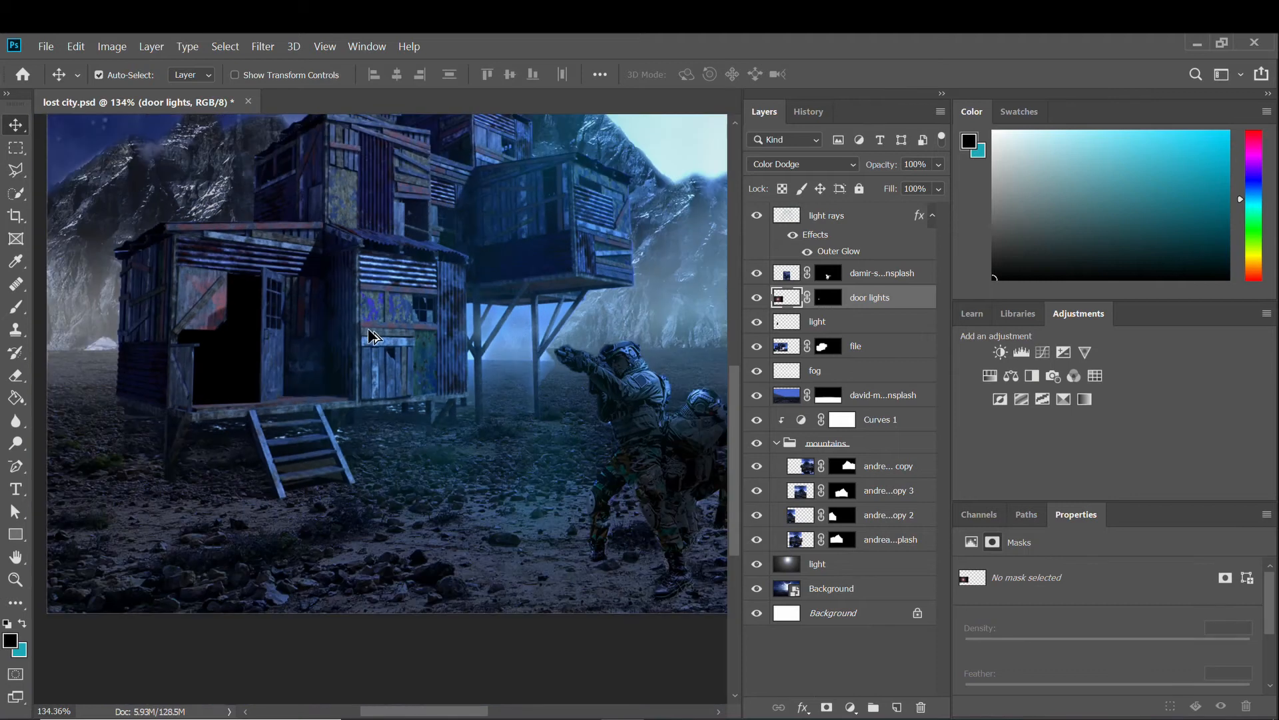
pyautogui.scroll(3, 200, 370)
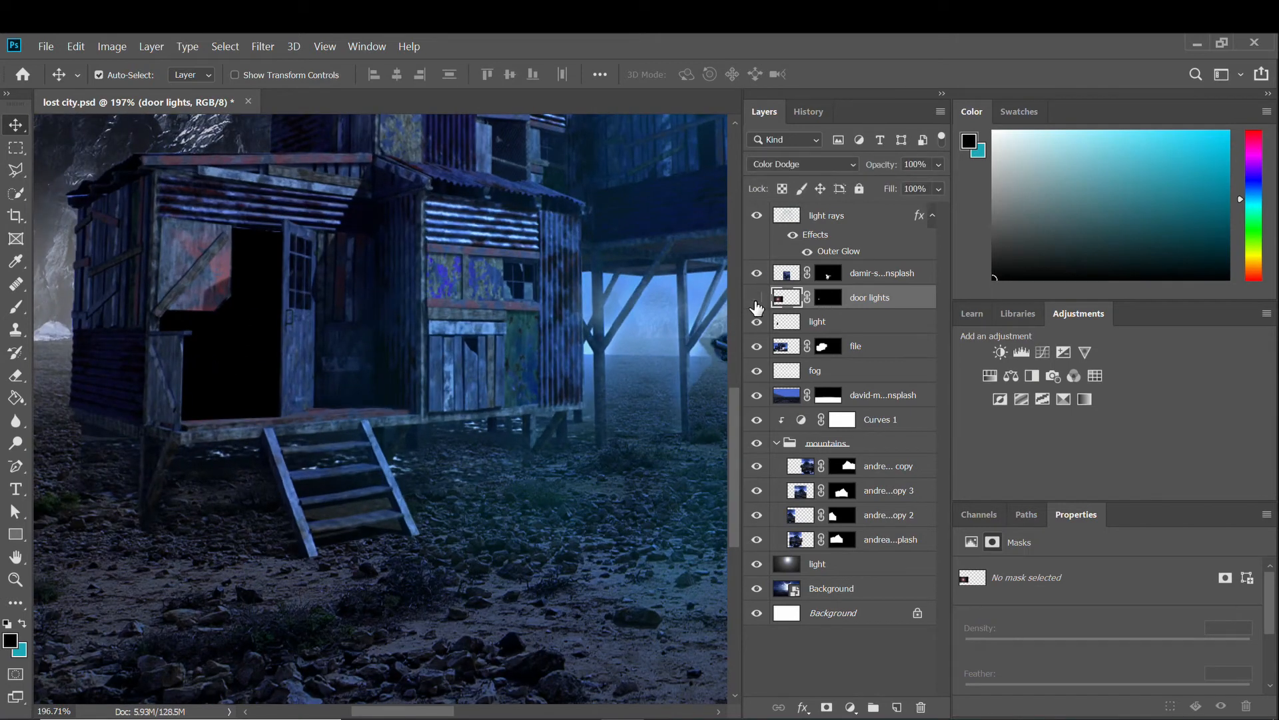
pyautogui.click(757, 300)
pyautogui.click(758, 323)
pyautogui.click(758, 323)
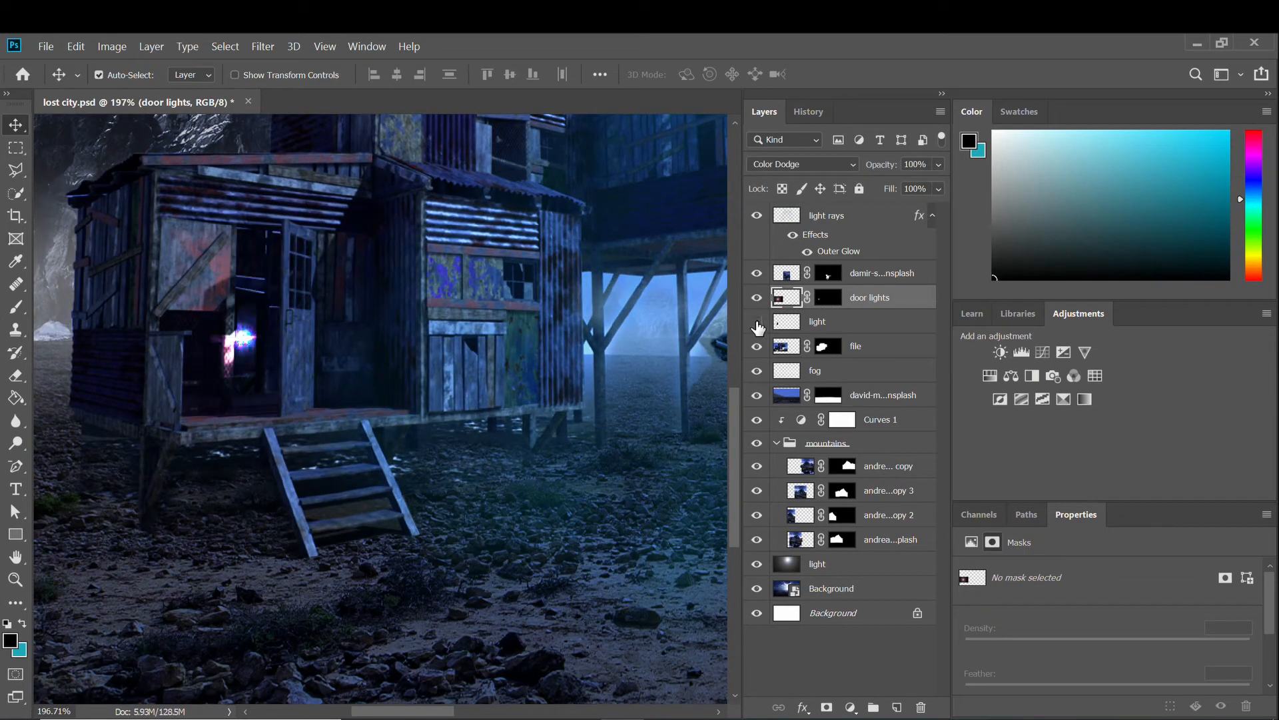
pyautogui.click(757, 322)
pyautogui.click(757, 322)
# Enlarge the door lights glow to about 259% so it fills the doorway, and commit.
pyautogui.hotkey('ctrl', 't')
pyautogui.scroll(-1, 311, 327)
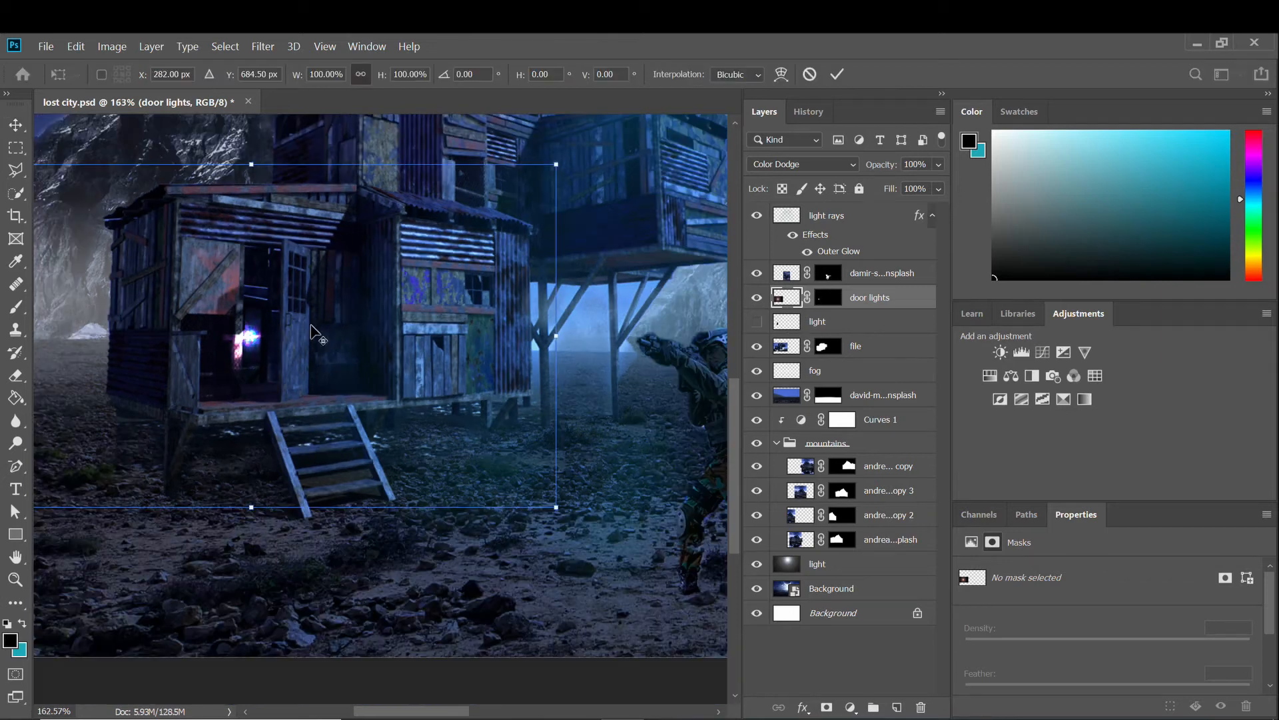
pyautogui.moveTo(557, 163); pyautogui.dragTo(632, 179)
pyautogui.scroll(-2, 612, 207)
pyautogui.moveTo(538, 314); pyautogui.dragTo(675, 128)
pyautogui.moveTo(384, 313); pyautogui.dragTo(374, 355)
pyautogui.moveTo(671, 165); pyautogui.dragTo(693, 134)
pyautogui.scroll(-3, 599, 280)
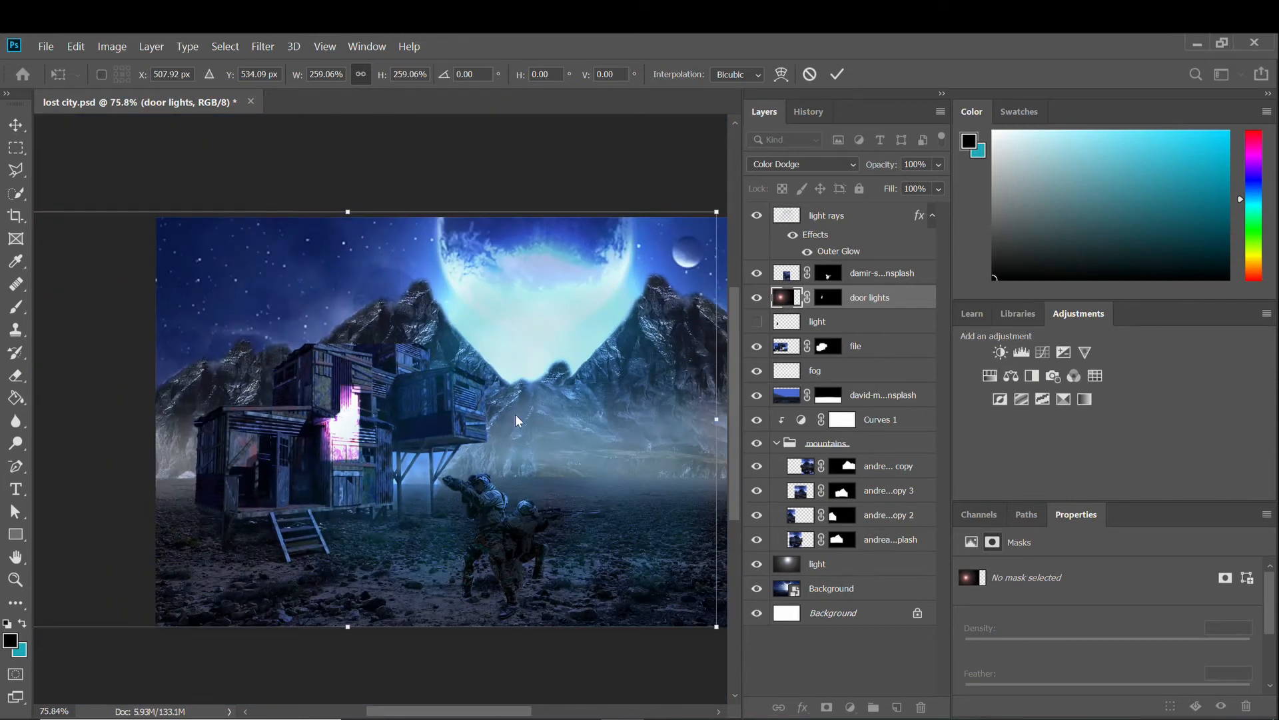
pyautogui.moveTo(373, 453); pyautogui.dragTo(341, 475)
pyautogui.scroll(5, 377, 447)
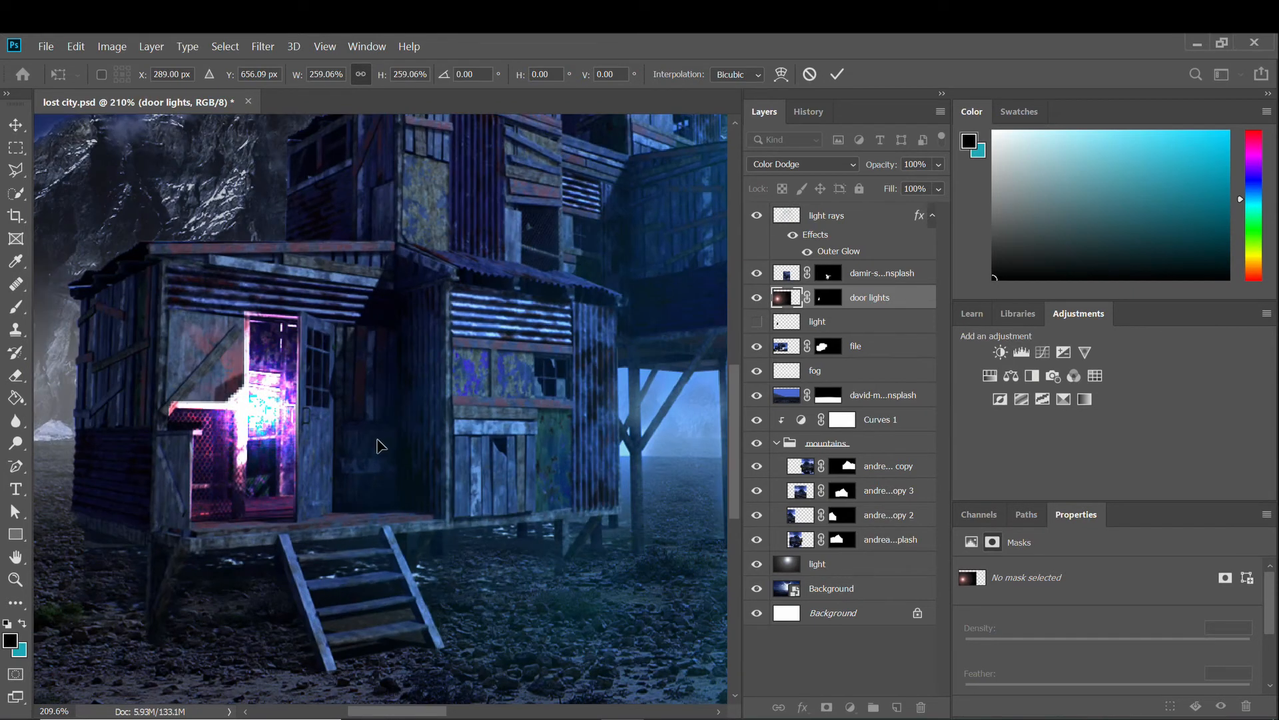
pyautogui.press('Return')
pyautogui.scroll(2, 366, 423)
pyautogui.scroll(-6, 265, 502)
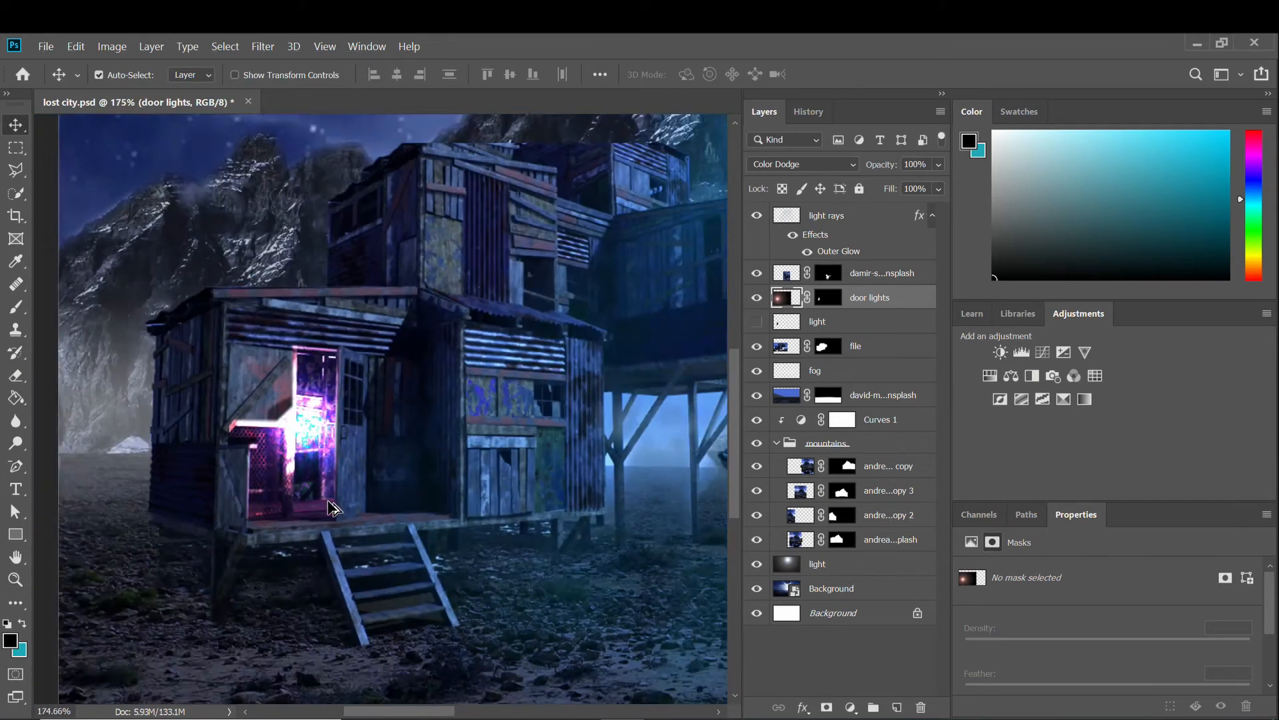
pyautogui.scroll(3, 346, 514)
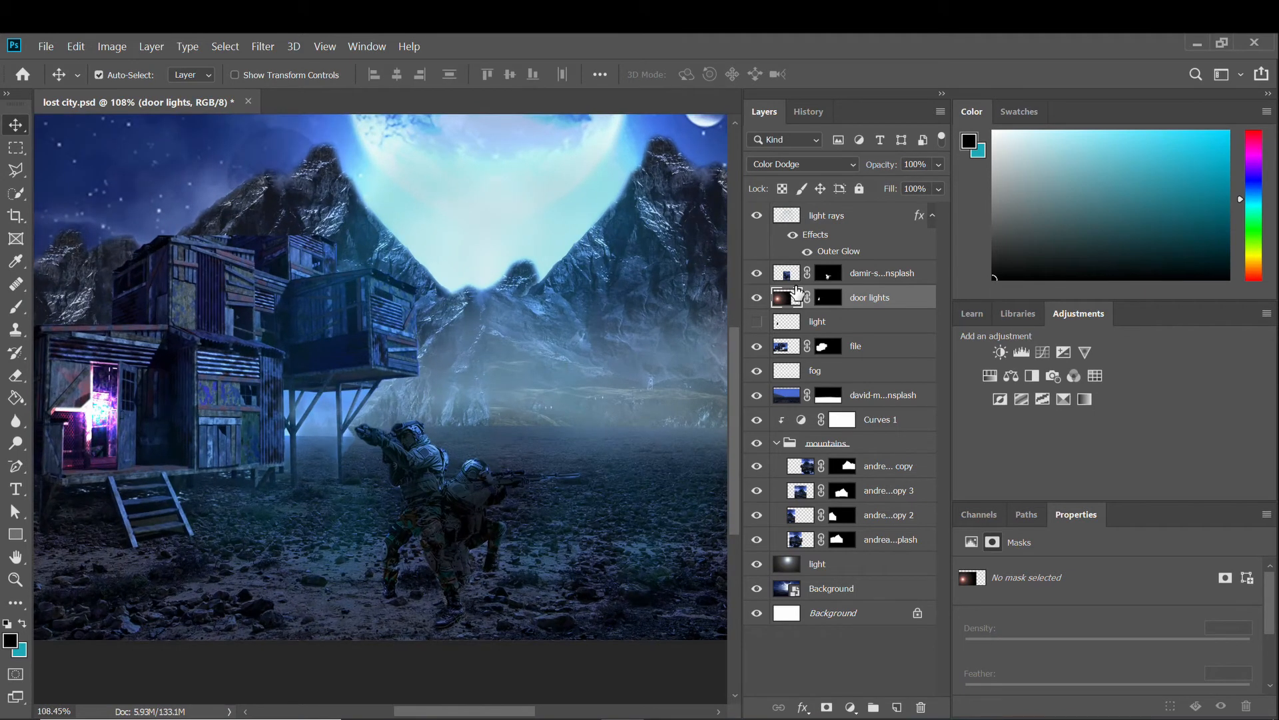
pyautogui.scroll(-1, 572, 368)
# Add a Color Balance adjustment clipped to door lights with midtones pushed to +100 red.
pyautogui.click(851, 706)
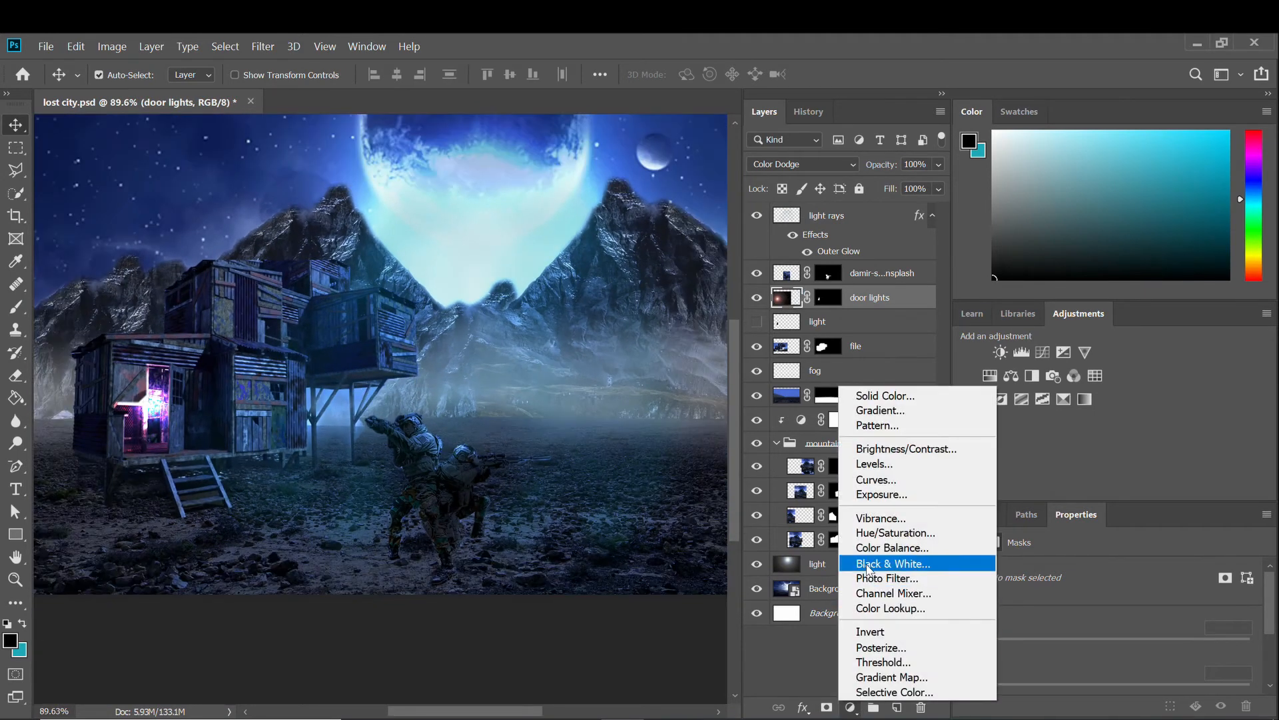
pyautogui.click(867, 550)
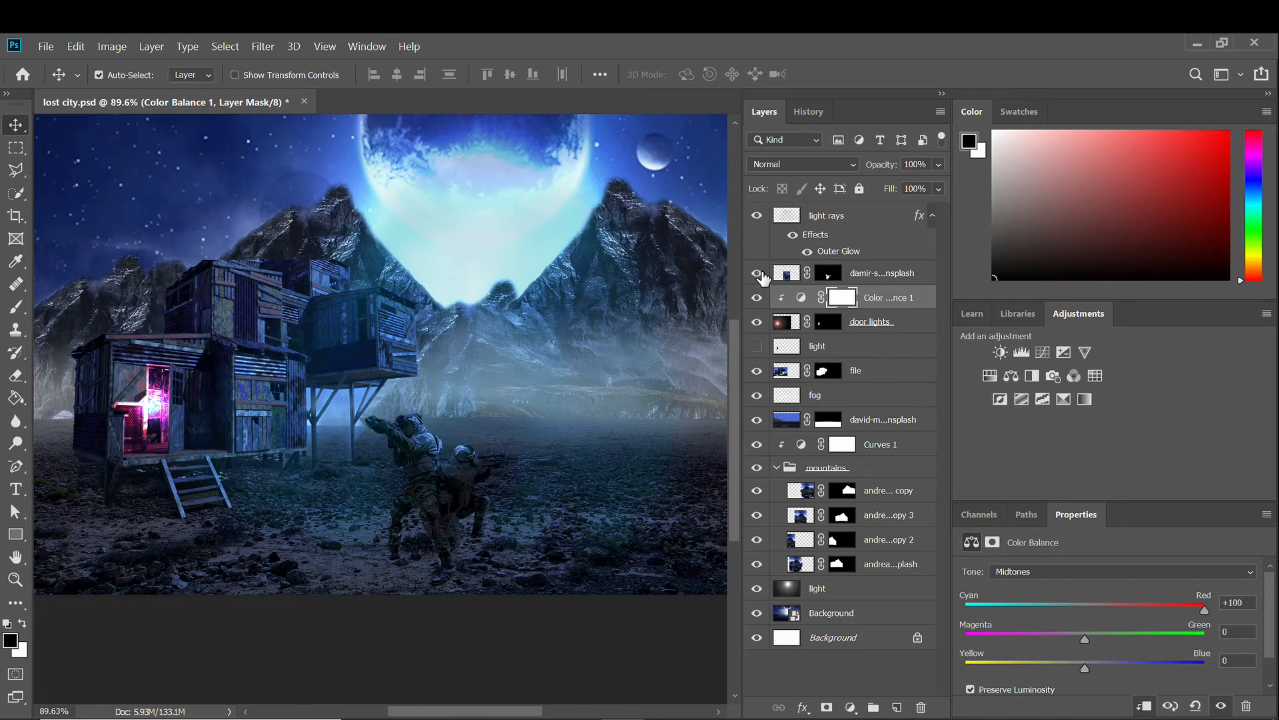
pyautogui.click(757, 322)
pyautogui.click(757, 322)
pyautogui.click(757, 322)
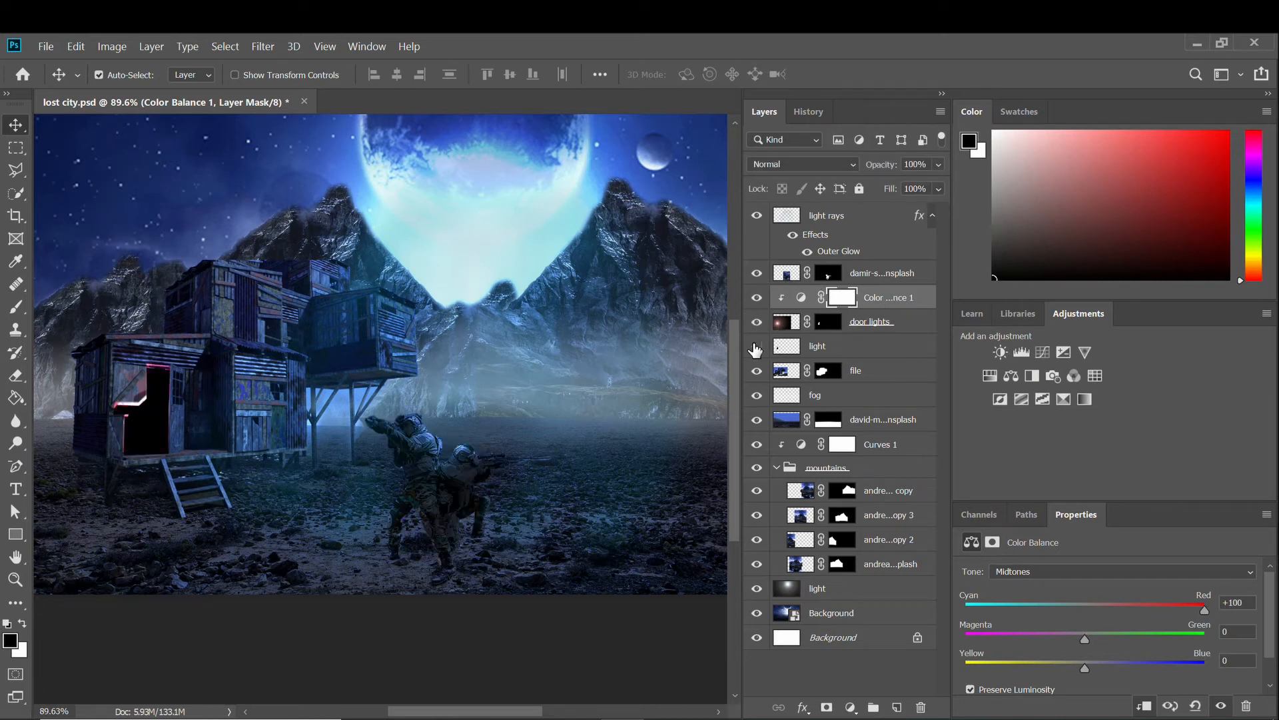
pyautogui.click(786, 346)
pyautogui.click(757, 346)
pyautogui.click(757, 346)
pyautogui.click(757, 346)
pyautogui.click(866, 322)
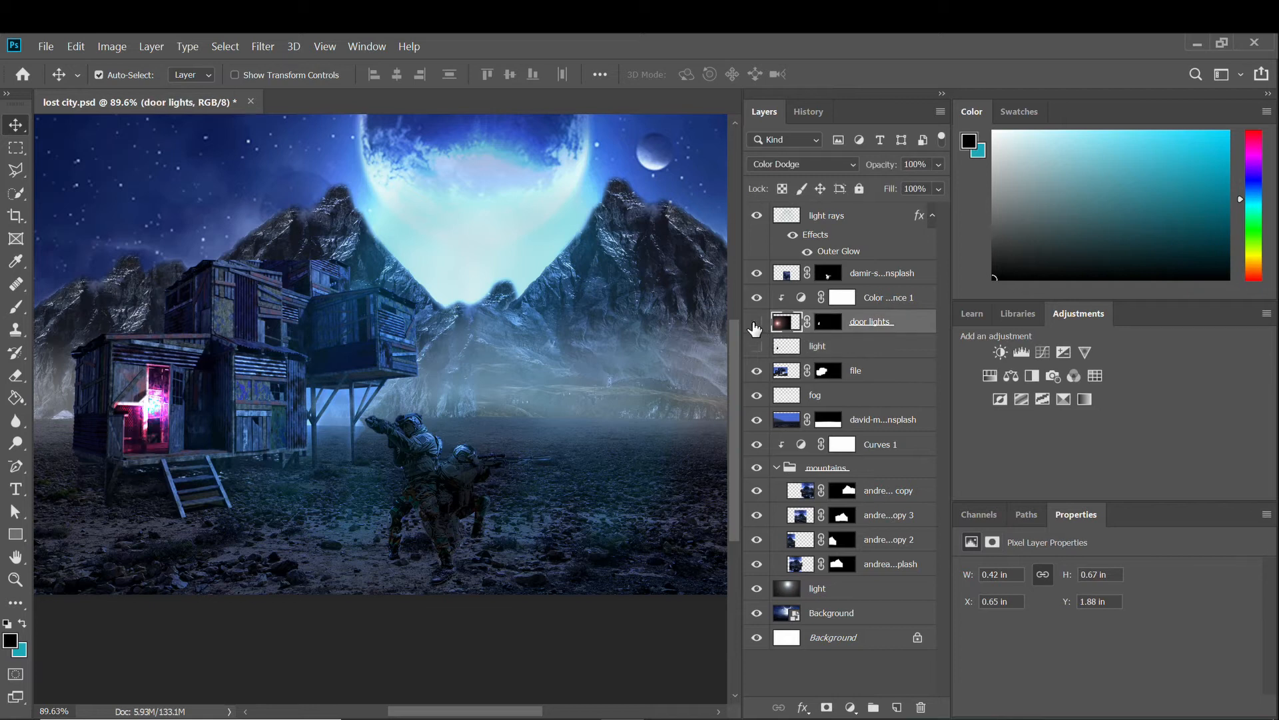
pyautogui.click(757, 345)
pyautogui.click(757, 346)
pyautogui.click(845, 300)
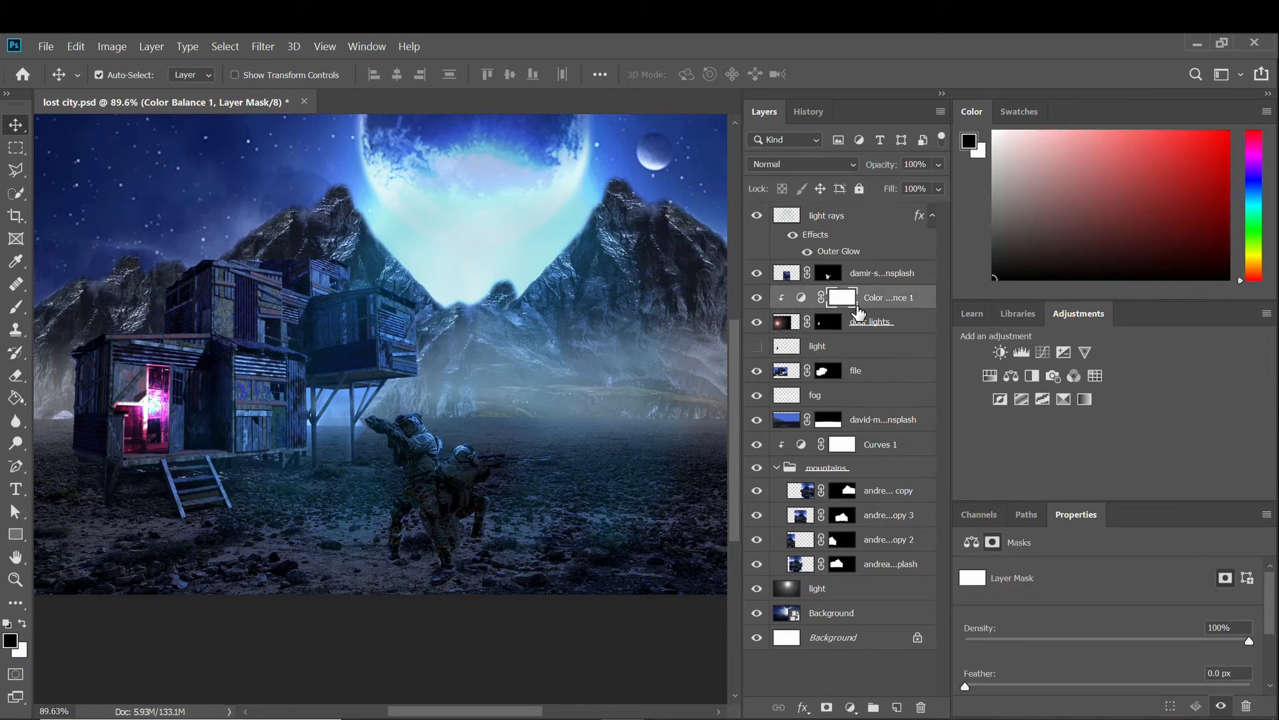
pyautogui.click(830, 275)
# Create a new empty layer named 'red lights'.
pyautogui.click(860, 303)
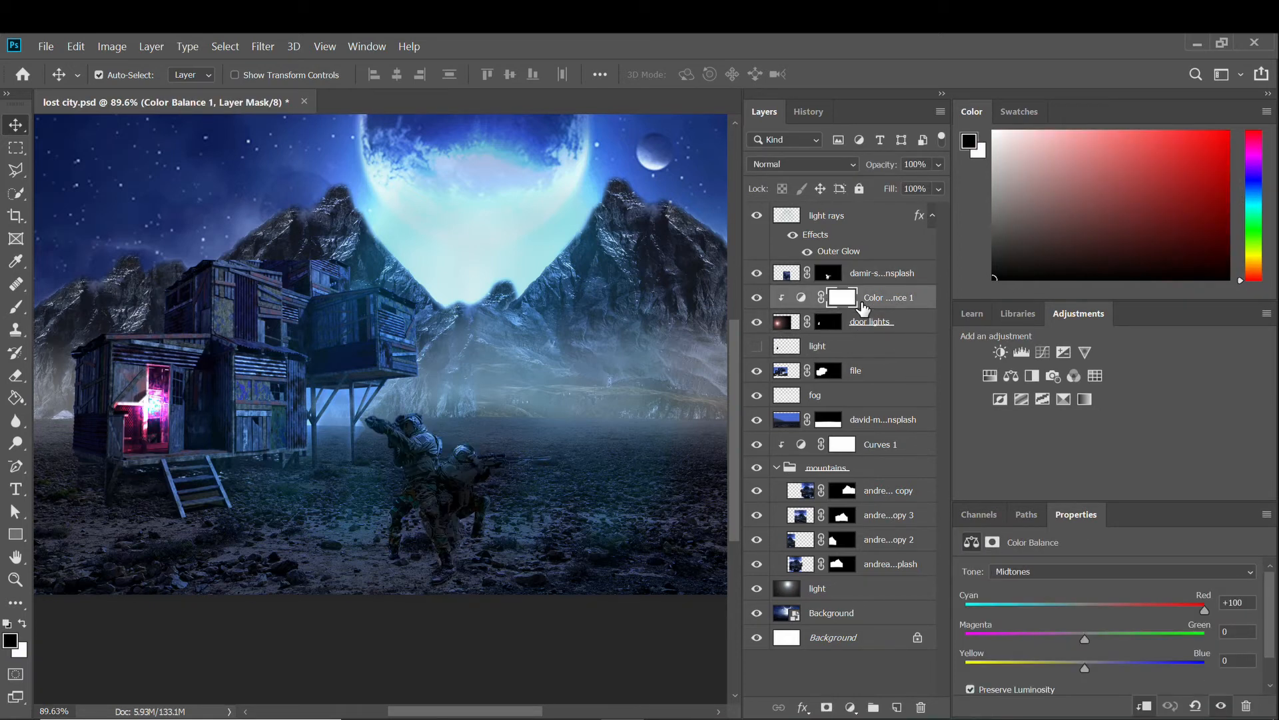
pyautogui.click(899, 707)
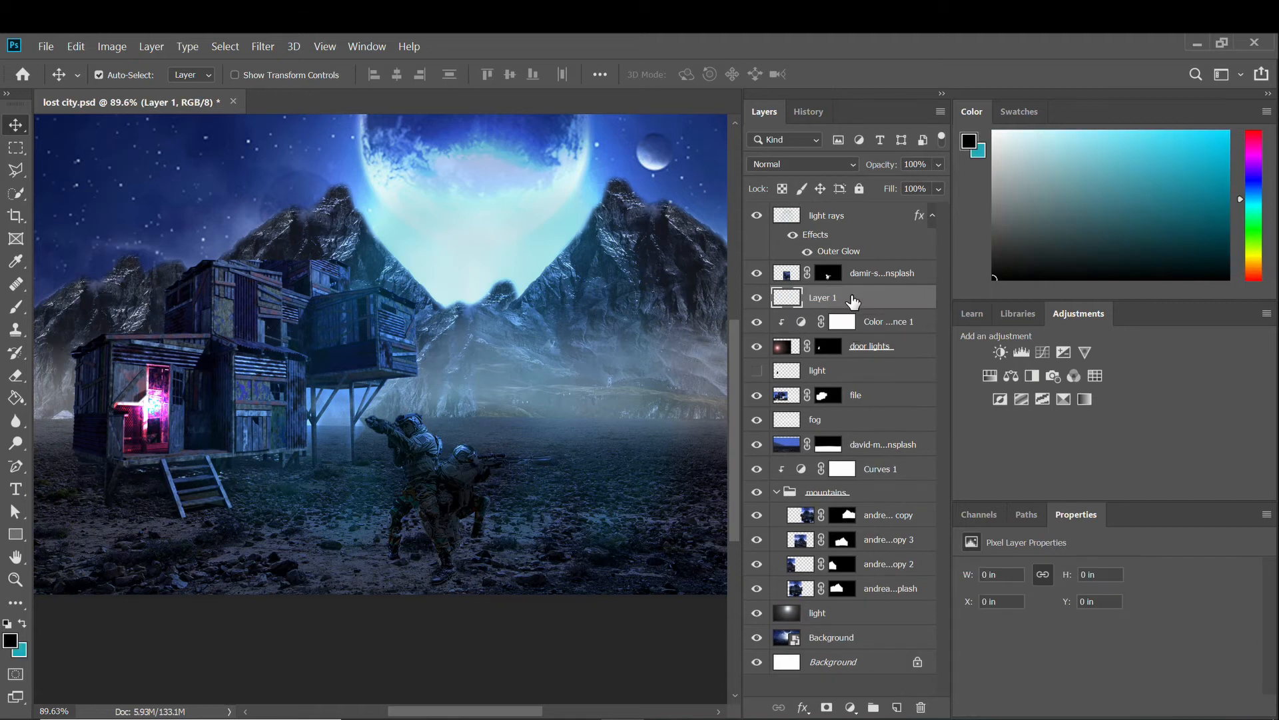
pyautogui.doubleClick(852, 301)
pyautogui.press('Escape')
# Pick red and paint a soft red glow on the ground near the doorway.
pyautogui.click(1249, 135)
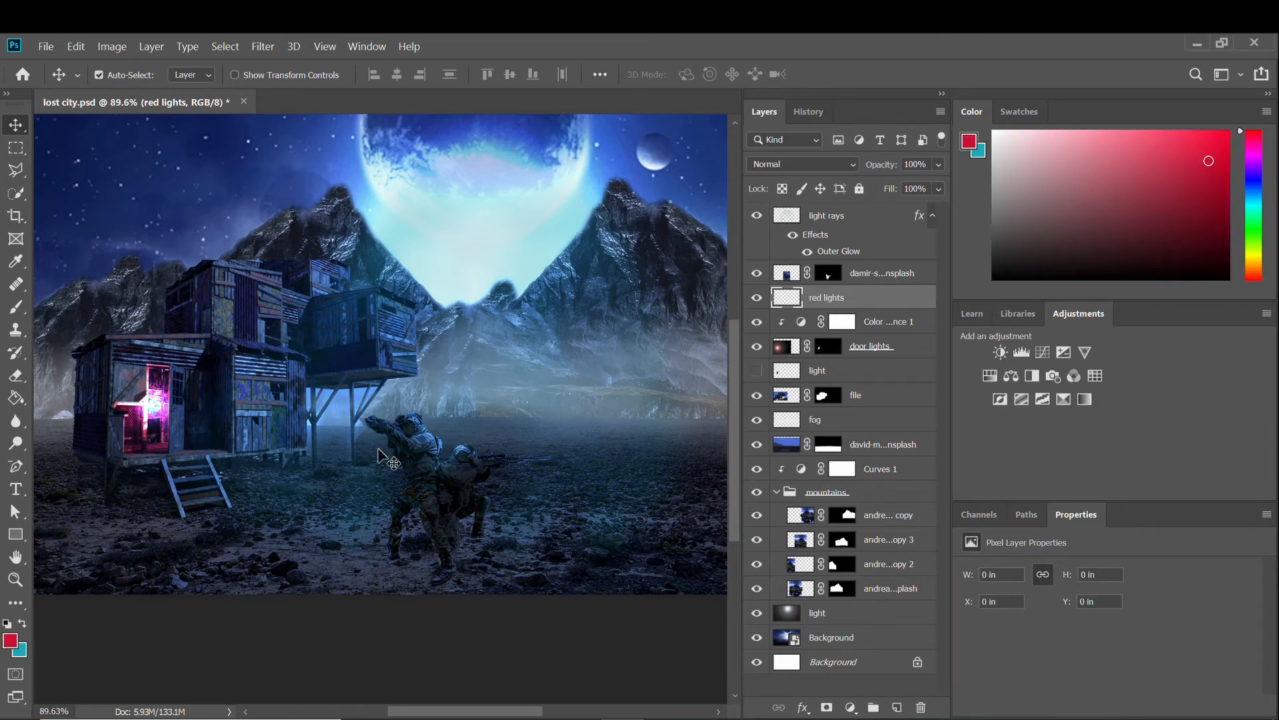
pyautogui.scroll(2, 204, 517)
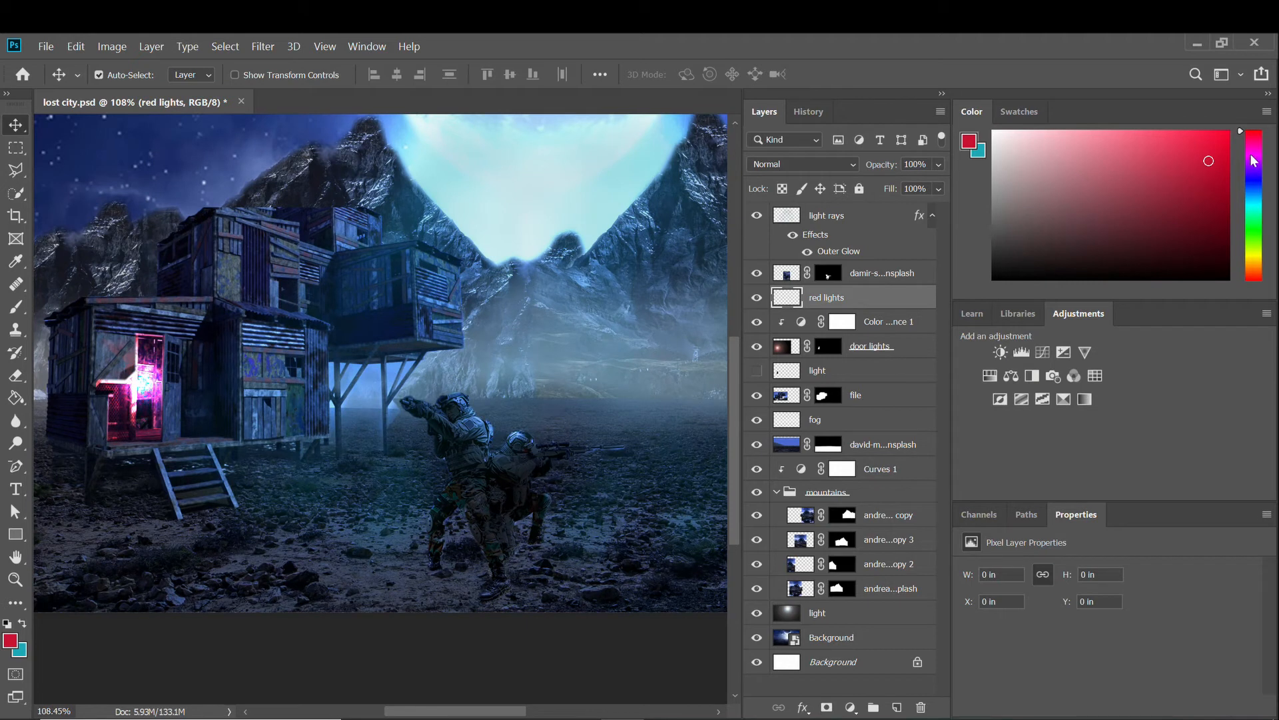
pyautogui.scroll(-1, 243, 367)
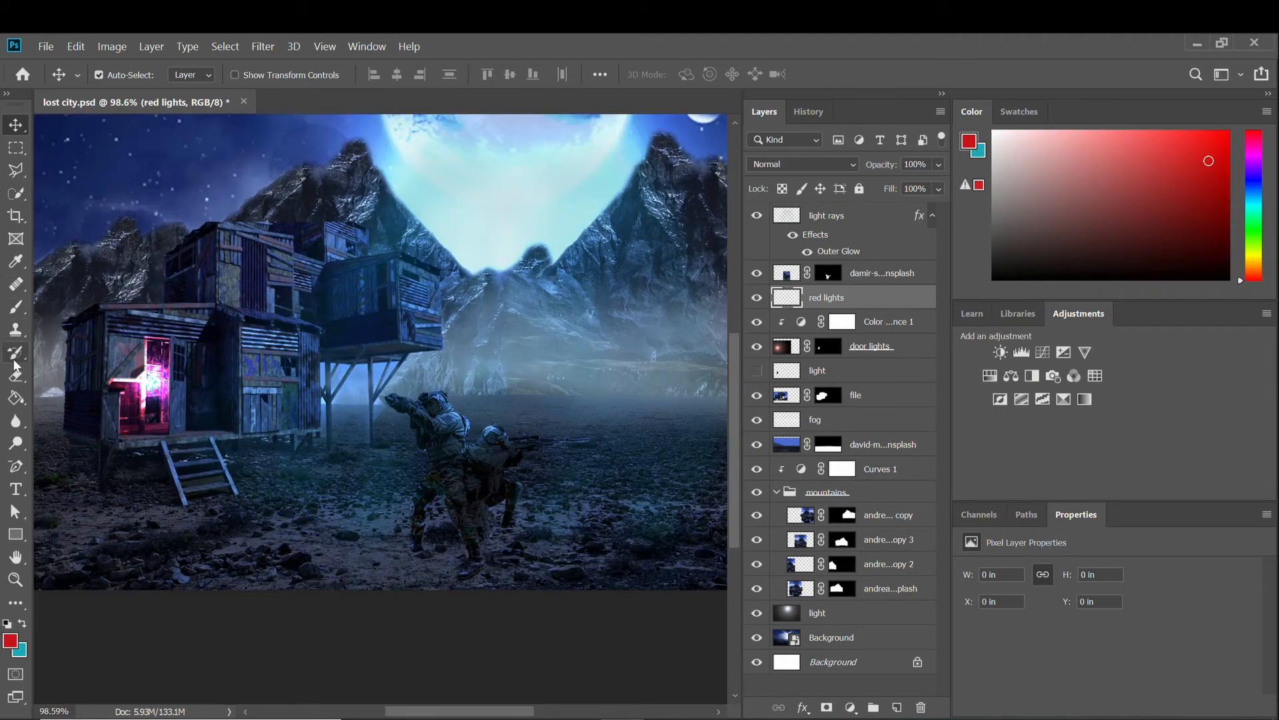
pyautogui.click(21, 306)
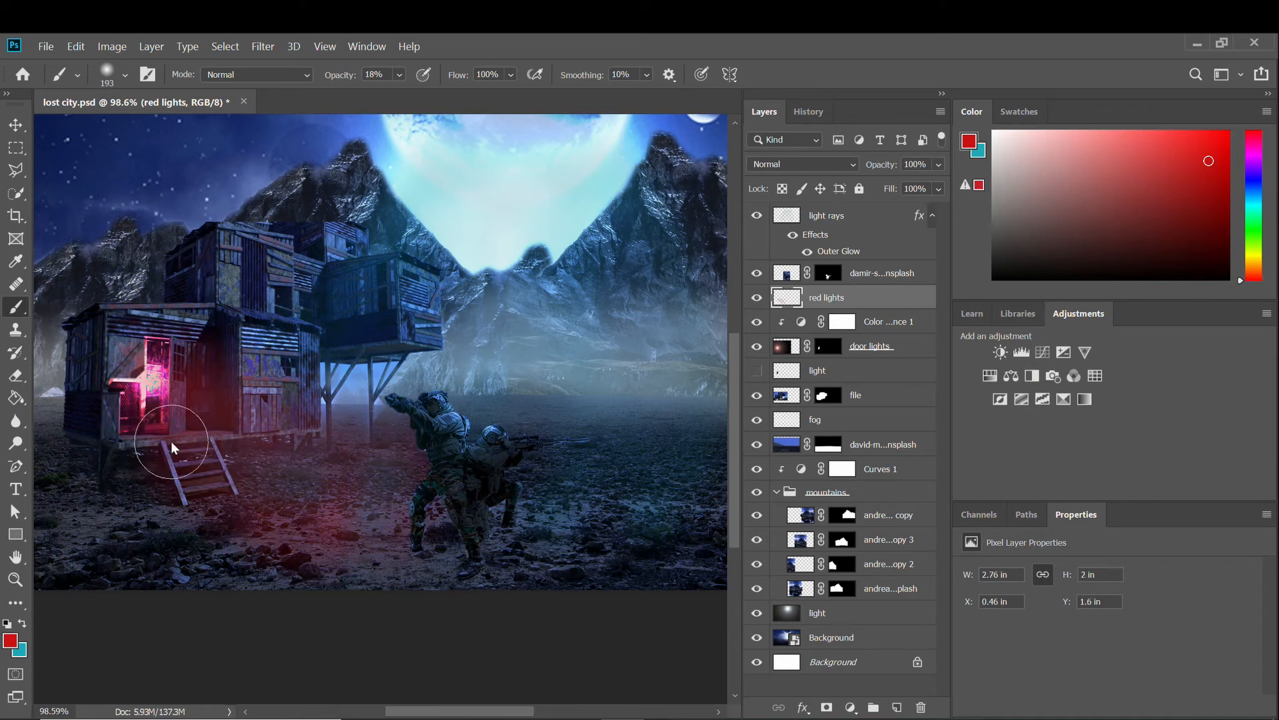
pyautogui.scroll(5, 170, 441)
pyautogui.scroll(-2, 326, 373)
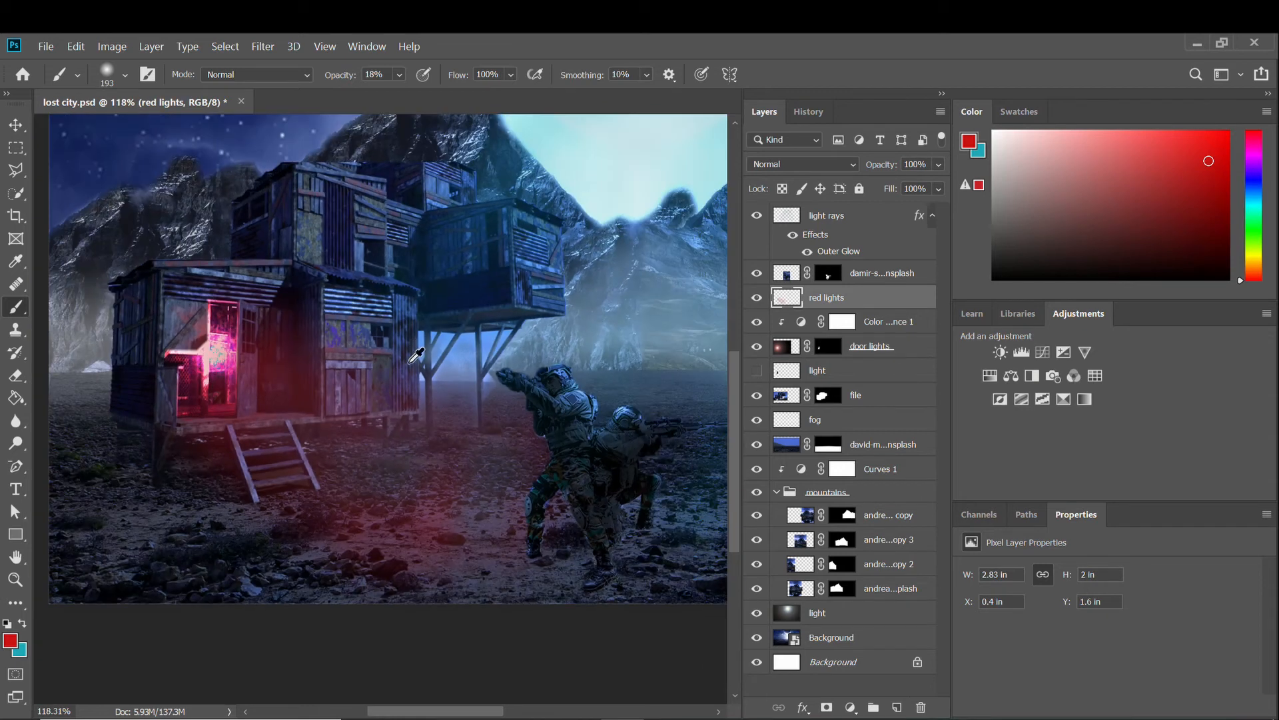
pyautogui.doubleClick(922, 306)
# Give the red lights layer a red Outer Glow effect.
pyautogui.click(606, 406)
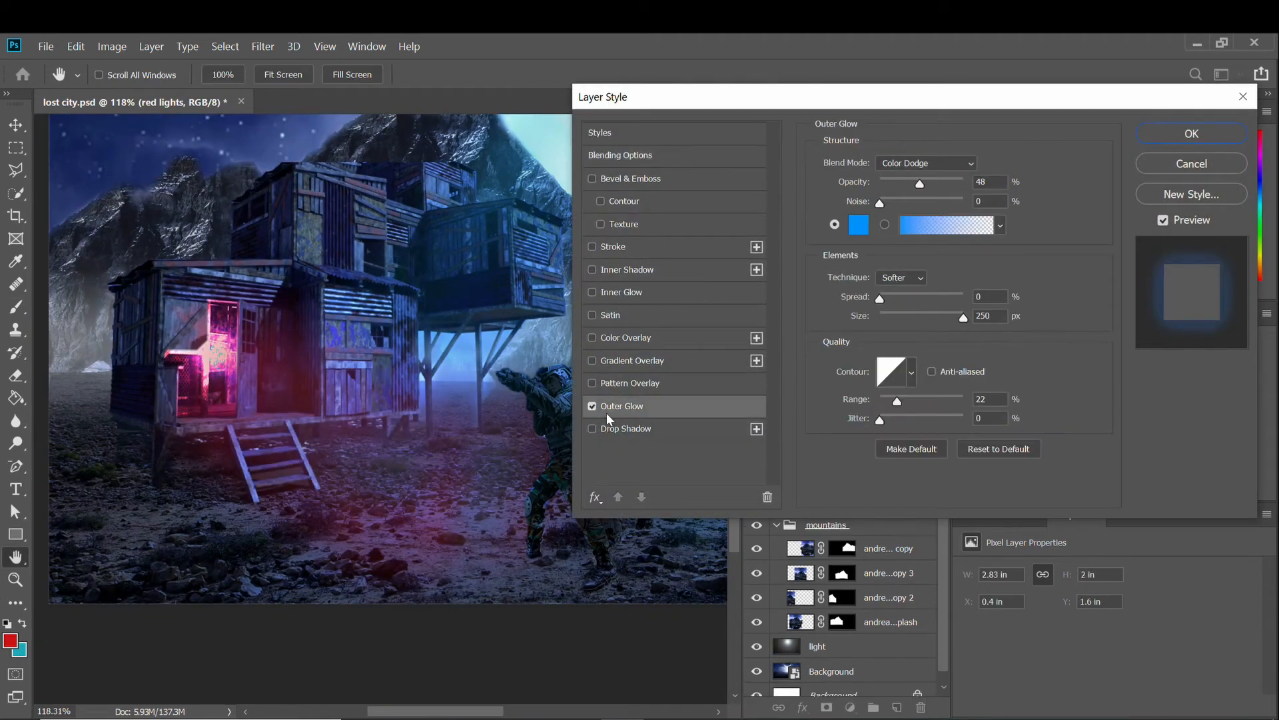
pyautogui.click(856, 225)
pyautogui.click(910, 213)
pyautogui.click(1114, 153)
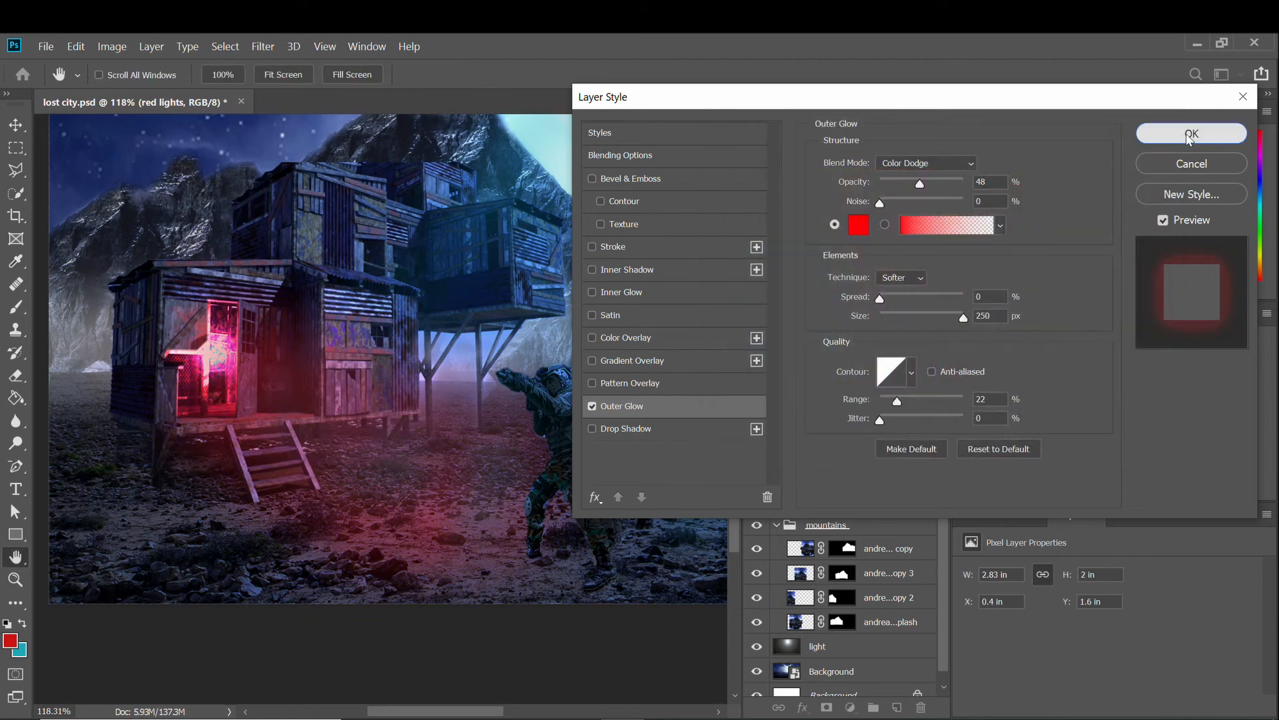
pyautogui.click(1192, 132)
pyautogui.scroll(-2, 328, 440)
pyautogui.scroll(5, 363, 460)
pyautogui.hscroll(1, 356, 471)
pyautogui.scroll(-2, 357, 474)
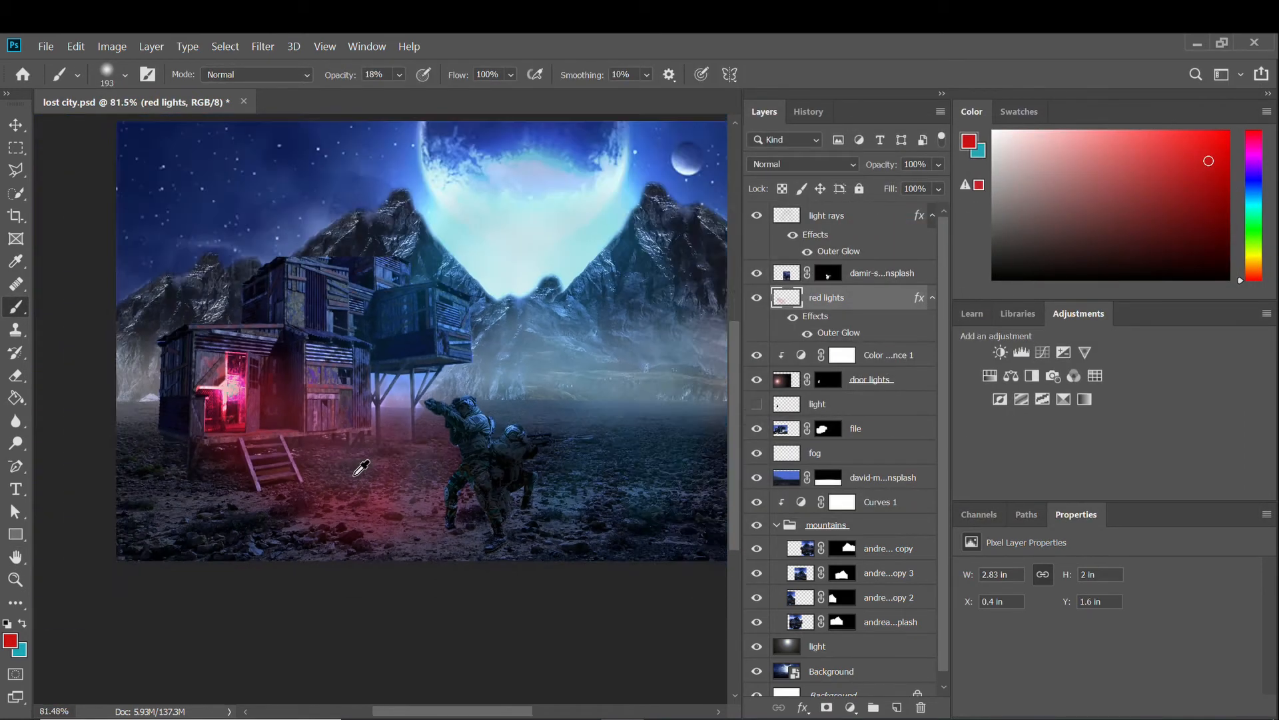
pyautogui.scroll(2, 357, 475)
pyautogui.scroll(-2, 358, 475)
pyautogui.scroll(2, 358, 475)
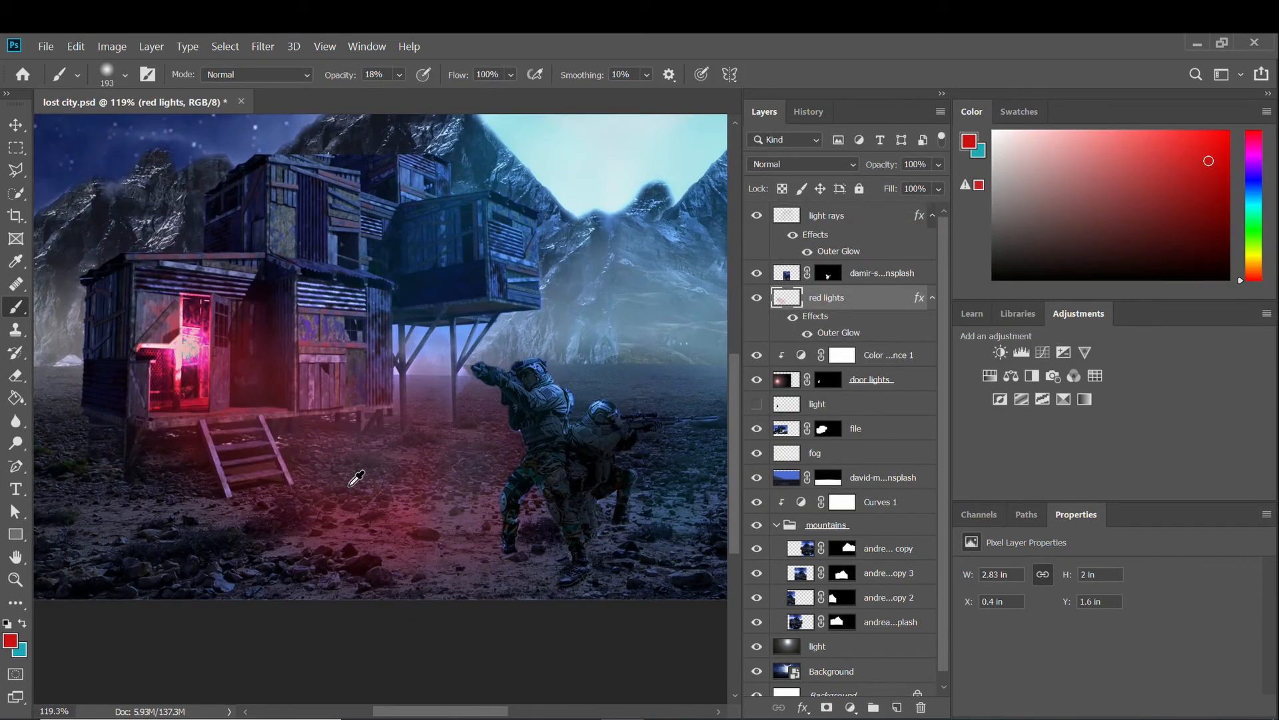
# Hide the light layer and move red lights one place higher in the stack.
pyautogui.click(757, 404)
pyautogui.scroll(3, 180, 420)
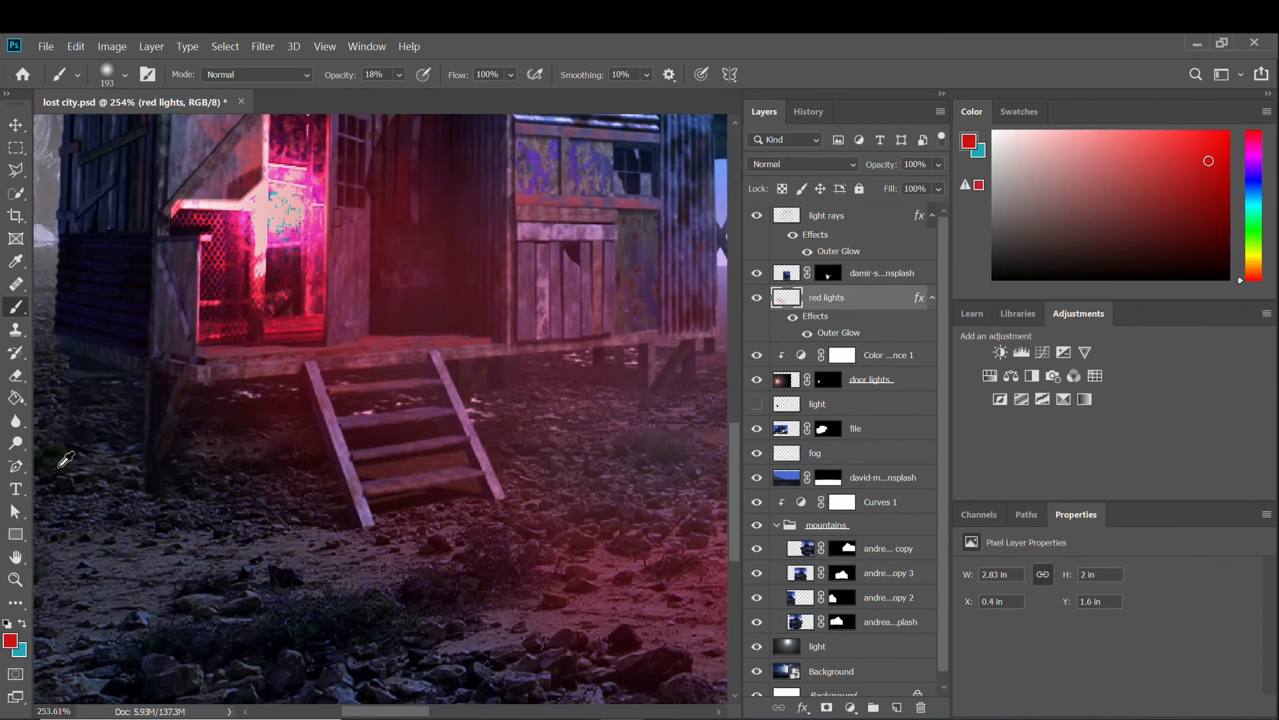
pyautogui.scroll(-4, 400, 426)
pyautogui.scroll(1, 466, 436)
pyautogui.scroll(4, 460, 430)
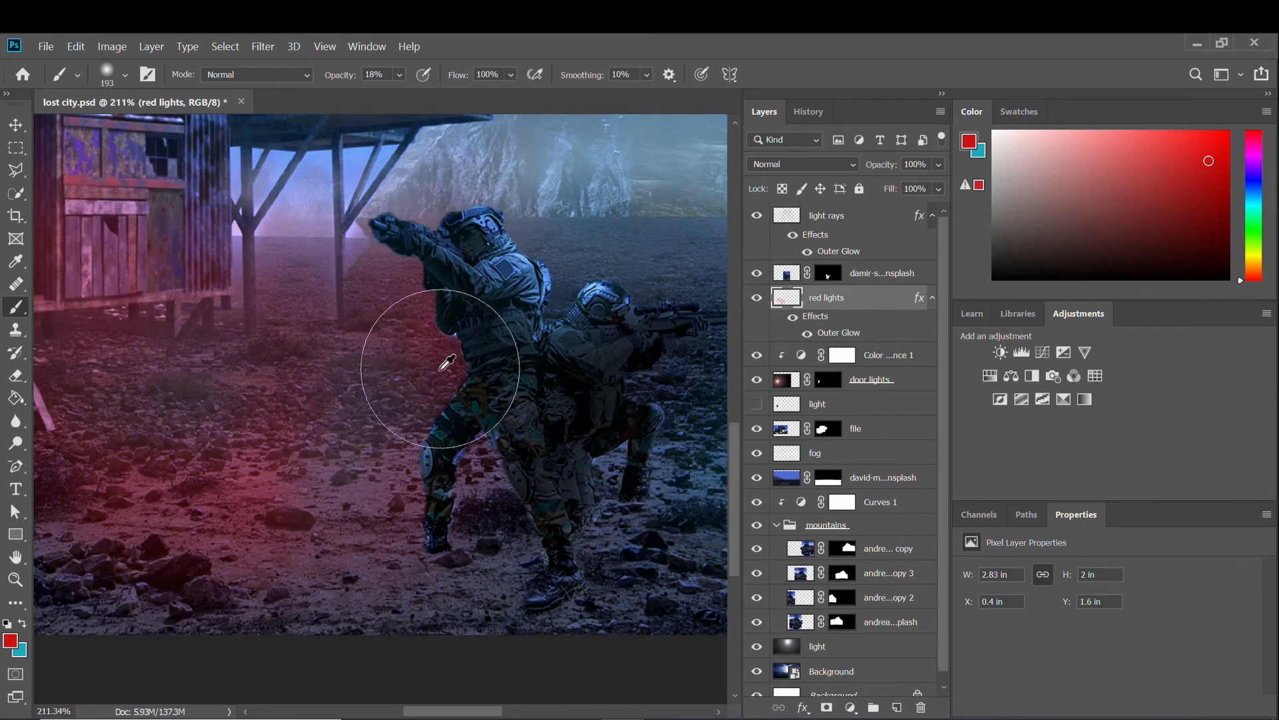
pyautogui.scroll(-4, 487, 400)
pyautogui.moveTo(826, 297); pyautogui.dragTo(830, 265)
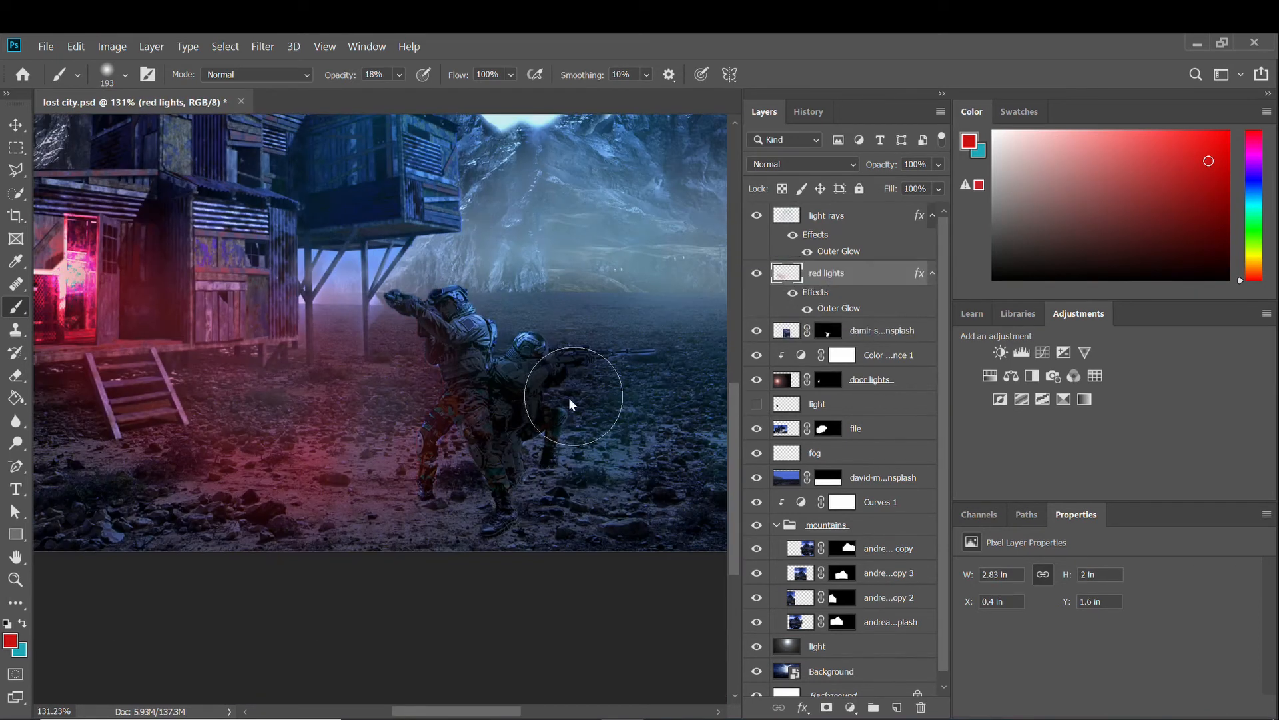
pyautogui.scroll(4, 414, 488)
pyautogui.scroll(-2, 413, 489)
# Paint more red glow on the ground left of the soldiers.
pyautogui.rightClick(377, 404)
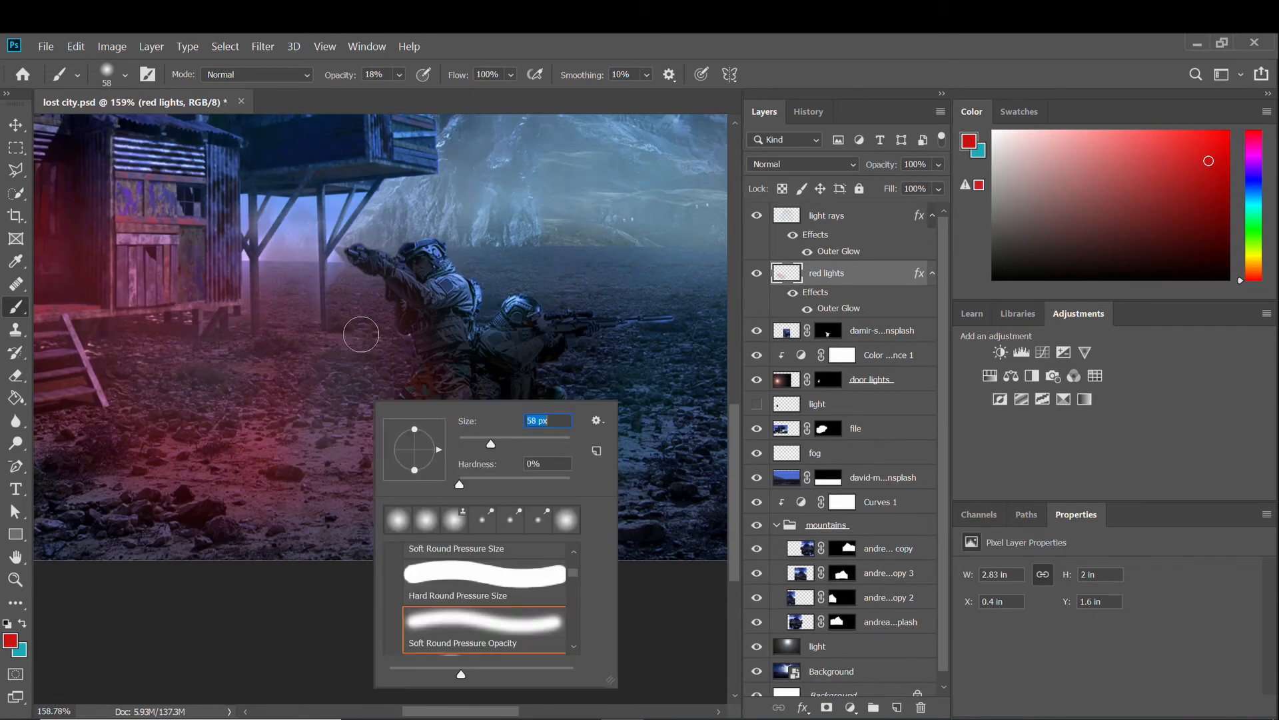
pyautogui.click(403, 336)
pyautogui.scroll(2, 404, 351)
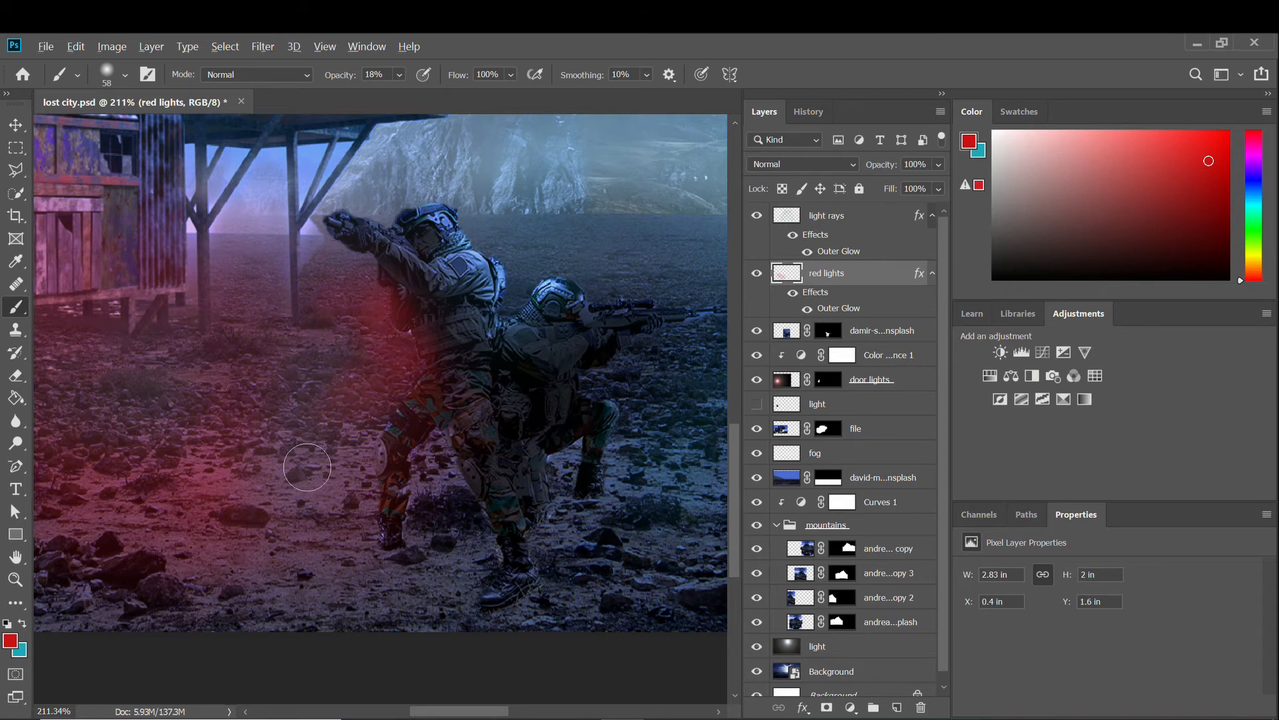
pyautogui.moveTo(308, 467); pyautogui.dragTo(360, 373)
pyautogui.scroll(-3, 358, 266)
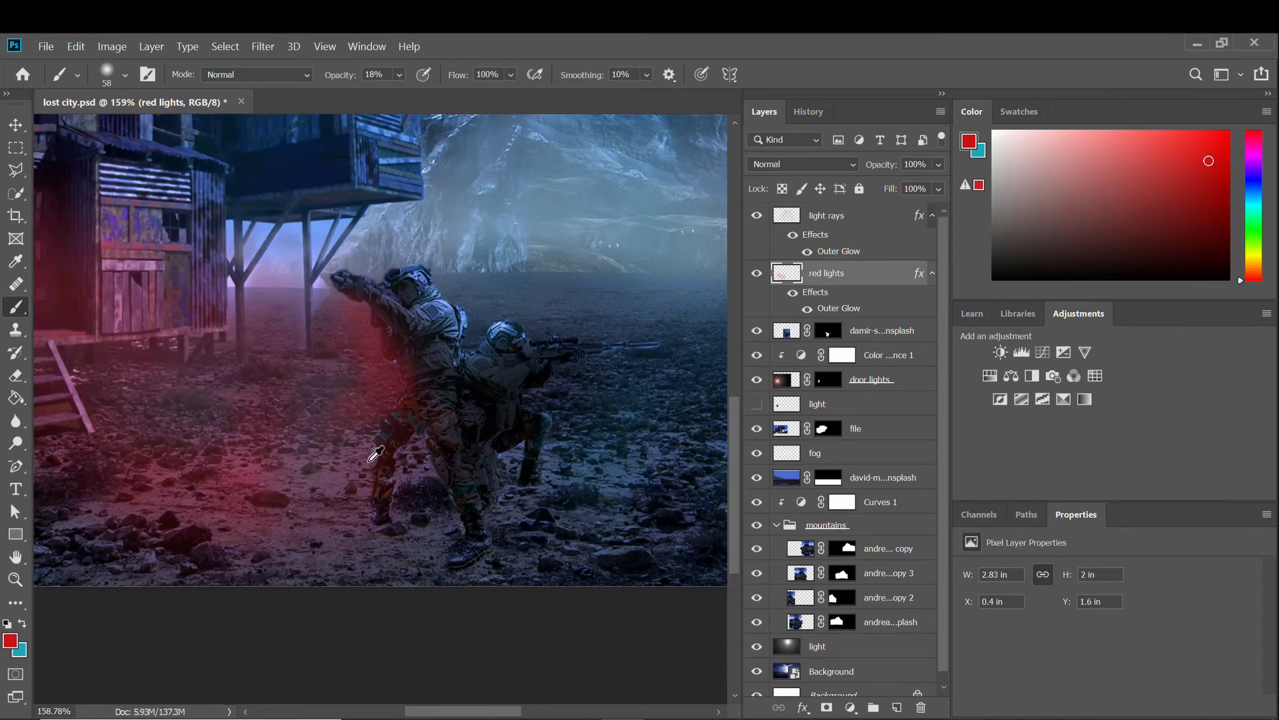
pyautogui.scroll(2, 368, 468)
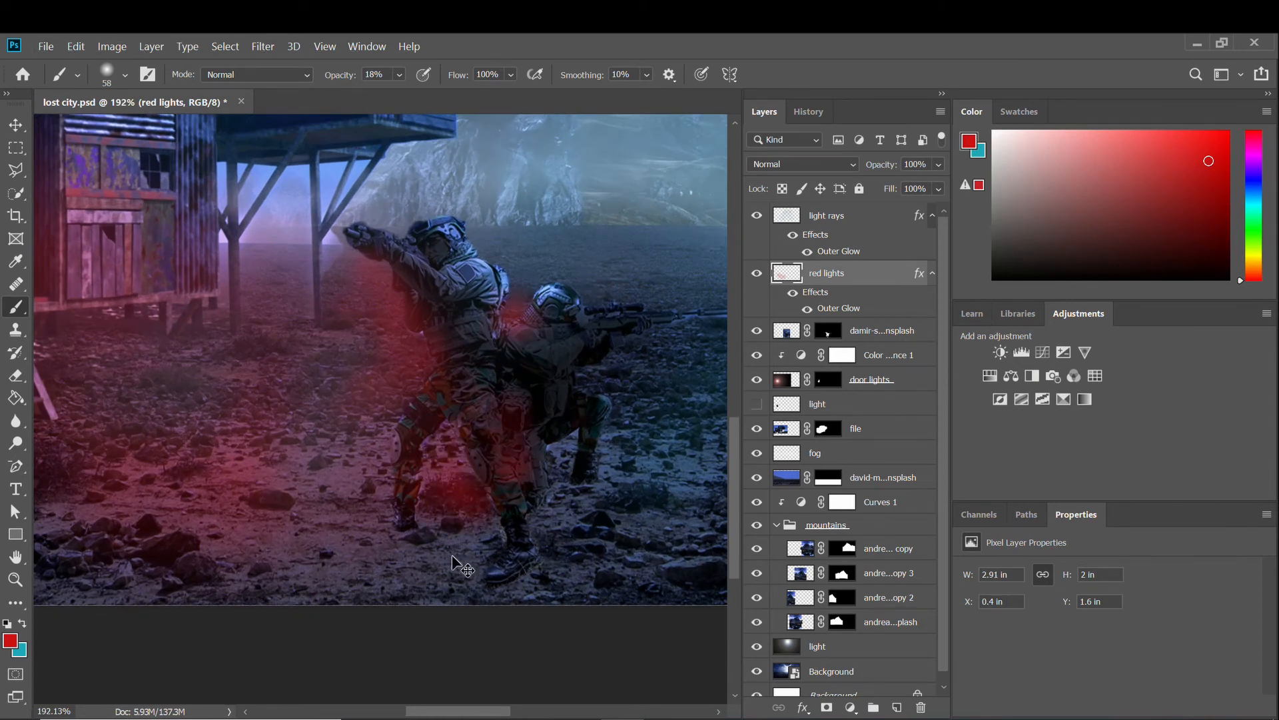
pyautogui.scroll(-2, 443, 573)
# Erase parts of the red lights glow around the soldiers with a 24% opacity, 35% flow Eraser.
pyautogui.scroll(2, 442, 573)
pyautogui.press('e')
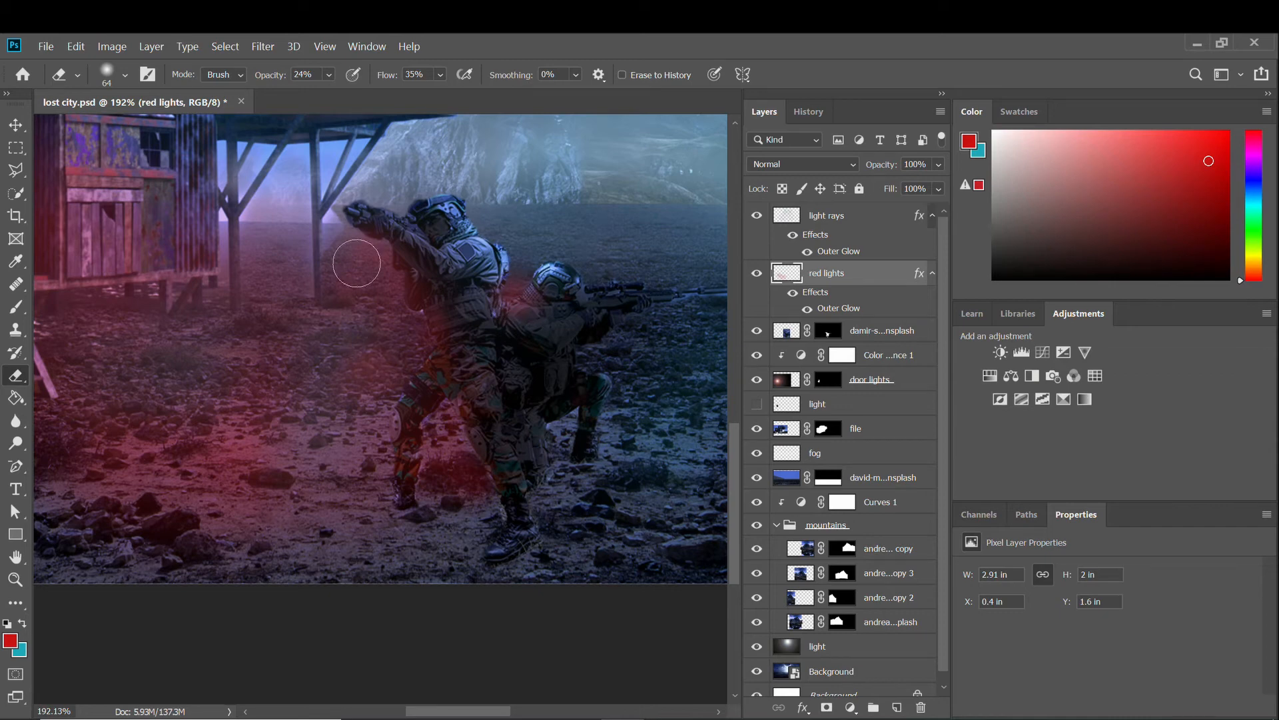
pyautogui.scroll(-2, 263, 469)
pyautogui.scroll(5, 386, 422)
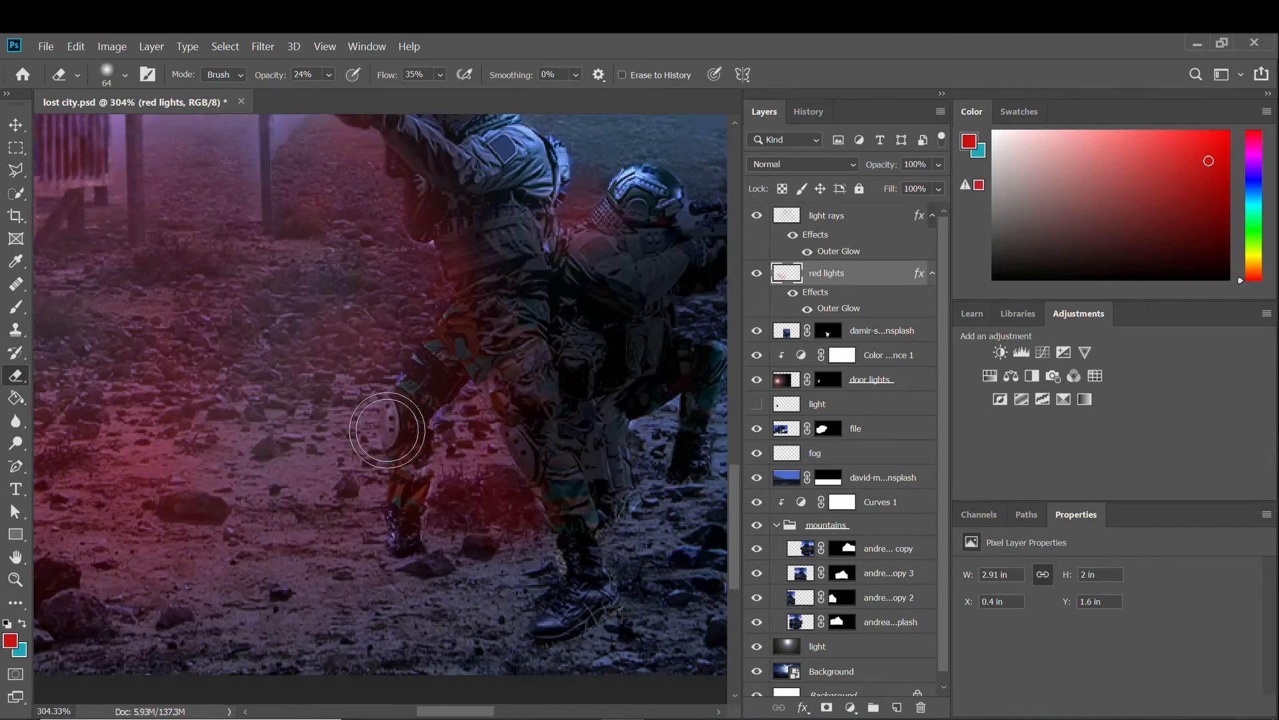
pyautogui.scroll(-6, 507, 456)
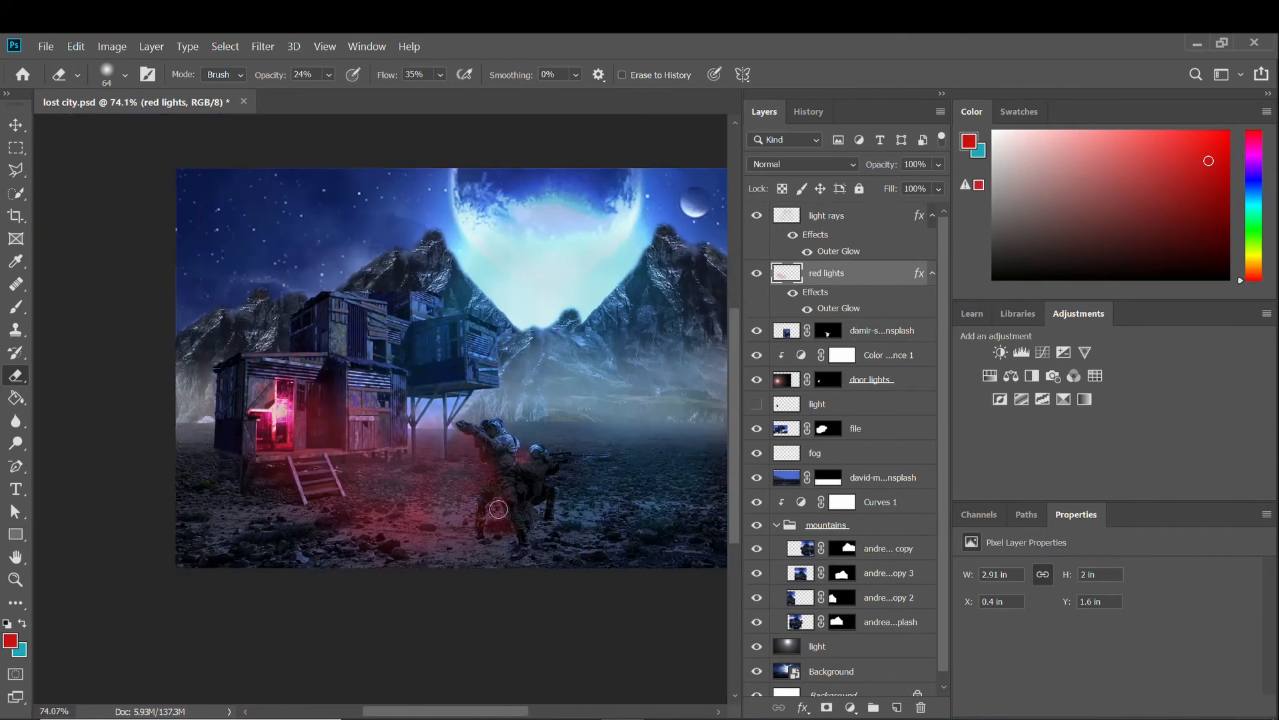
pyautogui.scroll(2, 351, 525)
pyautogui.scroll(-2, 351, 526)
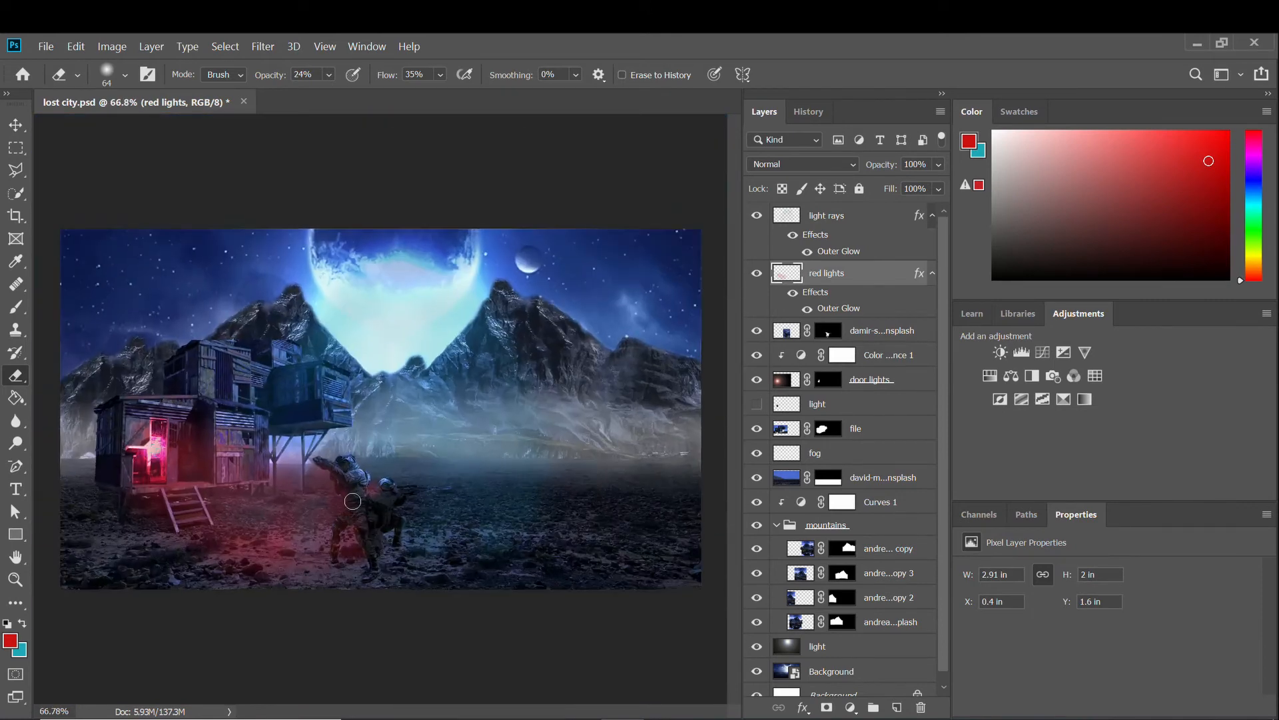
pyautogui.scroll(1, 335, 527)
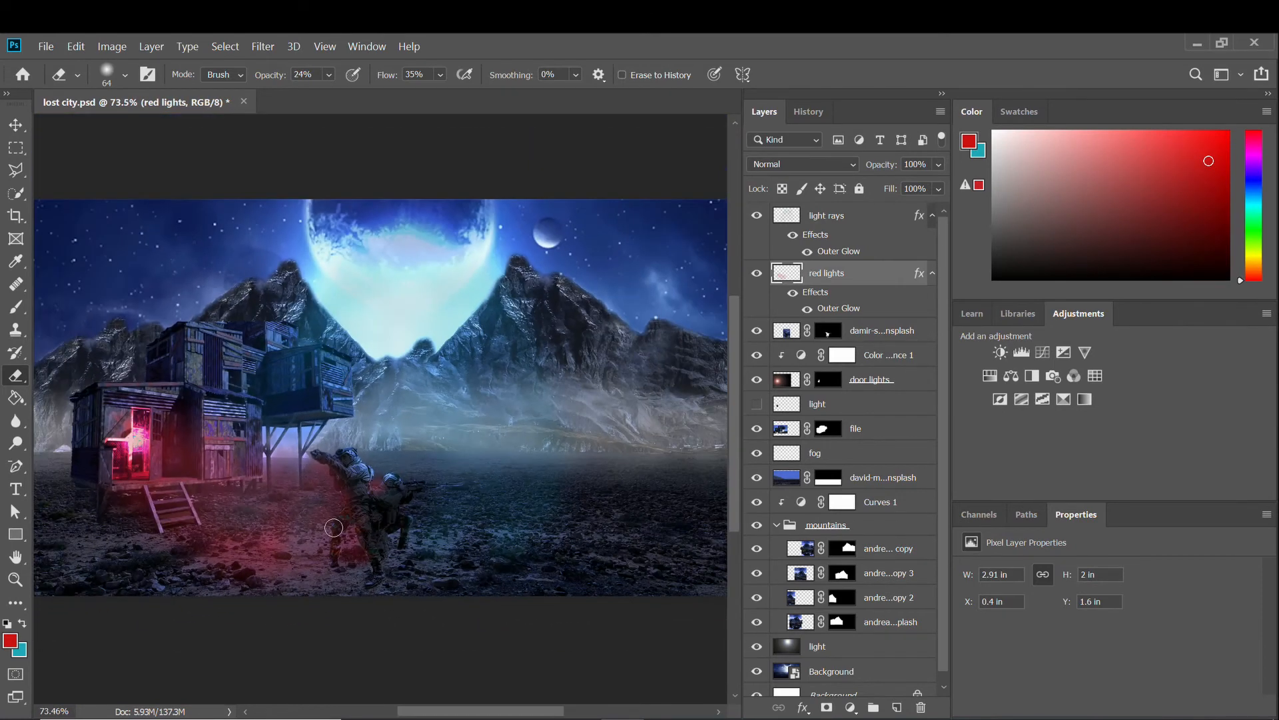
pyautogui.scroll(3, 332, 529)
pyautogui.scroll(-3, 332, 530)
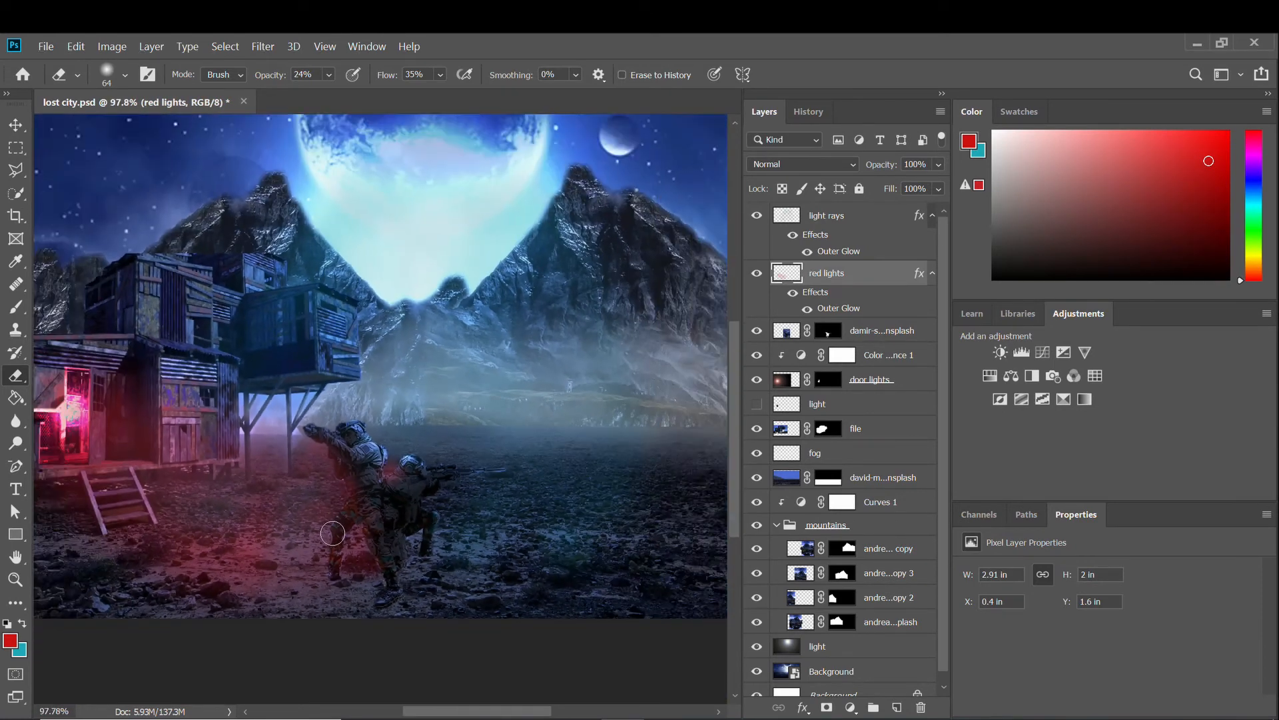
pyautogui.scroll(5, 332, 532)
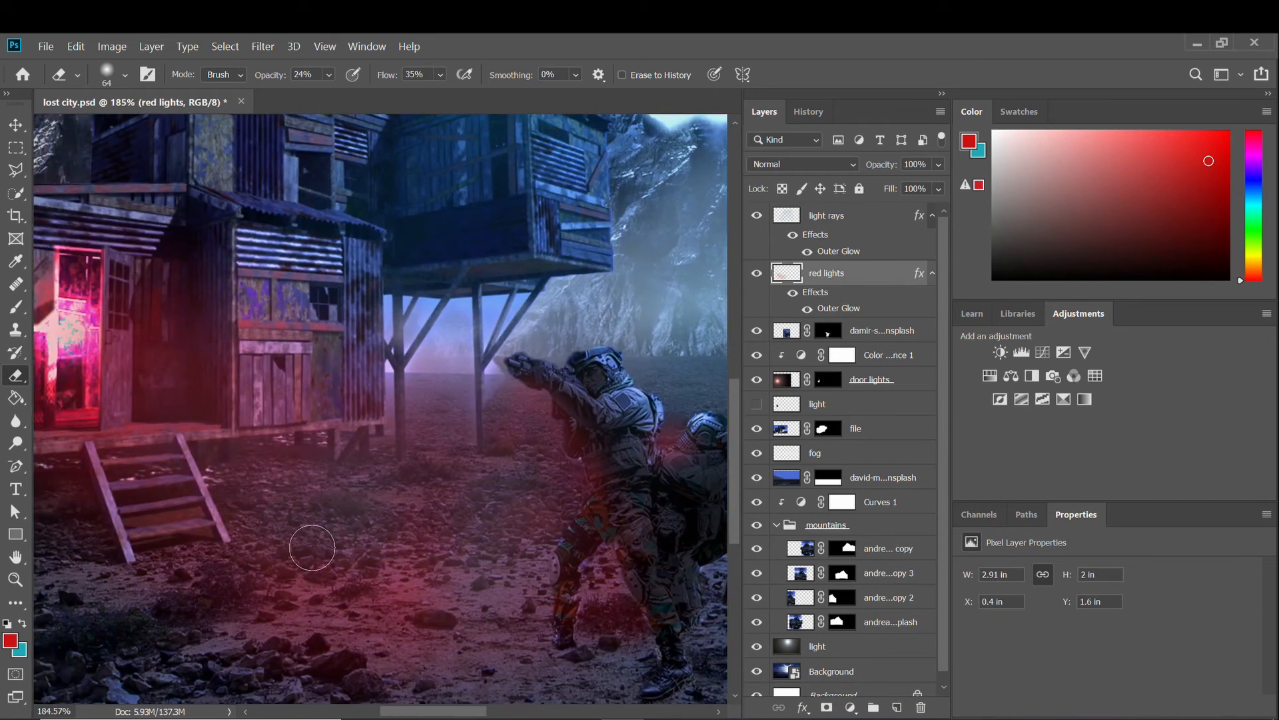
pyautogui.hscroll(3, 313, 556)
pyautogui.scroll(-5, 312, 548)
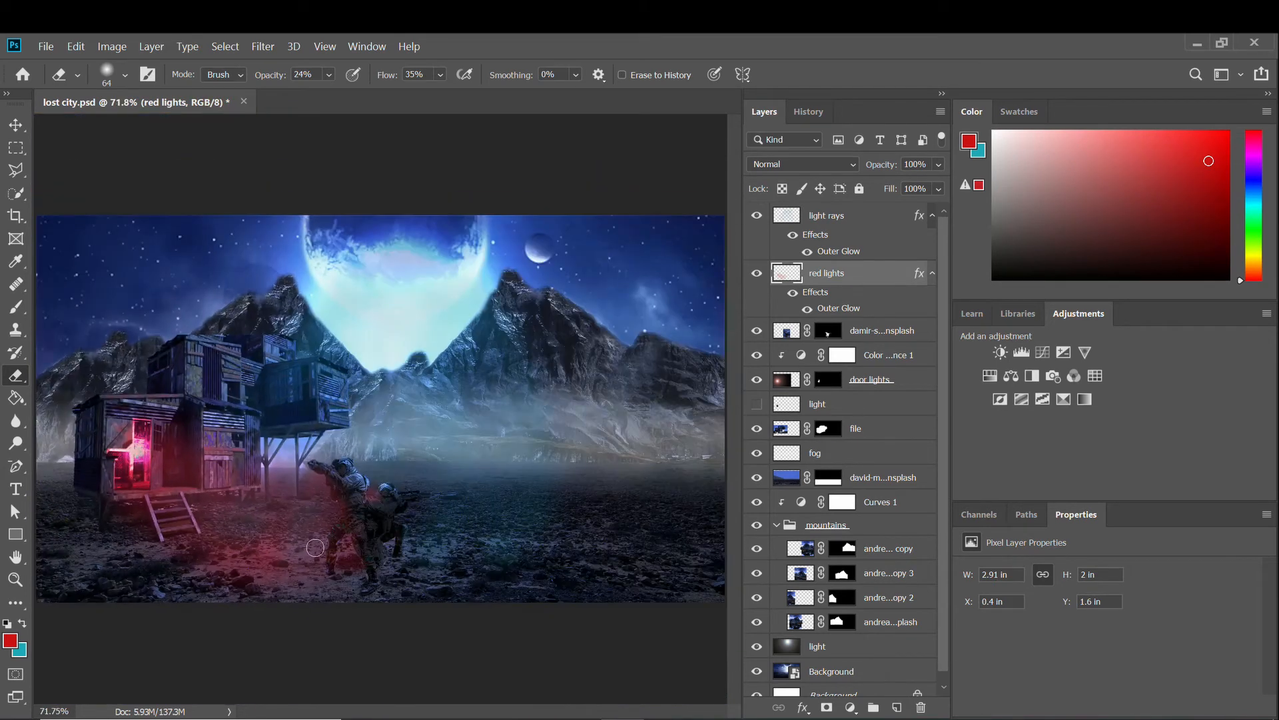
pyautogui.scroll(3, 308, 547)
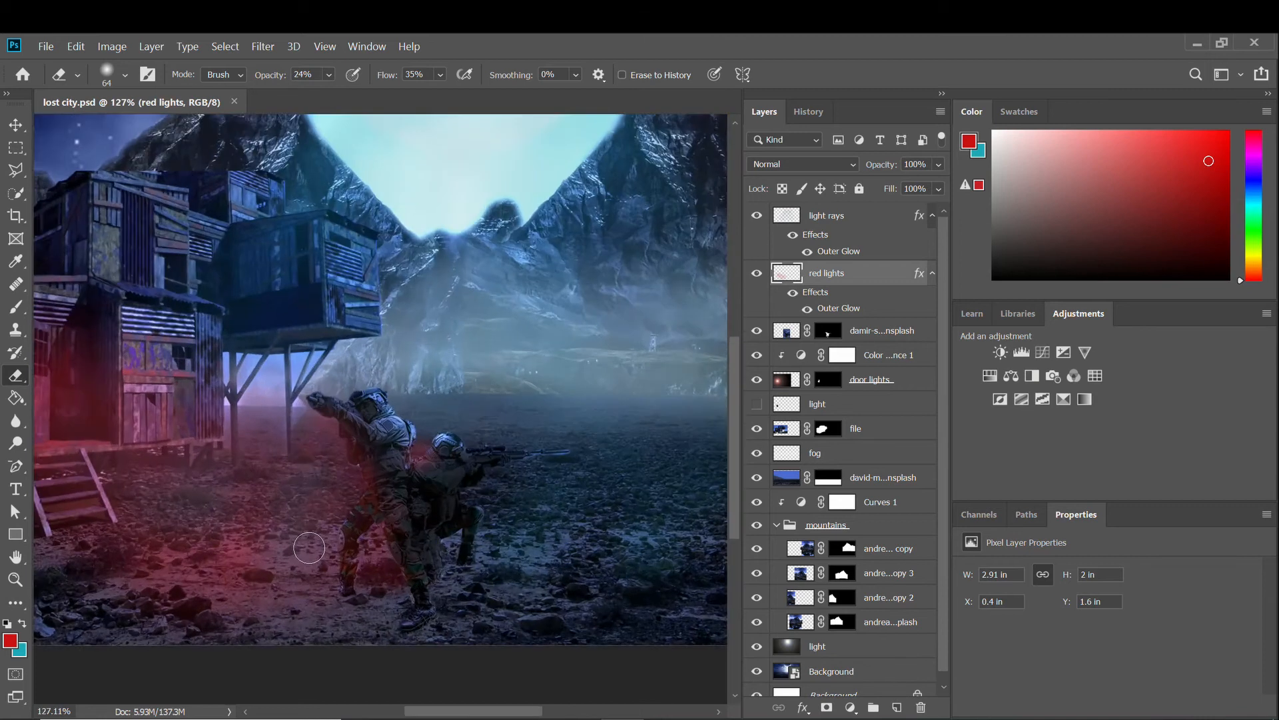
pyautogui.scroll(-2, 309, 549)
pyautogui.scroll(2, 309, 550)
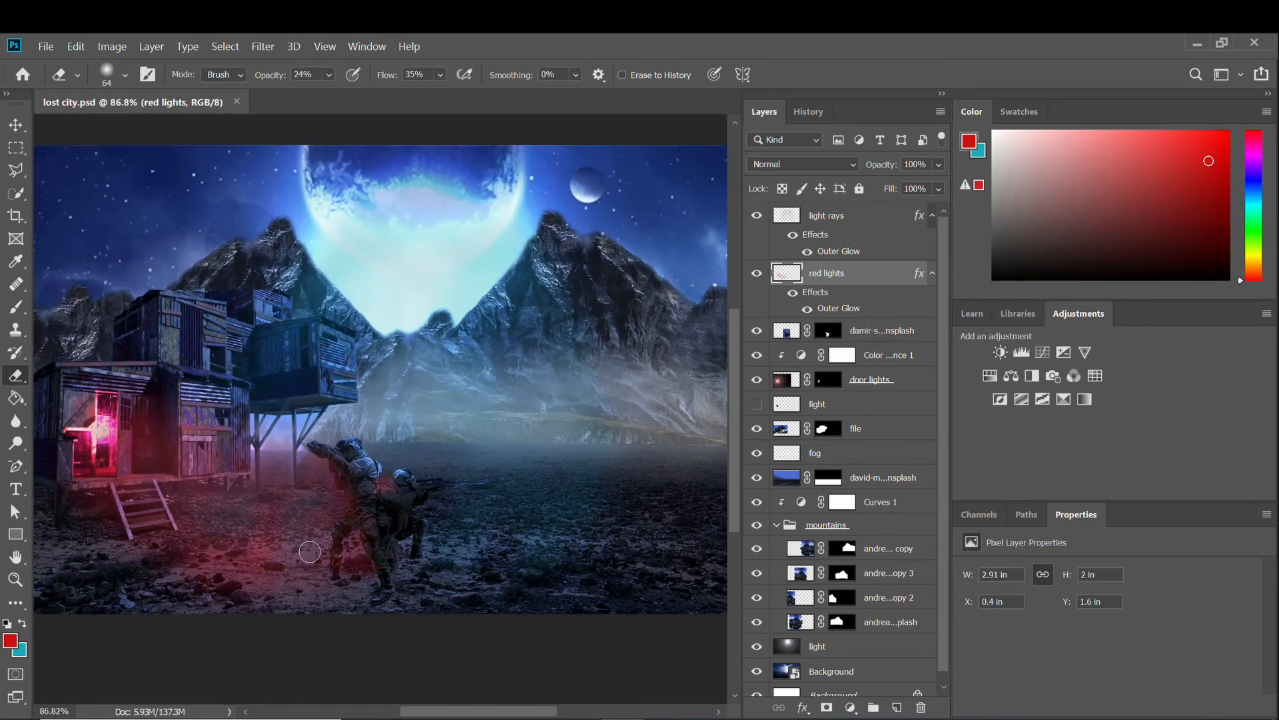
pyautogui.scroll(-3, 309, 551)
pyautogui.scroll(1, 309, 551)
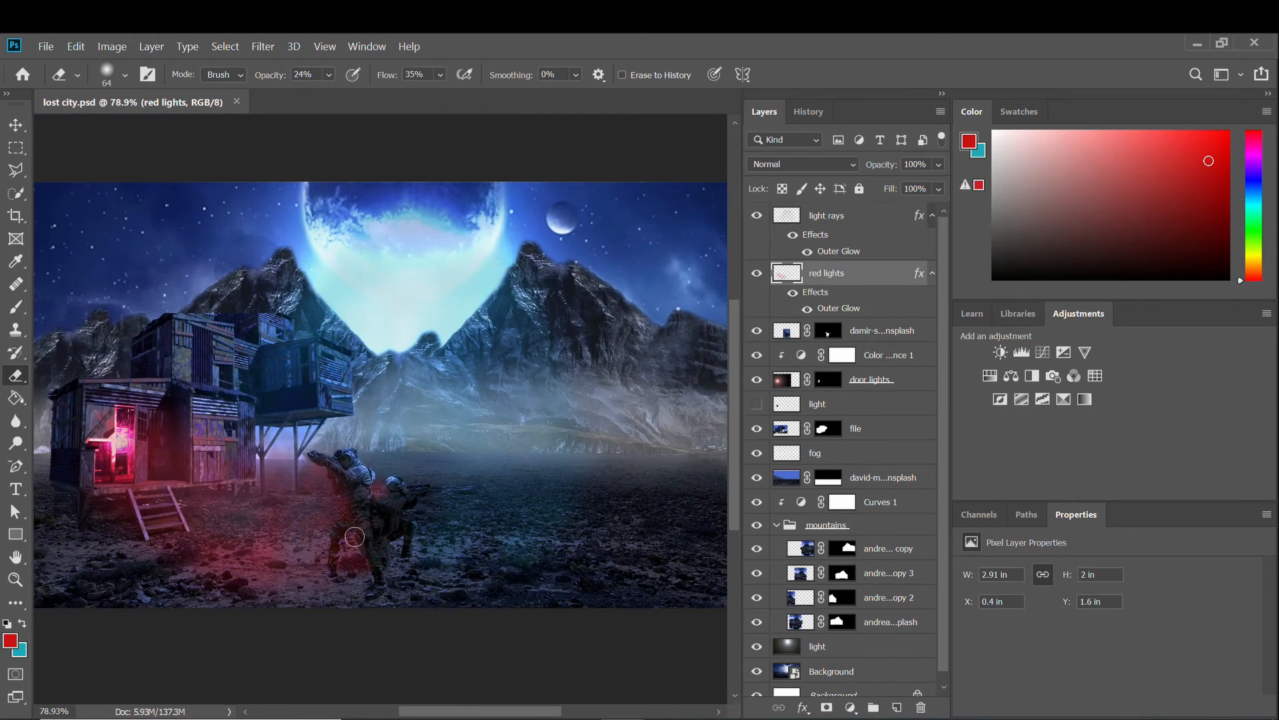
pyautogui.scroll(-1, 354, 537)
pyautogui.click(46, 46)
# Place the HighresScreenshot tower image as an embedded layer at its default size.
pyautogui.click(80, 363)
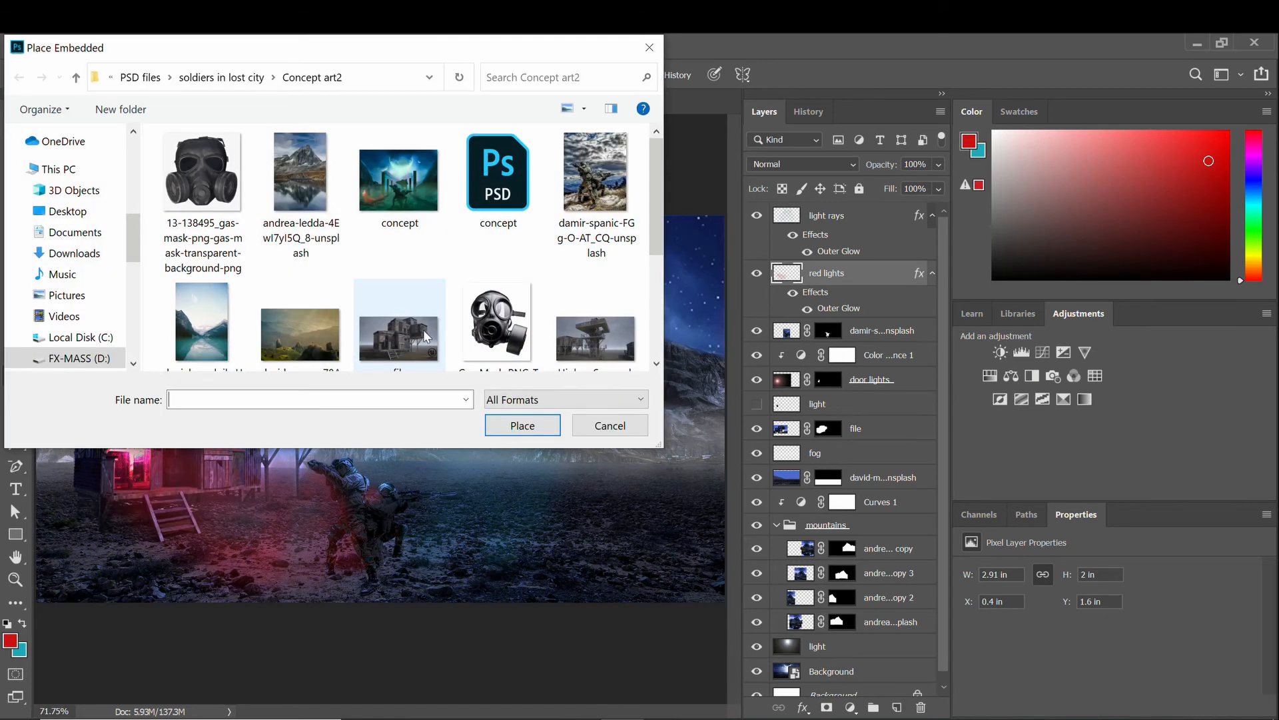
pyautogui.scroll(-2, 427, 335)
pyautogui.doubleClick(595, 200)
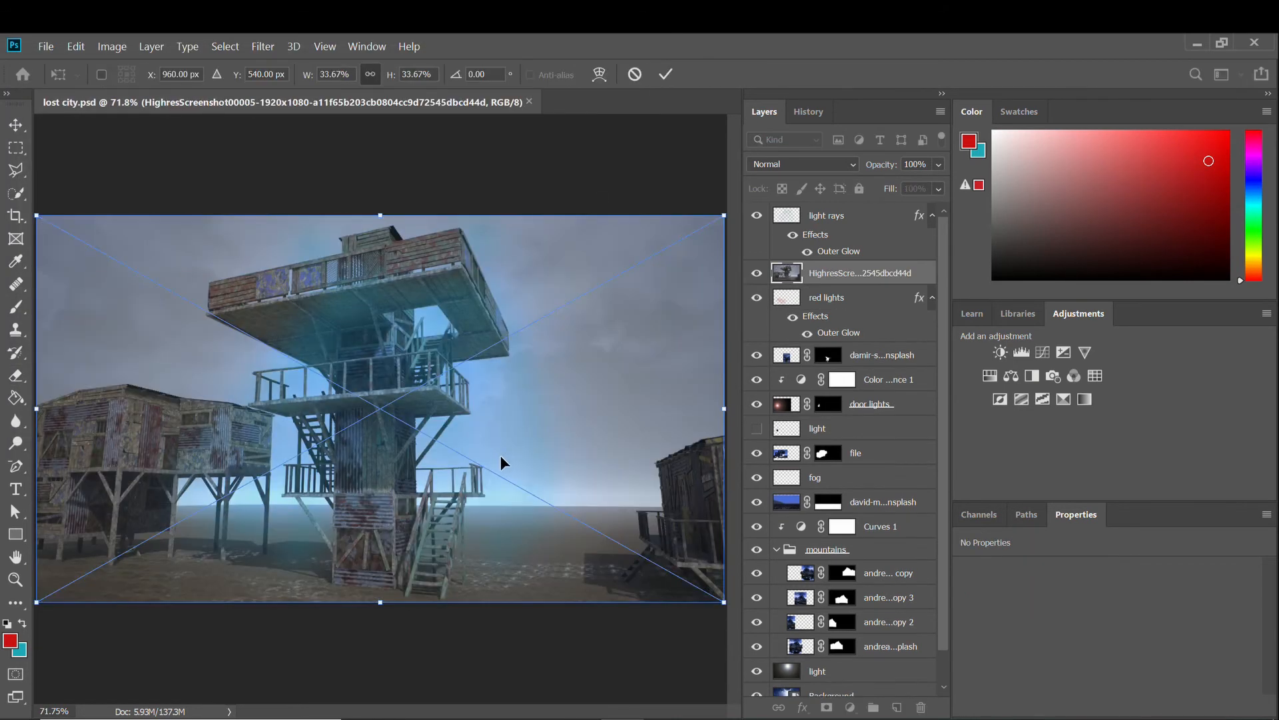
pyautogui.press('Return')
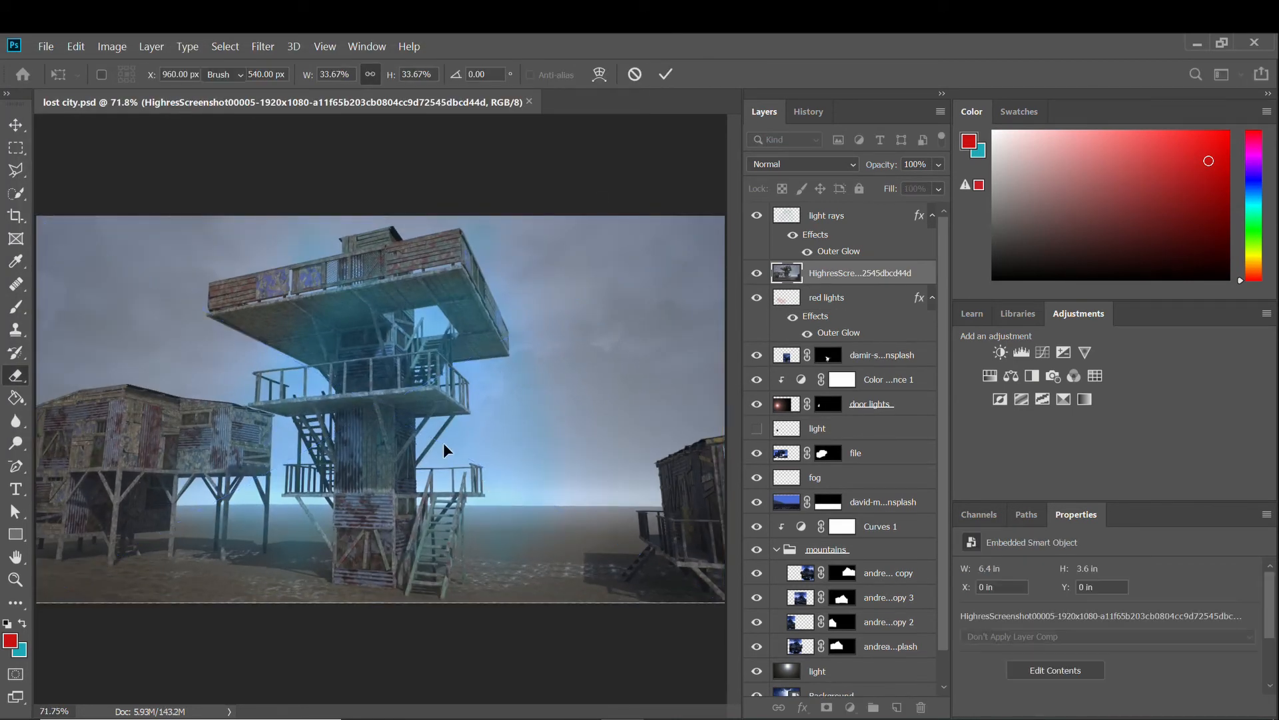
# Select the tower image's sky with the Magic Wand.
pyautogui.press('e')
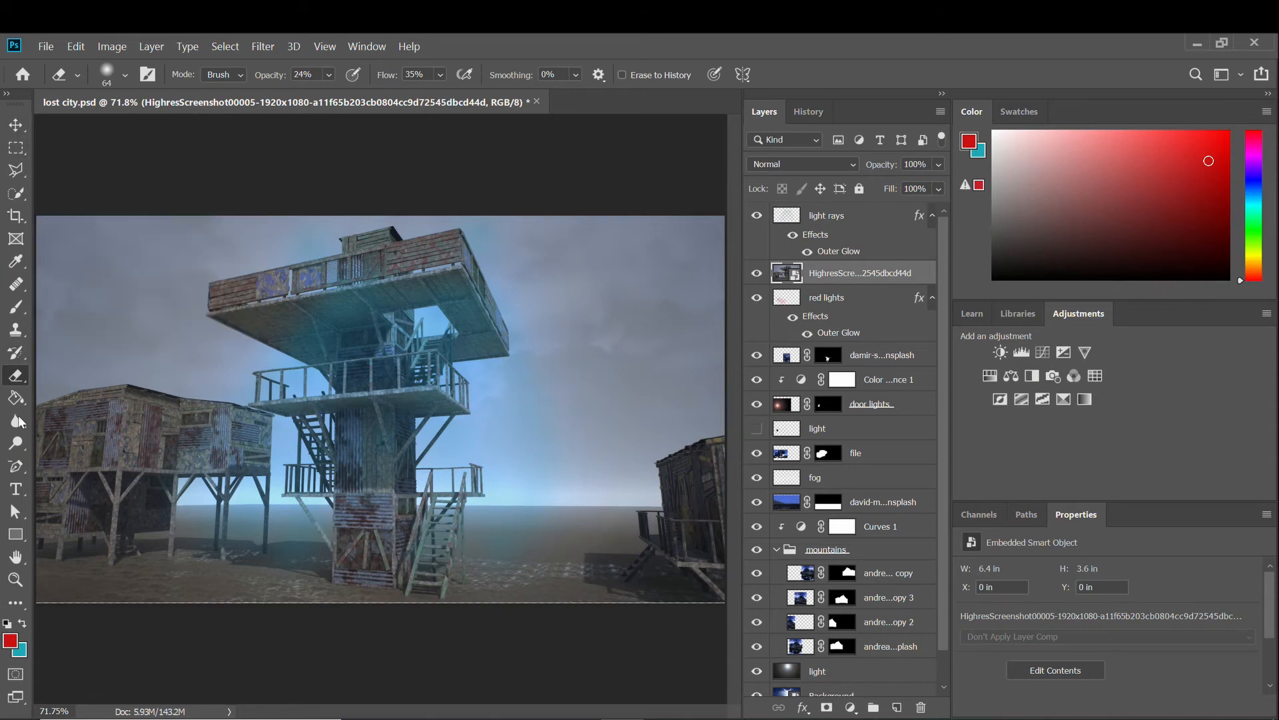
pyautogui.click(17, 198)
pyautogui.rightClick(16, 195)
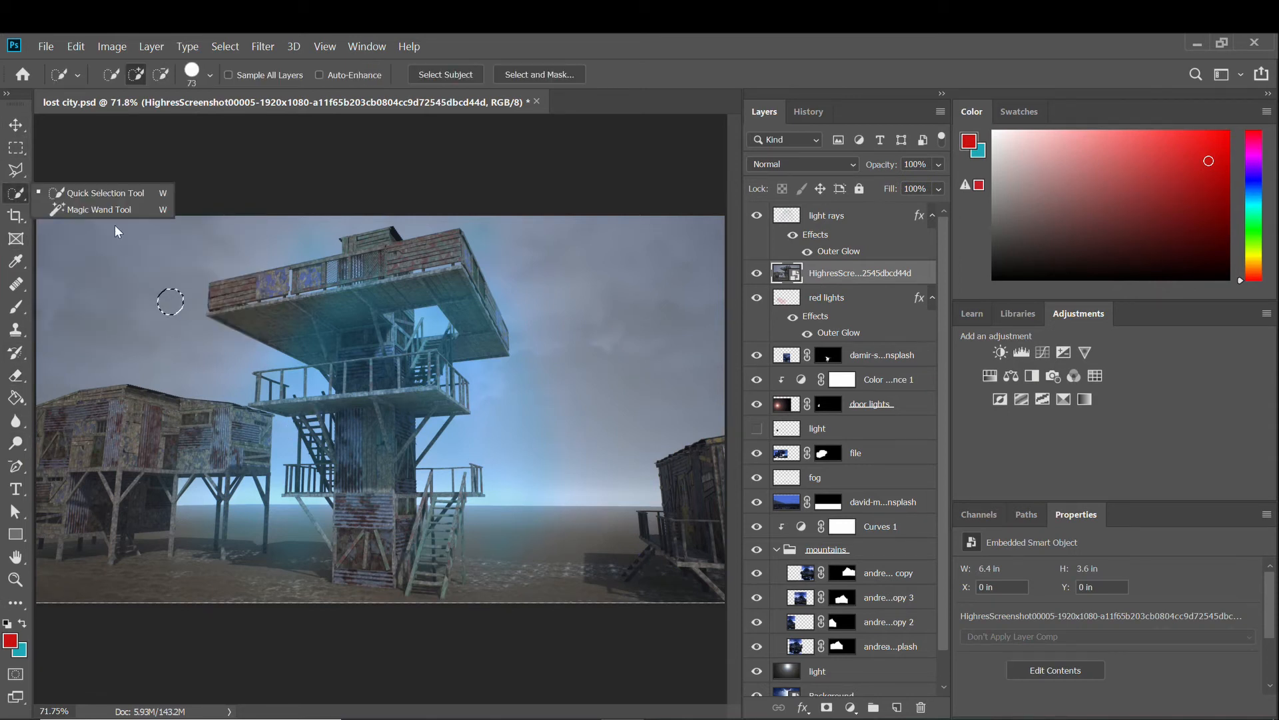
pyautogui.click(110, 208)
pyautogui.click(109, 286)
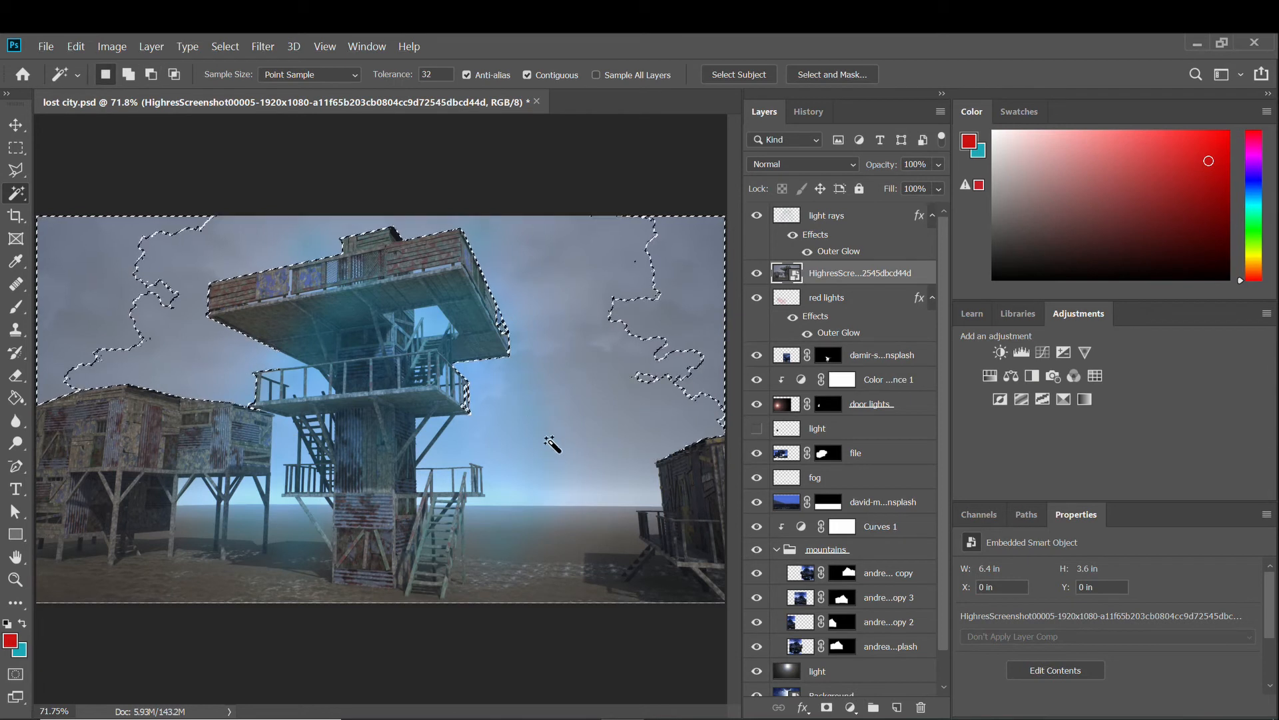
pyautogui.keyDown('shift'); pyautogui.click(563, 481); pyautogui.keyUp('shift')
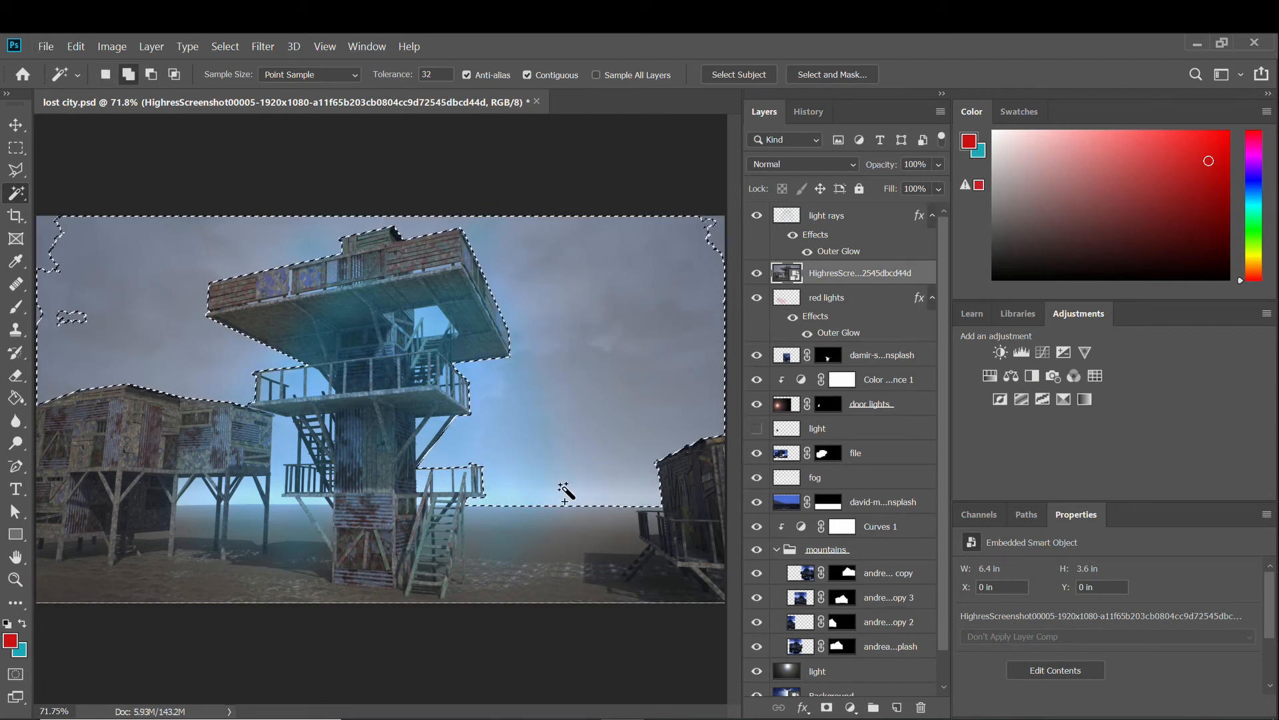
# Add the sky gaps in the railings and between the stilts, then mask the sky out.
pyautogui.scroll(-2, 566, 483)
pyautogui.scroll(4, 243, 367)
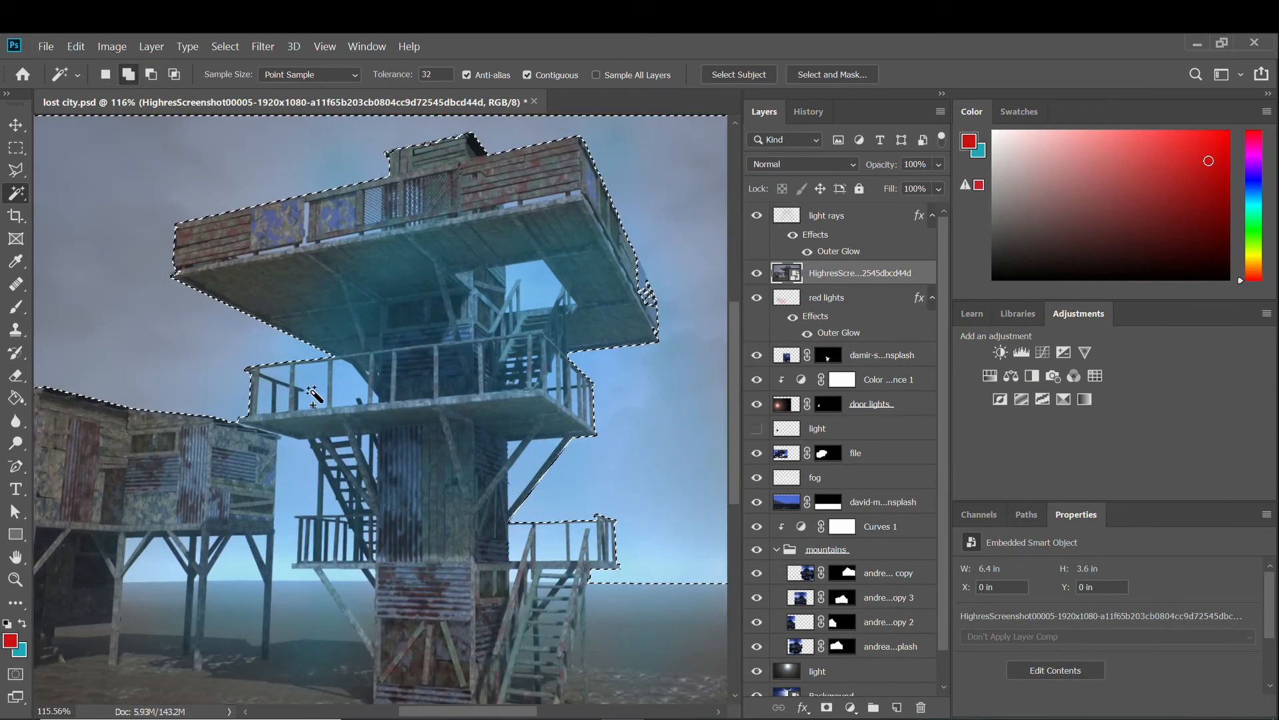
pyautogui.keyDown('shift'); pyautogui.click(265, 400); pyautogui.keyUp('shift')
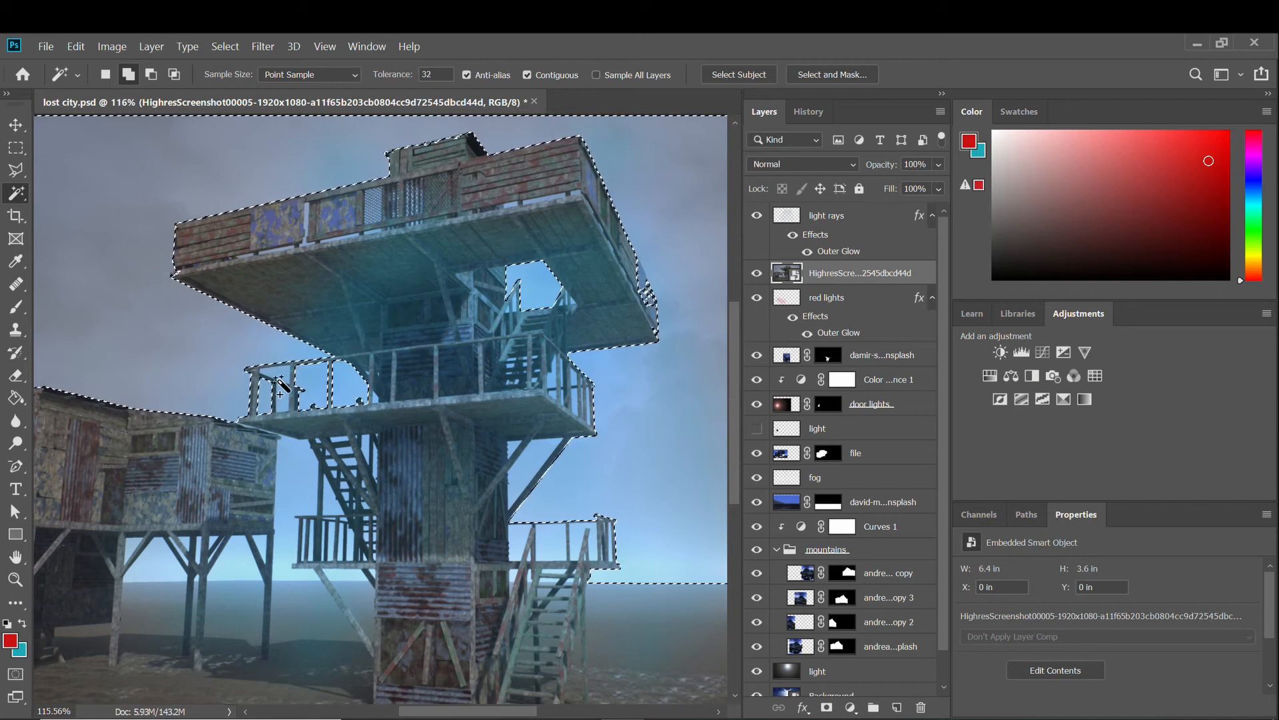
pyautogui.keyDown('shift'); pyautogui.click(287, 479); pyautogui.keyUp('shift')
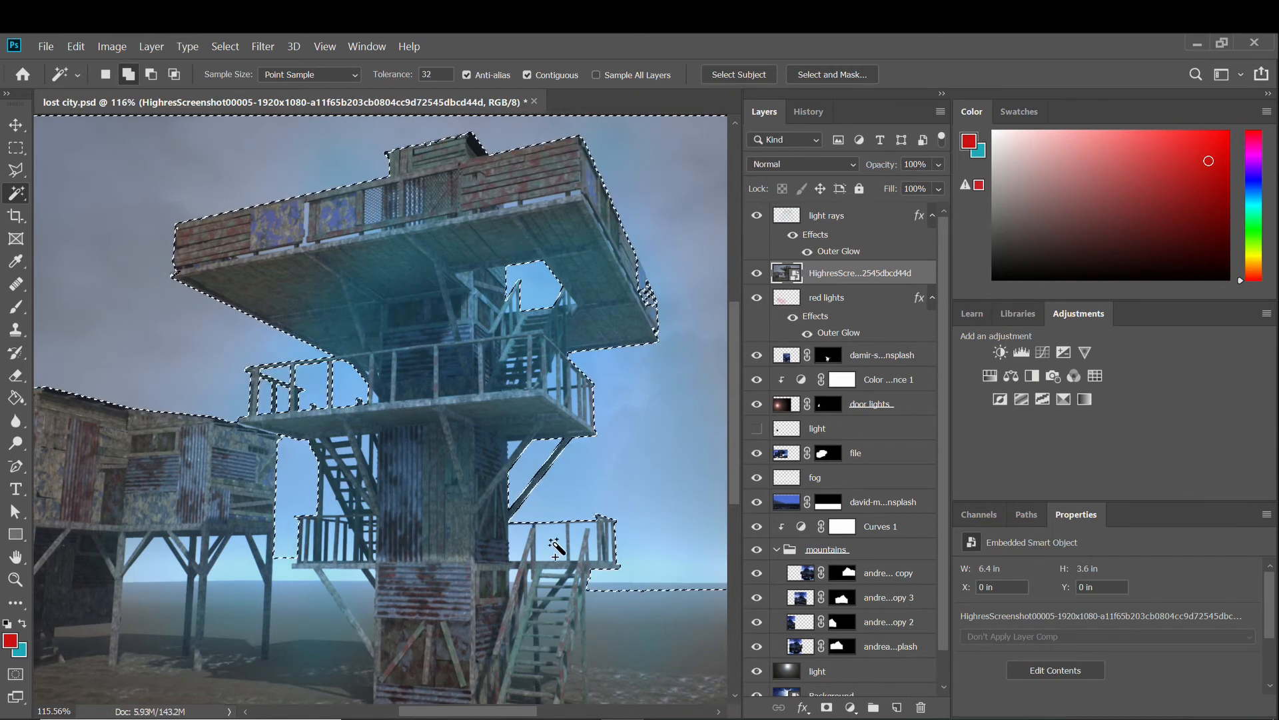
pyautogui.click(557, 543)
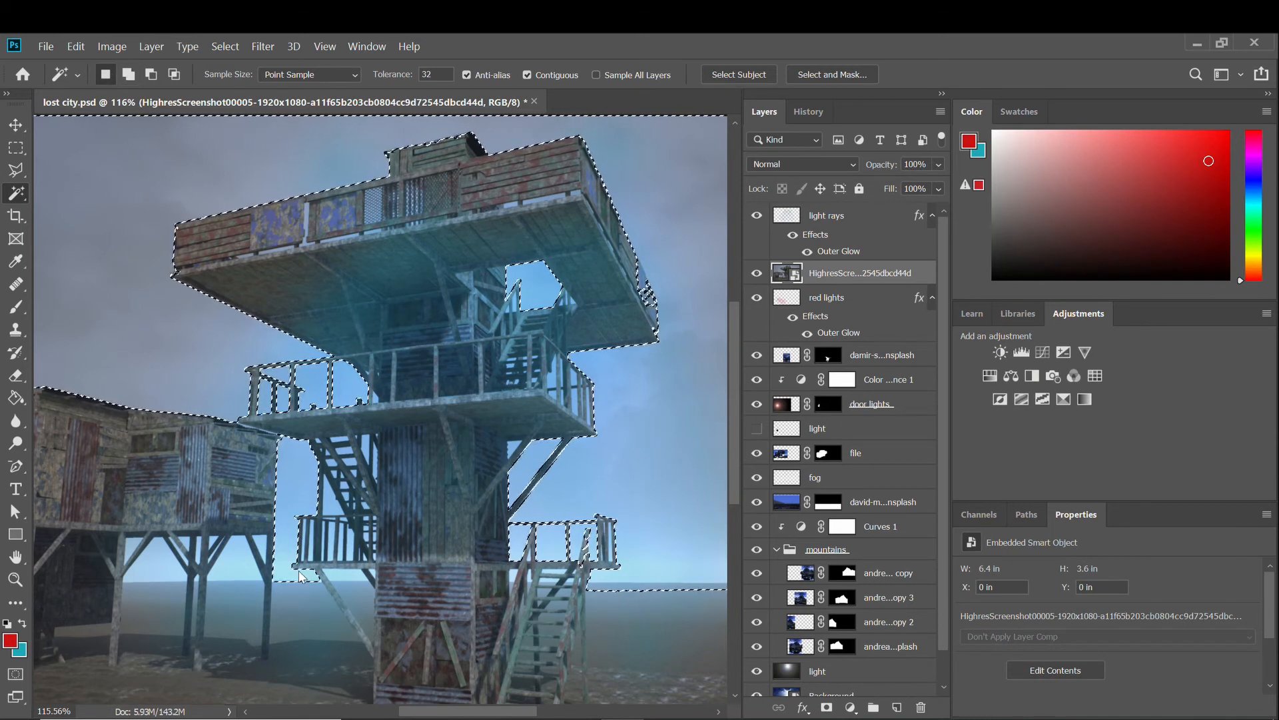
pyautogui.click(227, 563)
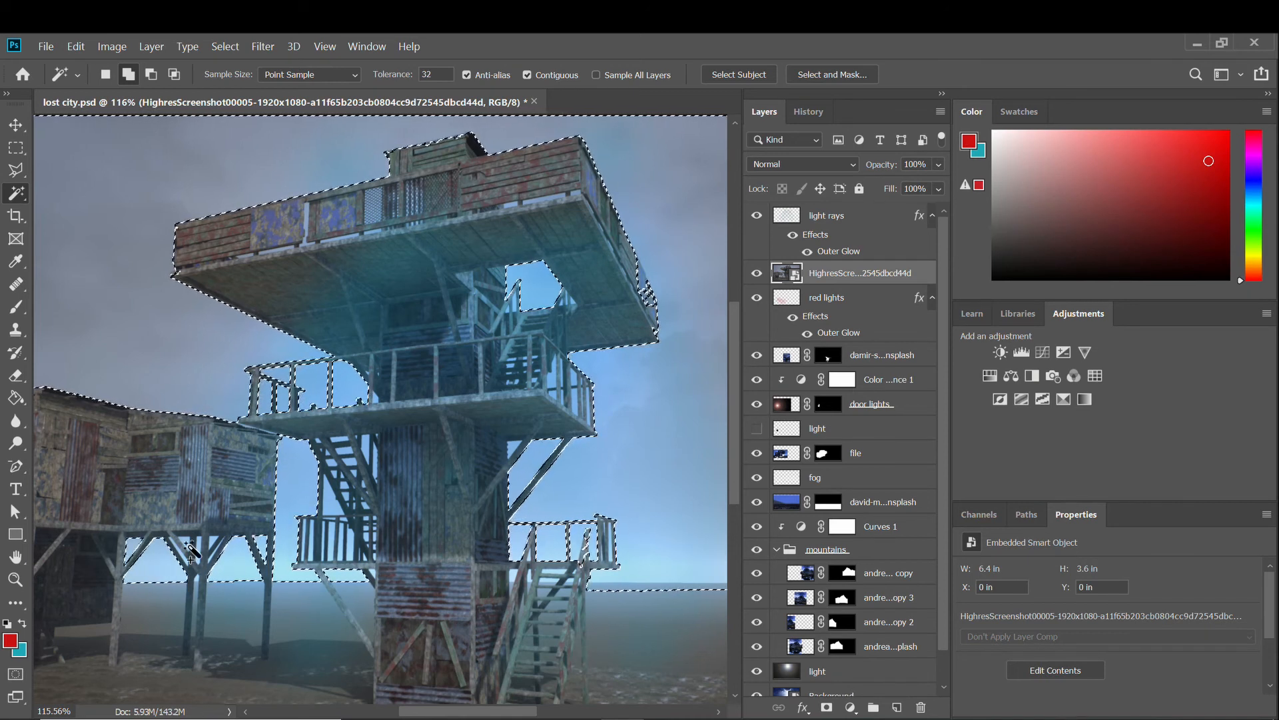
pyautogui.scroll(-3, 170, 573)
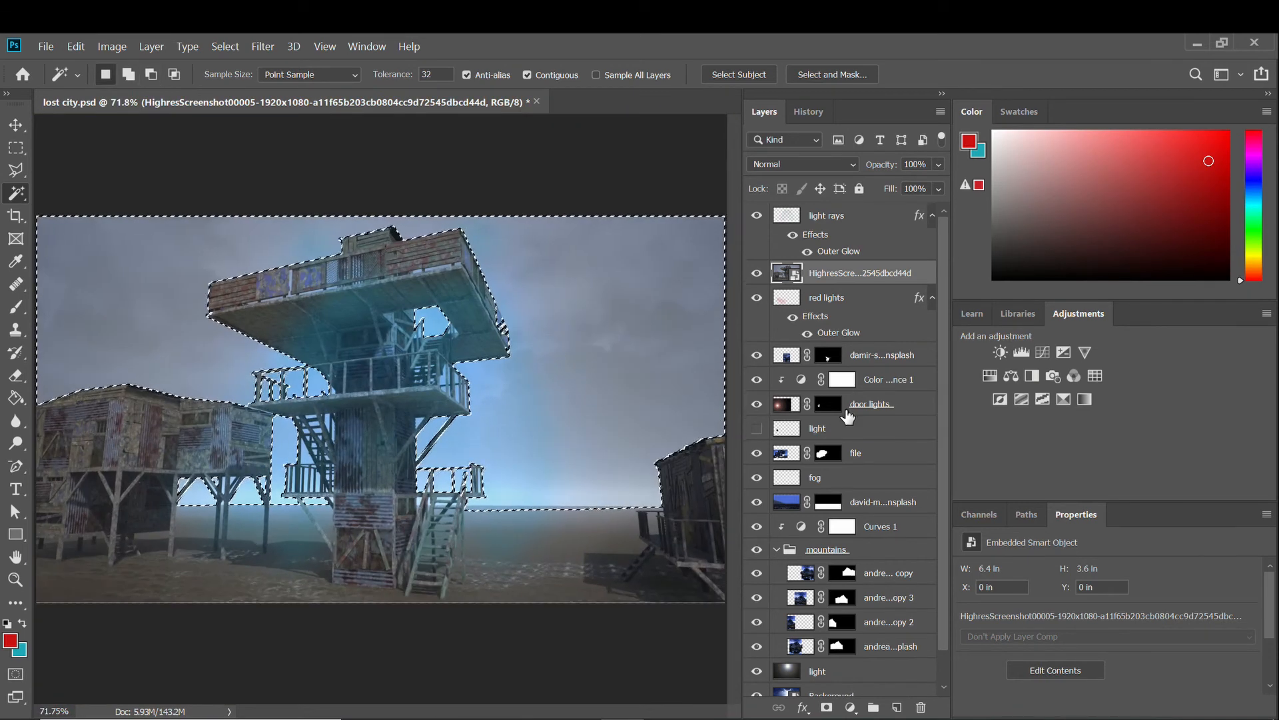
pyautogui.click(827, 706)
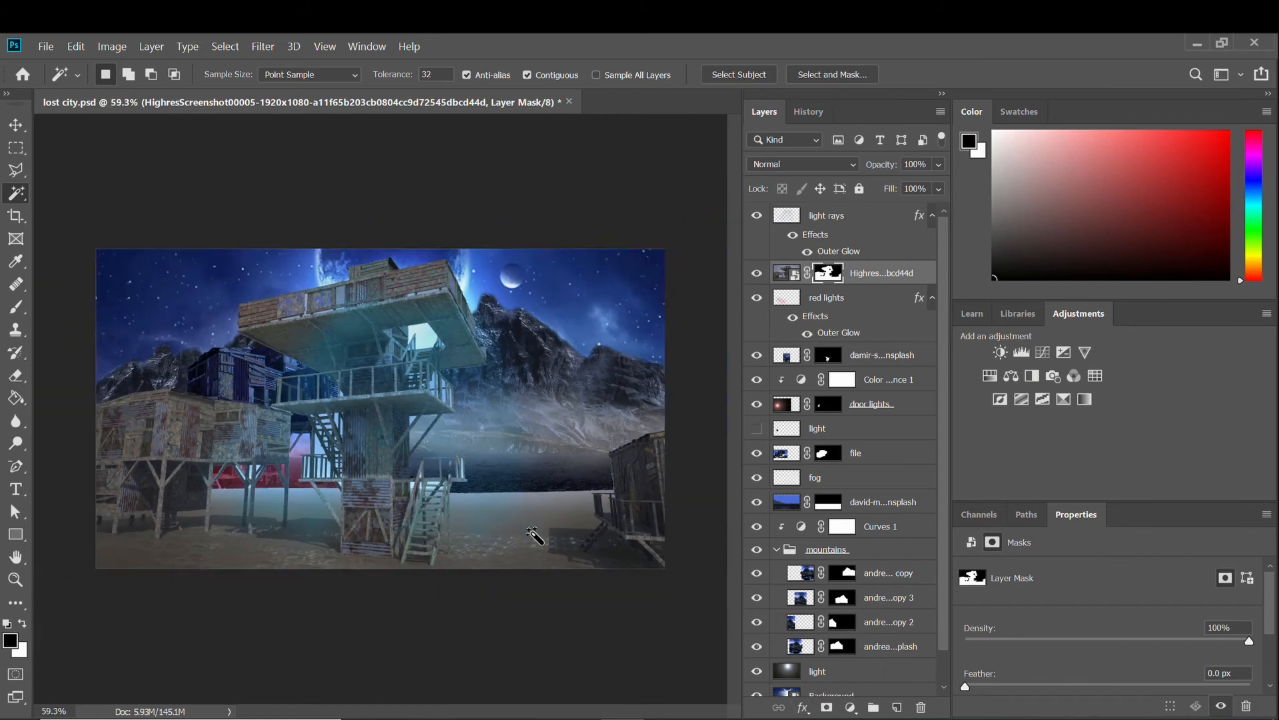
# Shrink the tower image, move it up and right, and drop its layer below the light layer.
pyautogui.click(15, 127)
pyautogui.hotkey('ctrl', 't')
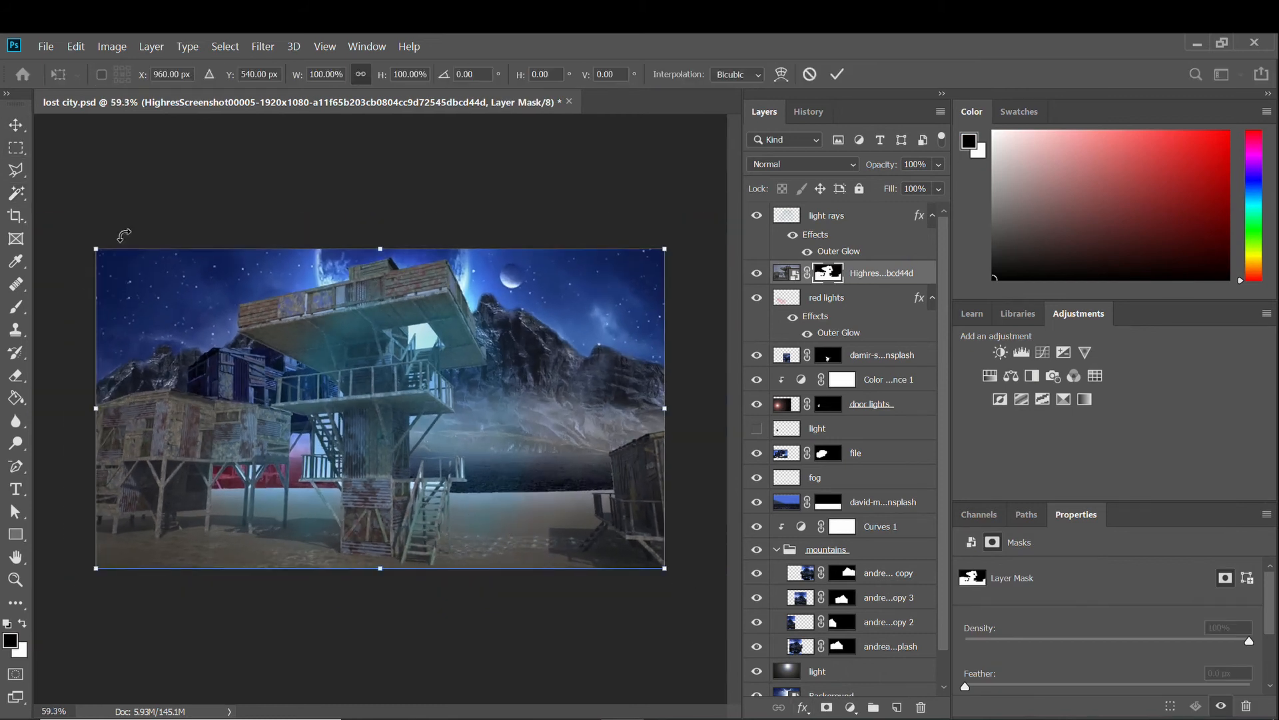
pyautogui.moveTo(127, 241); pyautogui.dragTo(358, 372)
pyautogui.rightClick(481, 468)
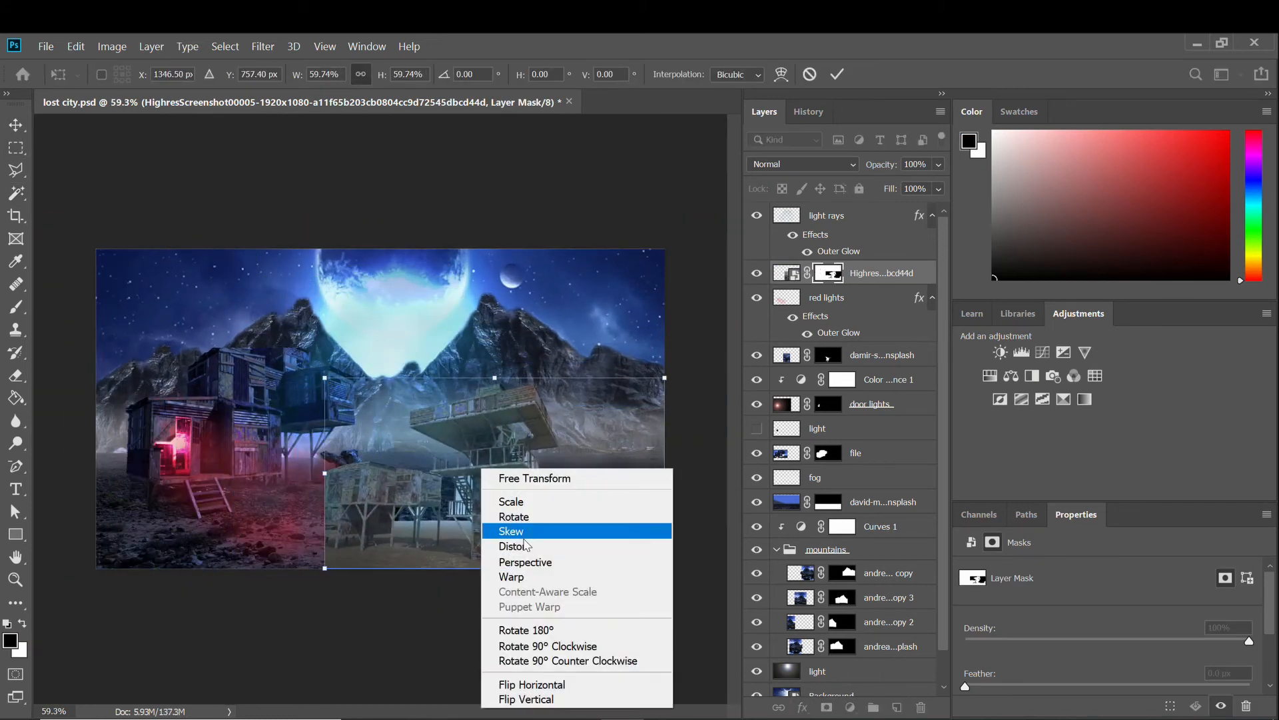
pyautogui.click(552, 680)
pyautogui.hotkey('ctrl', 'z')
pyautogui.moveTo(493, 480); pyautogui.dragTo(527, 432)
pyautogui.moveTo(781, 297); pyautogui.dragTo(787, 440)
pyautogui.hotkey('ctrl', '0')
# Shift the tower up and left and restack its layer between file and fog.
pyautogui.scroll(-2, 580, 464)
pyautogui.hotkey('ctrl', 't')
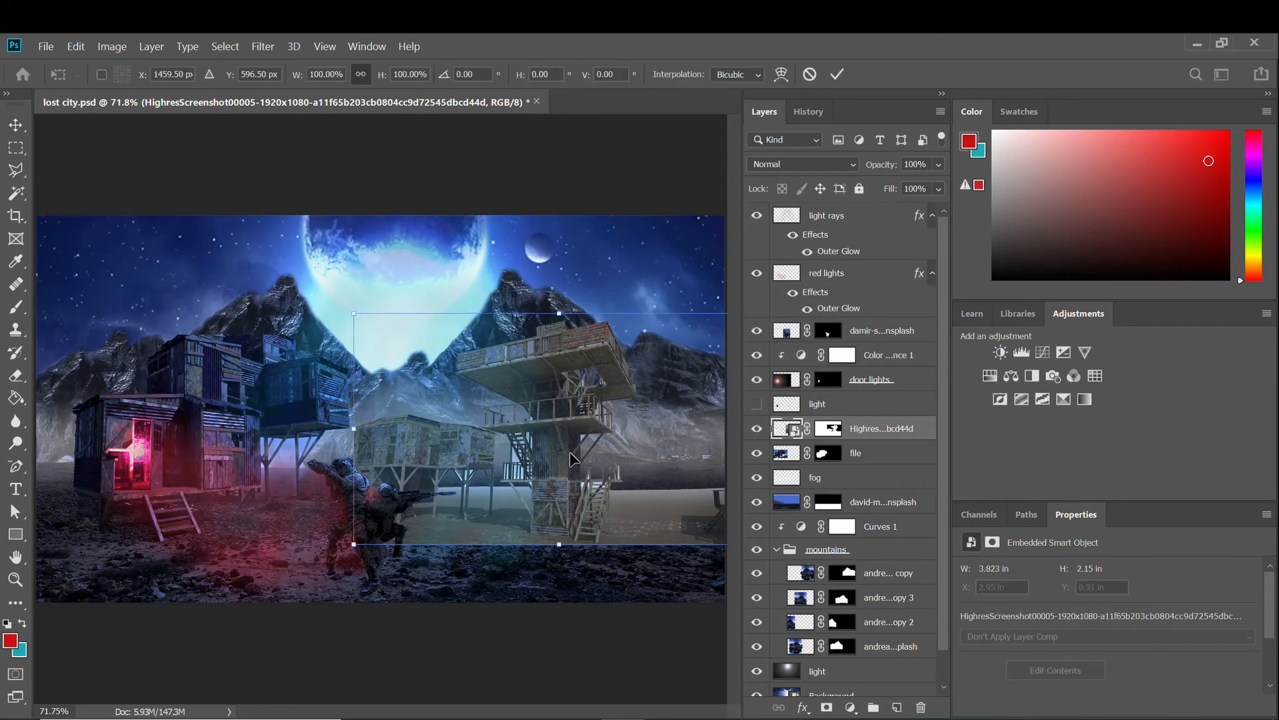
pyautogui.moveTo(557, 399); pyautogui.dragTo(507, 353)
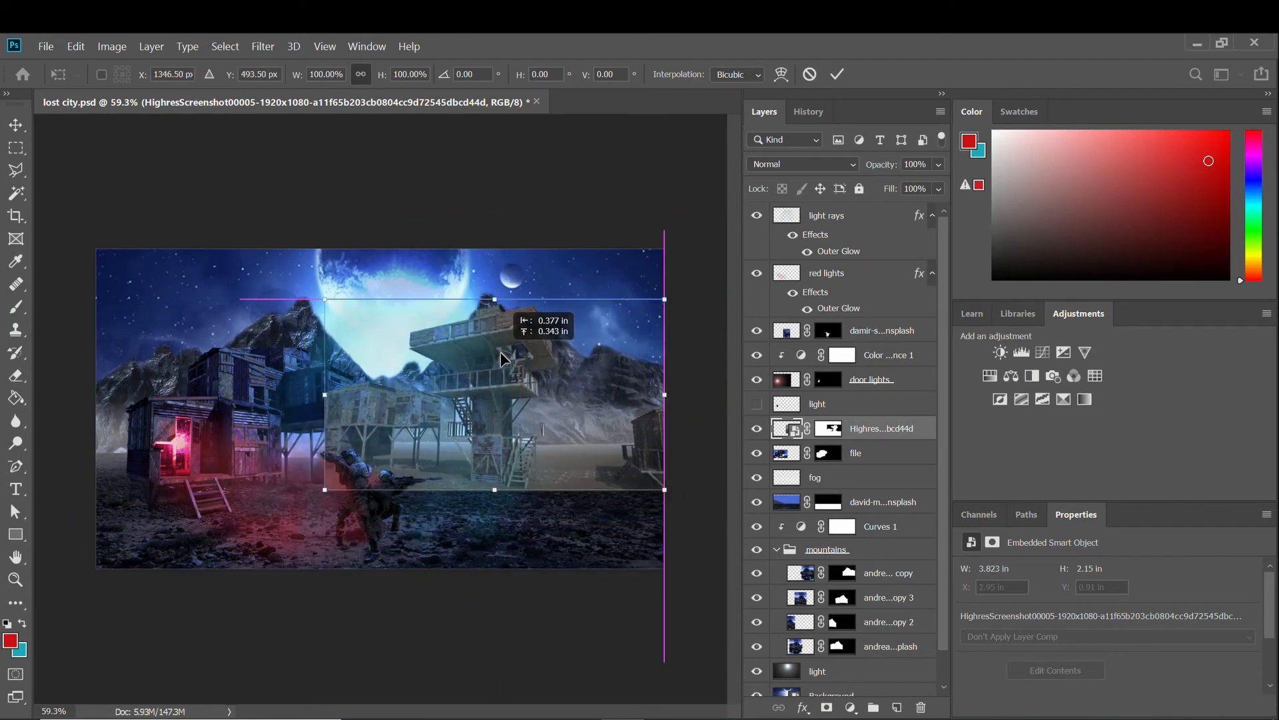
pyautogui.moveTo(833, 428); pyautogui.dragTo(881, 465)
pyautogui.scroll(1, 593, 465)
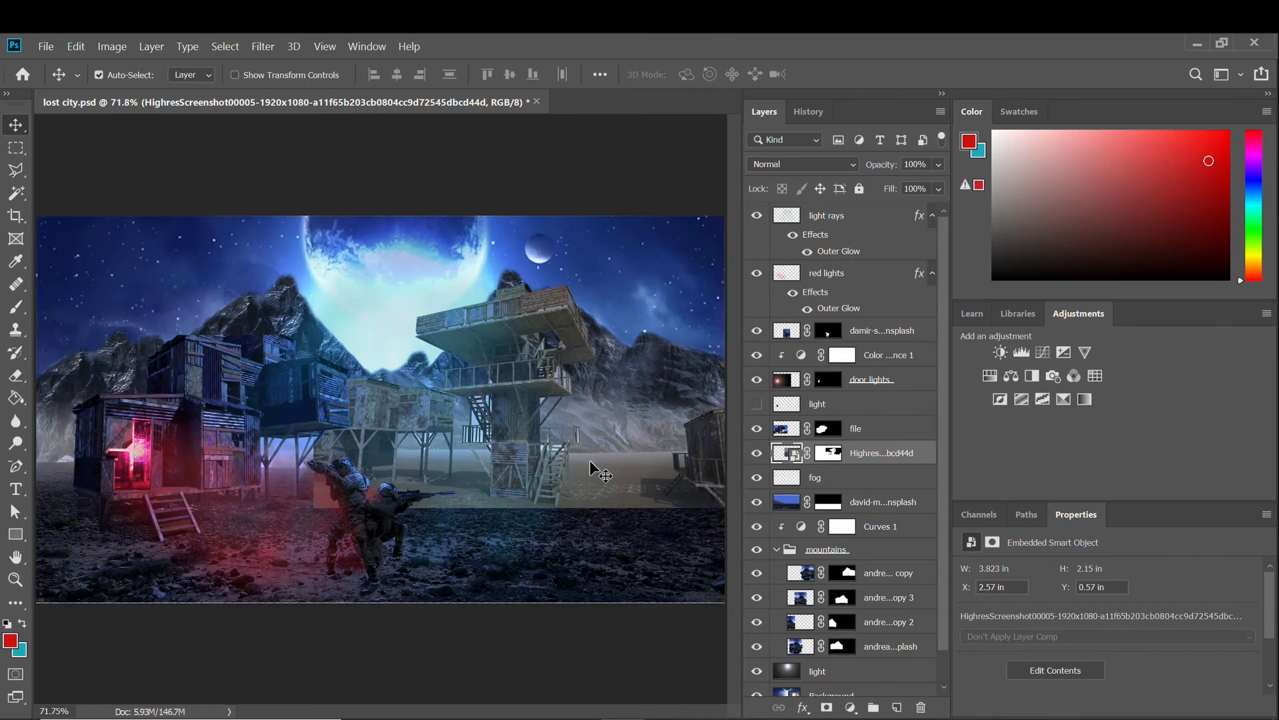
pyautogui.keyDown('ctrl'); pyautogui.click(516, 389); pyautogui.keyUp('ctrl')
pyautogui.click(786, 459)
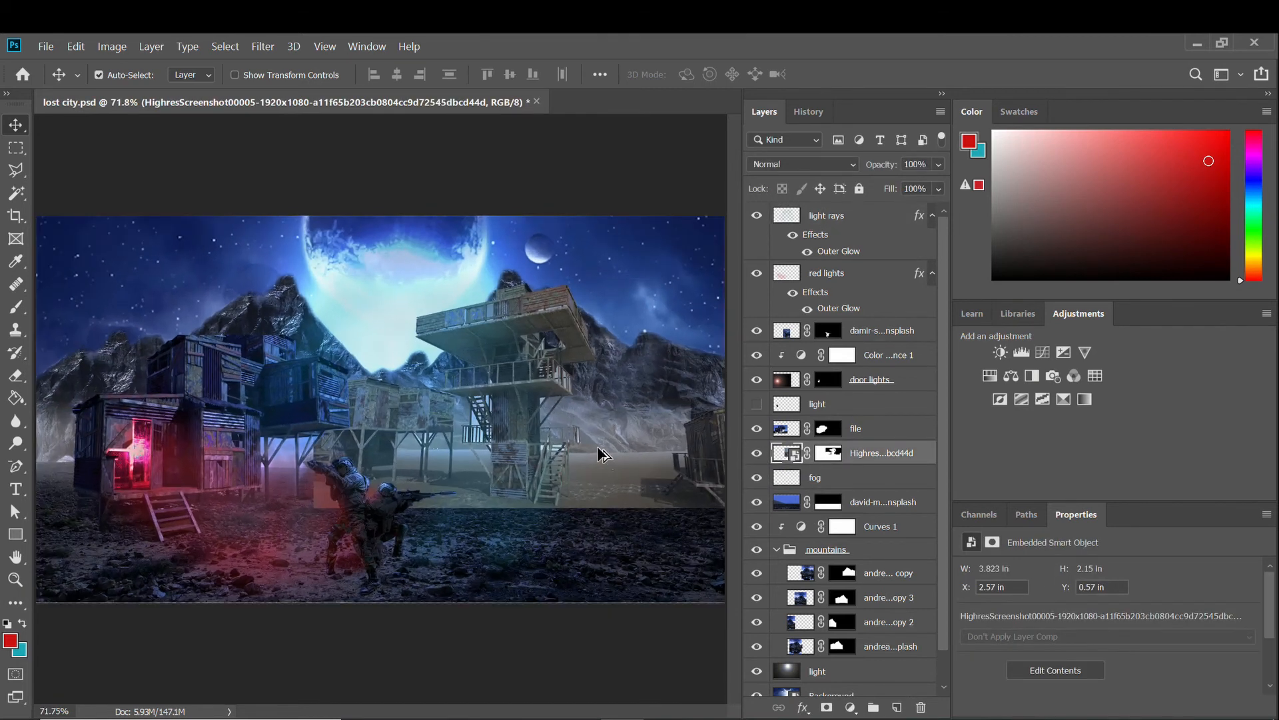
# Enlarge the tower to about 112% and slide it into place behind the soldiers.
pyautogui.hotkey('ctrl', 't')
pyautogui.moveTo(313, 277); pyautogui.dragTo(266, 248)
pyautogui.moveTo(539, 426); pyautogui.dragTo(581, 424)
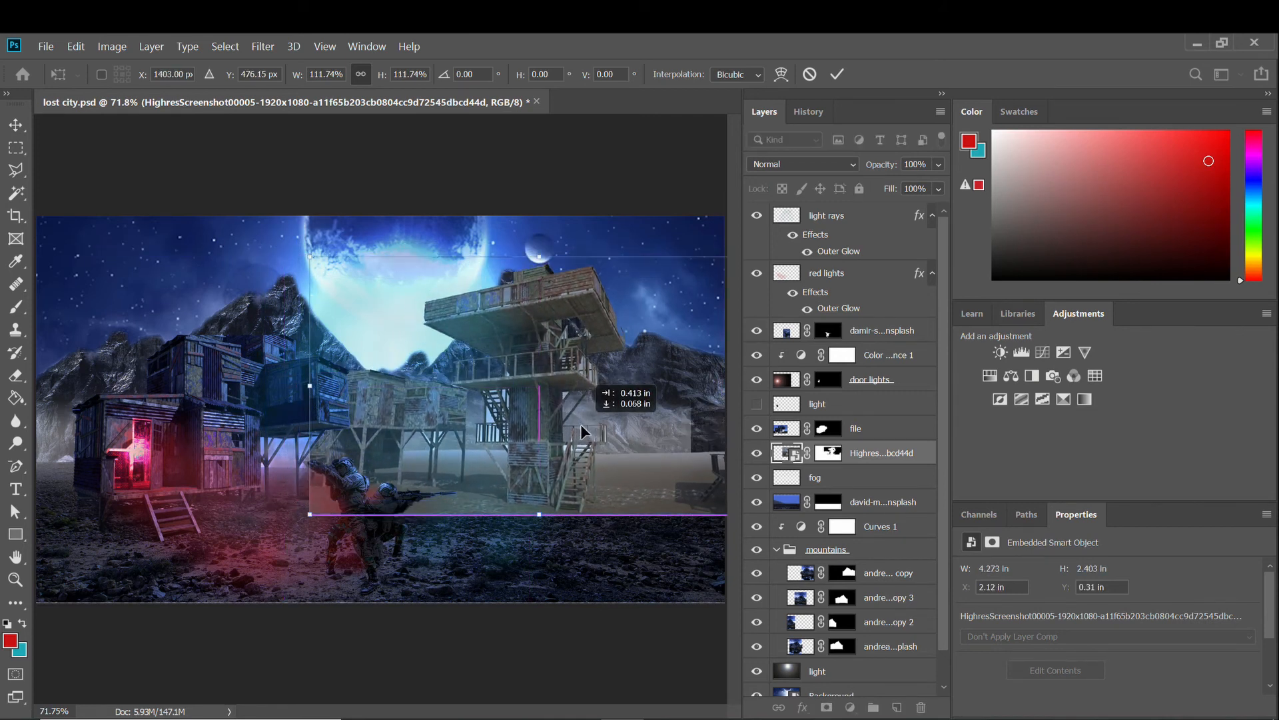
pyautogui.press('Return')
pyautogui.scroll(3, 433, 508)
pyautogui.scroll(-1, 437, 508)
pyautogui.moveTo(466, 400); pyautogui.dragTo(607, 462)
pyautogui.scroll(-2, 300, 433)
pyautogui.scroll(1, 606, 462)
pyautogui.scroll(-2, 523, 453)
pyautogui.moveTo(523, 466); pyautogui.dragTo(528, 386)
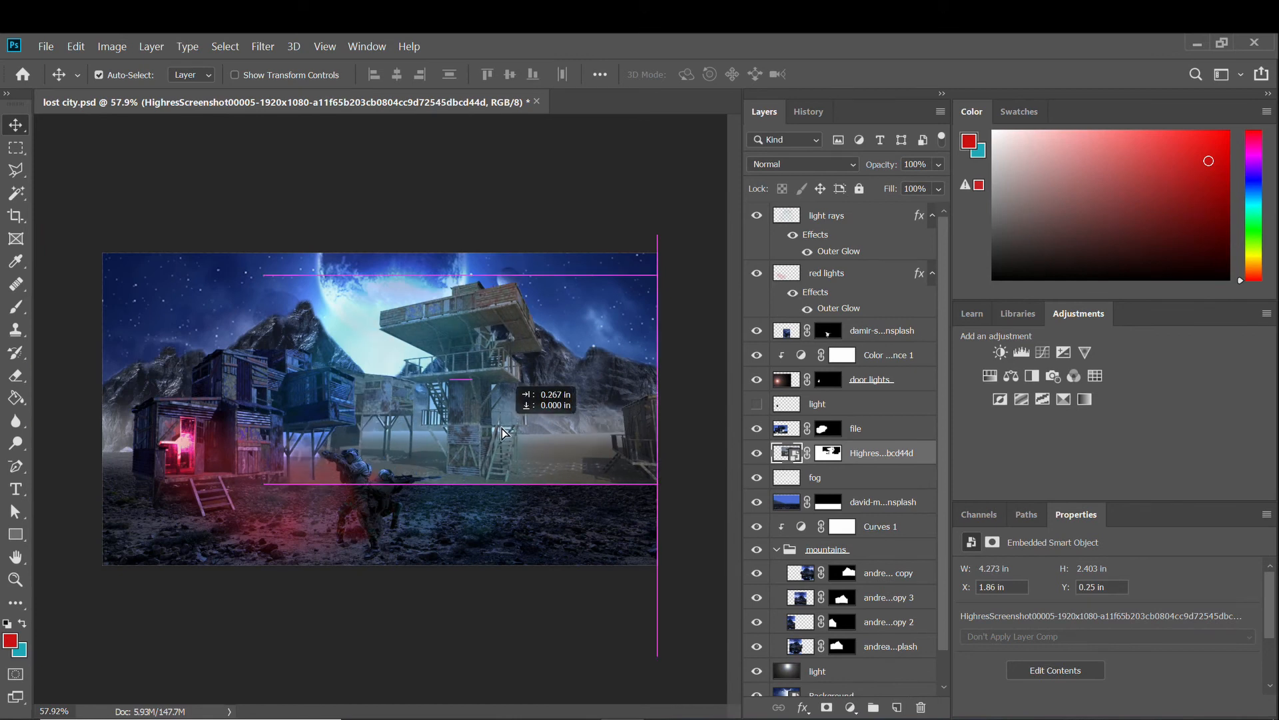
pyautogui.scroll(3, 480, 476)
pyautogui.scroll(-2, 476, 470)
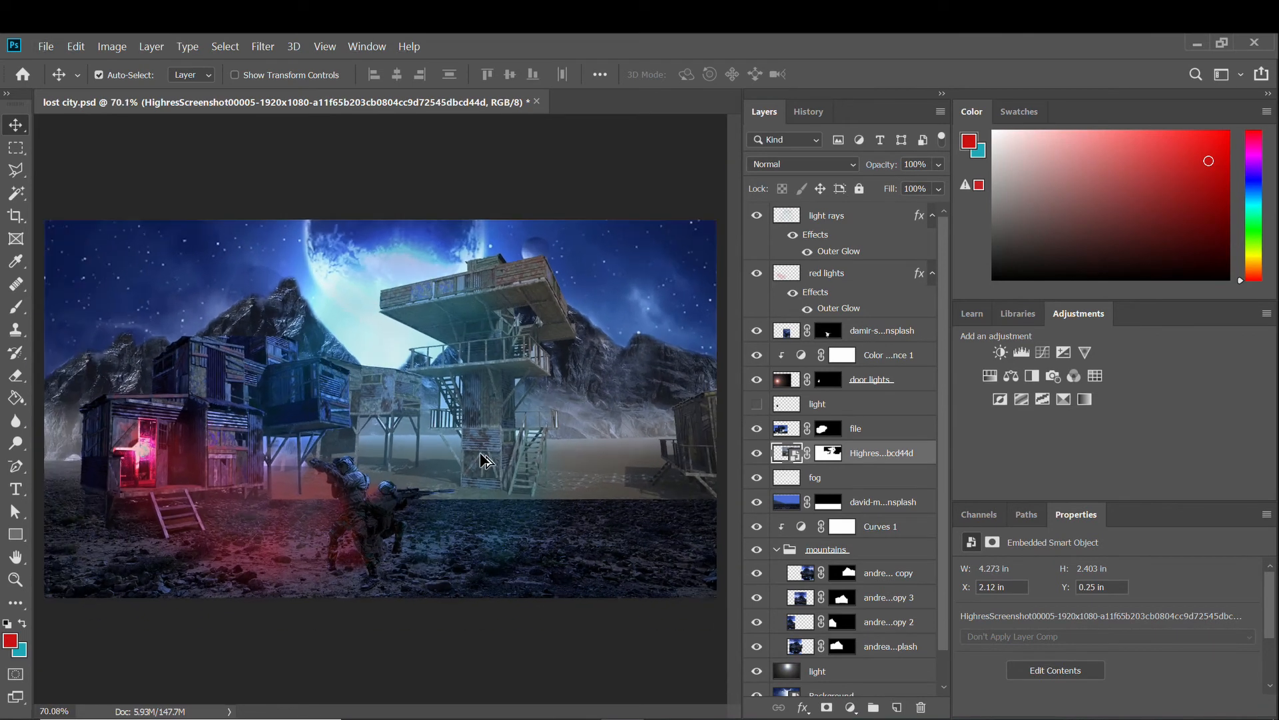
pyautogui.click(112, 46)
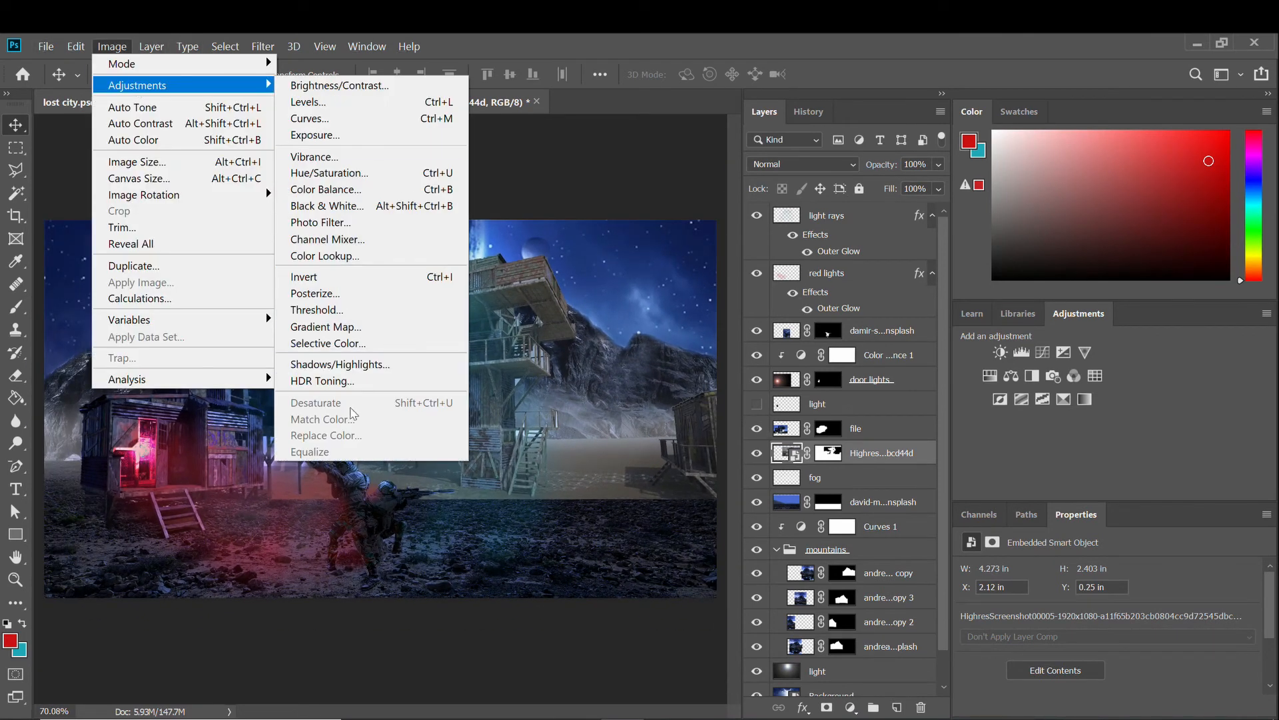
pyautogui.rightClick(895, 453)
pyautogui.press('Escape')
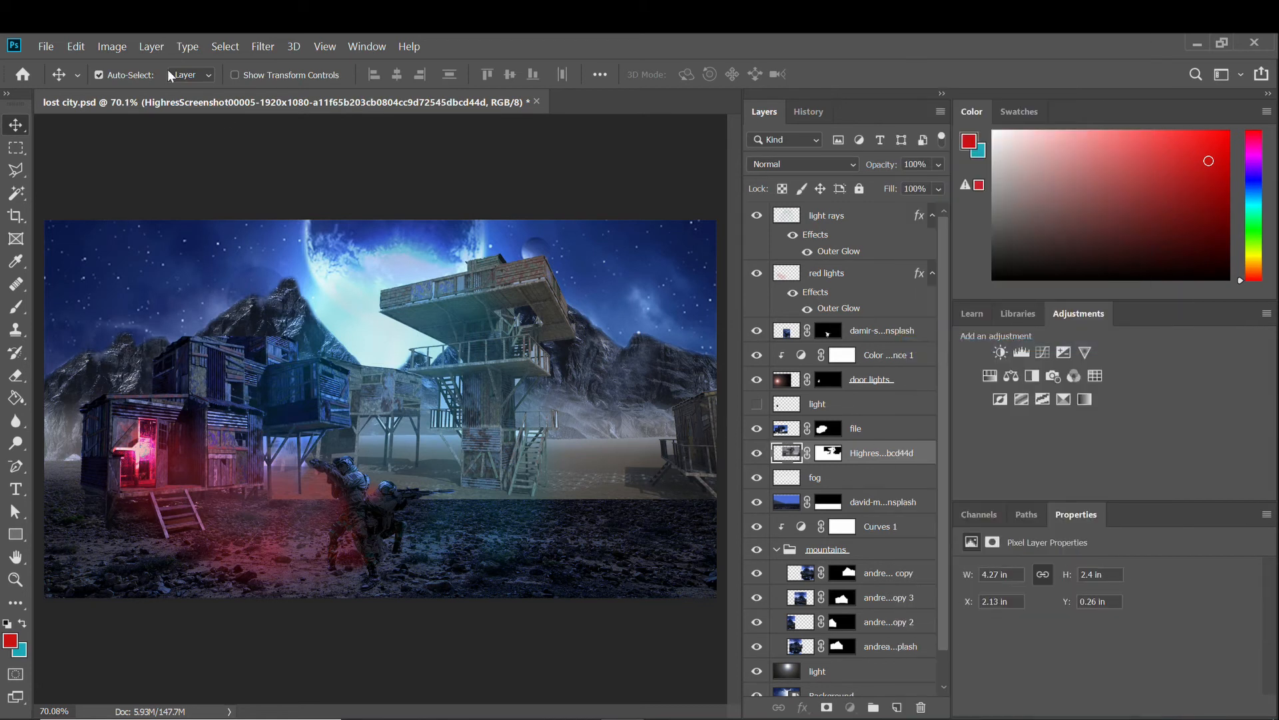
pyautogui.click(112, 46)
pyautogui.moveTo(138, 85)
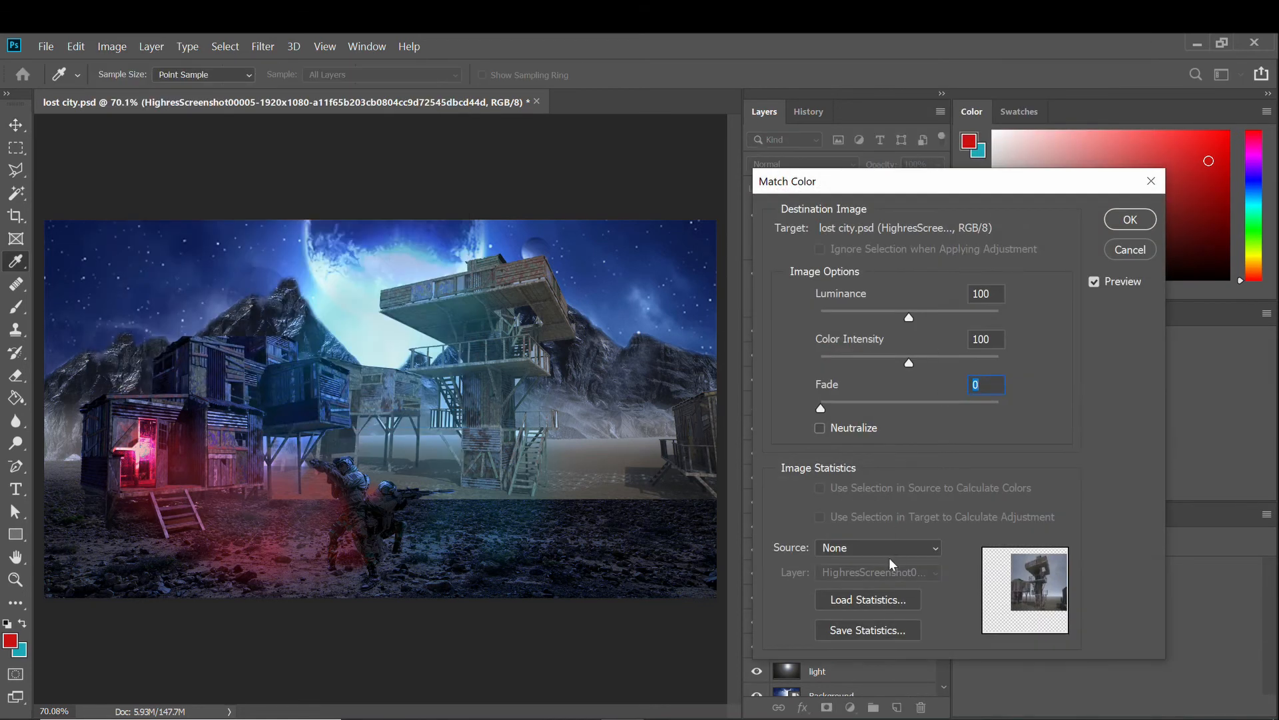
pyautogui.click(878, 547)
pyautogui.click(866, 575)
pyautogui.click(879, 573)
pyautogui.click(860, 683)
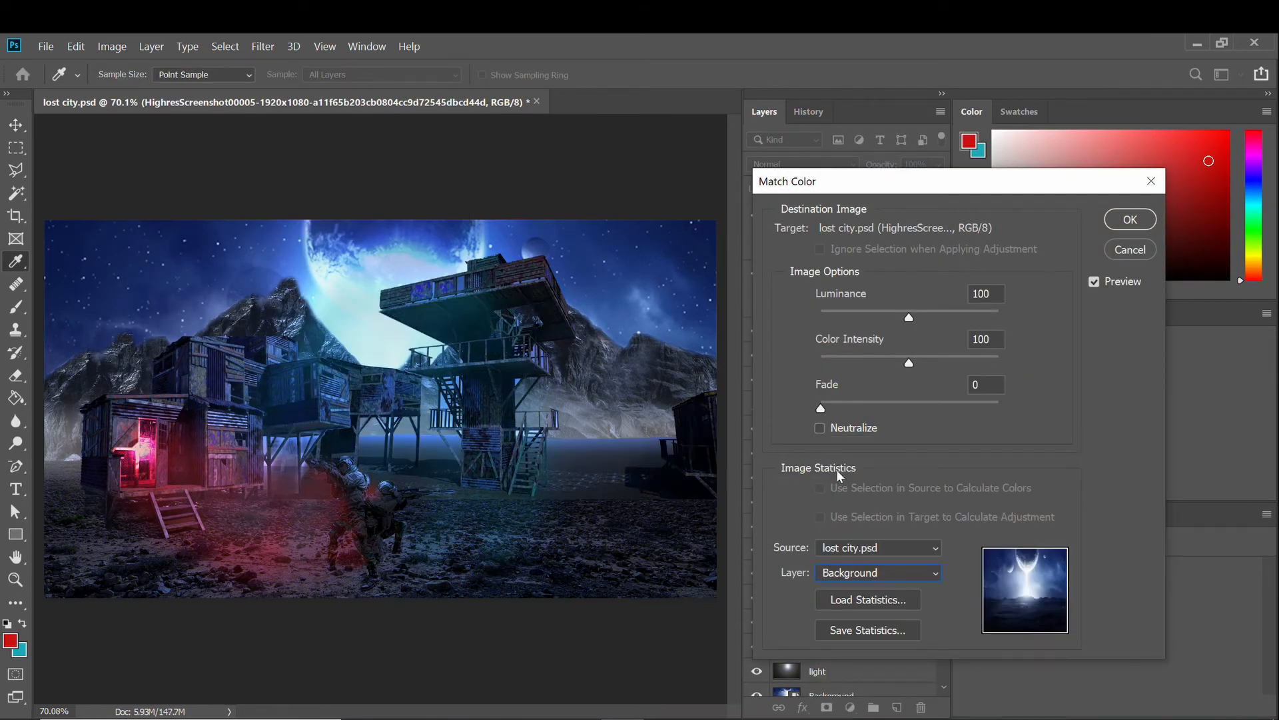
pyautogui.click(1111, 215)
pyautogui.scroll(10, 377, 549)
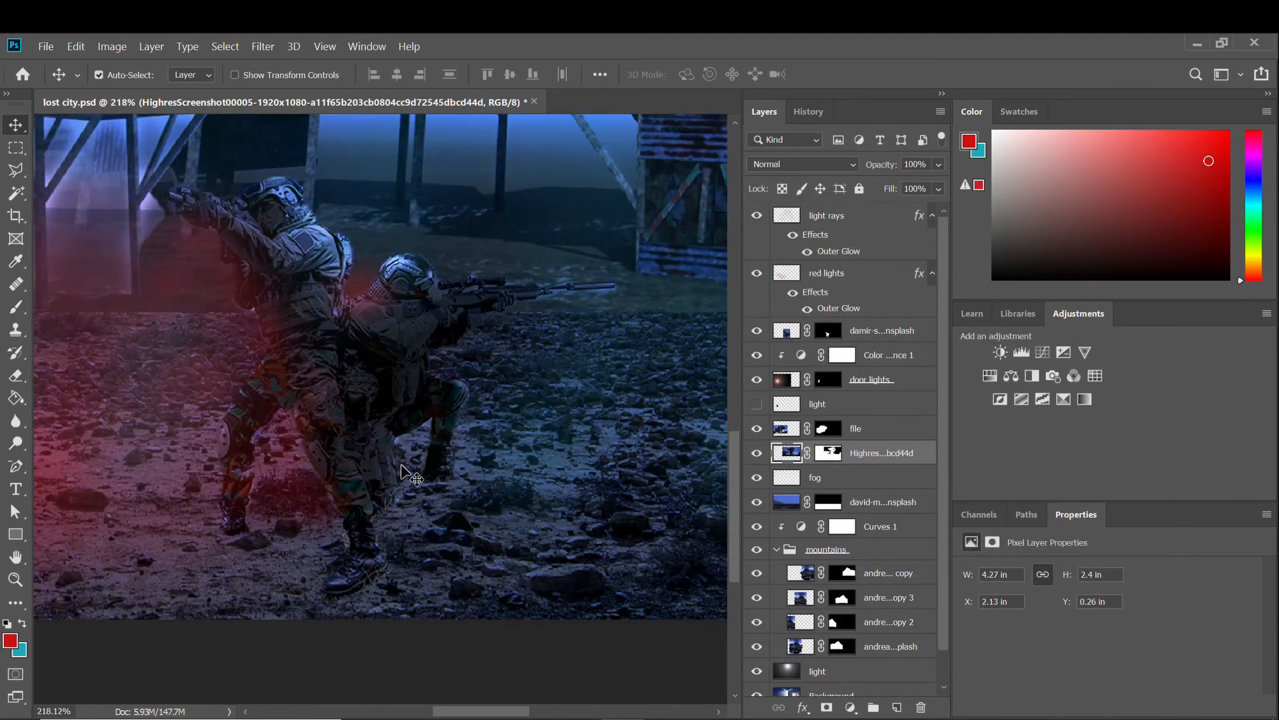
pyautogui.scroll(-8, 411, 469)
pyautogui.scroll(4, 414, 508)
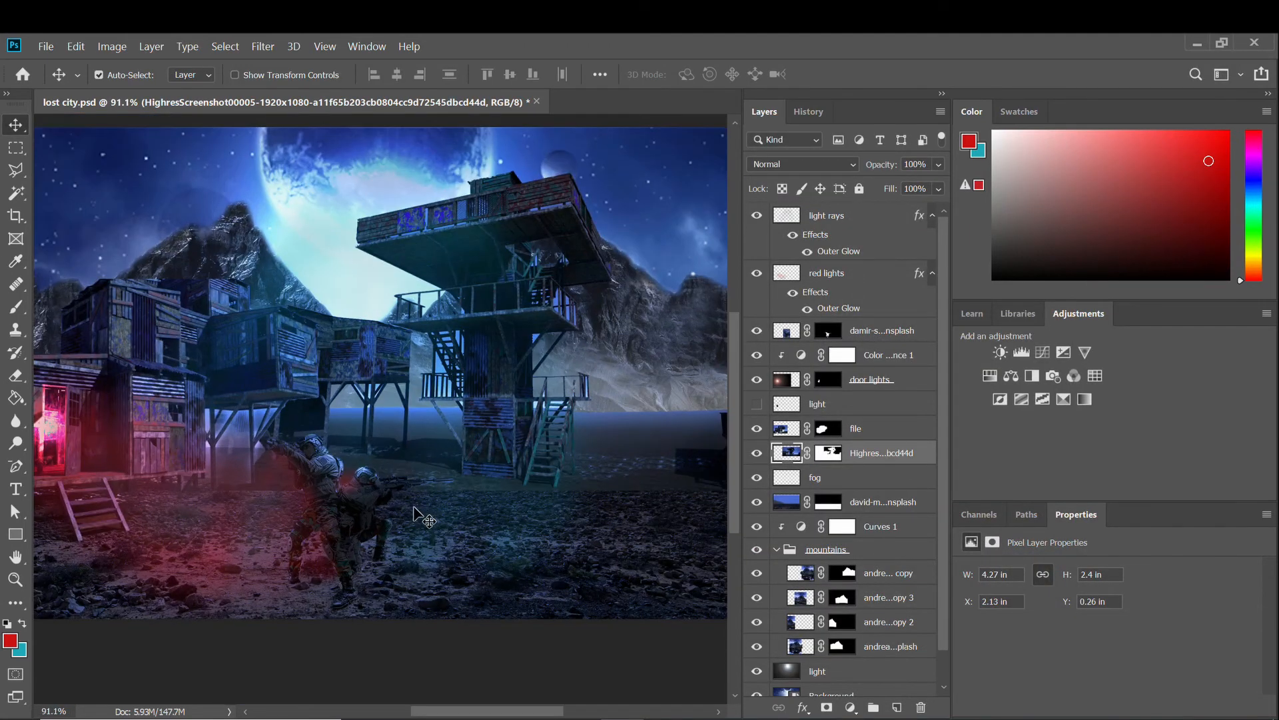
pyautogui.scroll(-3, 423, 517)
# Set the Eraser flow to 100% and erase the ground right of the tower to reveal haze.
pyautogui.click(16, 375)
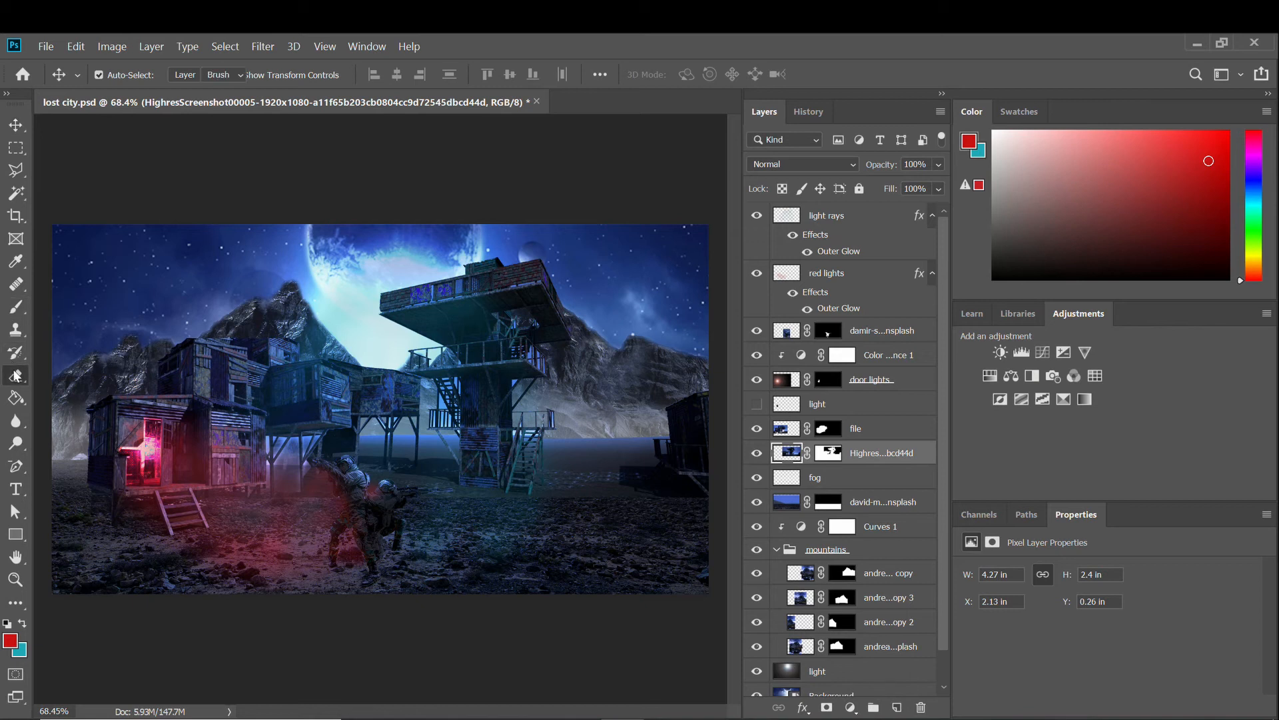
pyautogui.scroll(2, 588, 431)
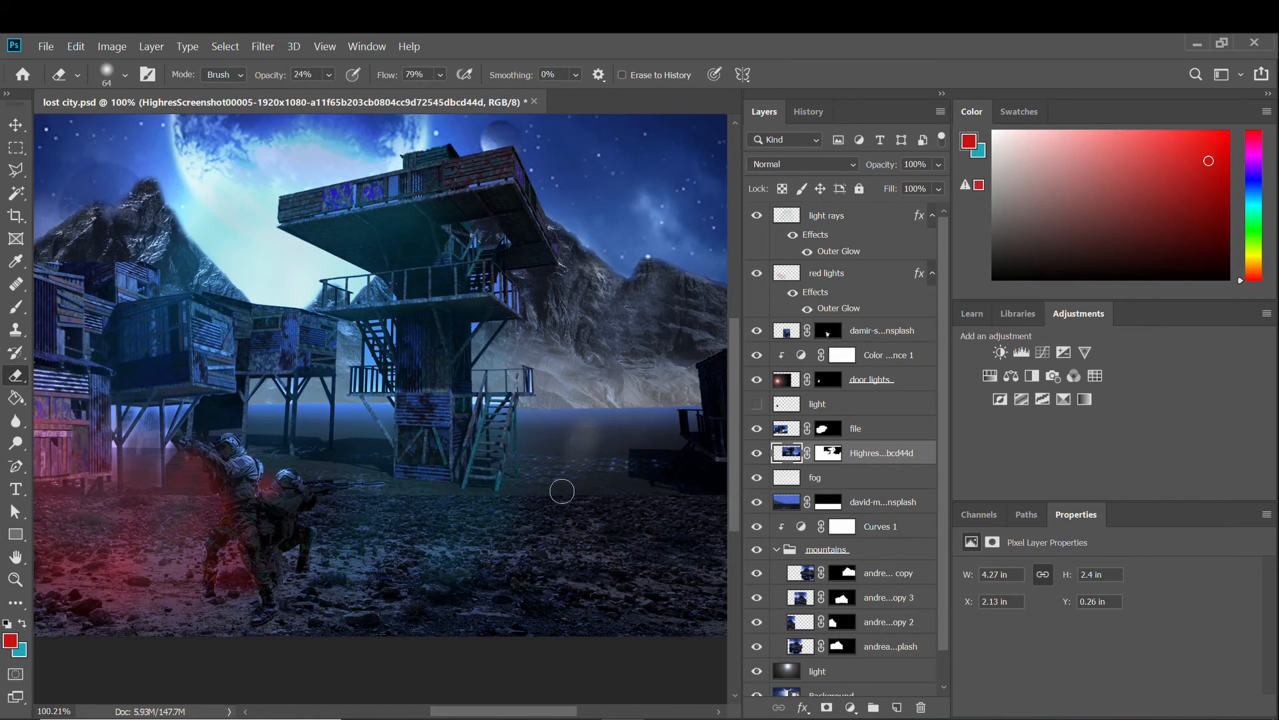
pyautogui.click(440, 75)
pyautogui.moveTo(474, 95); pyautogui.dragTo(498, 95)
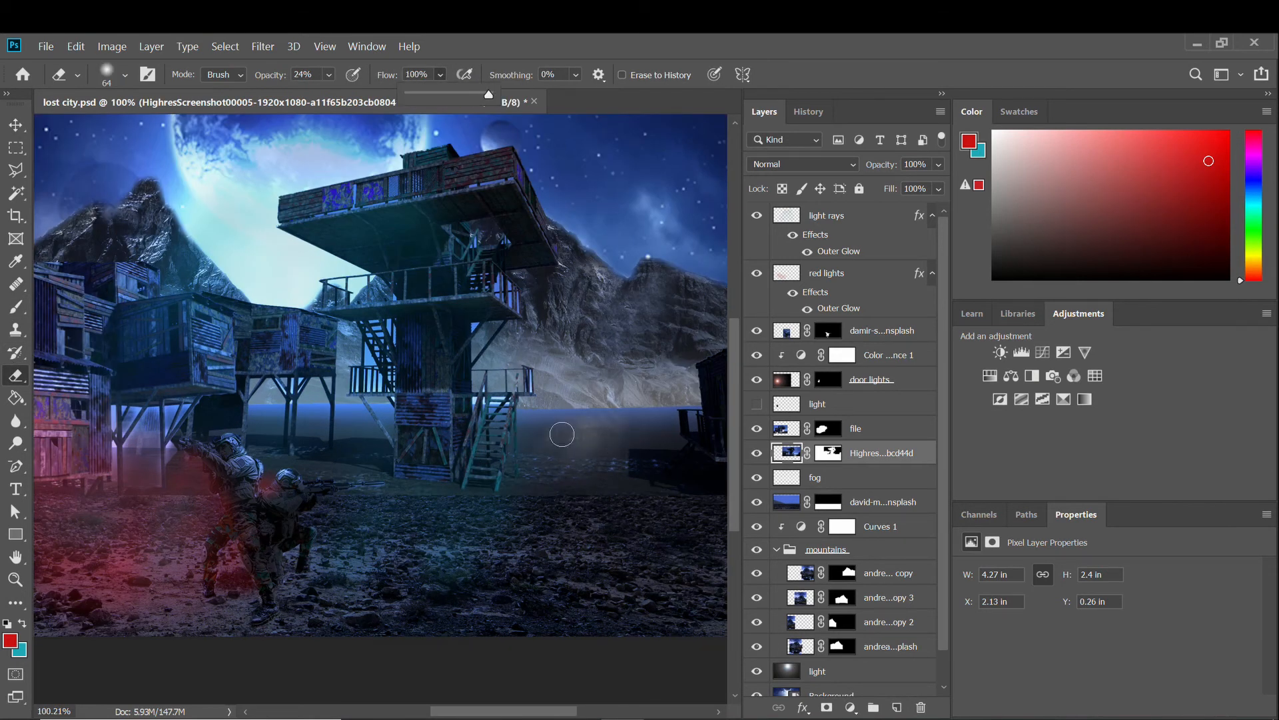
pyautogui.moveTo(562, 434); pyautogui.dragTo(599, 475)
pyautogui.scroll(3, 585, 423)
pyautogui.scroll(-2, 515, 444)
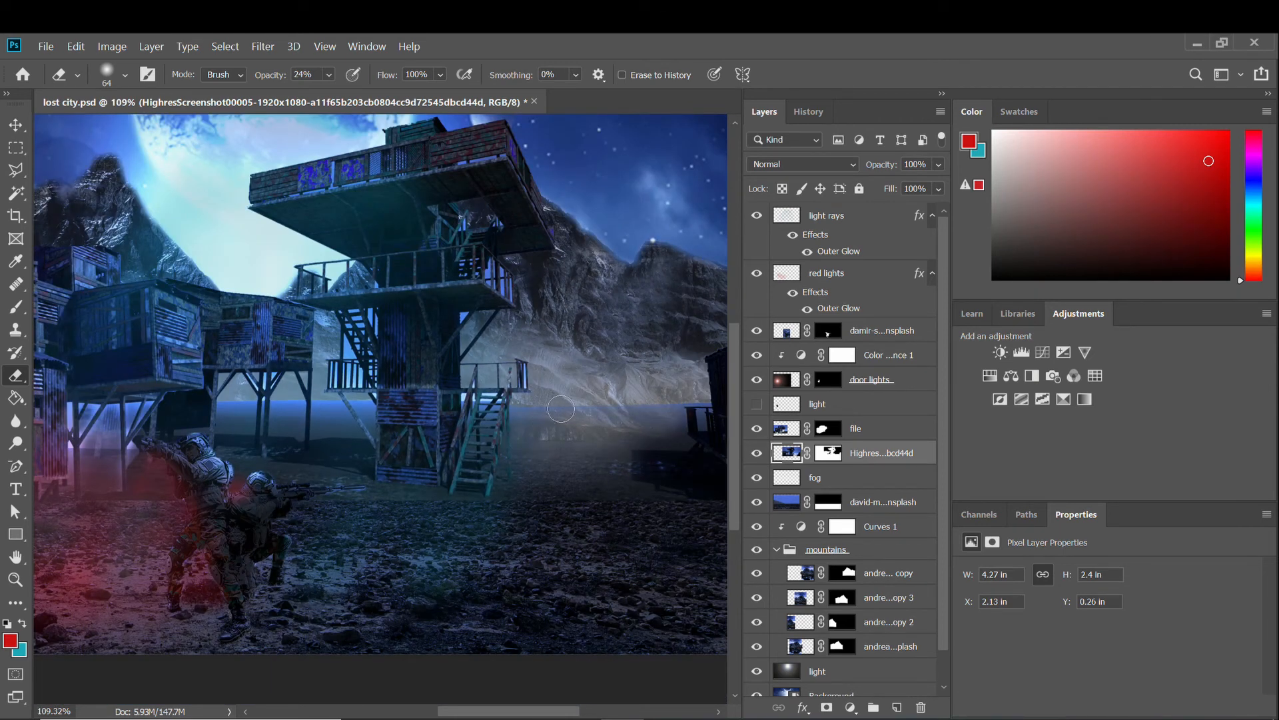
# Erase the bottom of the left buildings so haze shows beneath them.
pyautogui.scroll(2, 655, 406)
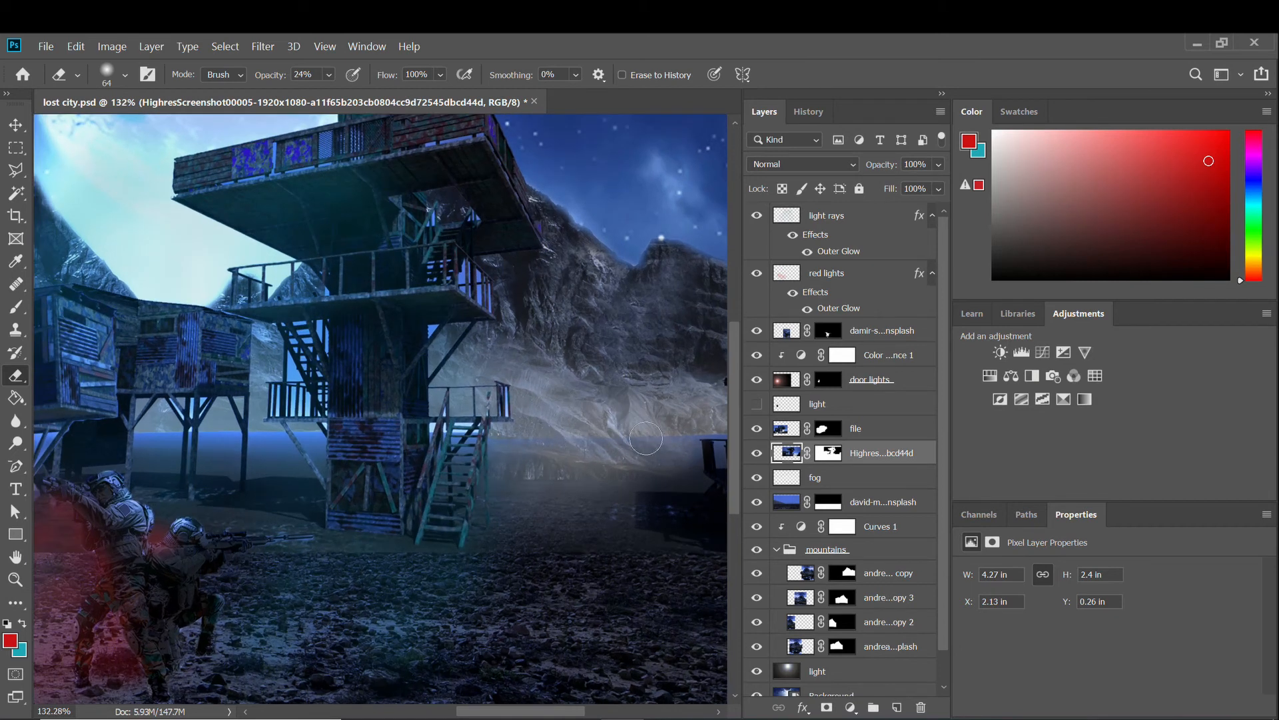
pyautogui.scroll(-1, 639, 453)
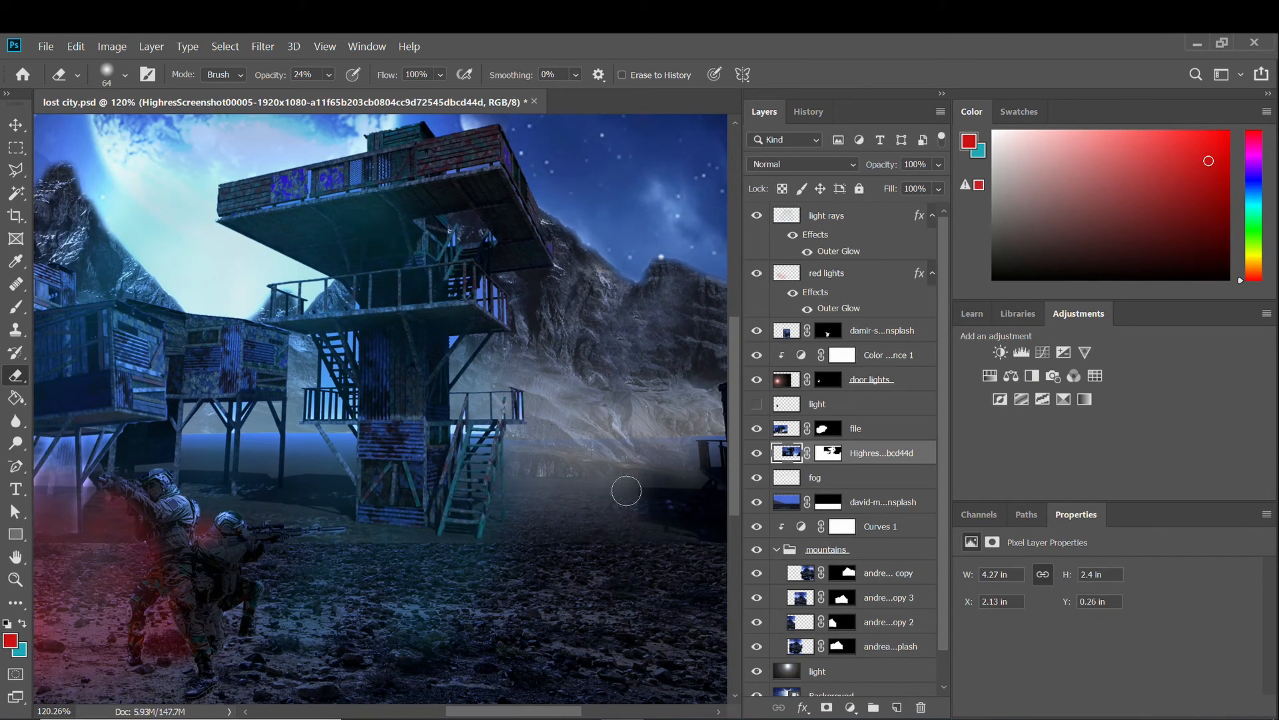
pyautogui.scroll(1, 279, 524)
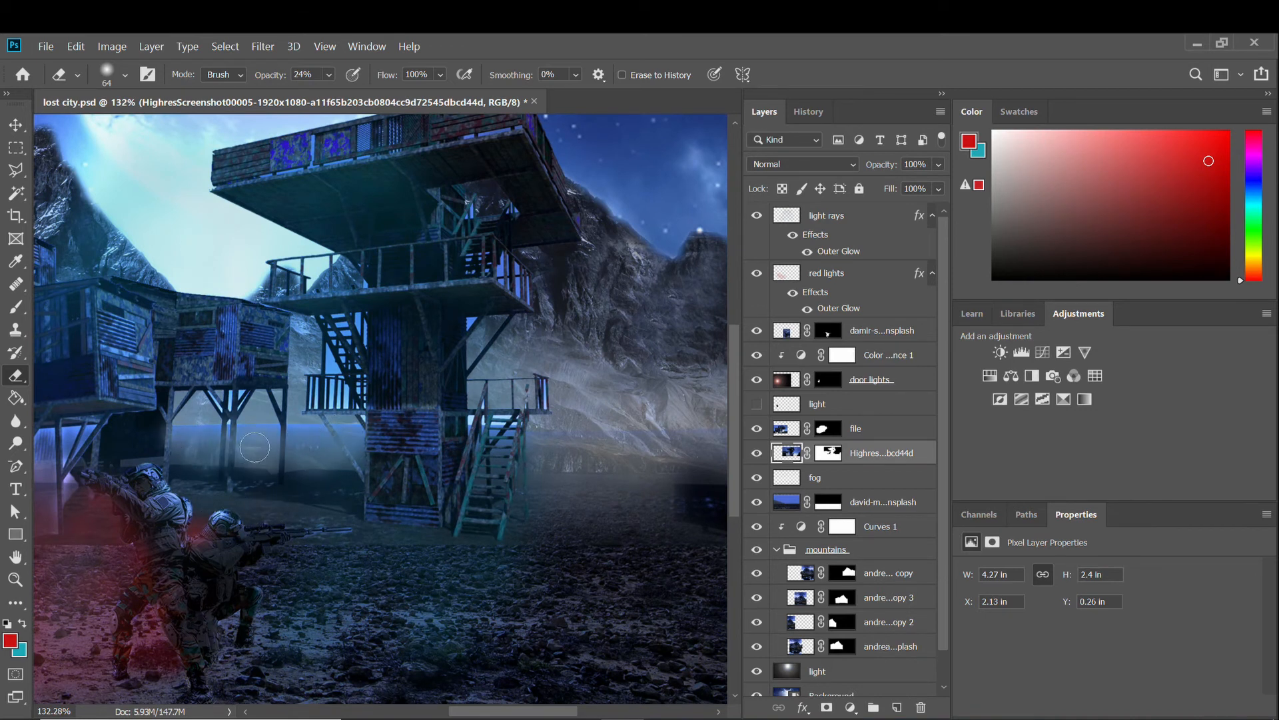
pyautogui.scroll(3, 207, 446)
pyautogui.moveTo(144, 431)
pyautogui.mouseDown()
pyautogui.moveTo(175, 415)
pyautogui.moveTo(135, 435)
pyautogui.moveTo(104, 422)
pyautogui.moveTo(359, 420)
pyautogui.mouseUp()
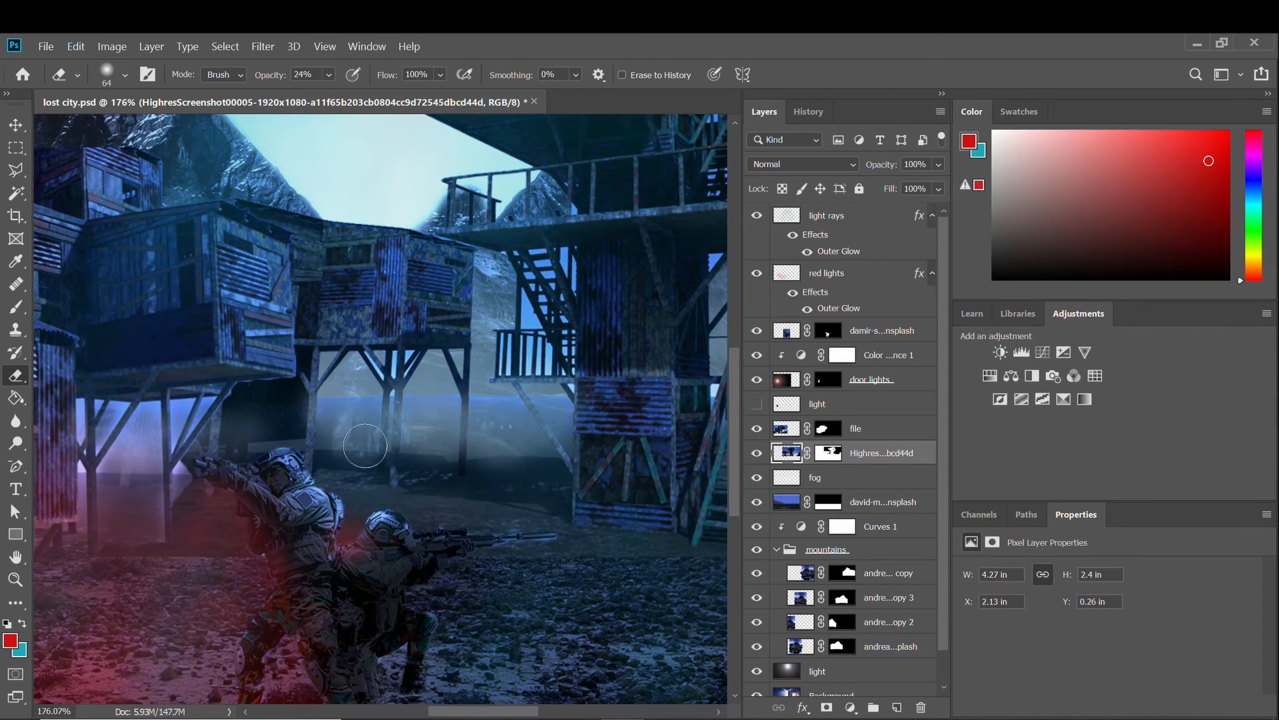
pyautogui.scroll(-5, 525, 552)
pyautogui.scroll(-1, 525, 553)
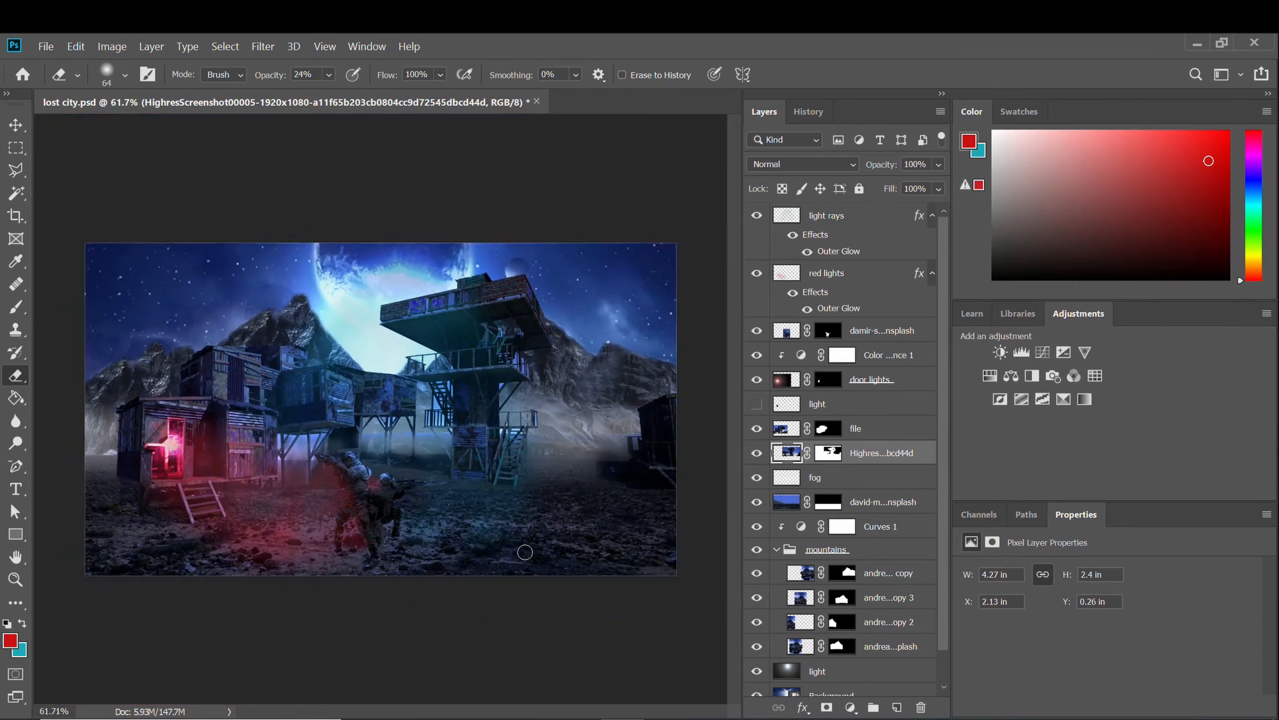
pyautogui.scroll(1, 507, 551)
pyautogui.scroll(1, 493, 549)
pyautogui.scroll(-2, 474, 546)
pyautogui.scroll(2, 473, 547)
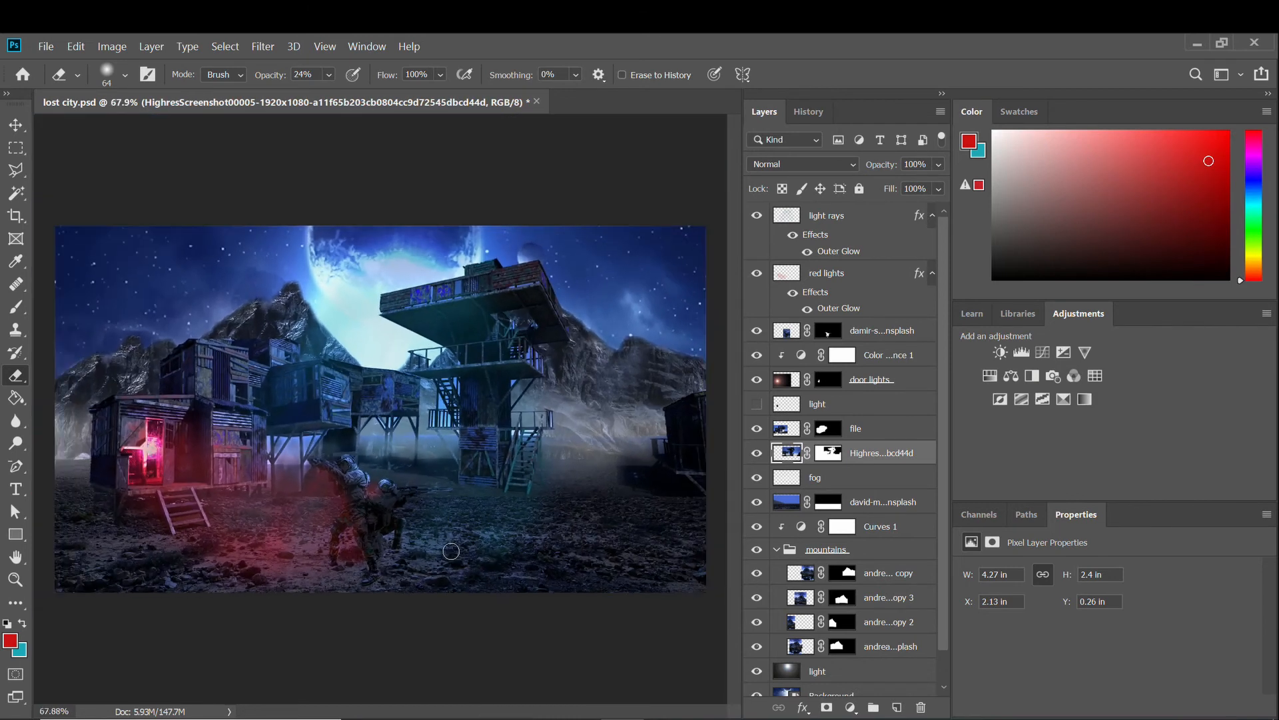
# Move the light rays layer down to sit between the light and file layers.
pyautogui.press('v')
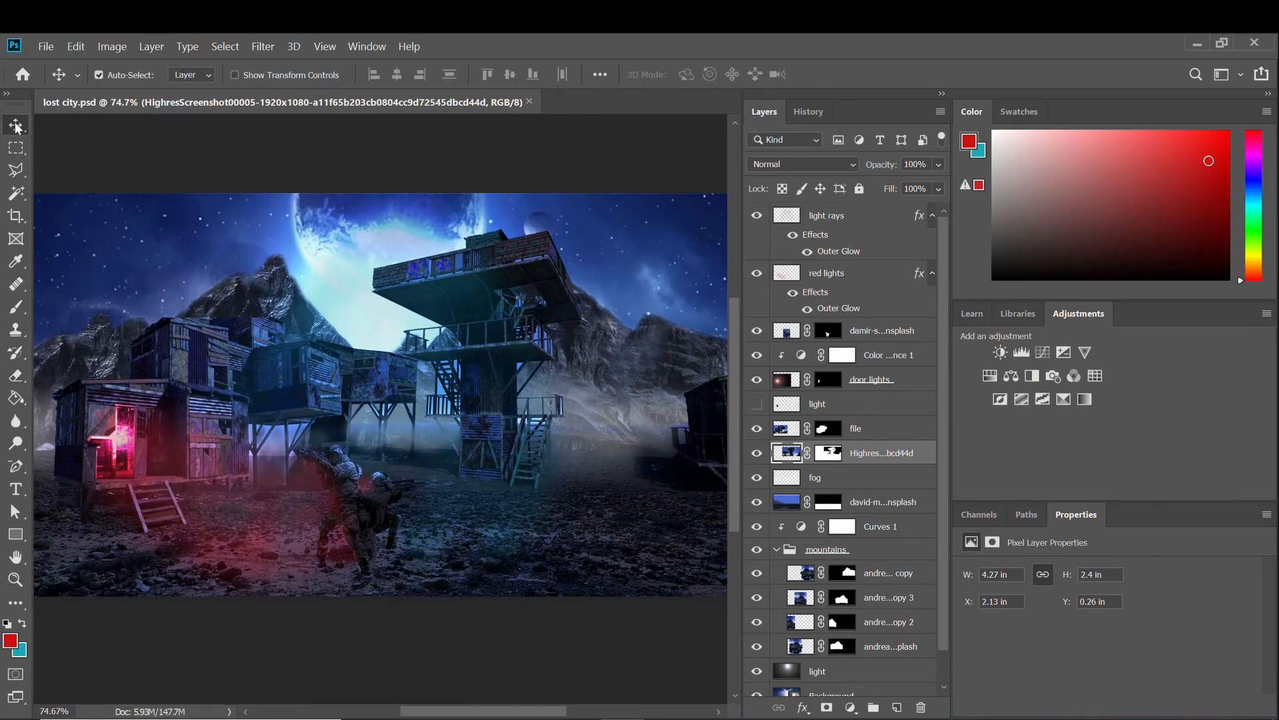
pyautogui.scroll(2, 415, 495)
pyautogui.scroll(-1, 414, 496)
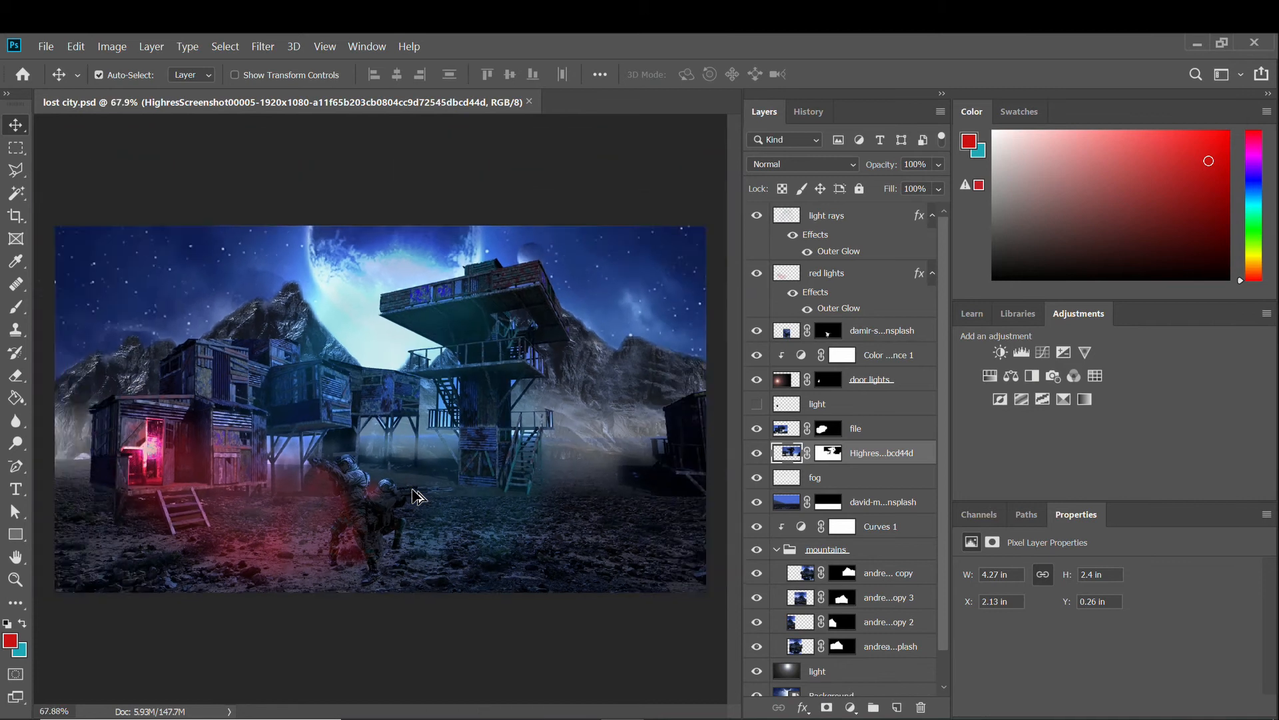
pyautogui.scroll(3, 414, 496)
pyautogui.scroll(-2, 415, 497)
pyautogui.scroll(1, 414, 496)
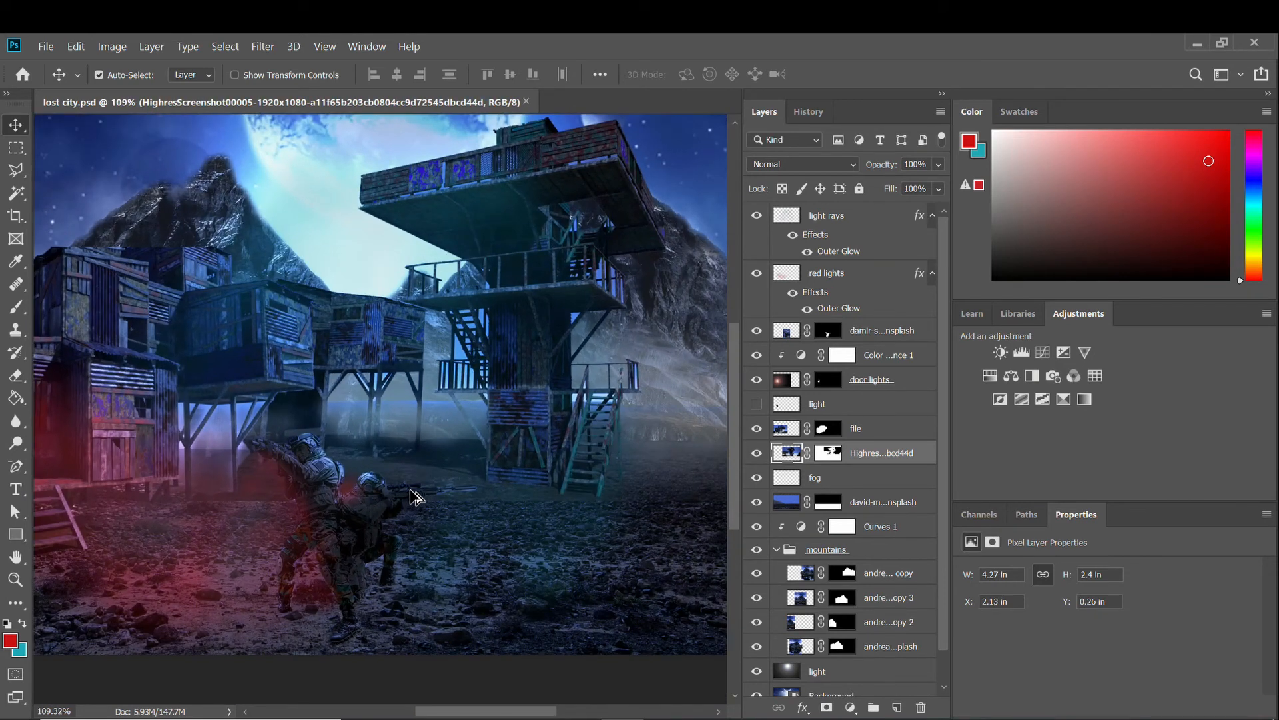
pyautogui.click(769, 233)
pyautogui.click(757, 215)
pyautogui.click(757, 215)
pyautogui.moveTo(786, 215); pyautogui.dragTo(798, 466)
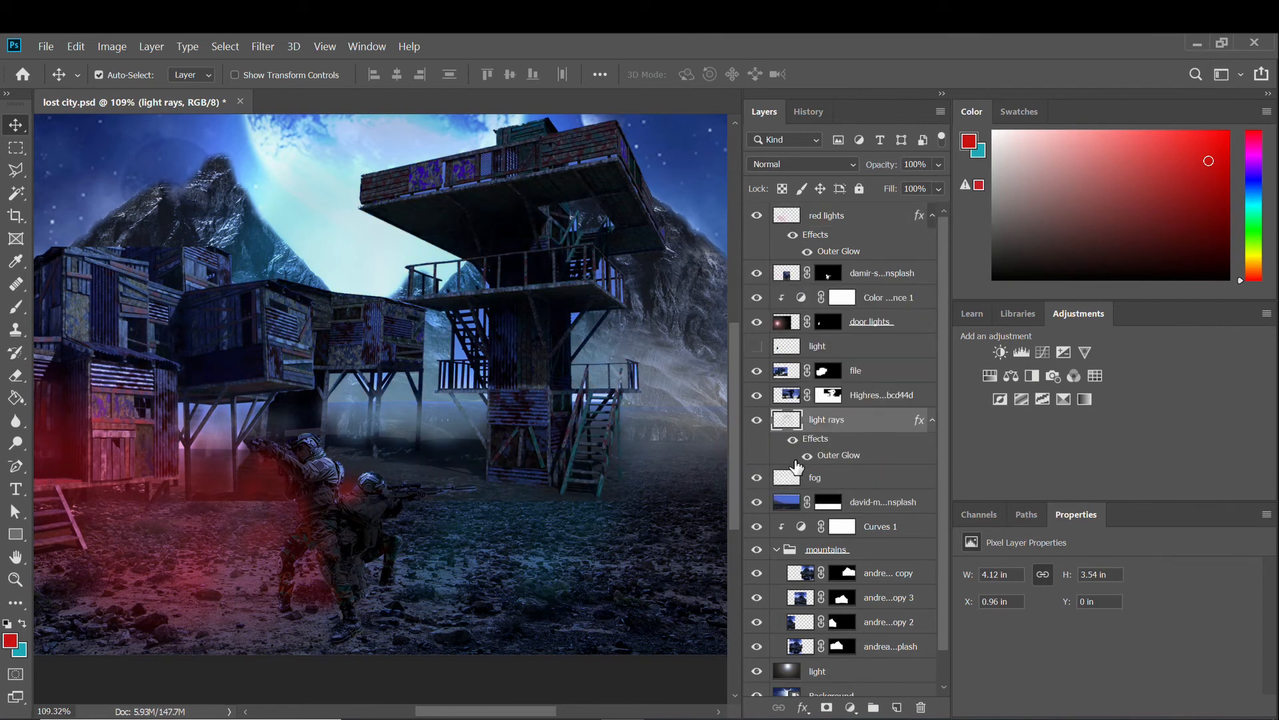
pyautogui.moveTo(816, 425); pyautogui.dragTo(816, 363)
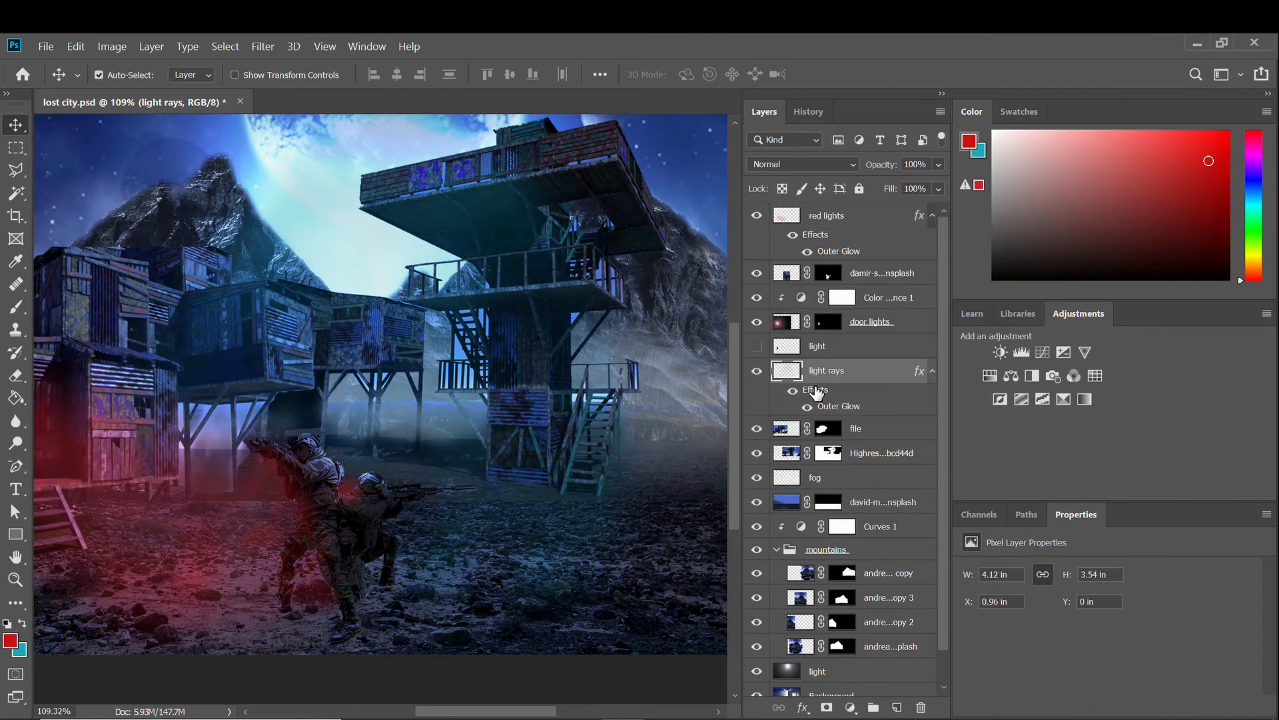
# Toggle light rays to compare its effect, fit the image to the window, and save.
pyautogui.click(757, 371)
pyautogui.click(757, 370)
pyautogui.hotkey('ctrl', '0')
pyautogui.scroll(3, 428, 480)
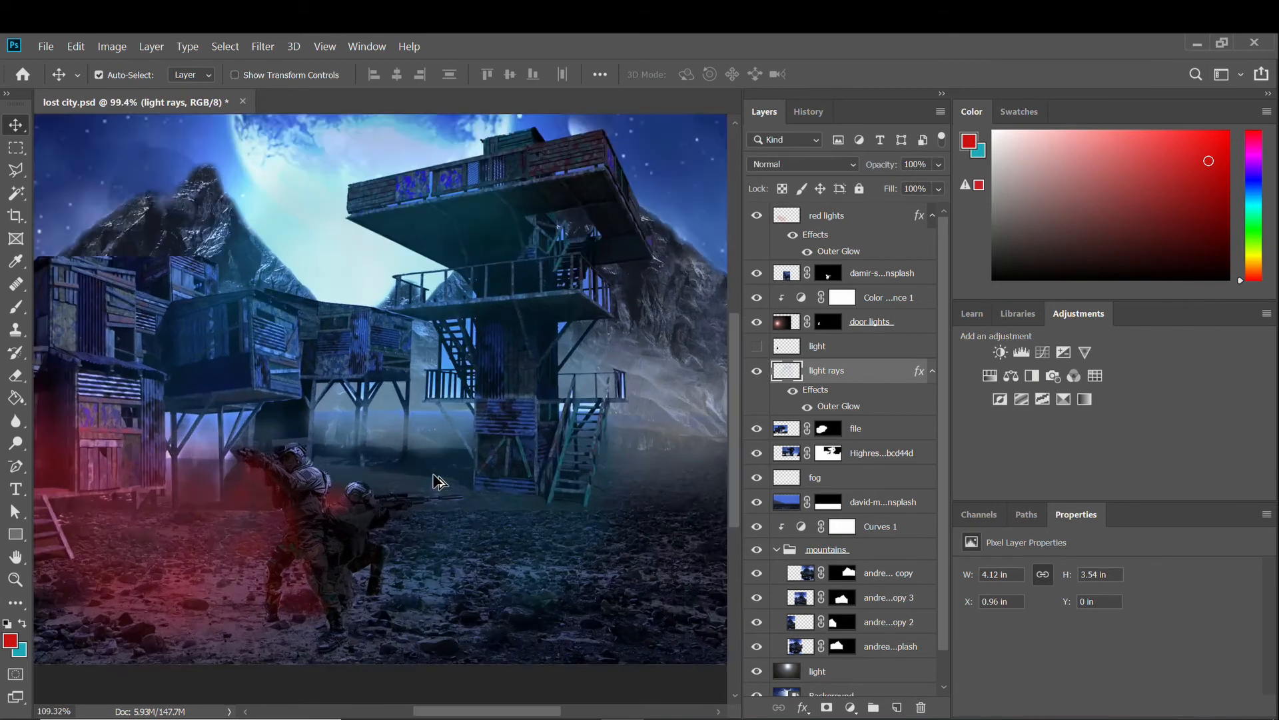
pyautogui.scroll(-3, 409, 480)
pyautogui.scroll(1, 417, 496)
pyautogui.hotkey('ctrl', 's')
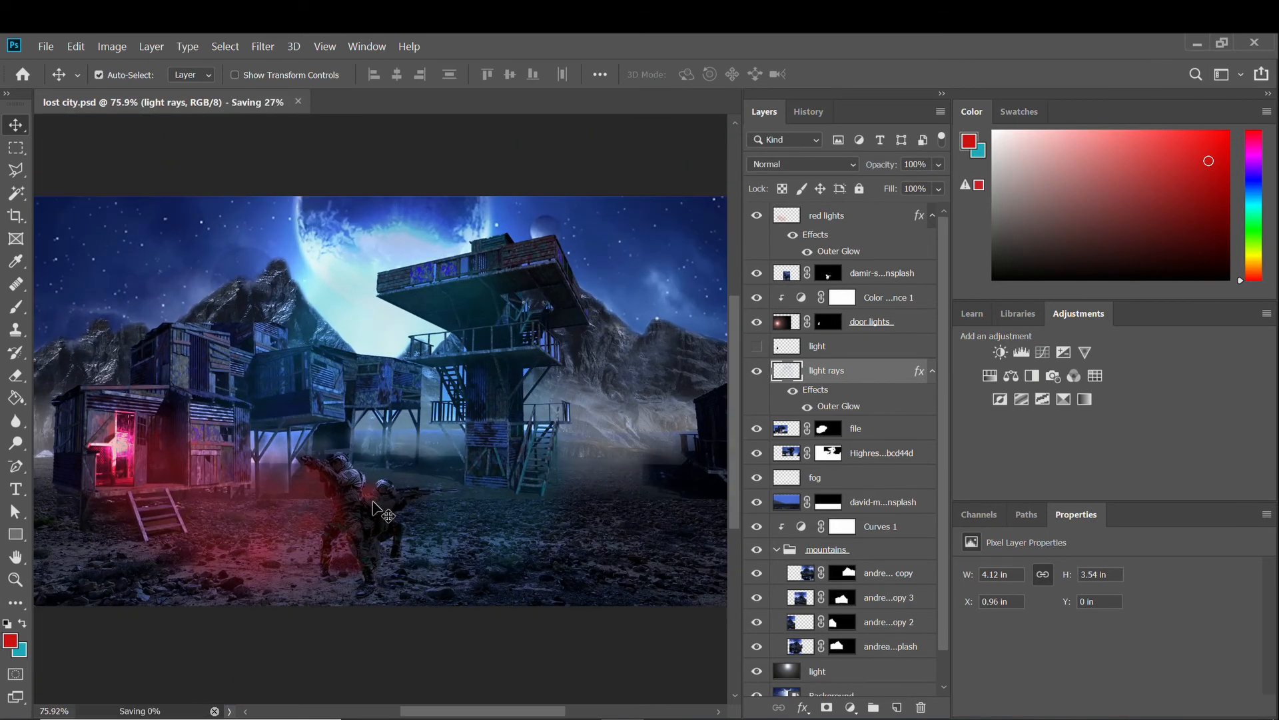
pyautogui.scroll(3, 400, 502)
pyautogui.scroll(-3, 373, 505)
pyautogui.scroll(-2, 363, 508)
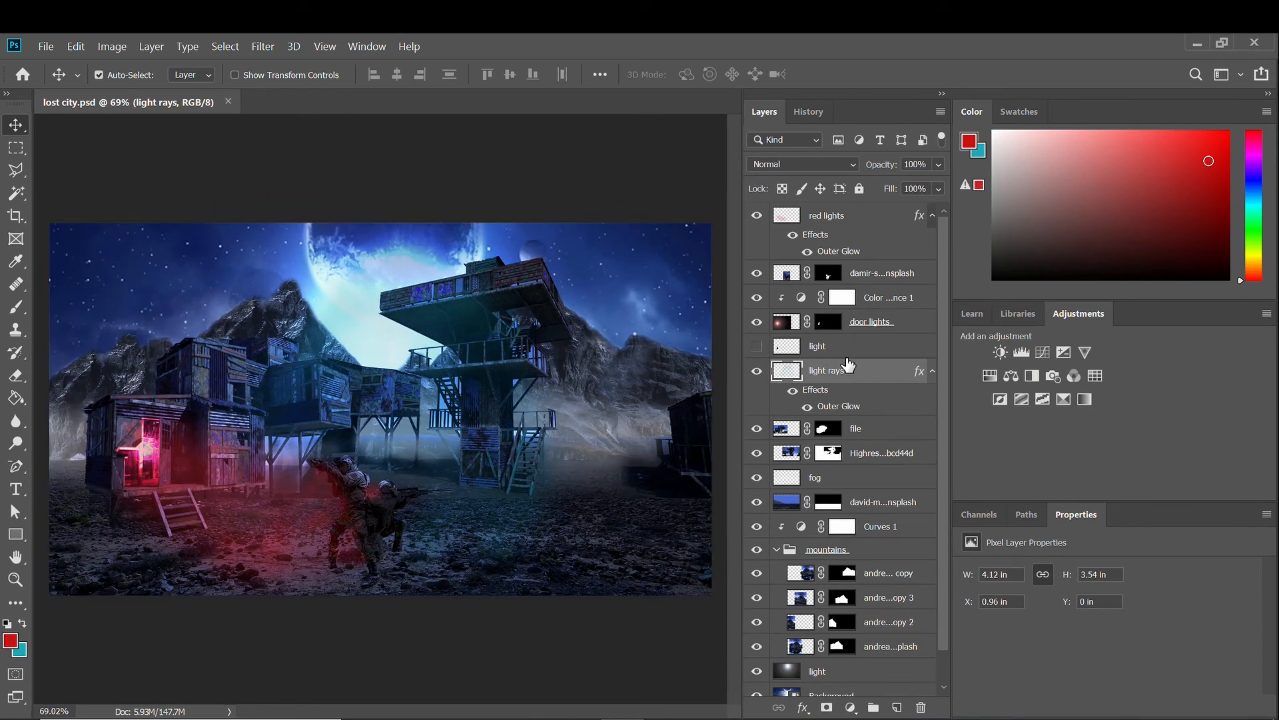
# Add a new empty layer named 'green gas' above red lights.
pyautogui.click(836, 220)
pyautogui.hotkey('ctrl', 'shift', 'alt', 'n')
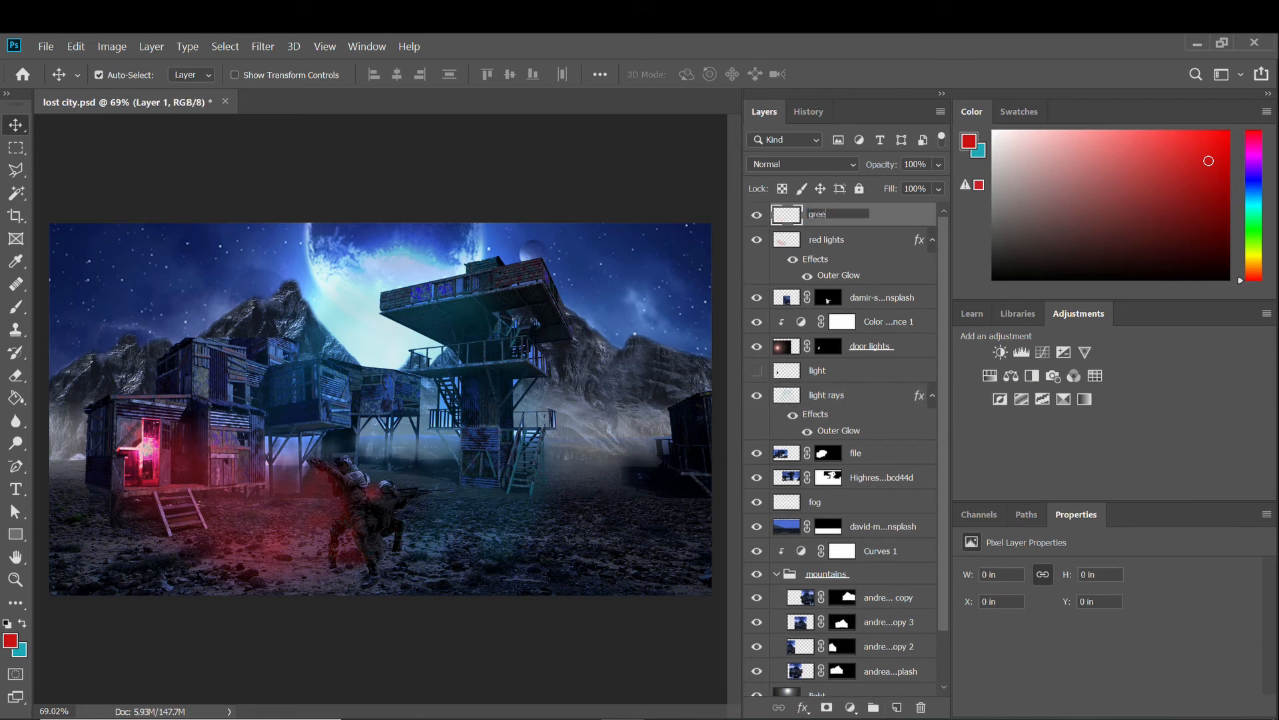
pyautogui.write('n fas')
pyautogui.press('Return')
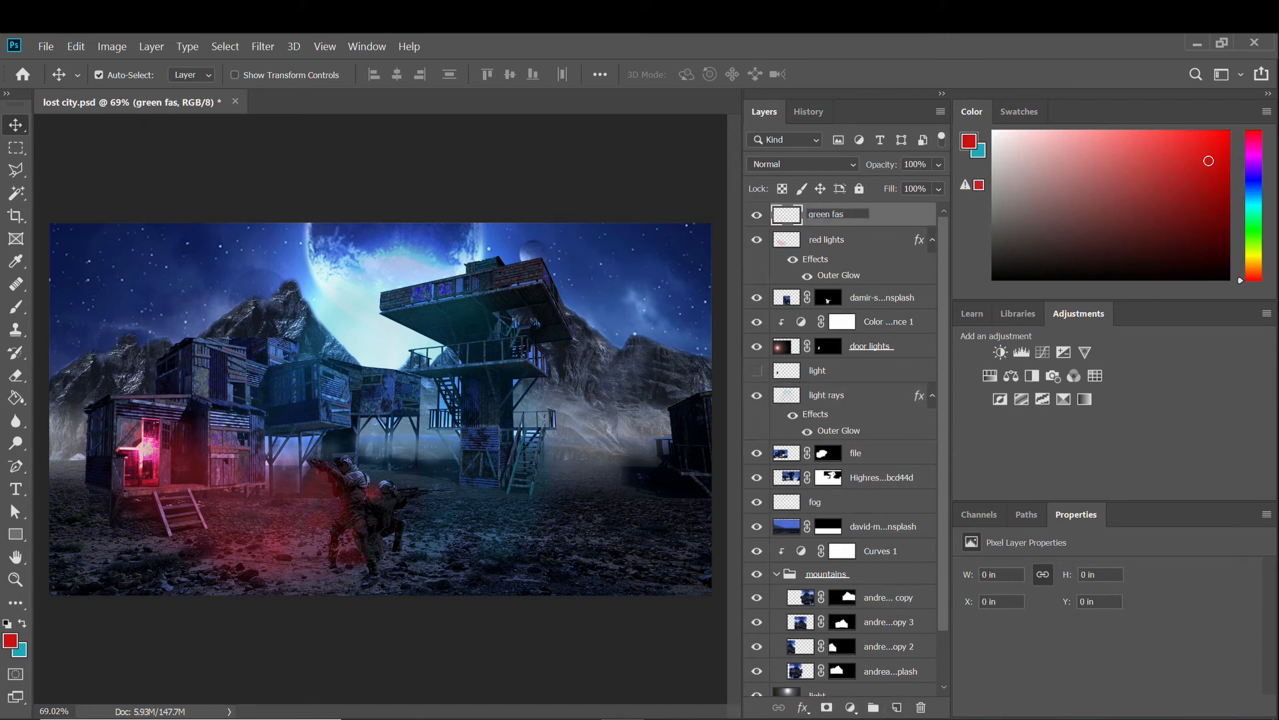
pyautogui.write('as')
pyautogui.press('Return')
# Choose a muted green paint colour and a soft Brush at 18% opacity.
pyautogui.click(1258, 242)
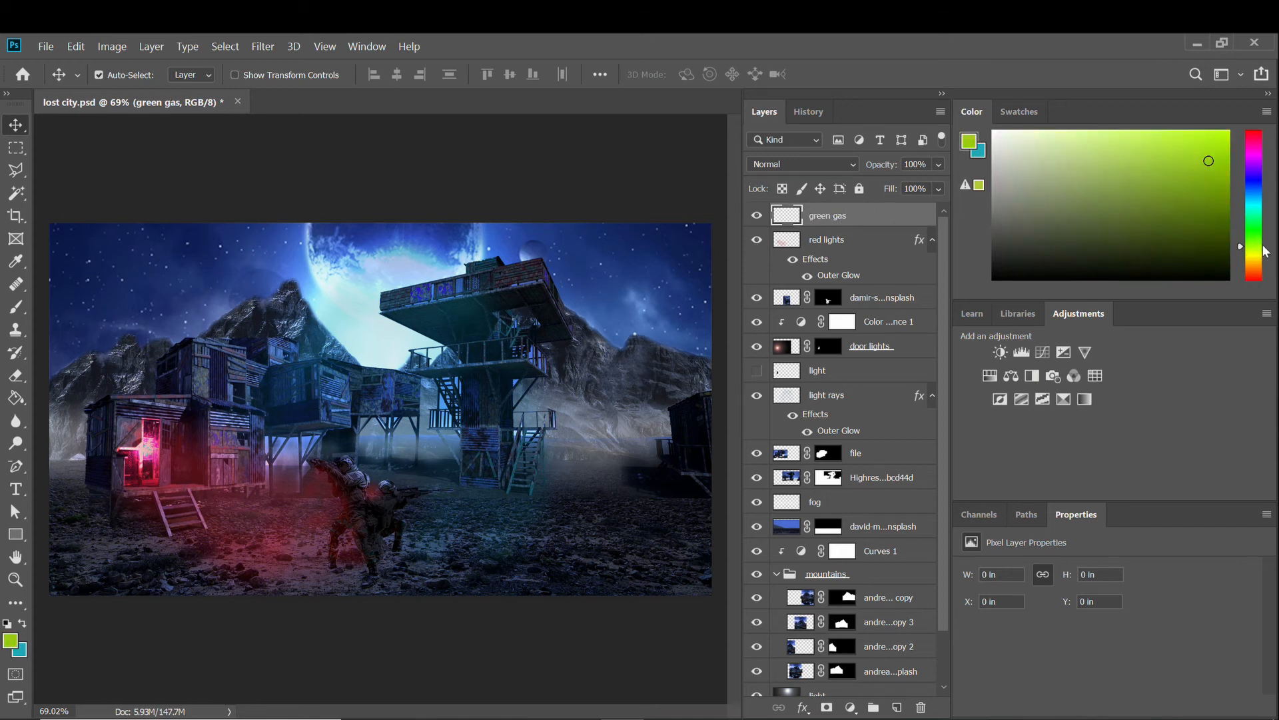
pyautogui.click(1125, 203)
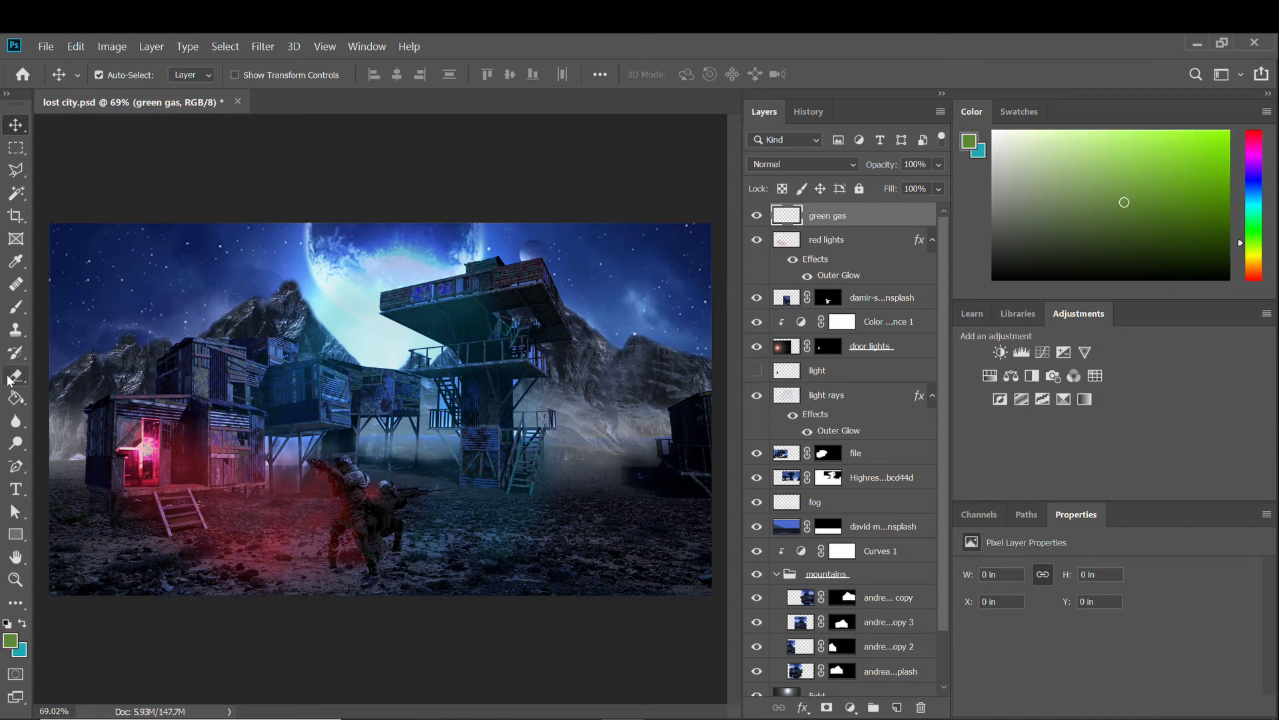
pyautogui.click(15, 307)
pyautogui.rightClick(175, 533)
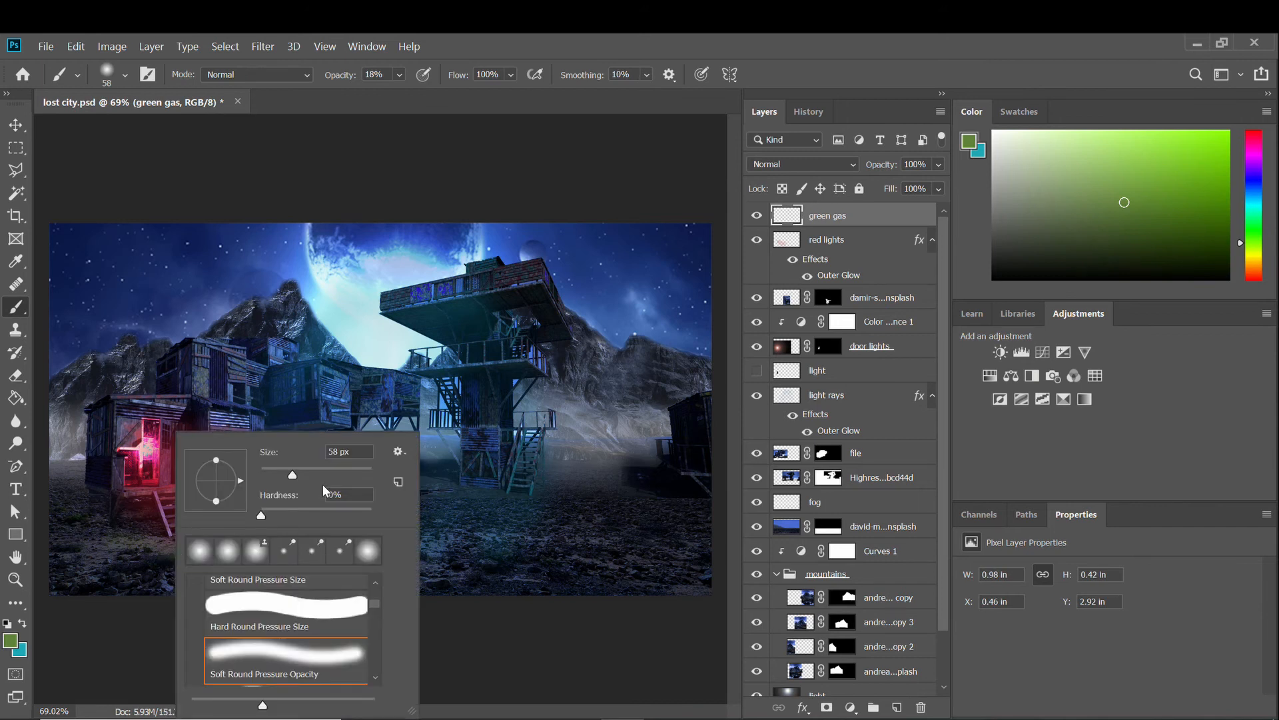
# Paint soft green gas haze across the bottom ground and around the soldiers.
pyautogui.moveTo(76, 545)
pyautogui.mouseDown()
pyautogui.moveTo(138, 572)
pyautogui.moveTo(225, 552)
pyautogui.moveTo(528, 578)
pyautogui.moveTo(671, 572)
pyautogui.moveTo(638, 535)
pyautogui.moveTo(511, 545)
pyautogui.moveTo(474, 581)
pyautogui.moveTo(77, 607)
pyautogui.moveTo(483, 614)
pyautogui.moveTo(409, 605)
pyautogui.moveTo(668, 601)
pyautogui.moveTo(680, 564)
pyautogui.moveTo(631, 526)
pyautogui.moveTo(134, 543)
pyautogui.moveTo(362, 518)
pyautogui.moveTo(707, 515)
pyautogui.moveTo(209, 583)
pyautogui.mouseUp()
pyautogui.moveTo(375, 488)
pyautogui.mouseDown()
pyautogui.moveTo(651, 588)
pyautogui.moveTo(137, 555)
pyautogui.moveTo(50, 533)
pyautogui.moveTo(193, 522)
pyautogui.moveTo(62, 459)
pyautogui.moveTo(399, 451)
pyautogui.moveTo(468, 458)
pyautogui.moveTo(469, 494)
pyautogui.moveTo(567, 463)
pyautogui.moveTo(625, 469)
pyautogui.moveTo(713, 522)
pyautogui.moveTo(653, 457)
pyautogui.moveTo(445, 455)
pyautogui.moveTo(314, 533)
pyautogui.mouseUp()
pyautogui.scroll(5, 363, 494)
pyautogui.scroll(-5, 363, 494)
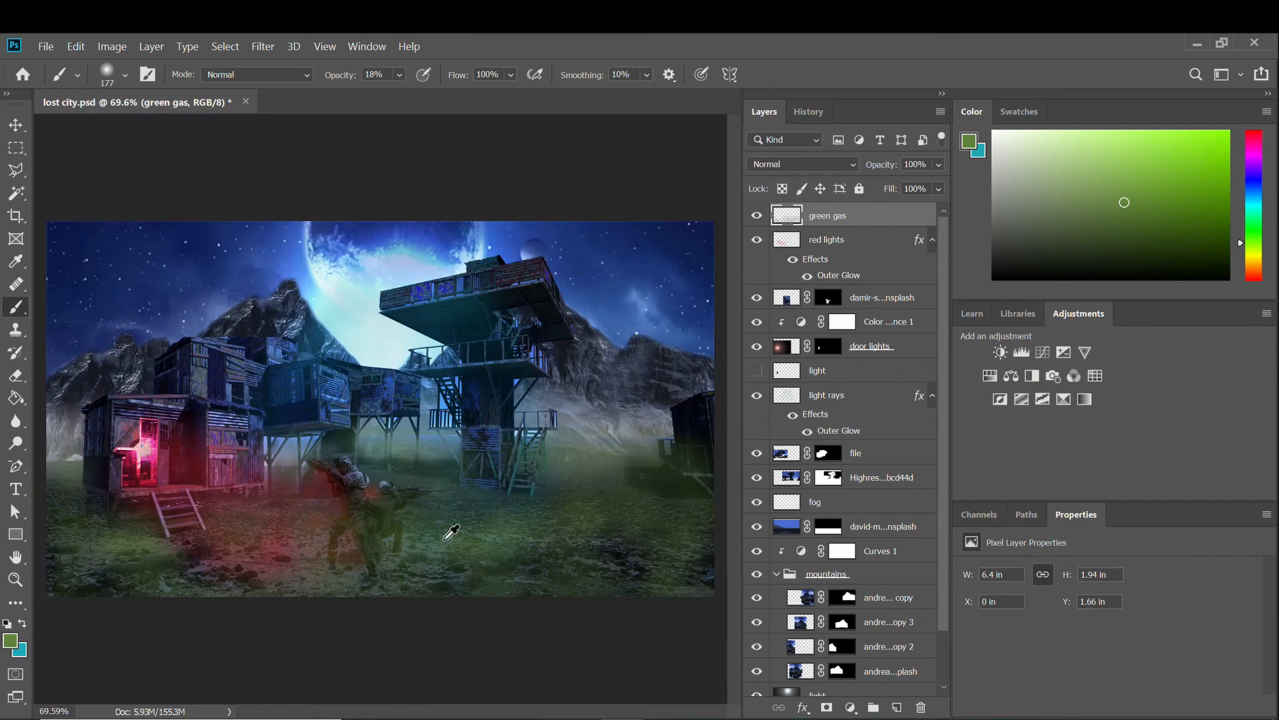
pyautogui.scroll(3, 409, 573)
pyautogui.scroll(-3, 280, 543)
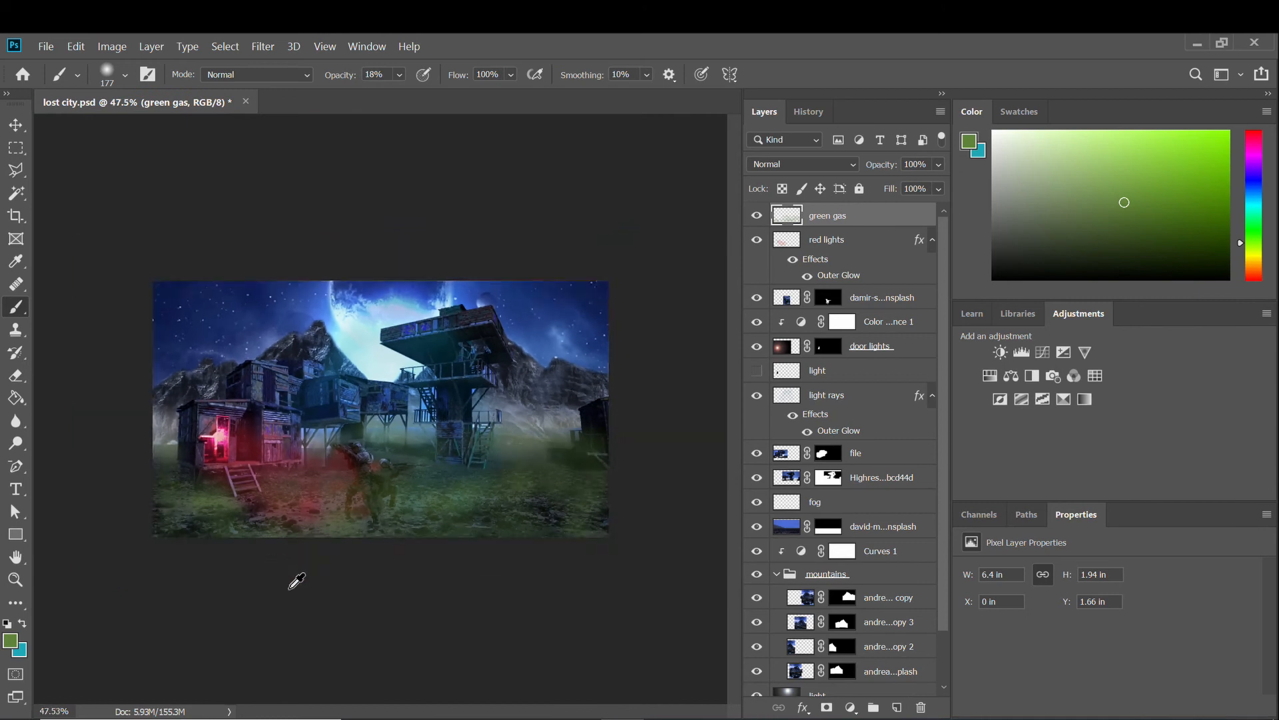
pyautogui.scroll(4, 298, 570)
pyautogui.scroll(-3, 384, 528)
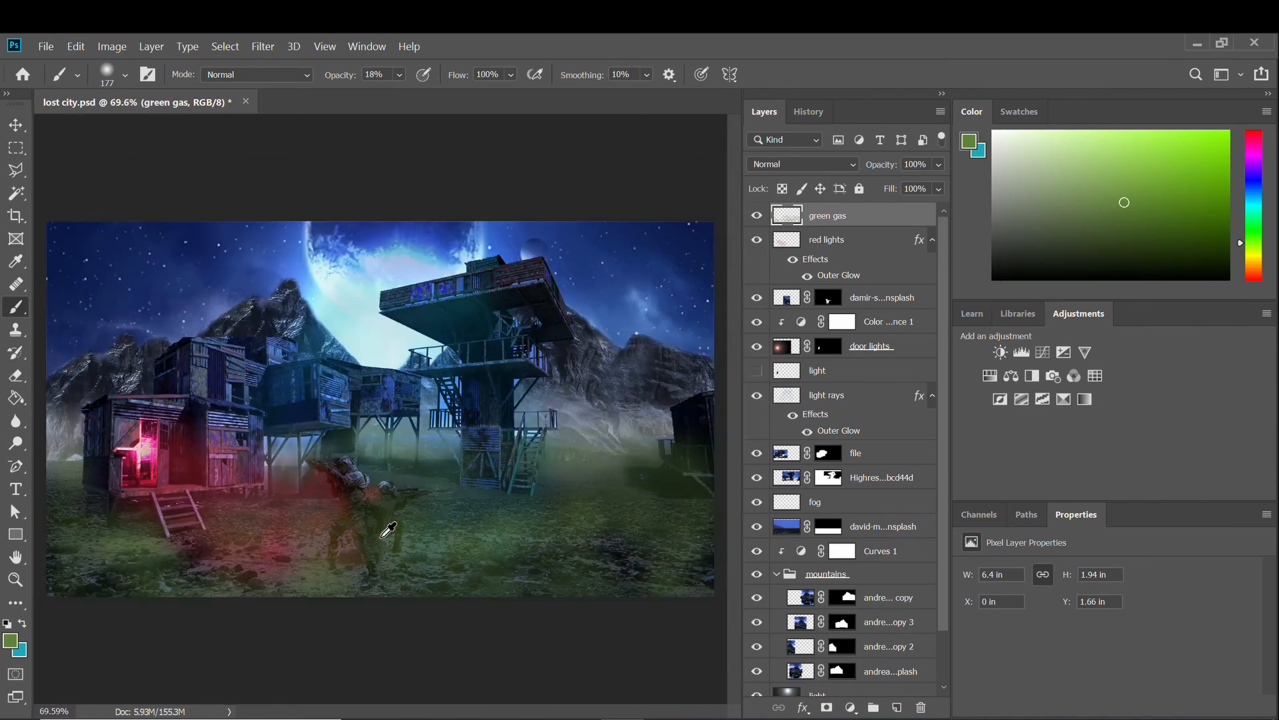
pyautogui.scroll(2, 135, 535)
pyautogui.scroll(-1, 136, 535)
# Pick the Eraser and check its size and hardness for trimming the green gas.
pyautogui.press('e')
pyautogui.rightClick(113, 533)
pyautogui.press('Escape')
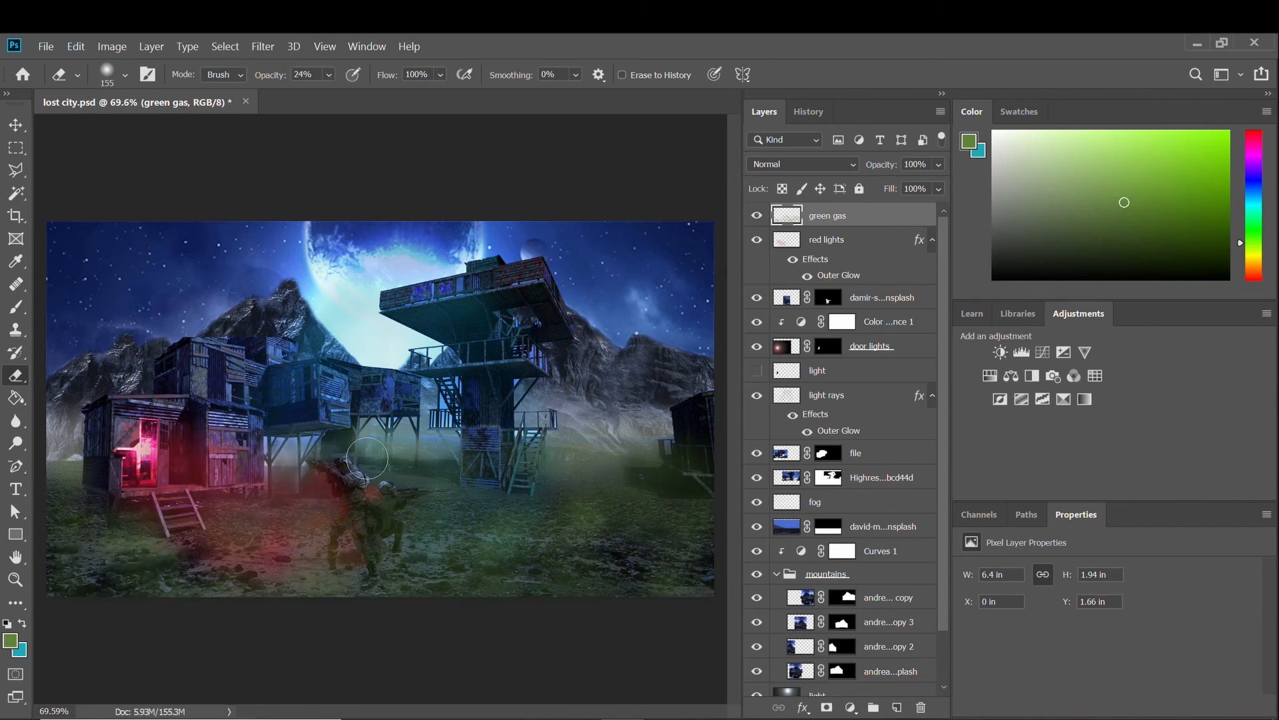
pyautogui.scroll(4, 653, 511)
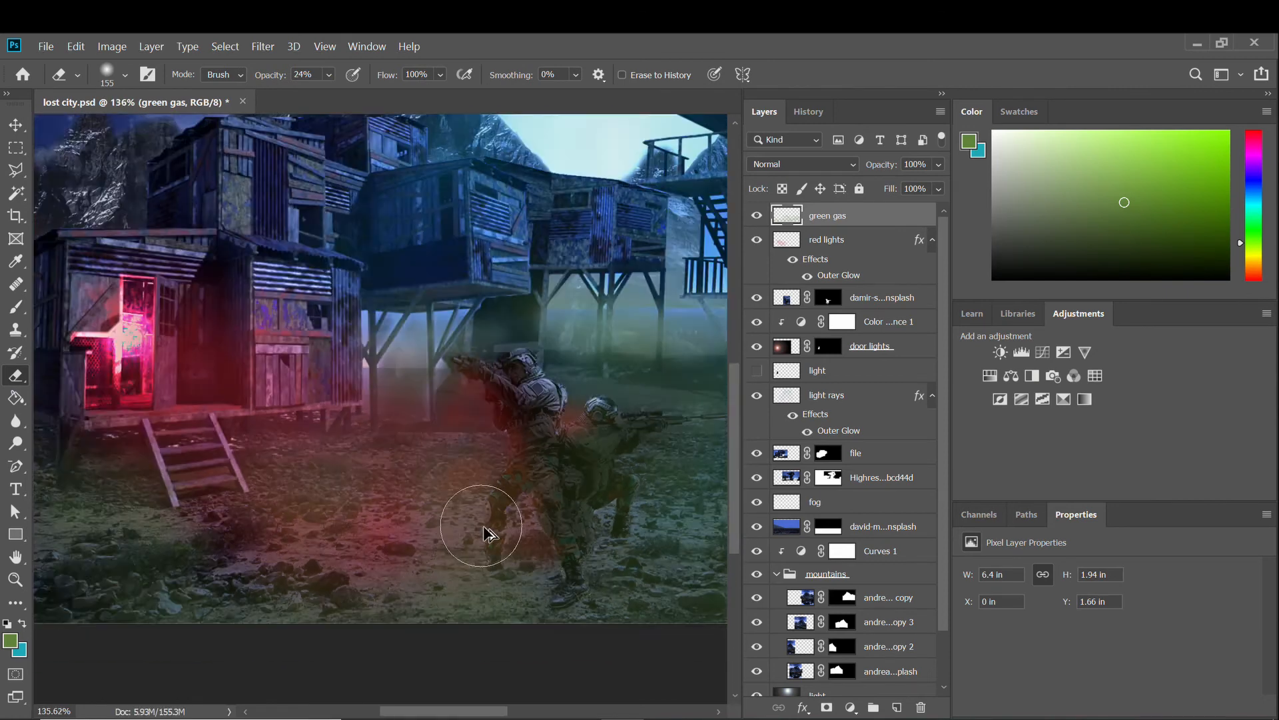
pyautogui.scroll(-3, 549, 534)
pyautogui.scroll(1, 423, 580)
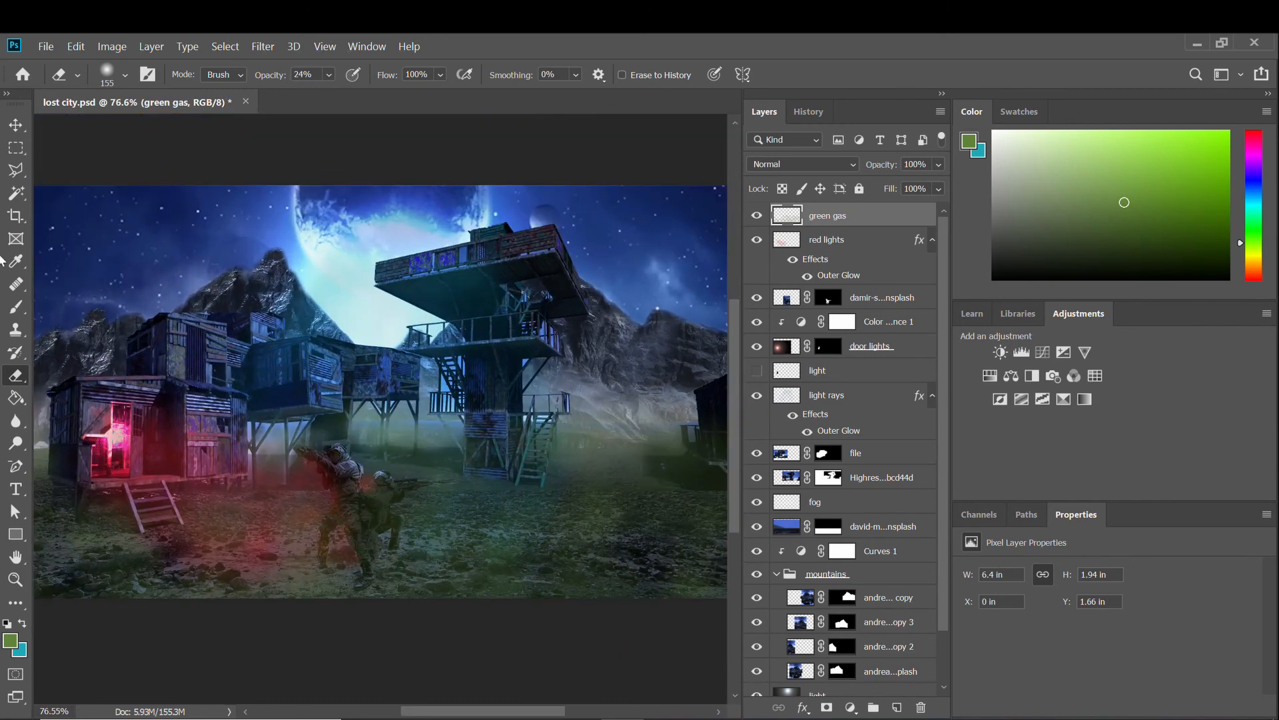
# Return to the Move tool and zoom around the canvas to inspect the ground haze.
pyautogui.press('v')
pyautogui.scroll(3, 373, 555)
pyautogui.scroll(-4, 353, 552)
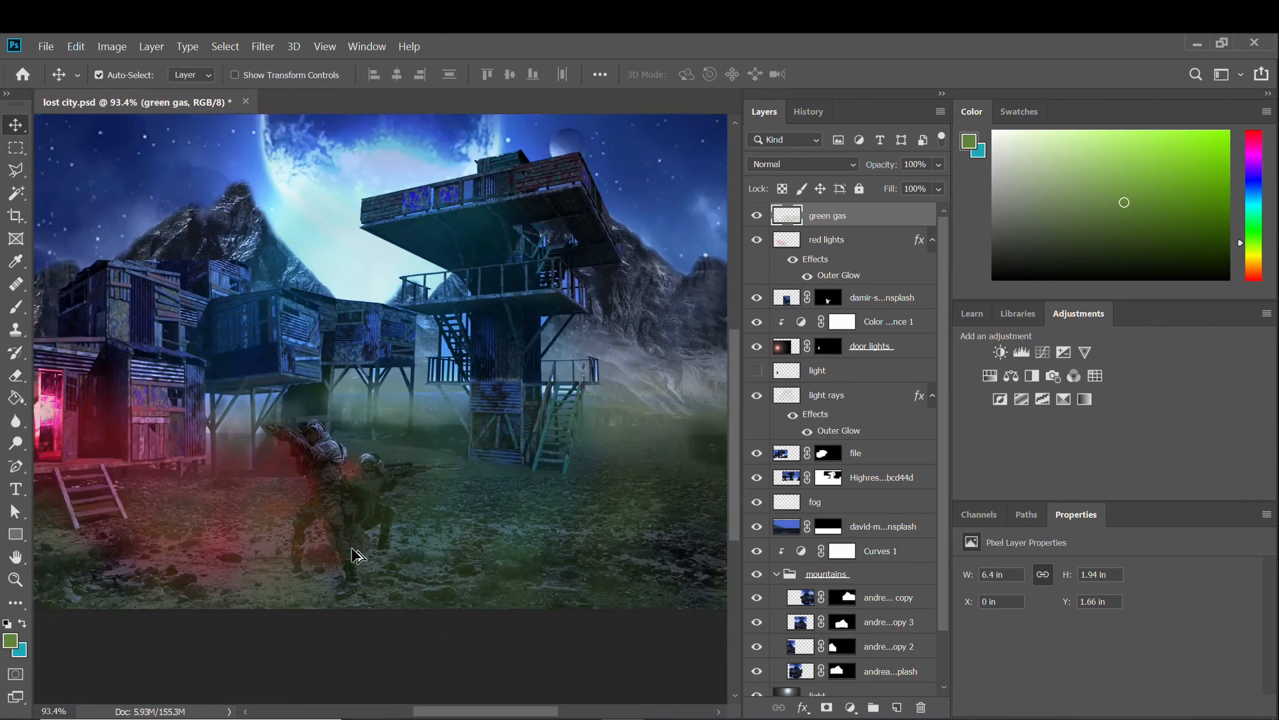
pyautogui.scroll(1, 350, 553)
pyautogui.scroll(-1, 350, 555)
pyautogui.scroll(3, 350, 555)
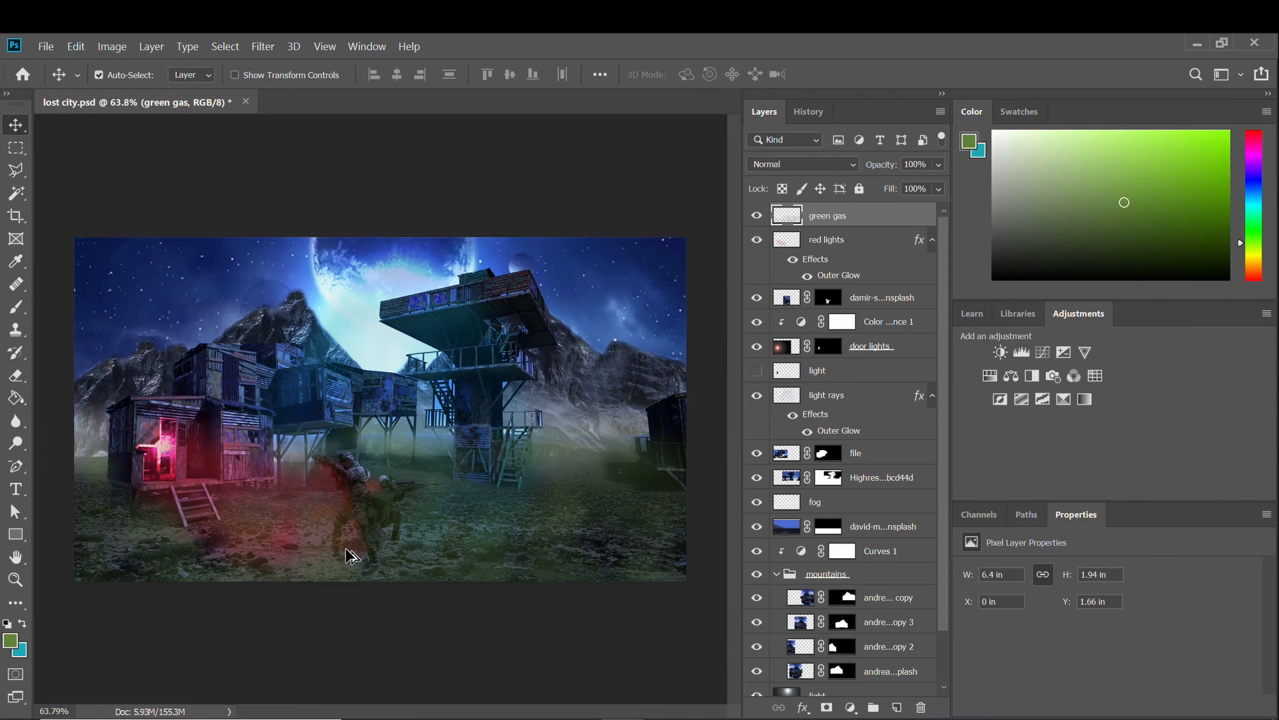
pyautogui.scroll(-5, 347, 548)
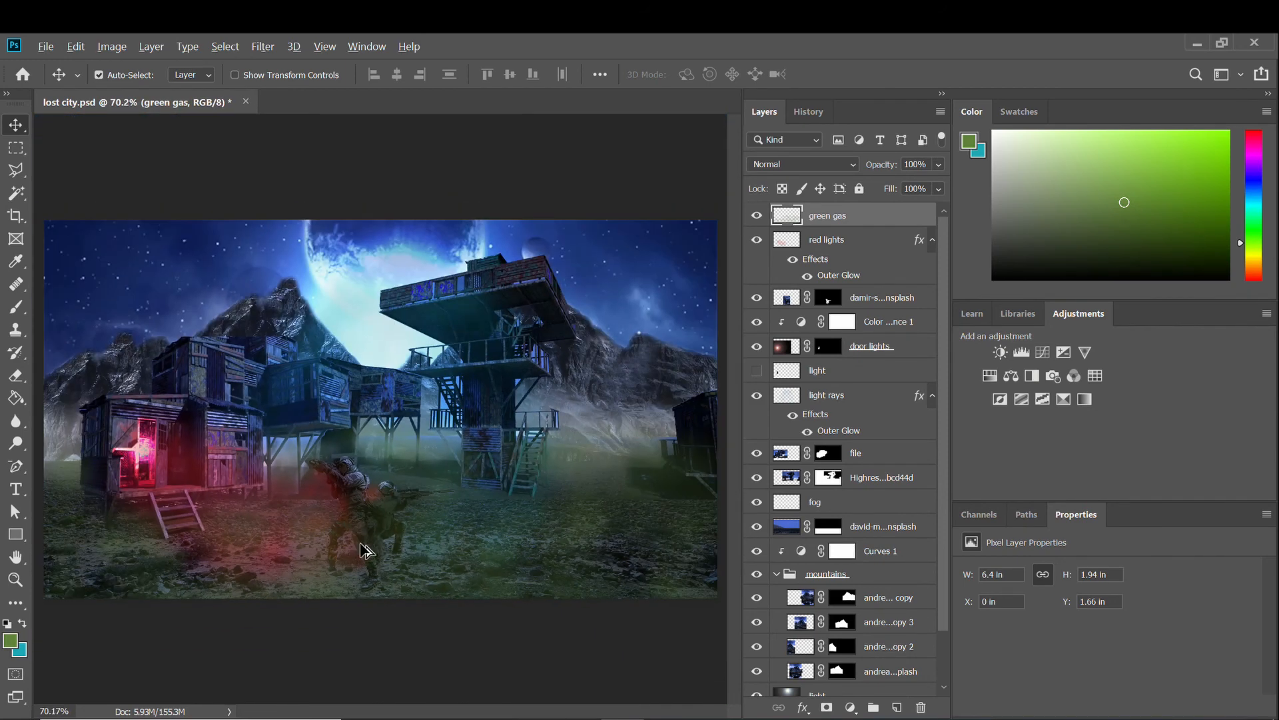
pyautogui.scroll(1, 366, 550)
pyautogui.scroll(-2, 366, 552)
pyautogui.scroll(1, 365, 553)
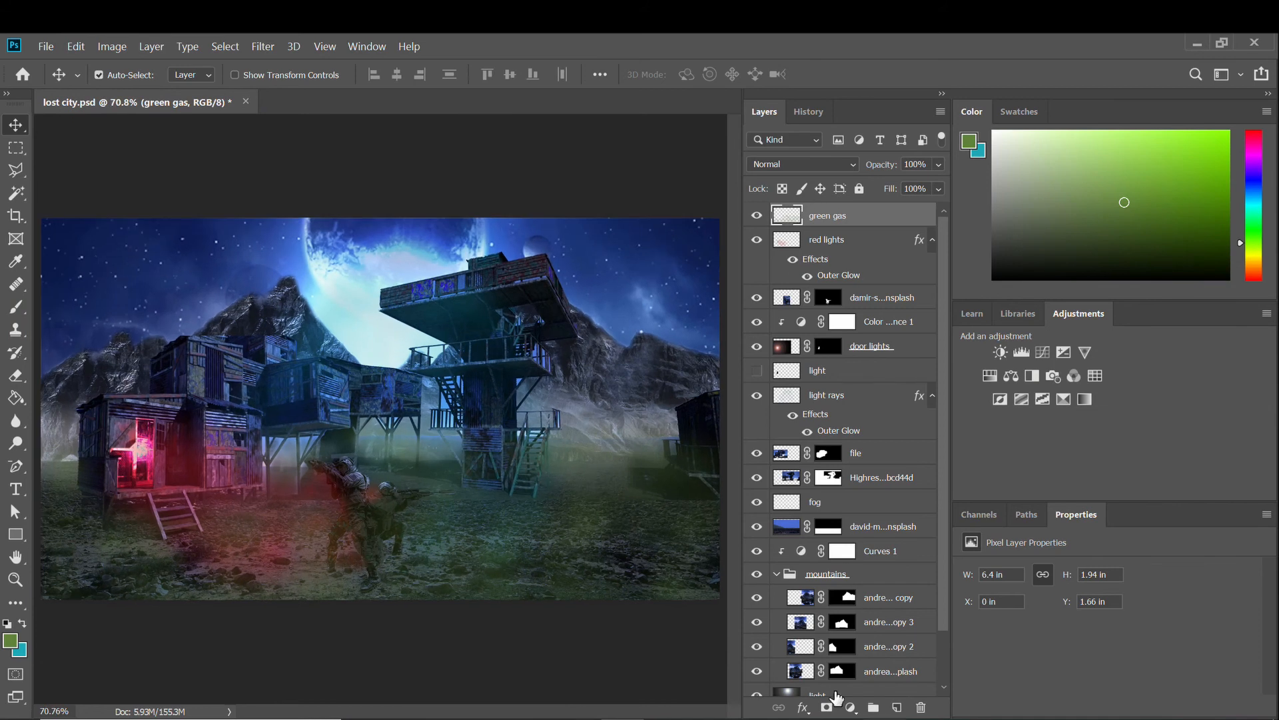
# Add a Photo Filter adjustment layer, comparing the Underwater and Cooling Filter (LBB) presets.
pyautogui.click(851, 706)
pyautogui.click(873, 575)
pyautogui.click(1064, 572)
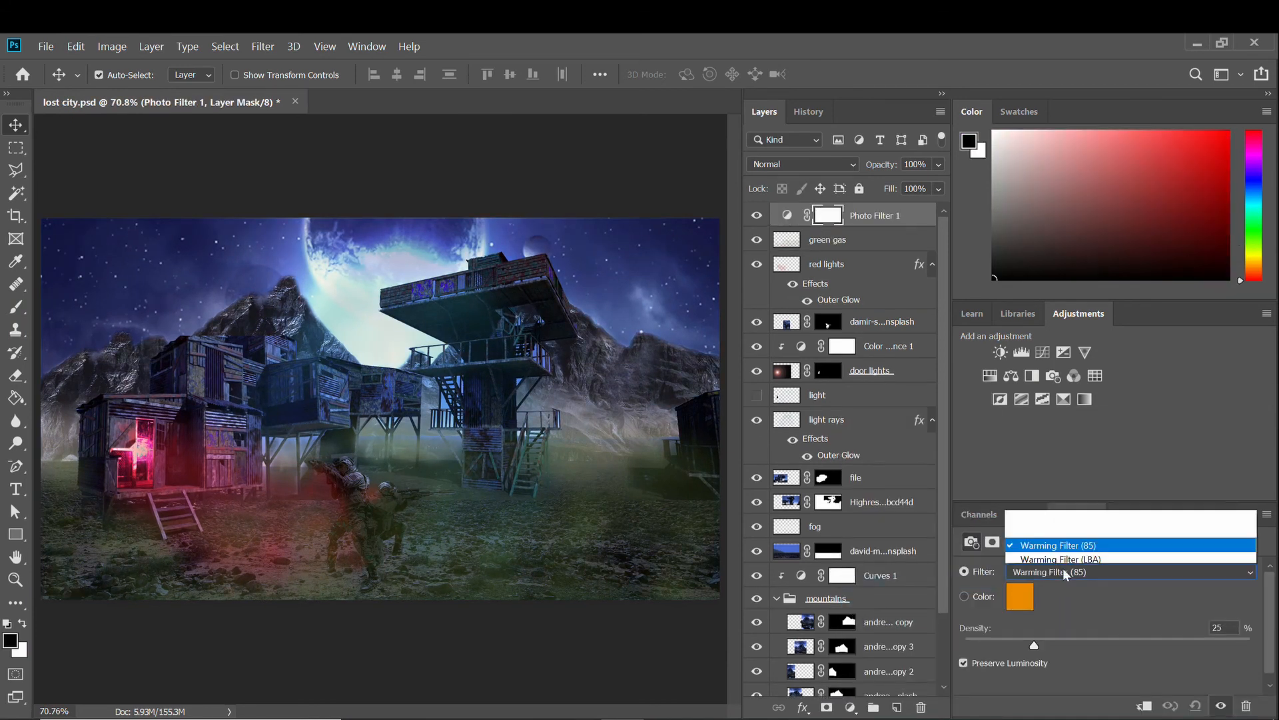
pyautogui.click(1069, 570)
pyautogui.click(1069, 573)
pyautogui.click(1053, 360)
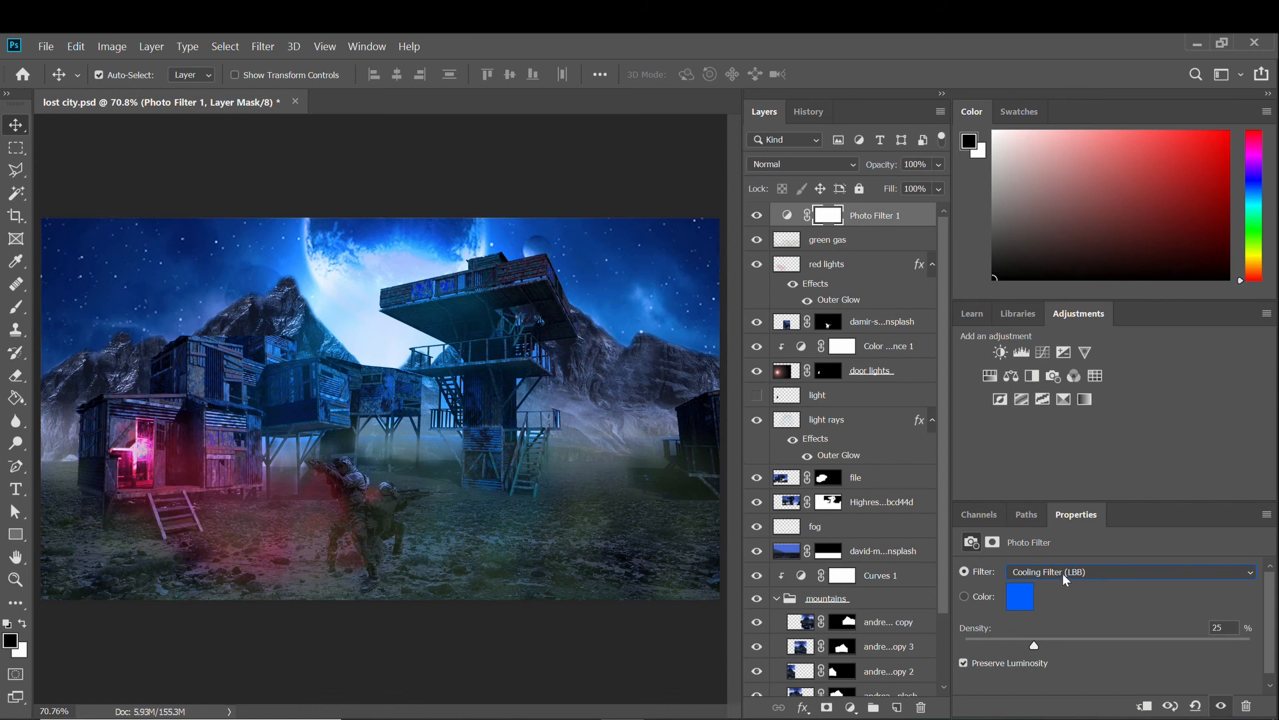
# Settle on Cooling Filter (82) at 25% density, then group all non-Background layers into Group 1.
pyautogui.click(1064, 572)
pyautogui.click(1067, 556)
pyautogui.click(1066, 572)
pyautogui.click(1067, 358)
pyautogui.click(1071, 570)
pyautogui.click(1053, 374)
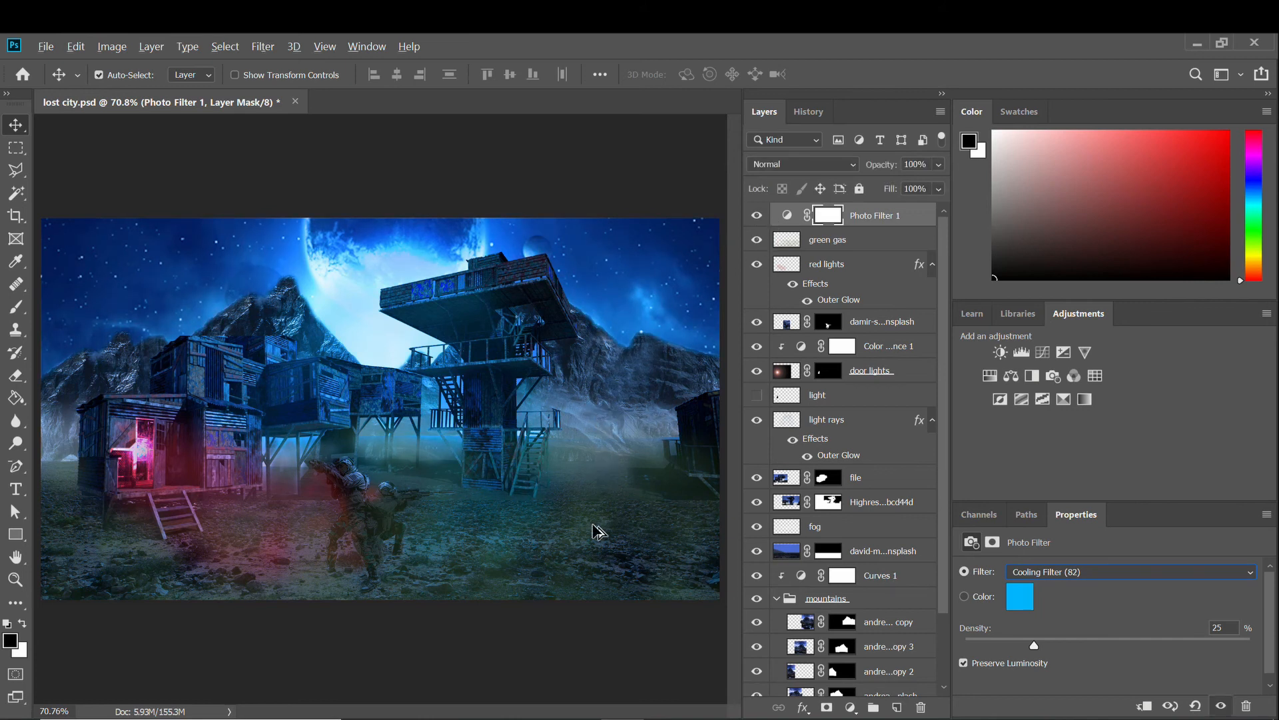
pyautogui.hotkey('ctrl', 'alt', 'a')
pyautogui.hotkey('ctrl', 'g')
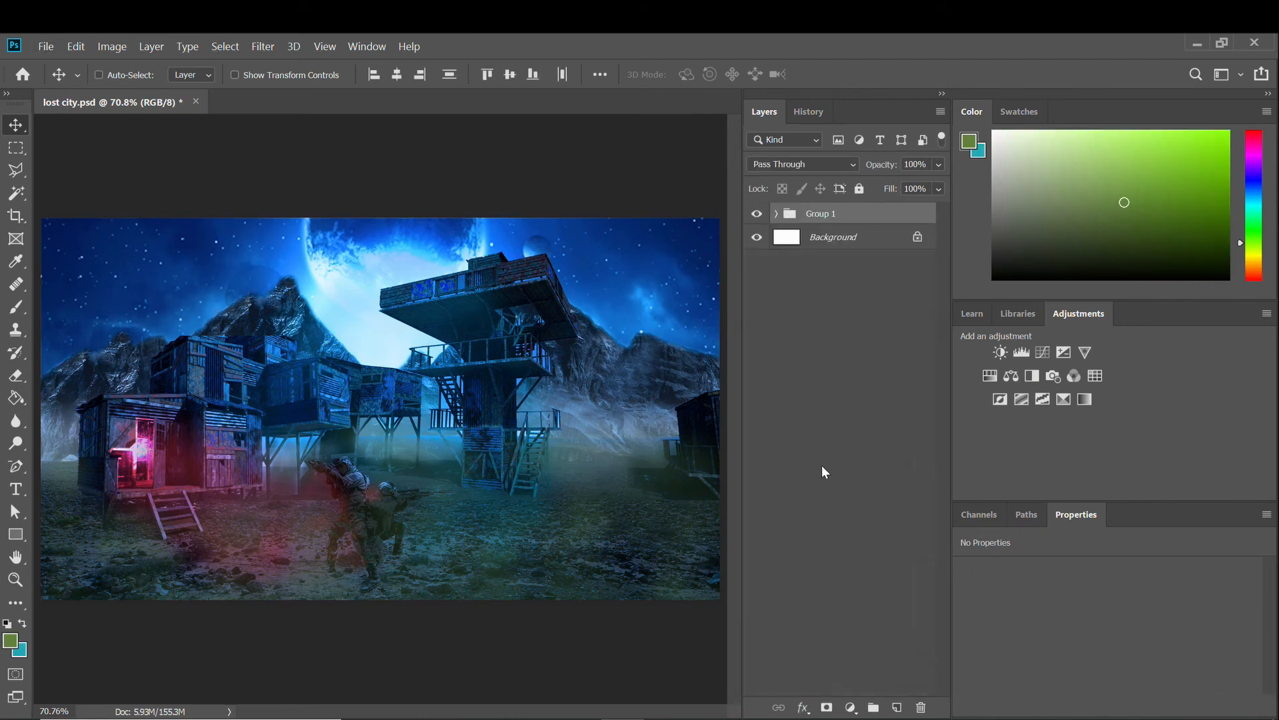
# Stamp a merged copy of the visible scene onto a new Layer 1 and hide Group 1.
pyautogui.click(897, 707)
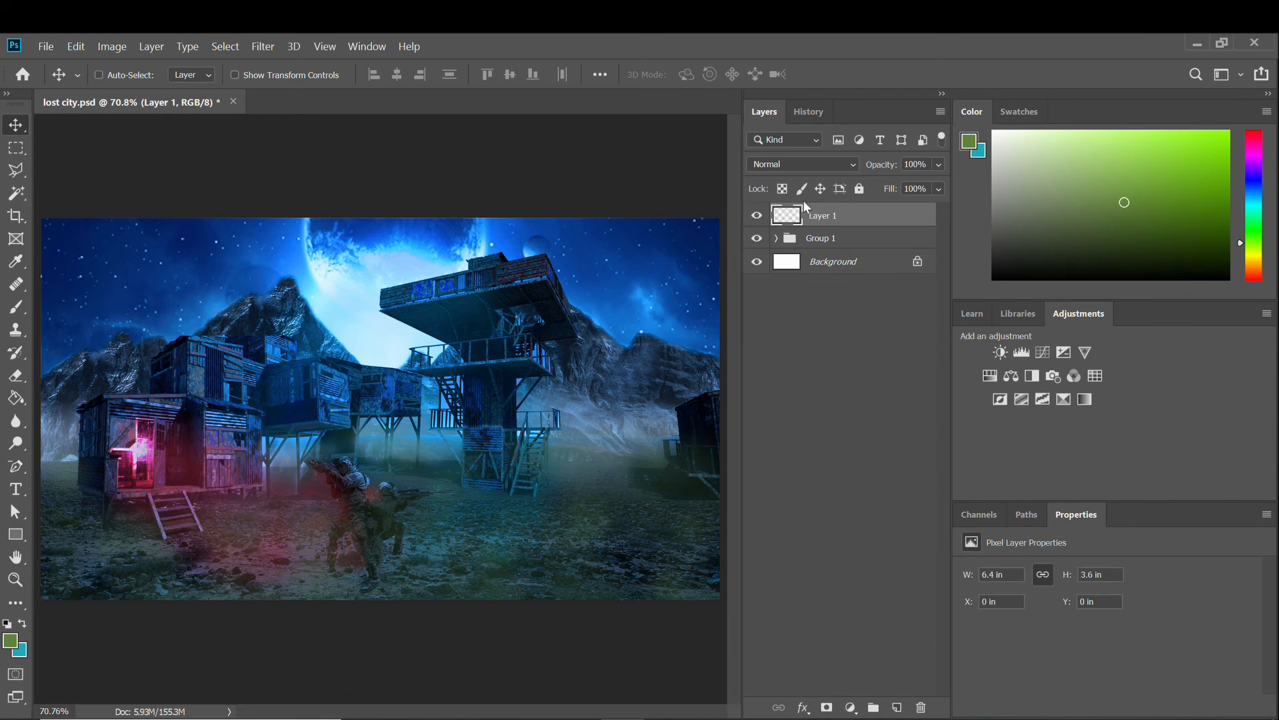
pyautogui.hotkey('ctrl', 'alt', 'shift', 'e')
pyautogui.click(757, 238)
pyautogui.scroll(-2, 460, 429)
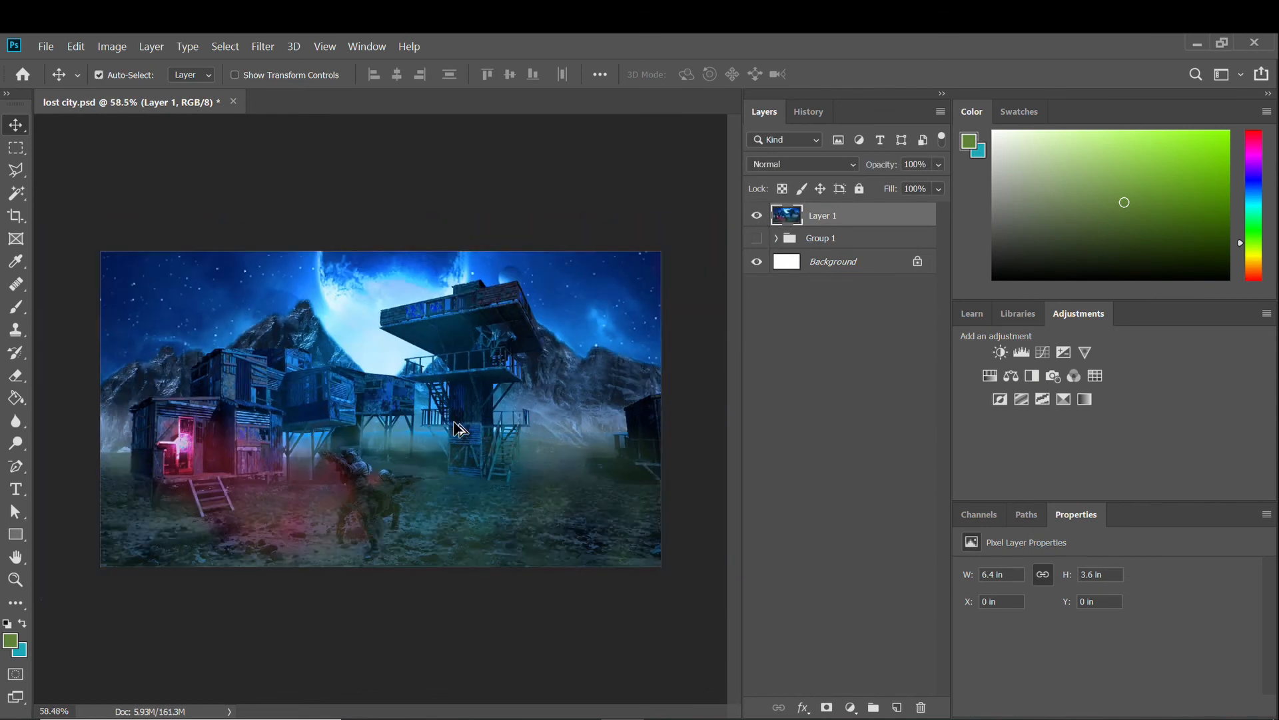
pyautogui.scroll(2, 460, 429)
# In Camera Raw, cool Temperature to -13, leaving Exposure at 0.00.
pyautogui.click(264, 46)
pyautogui.press('Escape')
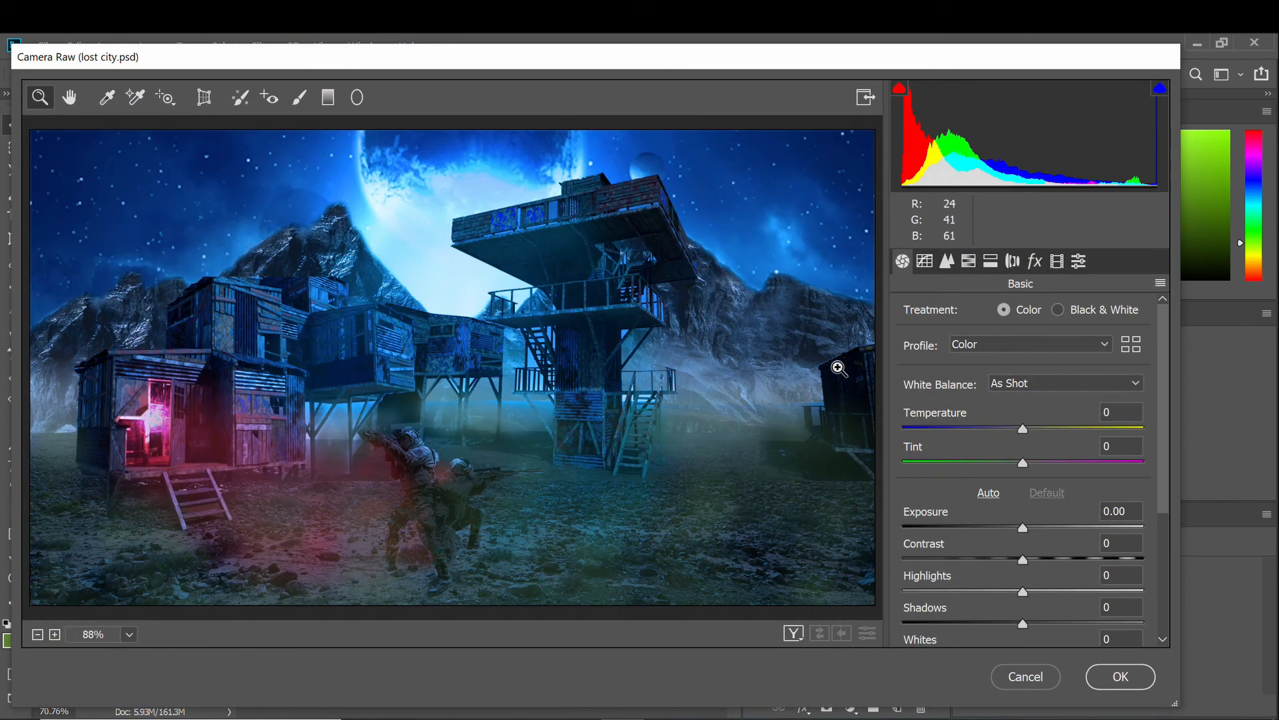
pyautogui.click(1023, 428)
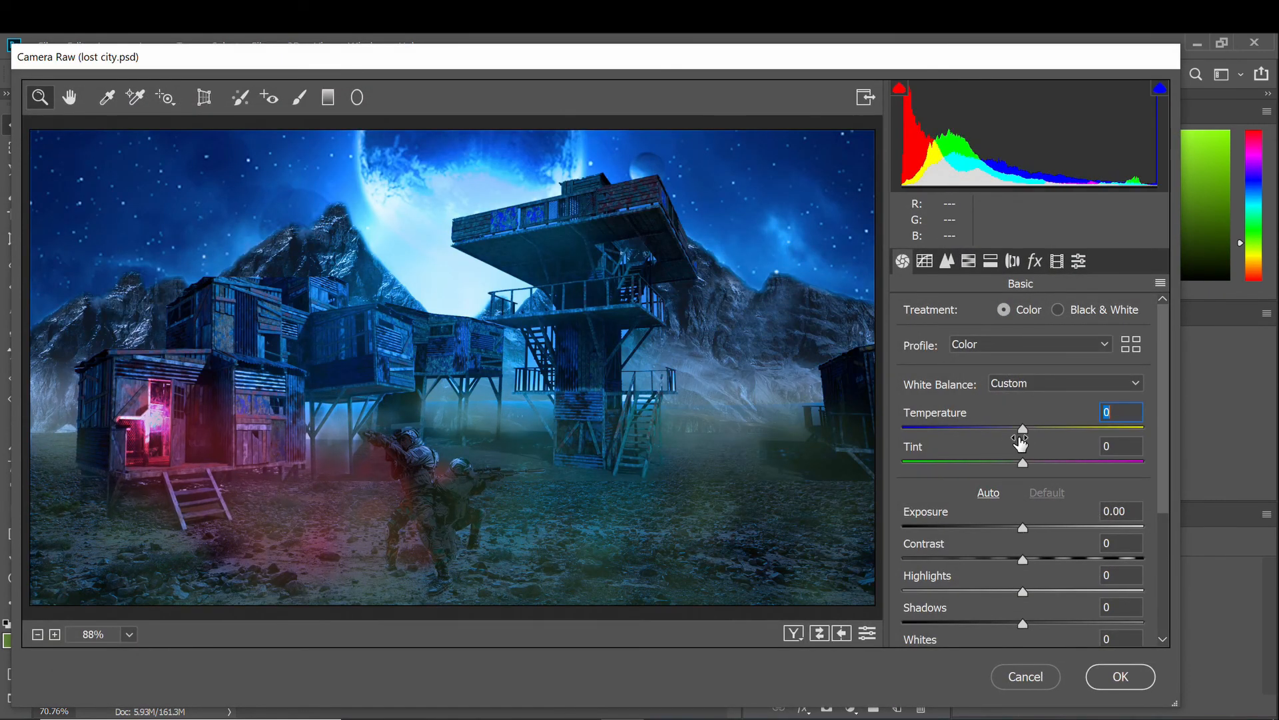
pyautogui.moveTo(1020, 440); pyautogui.dragTo(1008, 432)
pyautogui.moveTo(1029, 530)
pyautogui.mouseDown()
pyautogui.moveTo(1085, 526)
pyautogui.moveTo(1009, 531)
pyautogui.mouseUp()
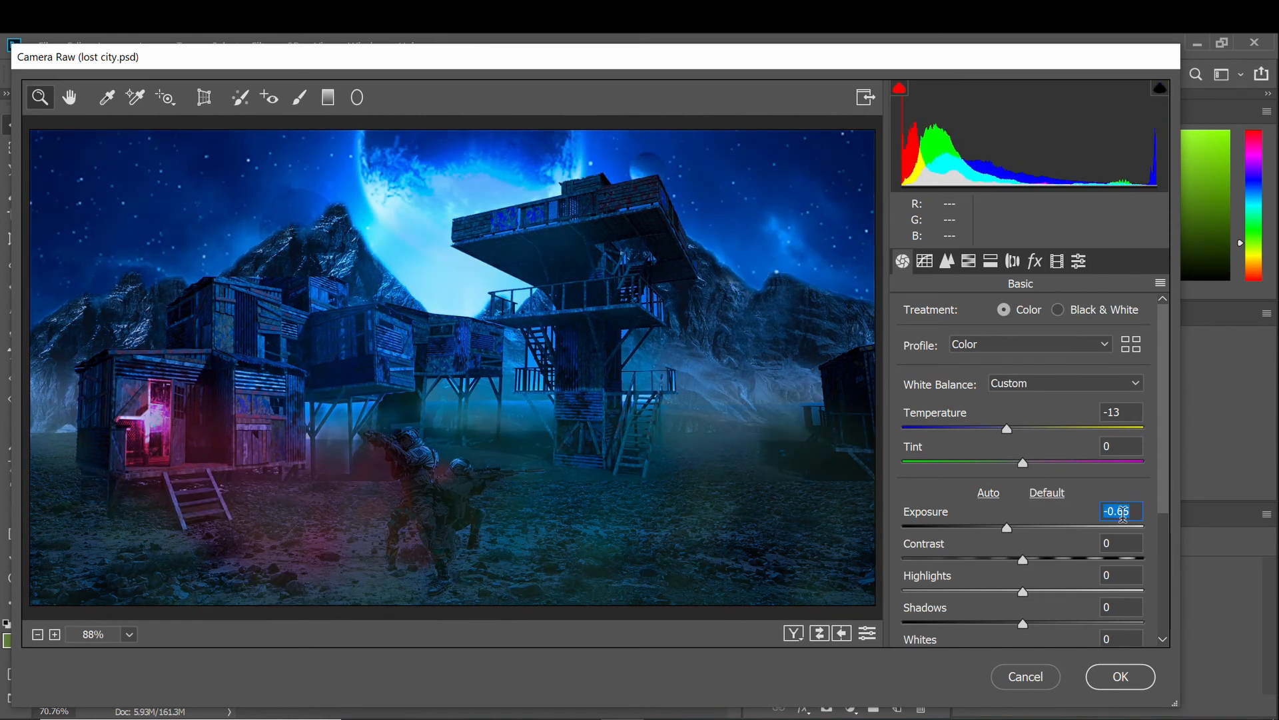
pyautogui.doubleClick(1006, 528)
# Set Contrast +20, deepen shadows, Whites +52, add clarity, Vibrance +33, Saturation +29, and apply.
pyautogui.scroll(-1, 1007, 526)
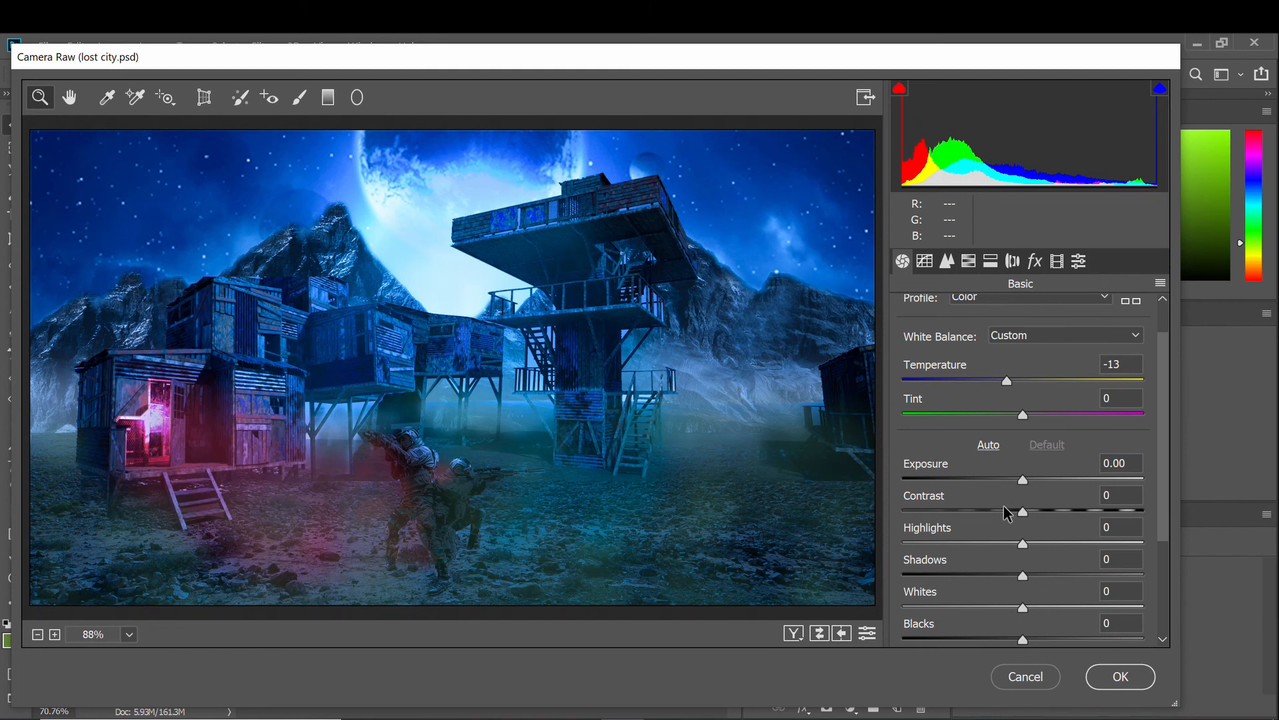
pyautogui.scroll(-1, 1004, 505)
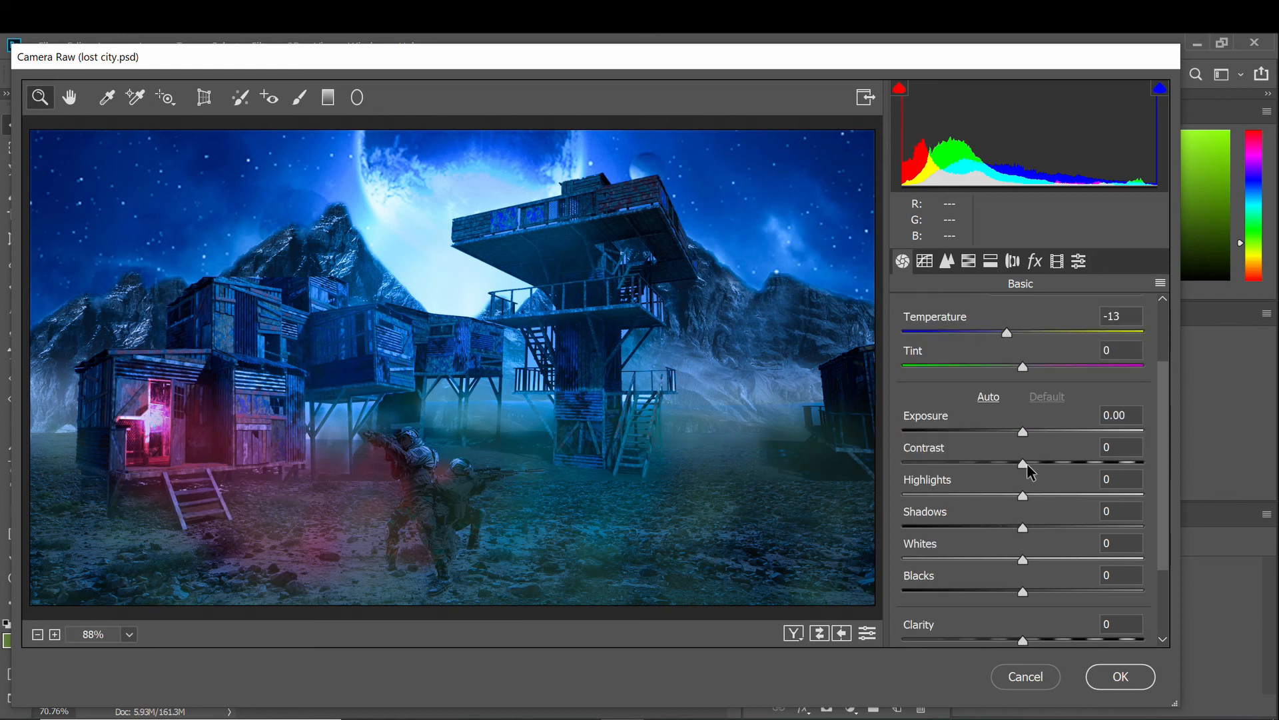
pyautogui.moveTo(1027, 463)
pyautogui.mouseDown()
pyautogui.moveTo(1002, 464)
pyautogui.moveTo(1051, 470)
pyautogui.mouseUp()
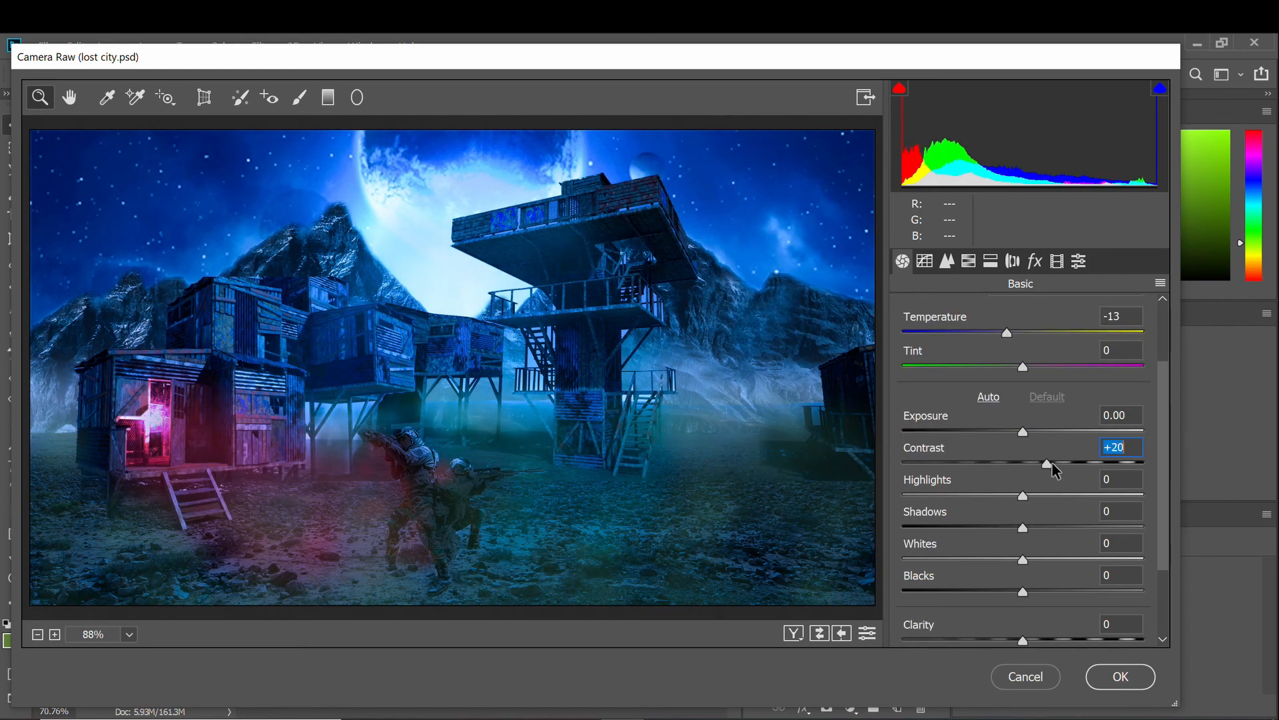
pyautogui.scroll(-2, 1049, 462)
pyautogui.moveTo(1017, 430); pyautogui.dragTo(1022, 480)
pyautogui.scroll(-1, 1018, 482)
pyautogui.moveTo(1023, 528)
pyautogui.mouseDown()
pyautogui.moveTo(1046, 528)
pyautogui.moveTo(1035, 527)
pyautogui.mouseUp()
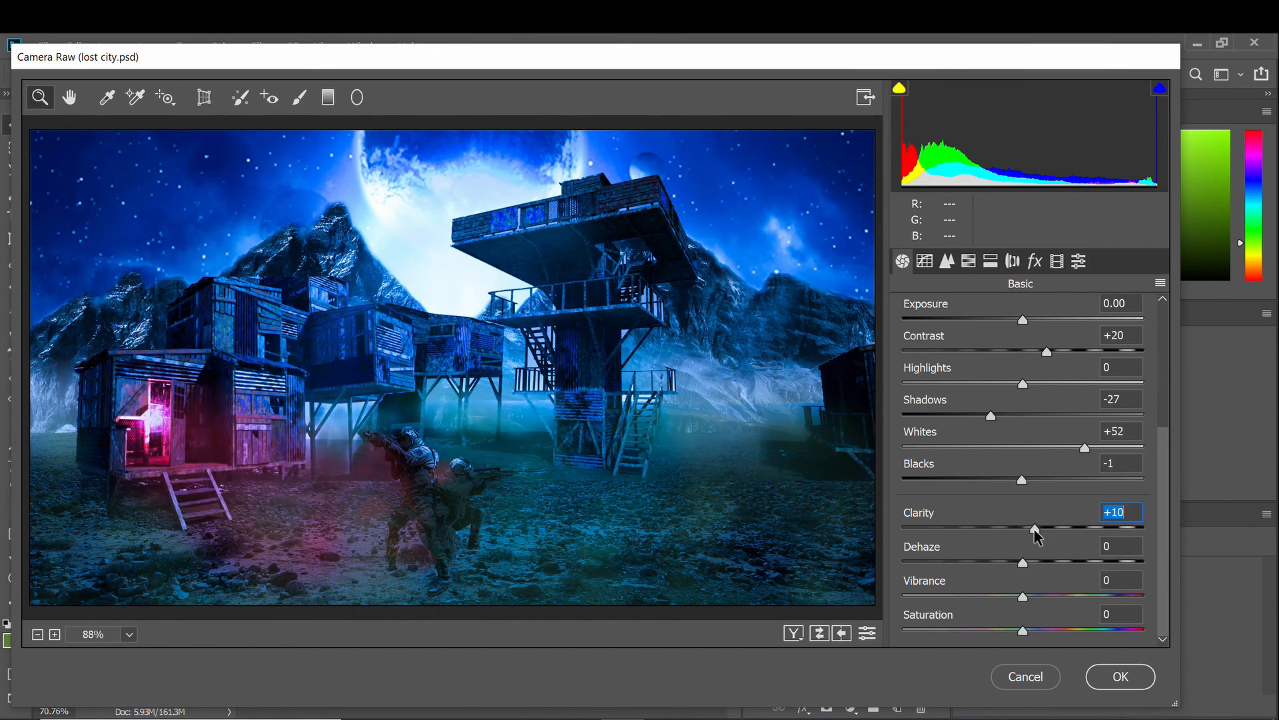
pyautogui.moveTo(1035, 591); pyautogui.dragTo(1060, 640)
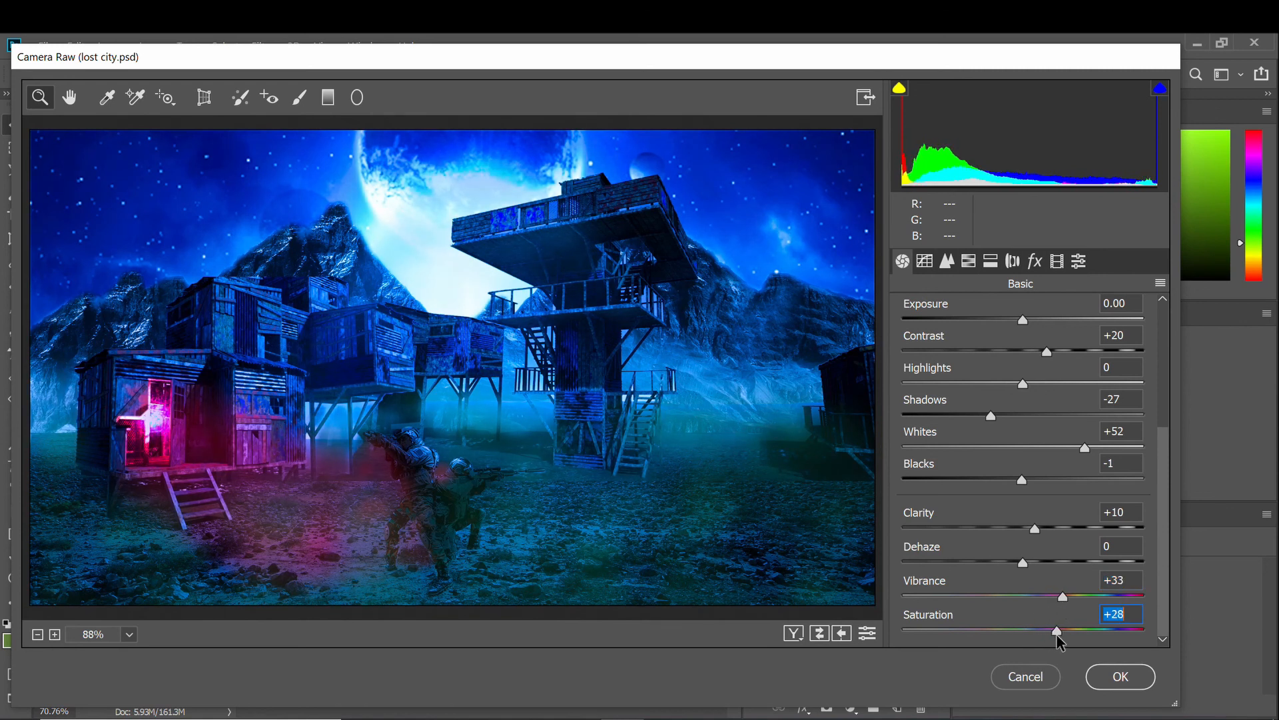
pyautogui.press('Return')
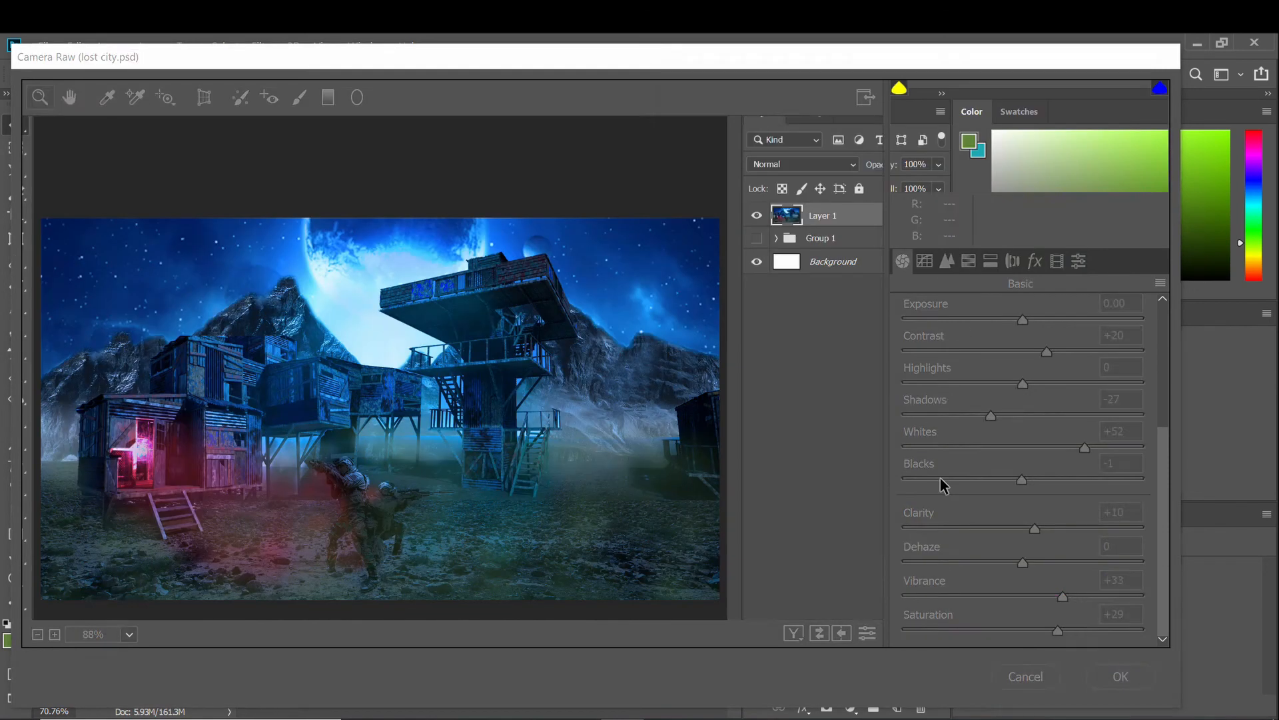
# Paint soft black at 18% opacity over the ground around and right of the soldiers.
pyautogui.scroll(5, 363, 566)
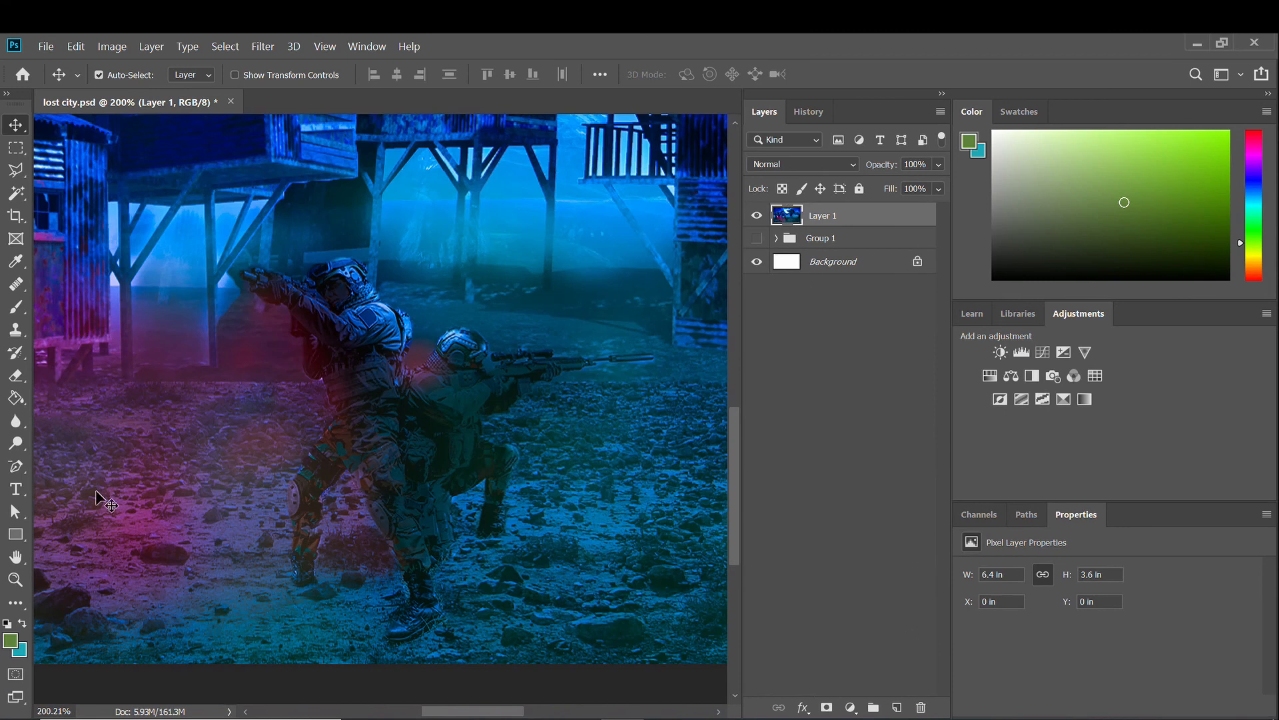
pyautogui.click(16, 307)
pyautogui.press('d')
pyautogui.rightClick(333, 559)
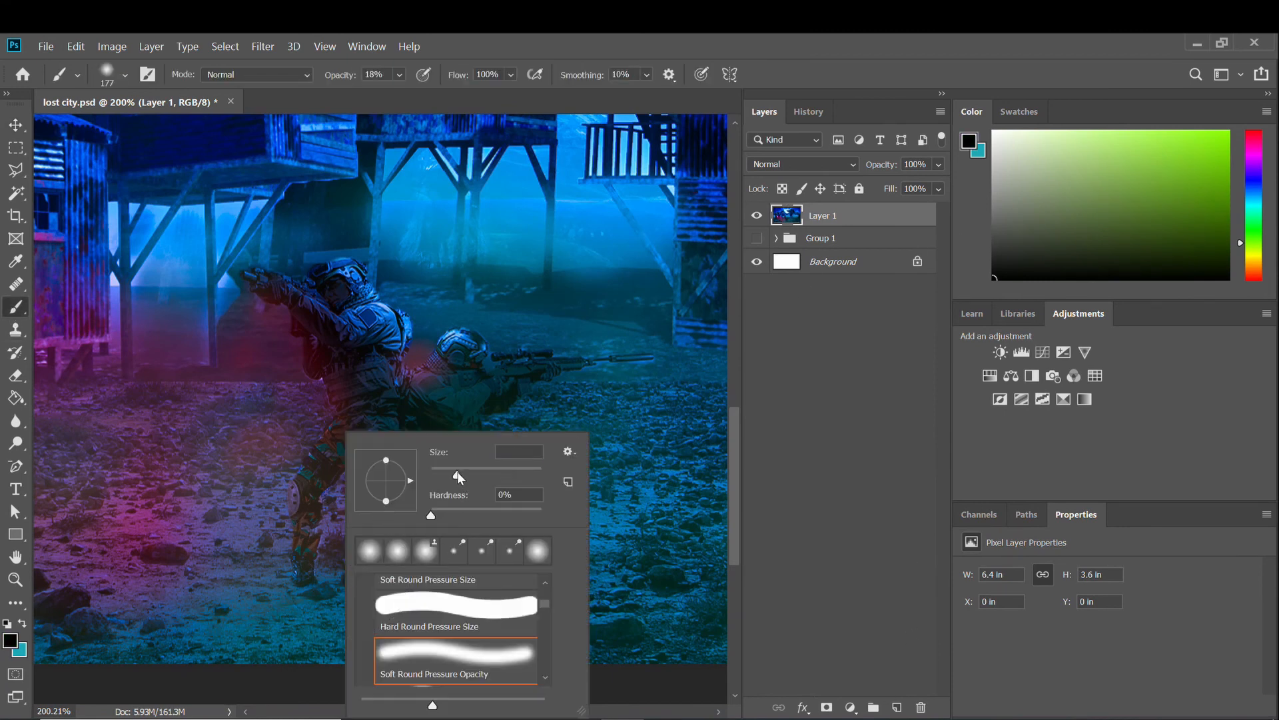
pyautogui.press('Escape')
pyautogui.moveTo(314, 582)
pyautogui.mouseDown()
pyautogui.moveTo(386, 606)
pyautogui.moveTo(369, 560)
pyautogui.moveTo(347, 572)
pyautogui.moveTo(448, 539)
pyautogui.moveTo(464, 550)
pyautogui.moveTo(448, 557)
pyautogui.moveTo(482, 602)
pyautogui.moveTo(326, 657)
pyautogui.moveTo(372, 613)
pyautogui.moveTo(284, 641)
pyautogui.moveTo(408, 611)
pyautogui.mouseUp()
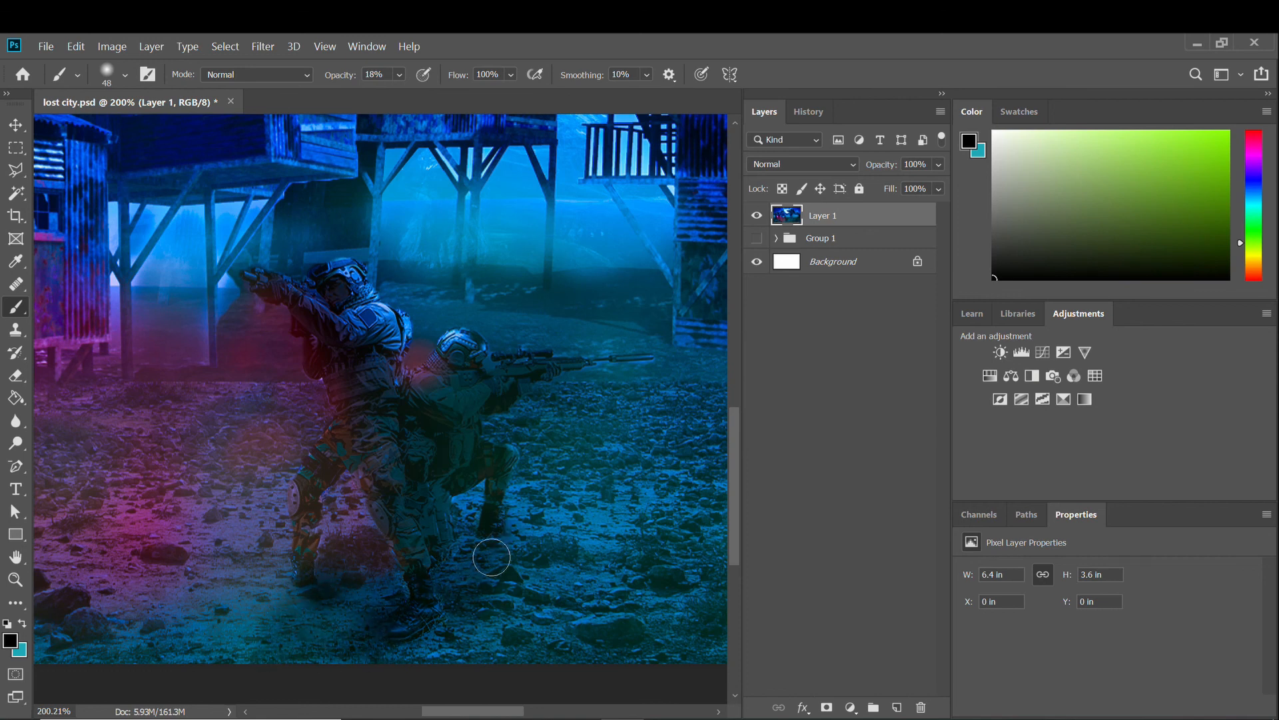
pyautogui.moveTo(492, 557)
pyautogui.mouseDown()
pyautogui.moveTo(472, 590)
pyautogui.moveTo(467, 563)
pyautogui.moveTo(606, 581)
pyautogui.moveTo(575, 593)
pyautogui.moveTo(578, 572)
pyautogui.moveTo(546, 606)
pyautogui.moveTo(317, 653)
pyautogui.mouseUp()
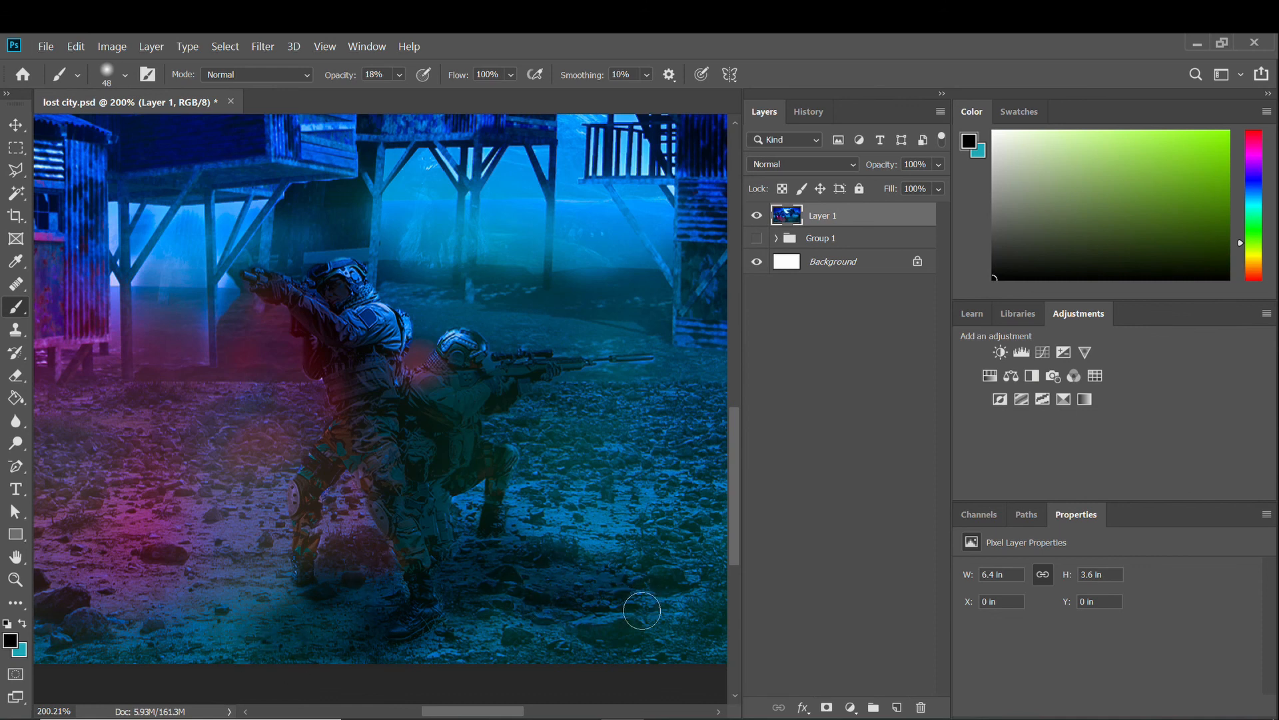
# Zoom around to review the darkened ground, then save lost city.psd.
pyautogui.scroll(-5, 641, 610)
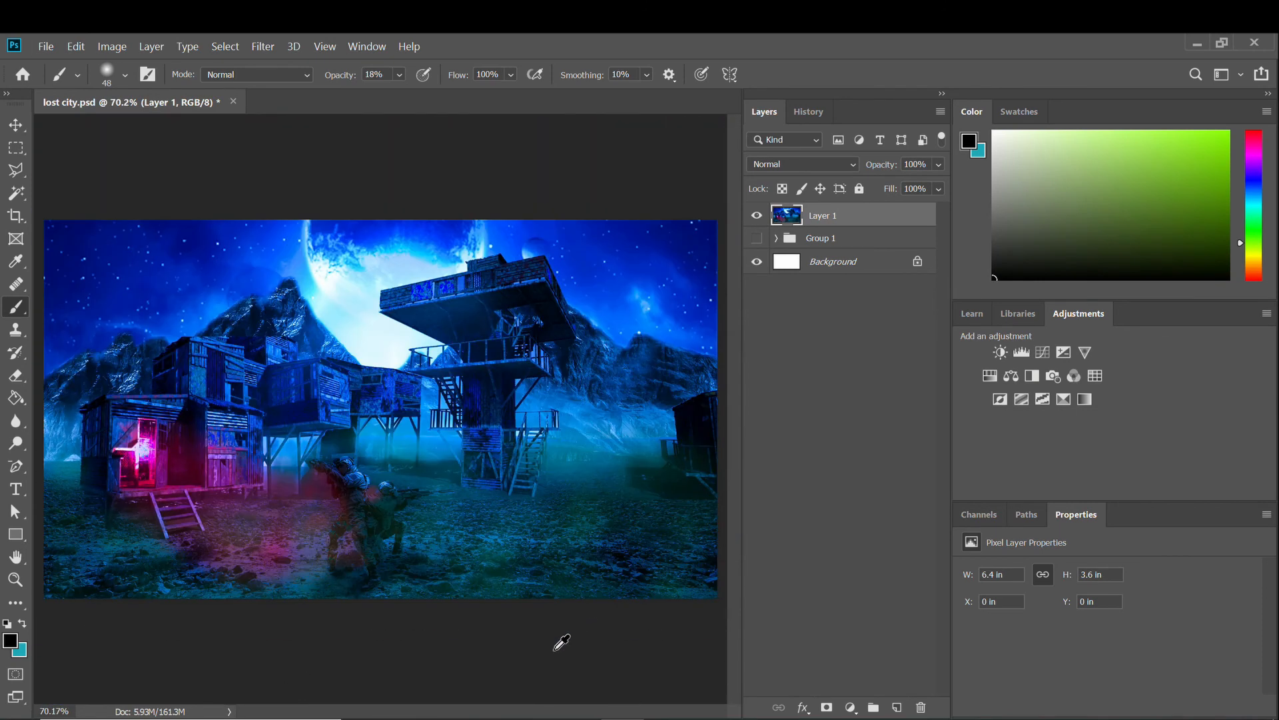
pyautogui.scroll(4, 328, 622)
pyautogui.scroll(-4, 326, 603)
pyautogui.scroll(2, 280, 600)
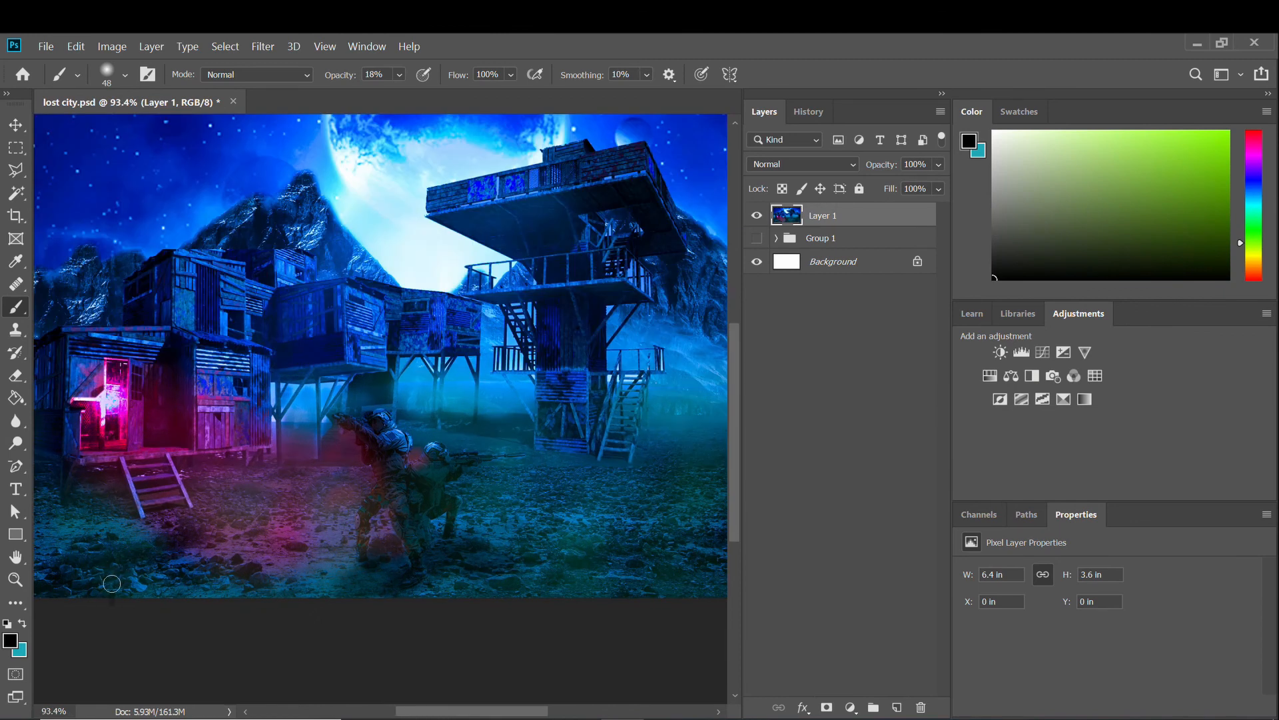
pyautogui.scroll(3, 111, 583)
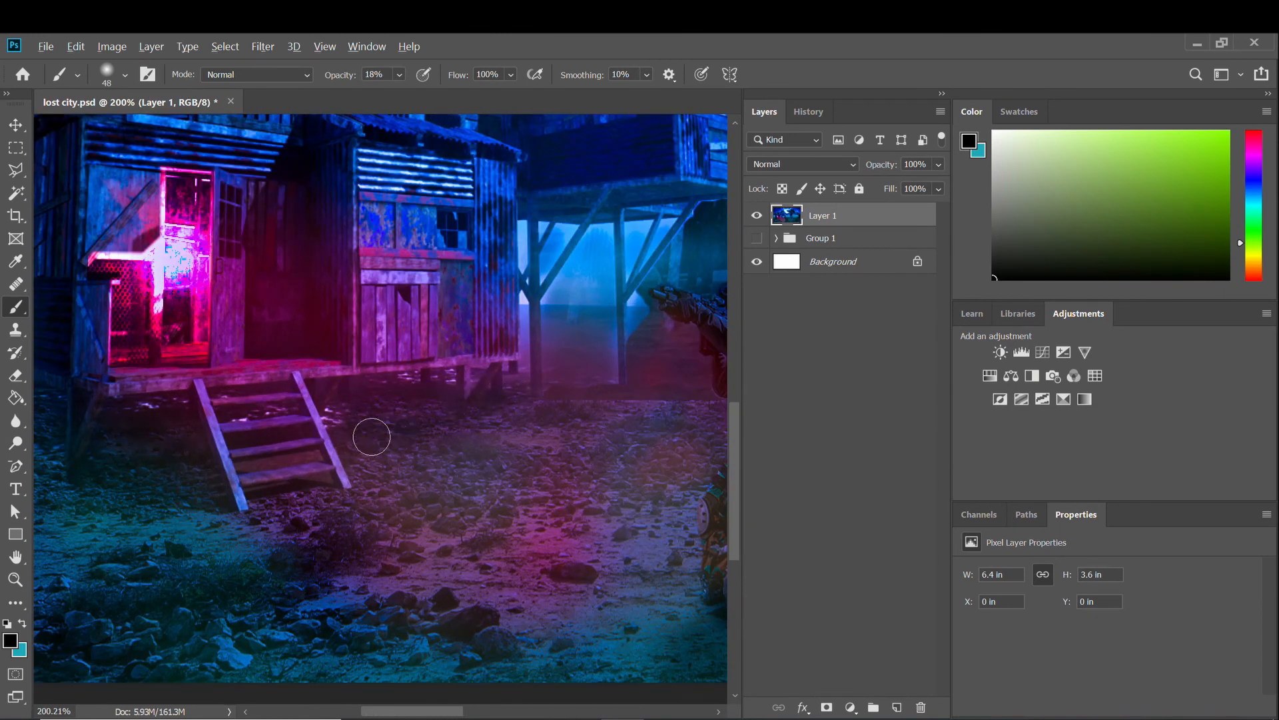
pyautogui.scroll(-1, 464, 438)
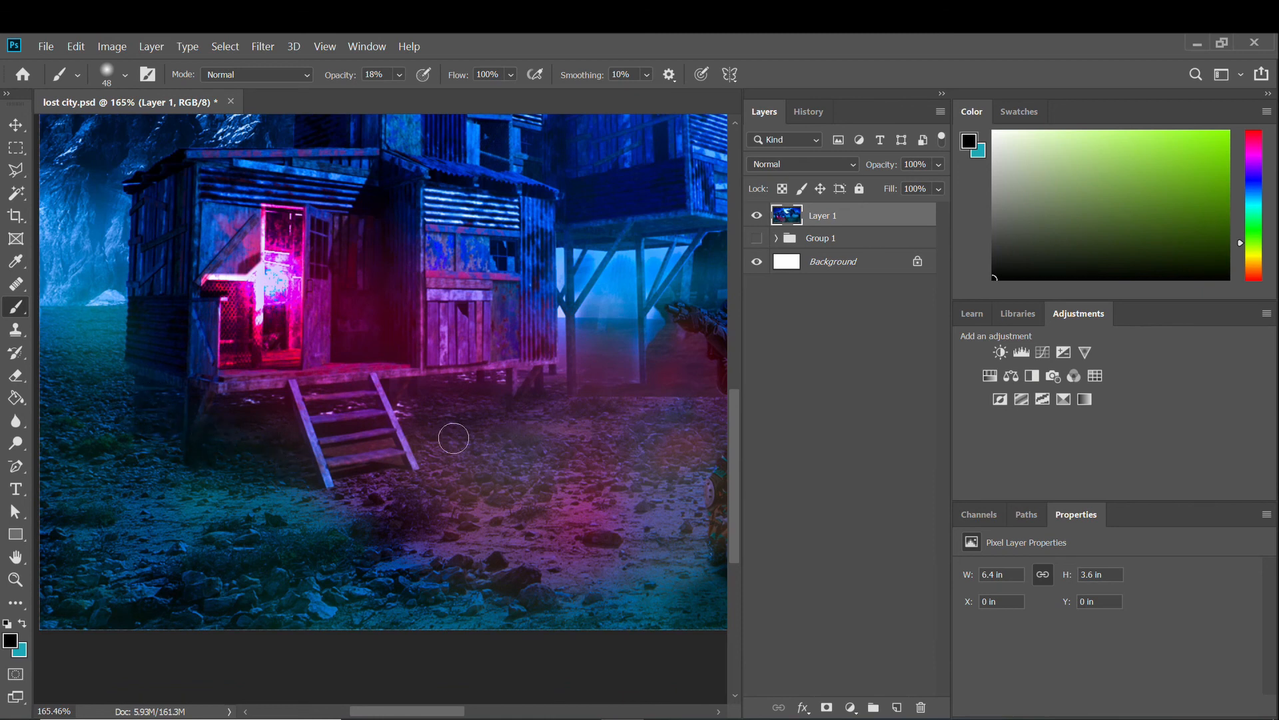
pyautogui.scroll(-3, 599, 374)
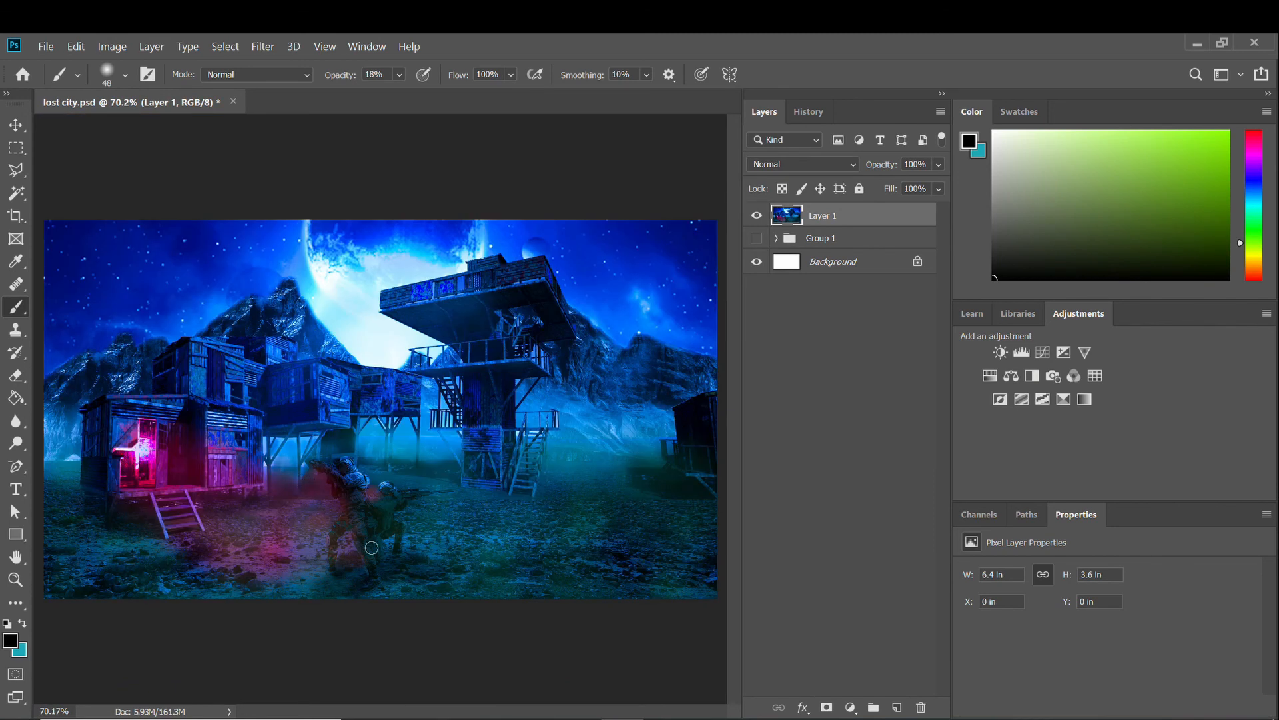
pyautogui.scroll(2, 371, 547)
pyautogui.scroll(-2, 400, 533)
pyautogui.scroll(3, 537, 509)
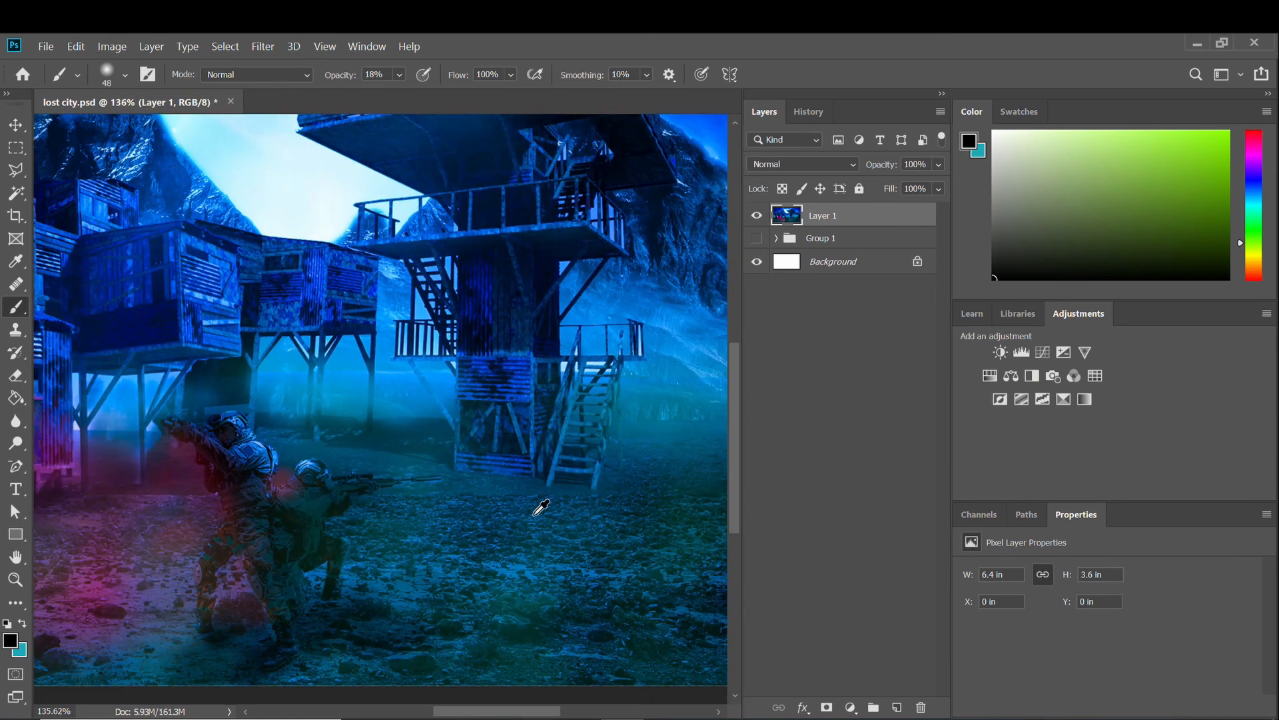
pyautogui.scroll(-3, 541, 508)
pyautogui.hotkey('ctrl', 's')
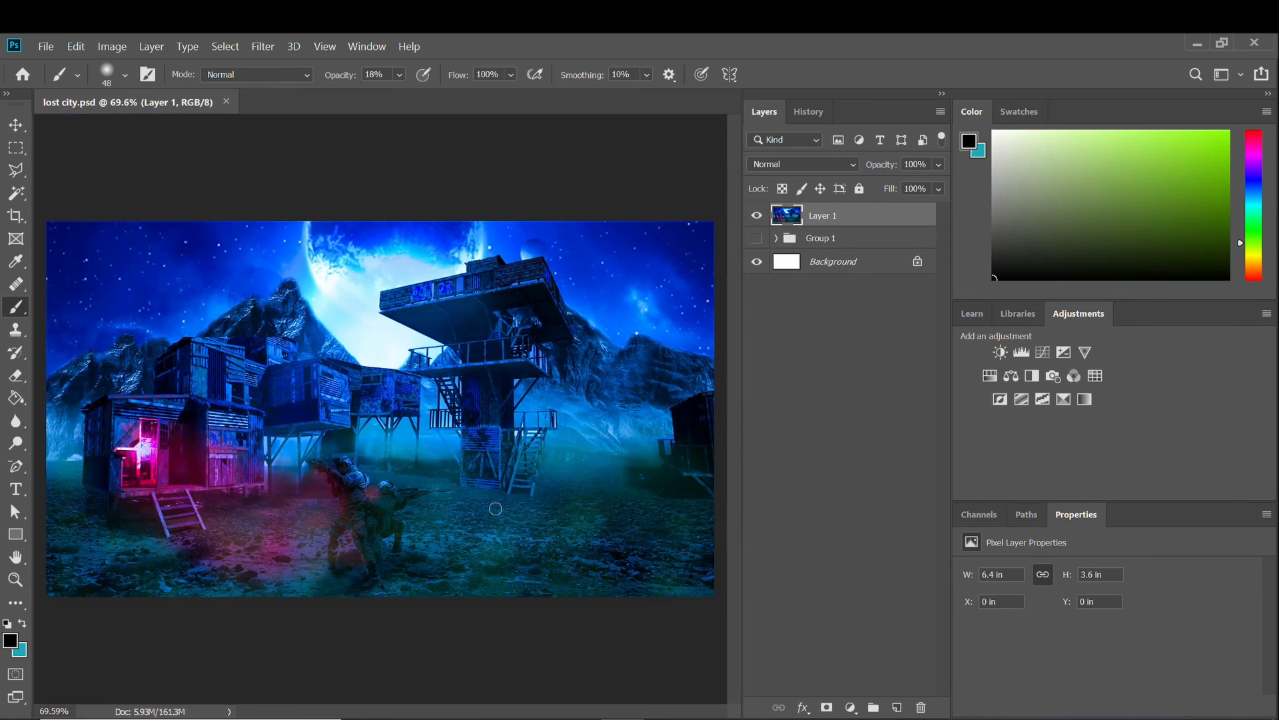